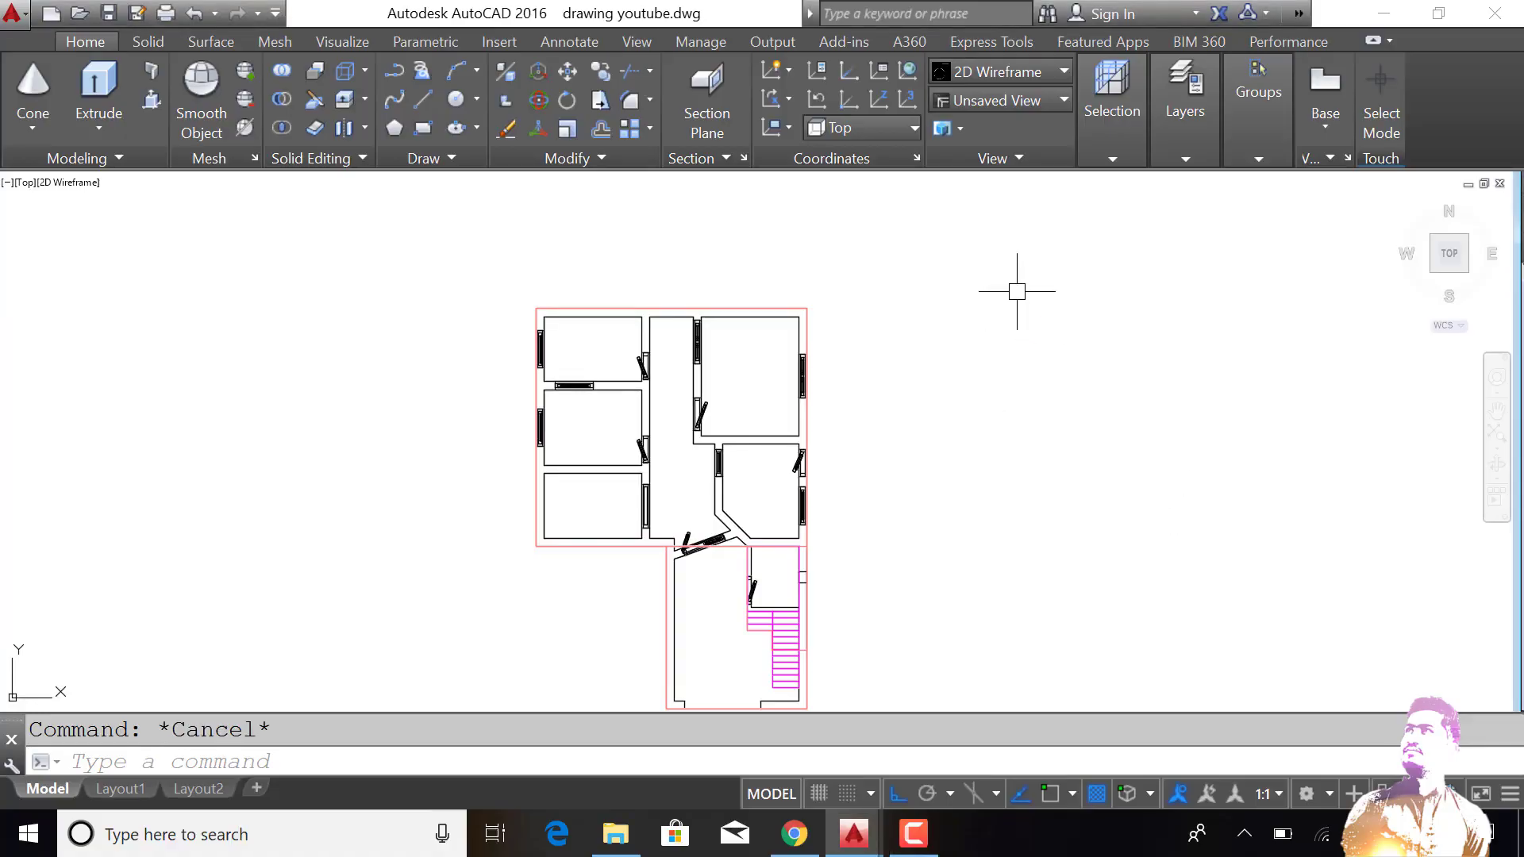
Step: Switch the house to the Front preset view after a brief orbit
click(992, 101)
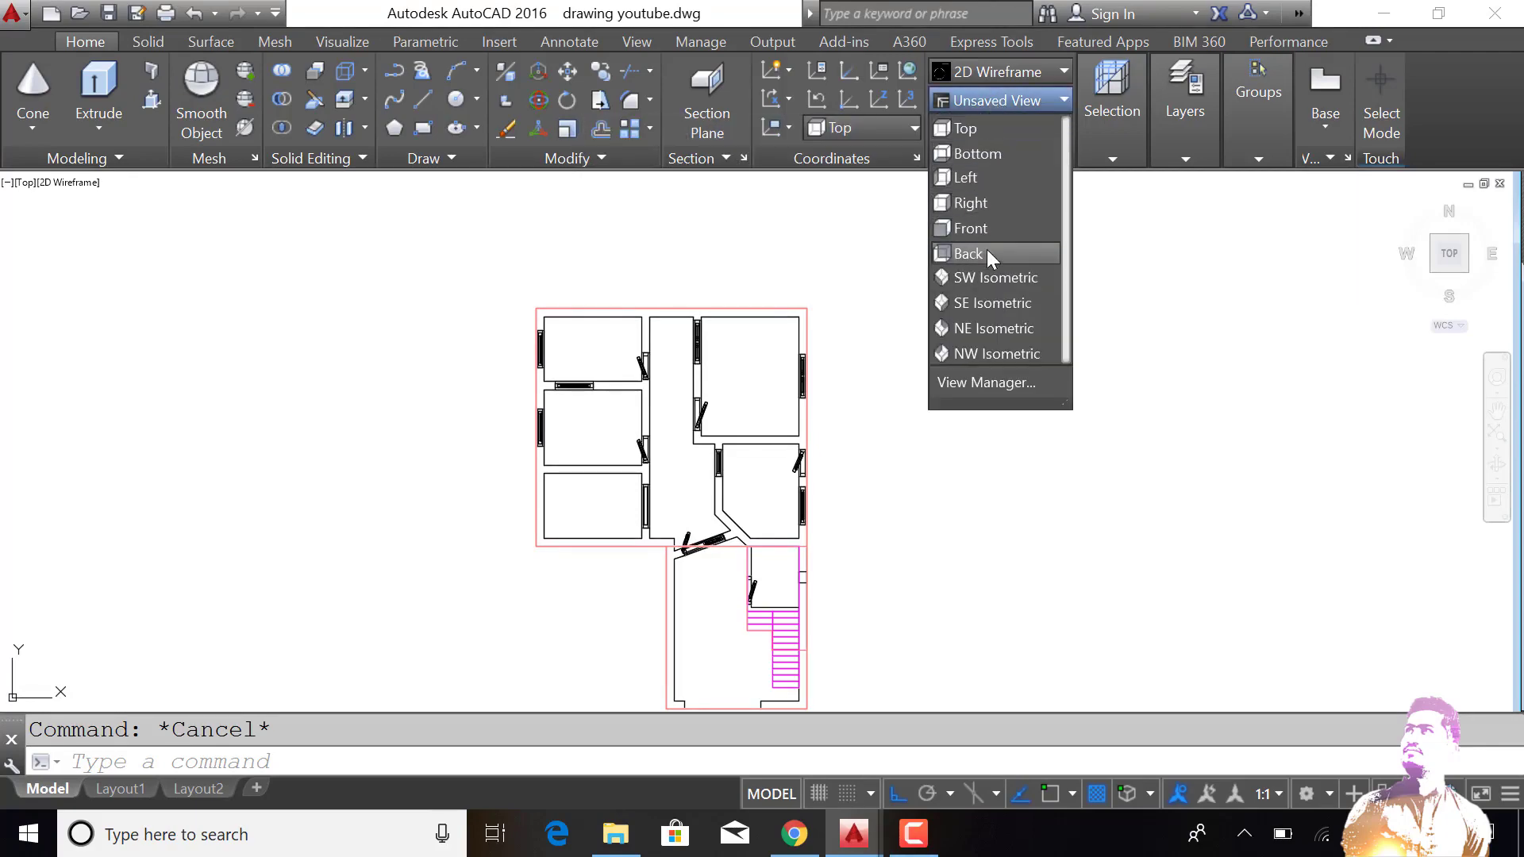
click(987, 232)
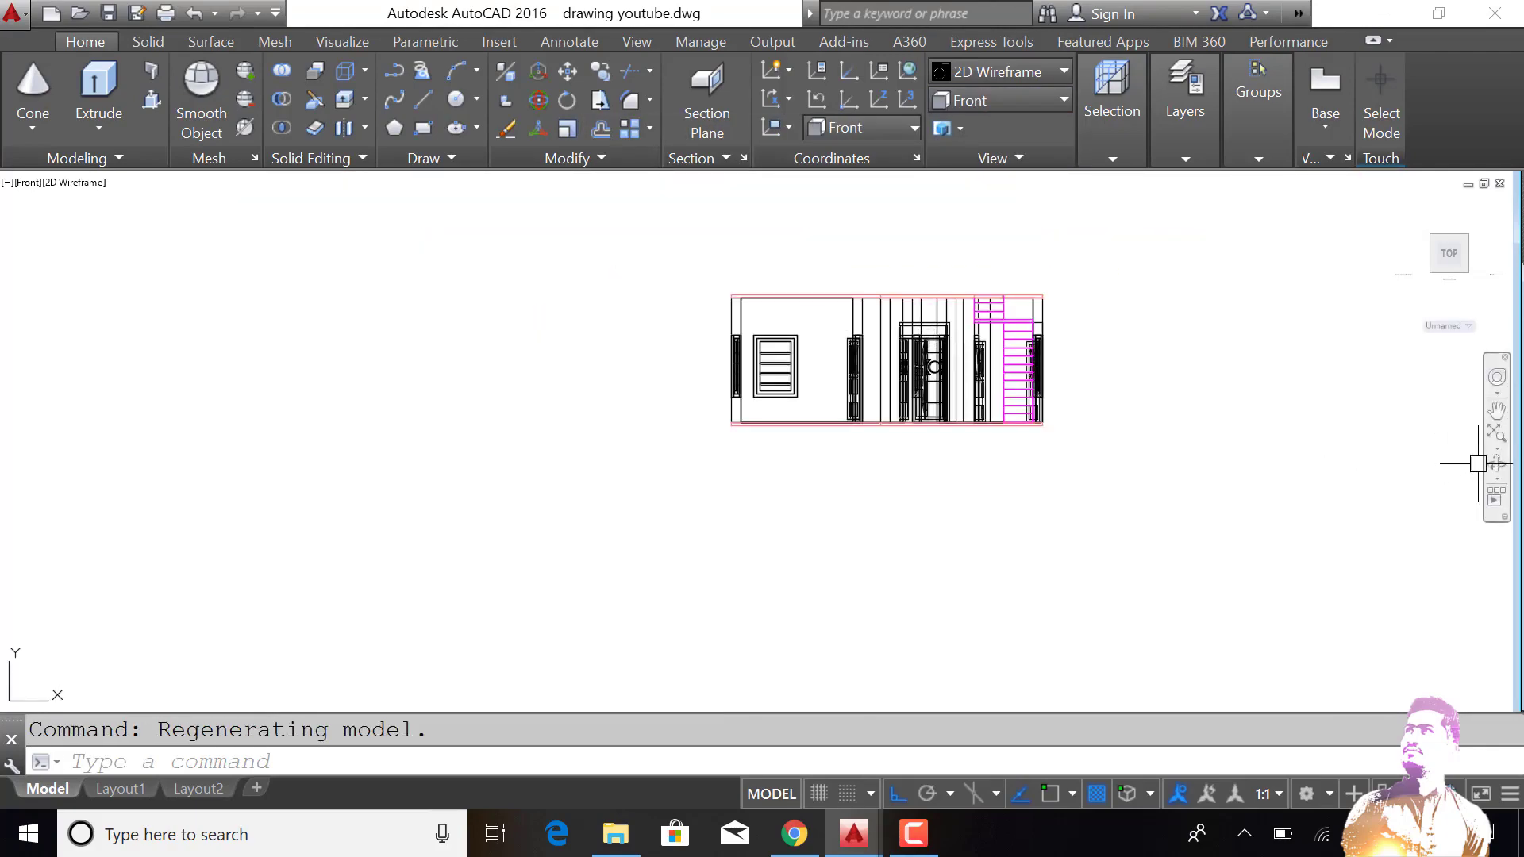
shift+middle_drag(1150, 405, 1143, 486)
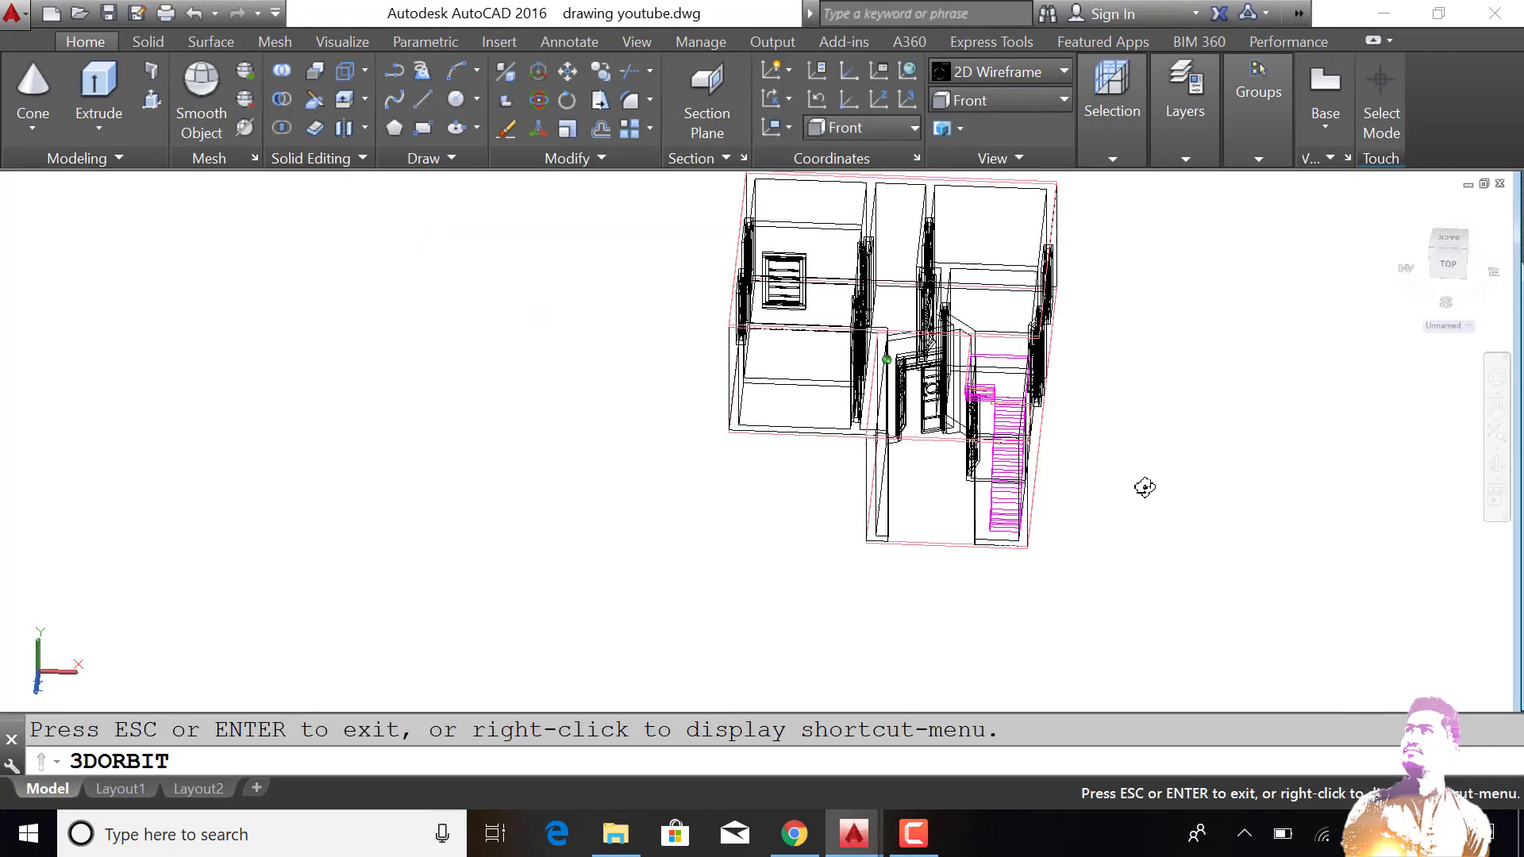
click(1013, 104)
click(984, 232)
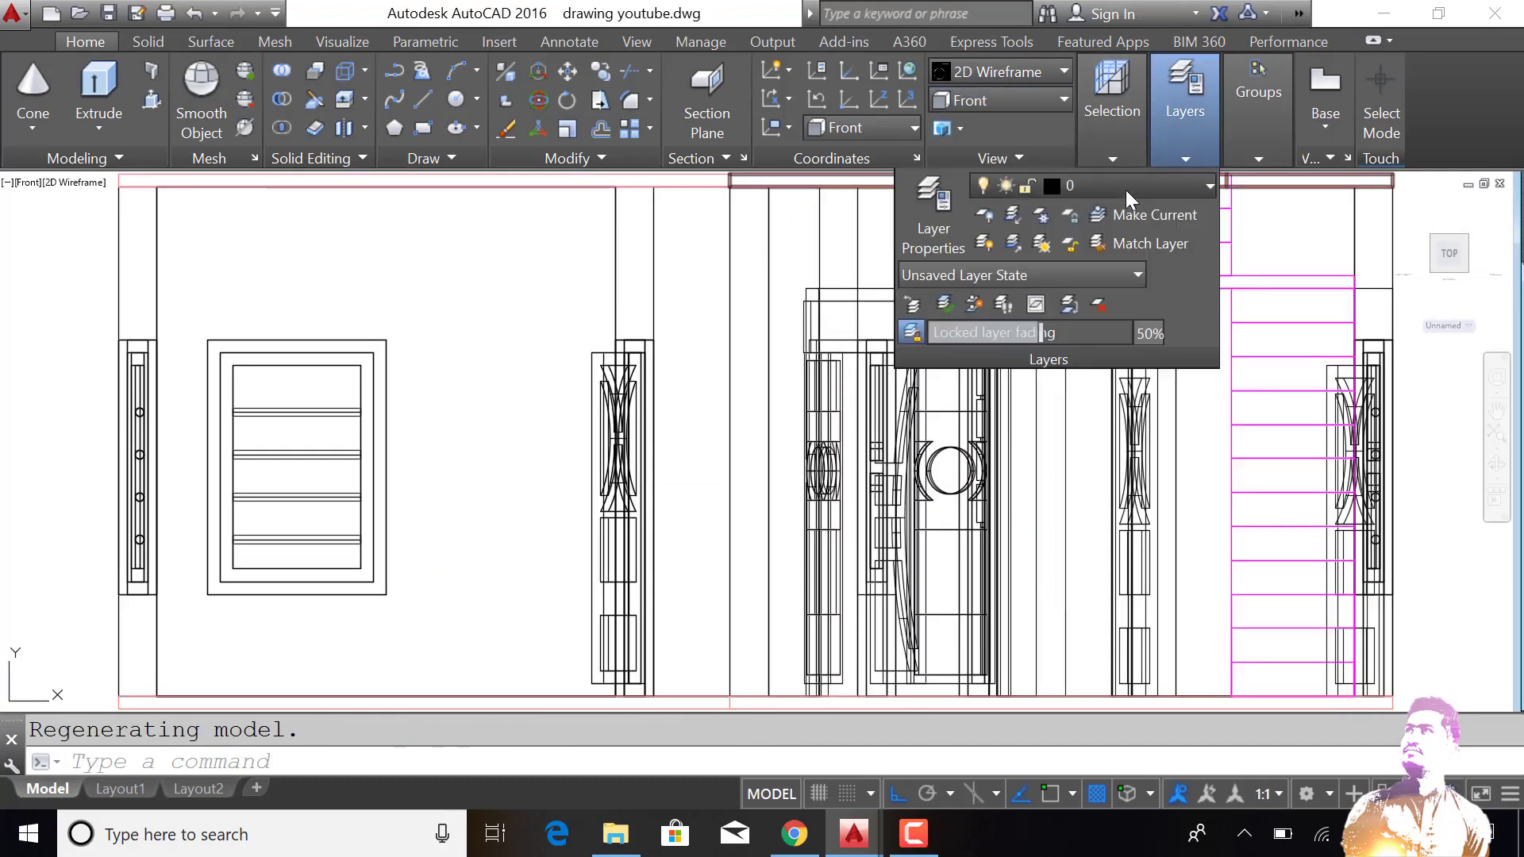
Step: Turn off the stair, roof and Layer1 layers
click(1126, 189)
click(989, 387)
click(990, 358)
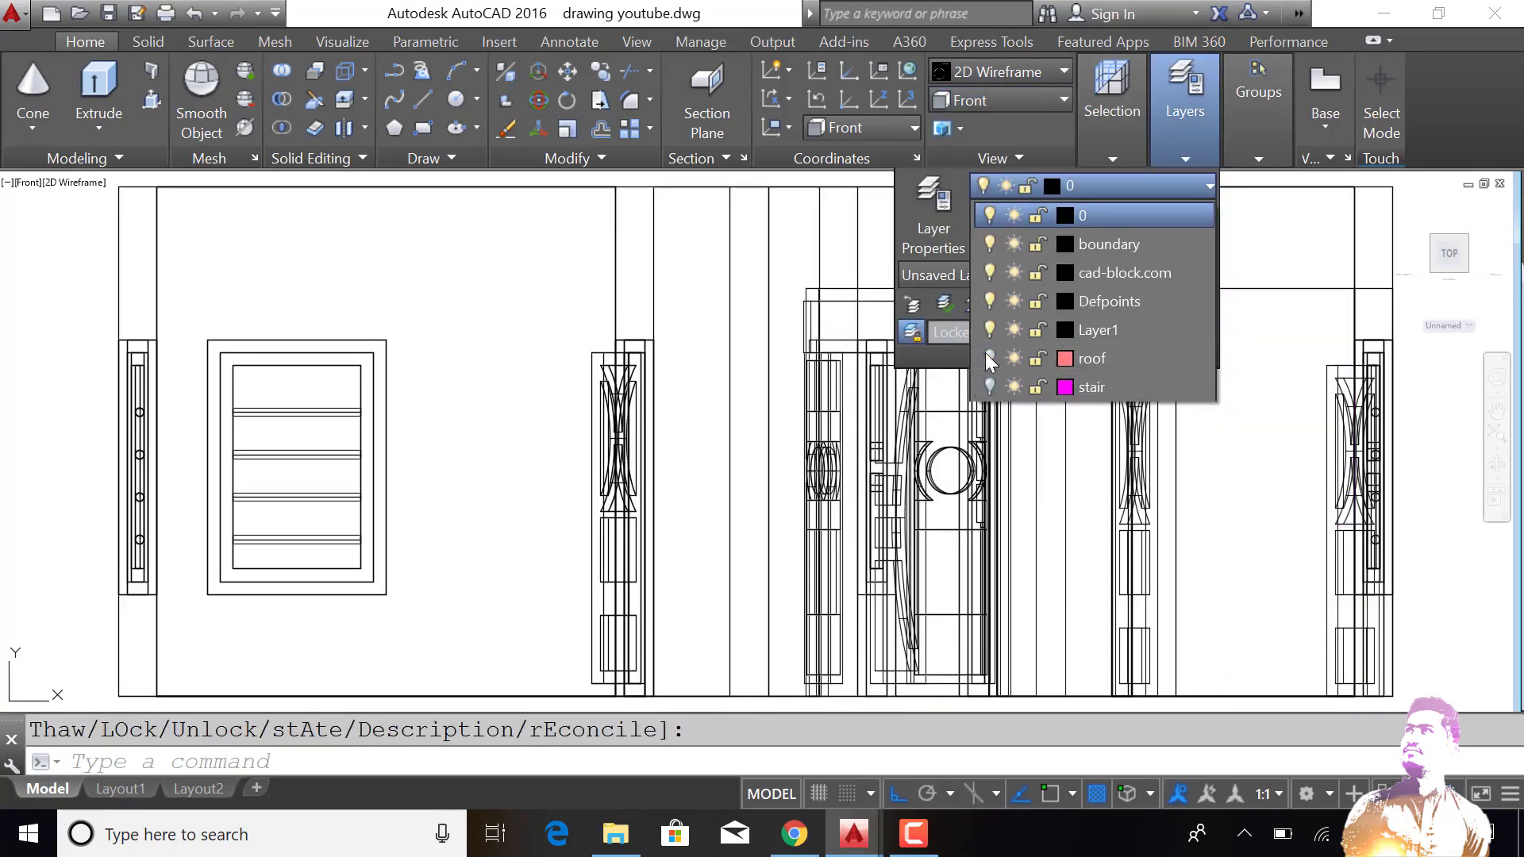
click(990, 330)
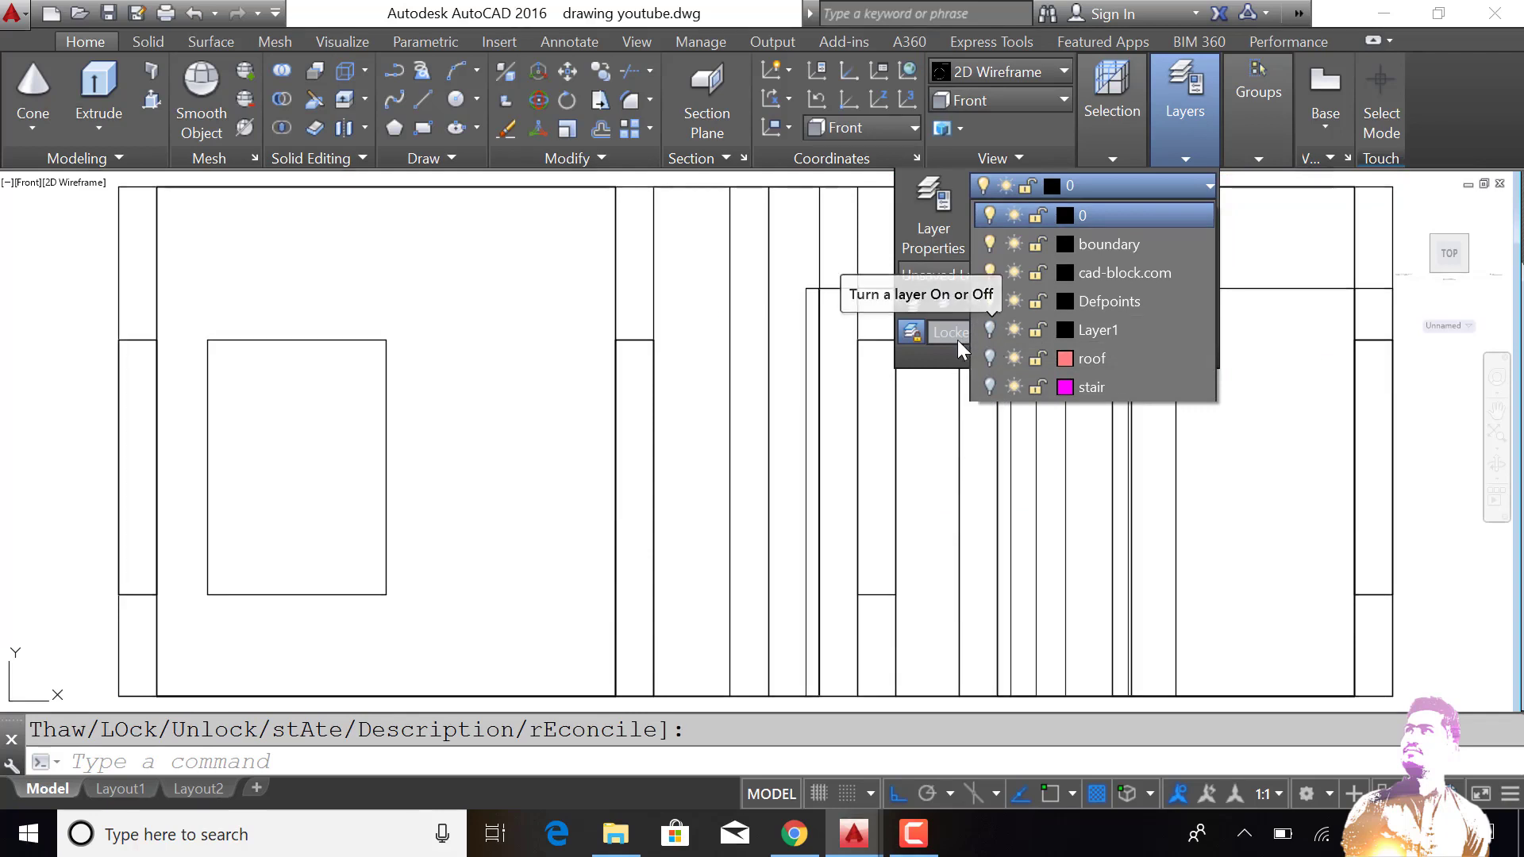
key(Escape)
click(1202, 143)
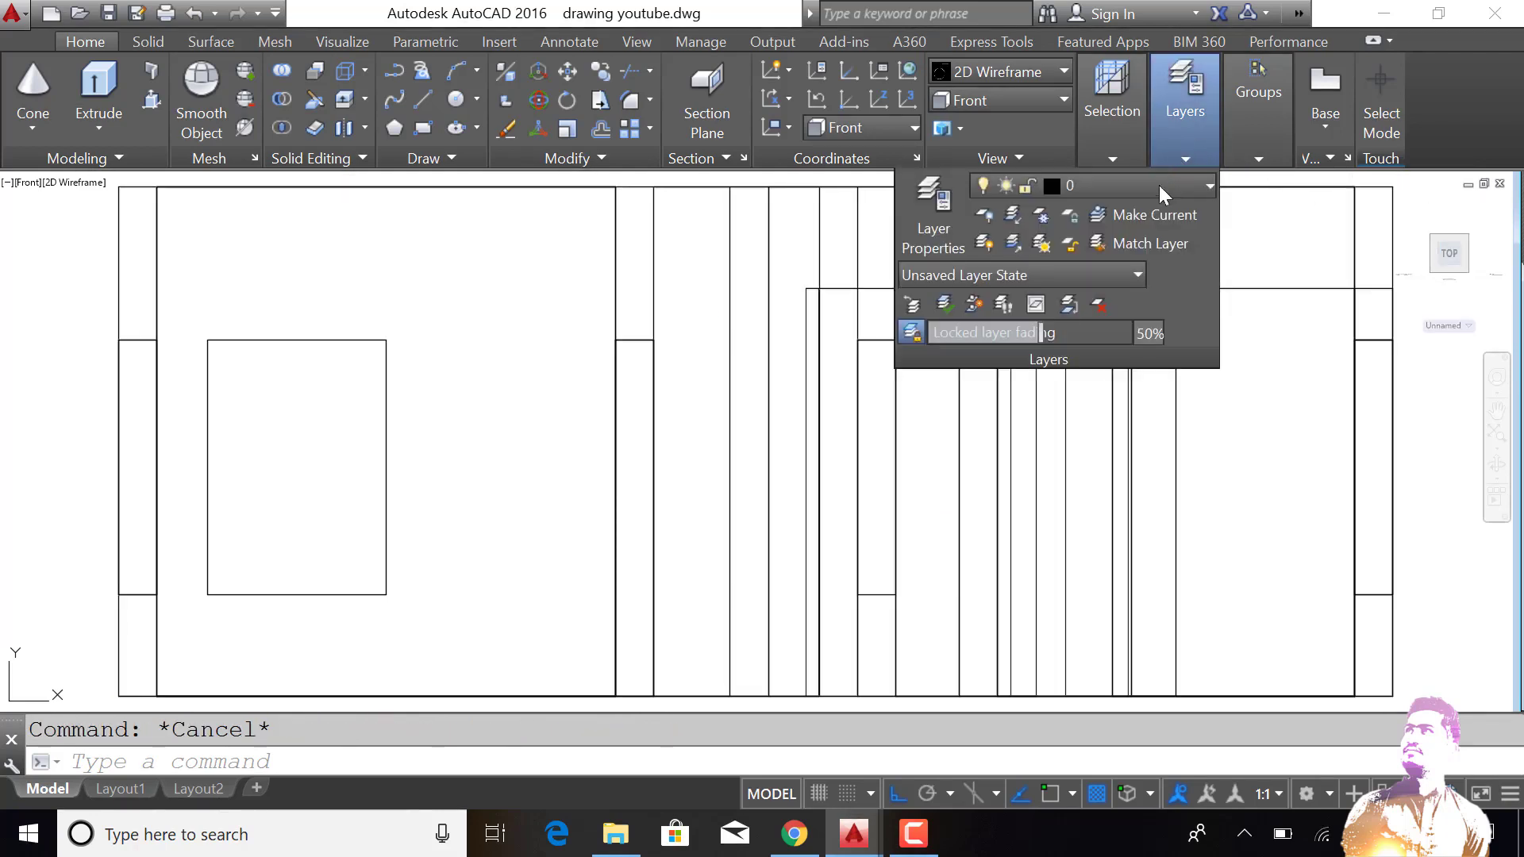
scroll(1398, 421, down, 3)
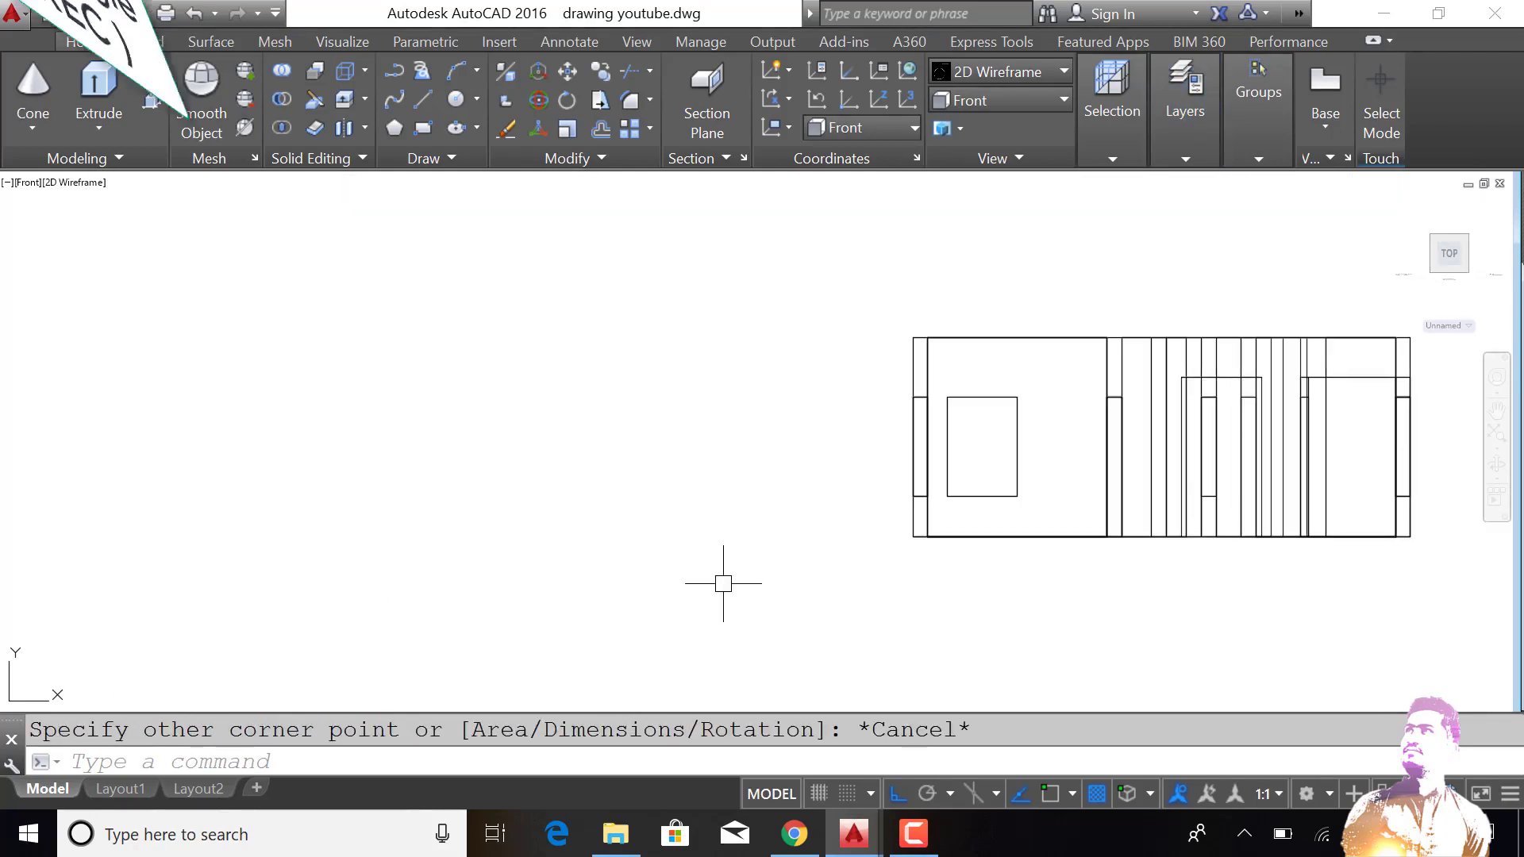
Step: Draw a 7' by 7' square to the left of the house
text(REc)
key(Return)
click(578, 465)
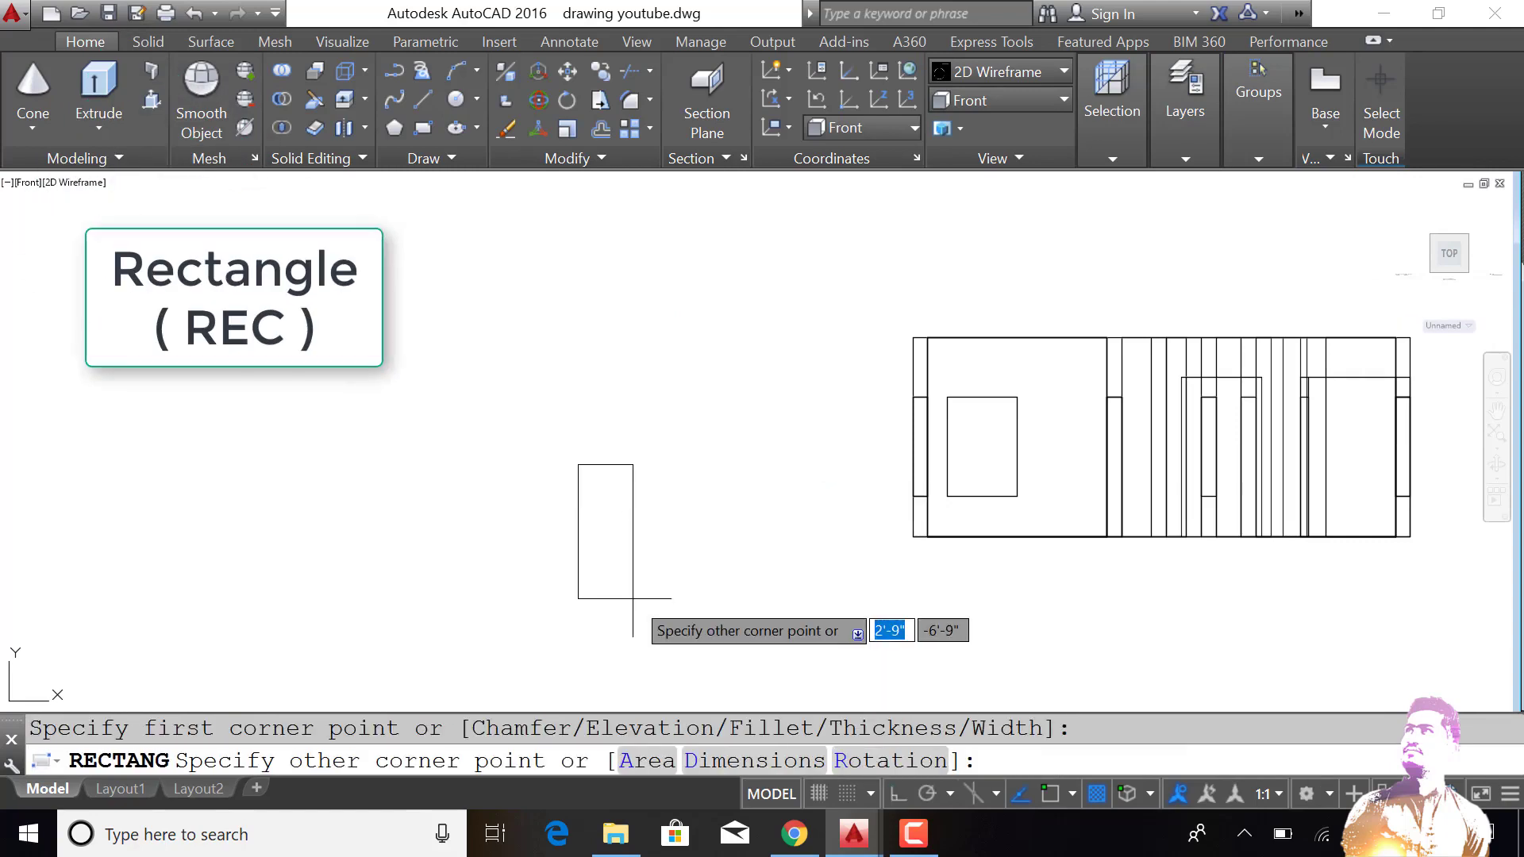
text(@7')
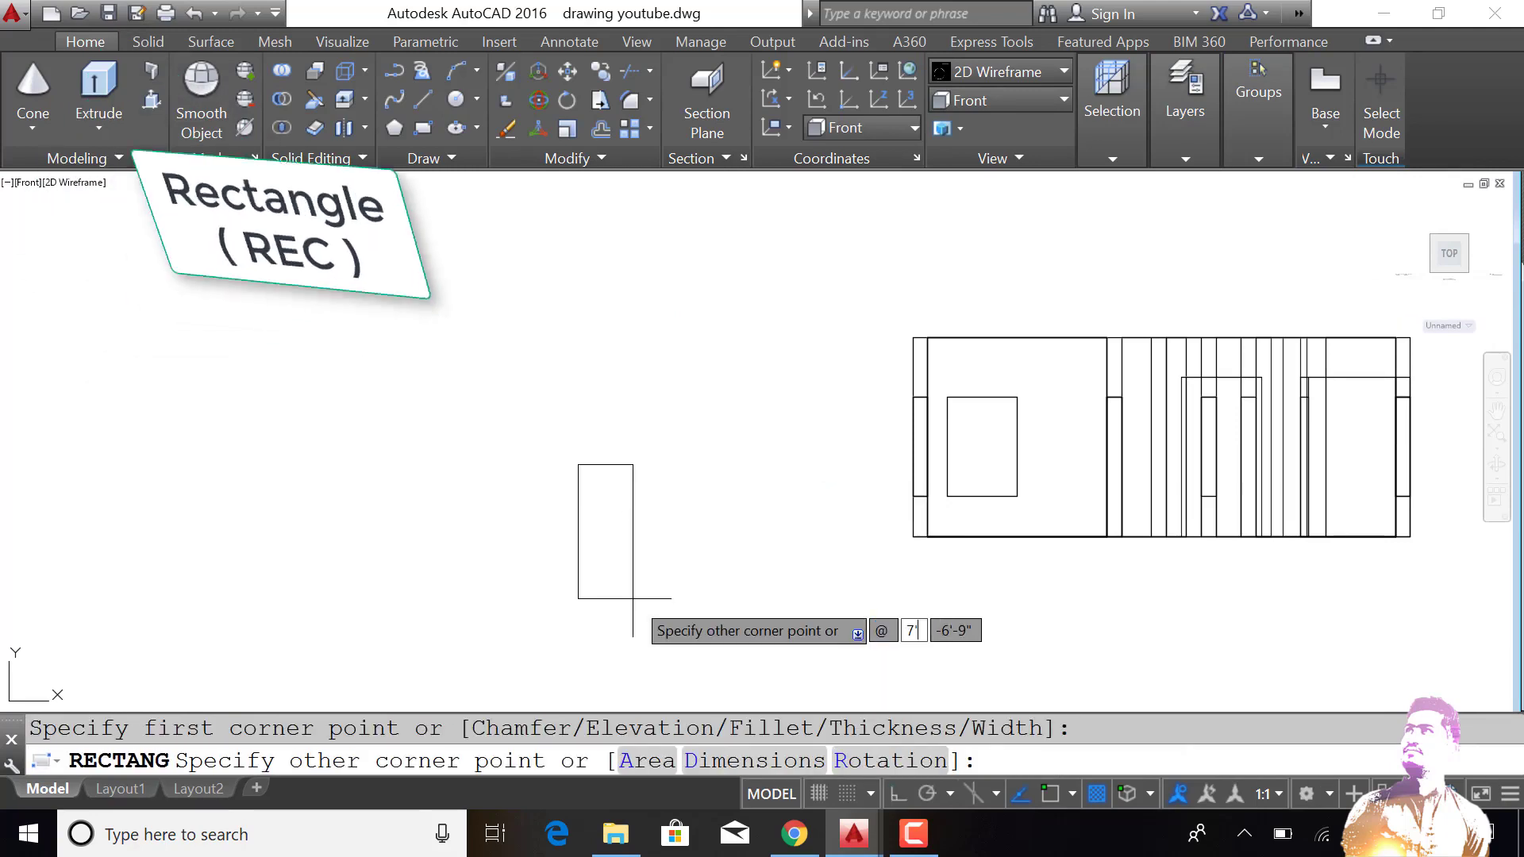
key(Tab)
key(Return)
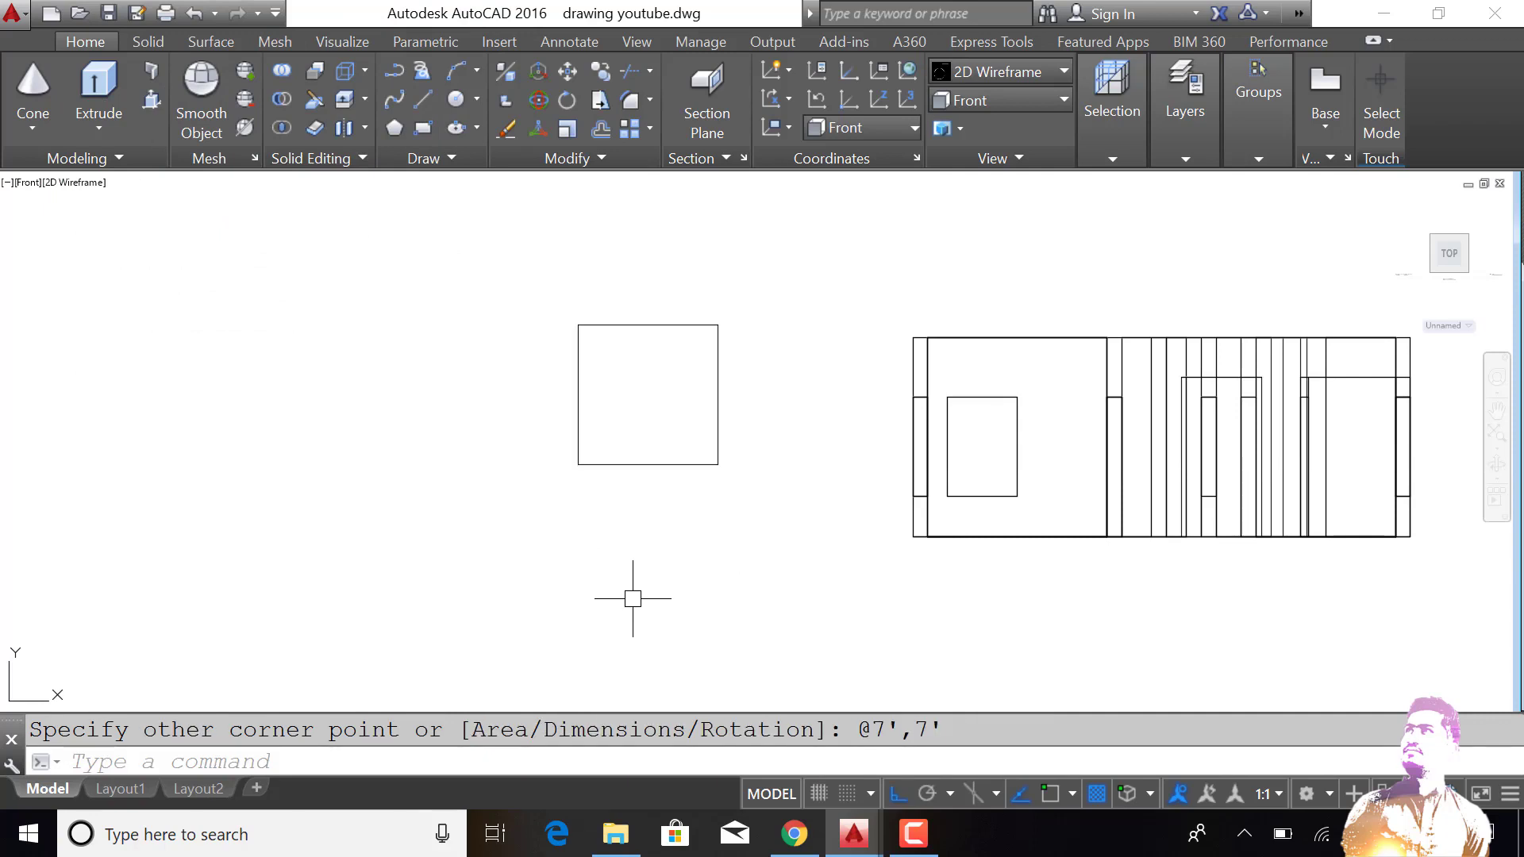
scroll(778, 352, up, 2)
Step: Enable all object snaps and draw a line joining the square's top and bottom midpoints
text(l)
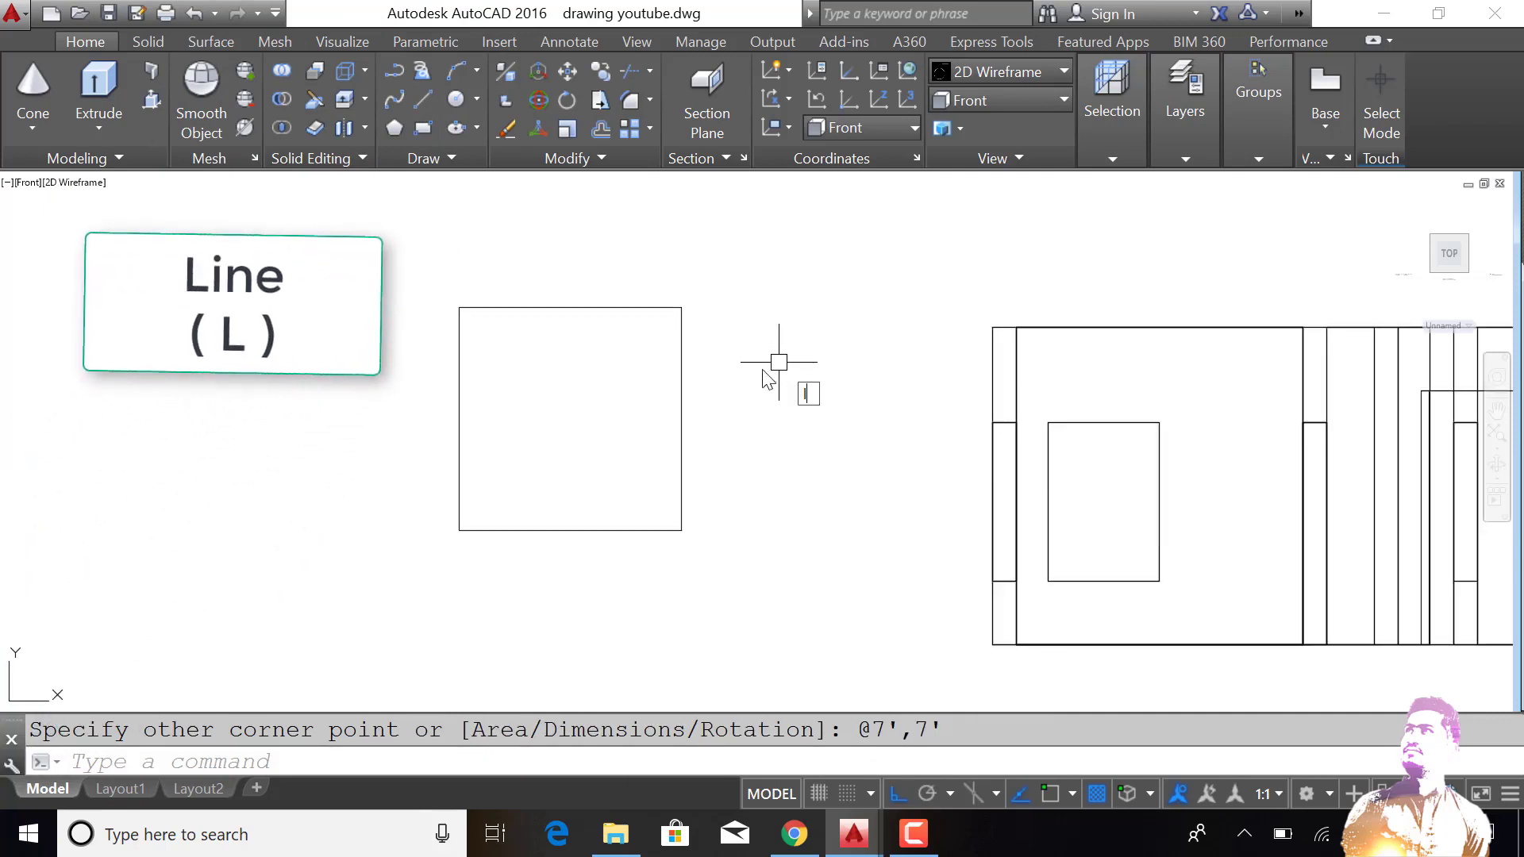
key(Return)
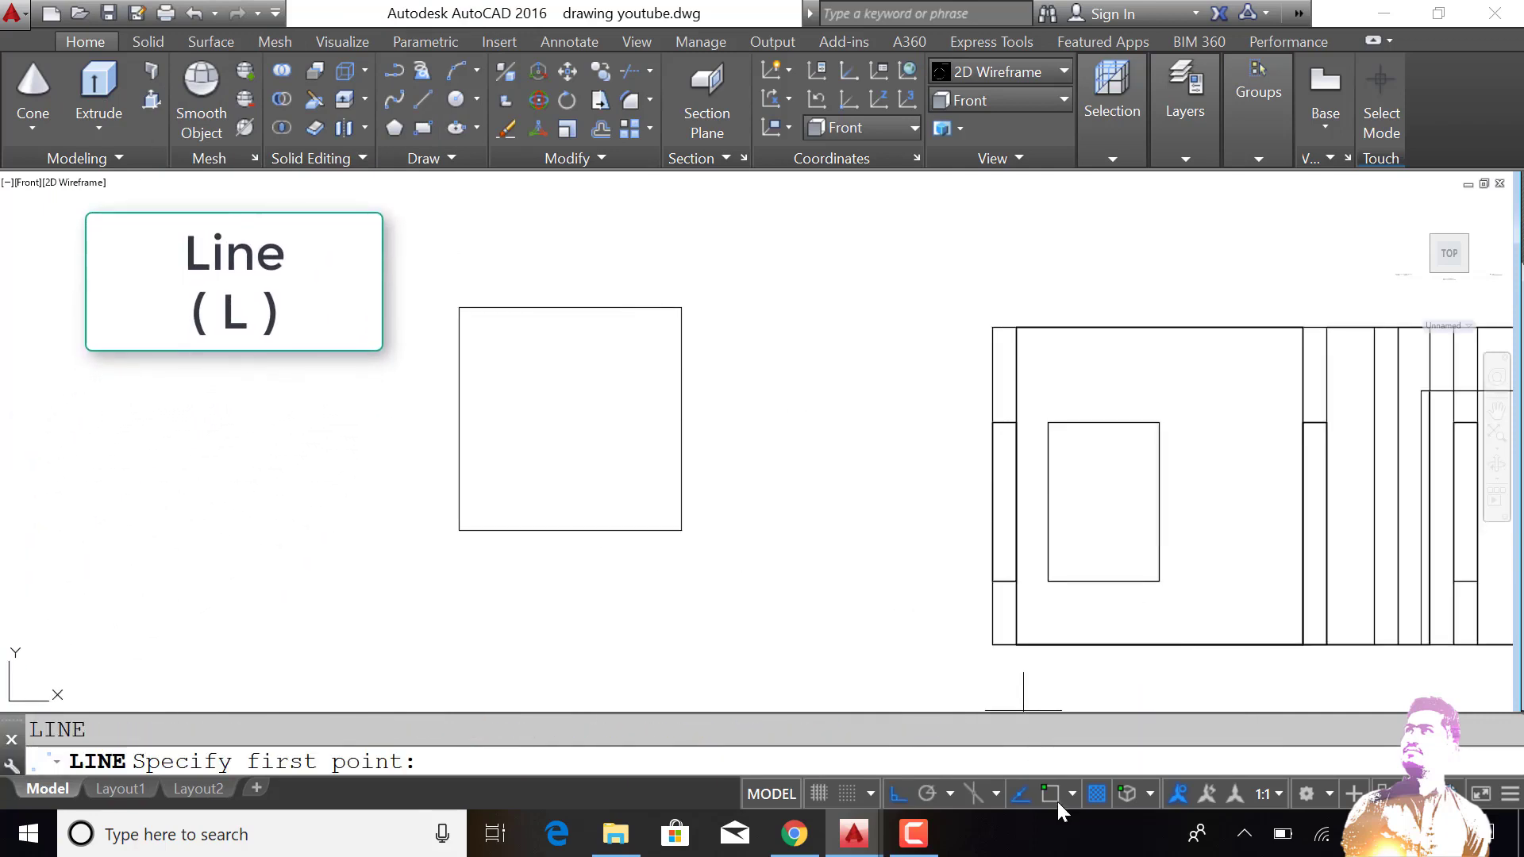
right_click(1051, 790)
click(955, 269)
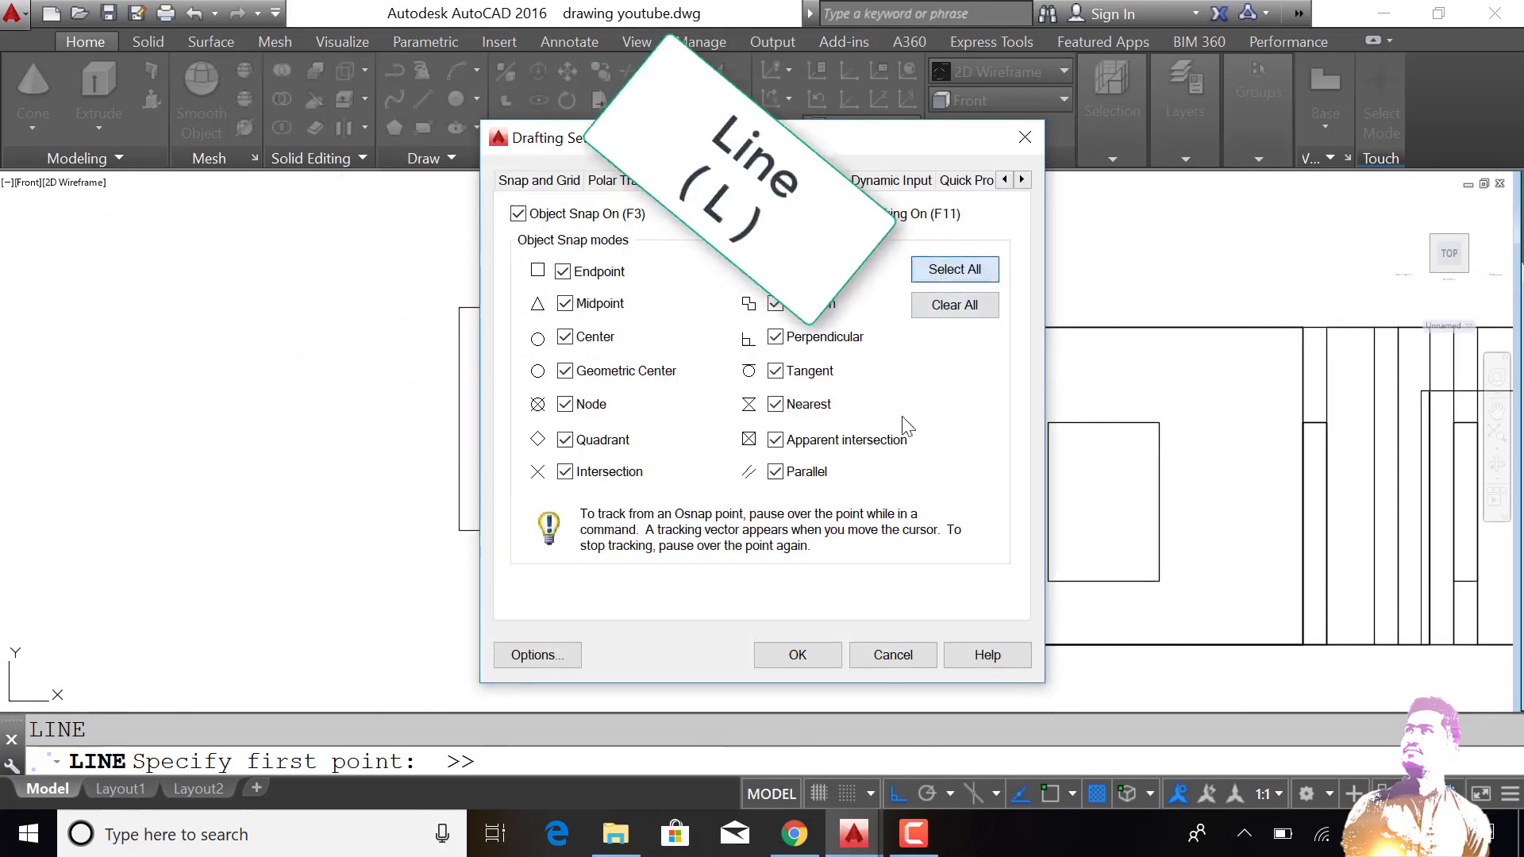
click(816, 664)
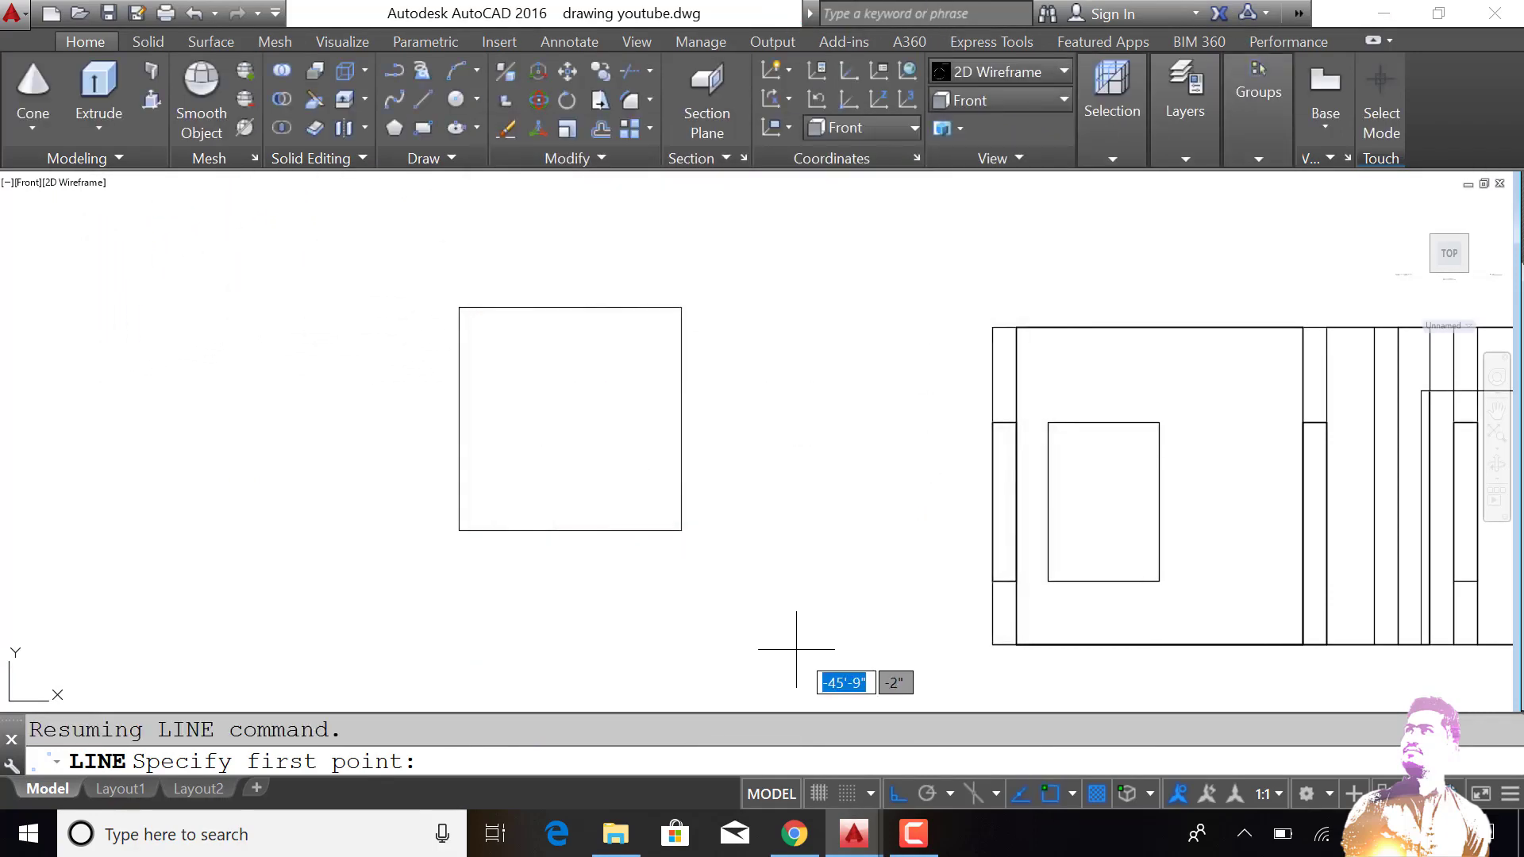
click(570, 307)
click(570, 530)
key(Escape)
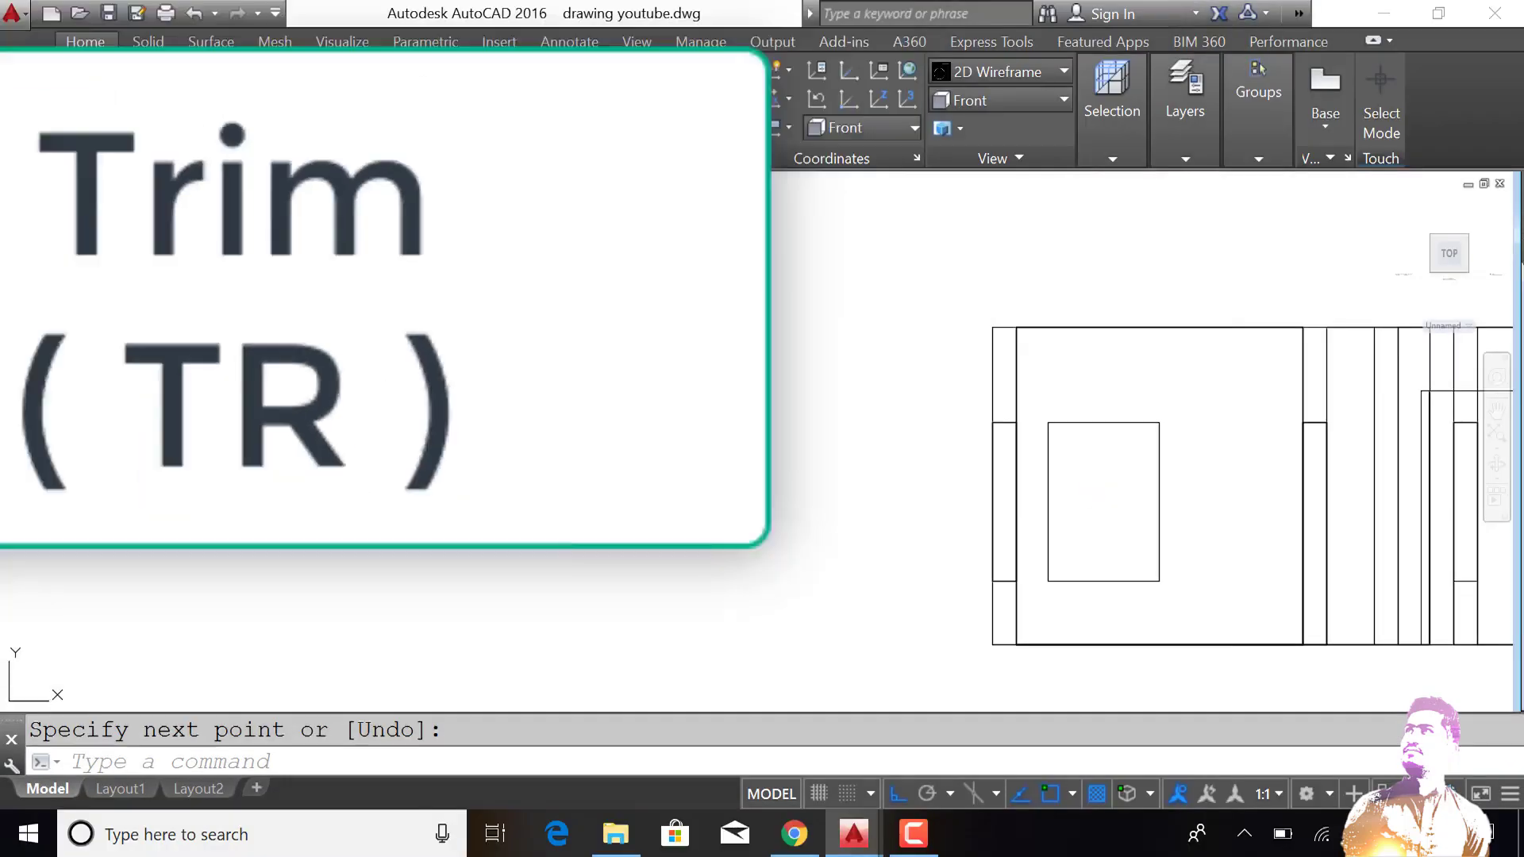
Step: Trim away the left half's top and bottom edges
text(tr)
key(Return)
click(503, 231)
click(521, 595)
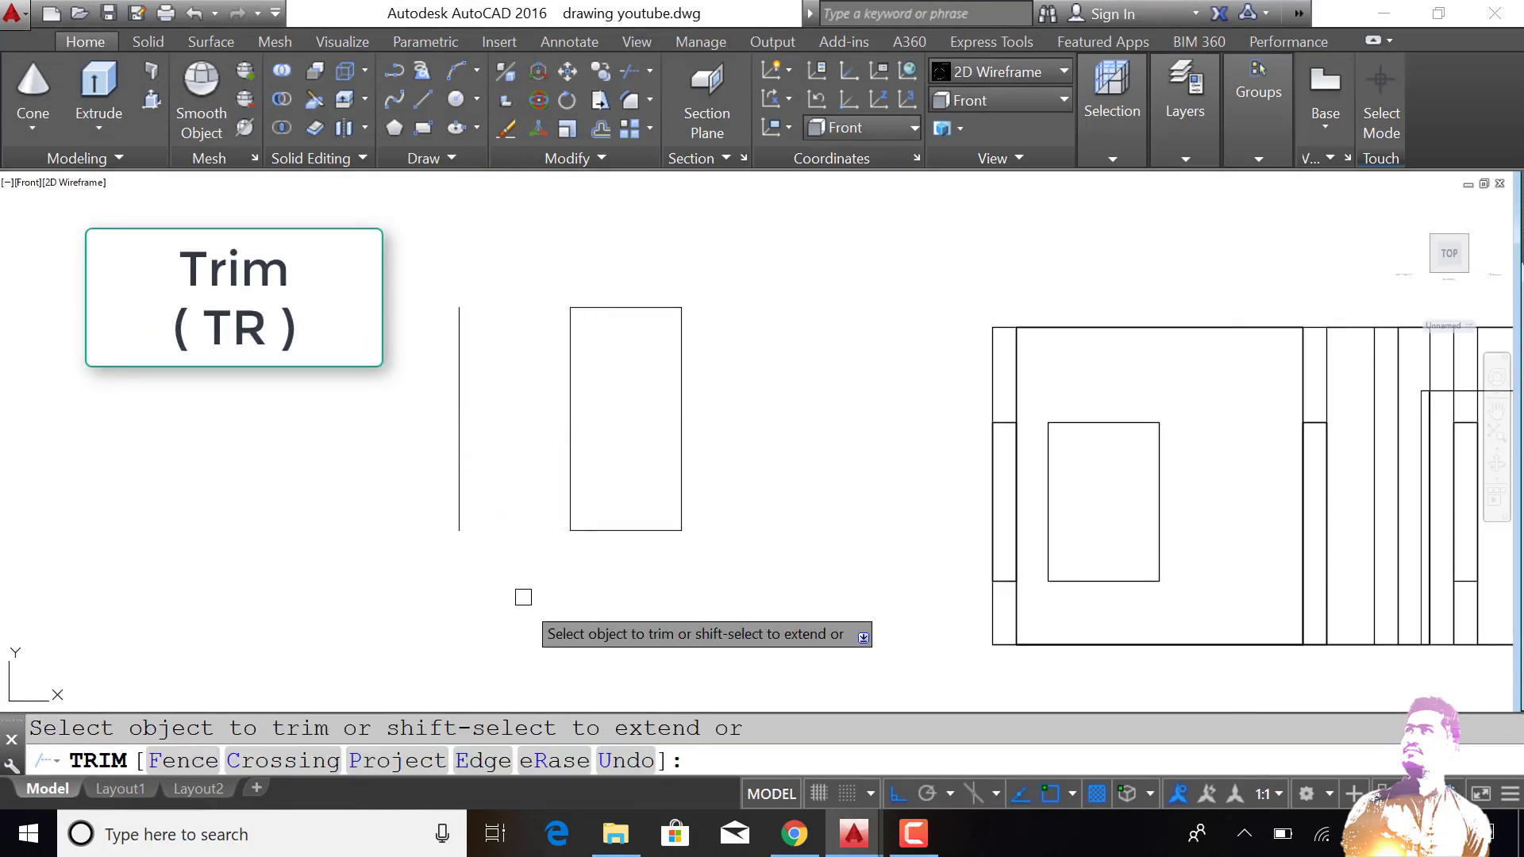
key(Escape)
scroll(700, 355, up, 2)
text(o)
key(Return)
Step: Offset the top edge 1 downward and draw a short vertical line from its midpoint
text(15)
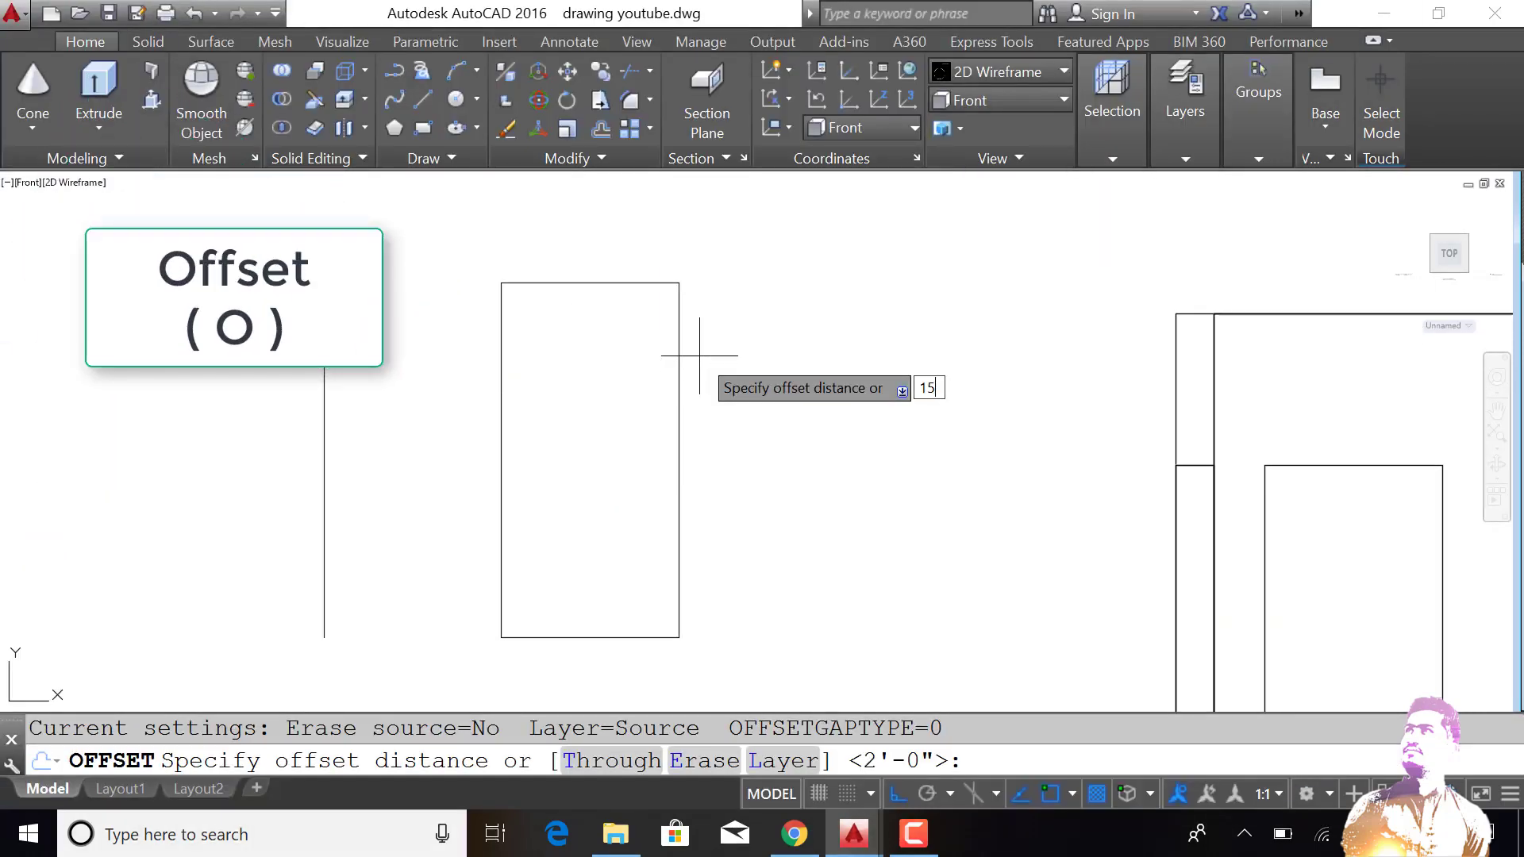
key(Return)
click(637, 284)
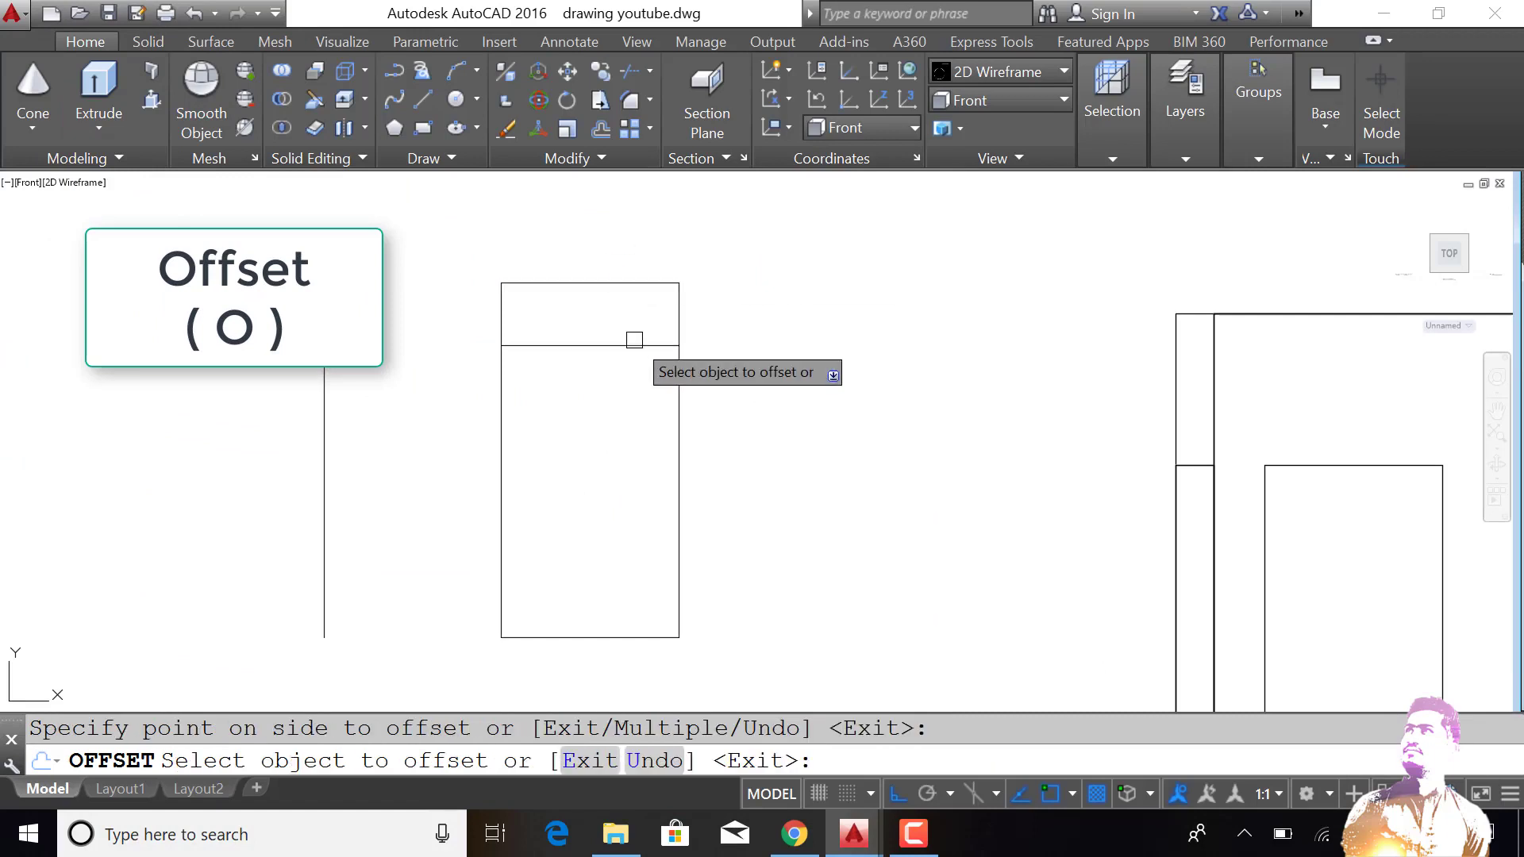
click(635, 341)
key(Escape)
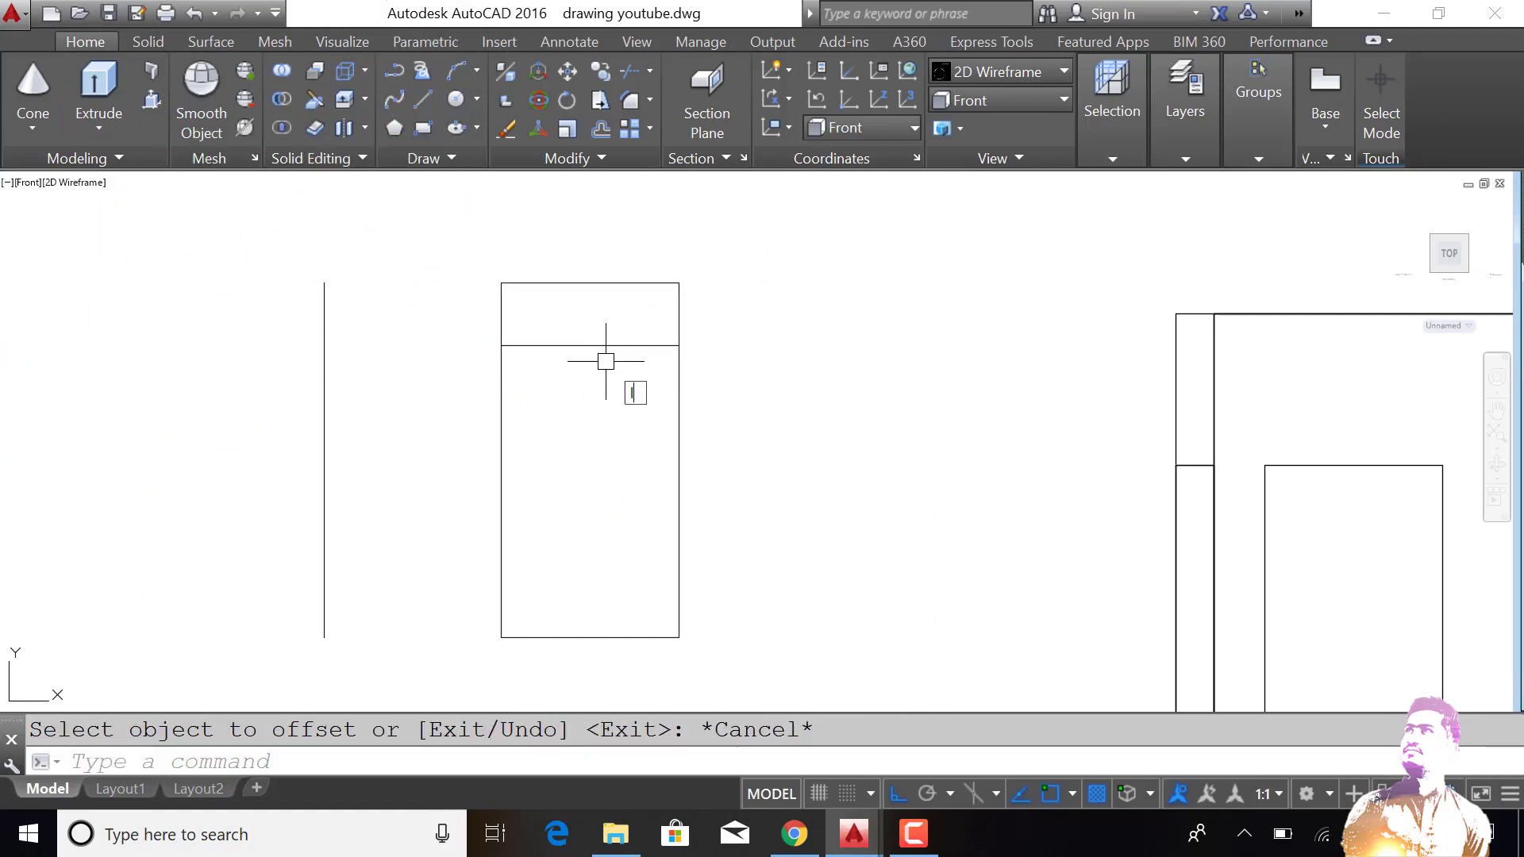
key(Return)
click(589, 346)
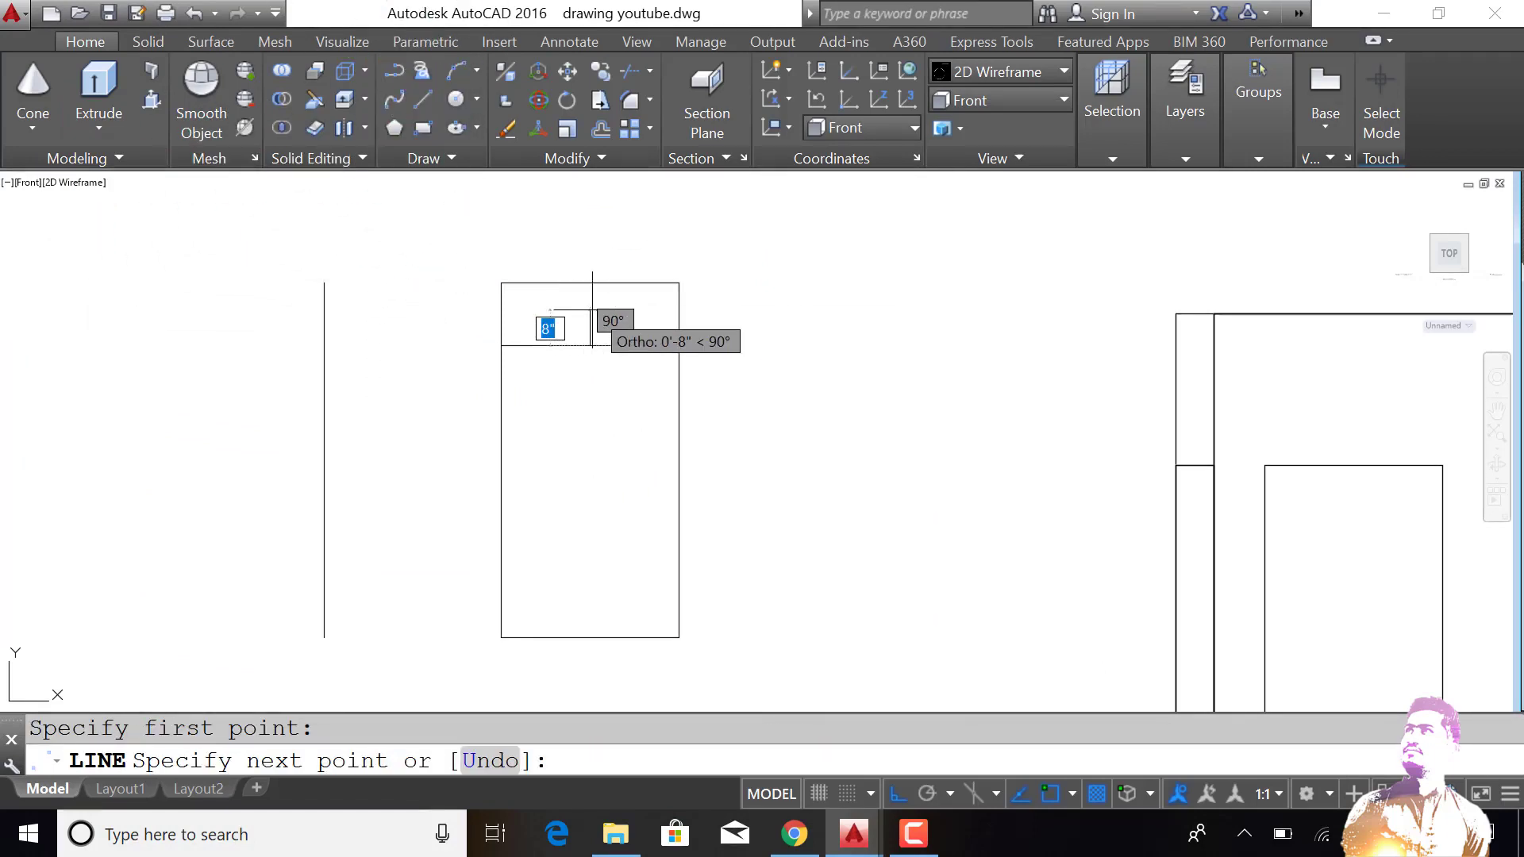
key(Return)
key(Return)
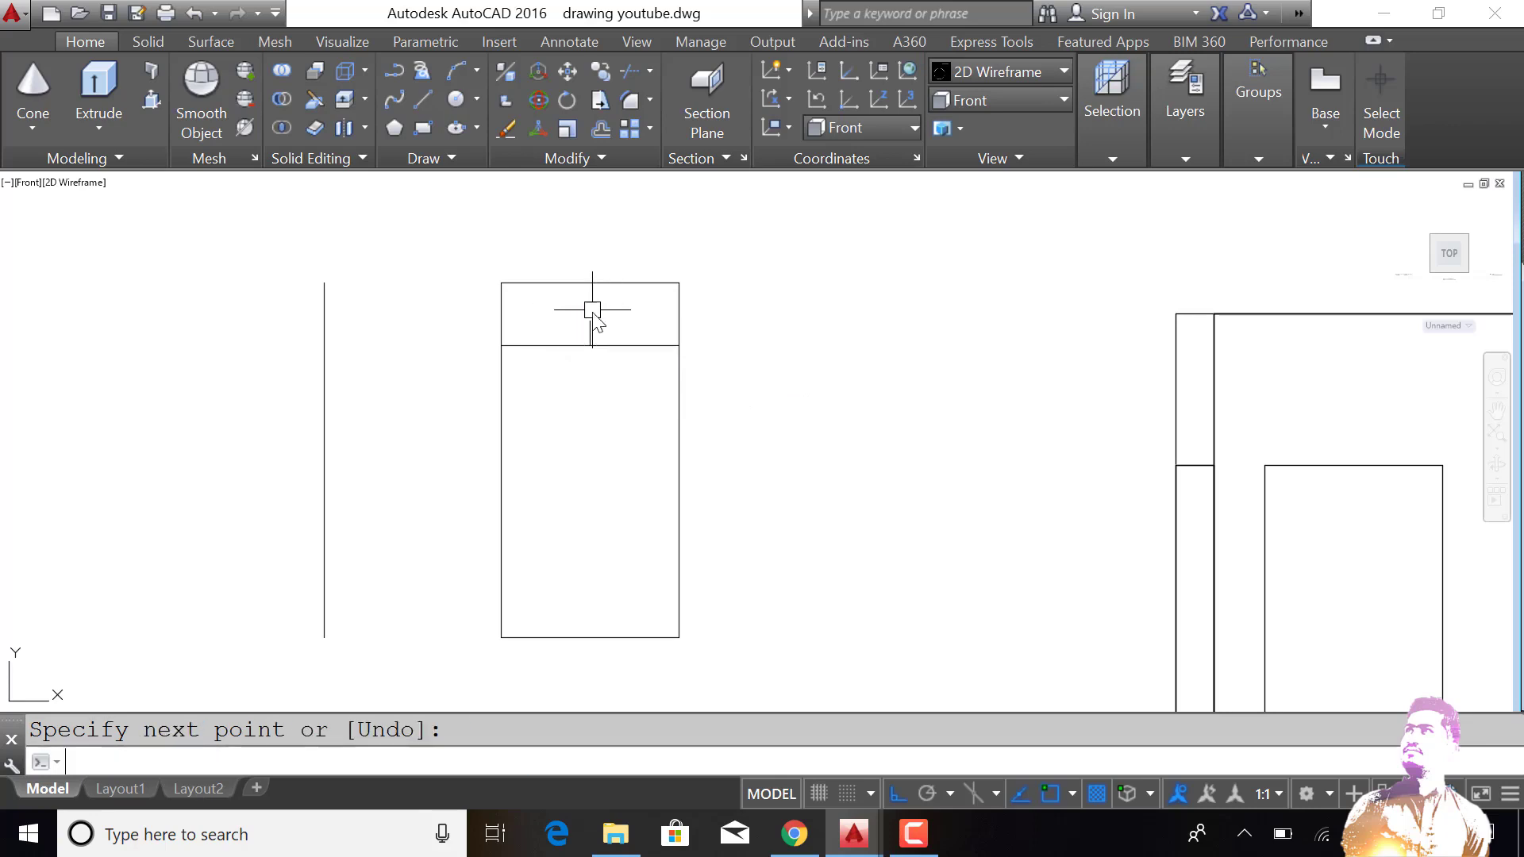
Step: Draw a three-point arc across the inner edge through the short line's top
scroll(639, 330, up, 2)
text(arc)
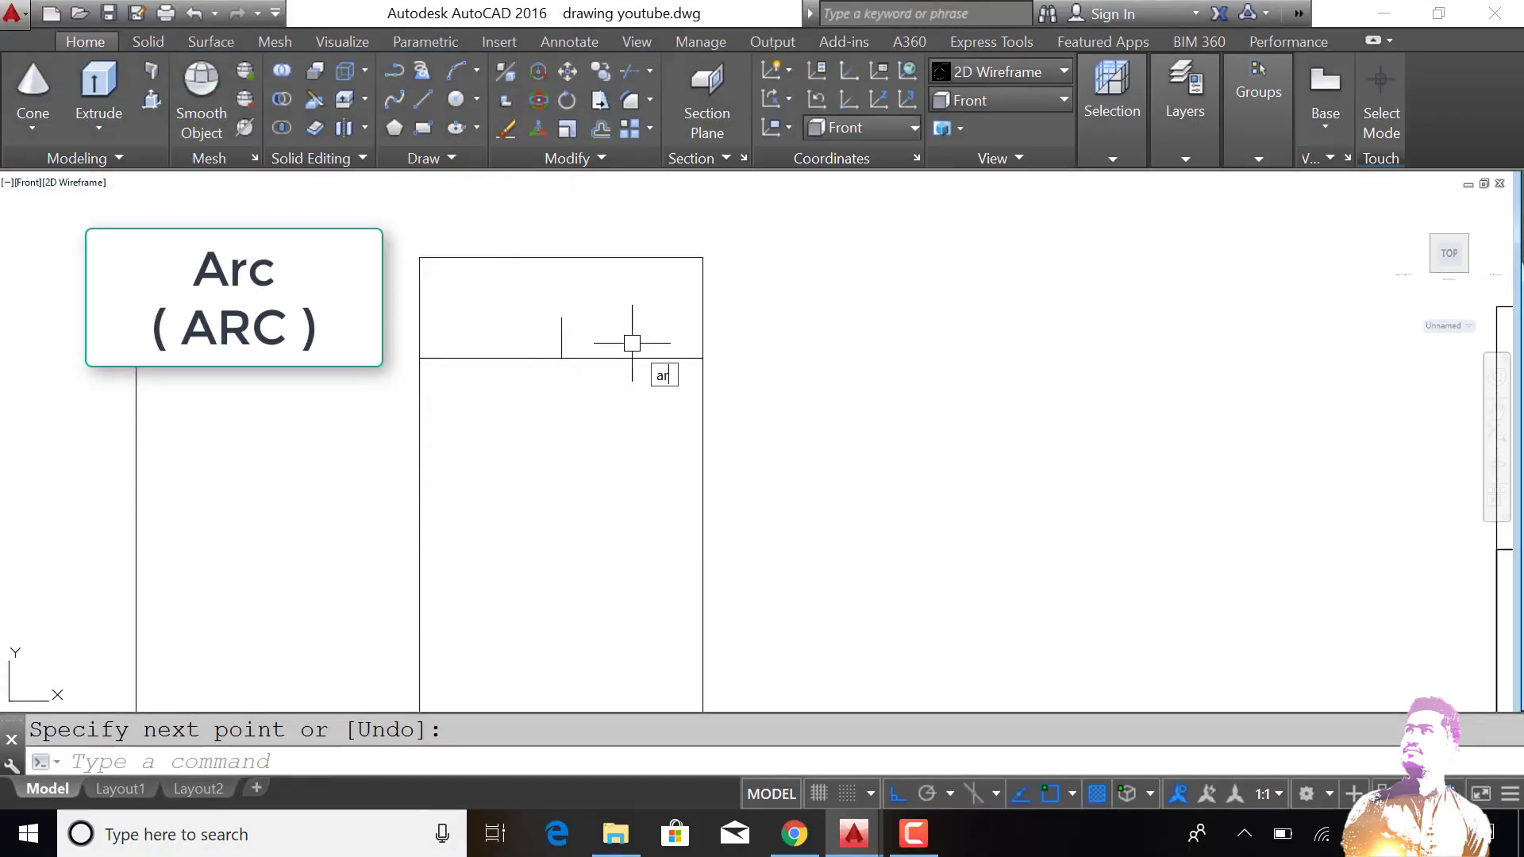
key(Return)
click(419, 358)
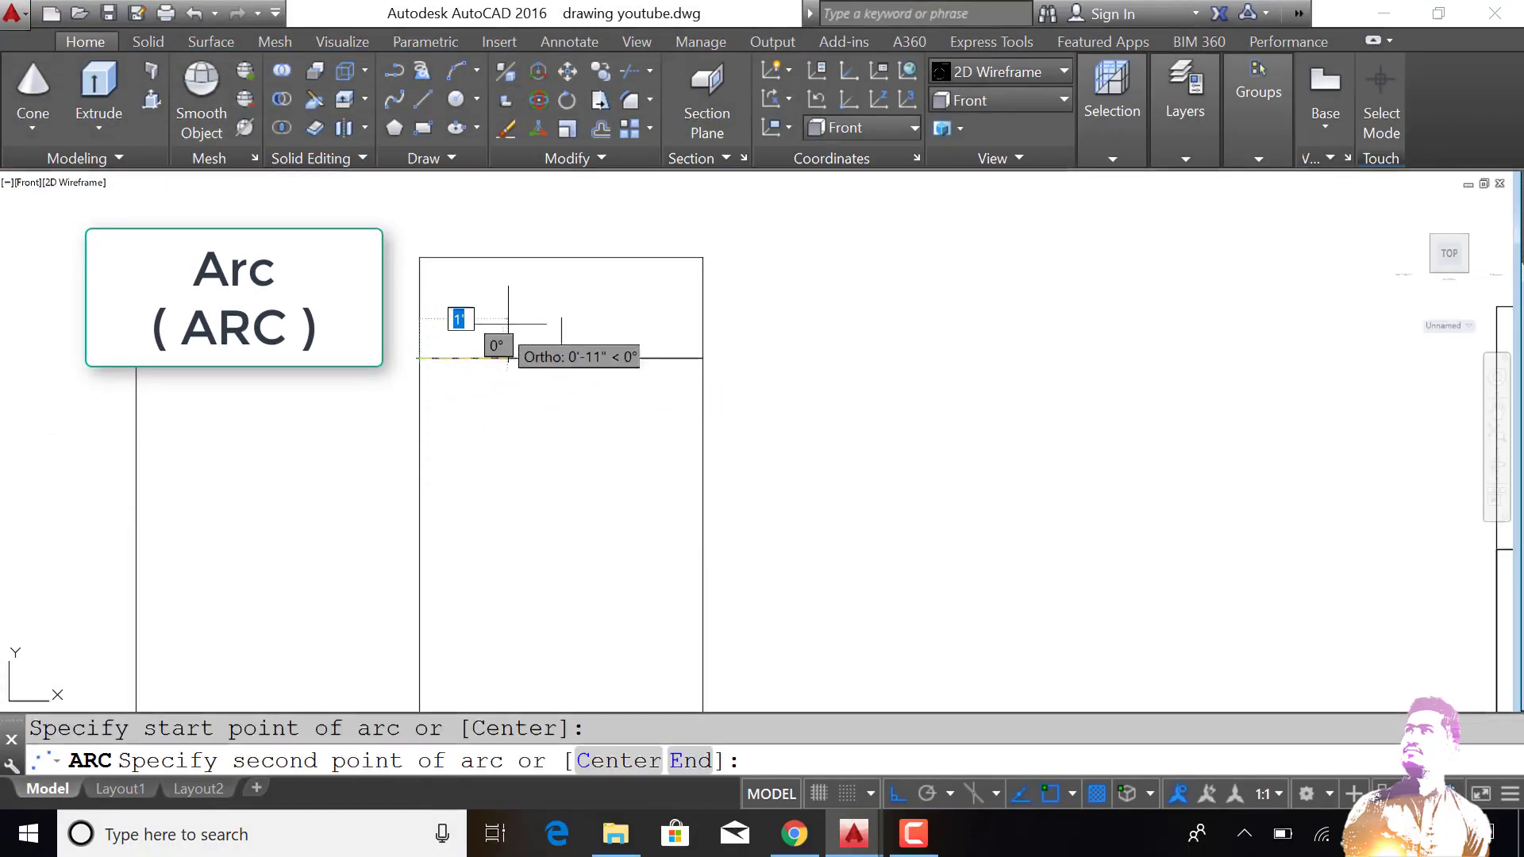
click(561, 318)
click(709, 363)
Step: Trim the left and right sides above the arc
drag(628, 343, 543, 390)
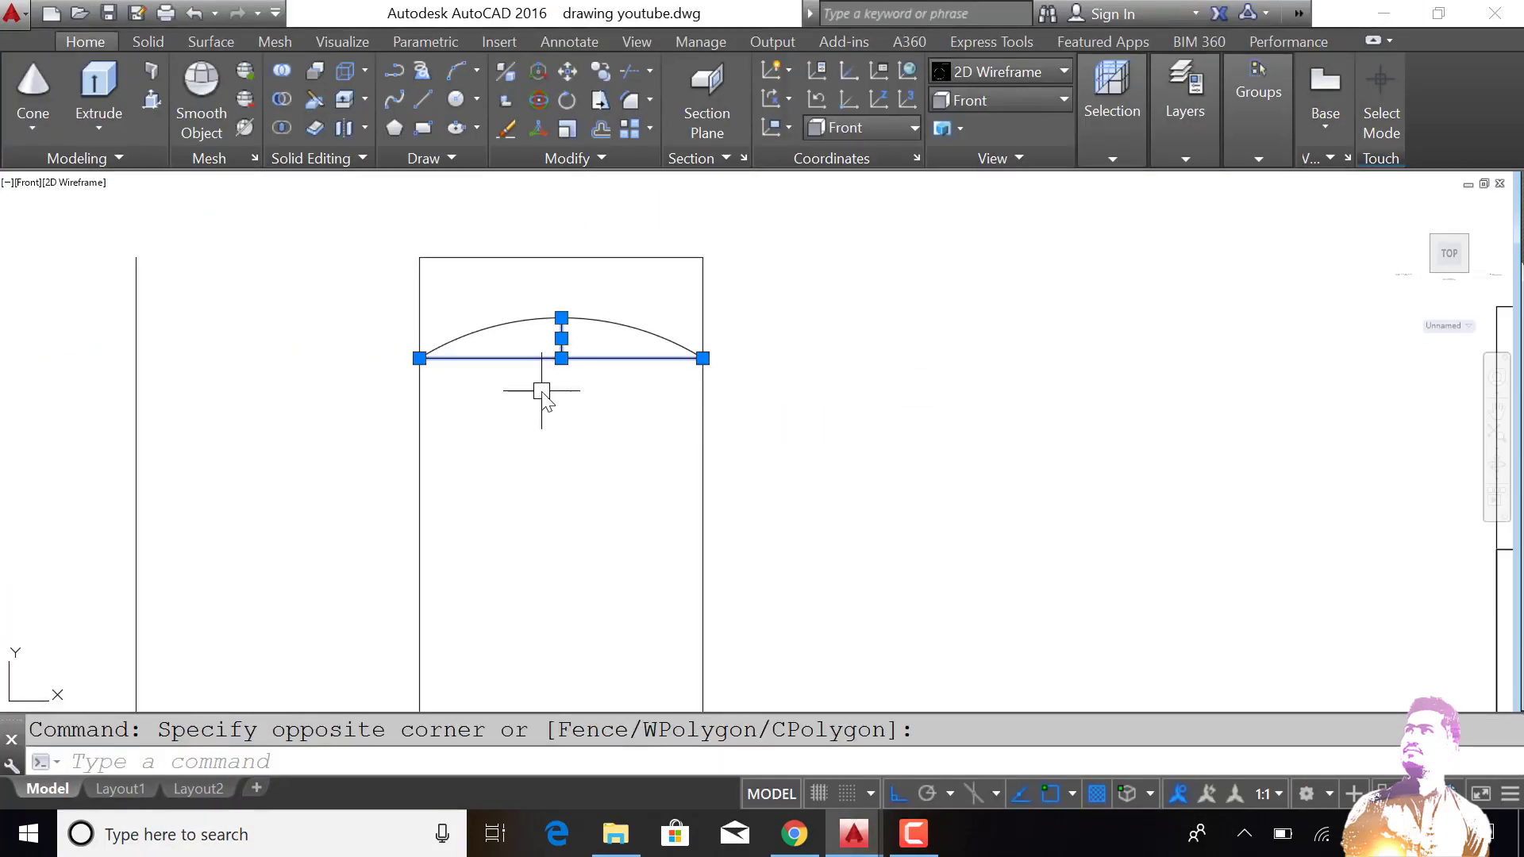
text(tr)
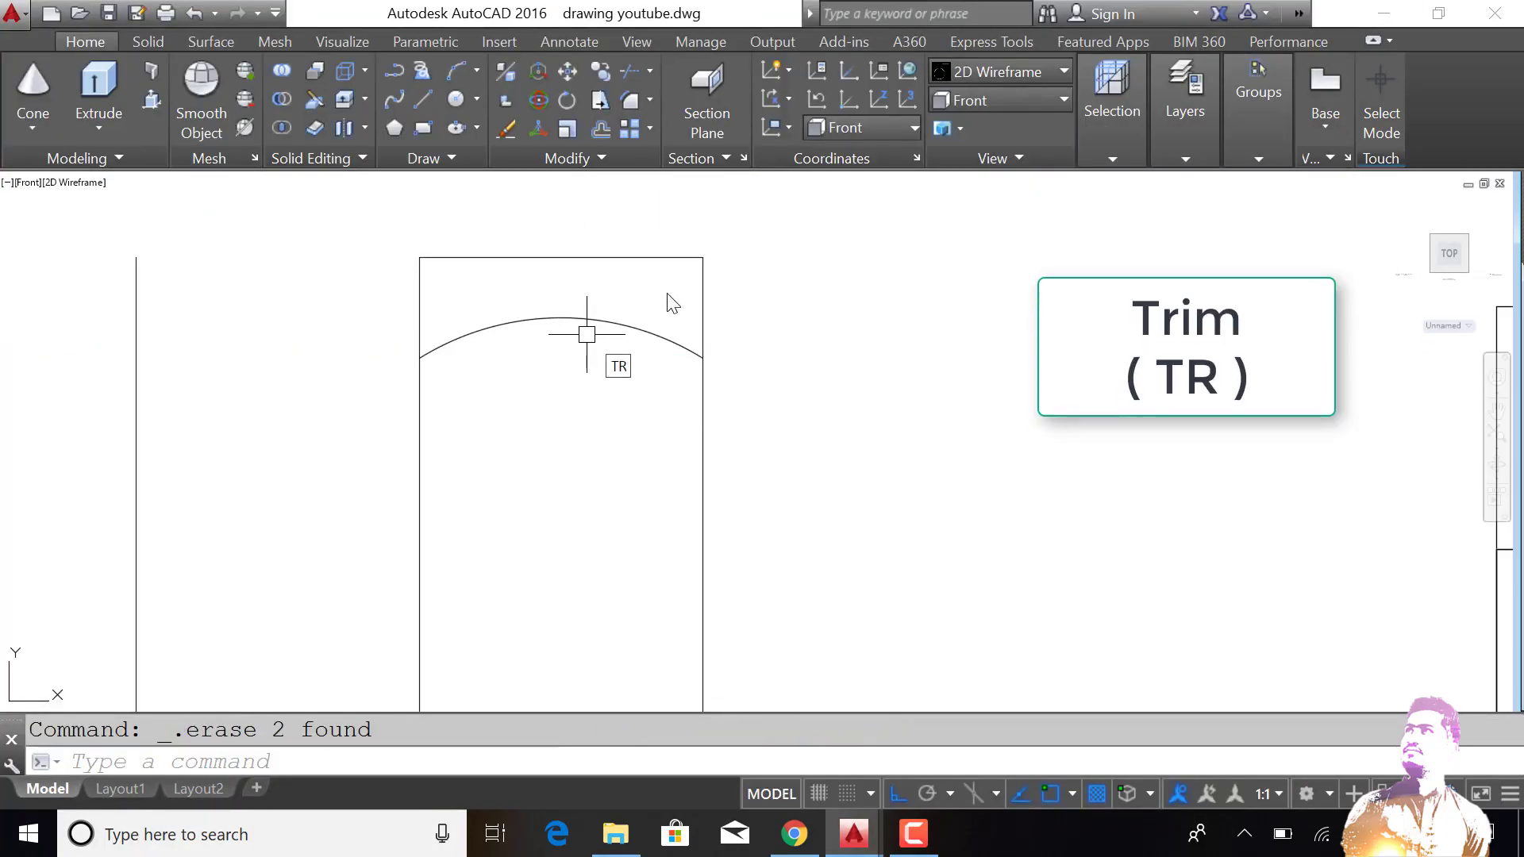
key(Return)
click(711, 264)
click(398, 284)
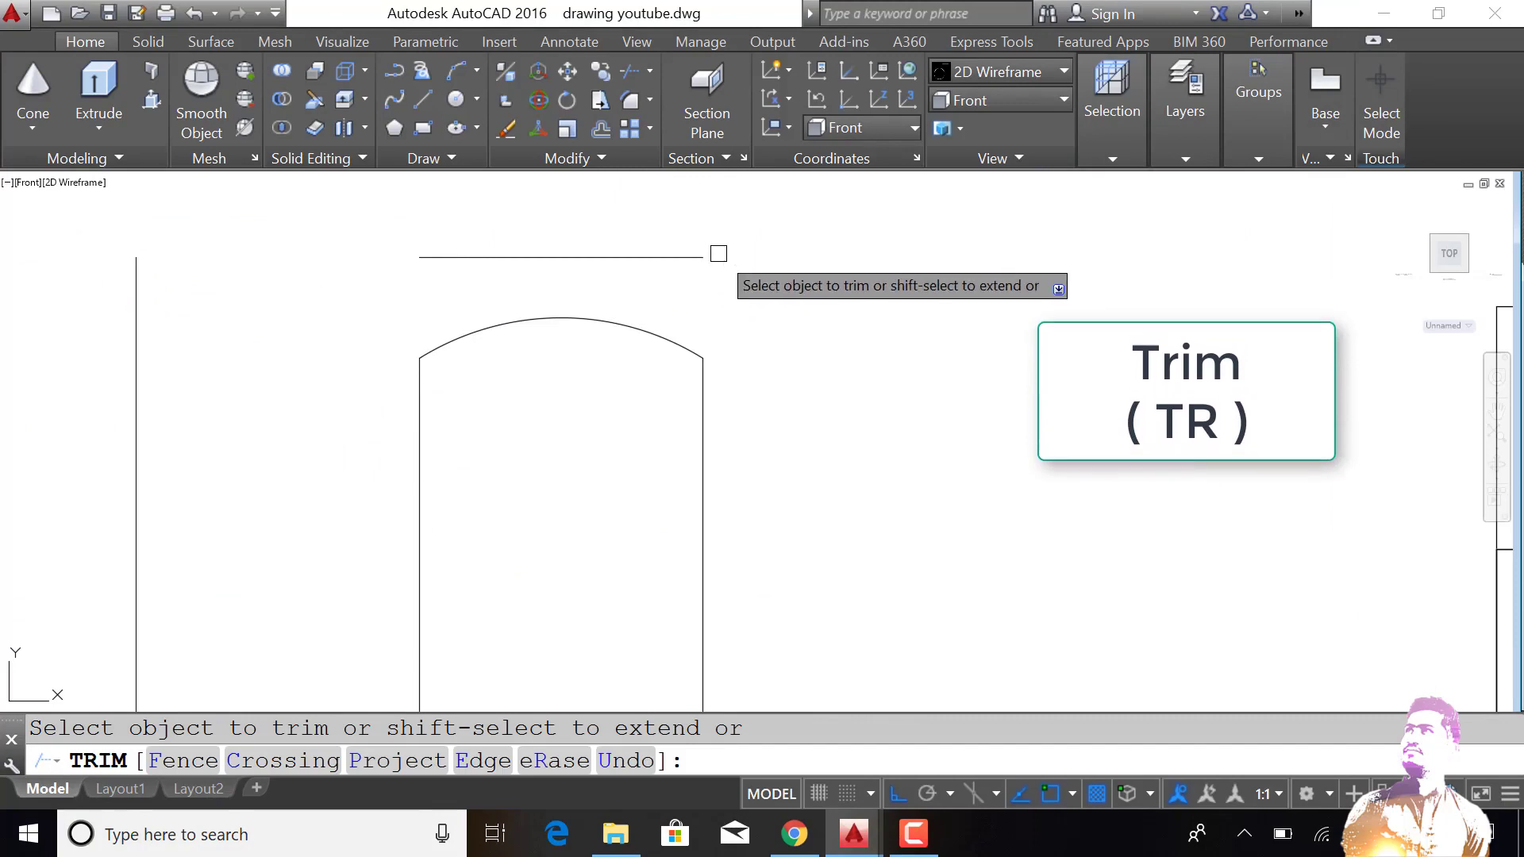
key(Escape)
Step: Erase the flat top edge and the leftover helper lines
click(690, 255)
click(493, 279)
click(492, 286)
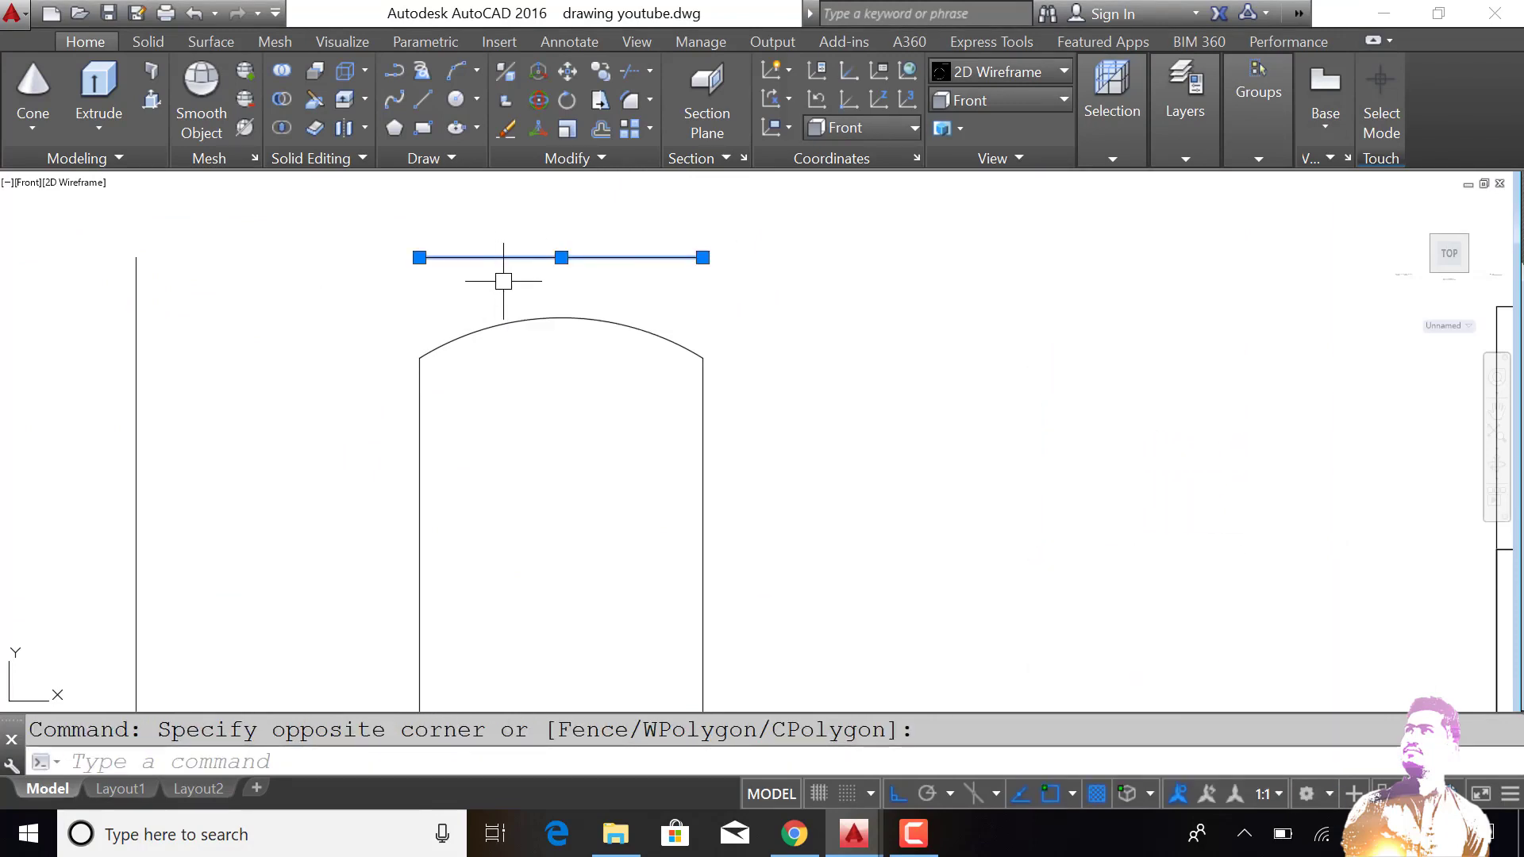
key(Delete)
scroll(283, 338, down, 4)
click(194, 455)
key(Delete)
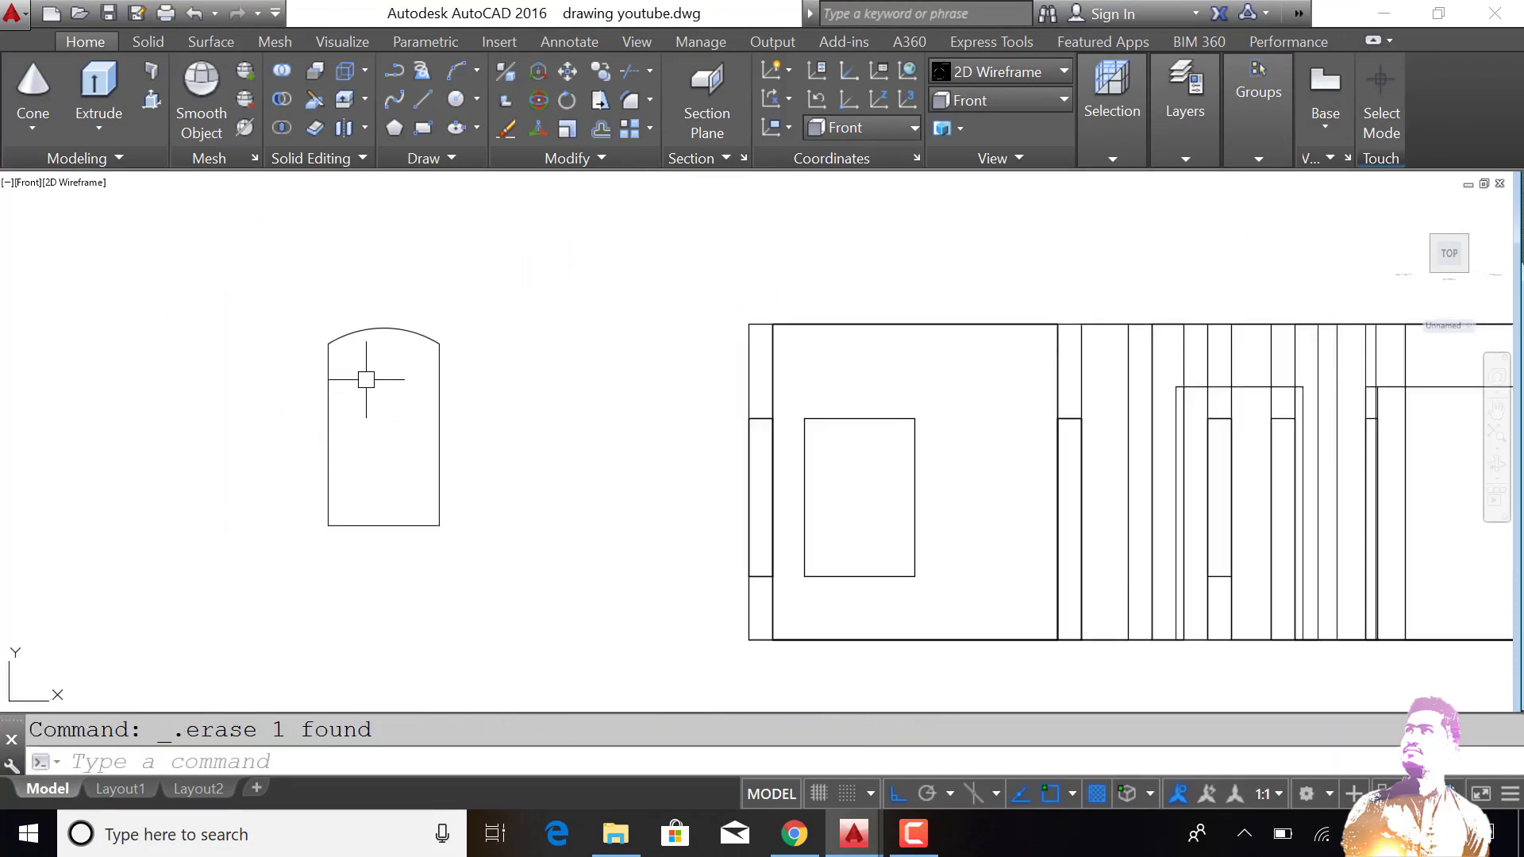
Step: Offset the arch, both sides and the bottom 3 inches inward
text(o)
key(Return)
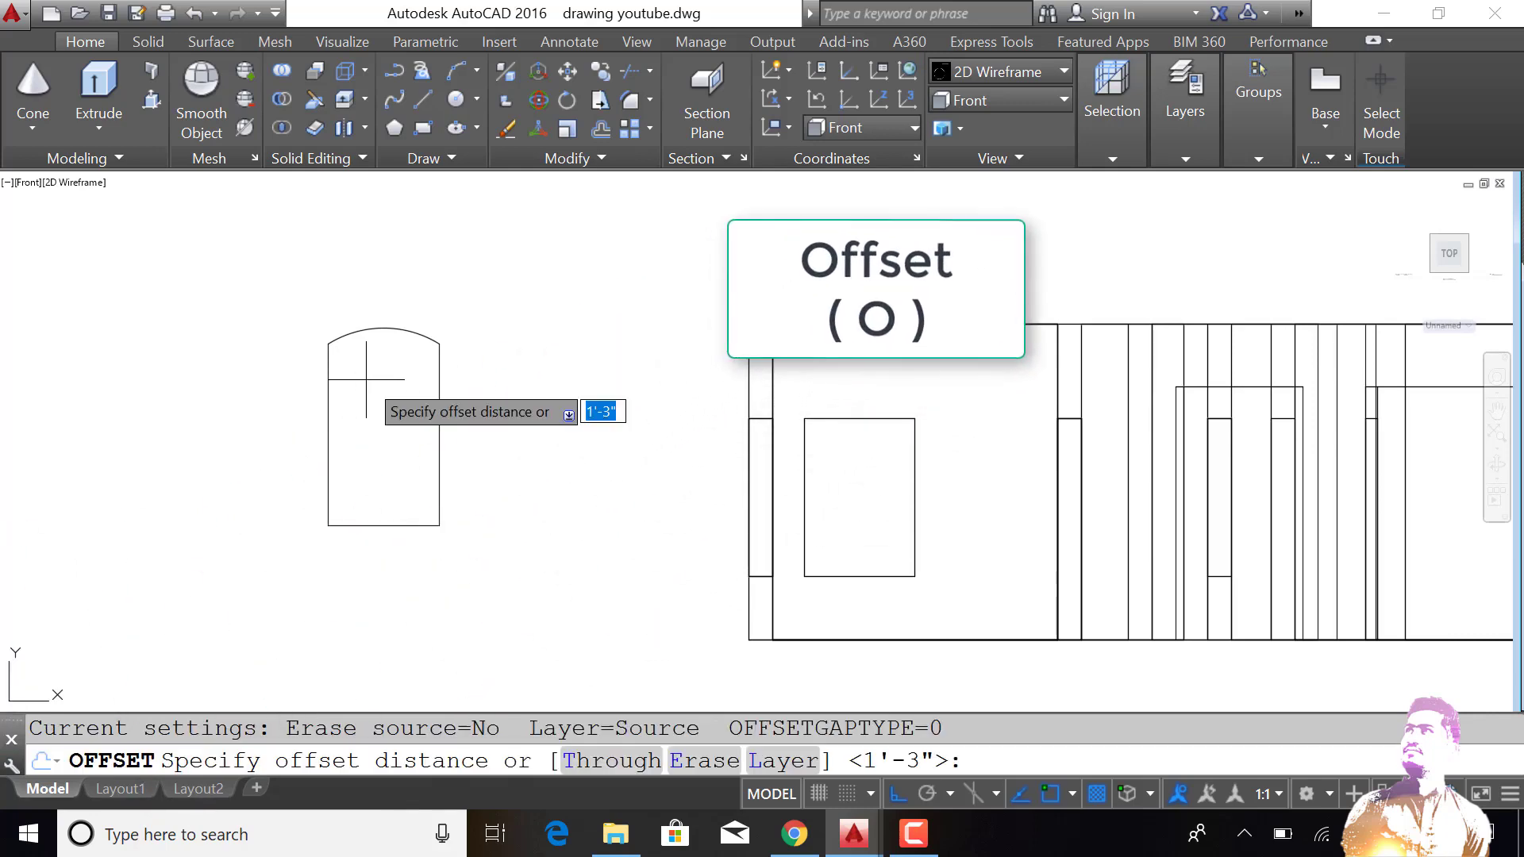
text(3v)
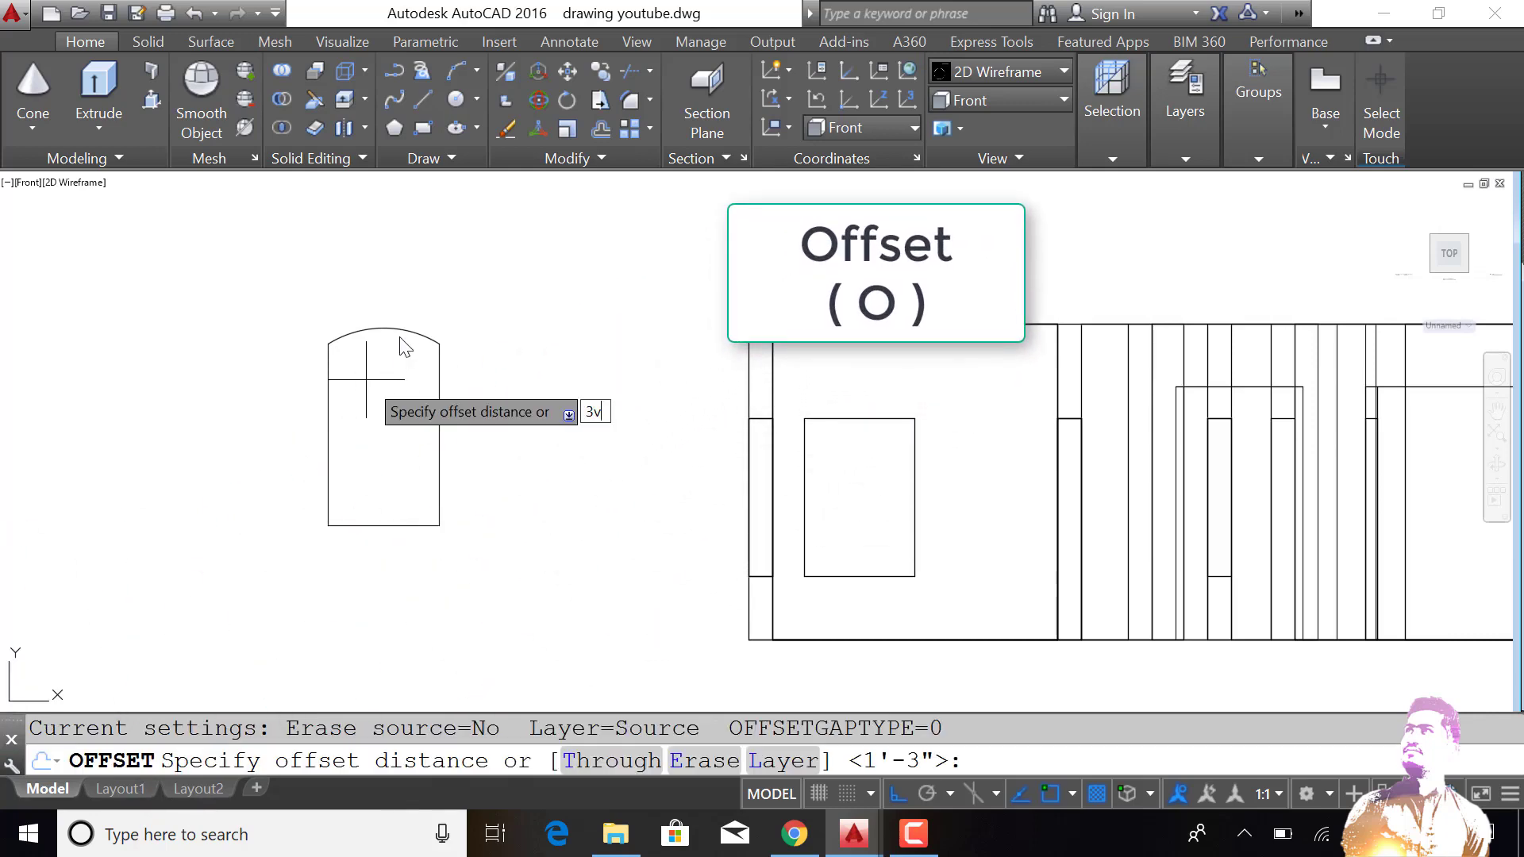
key(Return)
click(405, 318)
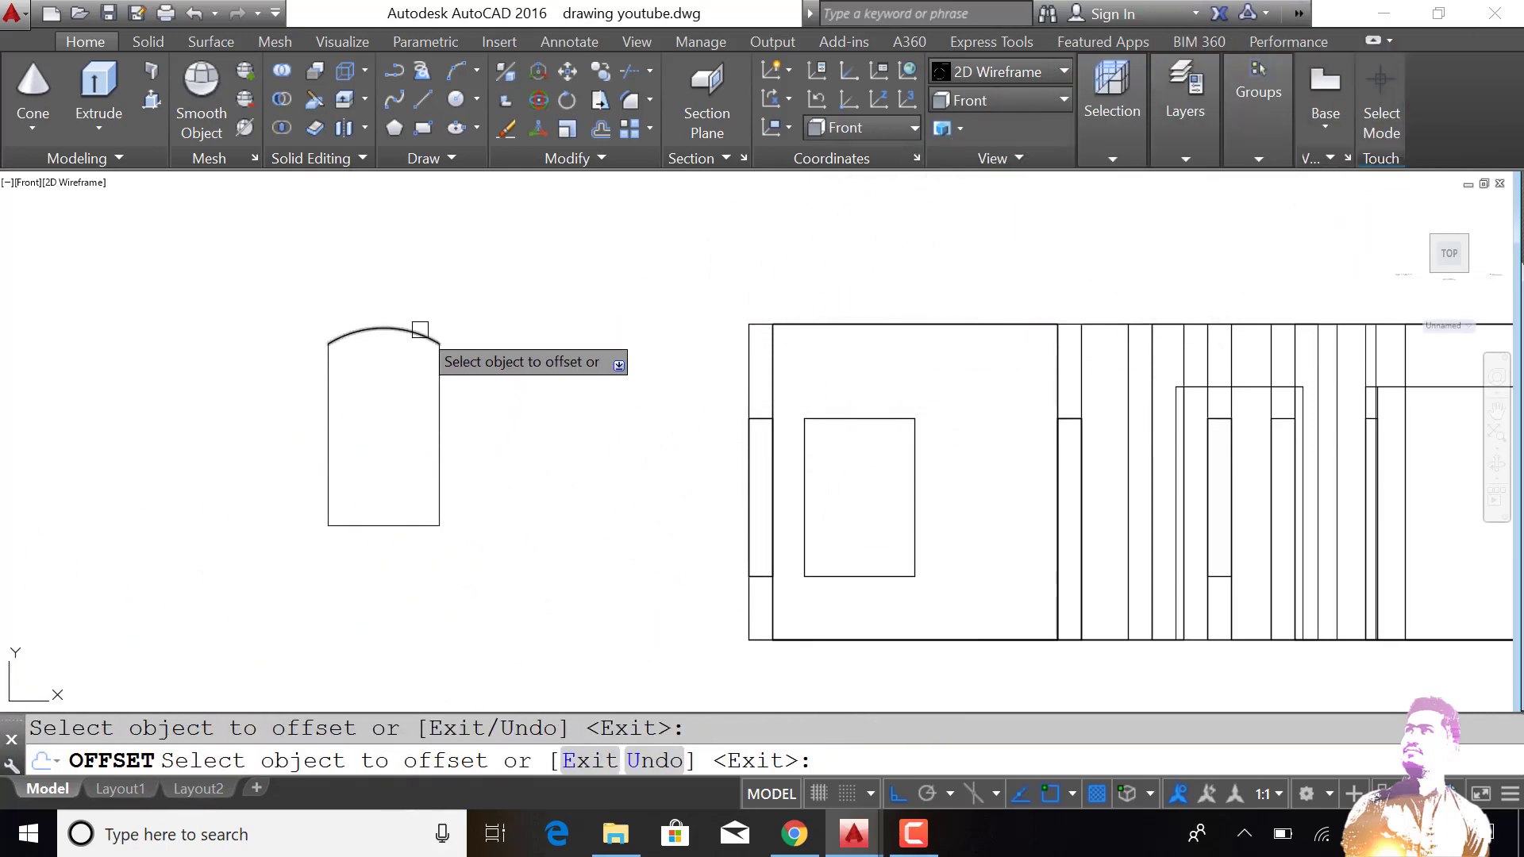
click(420, 329)
click(424, 373)
click(413, 461)
click(392, 524)
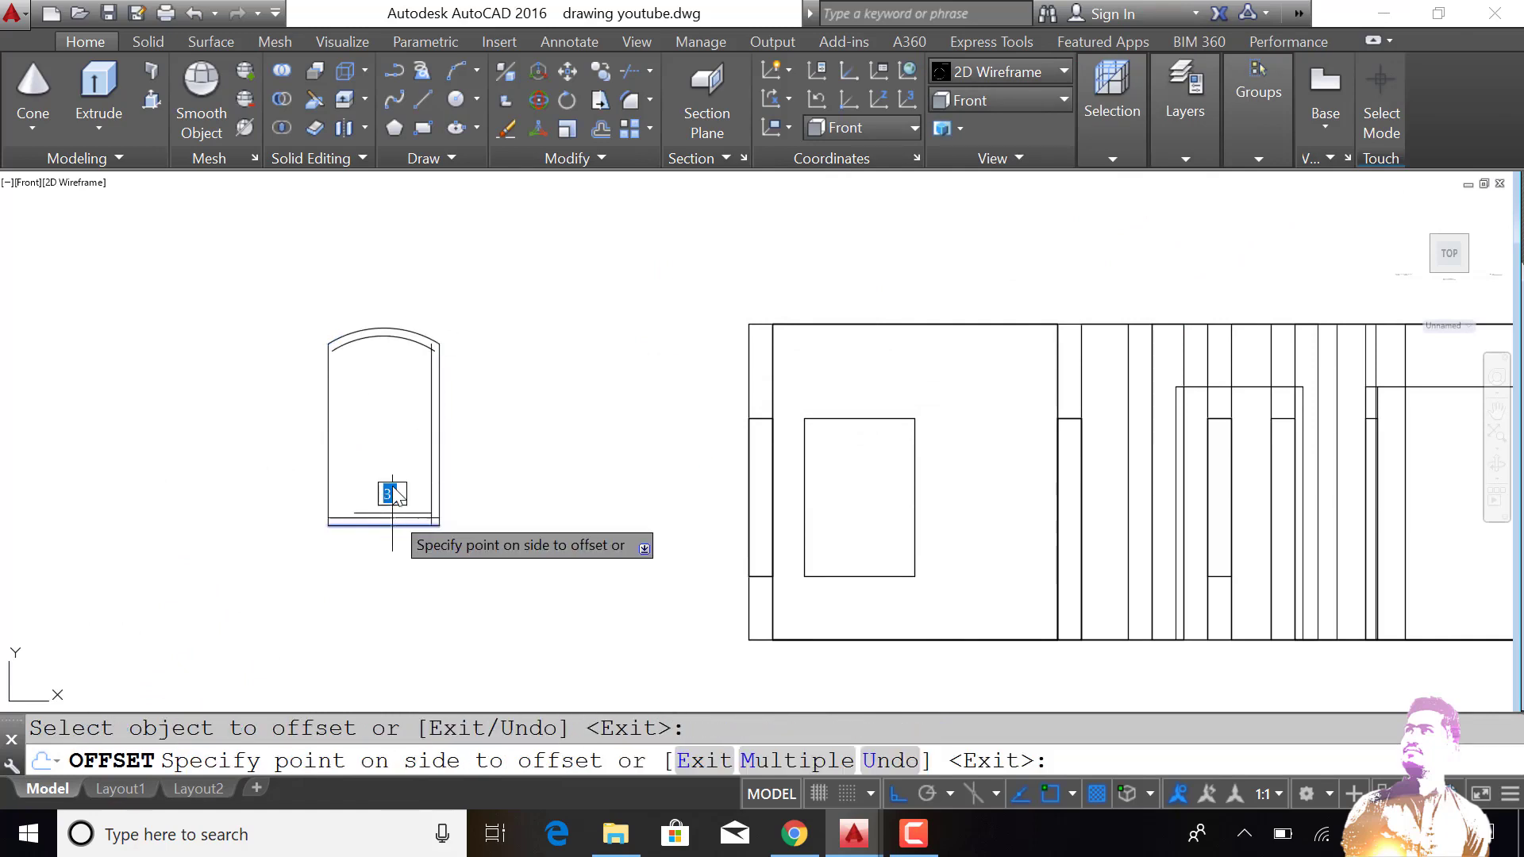
click(373, 457)
click(327, 450)
click(371, 454)
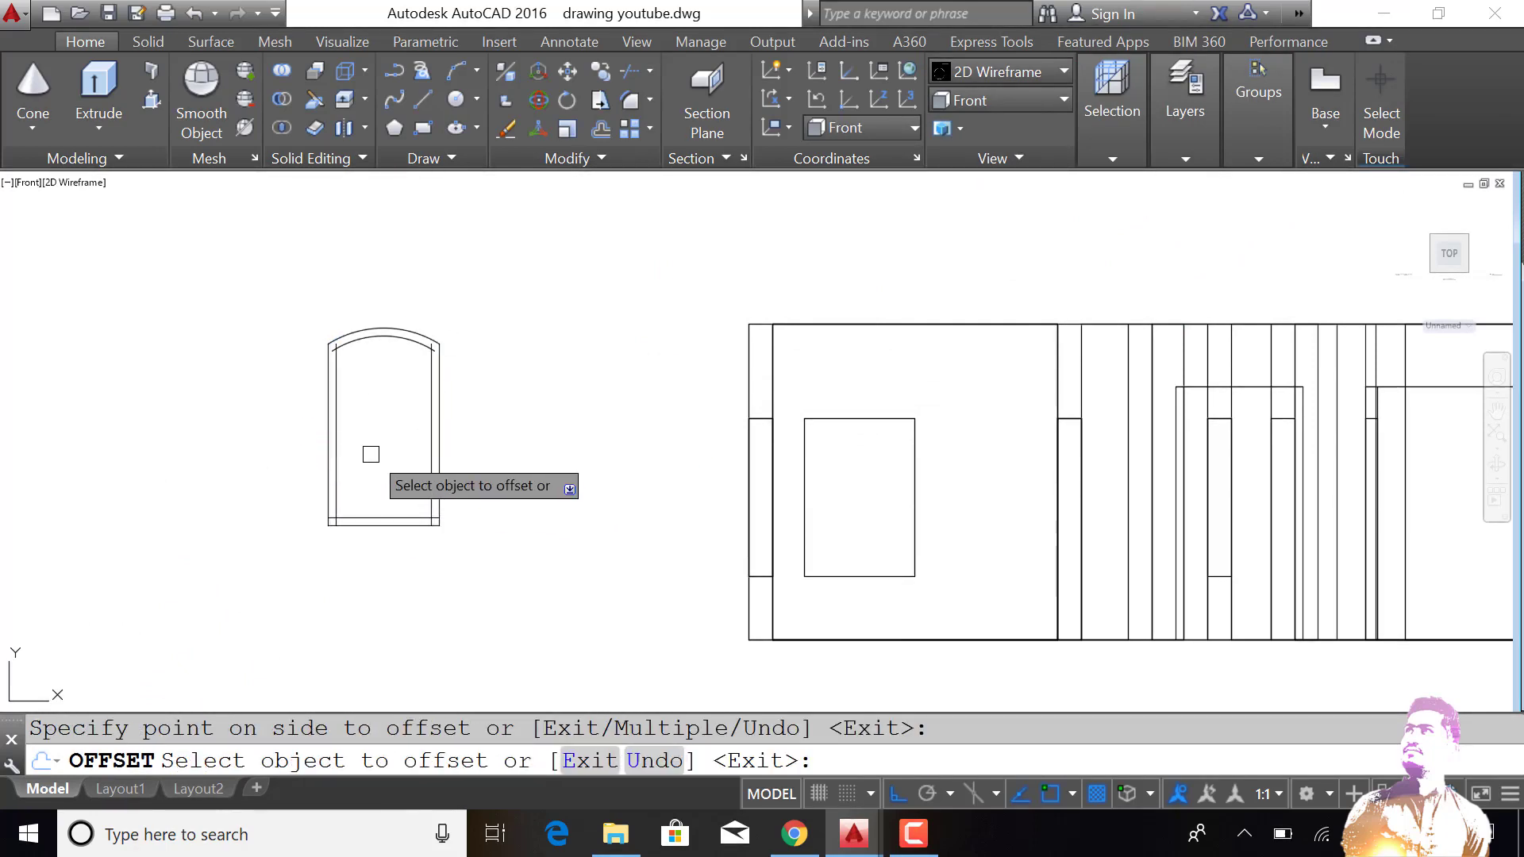
key(Escape)
Step: Fillet the inner bottom-left and bottom-right corners with radius 0
text(f)
key(Return)
scroll(333, 517, up, 3)
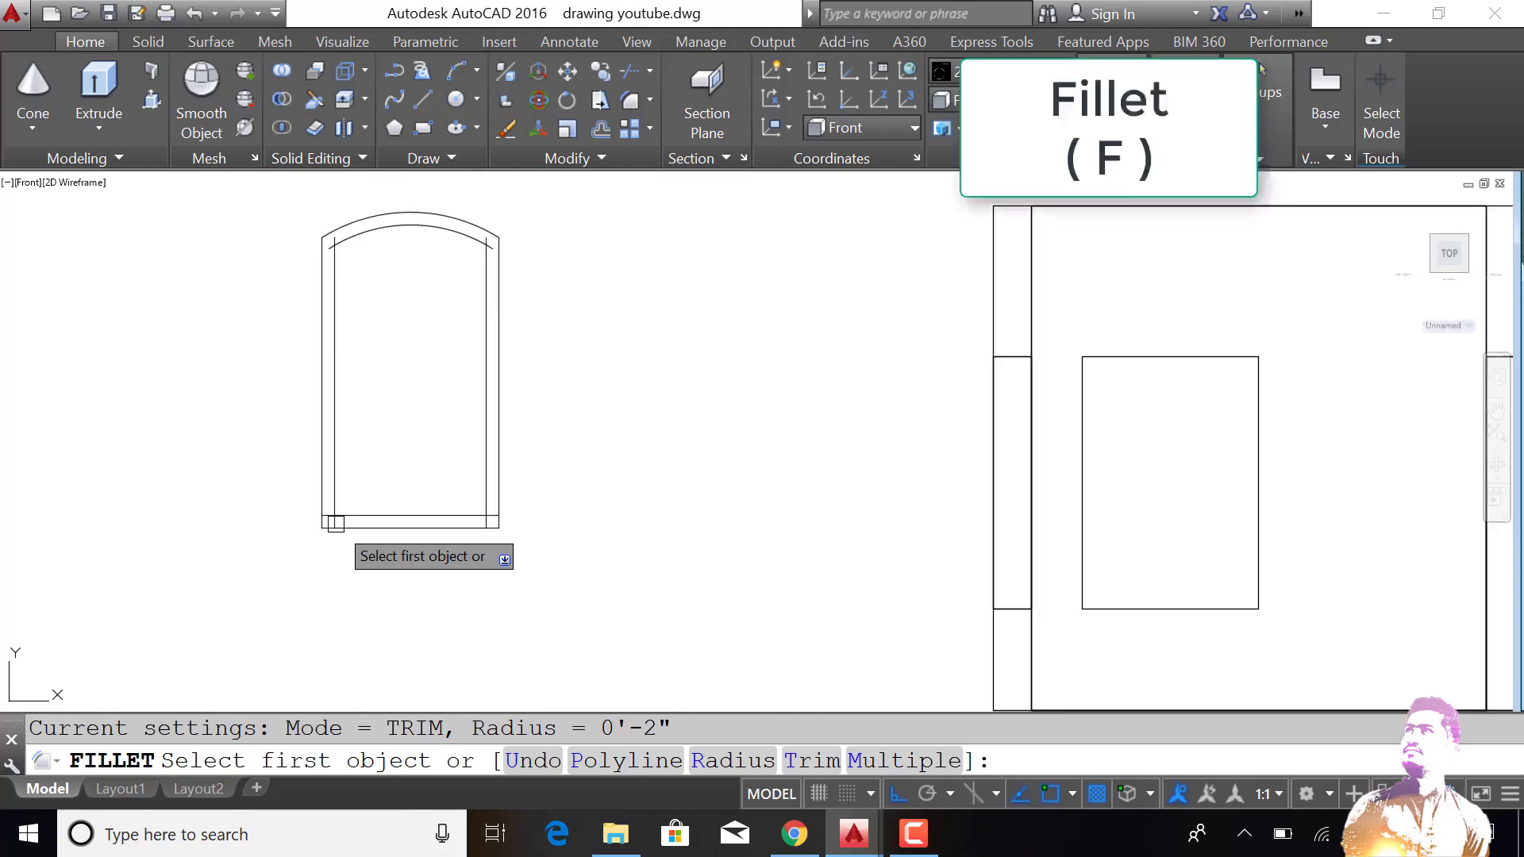
scroll(348, 516, up, 2)
click(348, 514)
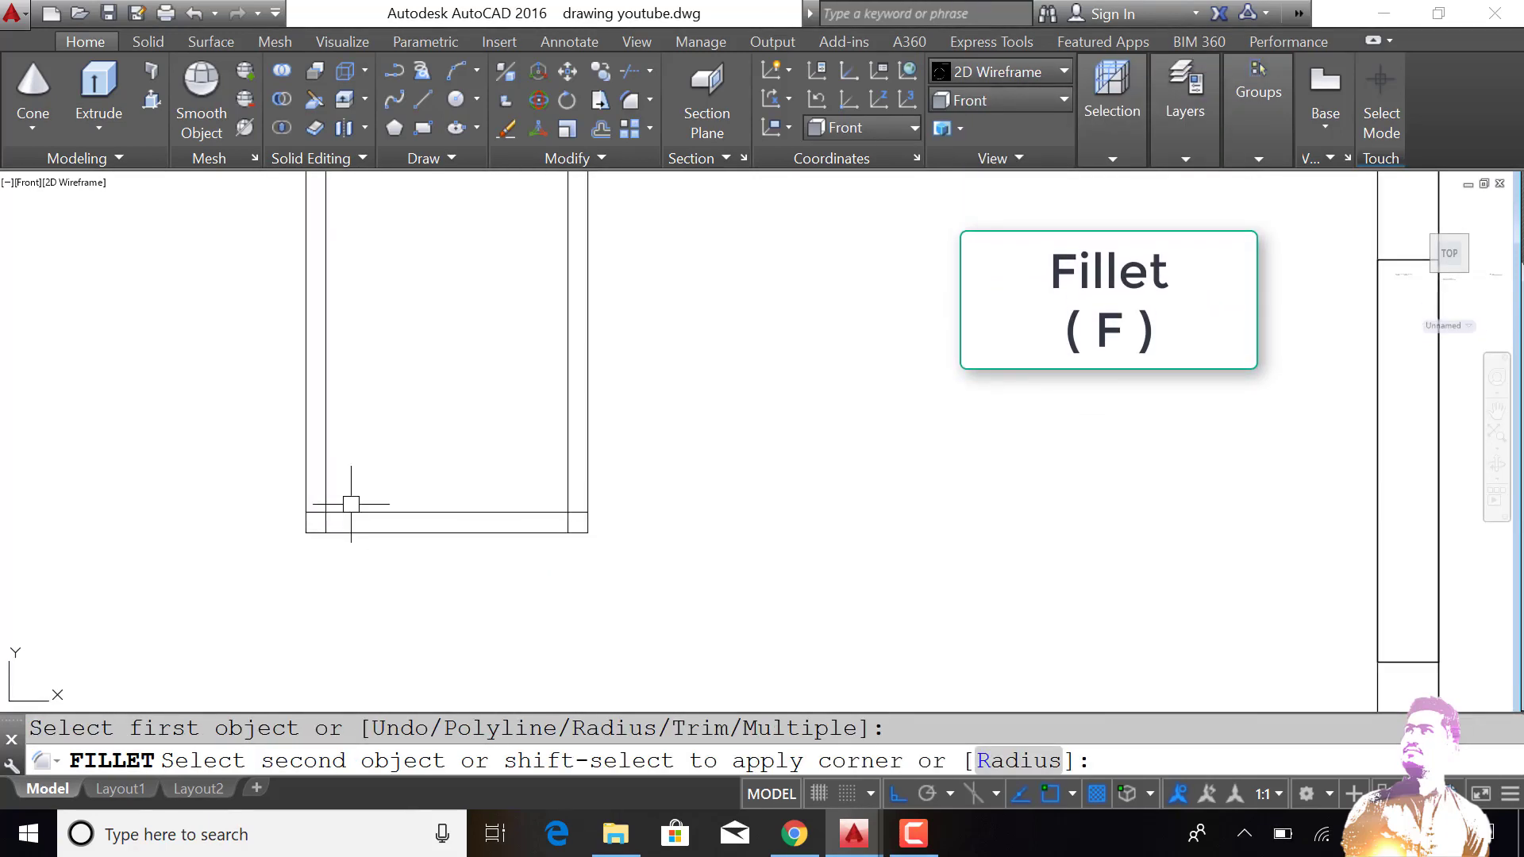
key(Escape)
text(f)
key(Return)
text(r)
key(Return)
text(0)
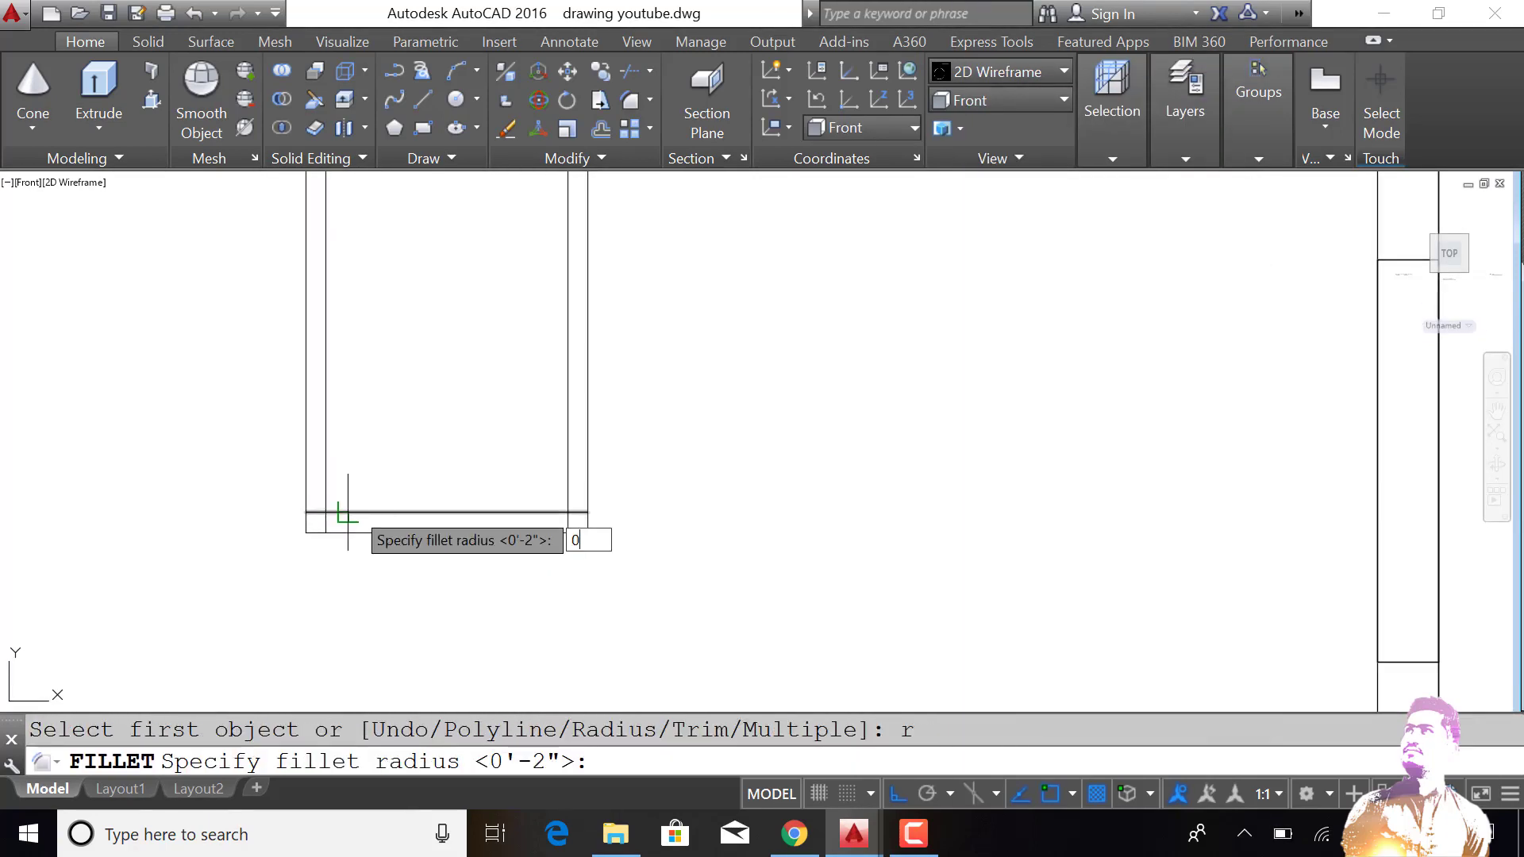
key(Return)
click(353, 513)
click(330, 470)
key(Return)
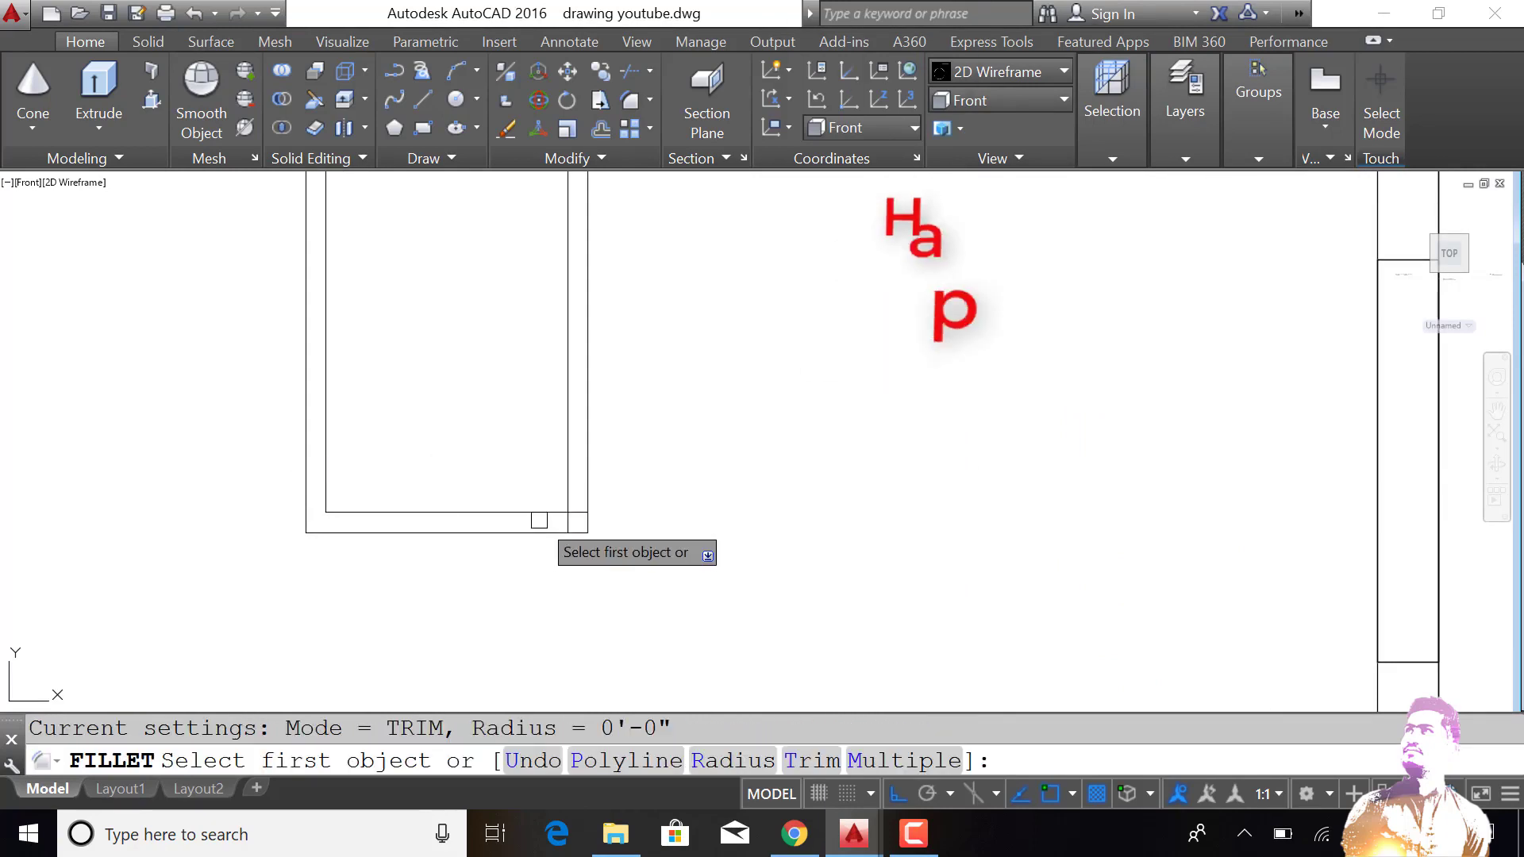
click(540, 512)
click(562, 488)
Step: Close the inner frame's top corners where both sides meet the arch
scroll(569, 381, down, 3)
scroll(569, 342, up, 4)
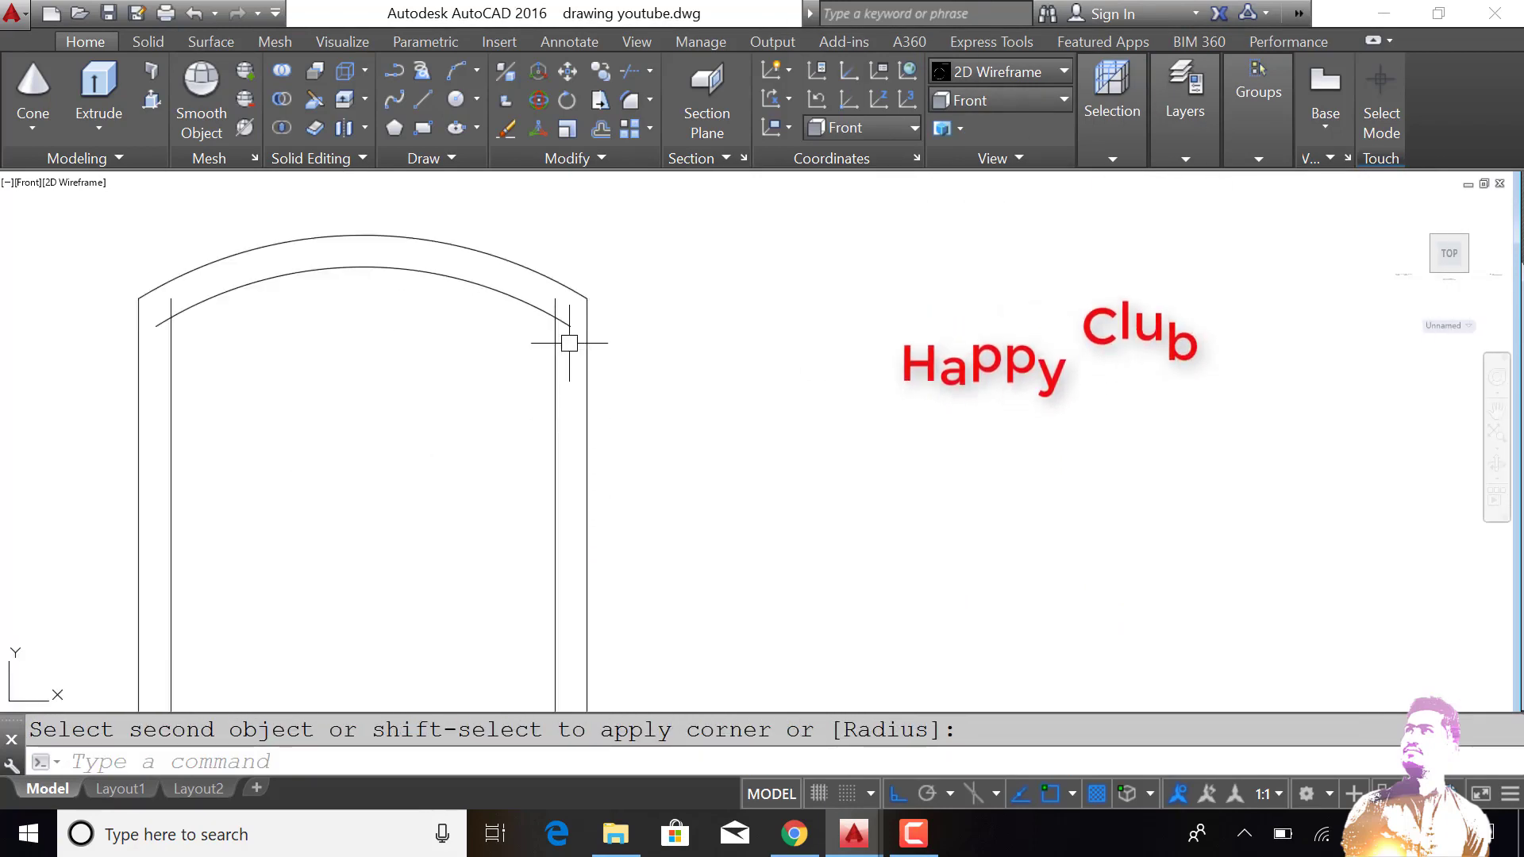
key(Return)
click(551, 345)
click(538, 313)
key(Return)
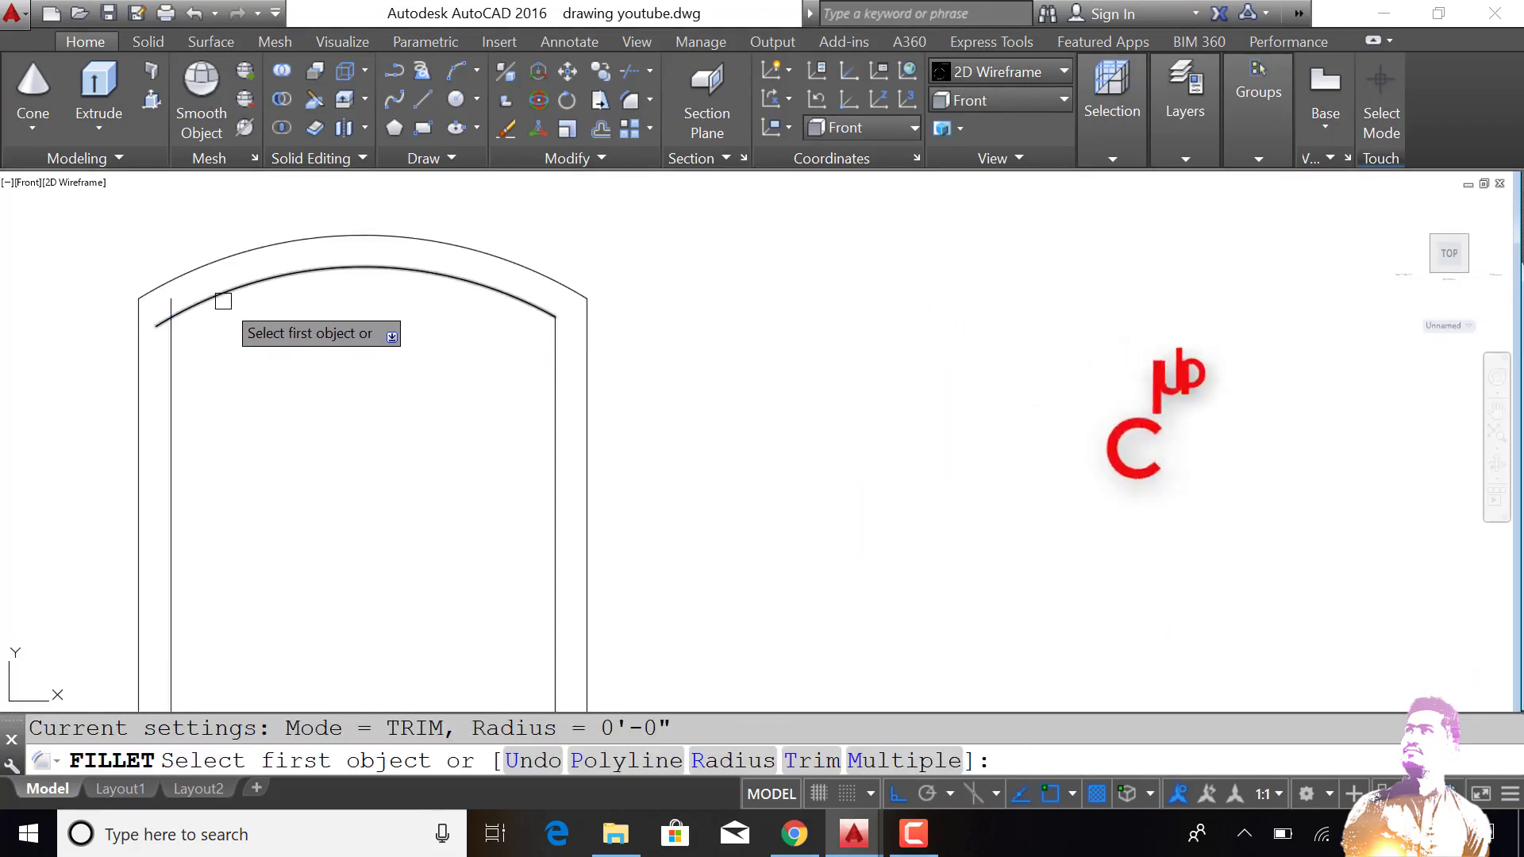
click(216, 294)
click(166, 361)
scroll(469, 377, down, 5)
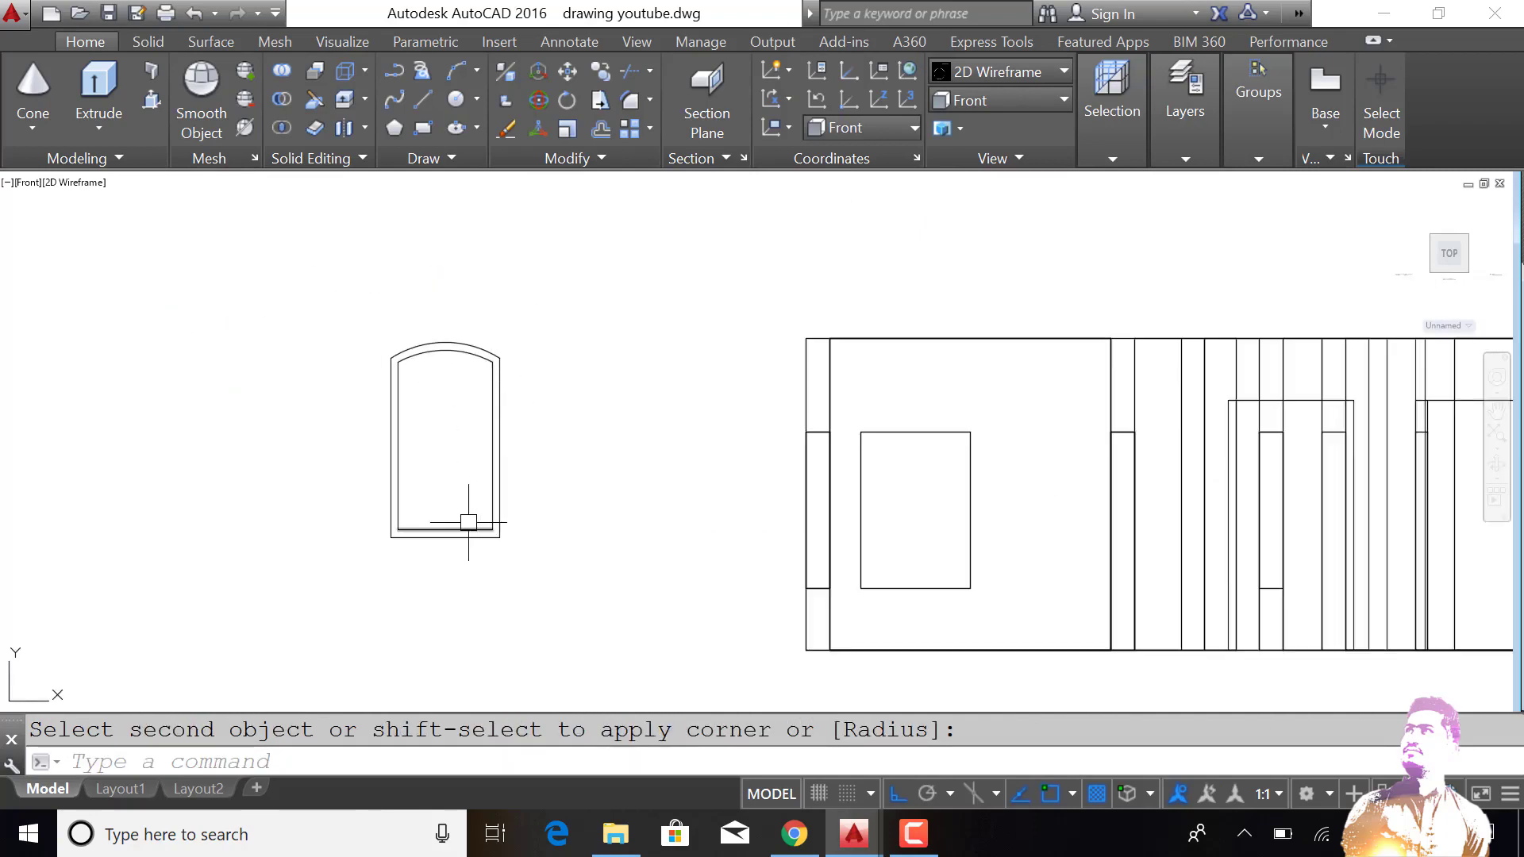
scroll(469, 522, up, 2)
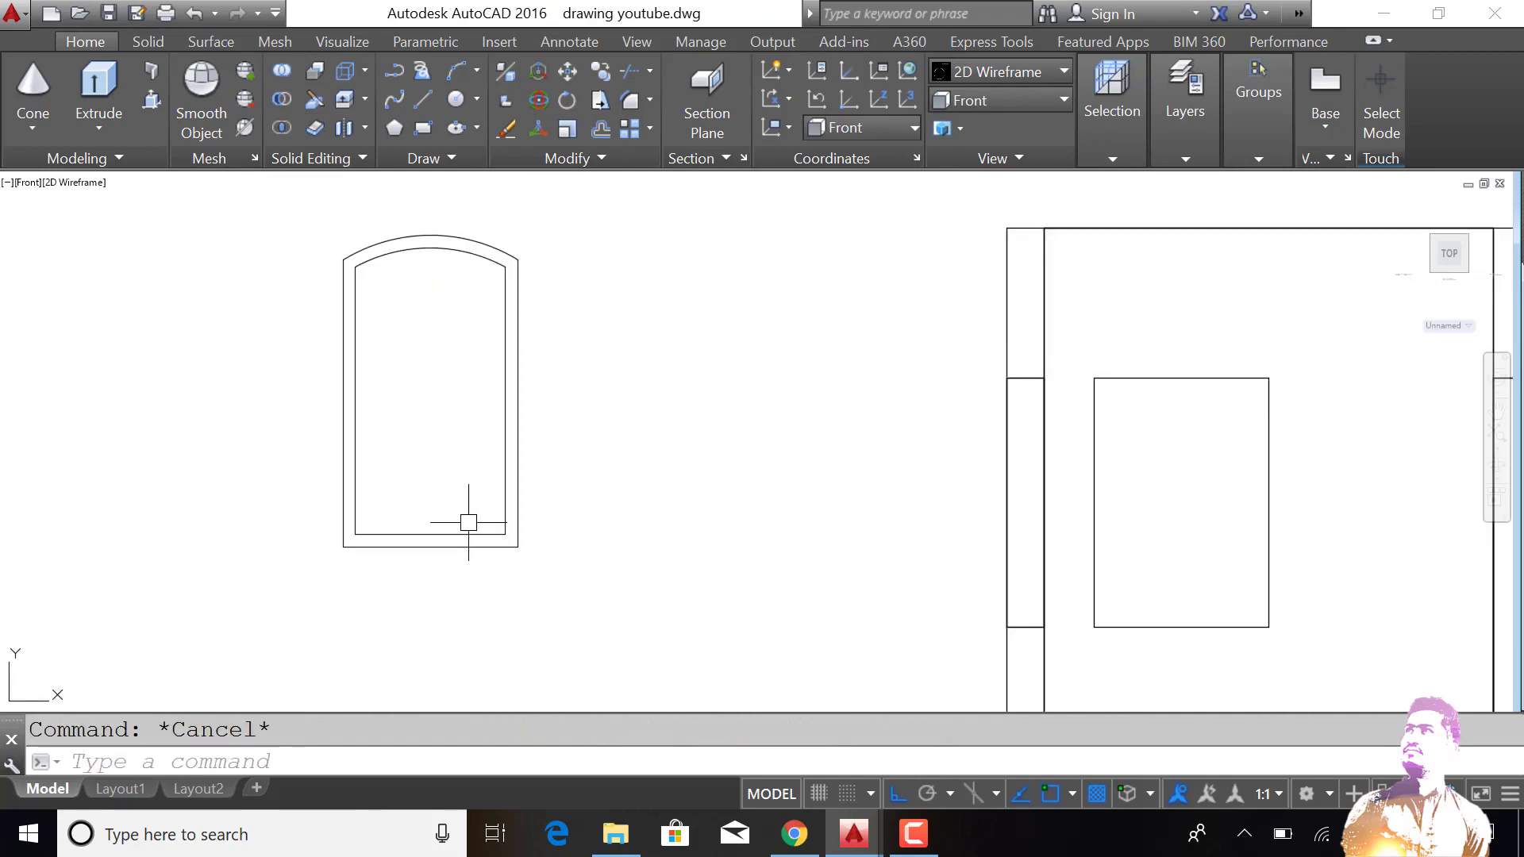
text(L)
Step: Draw a 24-unit horizontal line from the inner left side's midpoint
key(Return)
click(358, 399)
text(24)
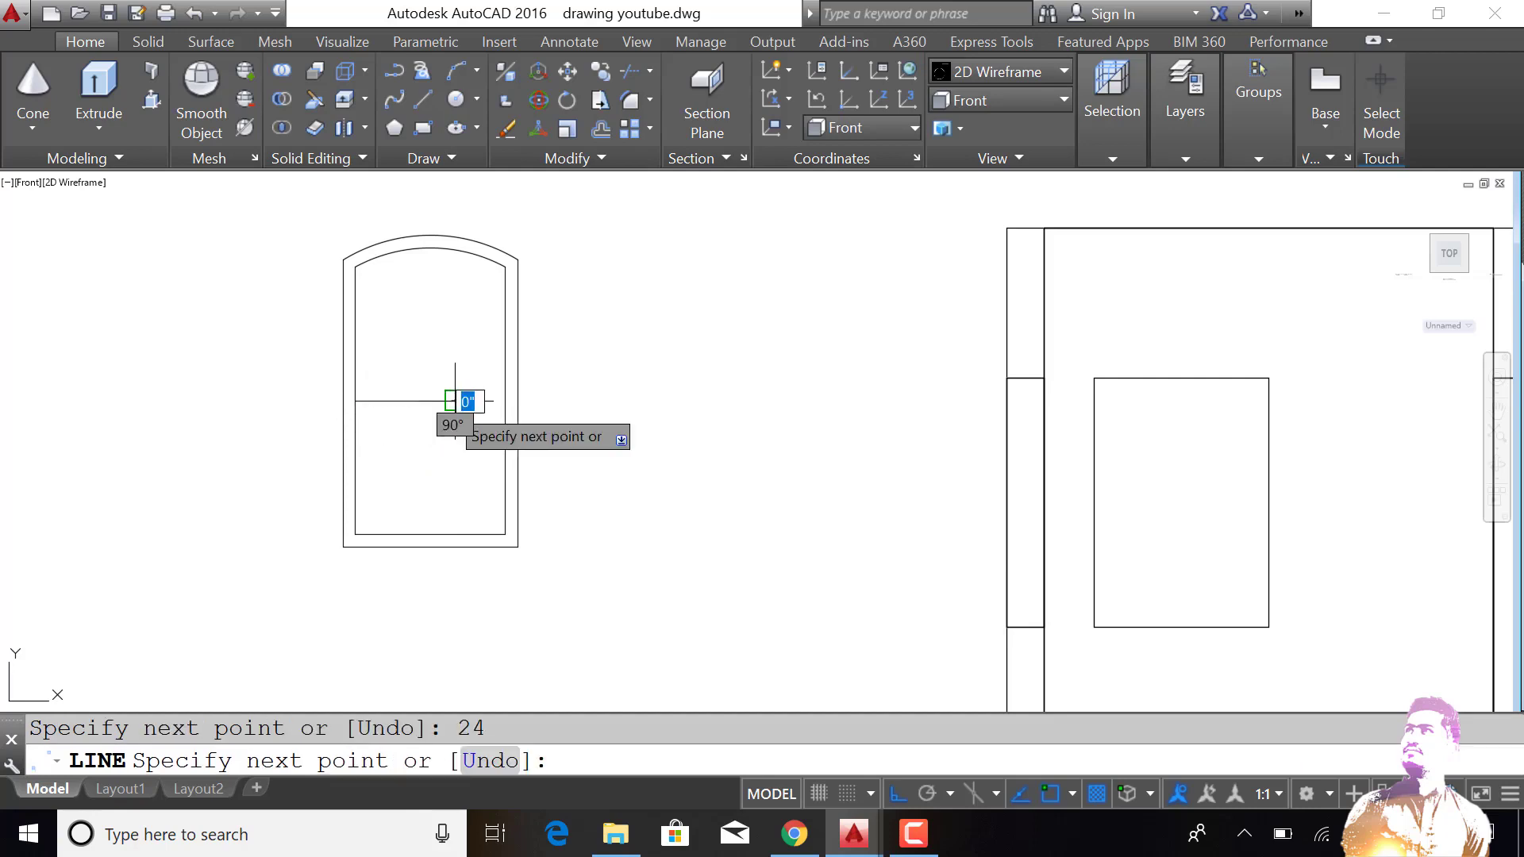
key(Return)
Step: Draw a circle centred on the line's start point
text(c)
key(Return)
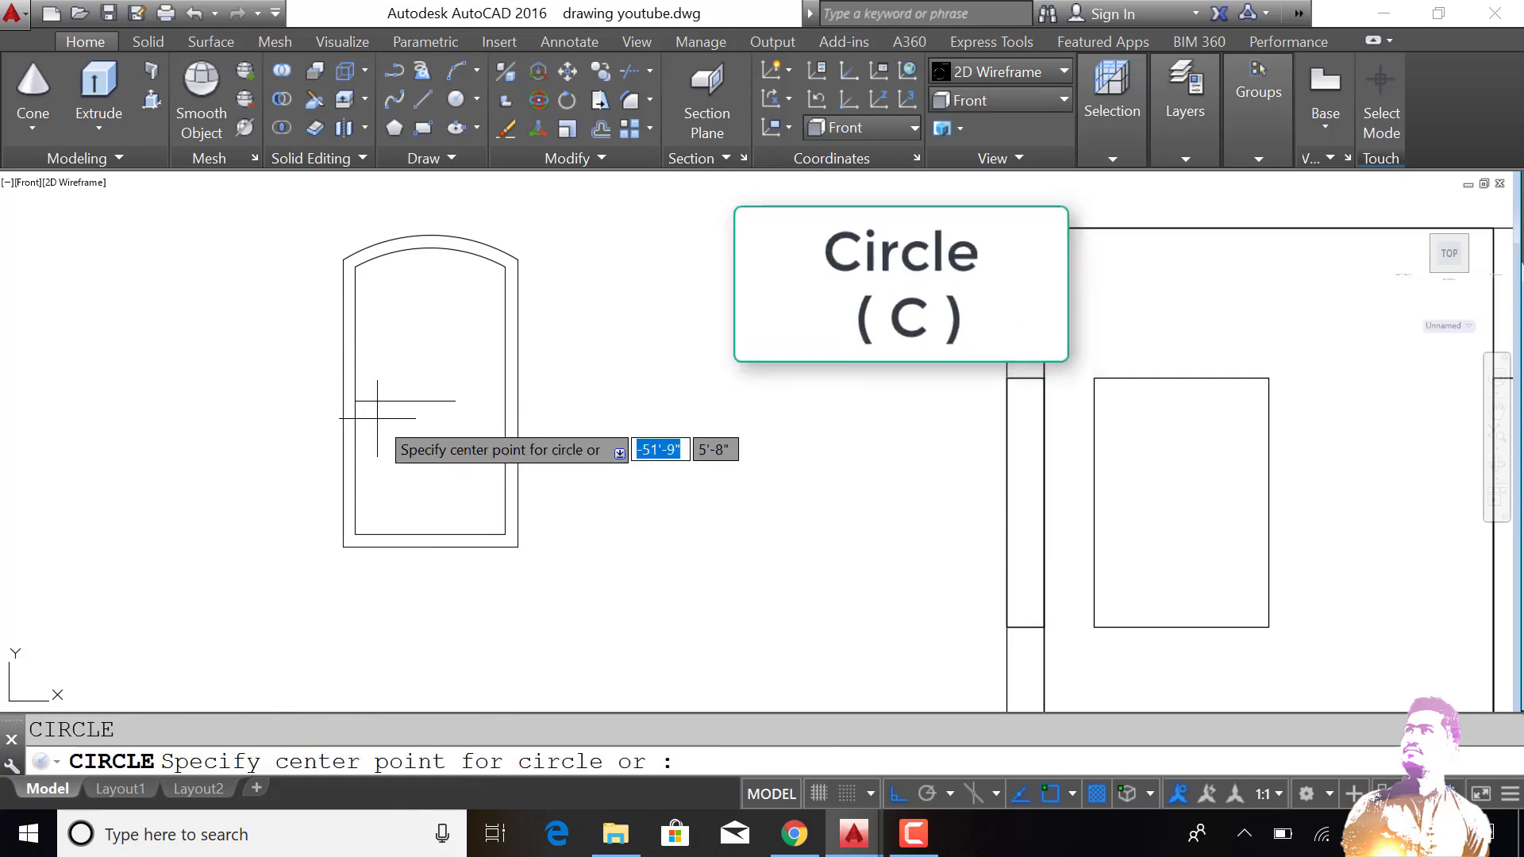
click(355, 400)
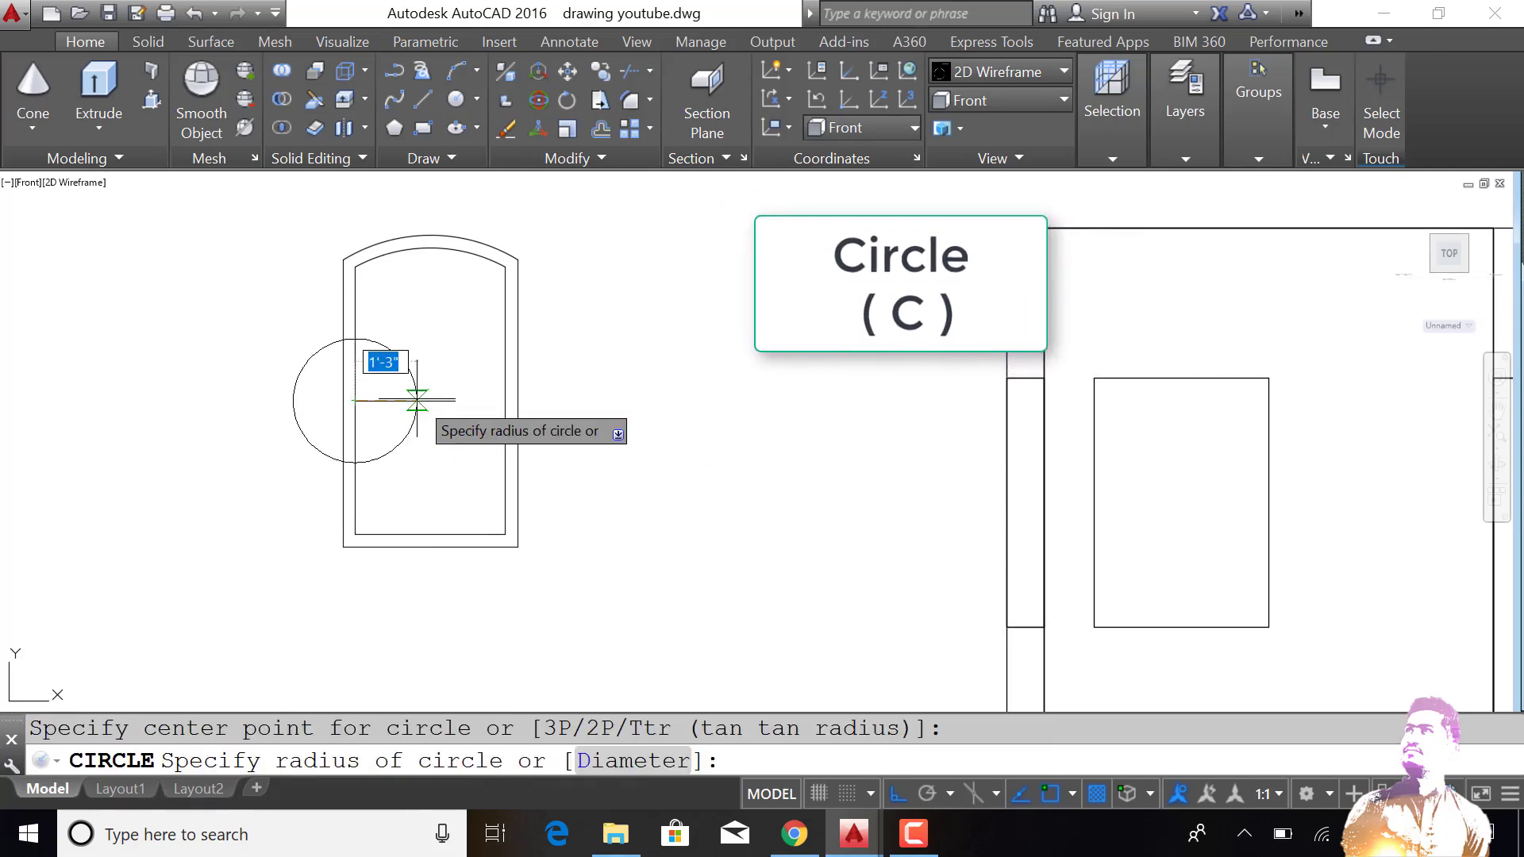
text(o)
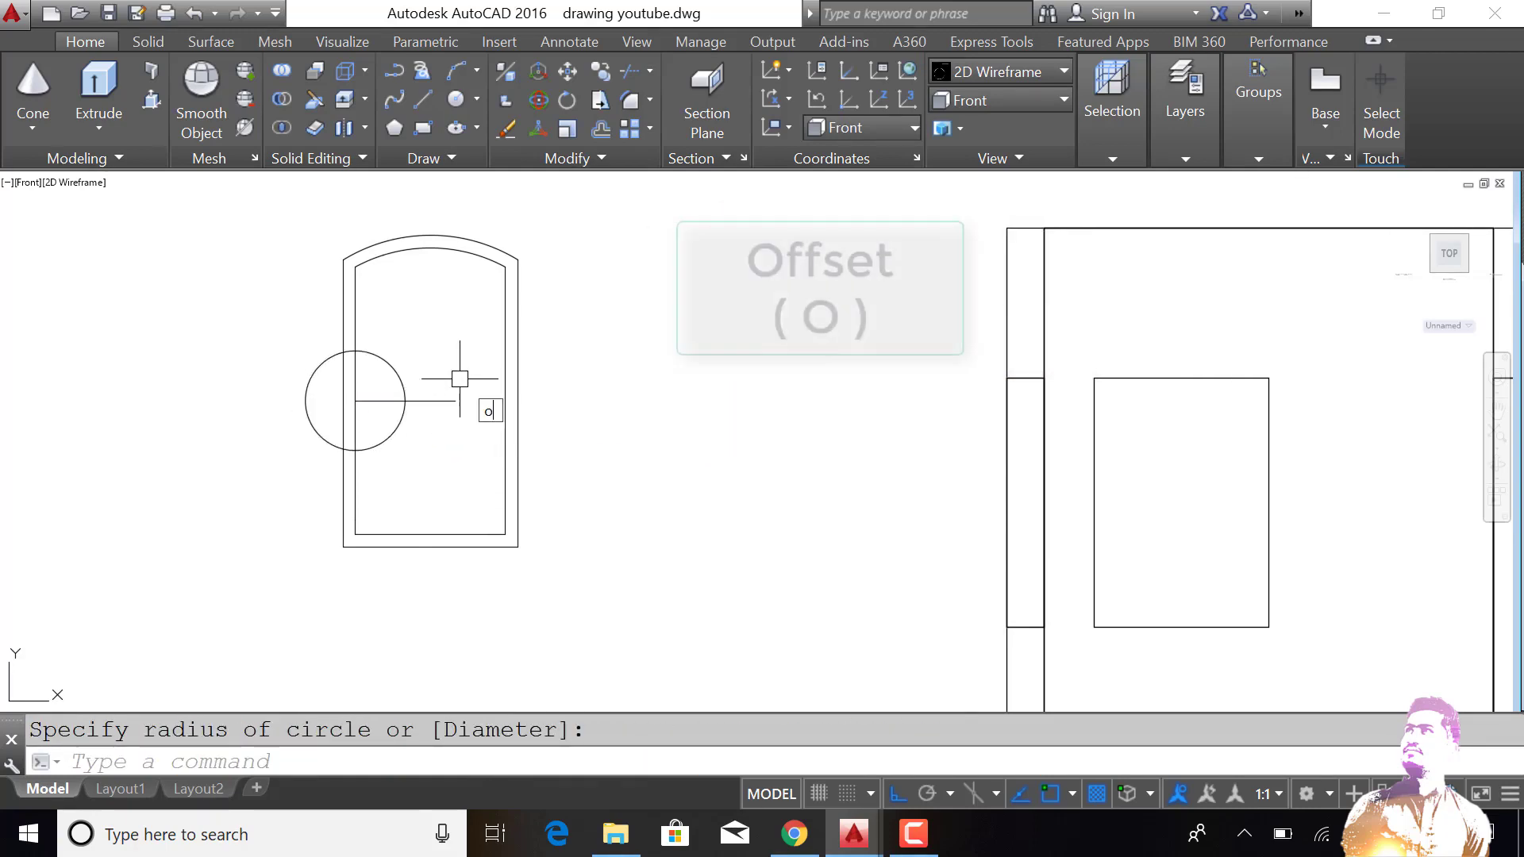
key(Return)
key(Return)
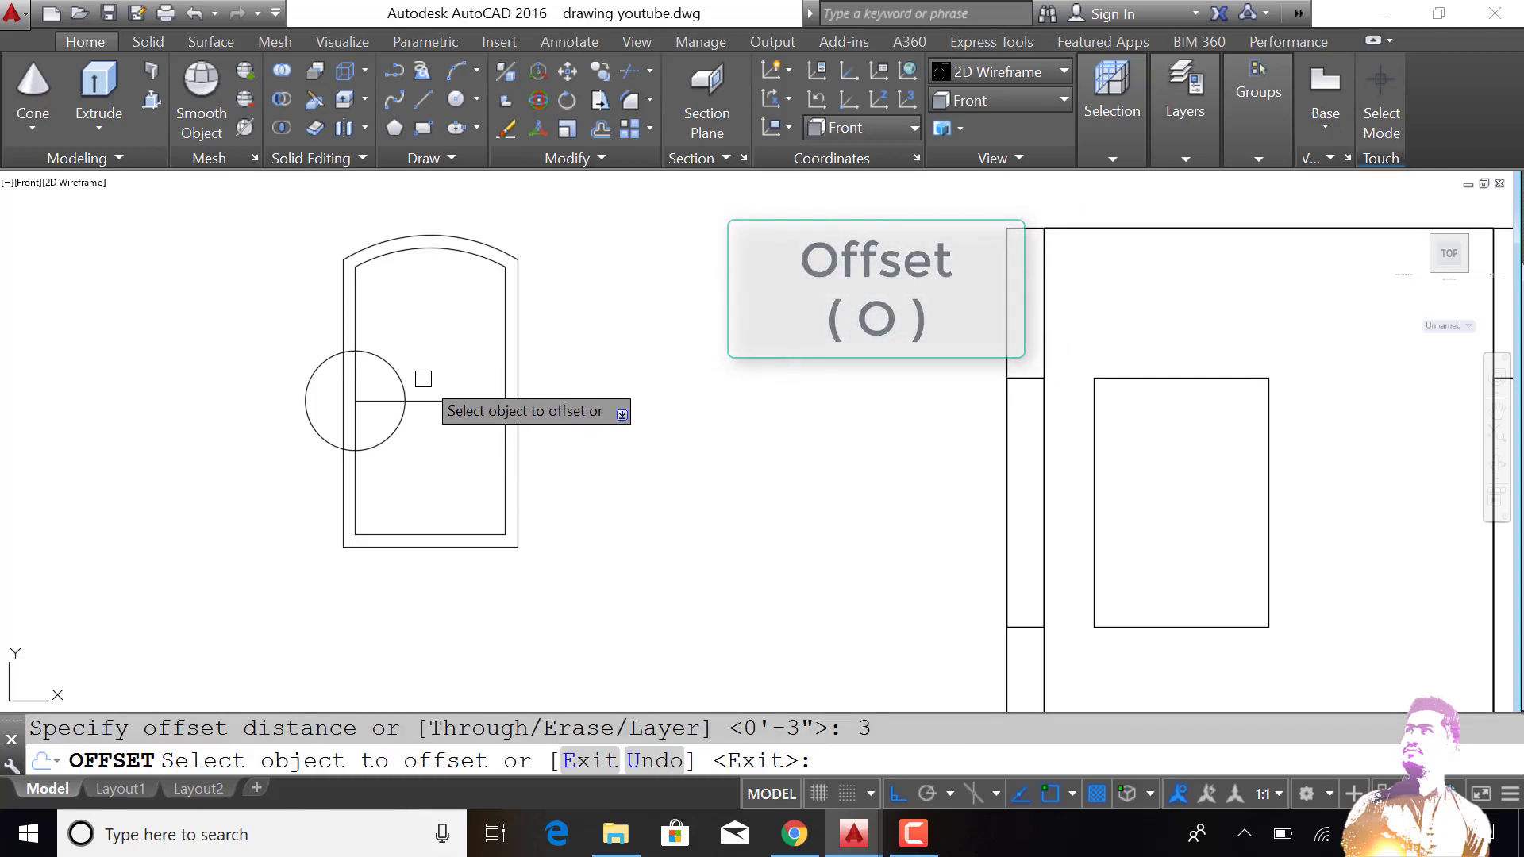
Step: Offset the circle outward by 3, then 12, then the largest circle by 3 again
click(404, 378)
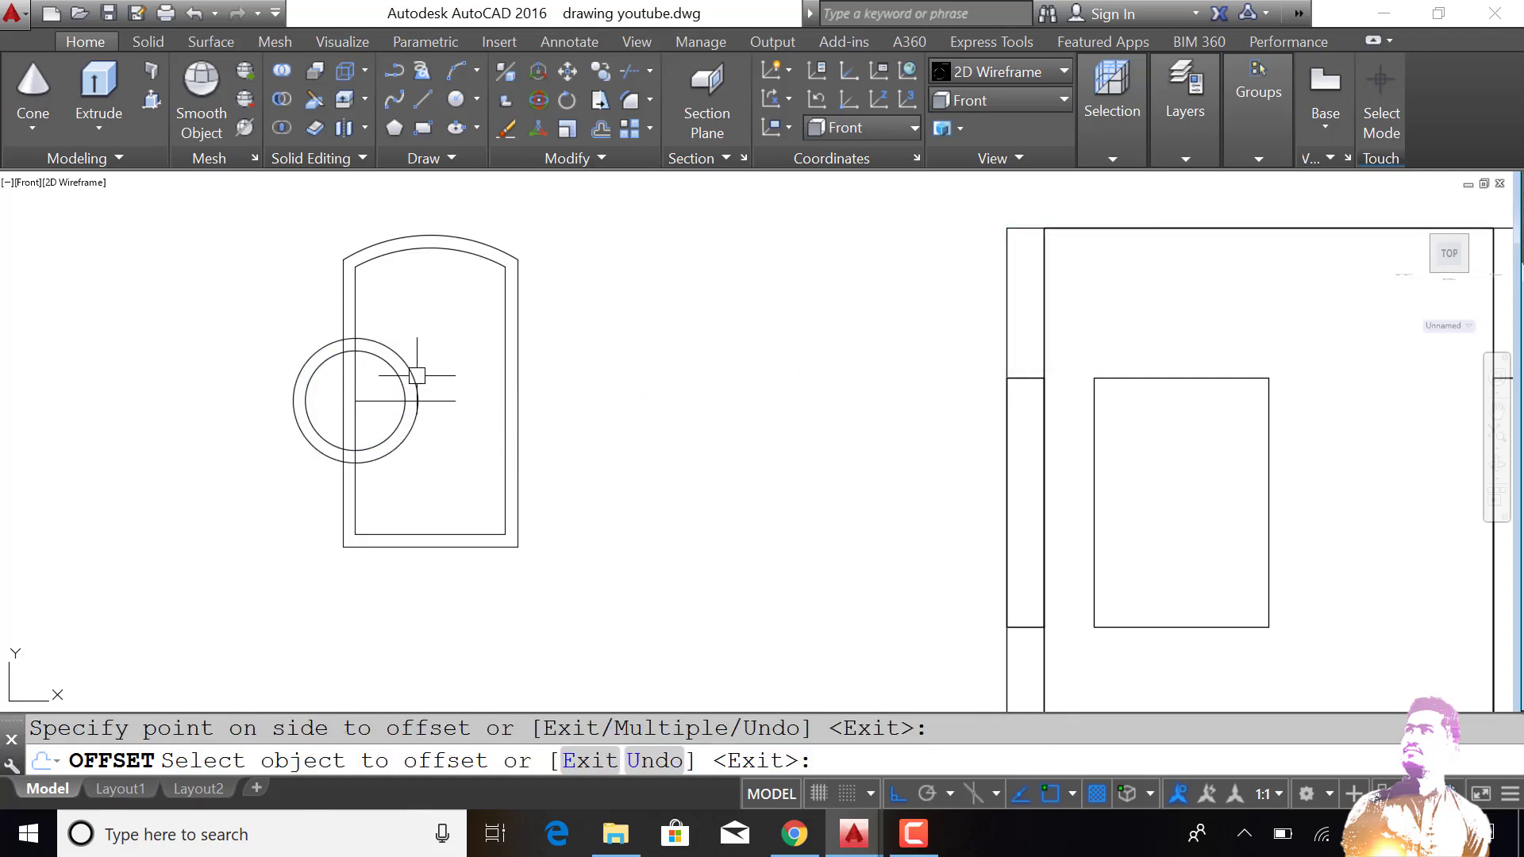
key(Escape)
text(o)
key(Return)
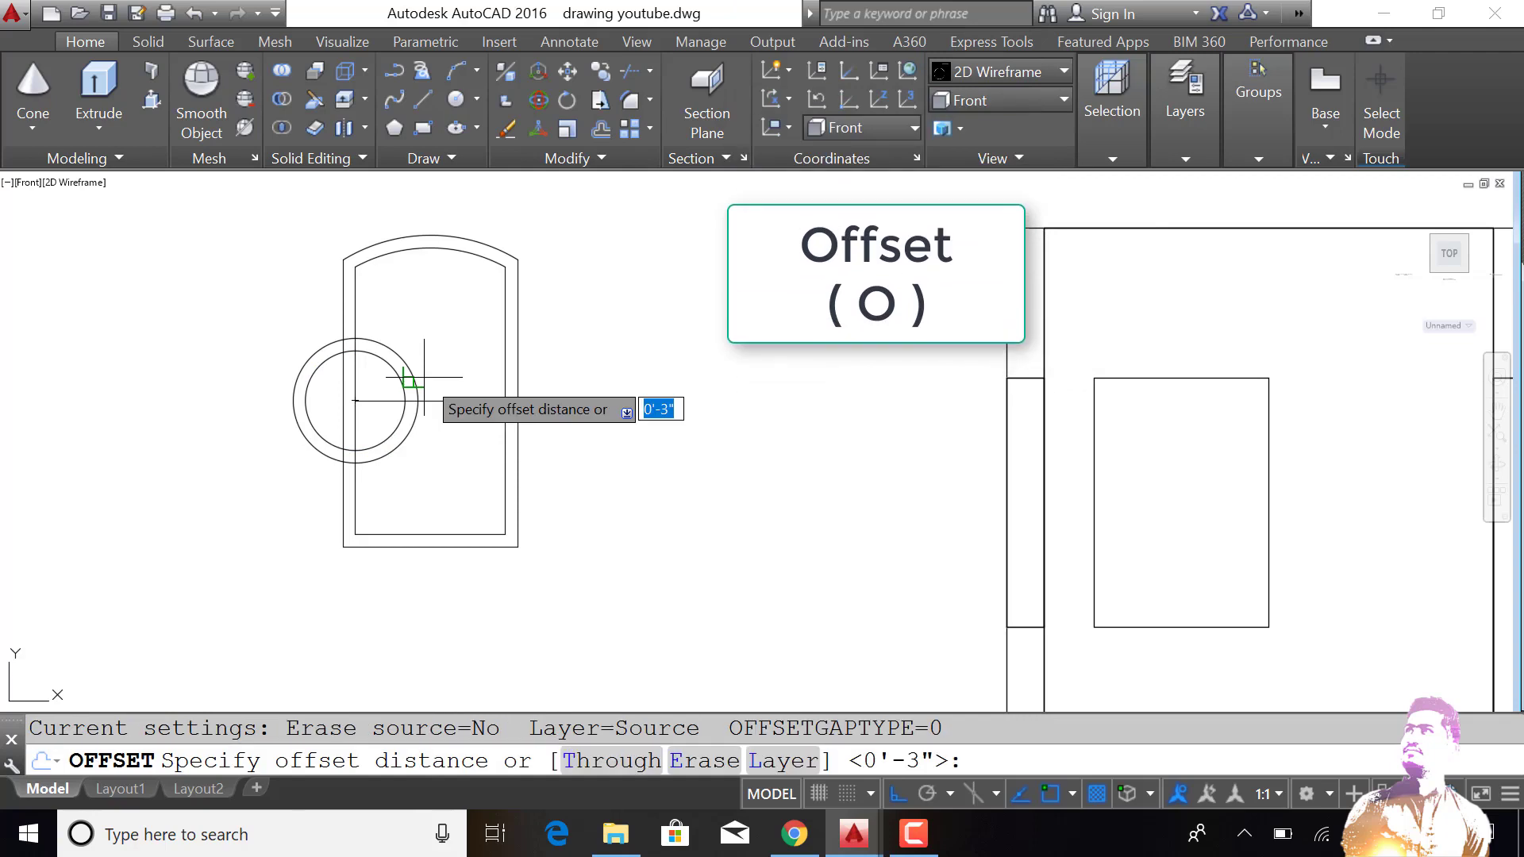
text(12)
key(Return)
click(421, 375)
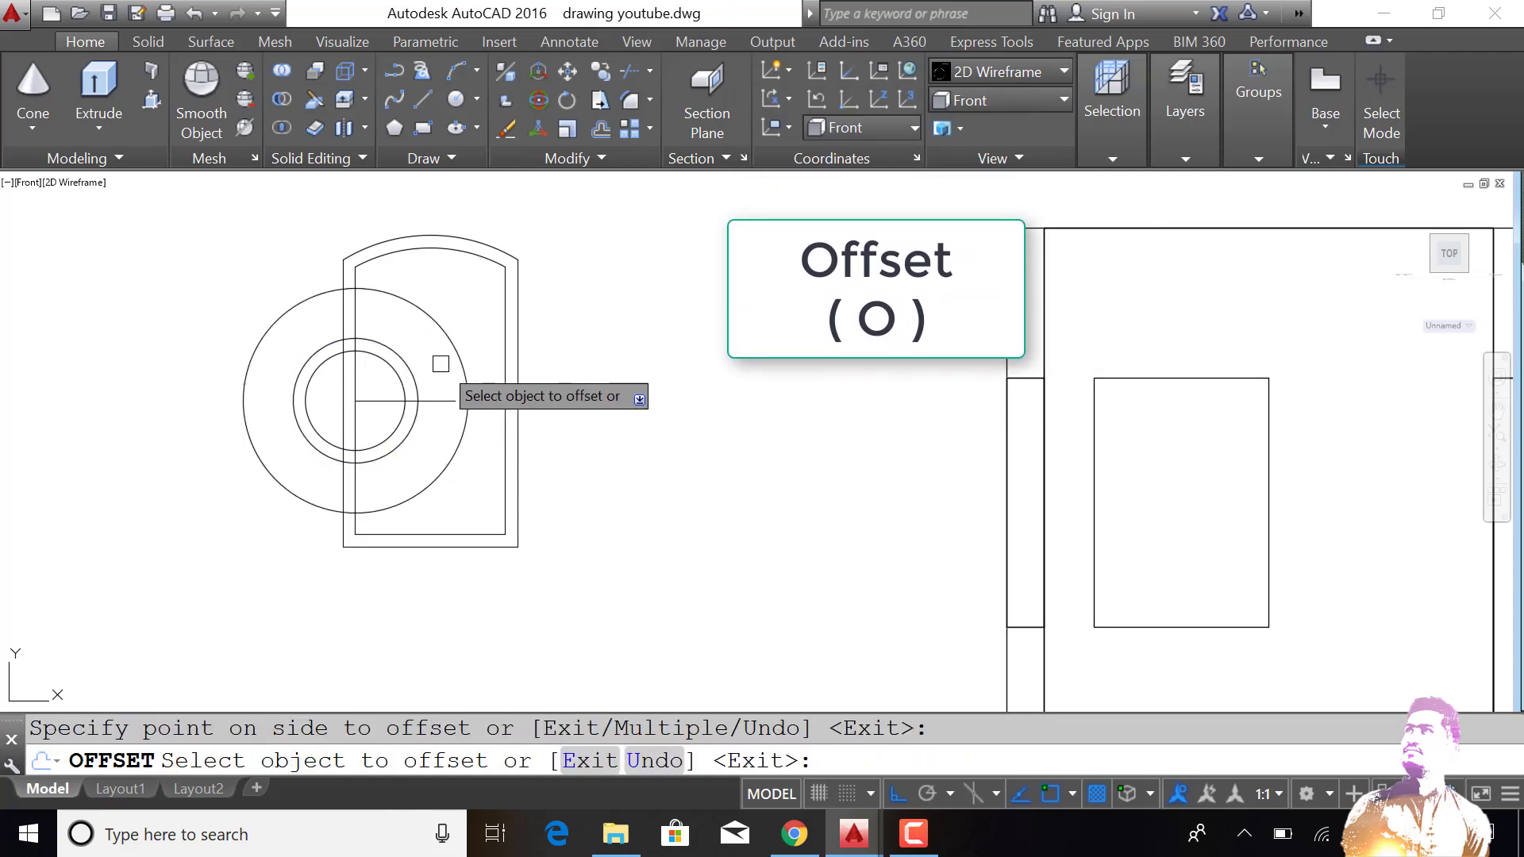
key(Escape)
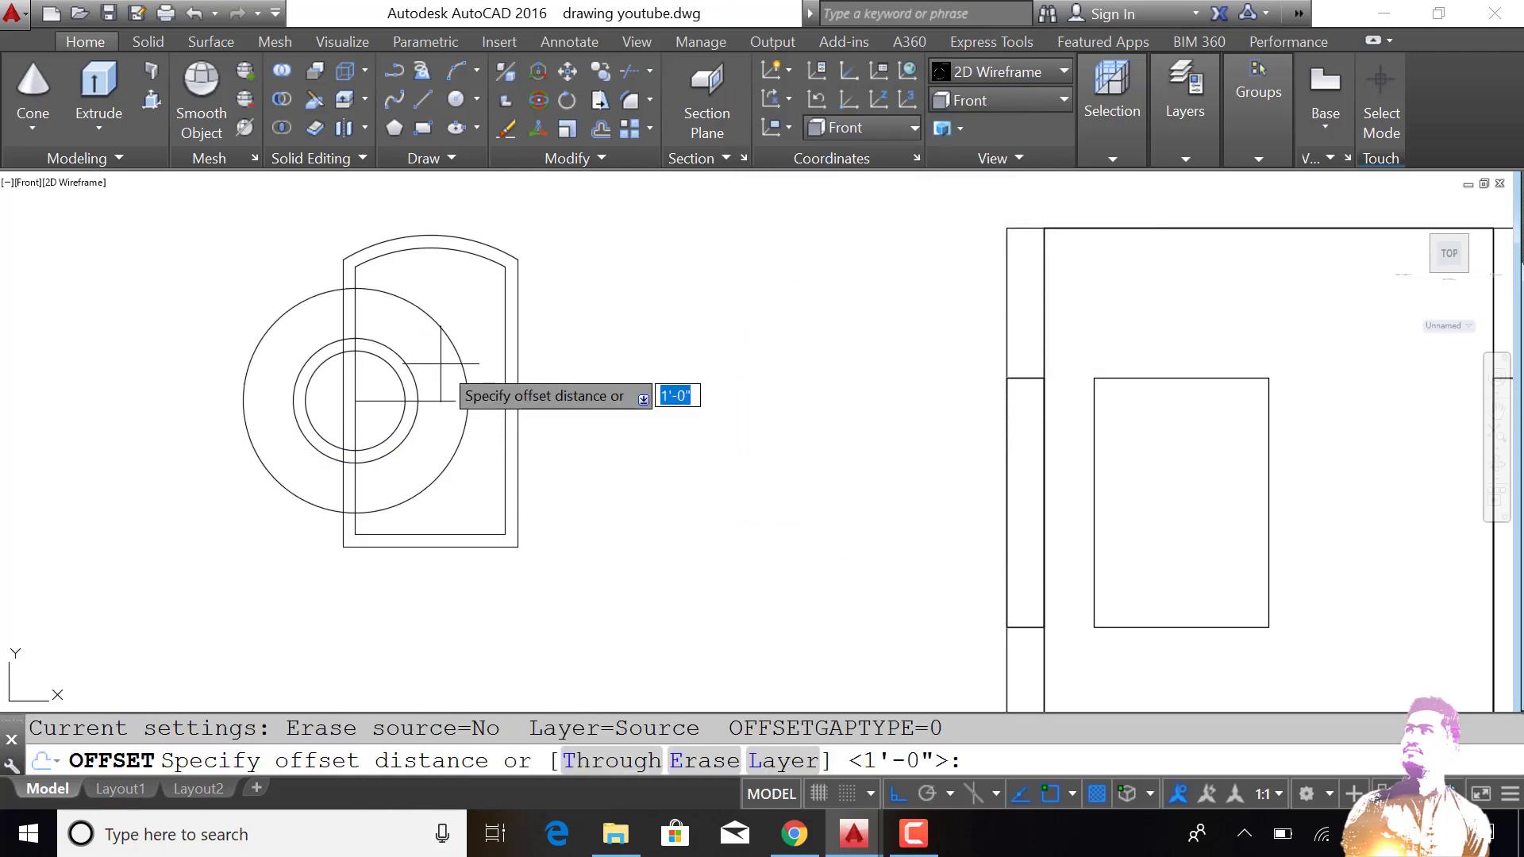
key(Return)
click(457, 356)
click(476, 342)
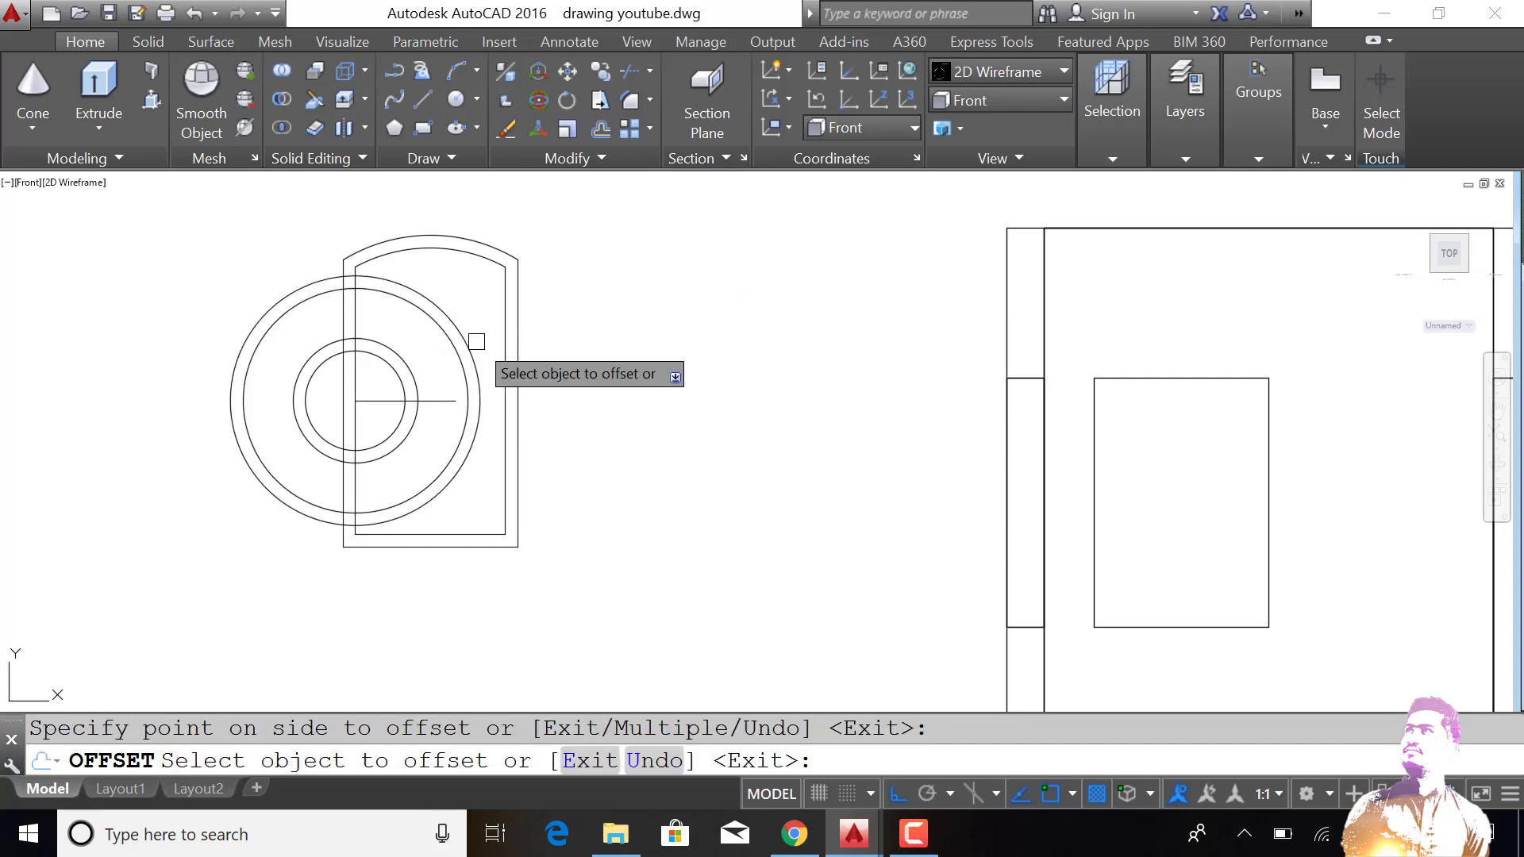
key(Escape)
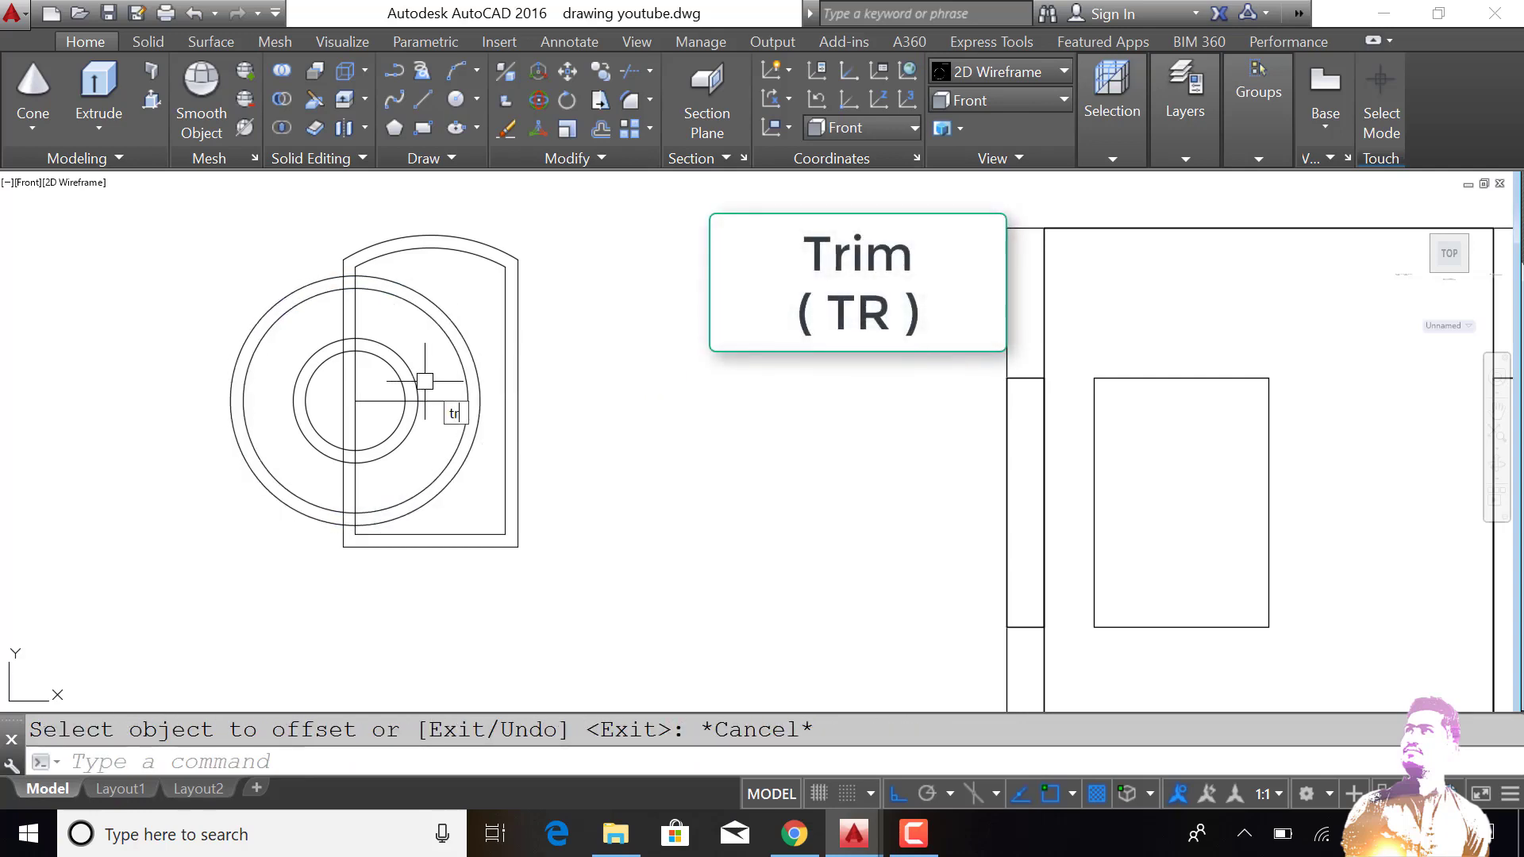
Step: Trim the circles against the door outline using a crossing selection of cutting edges
text(tr)
key(Return)
scroll(347, 323, up, 3)
click(342, 211)
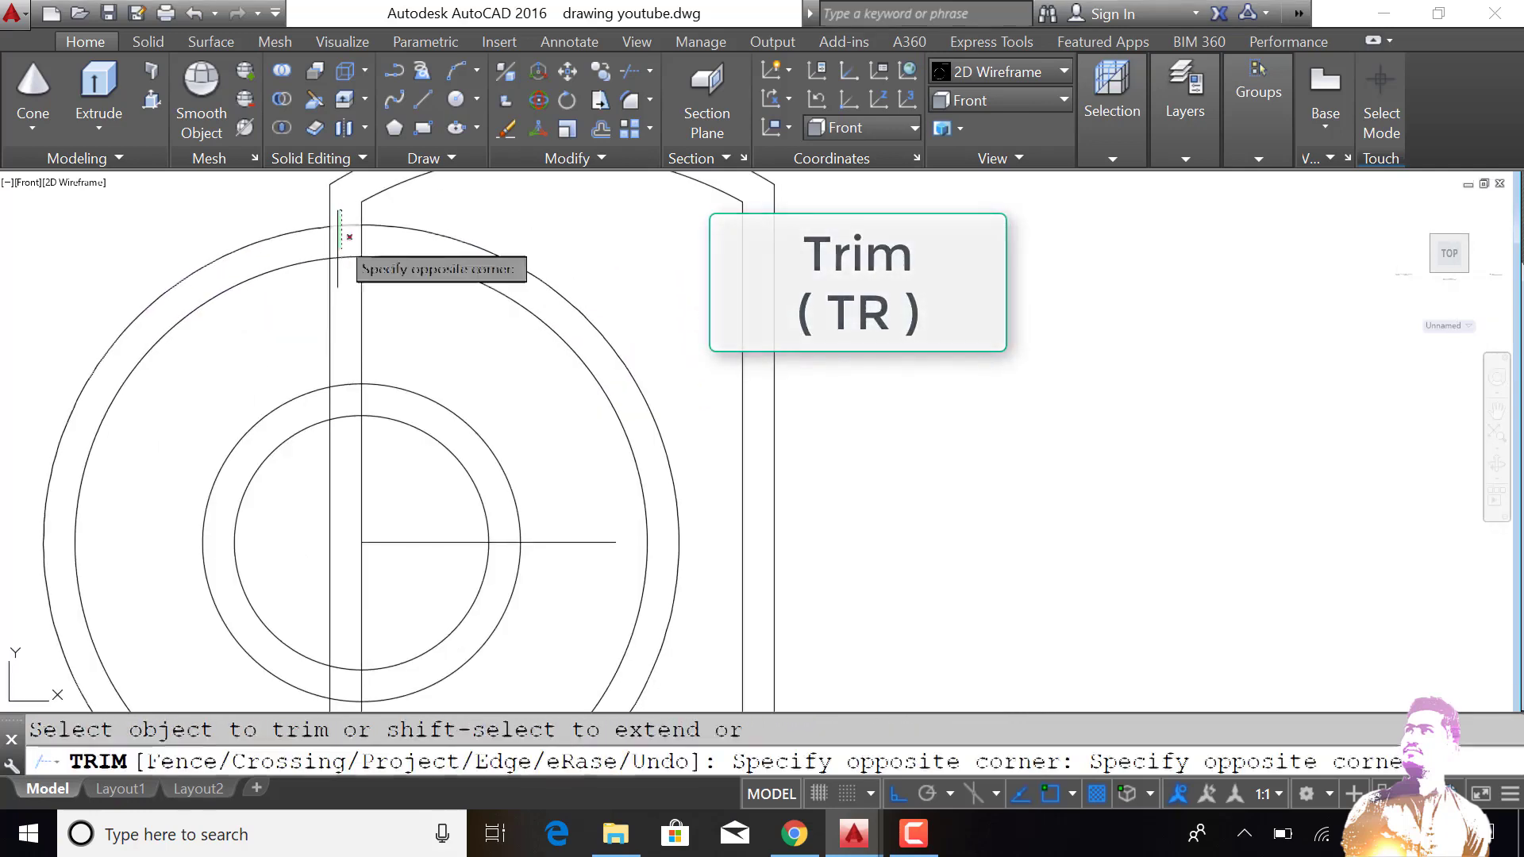
click(357, 699)
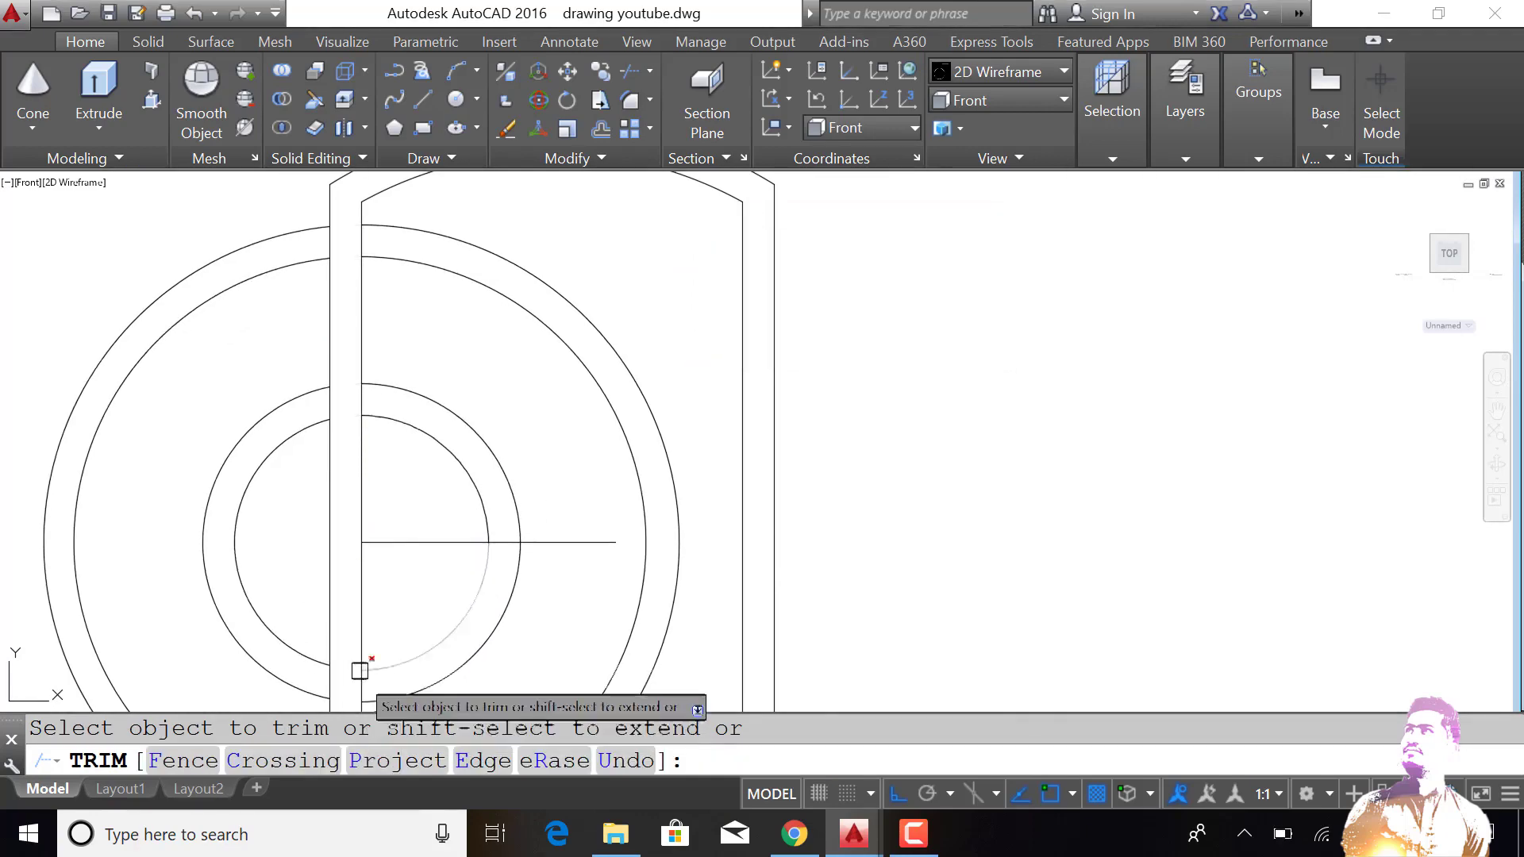
scroll(379, 571, down, 5)
scroll(379, 570, up, 5)
click(391, 551)
click(374, 612)
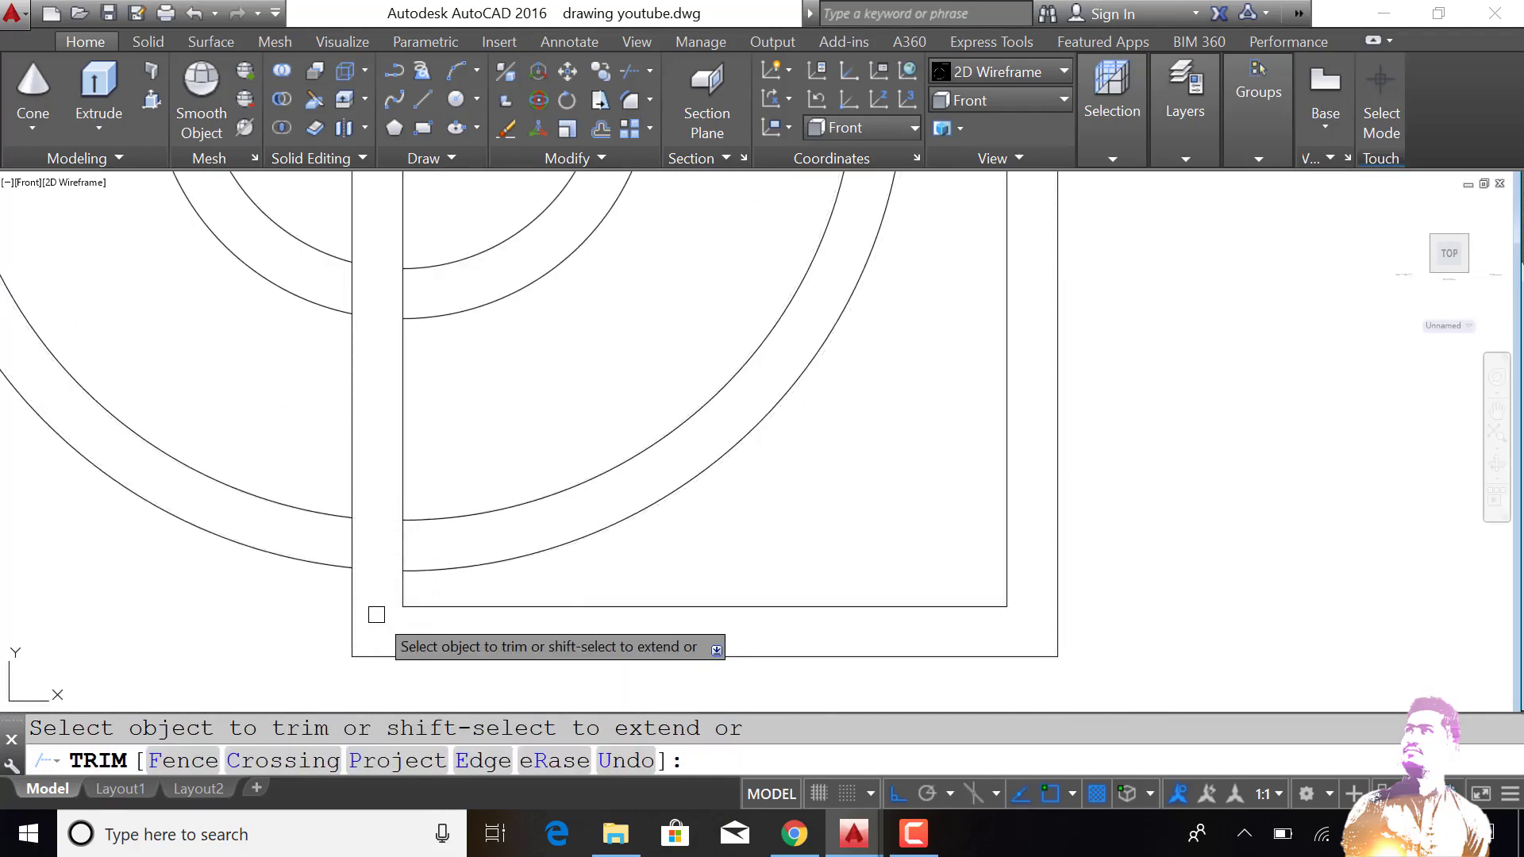
scroll(378, 613, down, 3)
key(Escape)
Step: Select and erase the circles' leftover left arcs
click(299, 340)
click(351, 670)
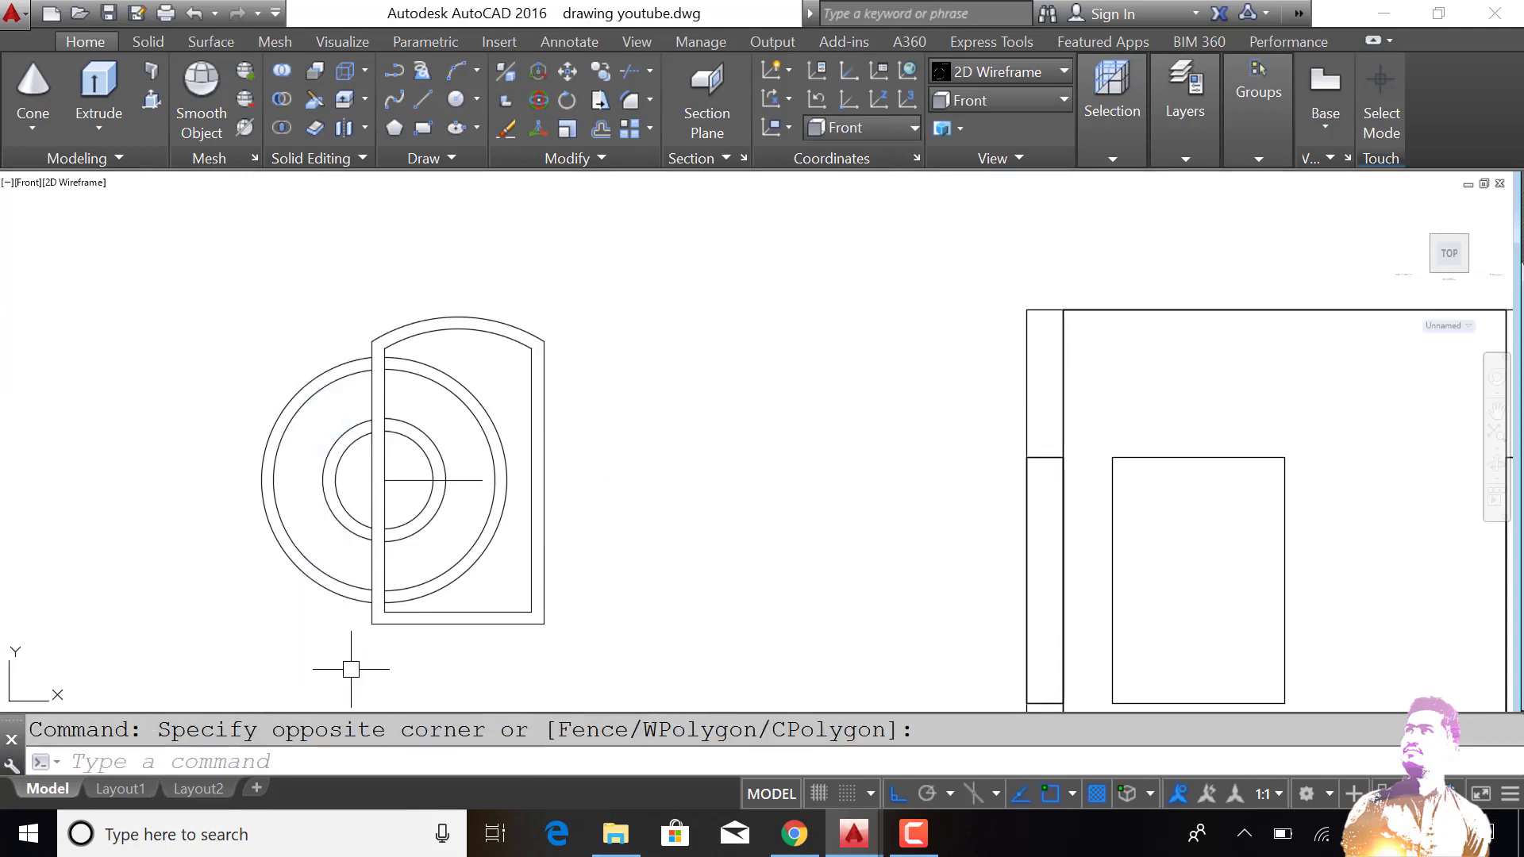
click(347, 482)
click(167, 582)
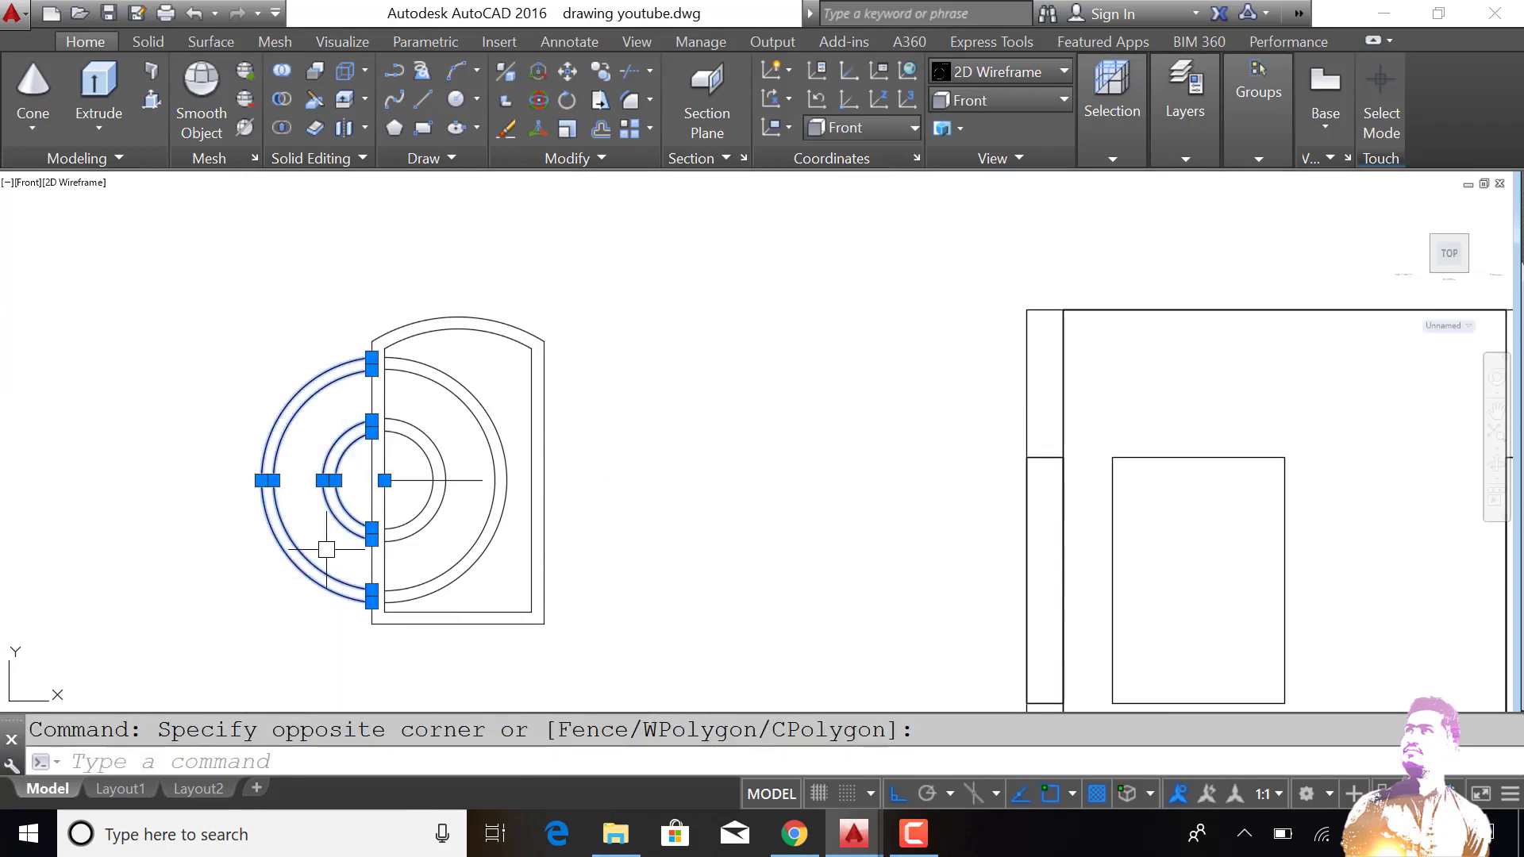
key(Escape)
click(374, 472)
click(302, 516)
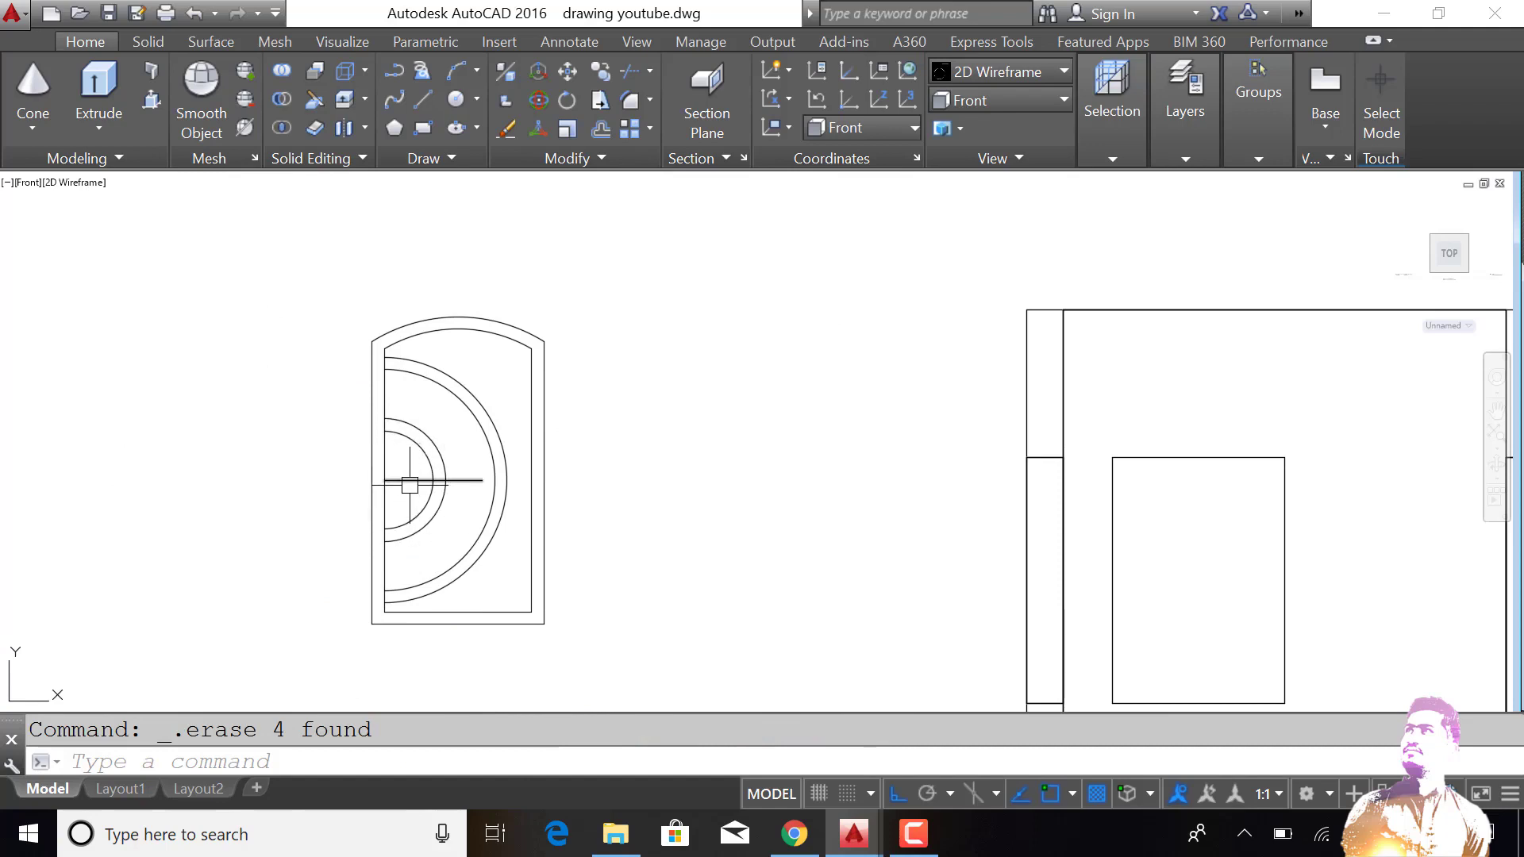
scroll(516, 508, up, 2)
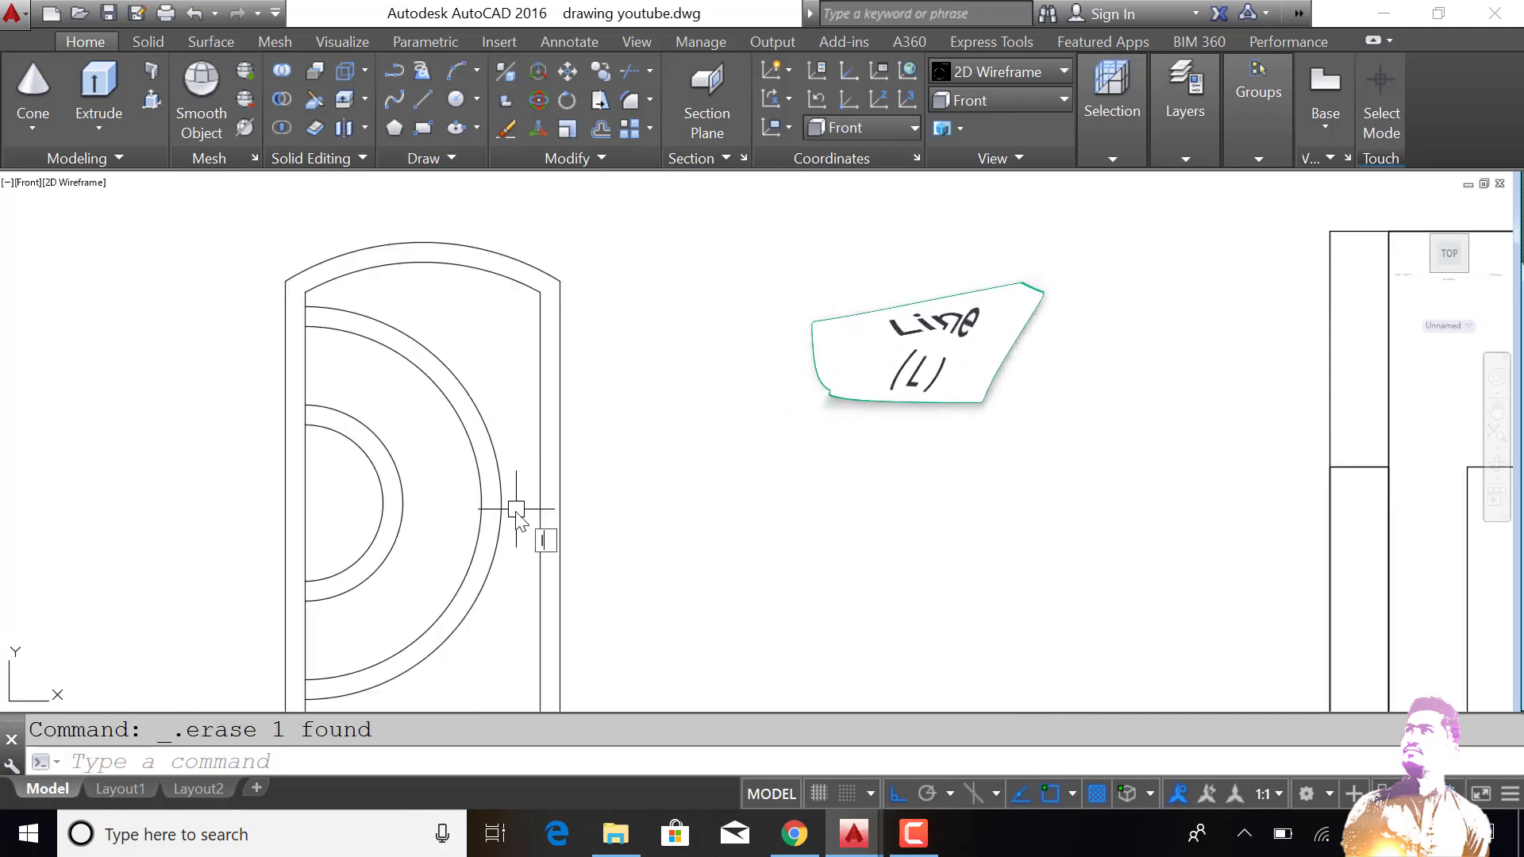
Step: Draw a short horizontal line from the outer arc to the door's inner edge
text(l)
key(Return)
click(502, 505)
click(541, 502)
key(Return)
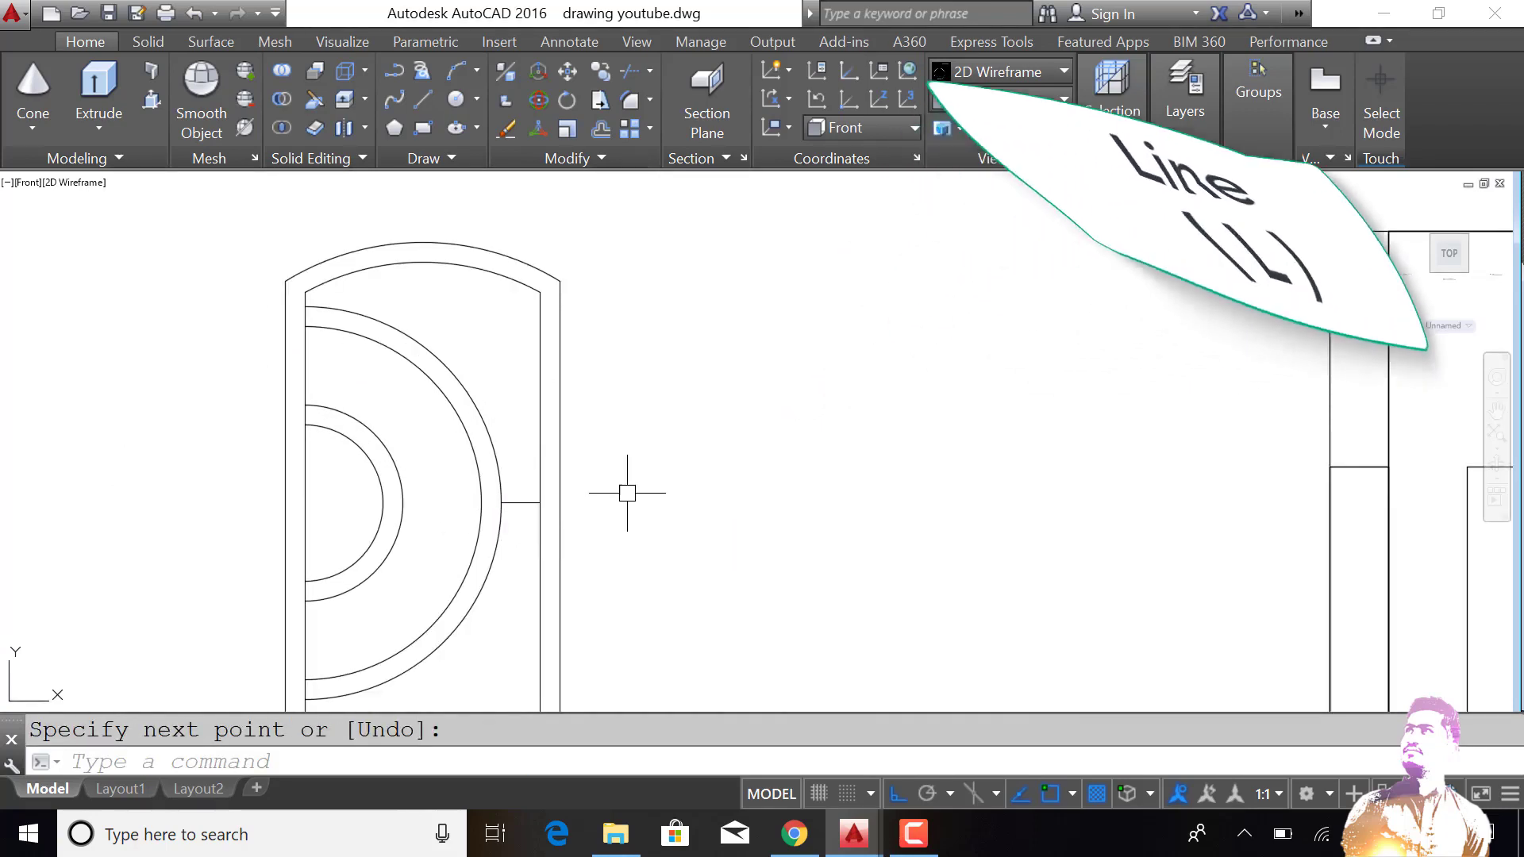
Step: Offset the short line 1.5 units to one side
text(o)
key(Return)
text(1.5)
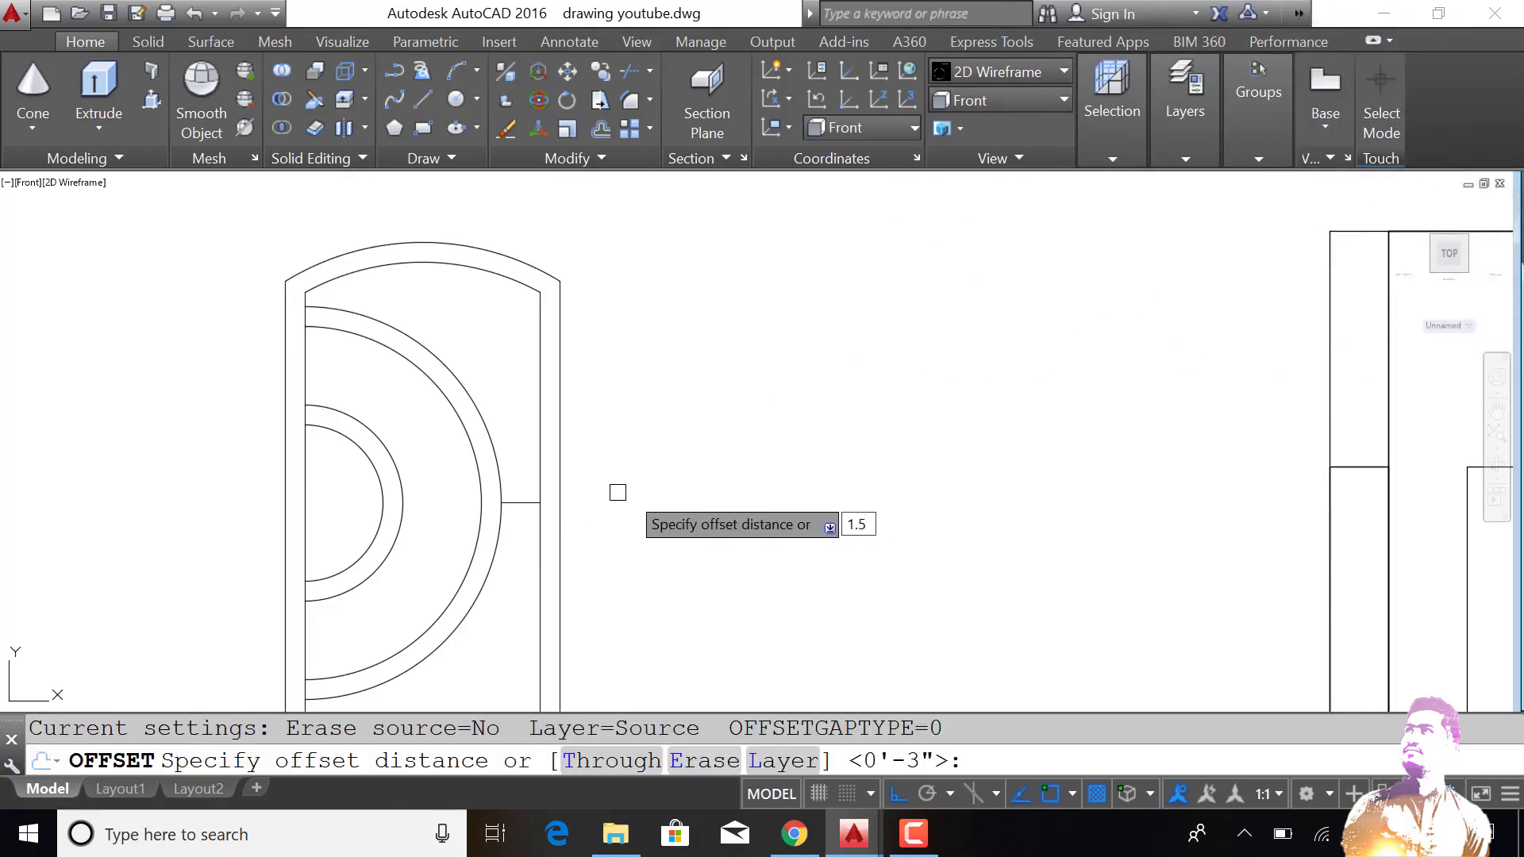
key(Return)
click(517, 503)
click(529, 502)
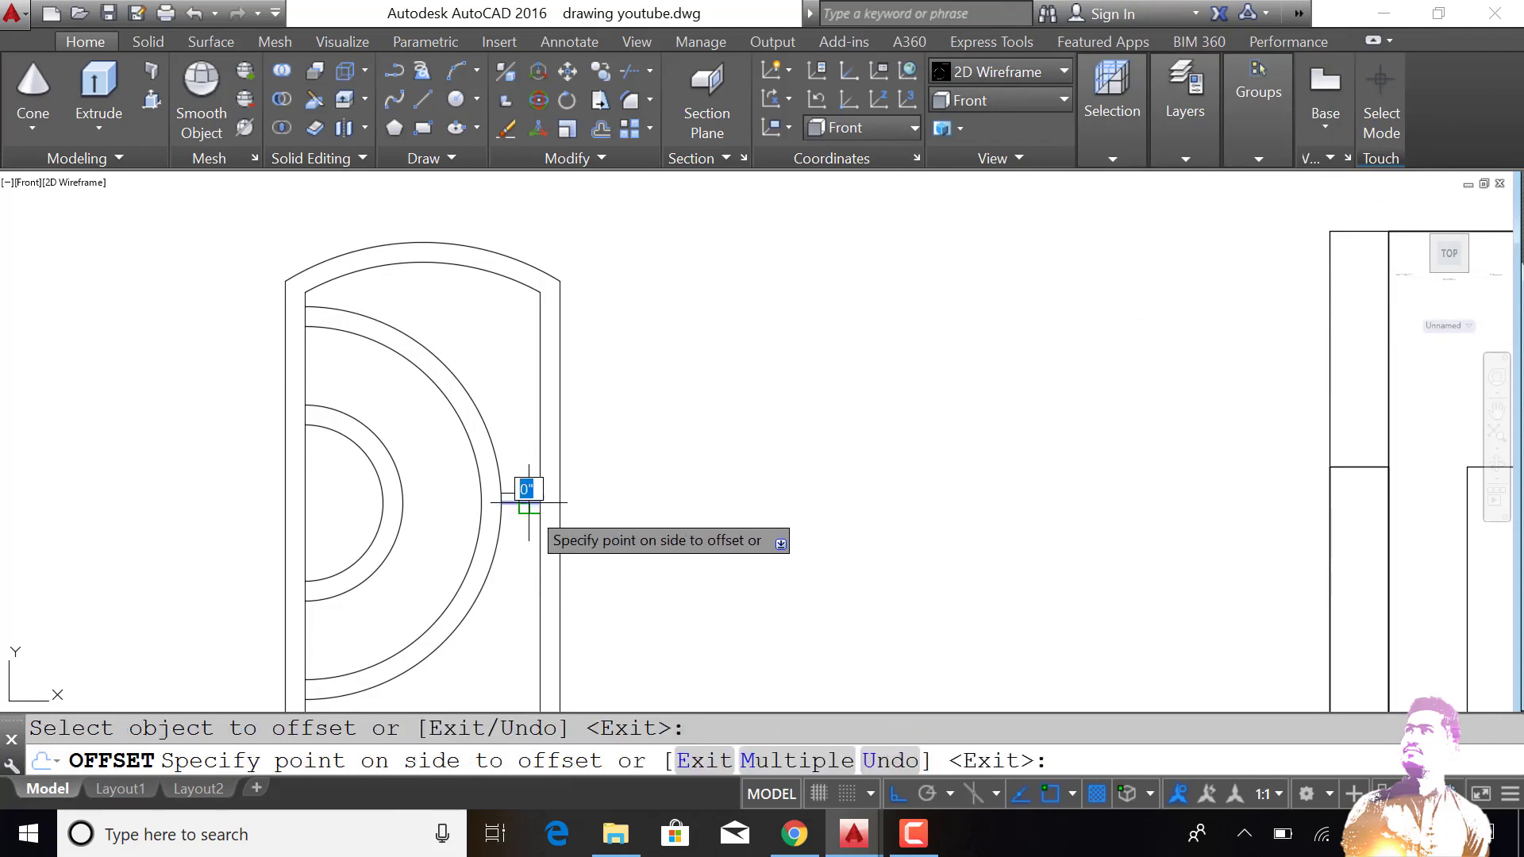
click(518, 528)
key(Escape)
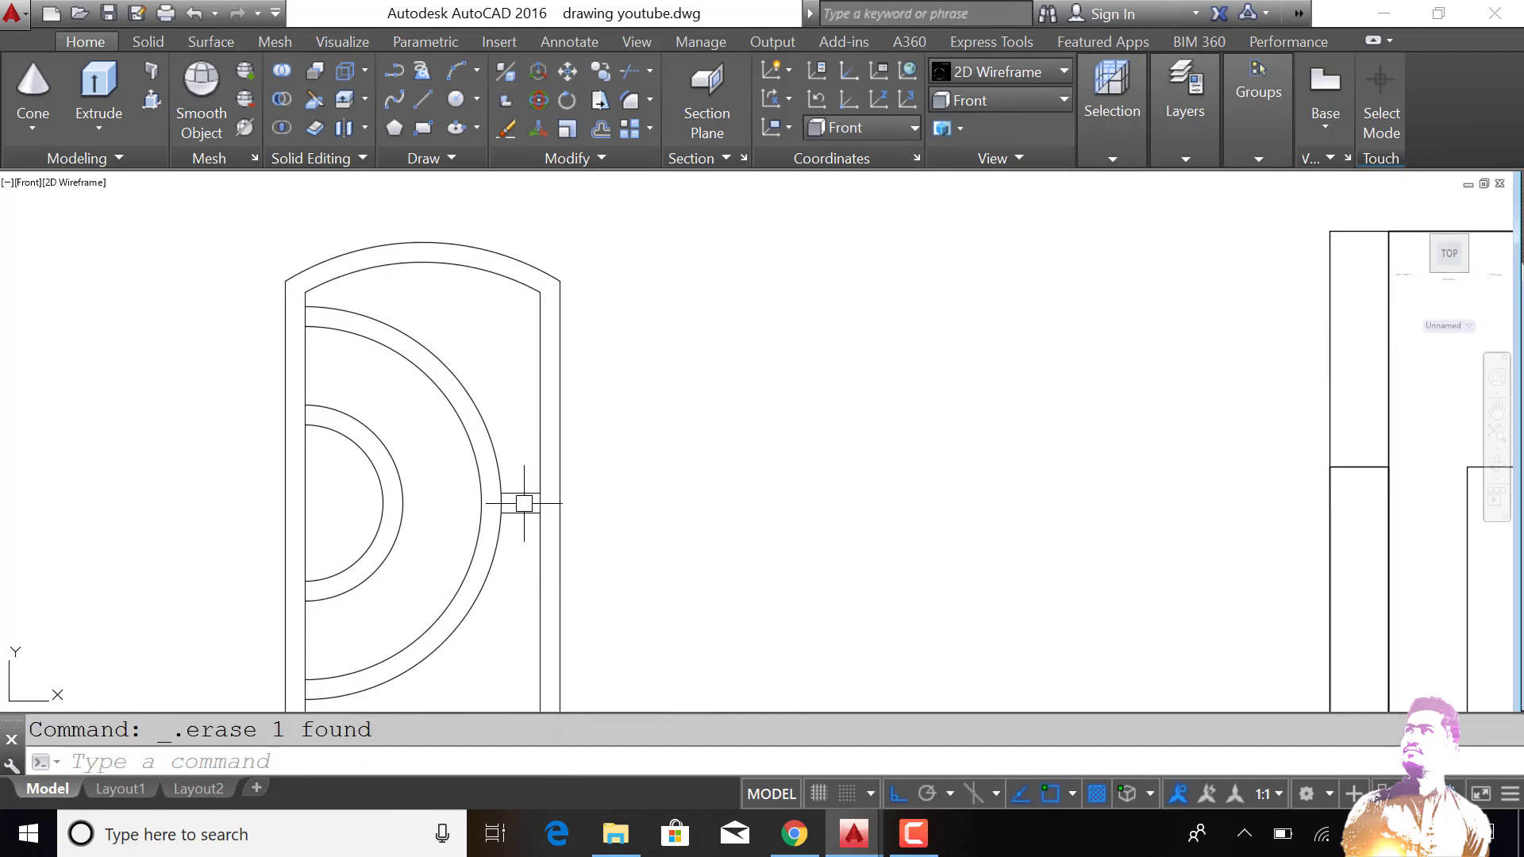
Step: Copy the short lines upward repeatedly at 10, 20, 30 unit spacing
text(co)
key(Return)
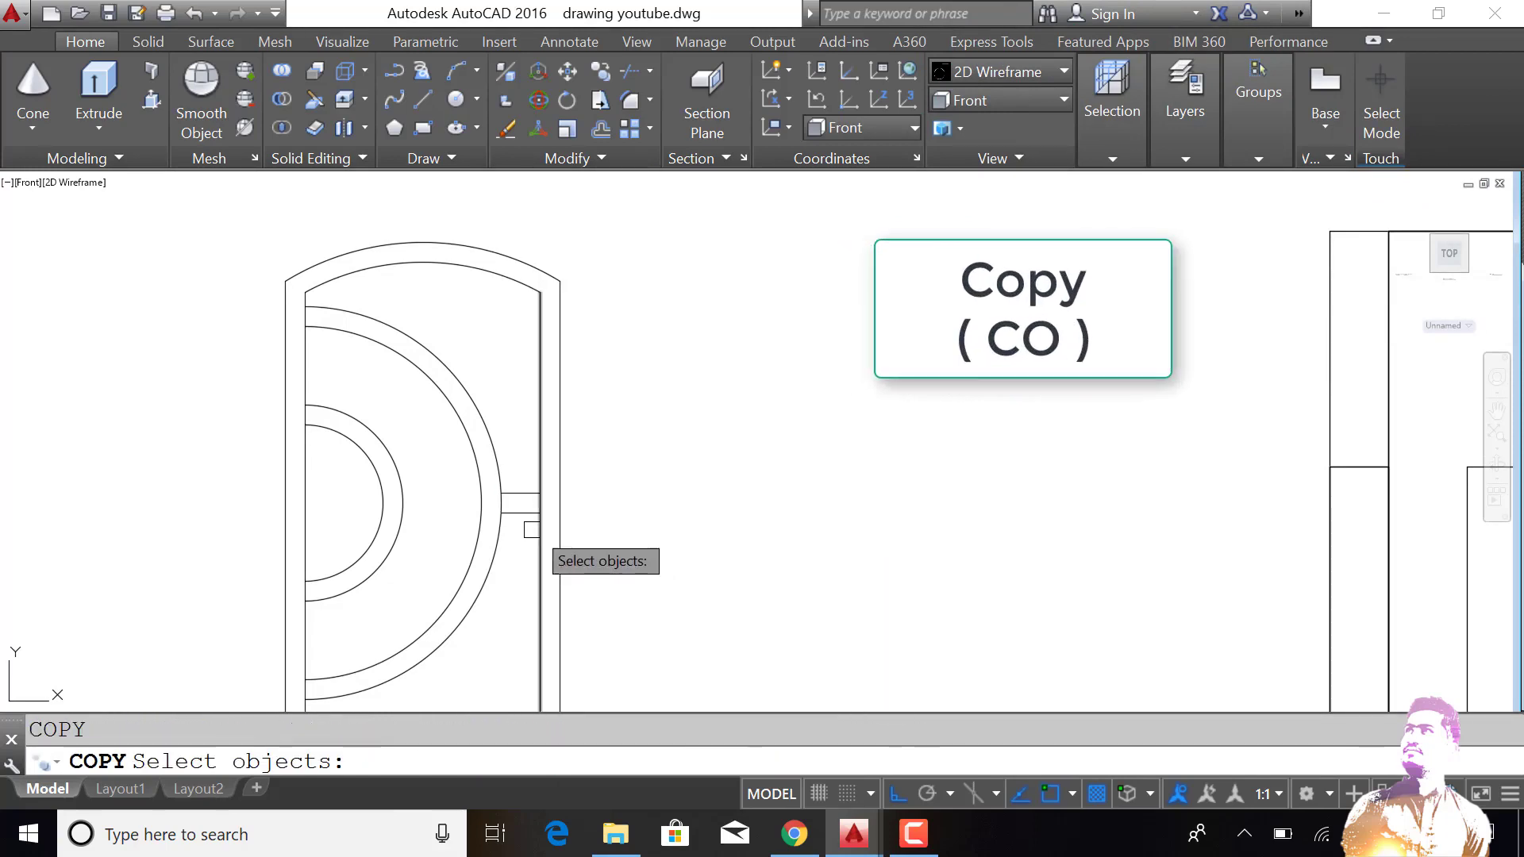
click(536, 494)
click(522, 479)
key(Return)
click(657, 553)
text(10)
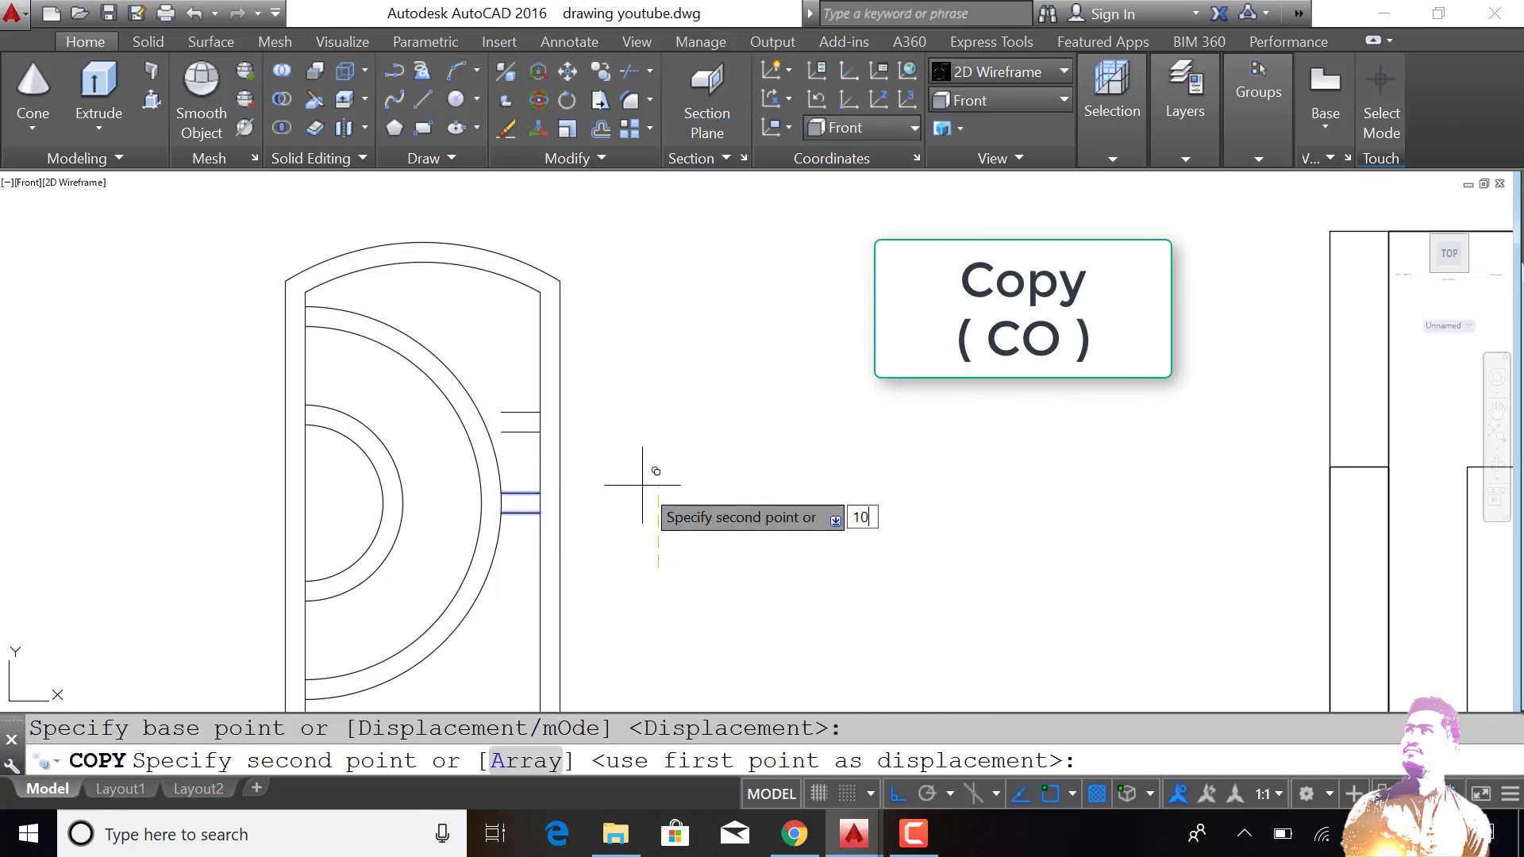
key(Return)
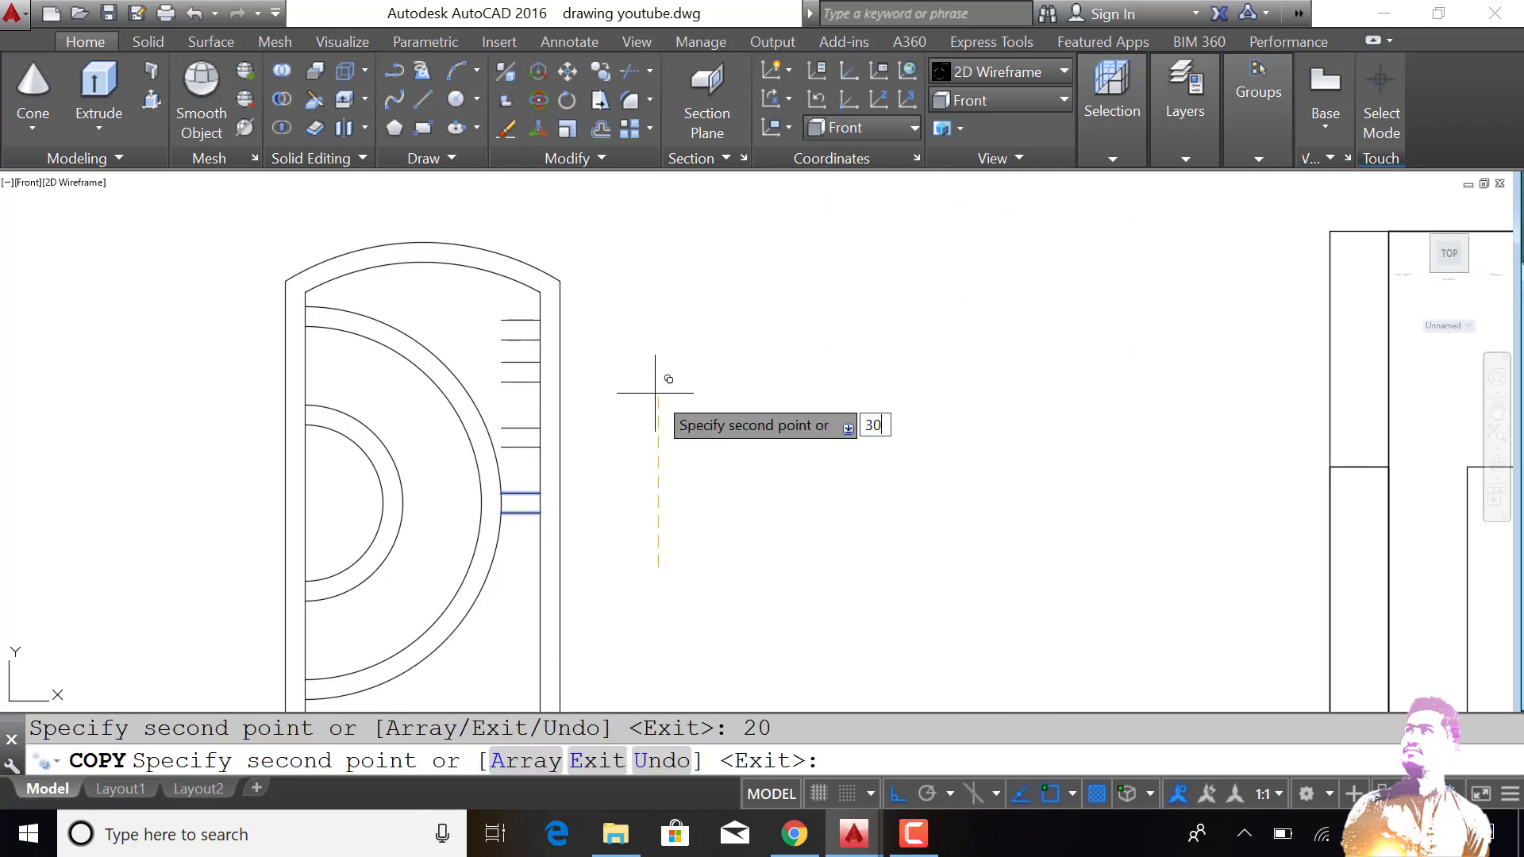
scroll(660, 392, down, 2)
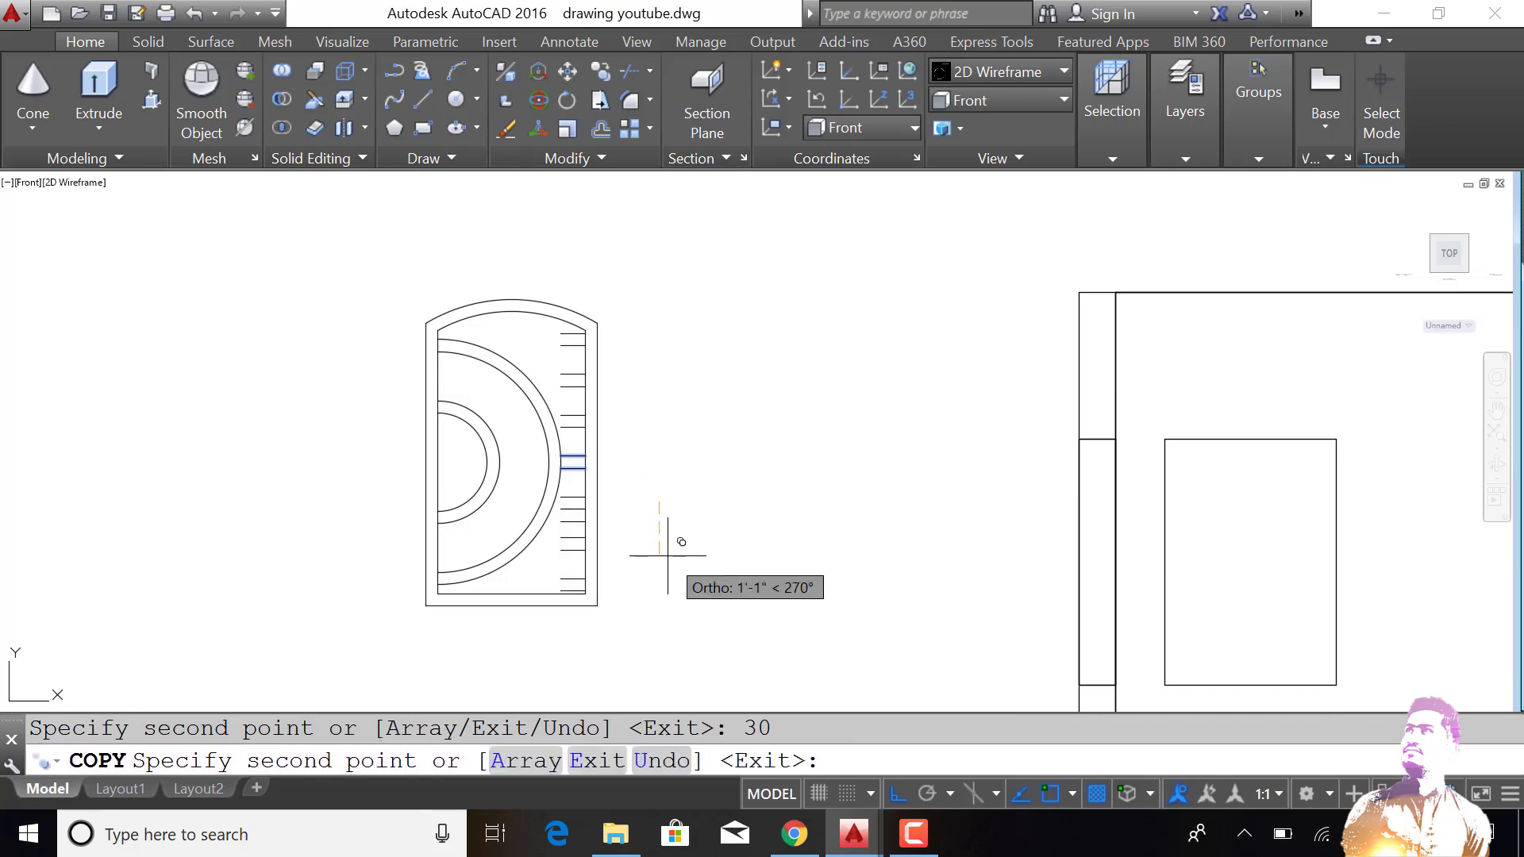
key(Return)
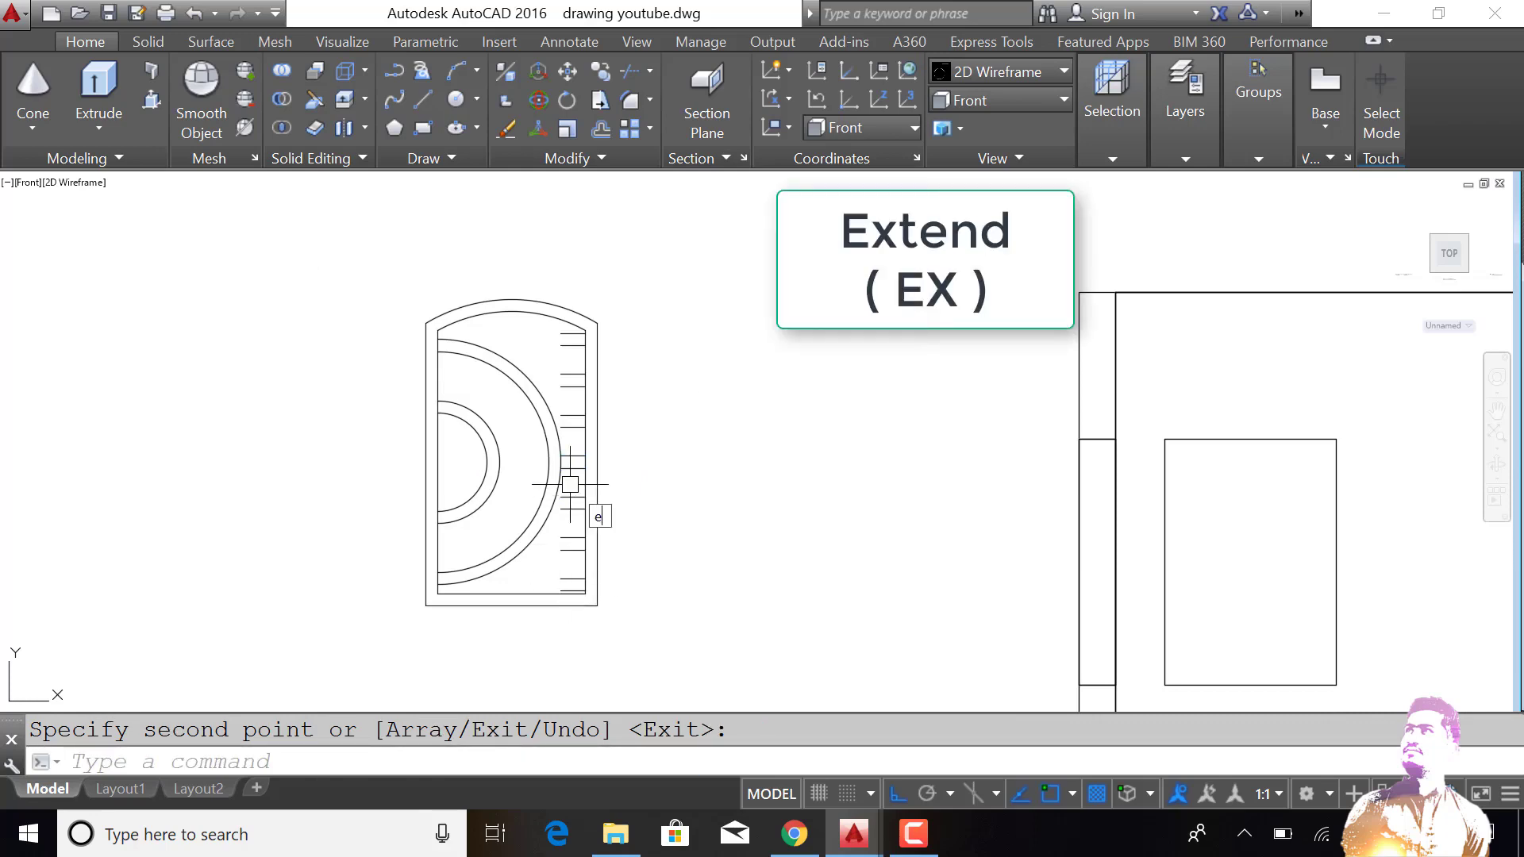
Step: Extend the rungs leftward to the outer arc boundary
text(x)
key(Return)
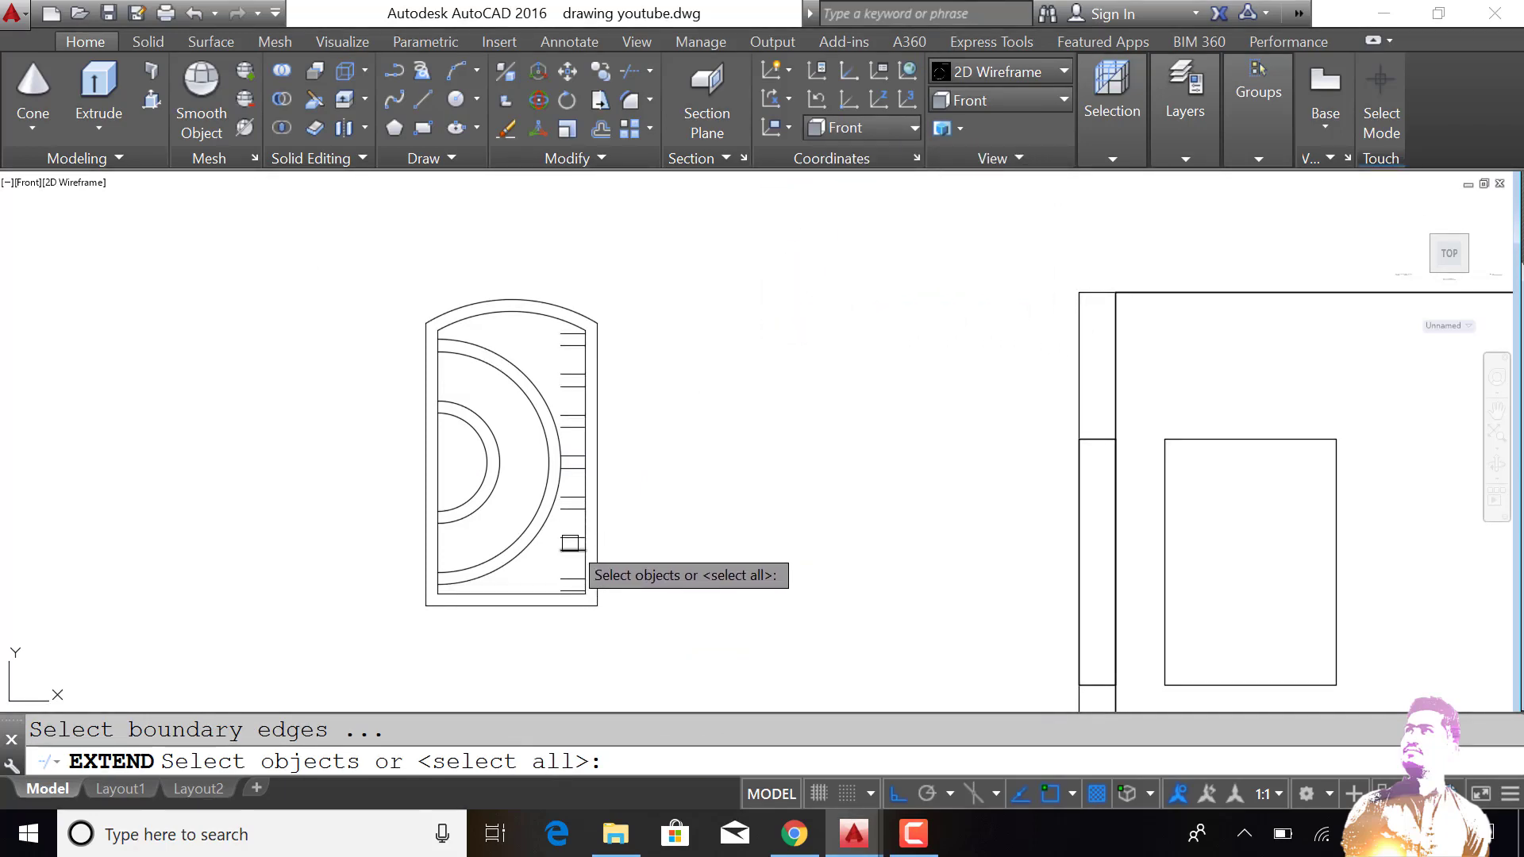
key(Return)
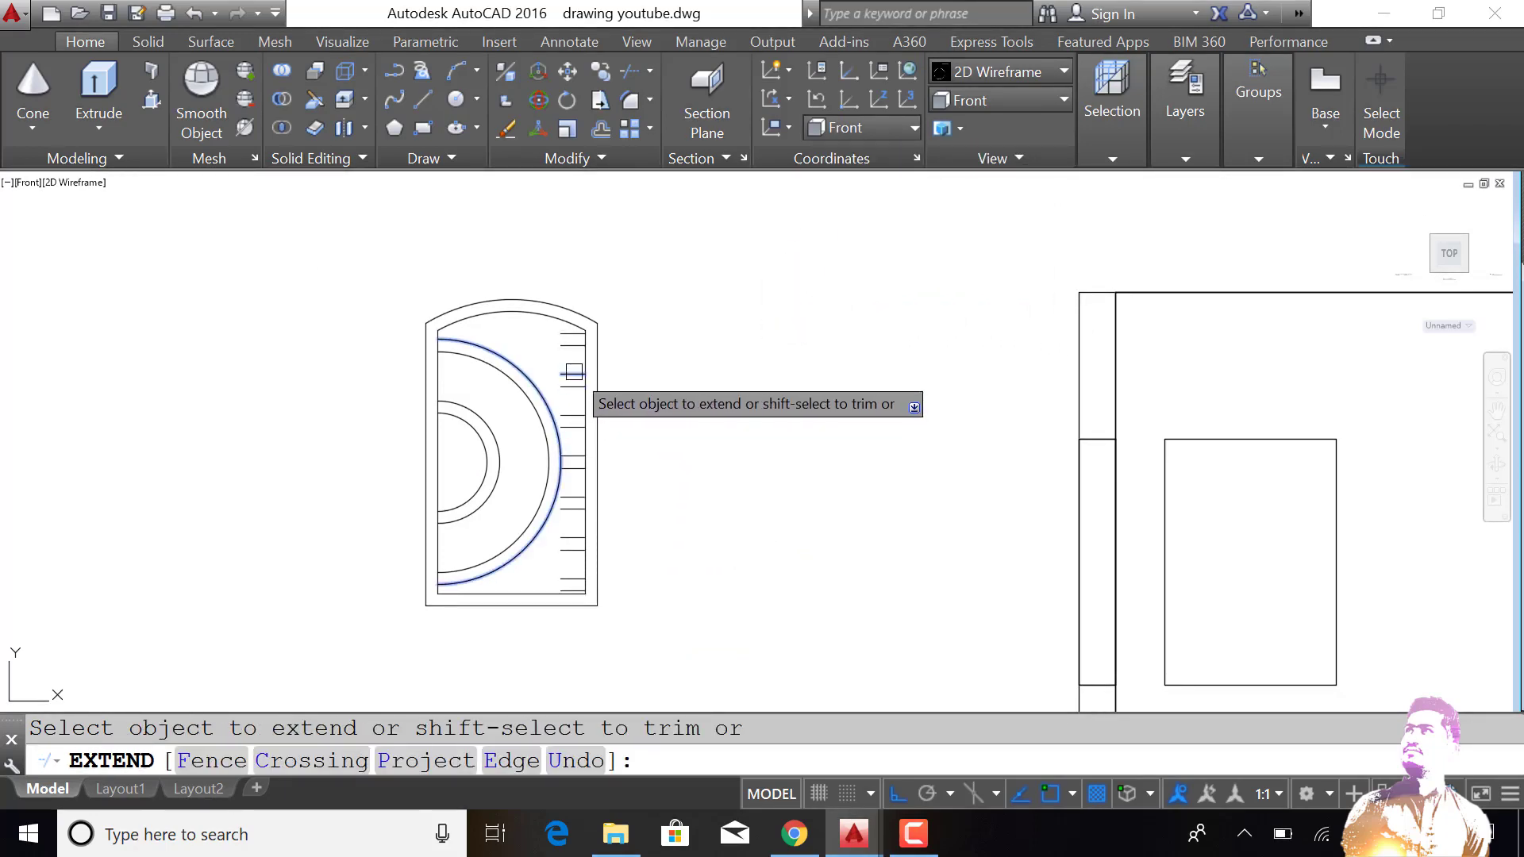
click(567, 387)
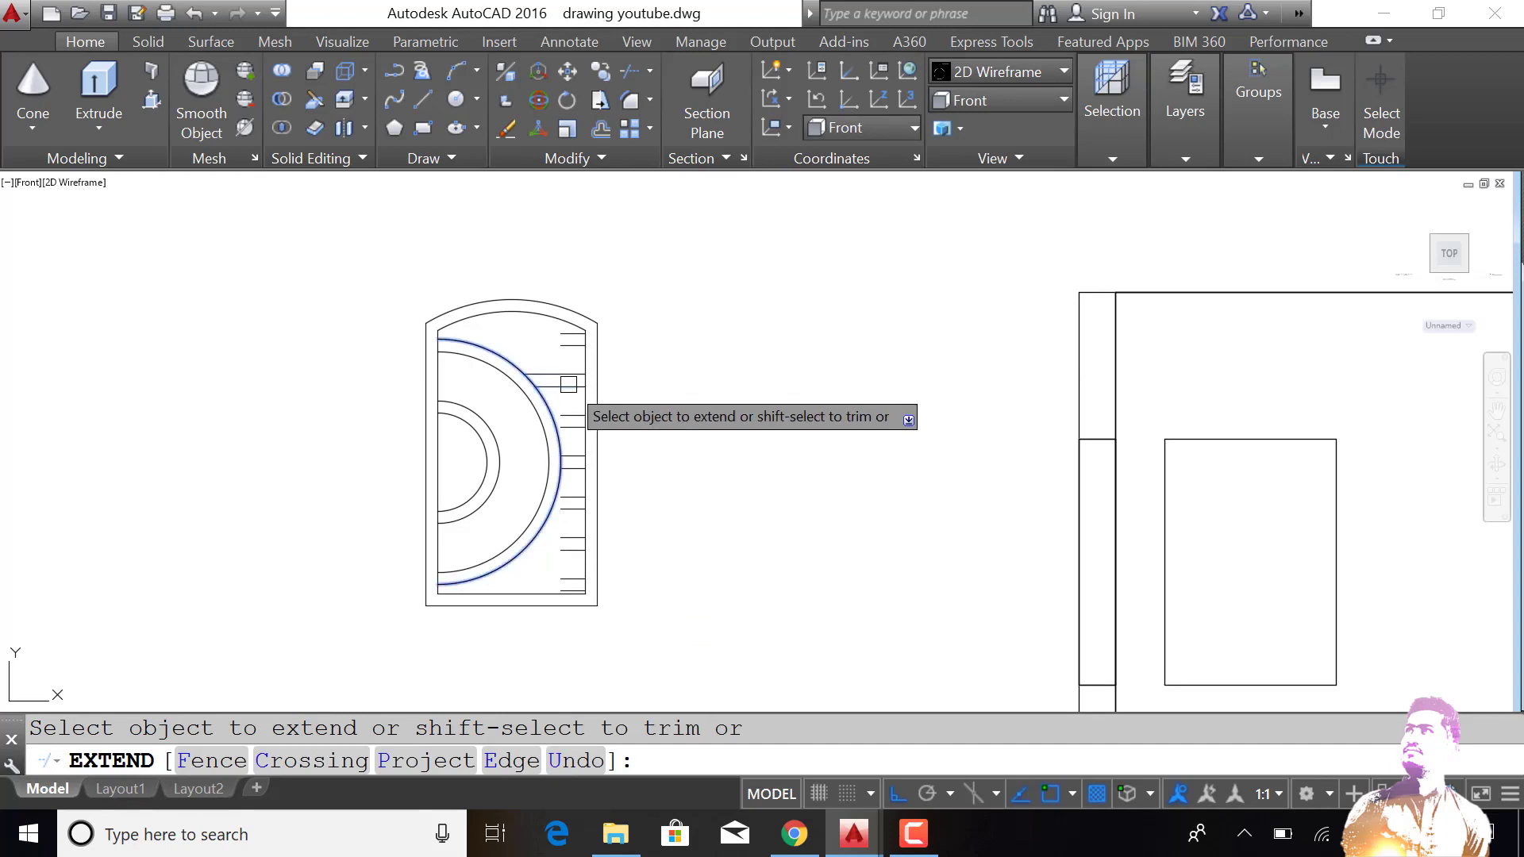
click(569, 414)
click(569, 428)
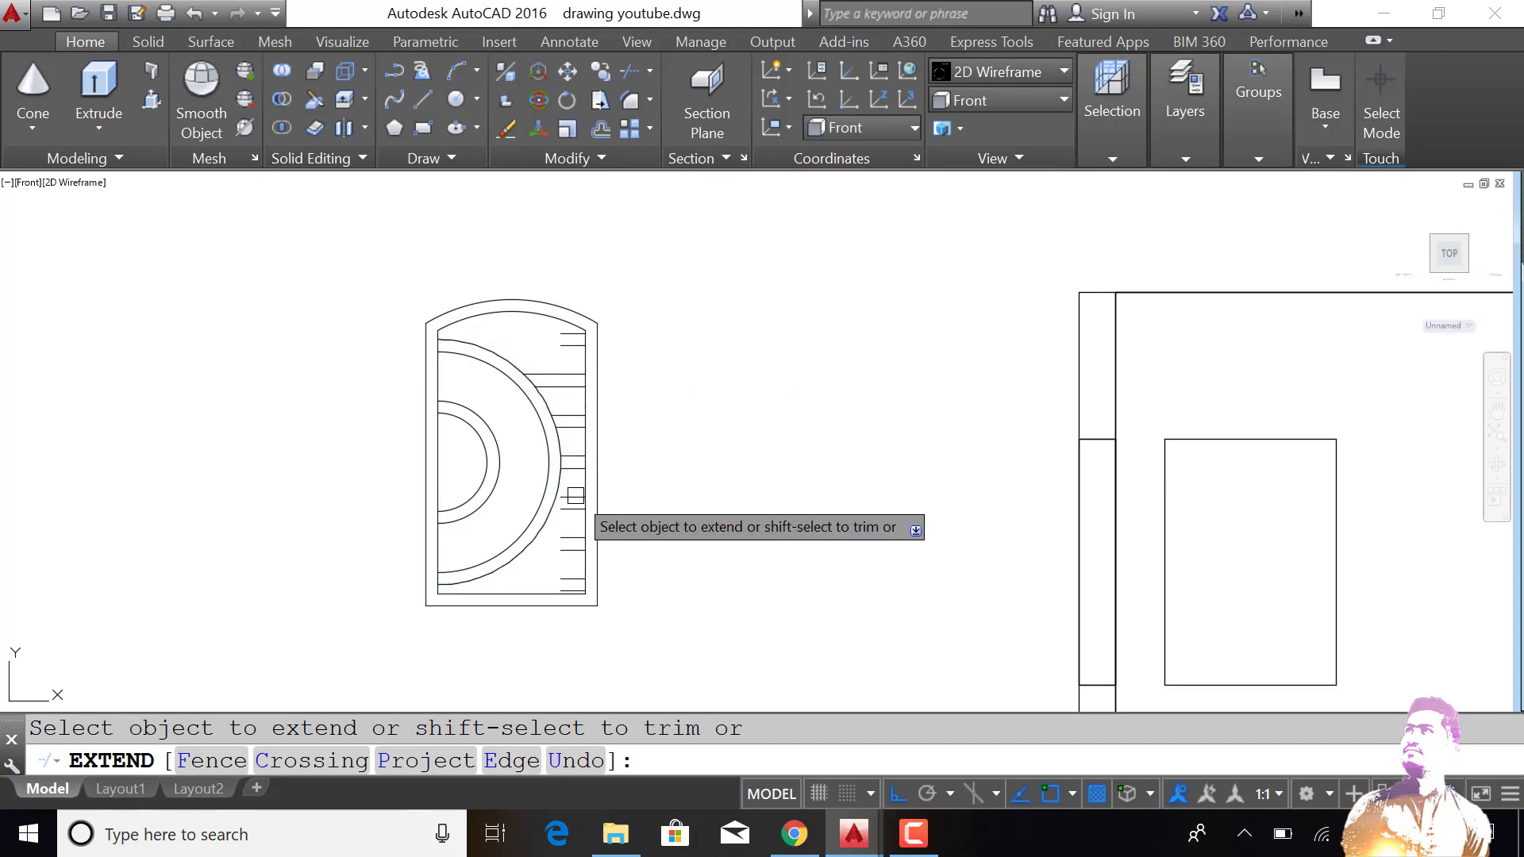
click(570, 501)
click(564, 552)
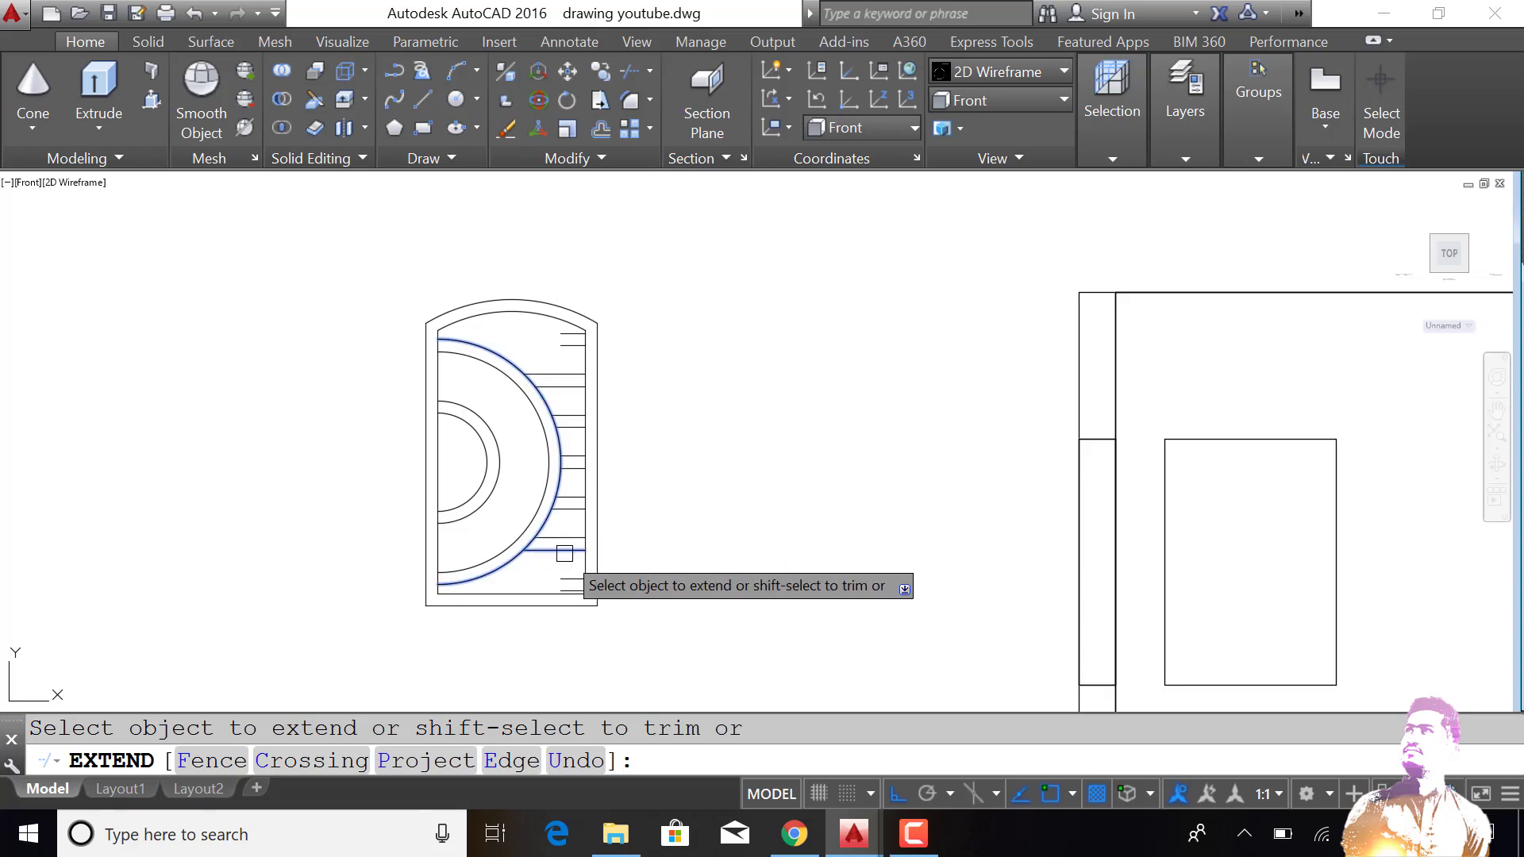
key(Escape)
Step: Erase the stray short lines left near the bottom and top of the rungs
scroll(563, 573, up, 4)
click(591, 576)
click(563, 615)
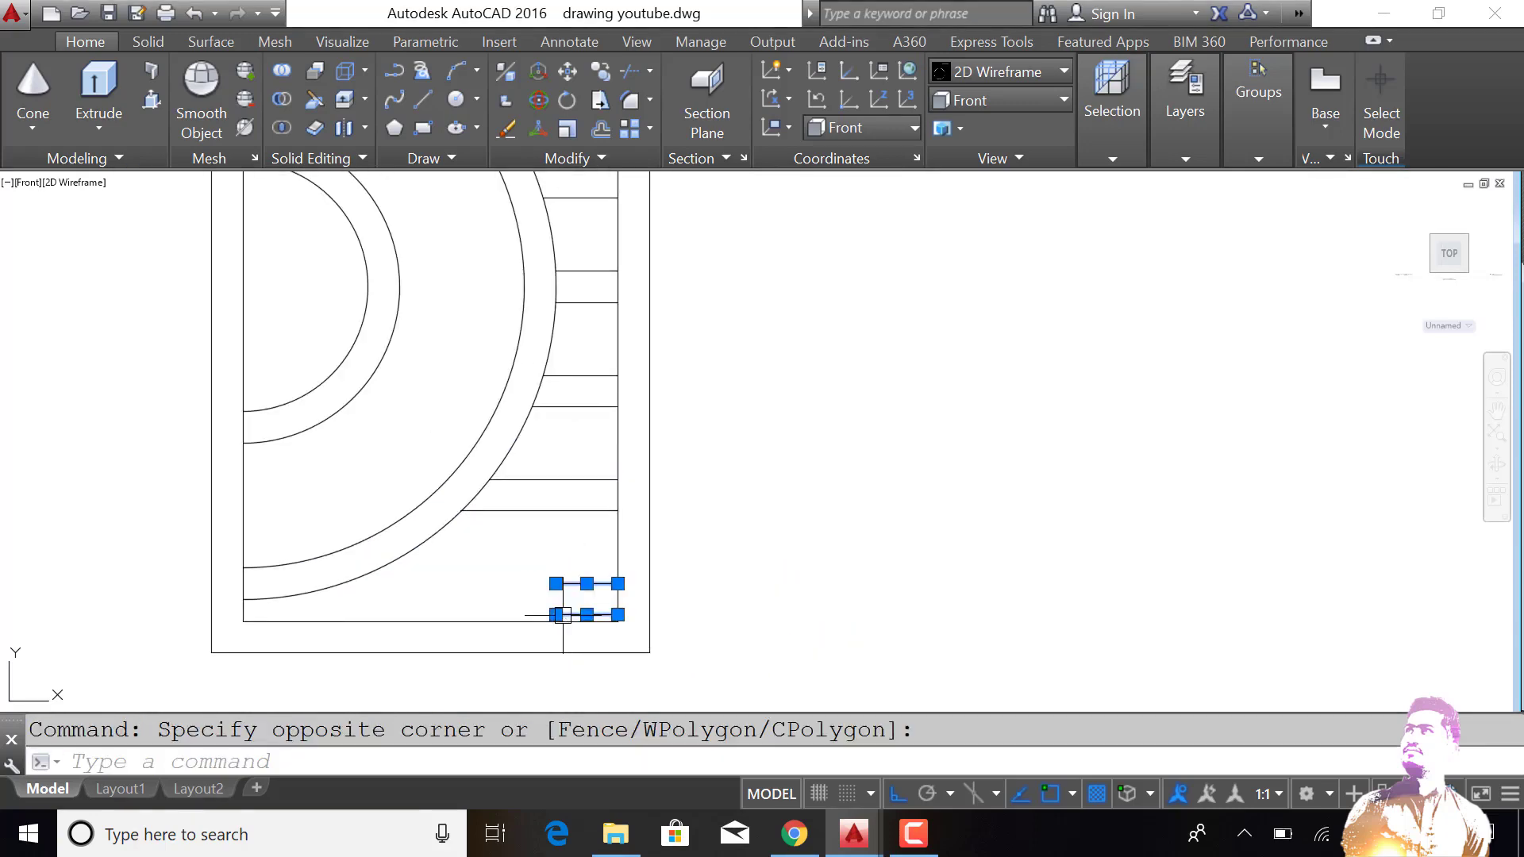
scroll(563, 615, down, 5)
scroll(627, 445, up, 5)
click(659, 400)
click(667, 425)
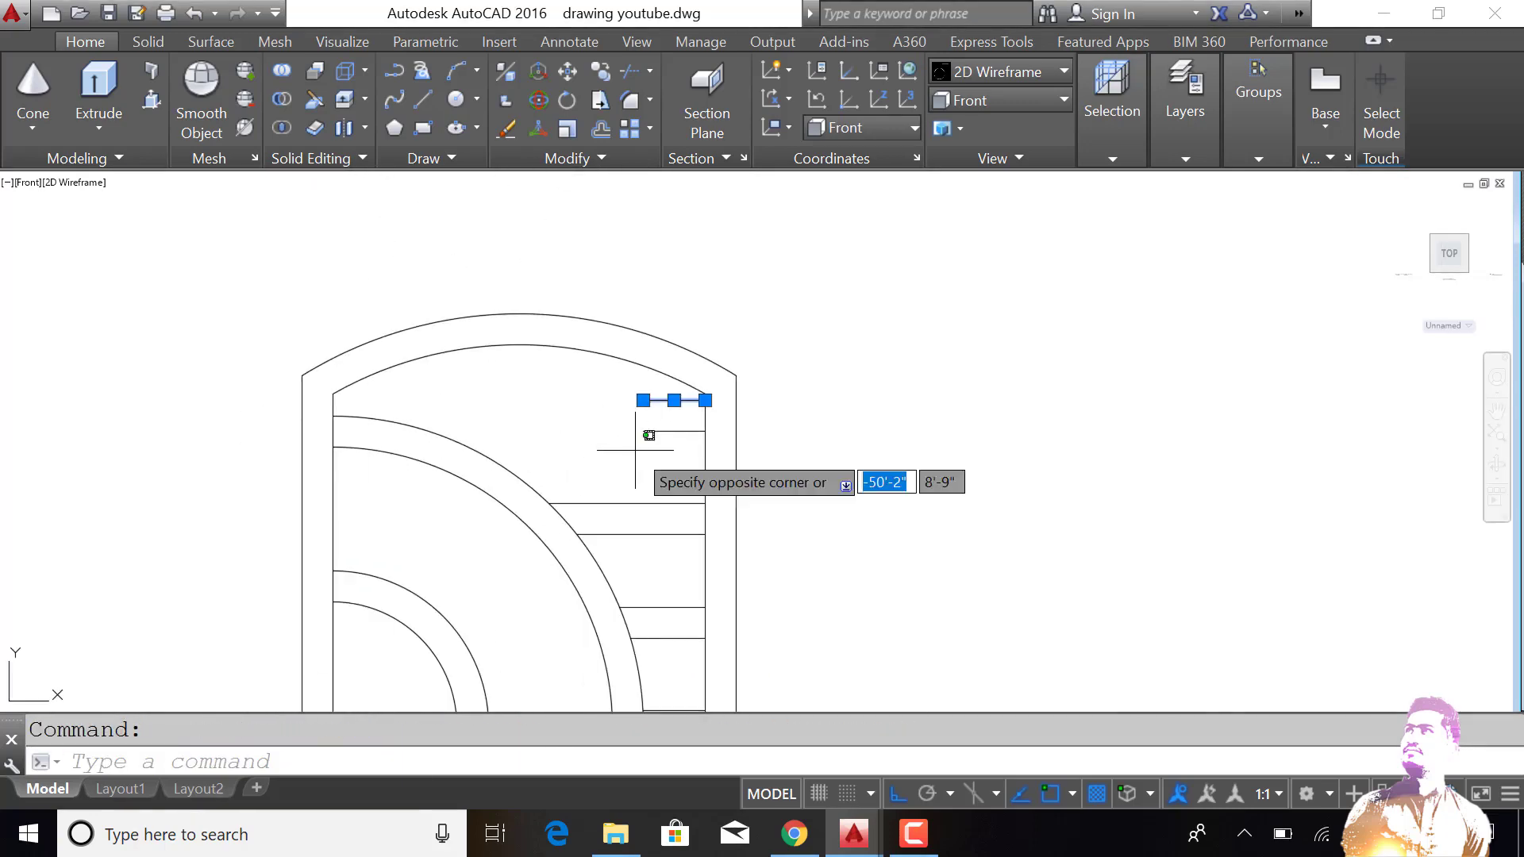
key(Delete)
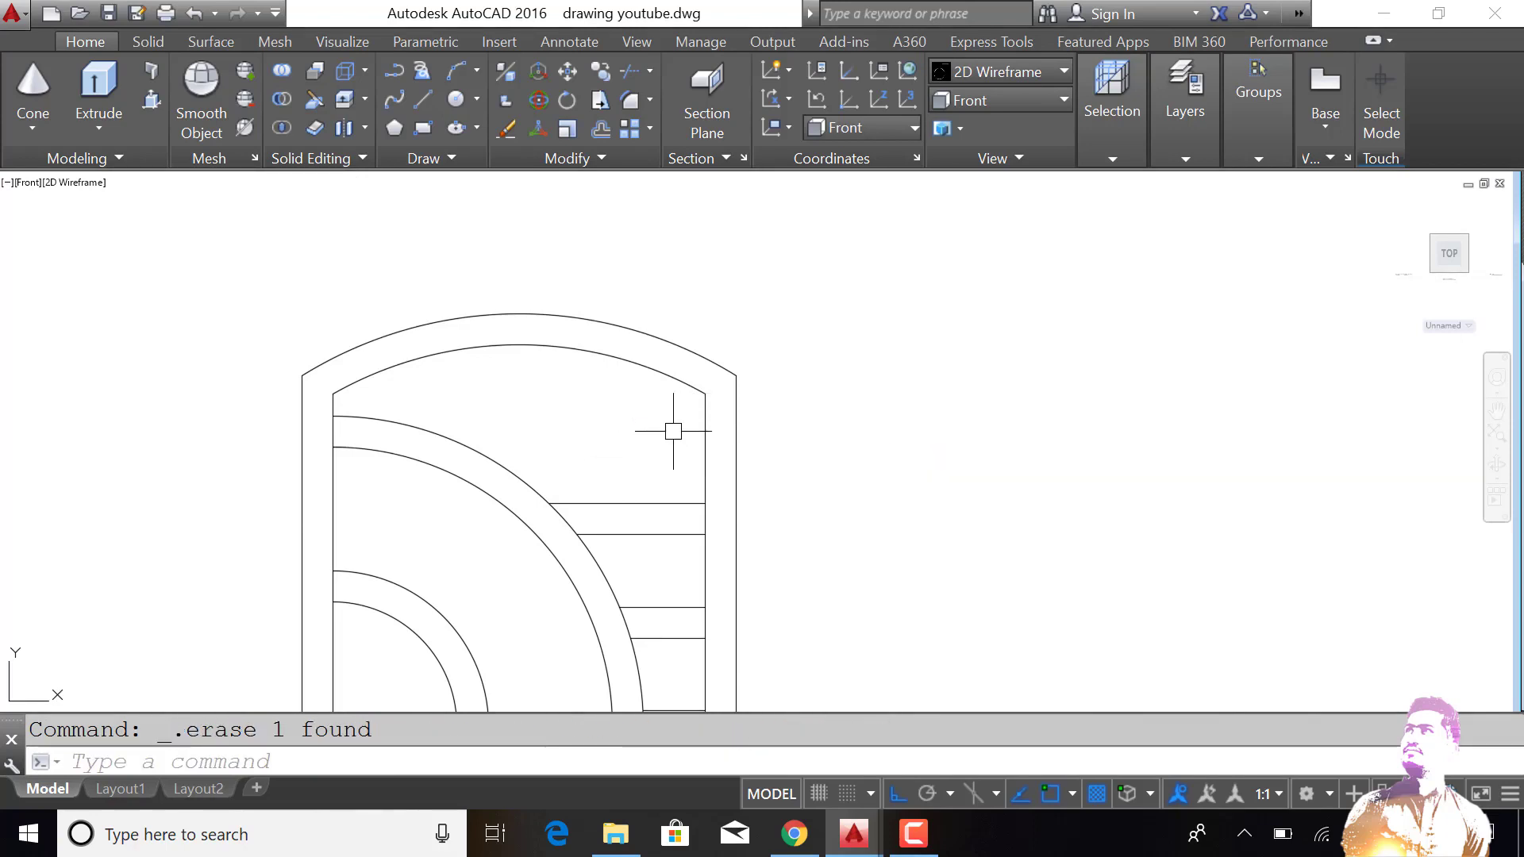
scroll(683, 492, down, 5)
scroll(691, 580, down, 1)
scroll(676, 627, up, 1)
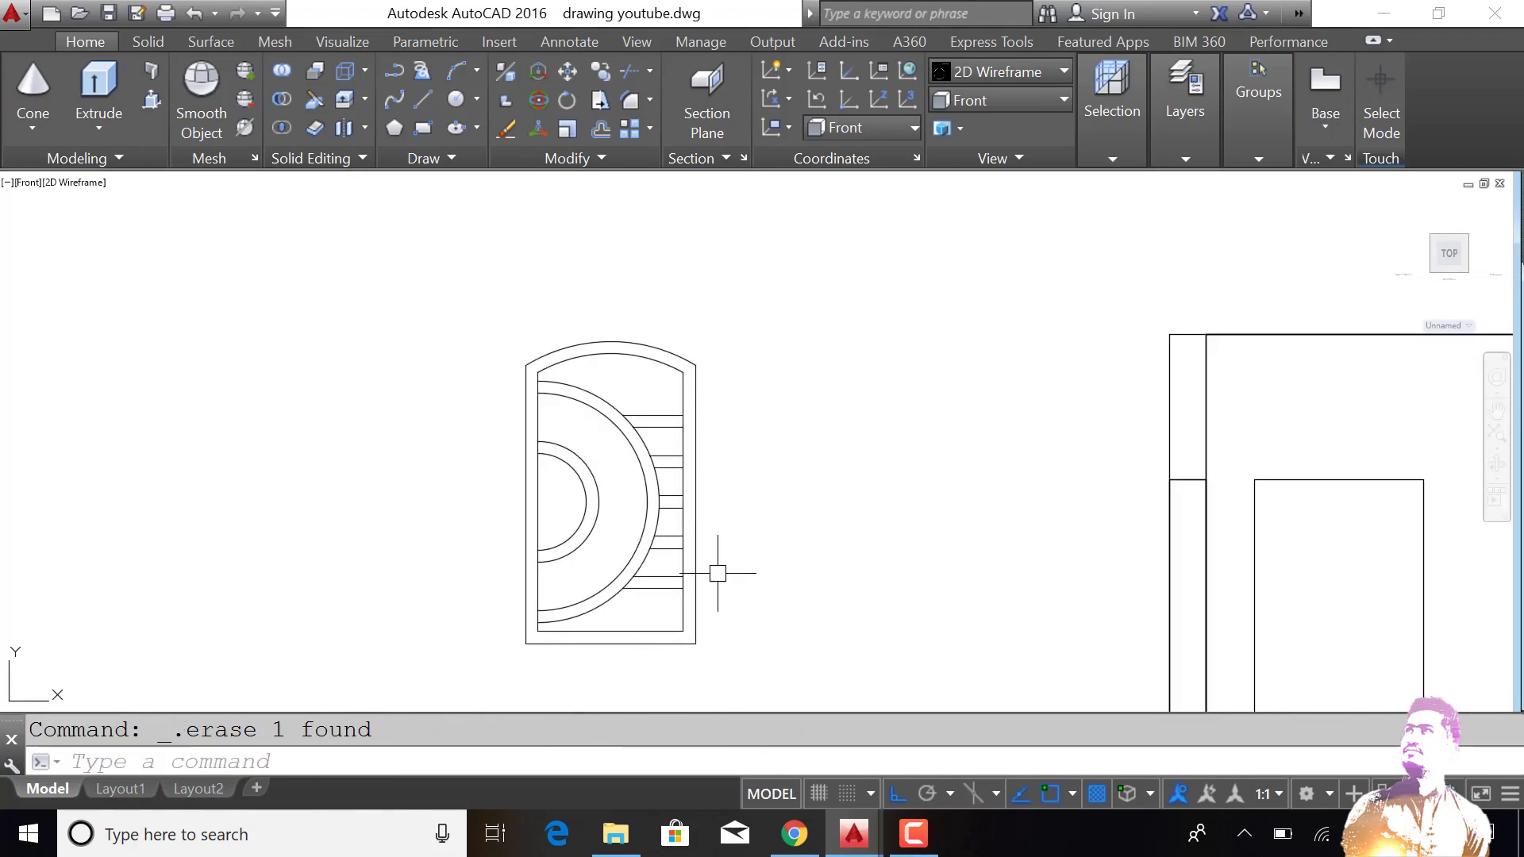
text(BO)
key(Return)
Step: Define a new boundary set by windowing the whole door
click(788, 486)
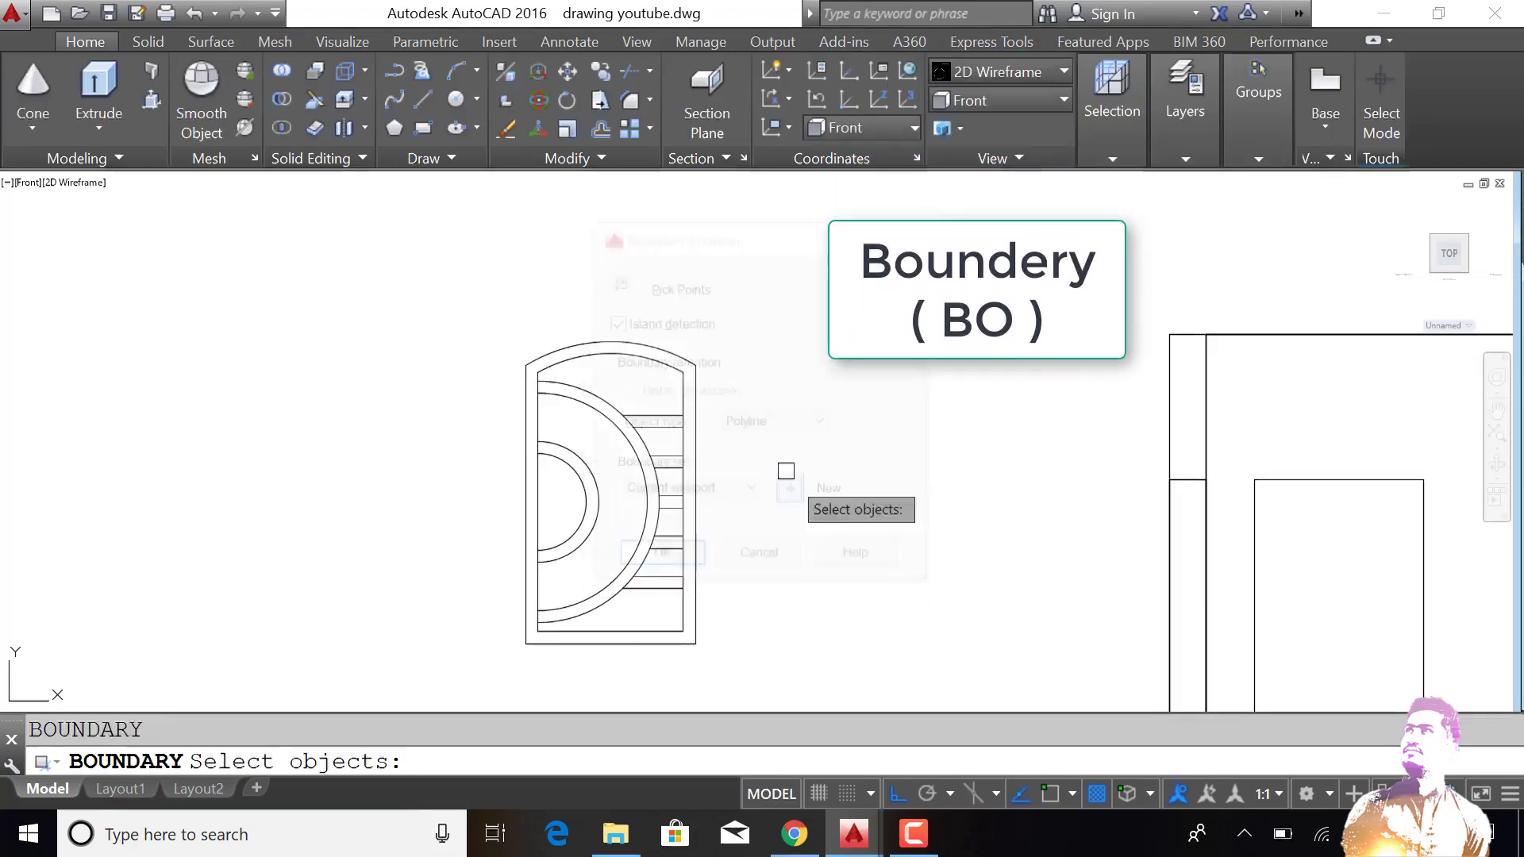
click(783, 331)
click(473, 693)
key(Return)
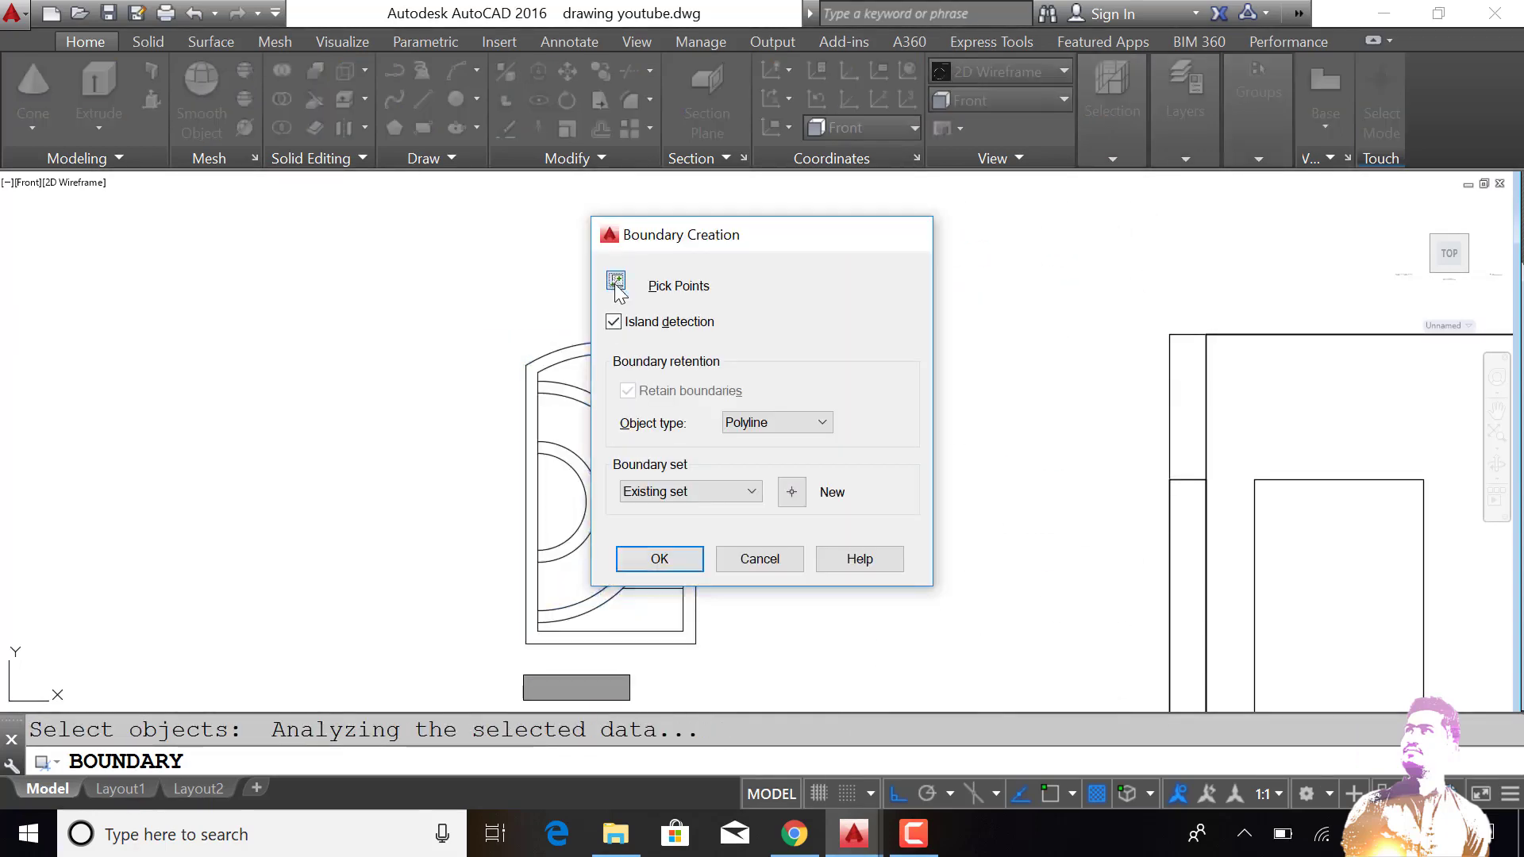
Step: Pick inside the door frame and each rung gap to create 17 boundary polylines
click(616, 282)
click(621, 638)
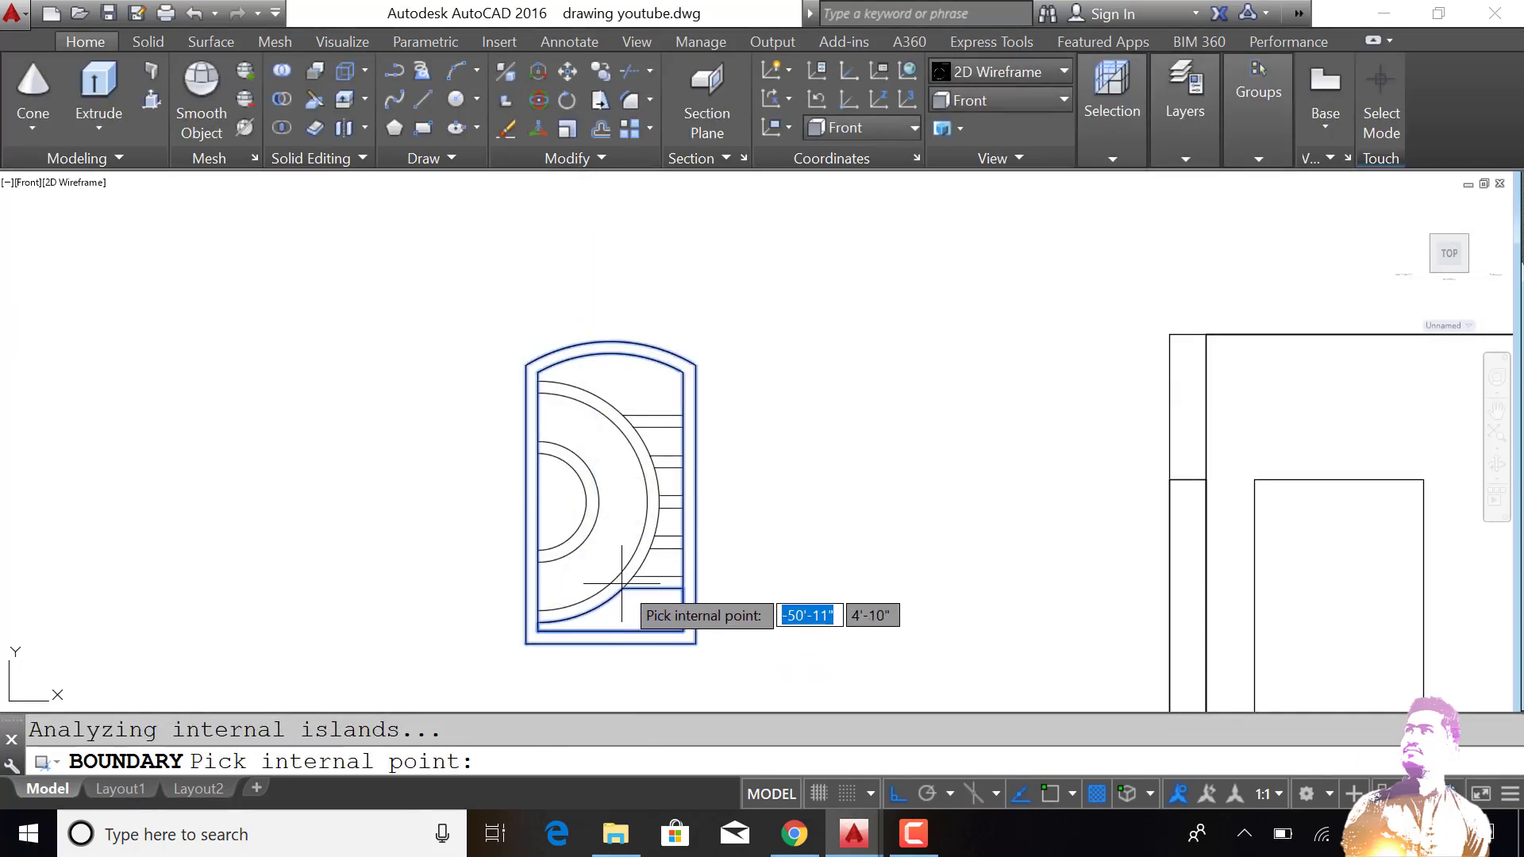
scroll(590, 524, up, 3)
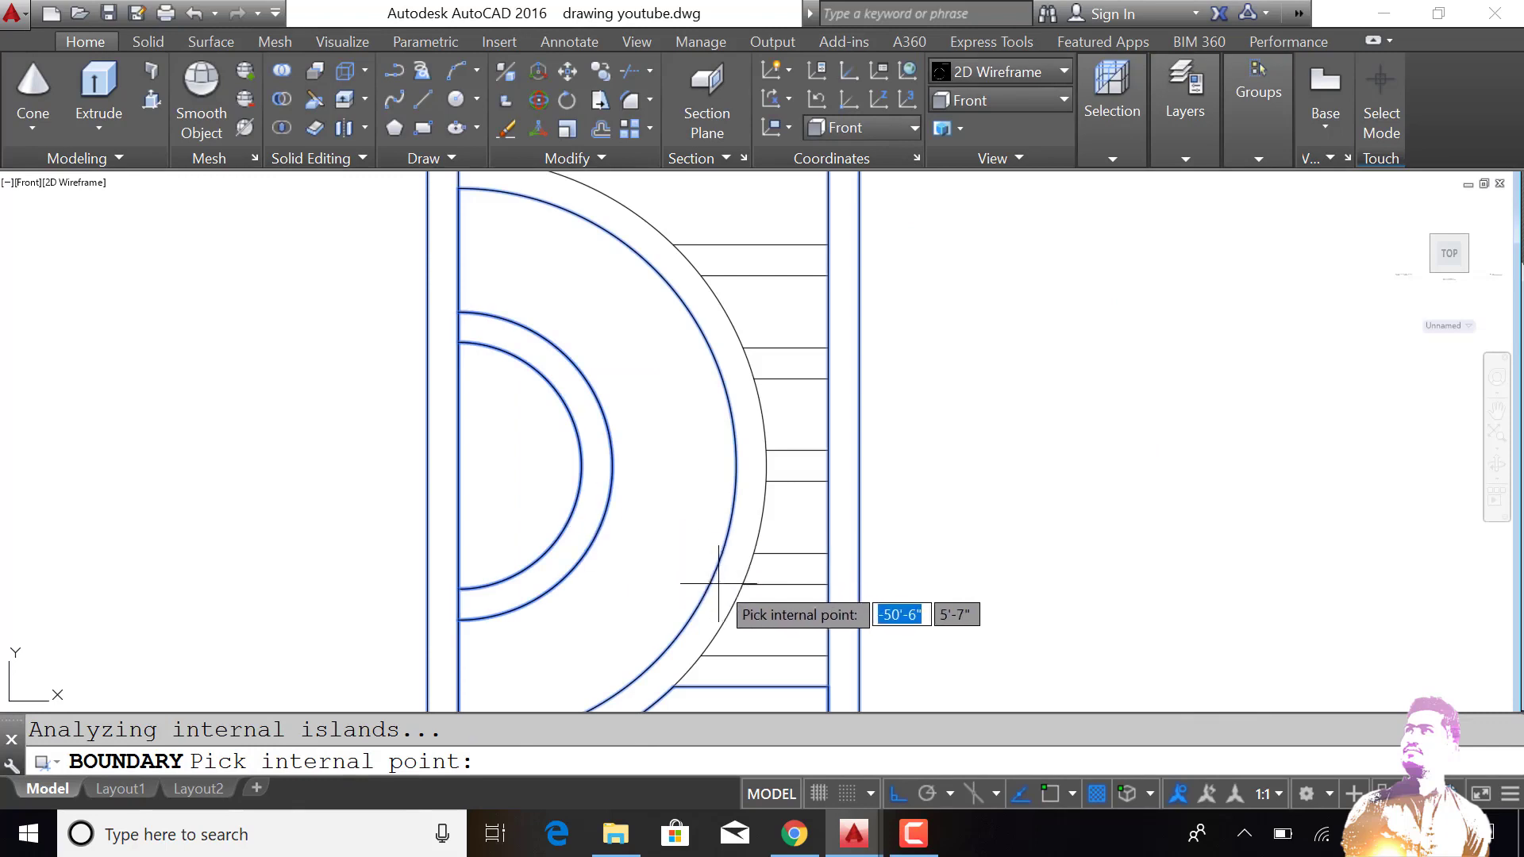
click(743, 620)
click(793, 516)
click(790, 413)
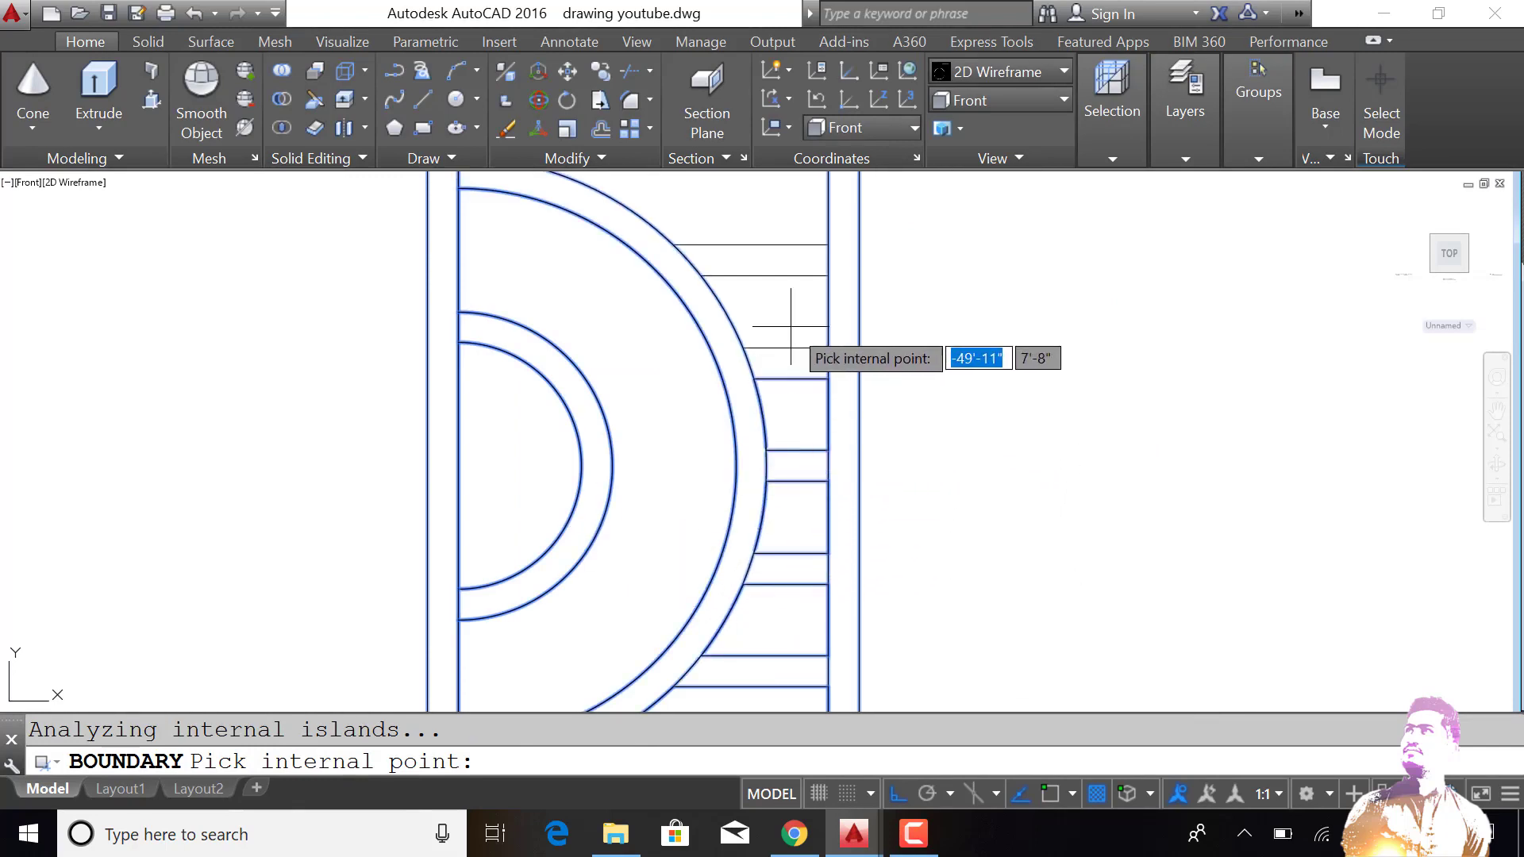
click(774, 261)
click(786, 364)
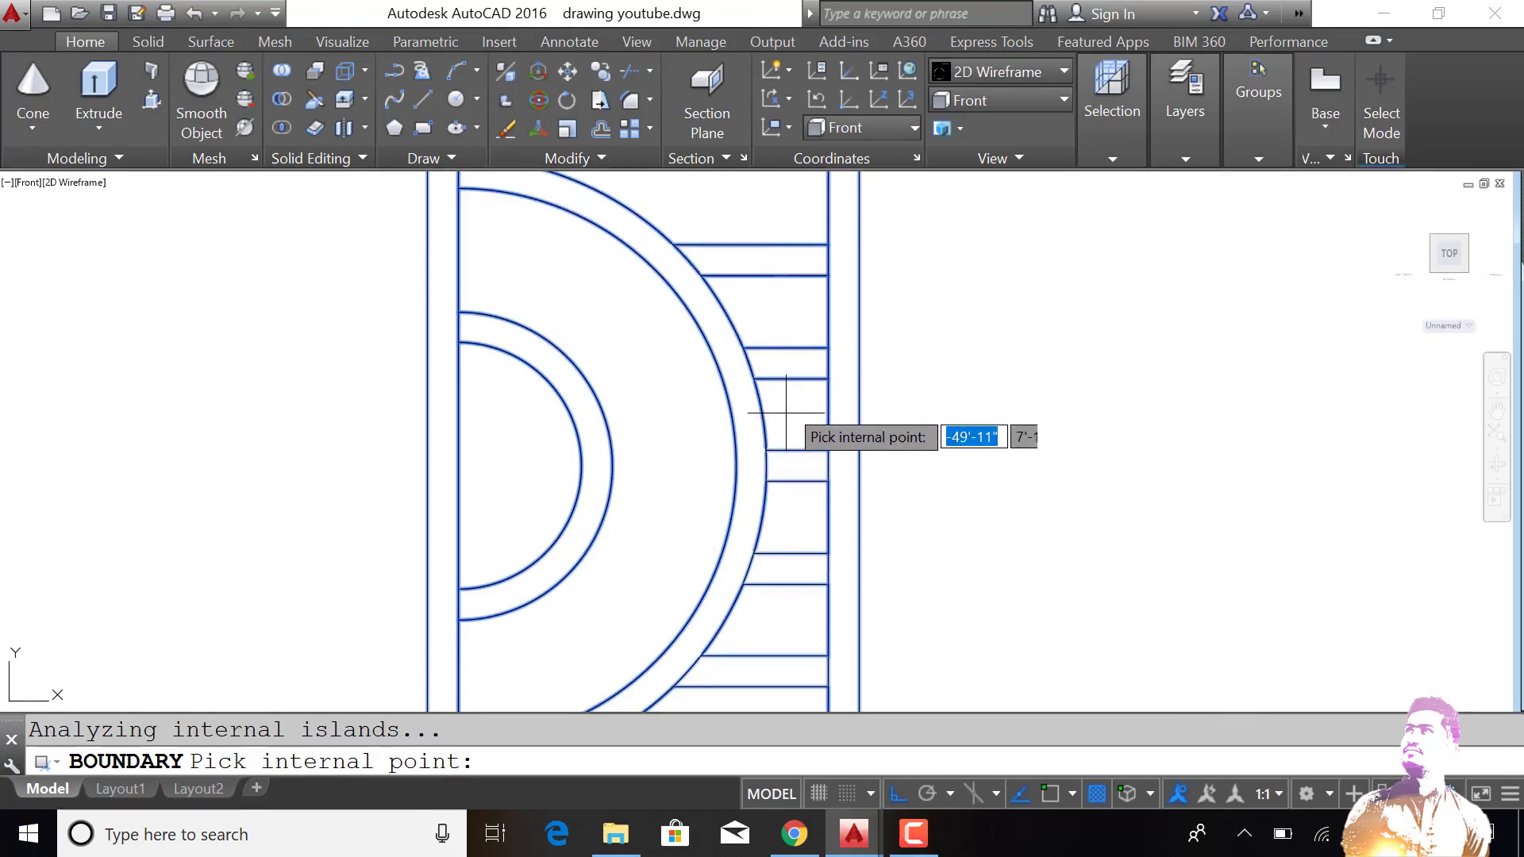
scroll(792, 644, down, 2)
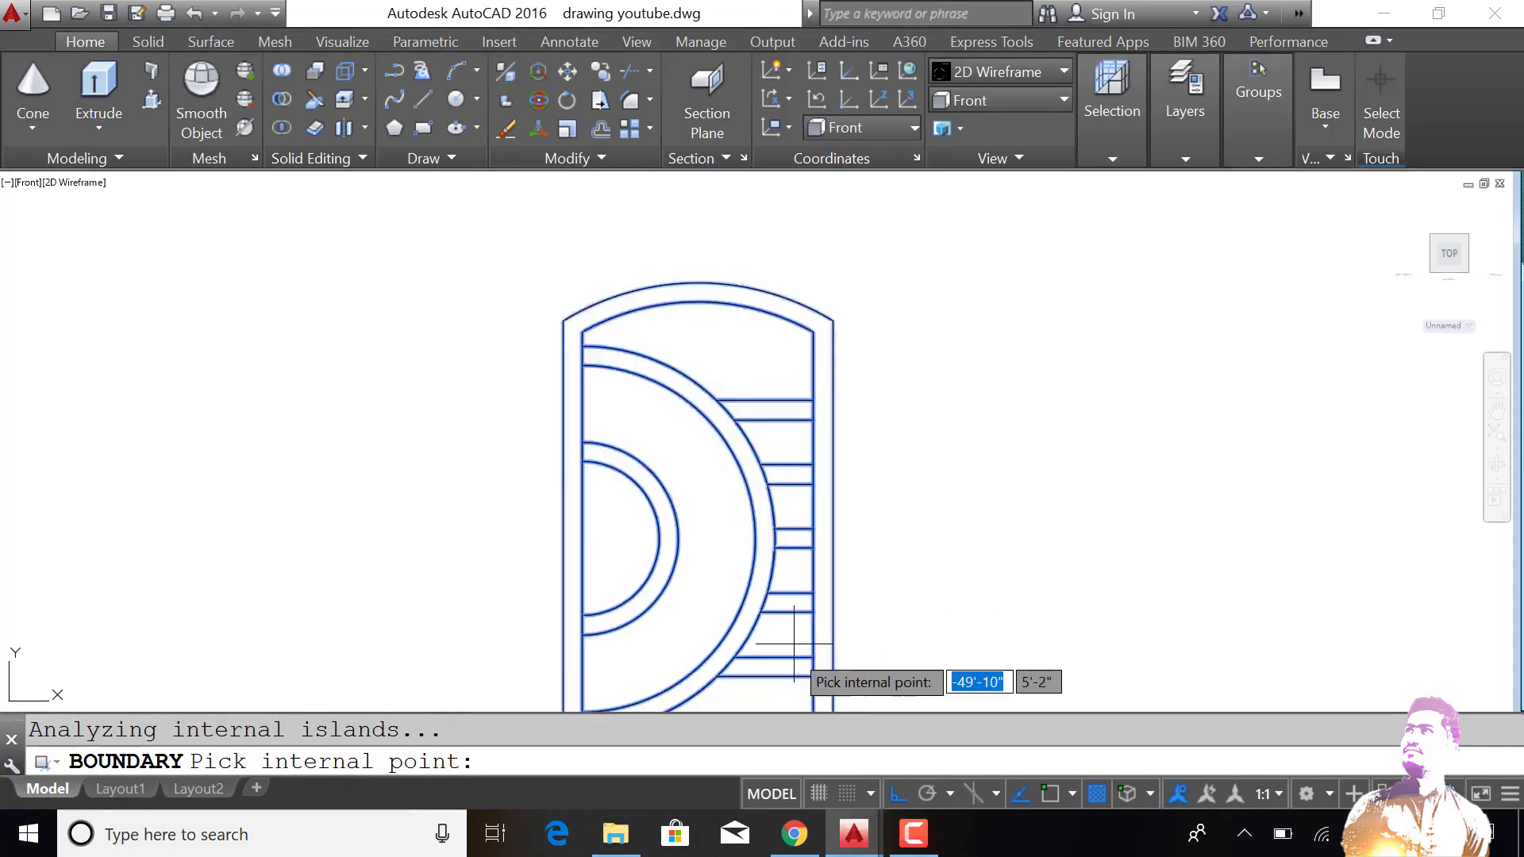
scroll(794, 645, down, 3)
scroll(815, 576, down, 2)
key(Return)
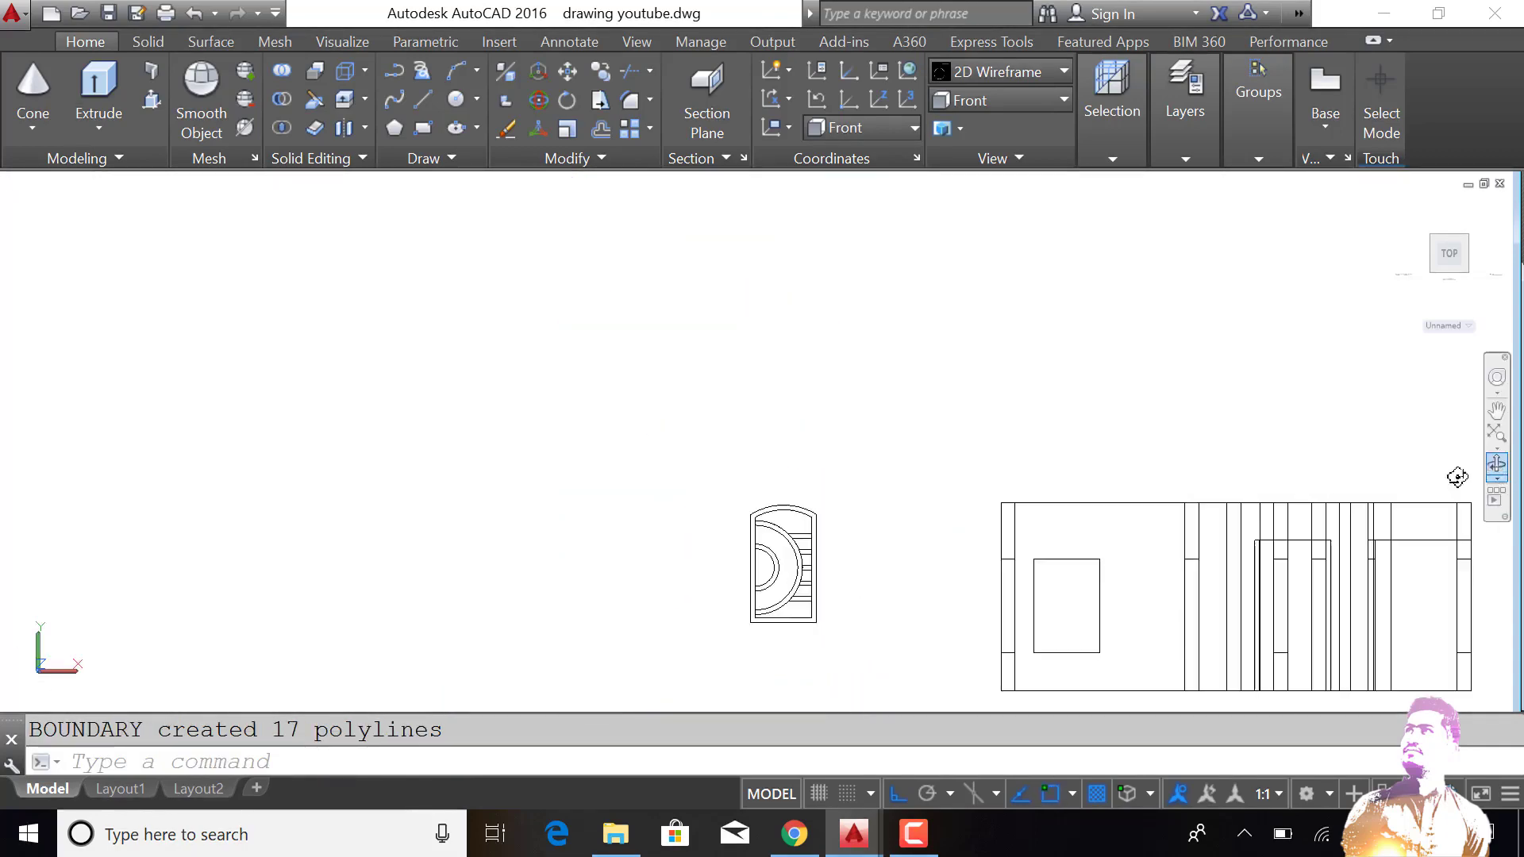
Step: Orbit into a 3D view and press-pull the door frame area
click(1497, 464)
mouse_move(935, 596)
mouse_down()
mouse_move(912, 606)
mouse_move(959, 536)
mouse_move(926, 551)
mouse_move(926, 527)
mouse_up()
scroll(1045, 476, up, 2)
scroll(1044, 477, up, 2)
key(Escape)
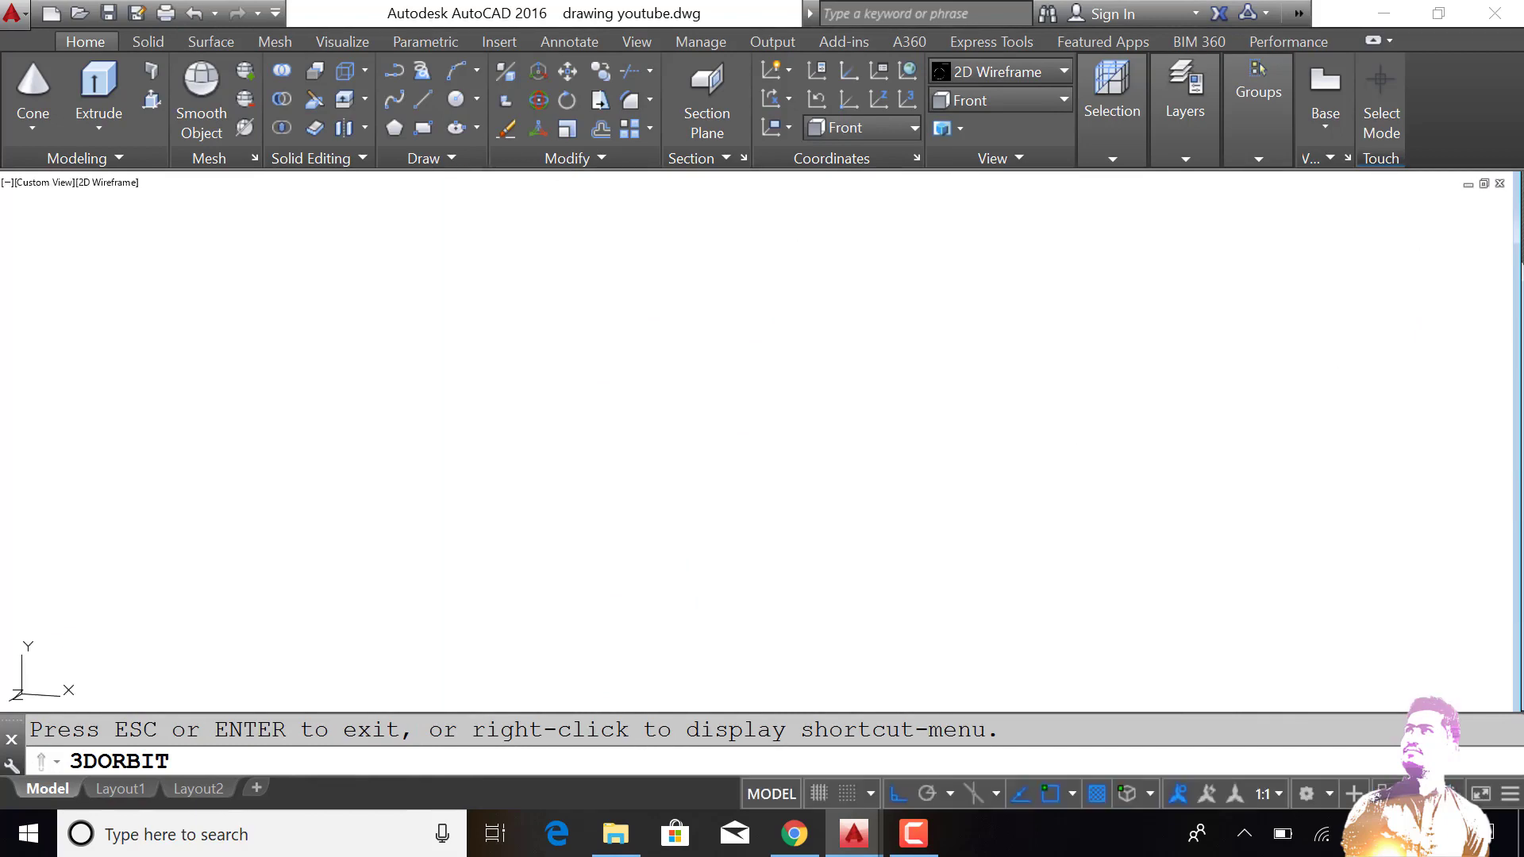
click(150, 99)
scroll(873, 254, up, 3)
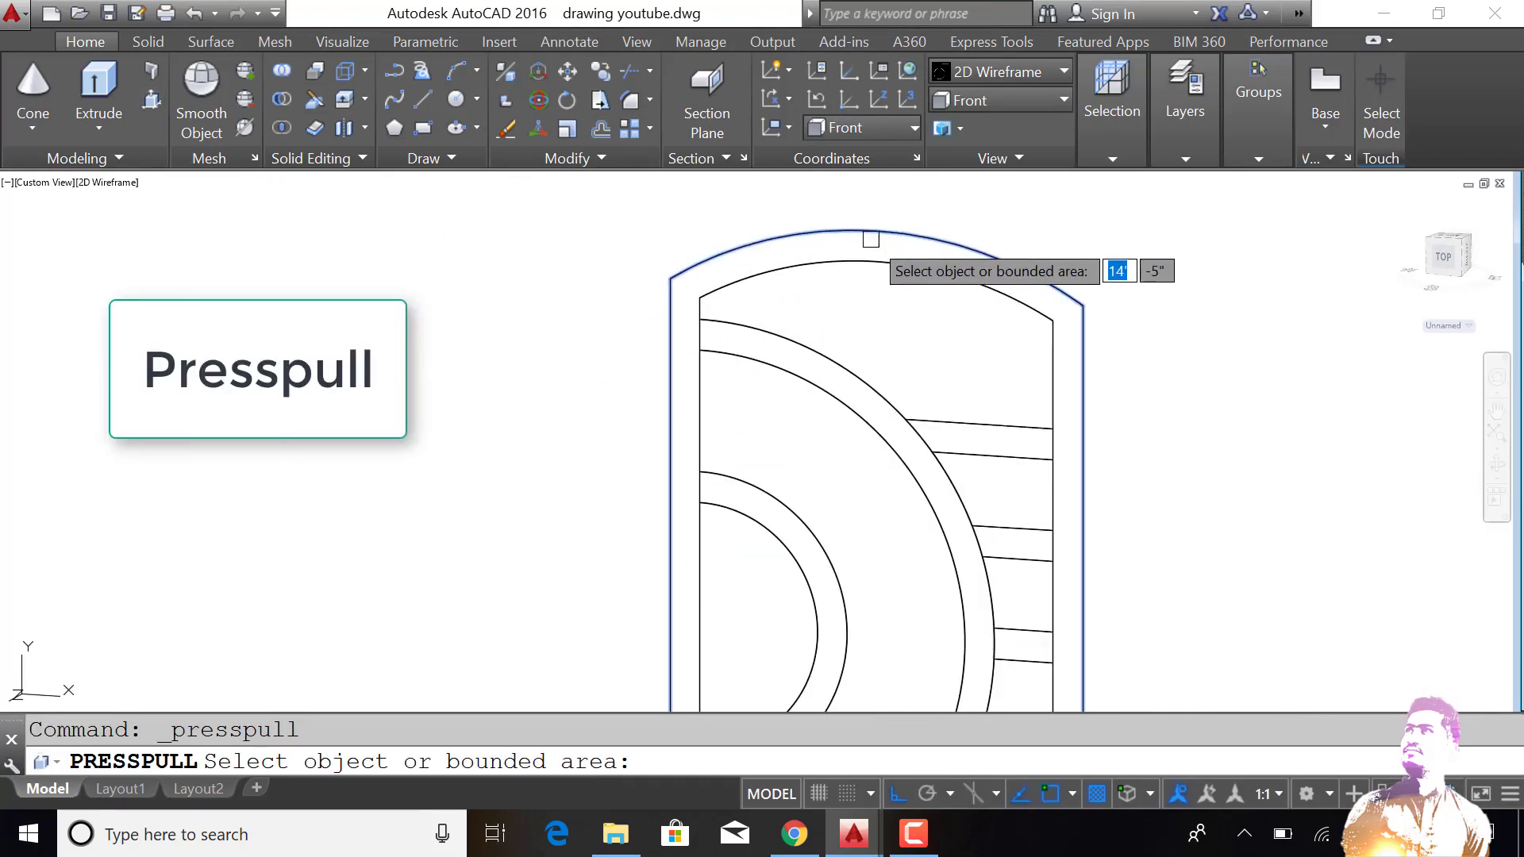
scroll(873, 254, up, 2)
click(866, 246)
scroll(671, 373, down, 3)
click(775, 397)
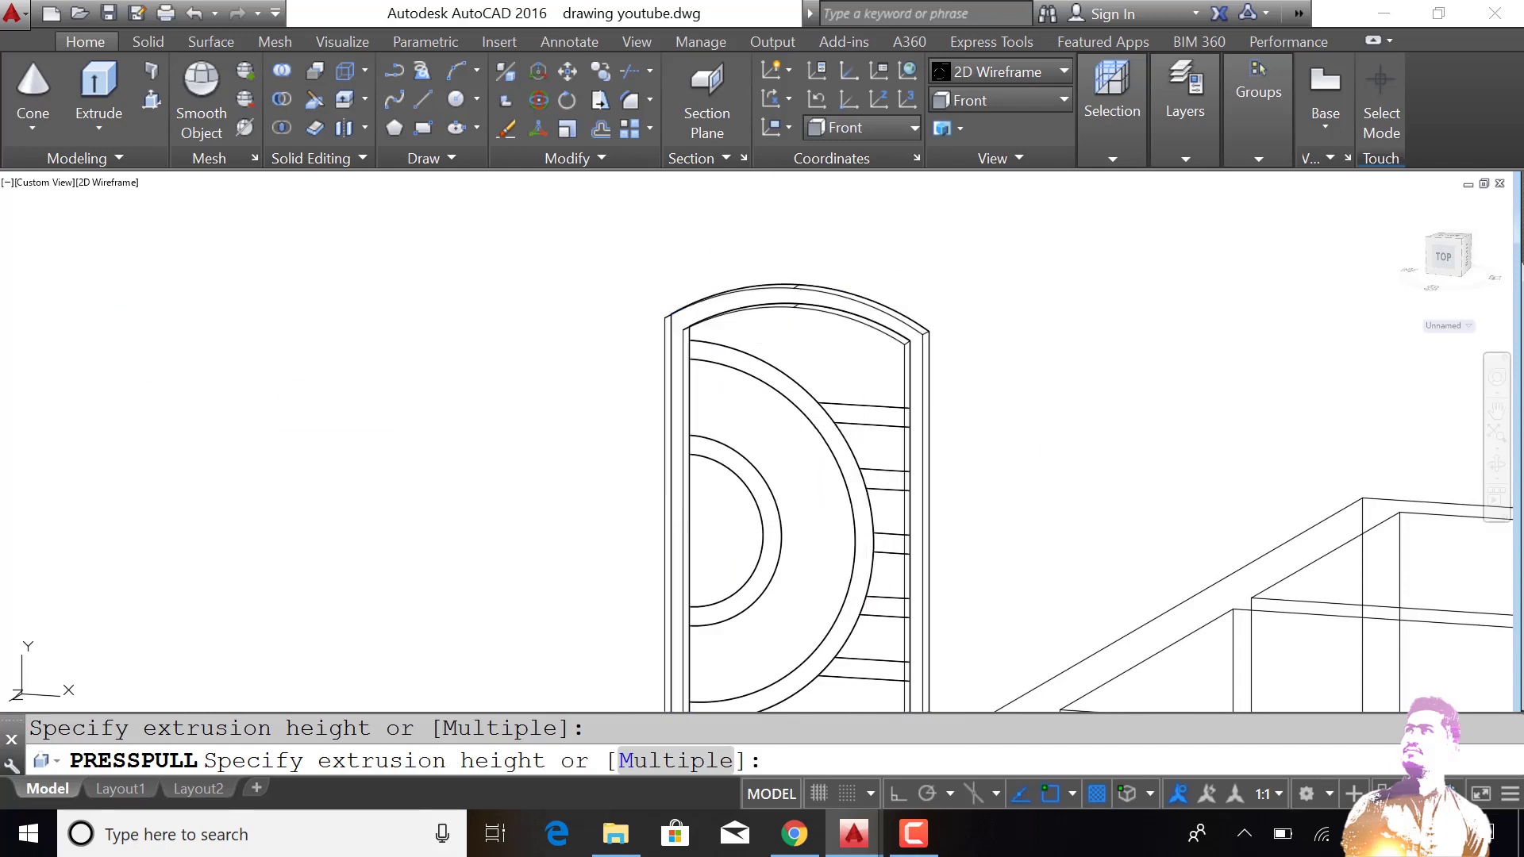
Step: Press-pull the ring areas of the door panel to a height of 3
click(807, 397)
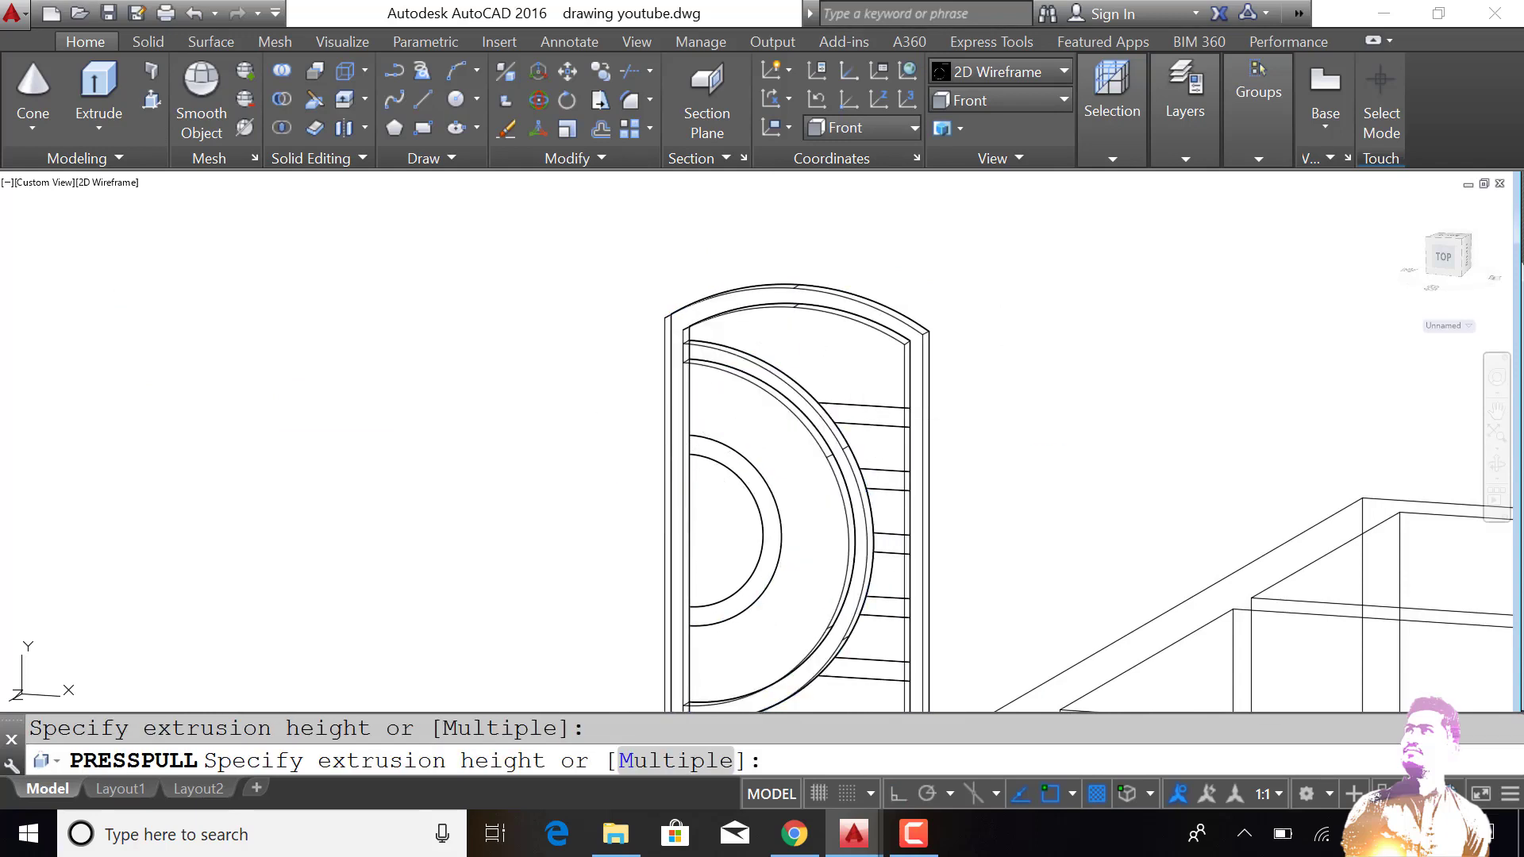
click(667, 476)
scroll(714, 461, up, 2)
click(731, 467)
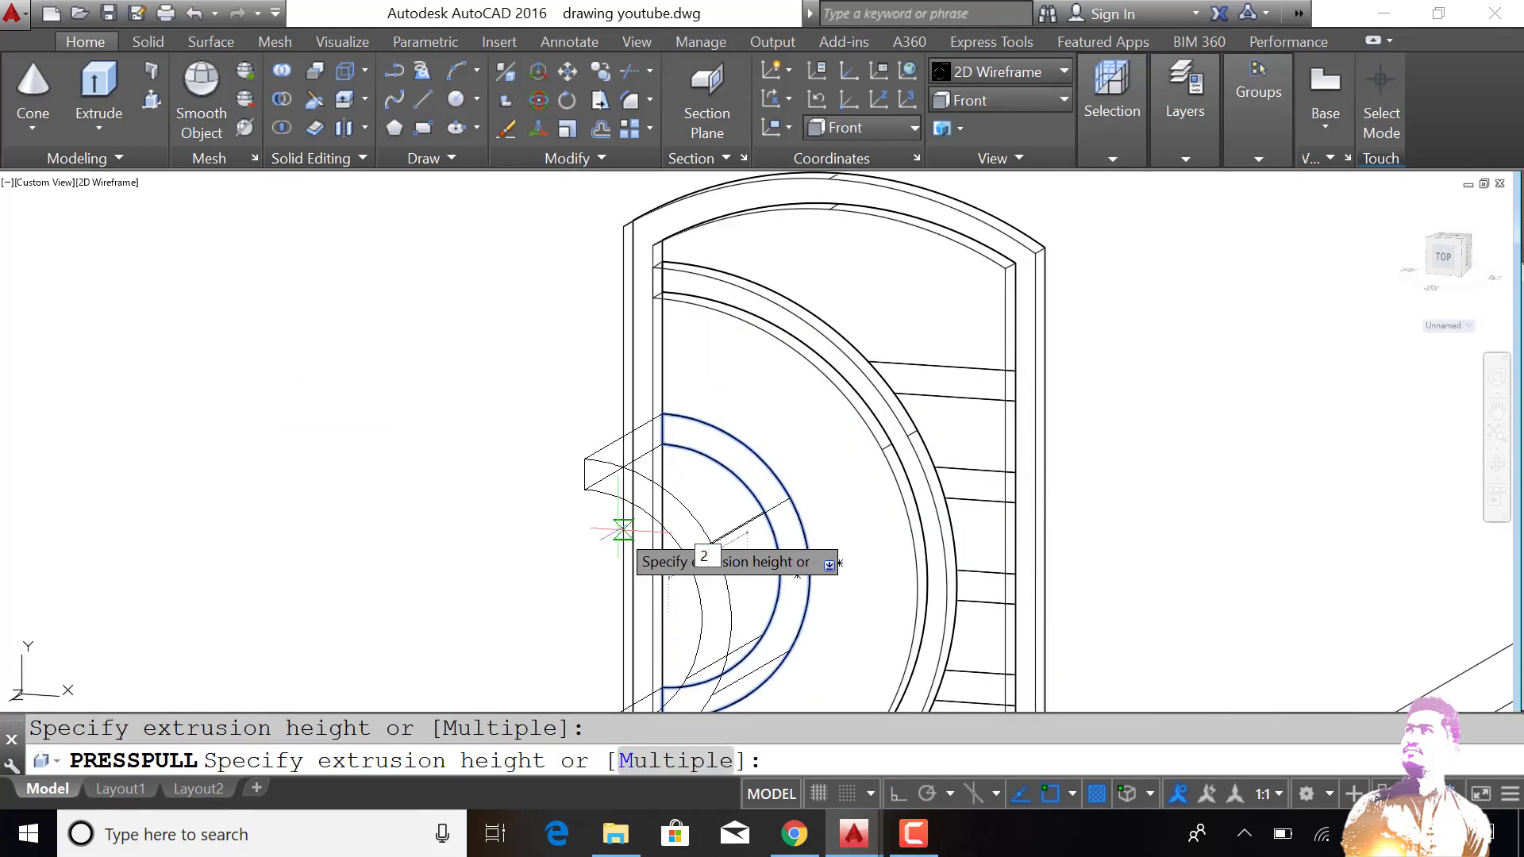
key(Return)
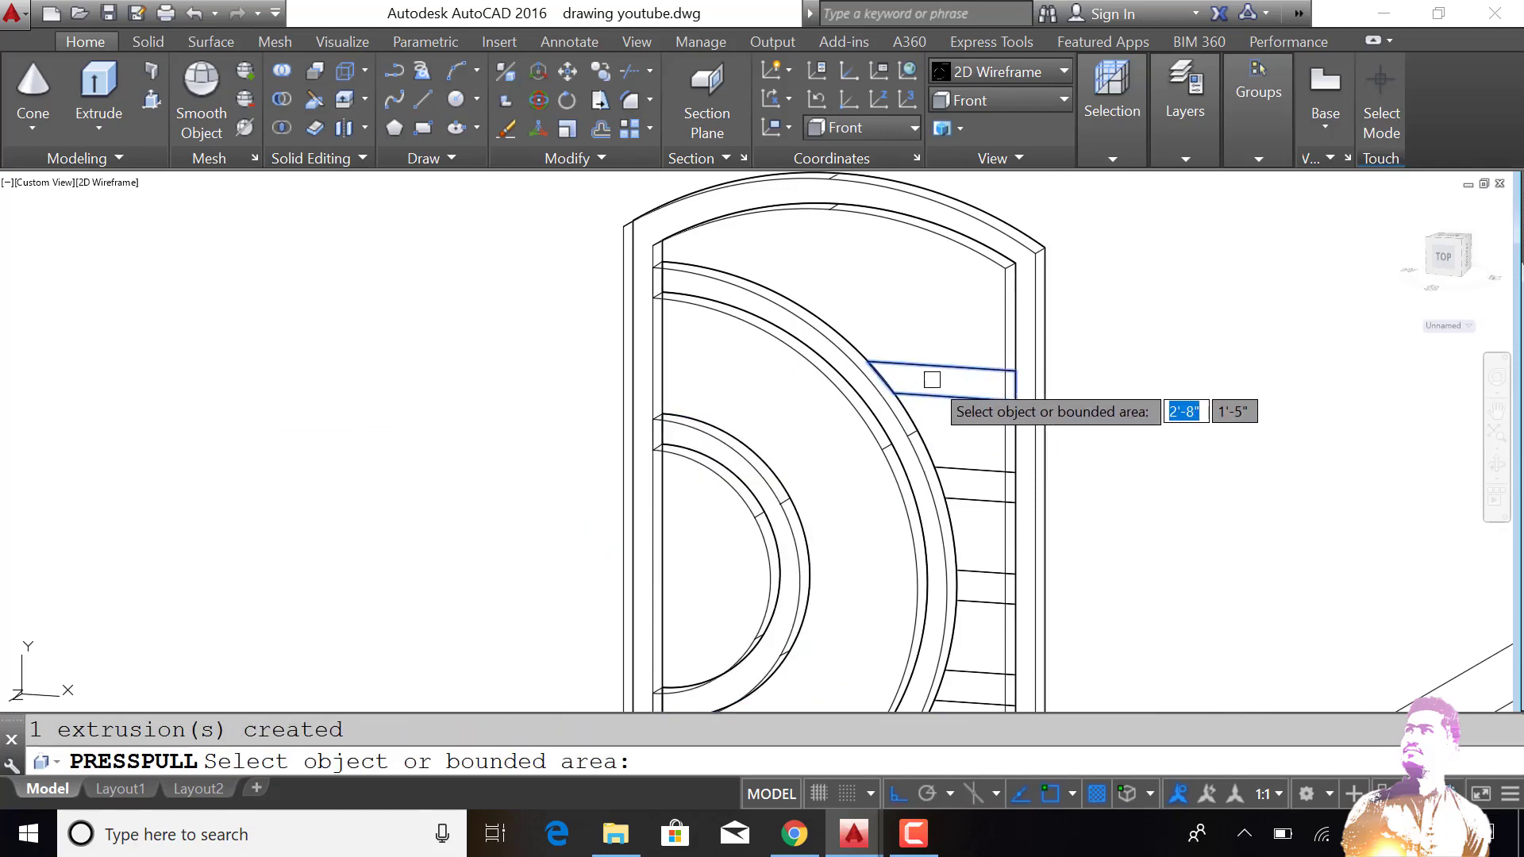
Step: Press-pull the slat areas and a lower bounded area to a height of 3
click(932, 380)
click(756, 483)
click(962, 484)
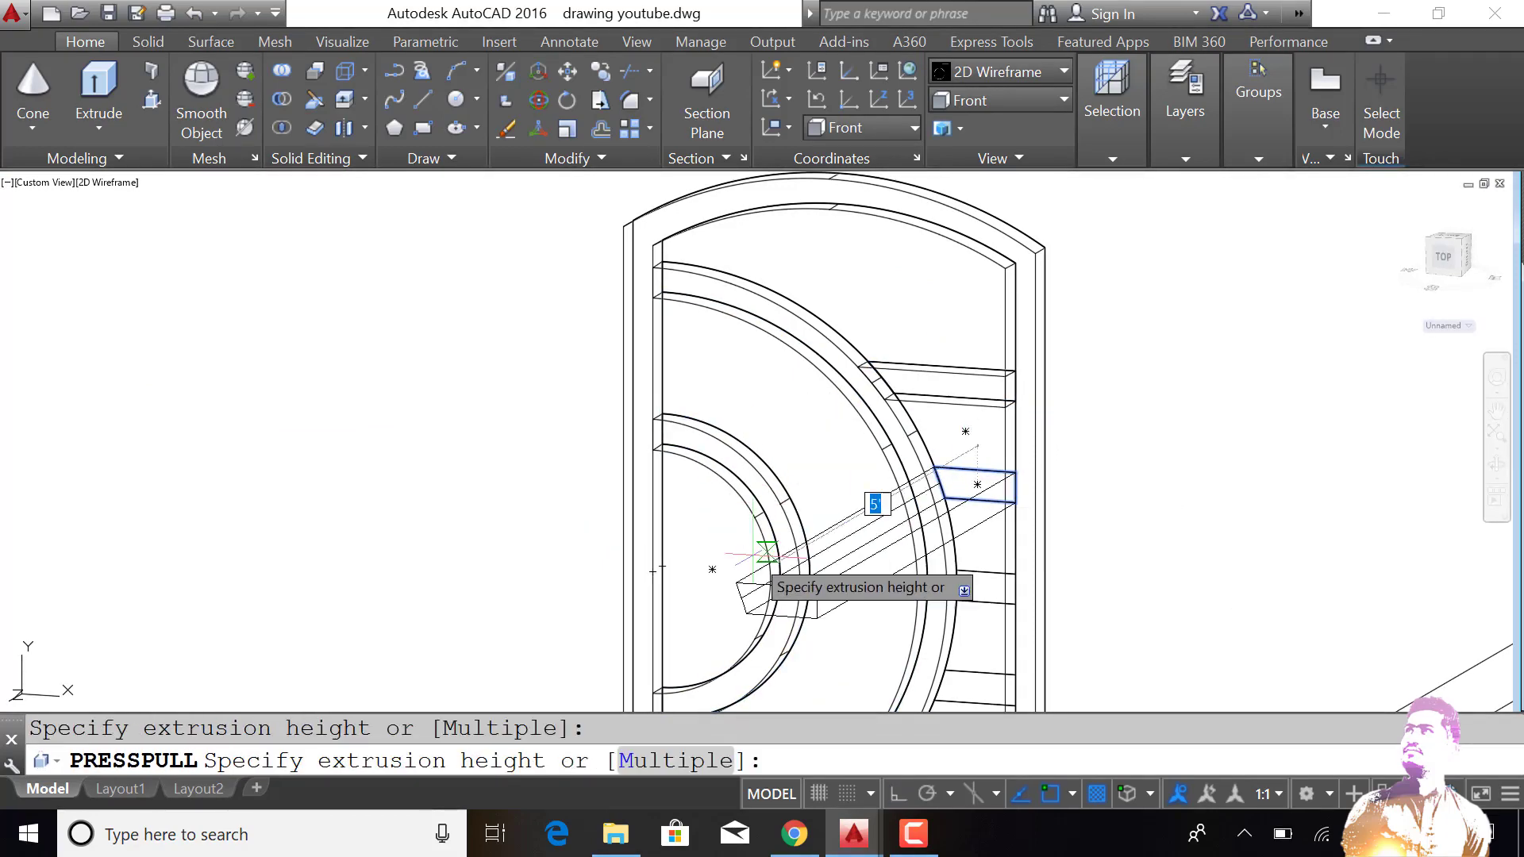
text(3)
key(Return)
click(986, 587)
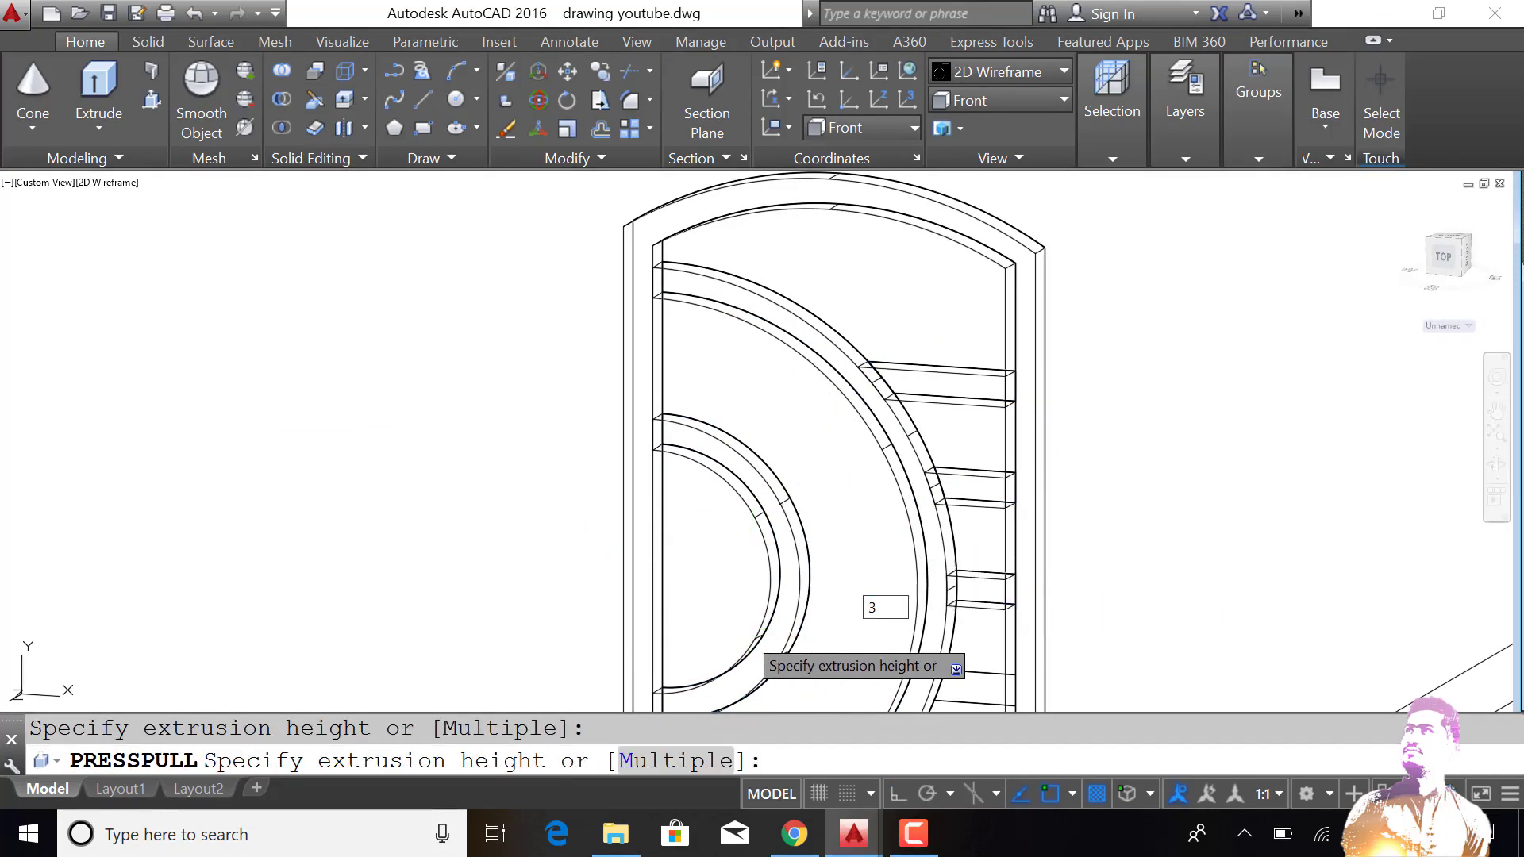
key(Return)
Step: Press-pull the bottom areas and the top arch to a height of 2
click(905, 699)
click(819, 697)
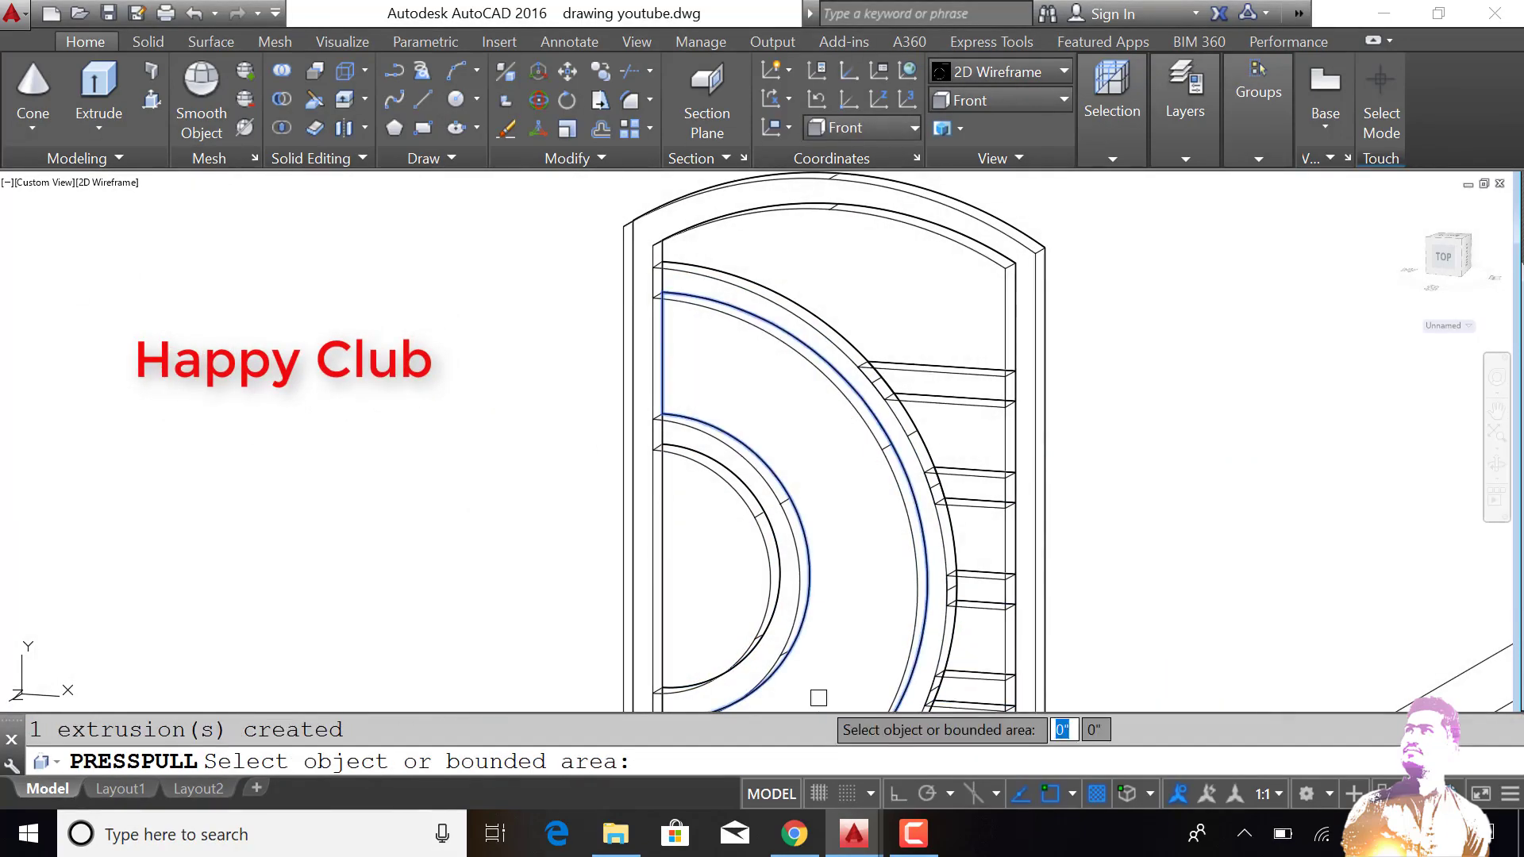
click(905, 313)
key(Return)
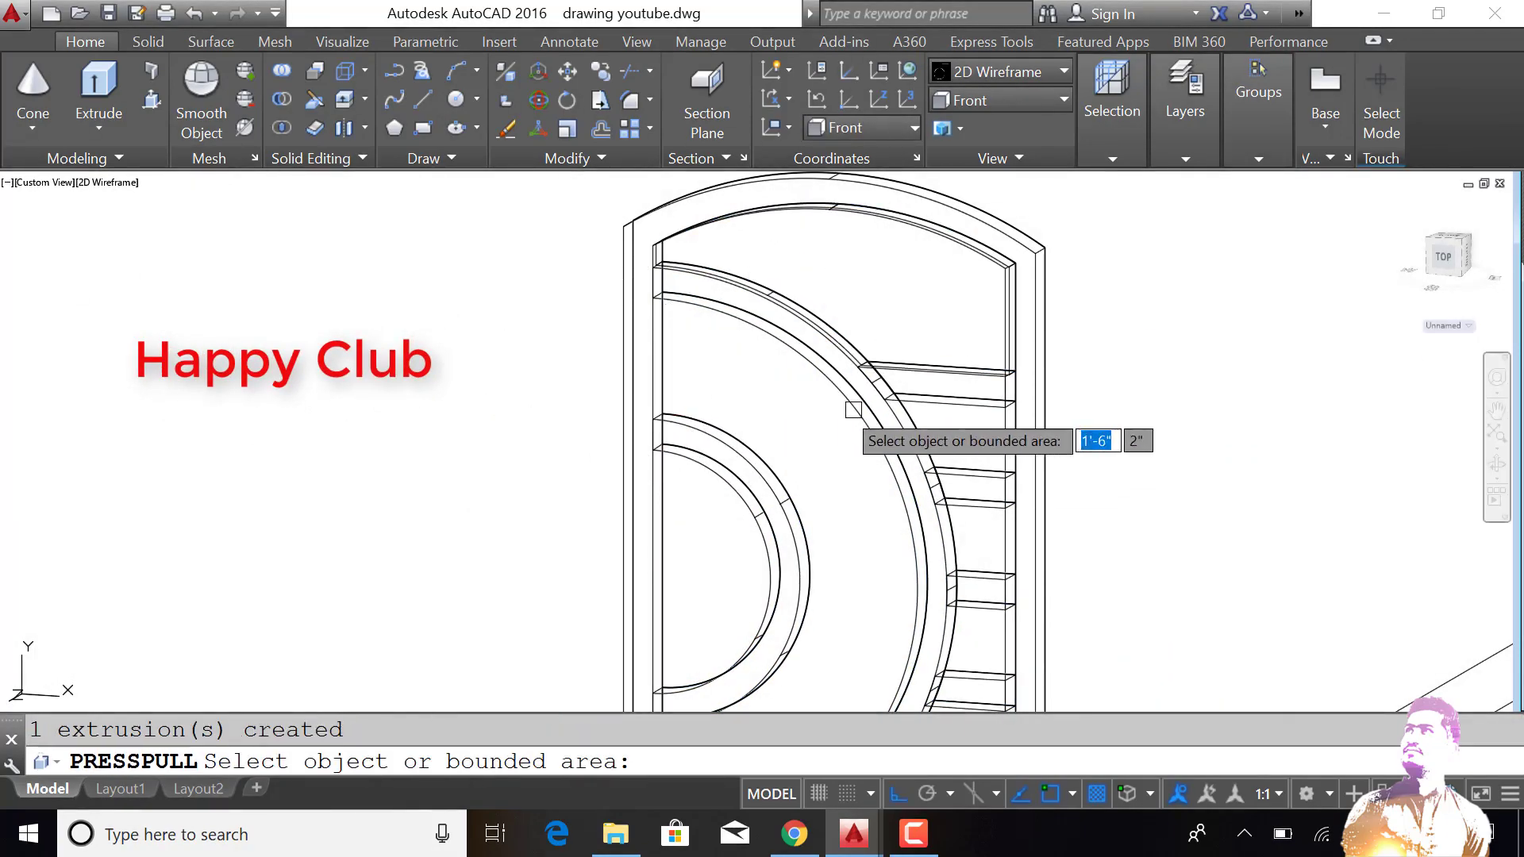
Step: Press-pull the next set of slat areas to a height of 2
click(848, 421)
click(811, 505)
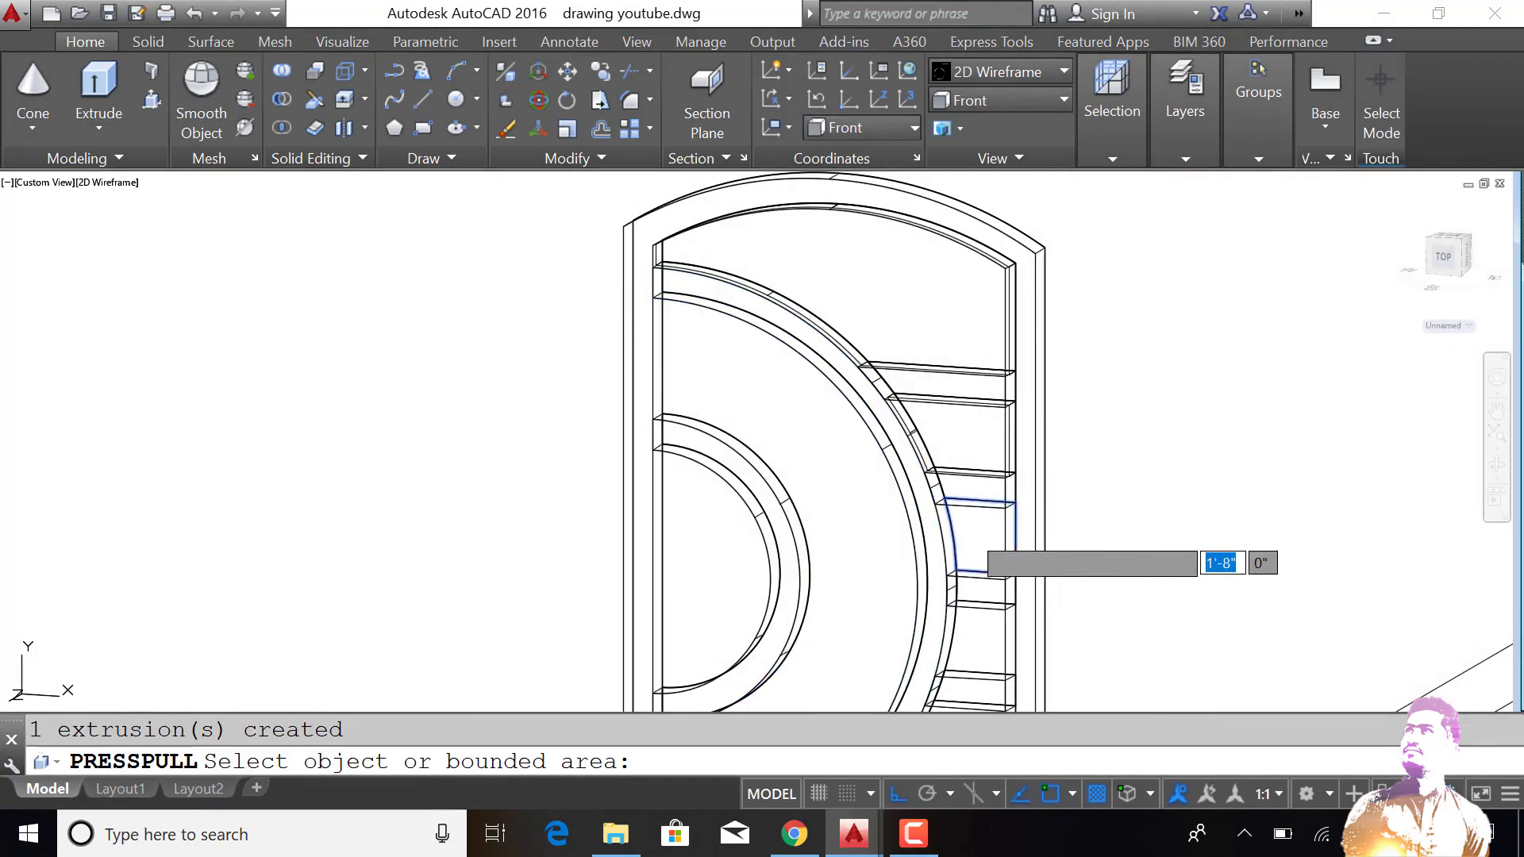
click(977, 540)
click(810, 572)
click(975, 630)
text(2)
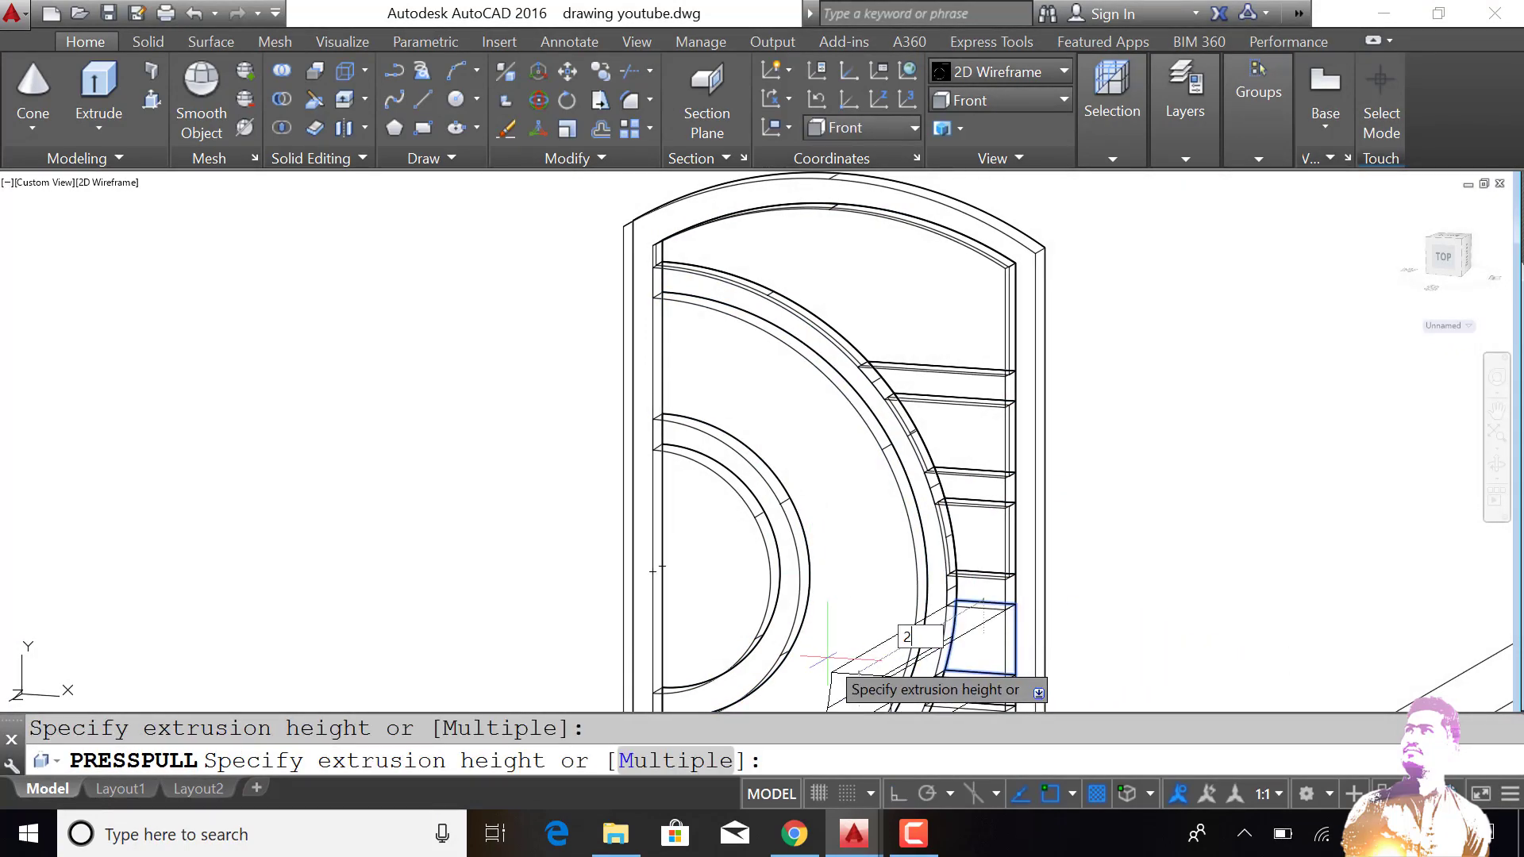
key(Return)
Step: Press-pull the ring area and the inner half-disc to a height of 2
click(846, 574)
text(2)
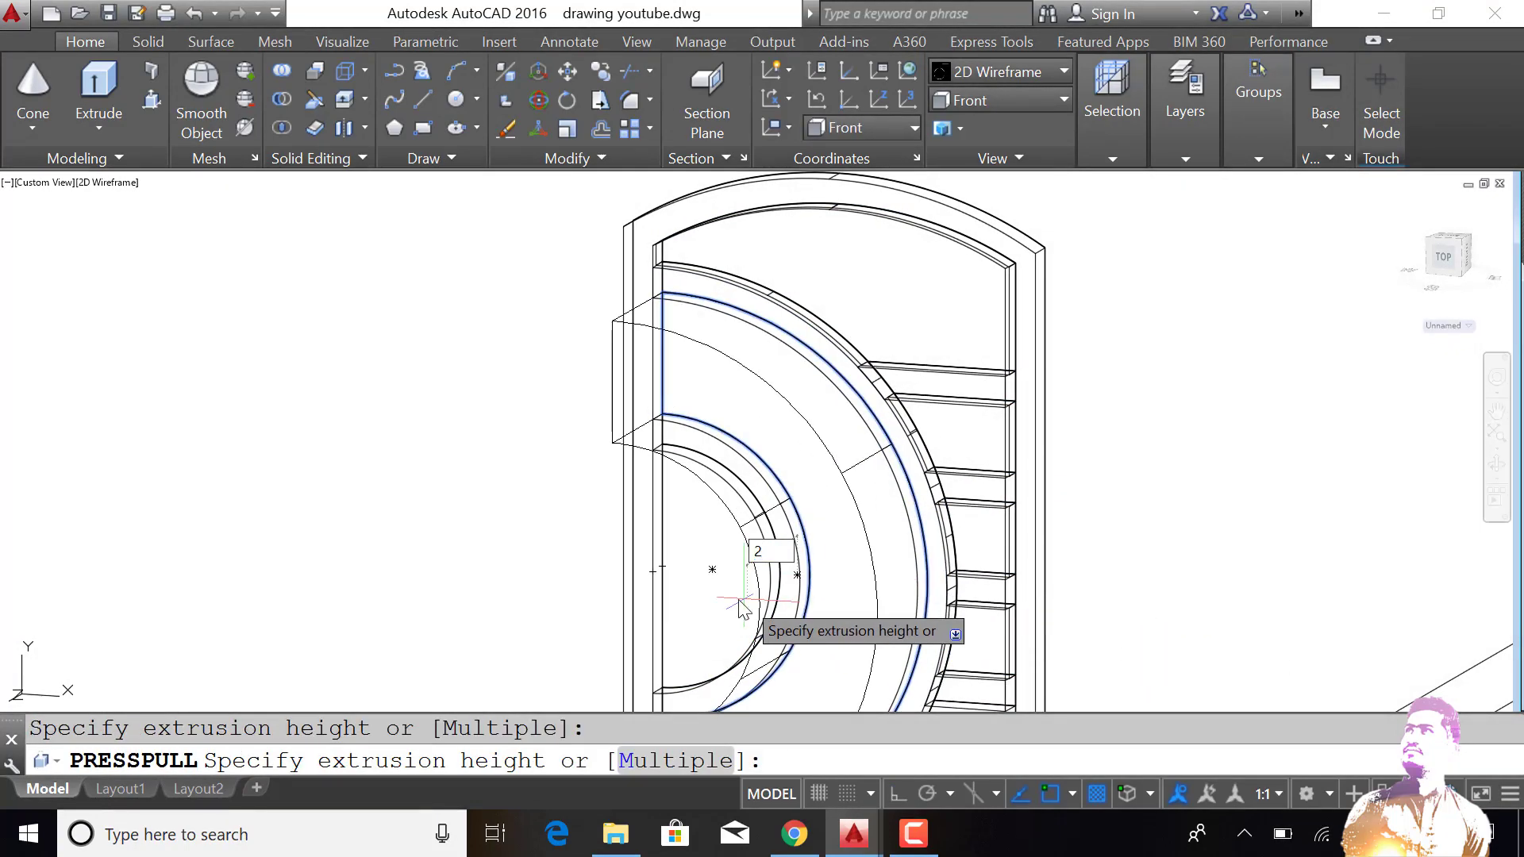
key(Return)
click(732, 575)
key(Return)
Step: Press-pull the bottom panel and remaining slats to a height of 3
scroll(724, 556, down, 4)
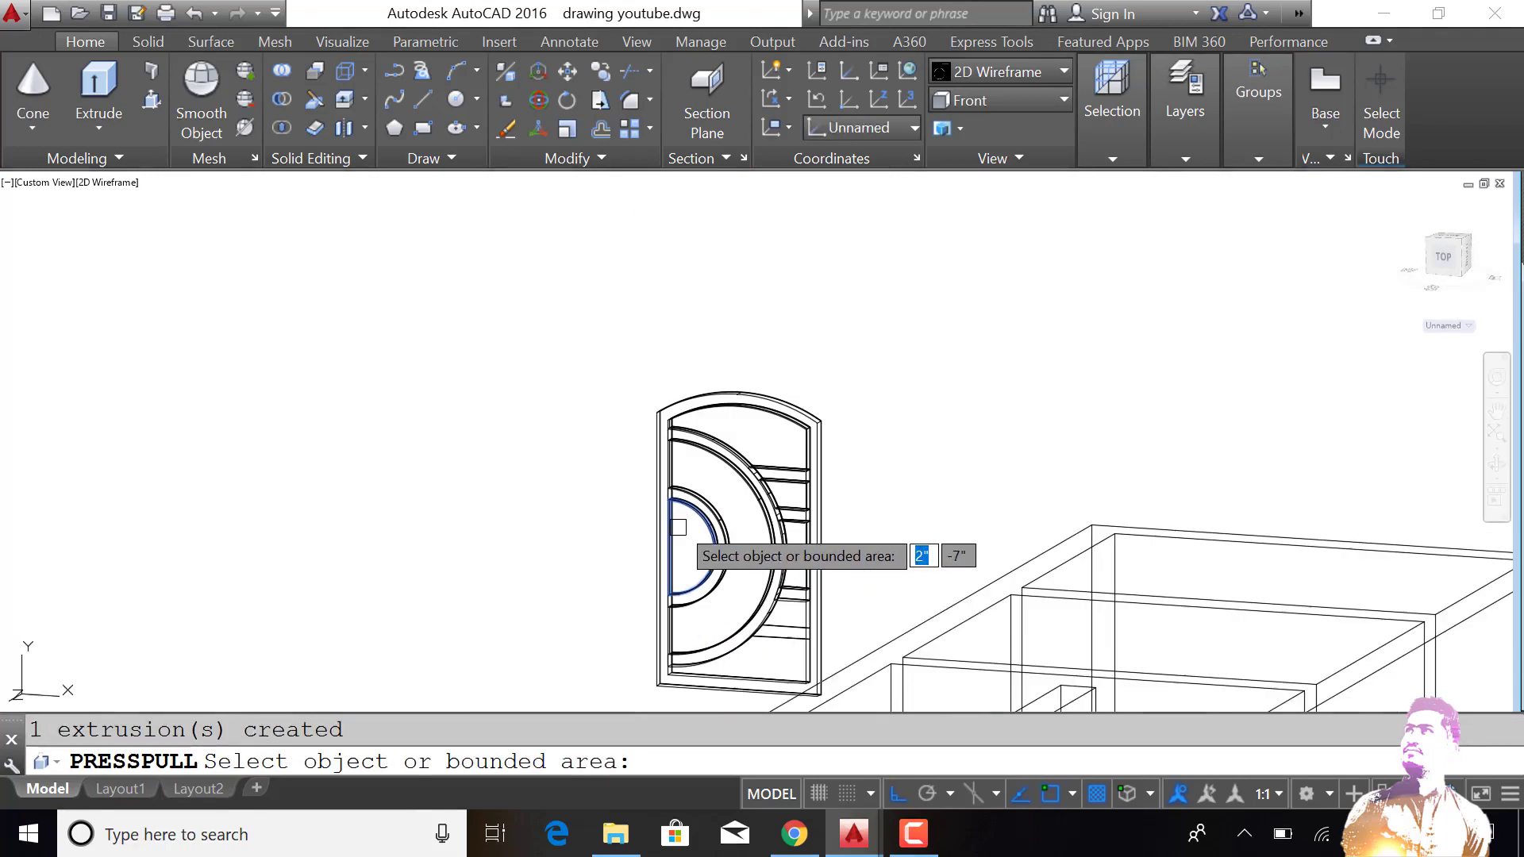
scroll(783, 661, up, 2)
click(784, 656)
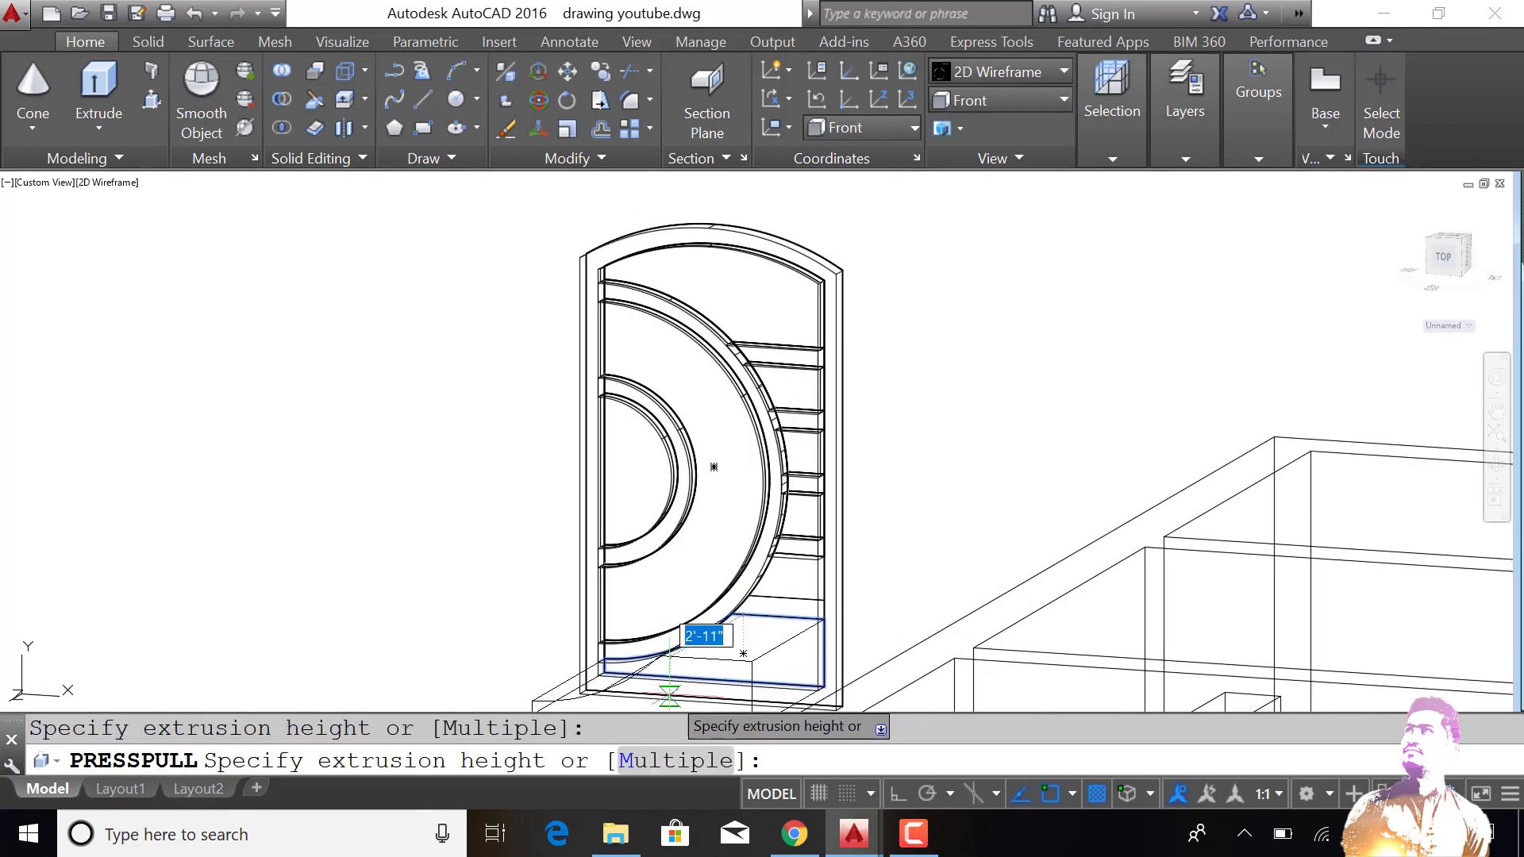
key(Return)
click(786, 578)
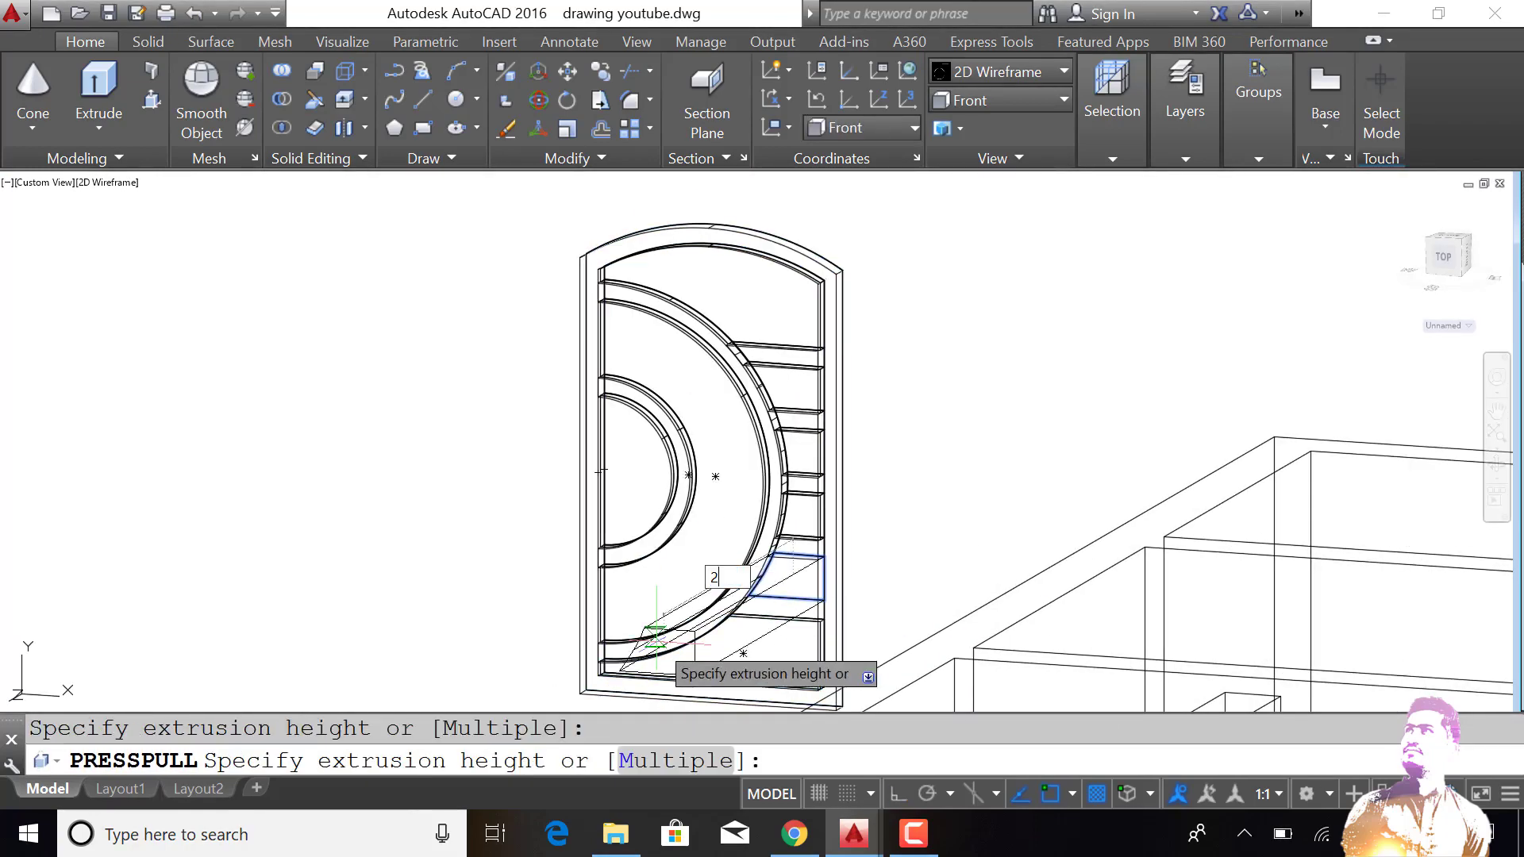
key(Return)
scroll(775, 606, up, 3)
click(796, 548)
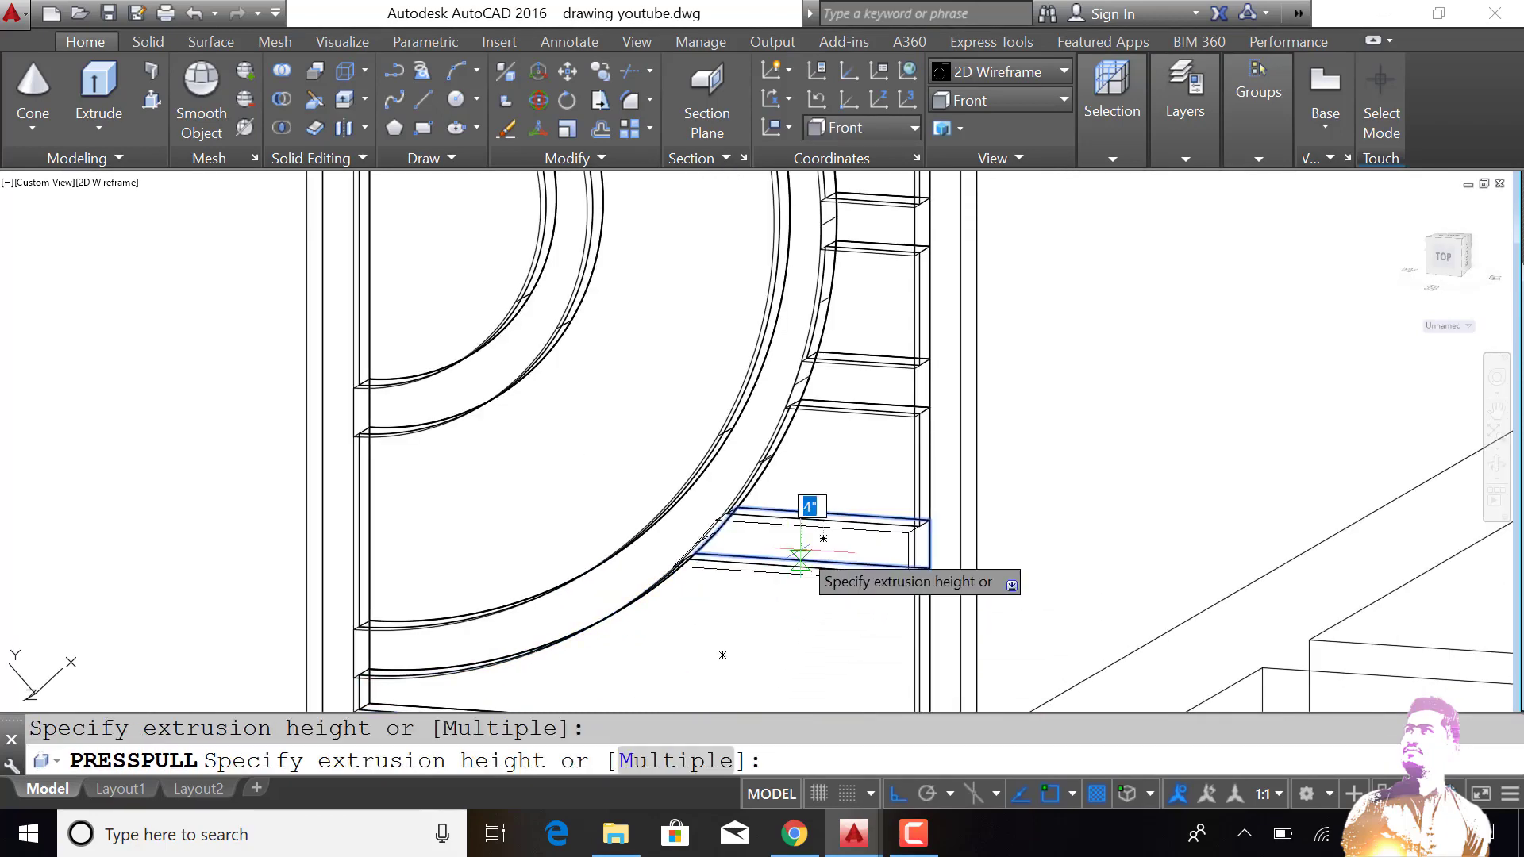
text(3)
key(Return)
scroll(596, 561, down, 4)
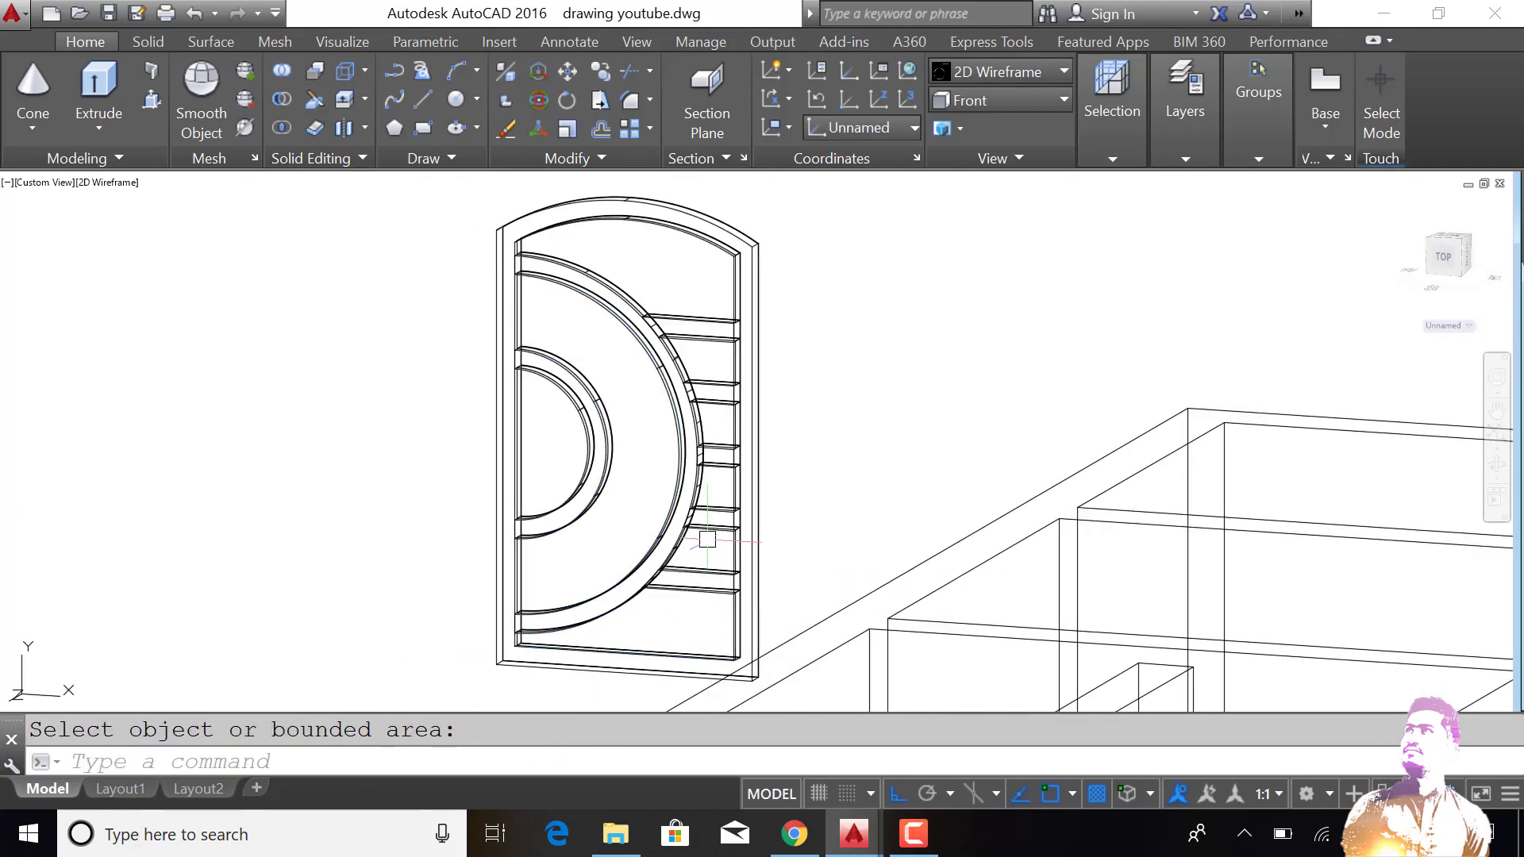
click(114, 184)
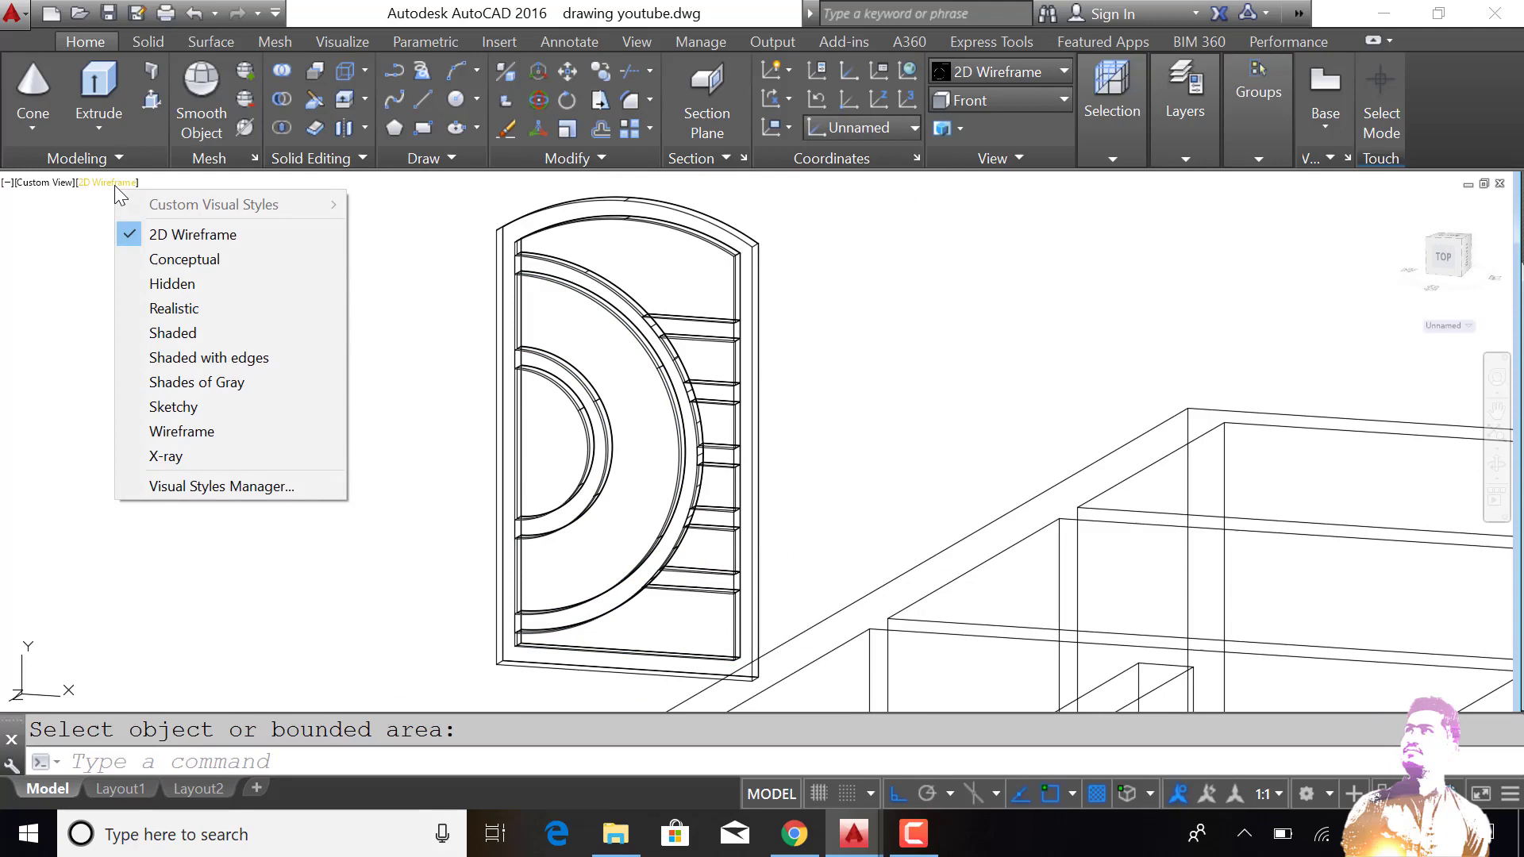
Step: Switch the viewport to the Shaded visual style
click(158, 331)
scroll(680, 513, down, 2)
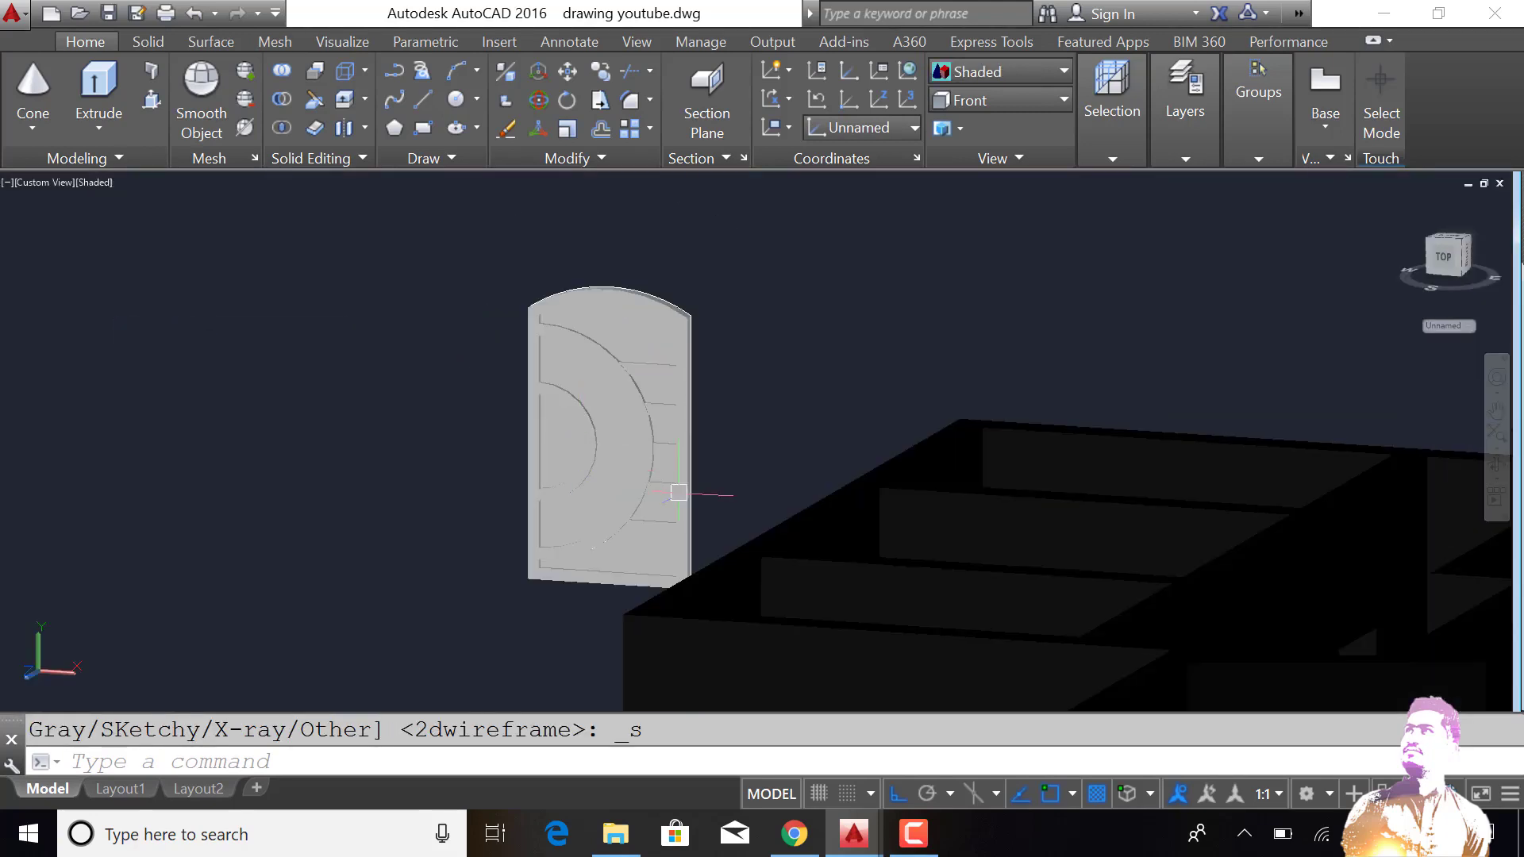
scroll(706, 513, up, 1)
Step: Apply the Copper - Satin material from the Materials Browser to the door's arc band
text(MA)
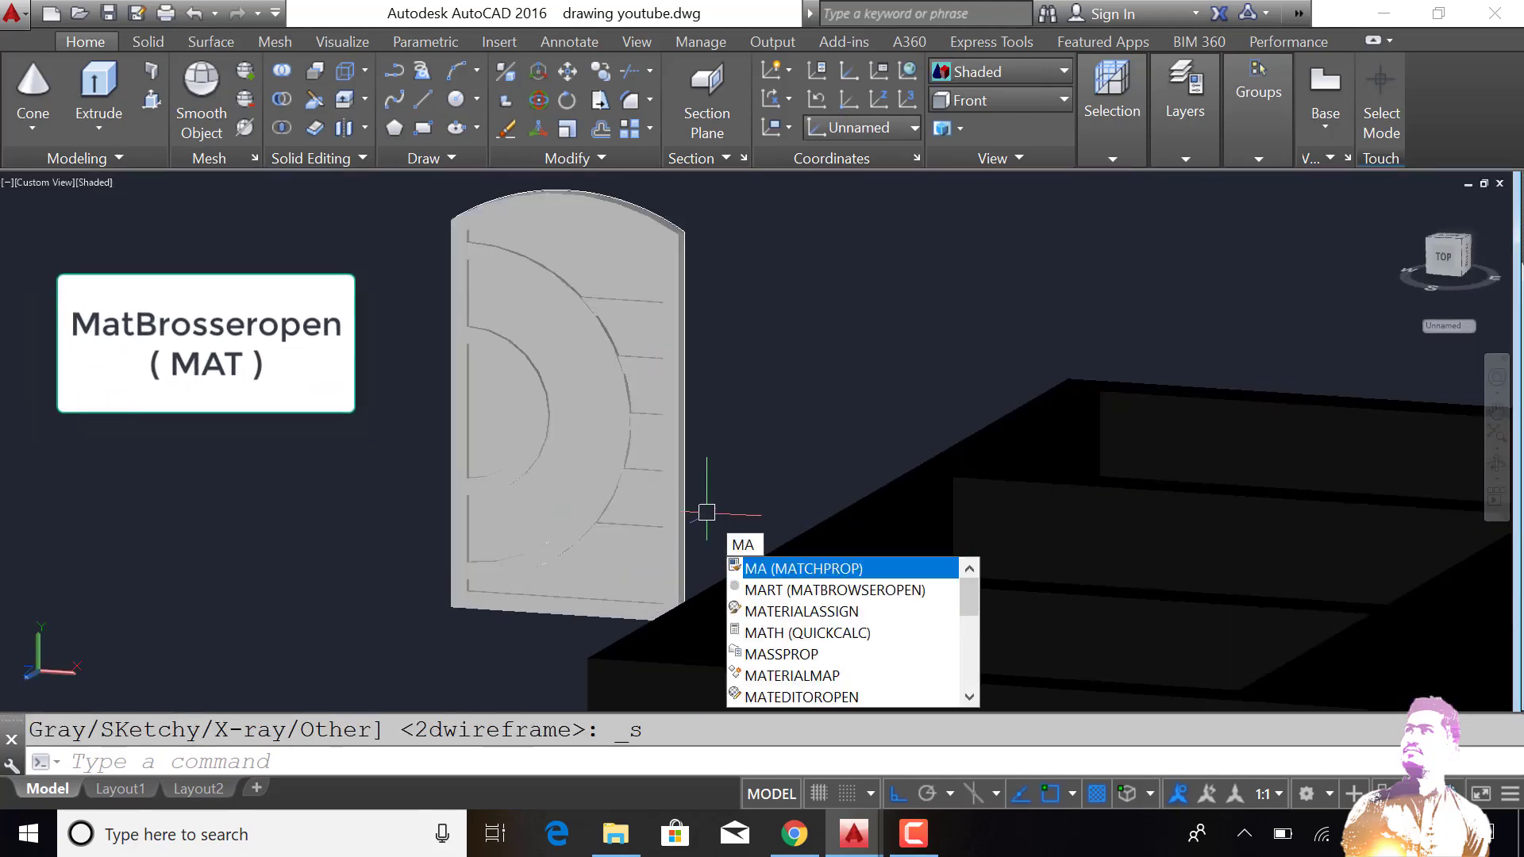
text(T)
key(Return)
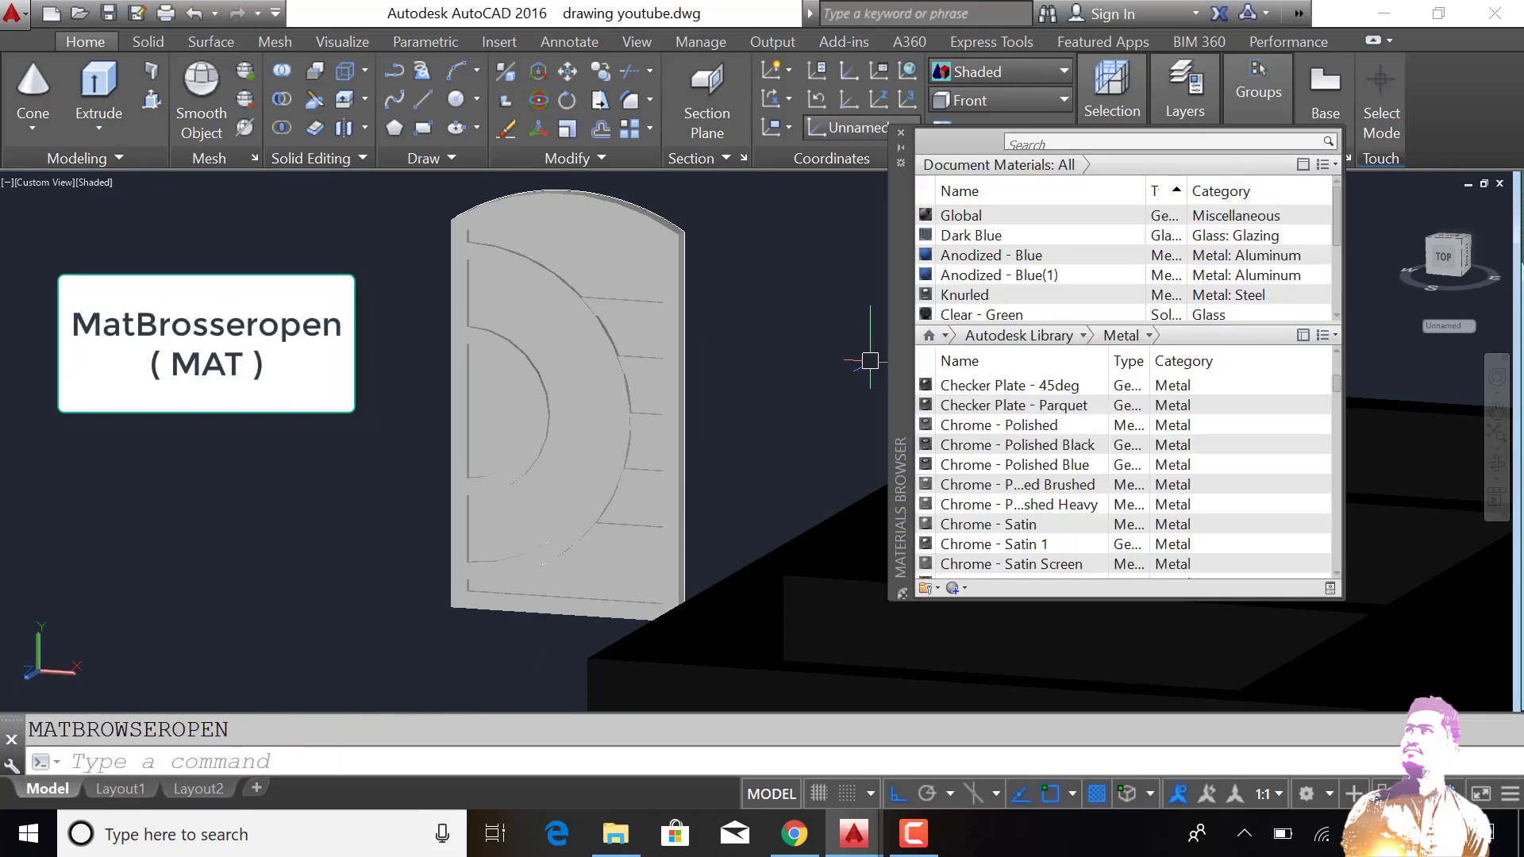
scroll(973, 449, down, 2)
scroll(969, 480, down, 1)
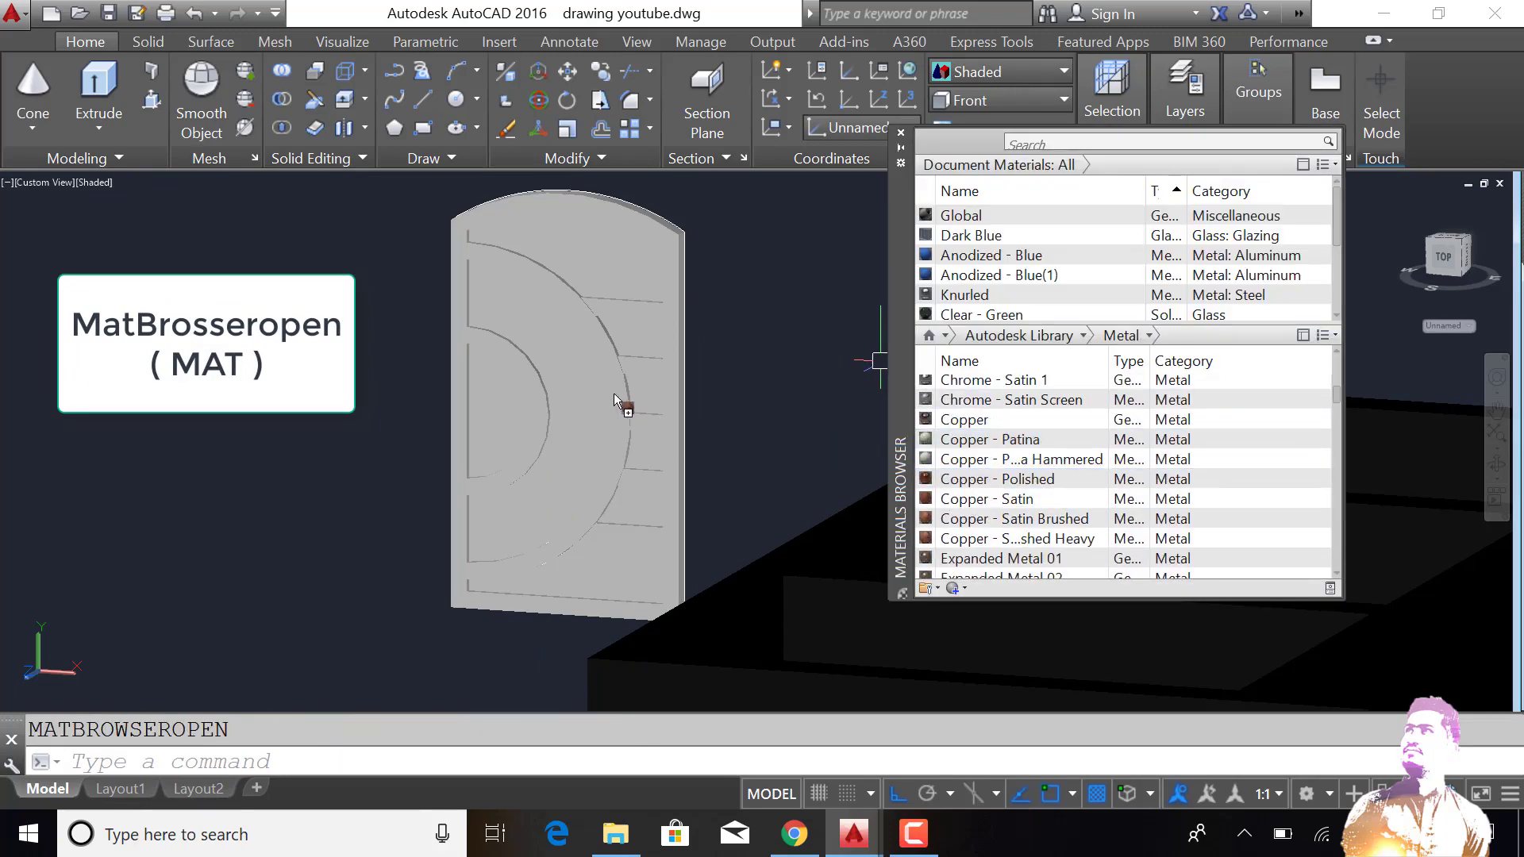
drag(615, 395, 584, 384)
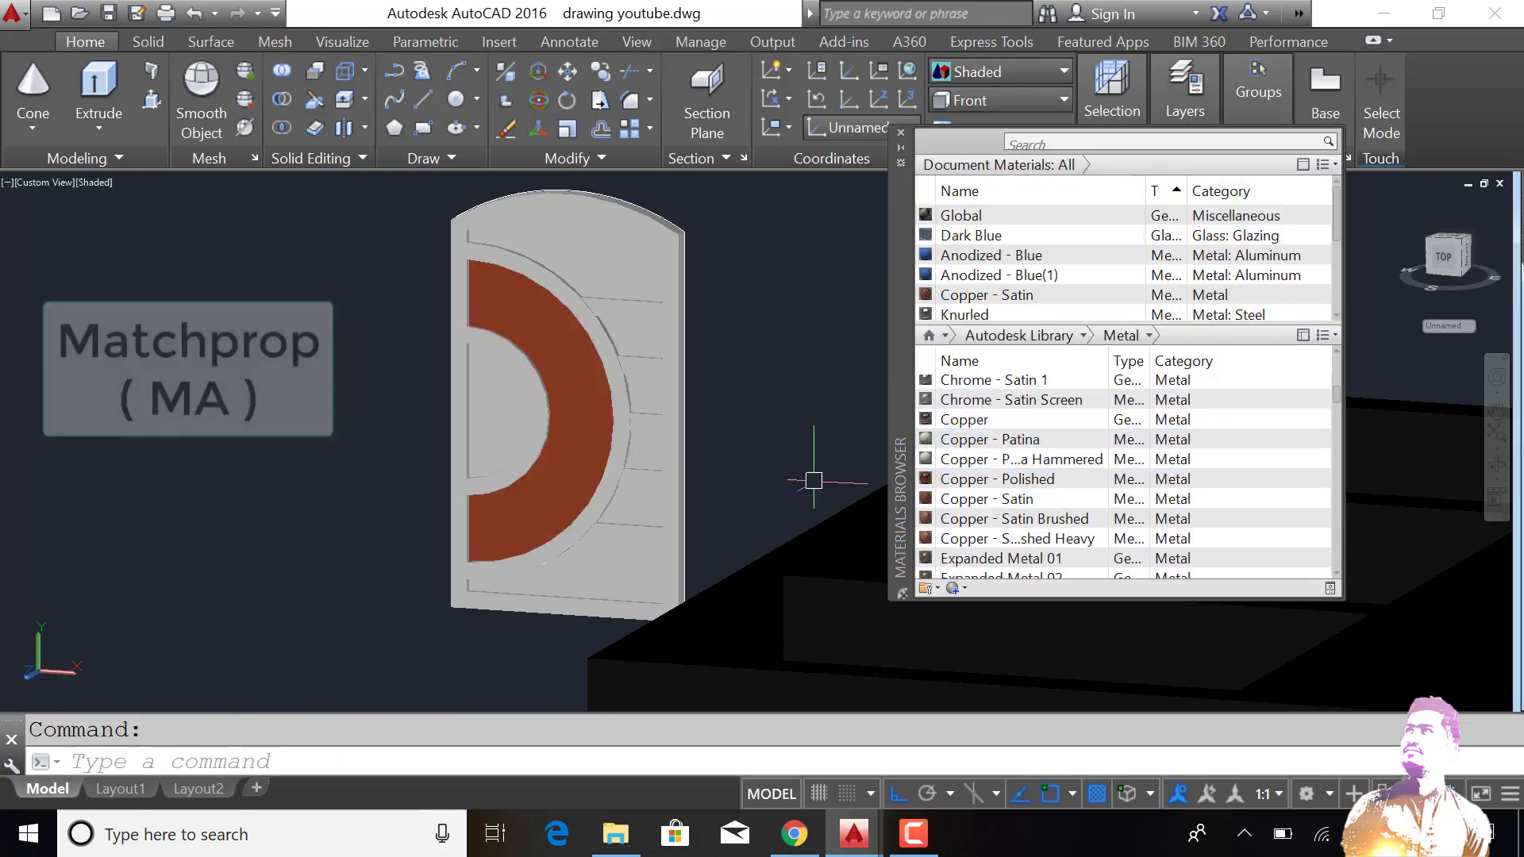
Step: Match the copper arc's material onto the inner half-disc, three door bands and bottom panel
text(MA)
key(Return)
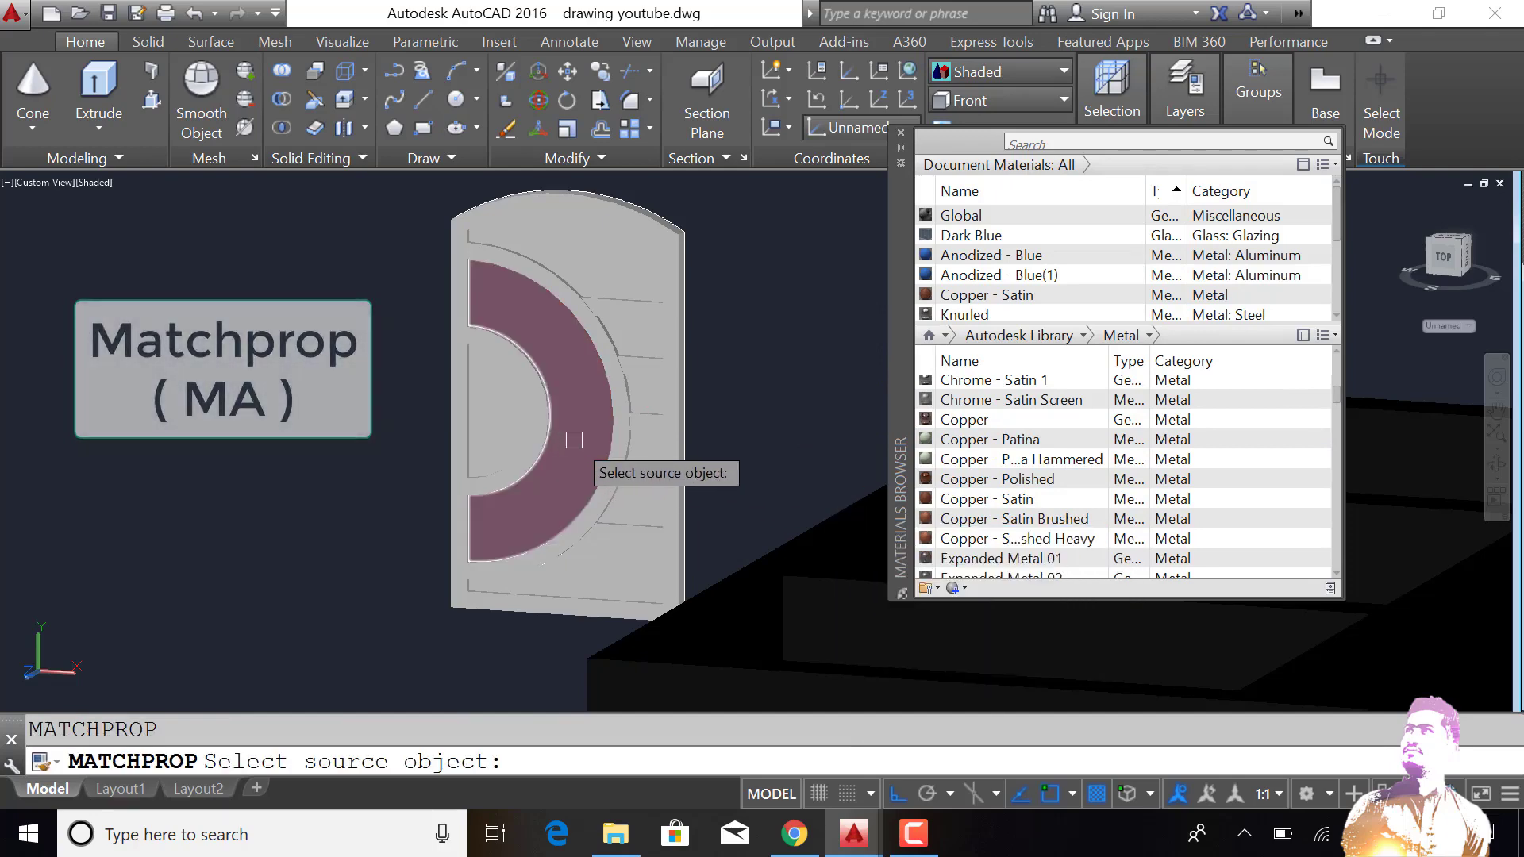
click(574, 440)
click(492, 405)
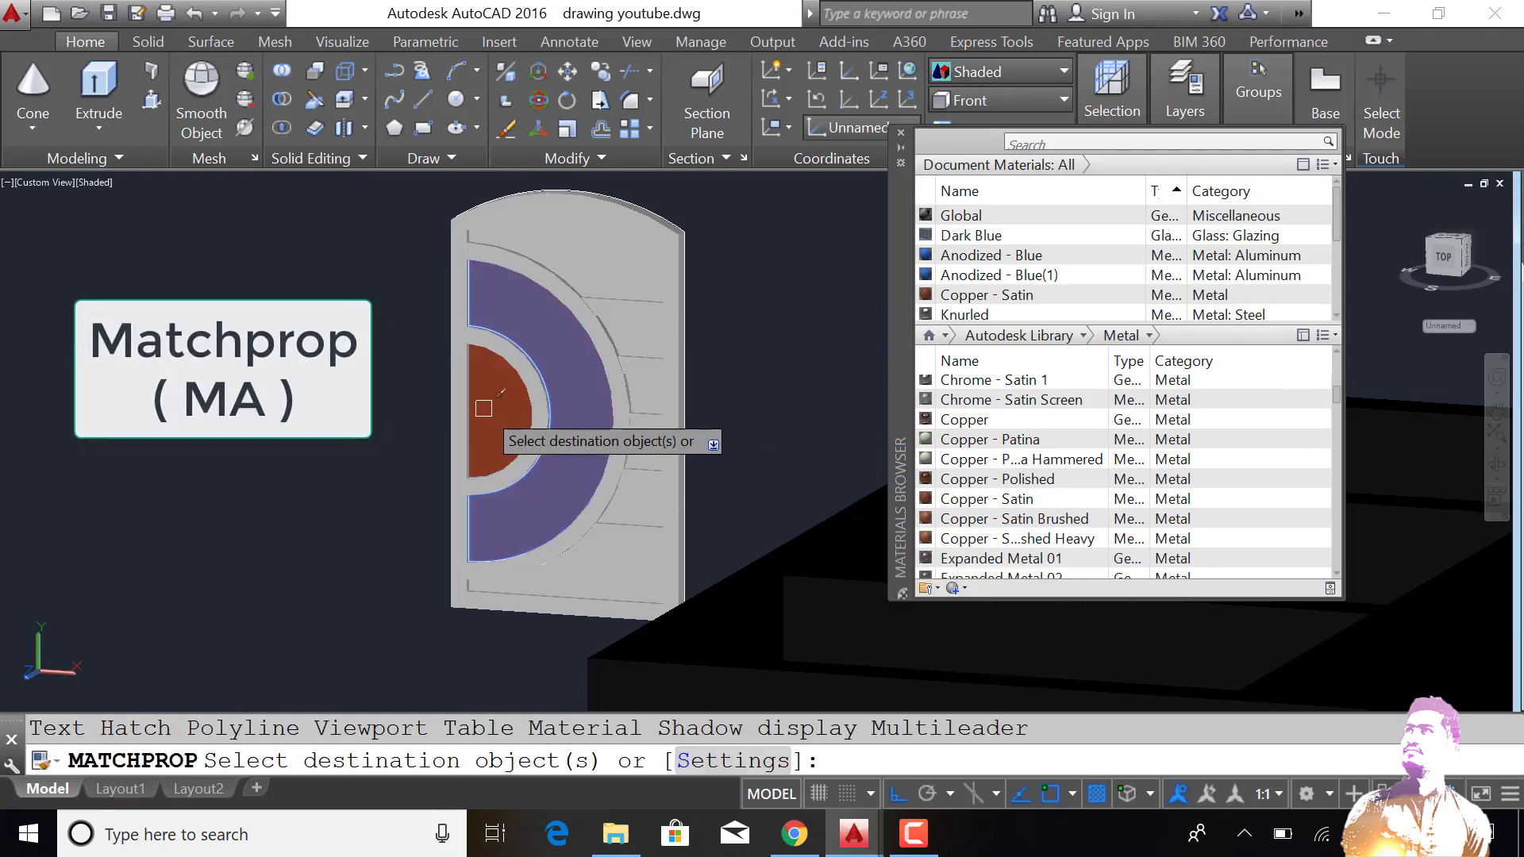
click(585, 289)
click(633, 337)
click(644, 384)
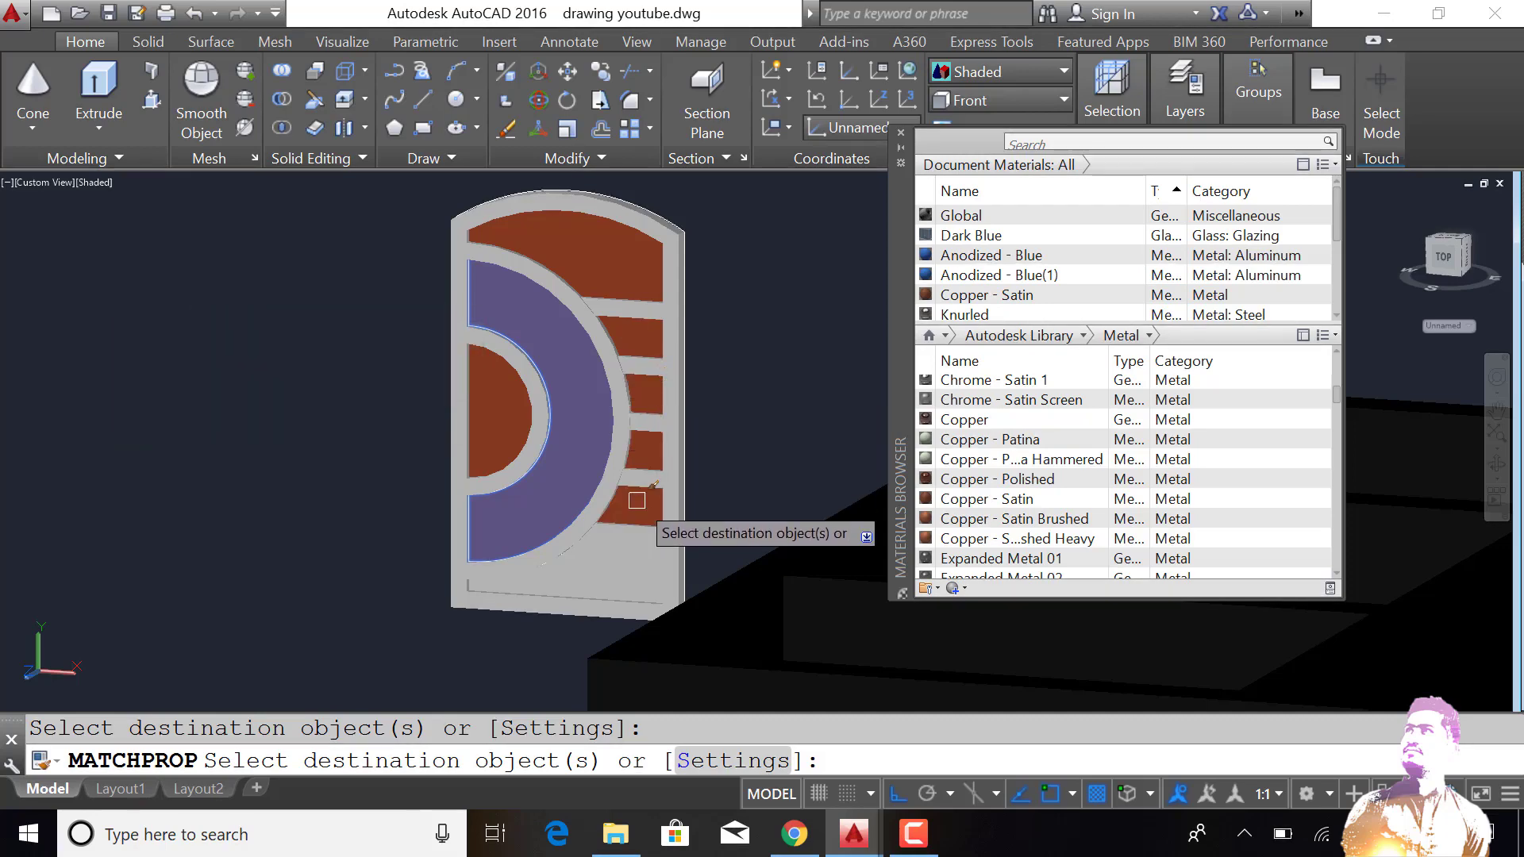
click(629, 549)
key(Return)
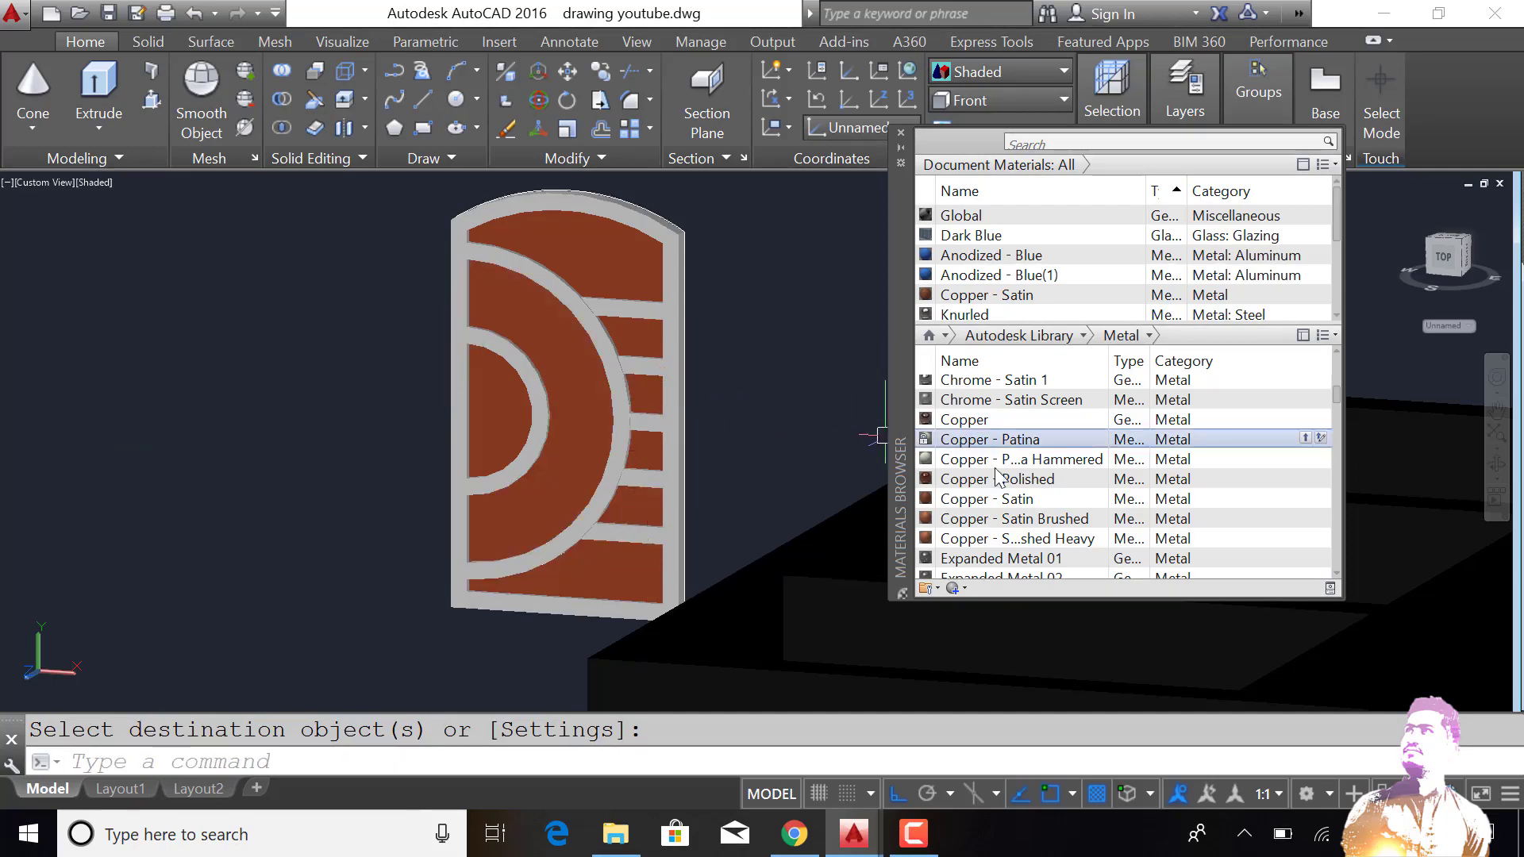
Step: Give the door frame the Expanded Metal 04 material
scroll(998, 474, down, 1)
scroll(961, 516, down, 1)
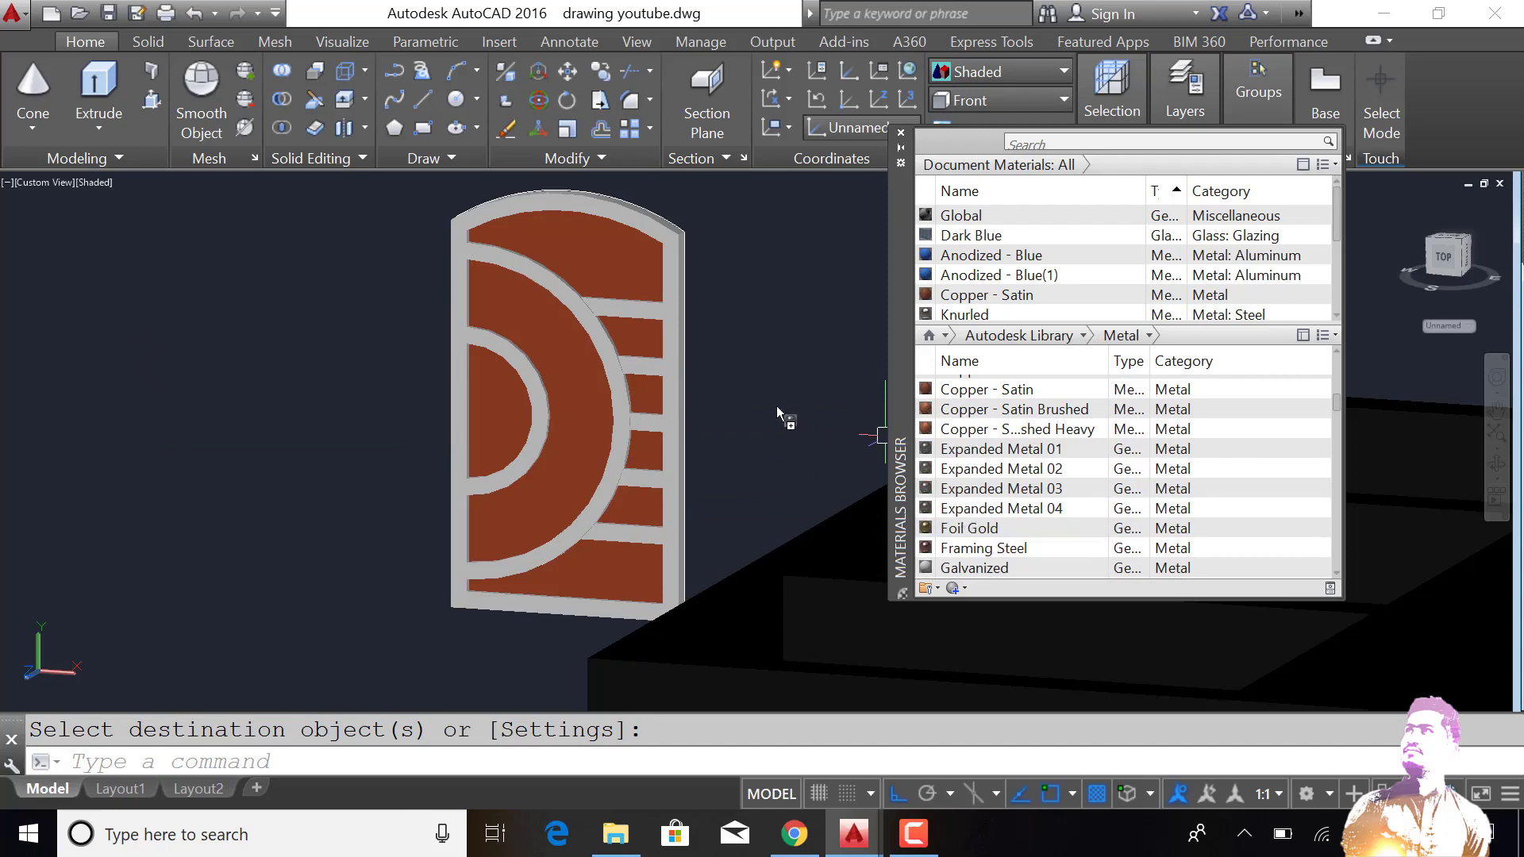
click(678, 378)
key(Return)
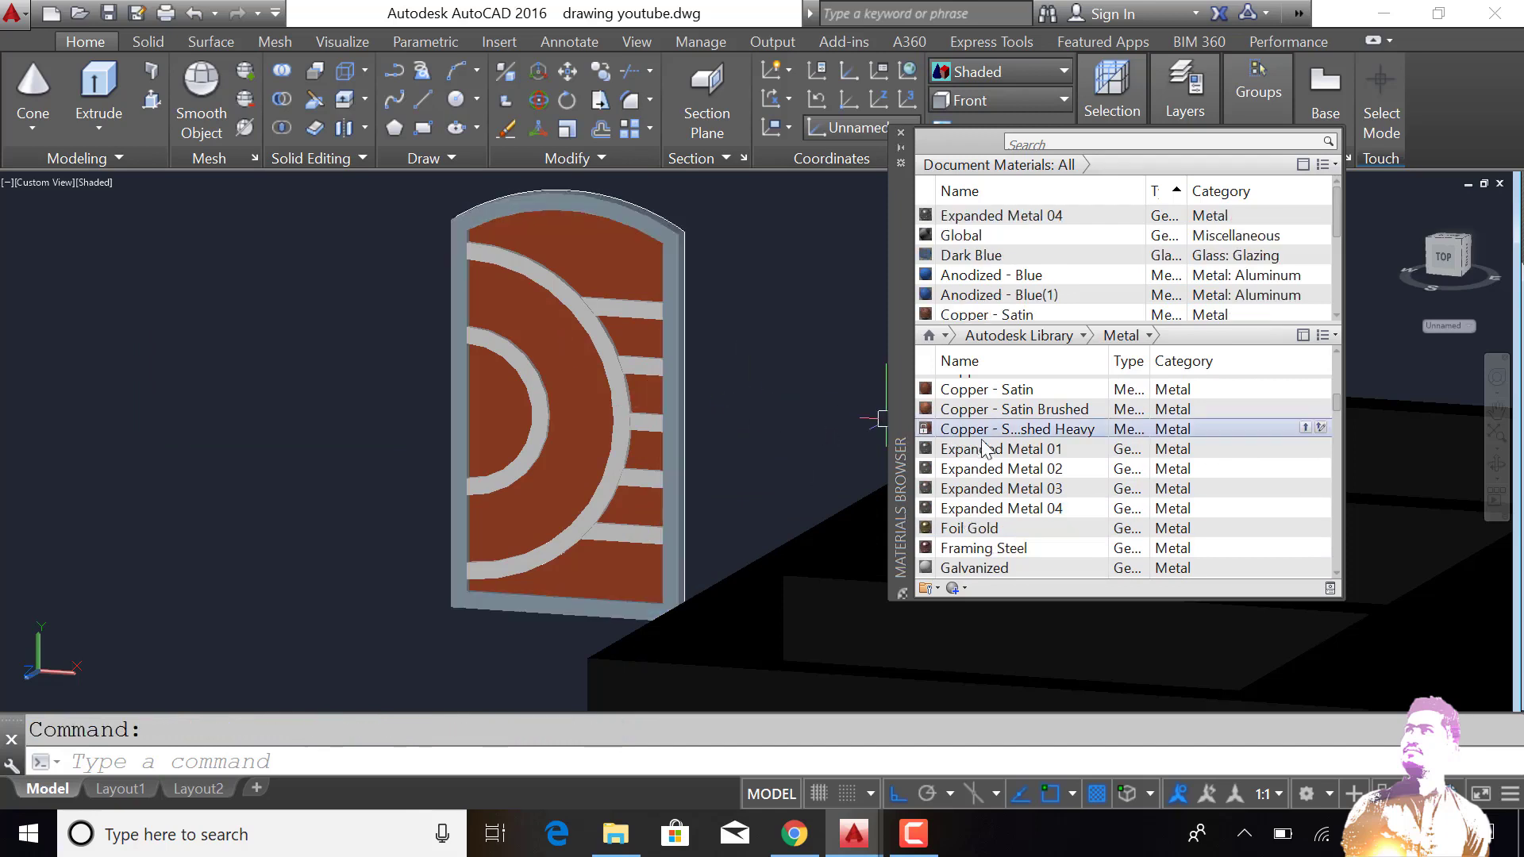
Step: Apply Metal 1600F Hot from the Materials Browser to one door bar
scroll(691, 501, up, 3)
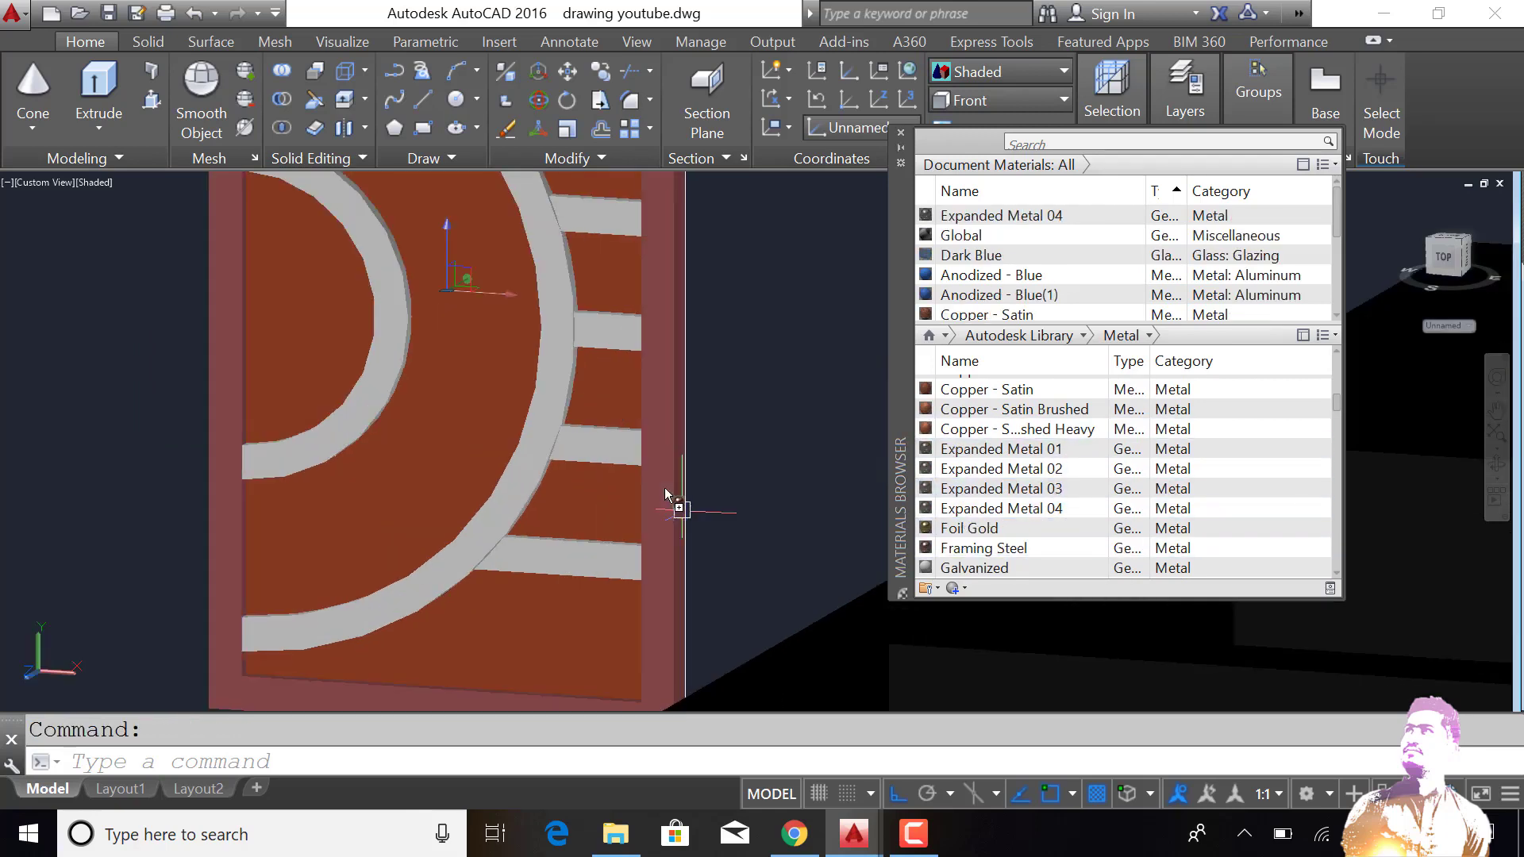
scroll(1070, 520, down, 1)
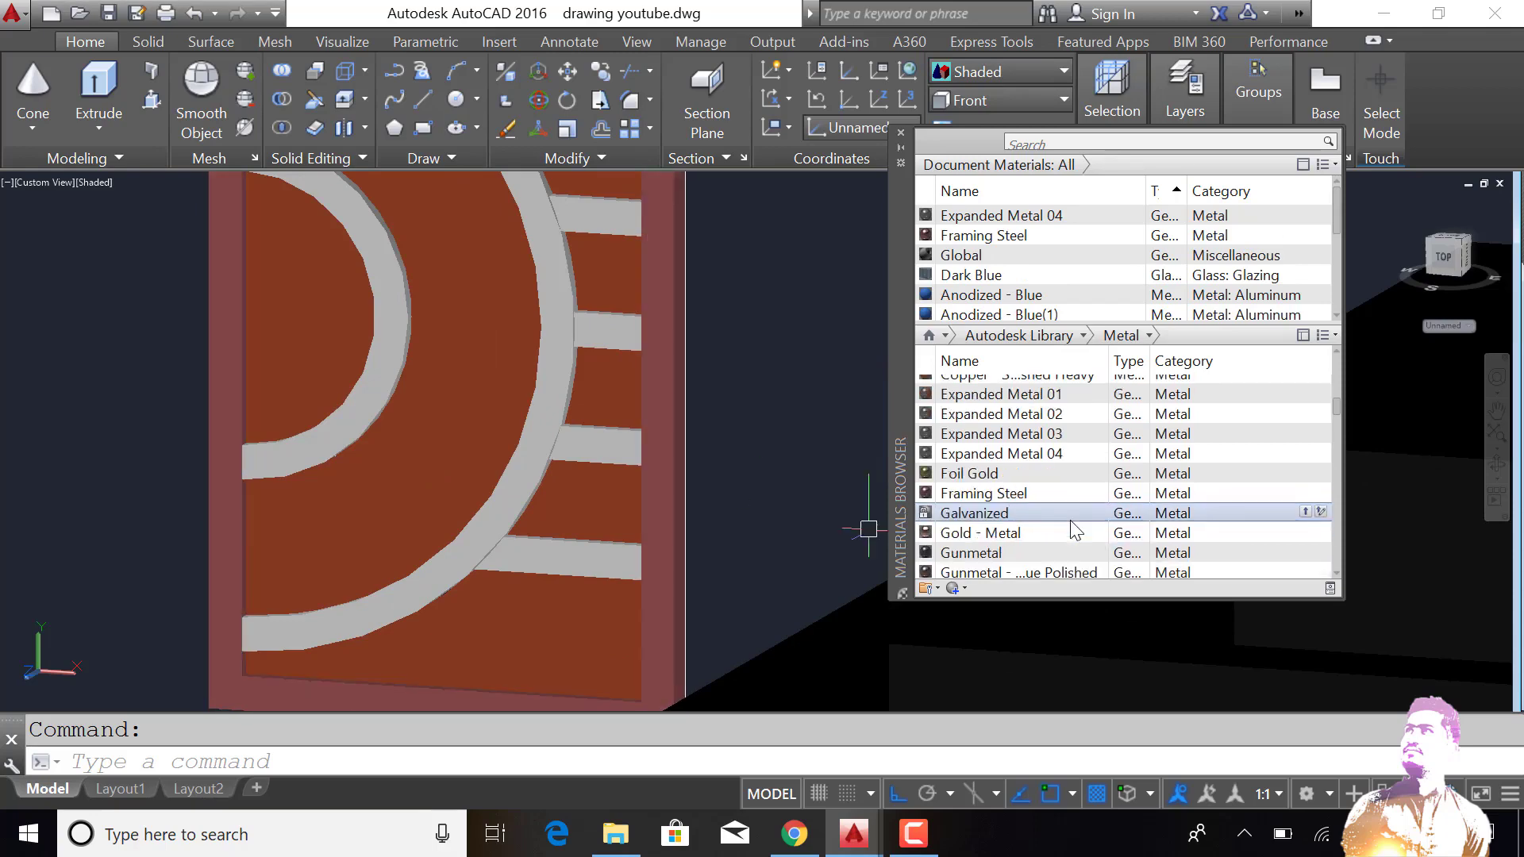
scroll(1071, 521, down, 1)
scroll(1070, 521, down, 2)
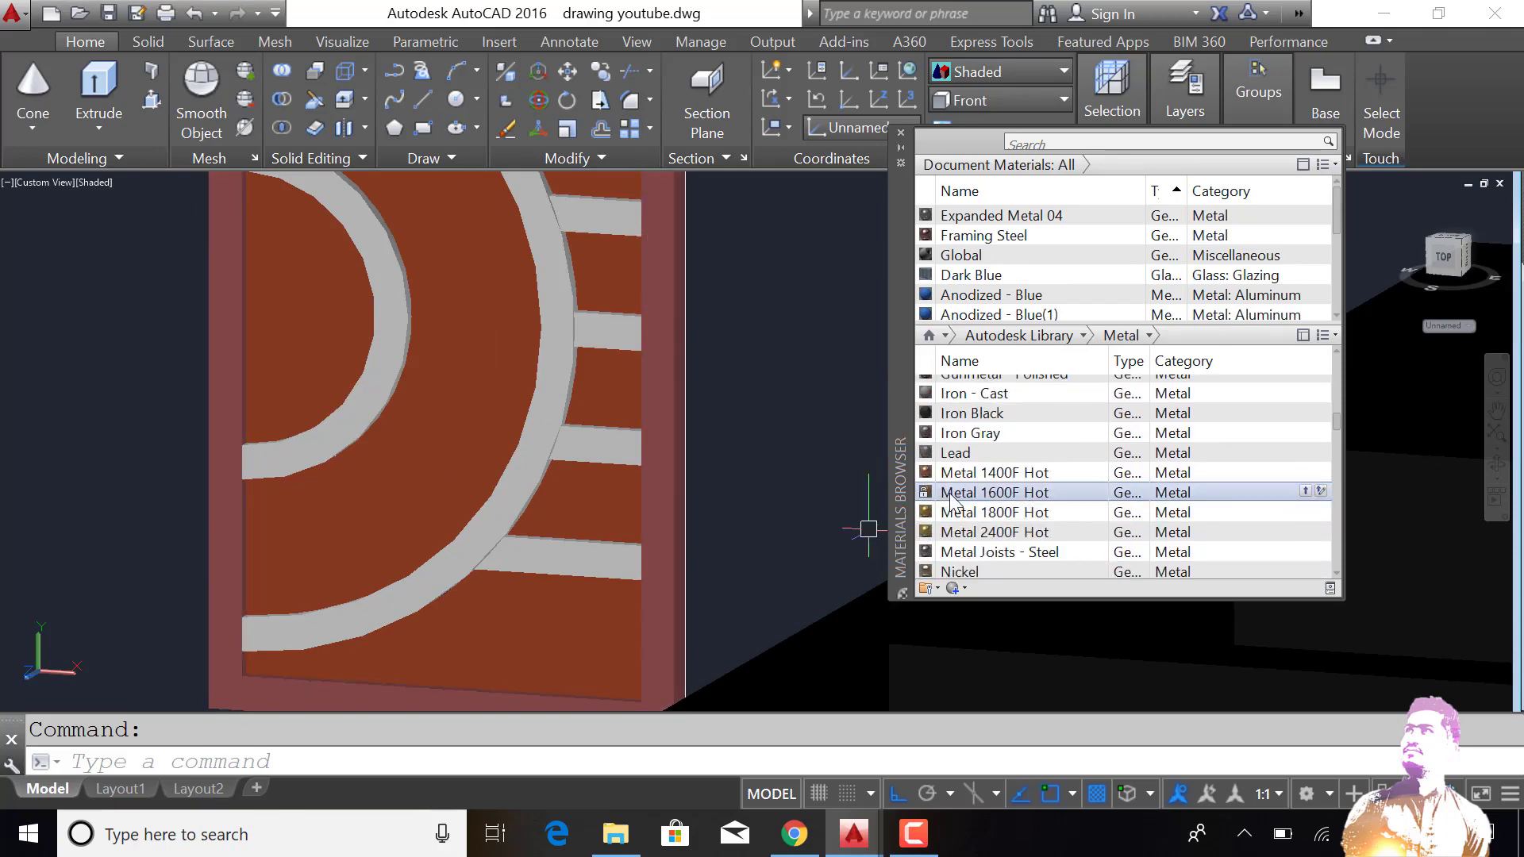
drag(551, 436, 551, 435)
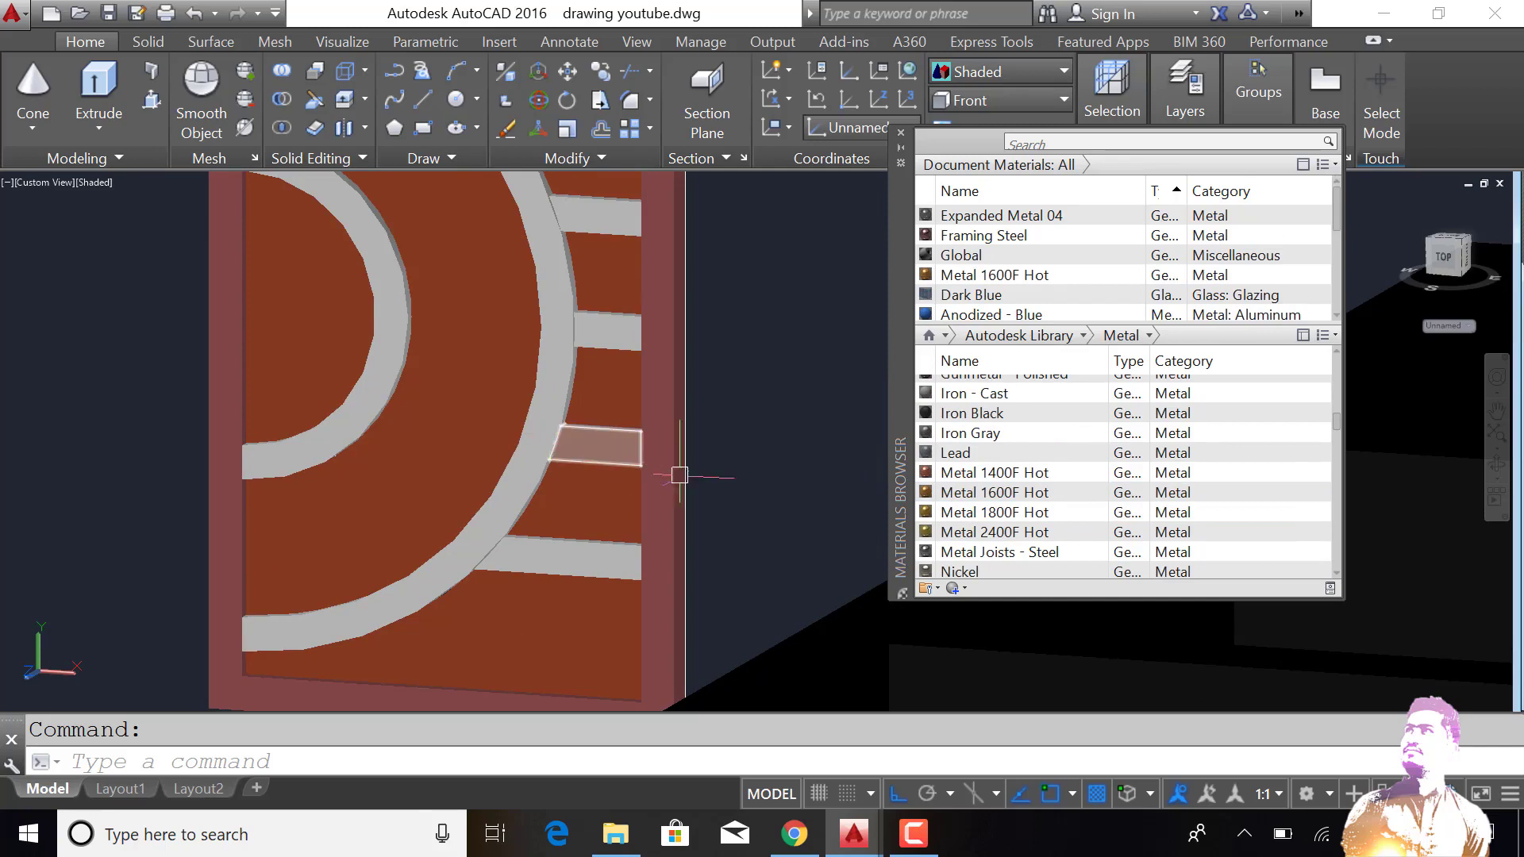
Step: Match the large and inner arcs to the orange Metal 1600F Hot bar with MA
text(ma)
key(Return)
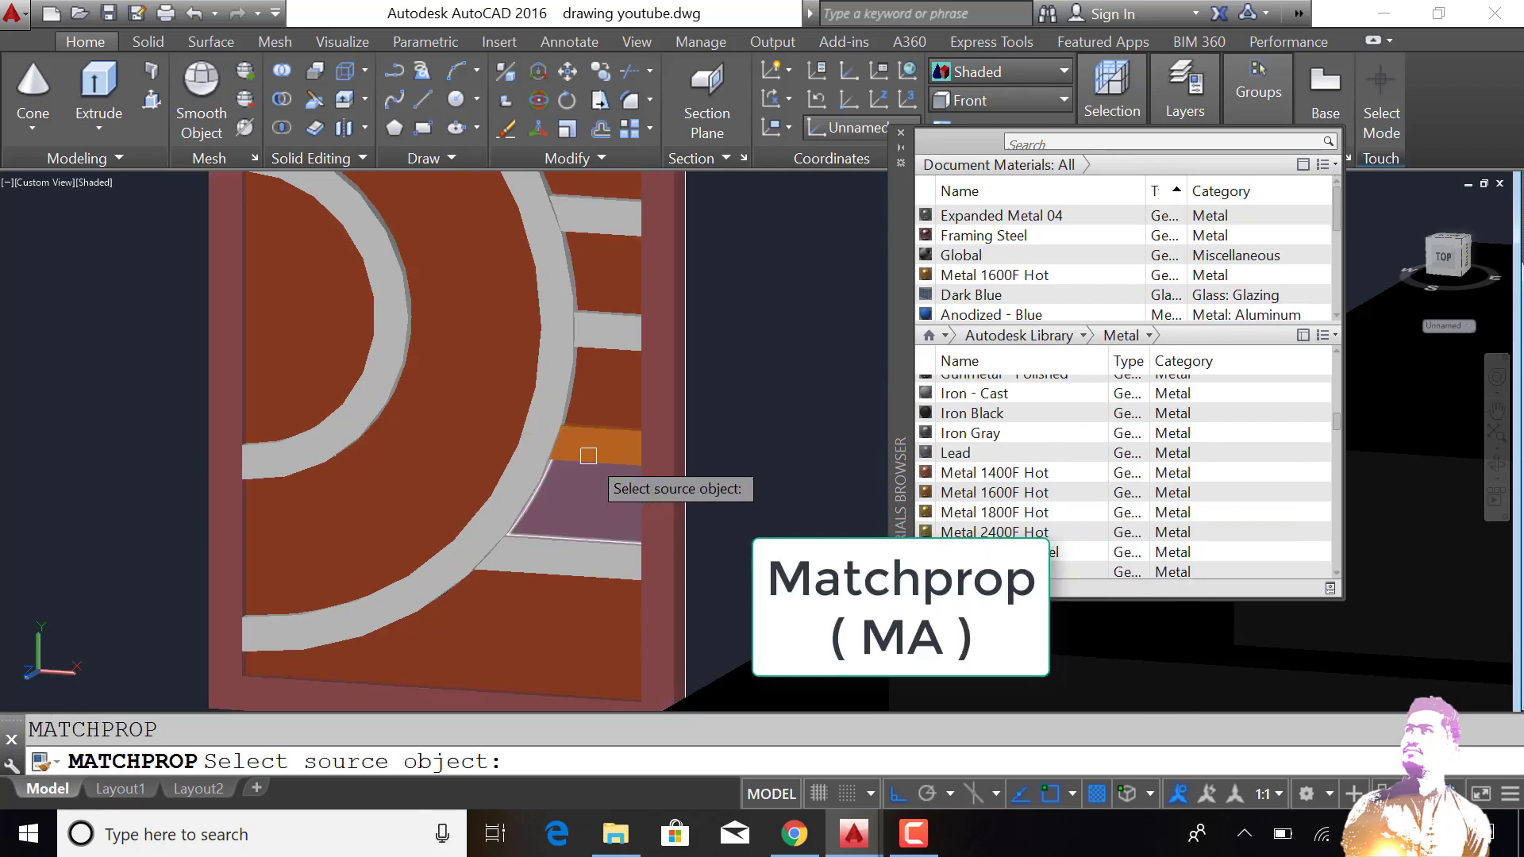
click(593, 449)
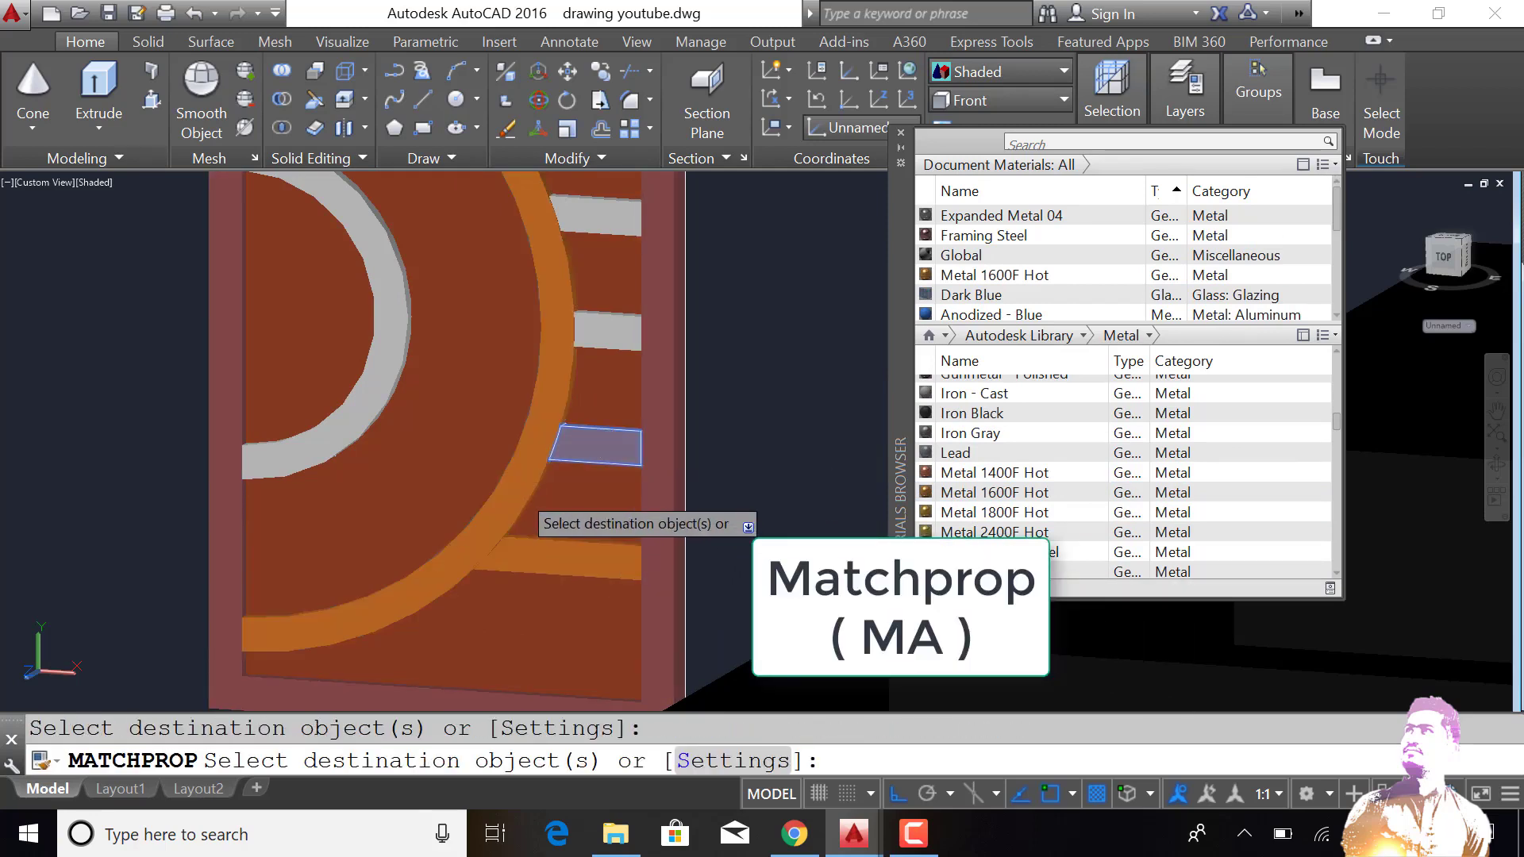
click(512, 476)
click(351, 395)
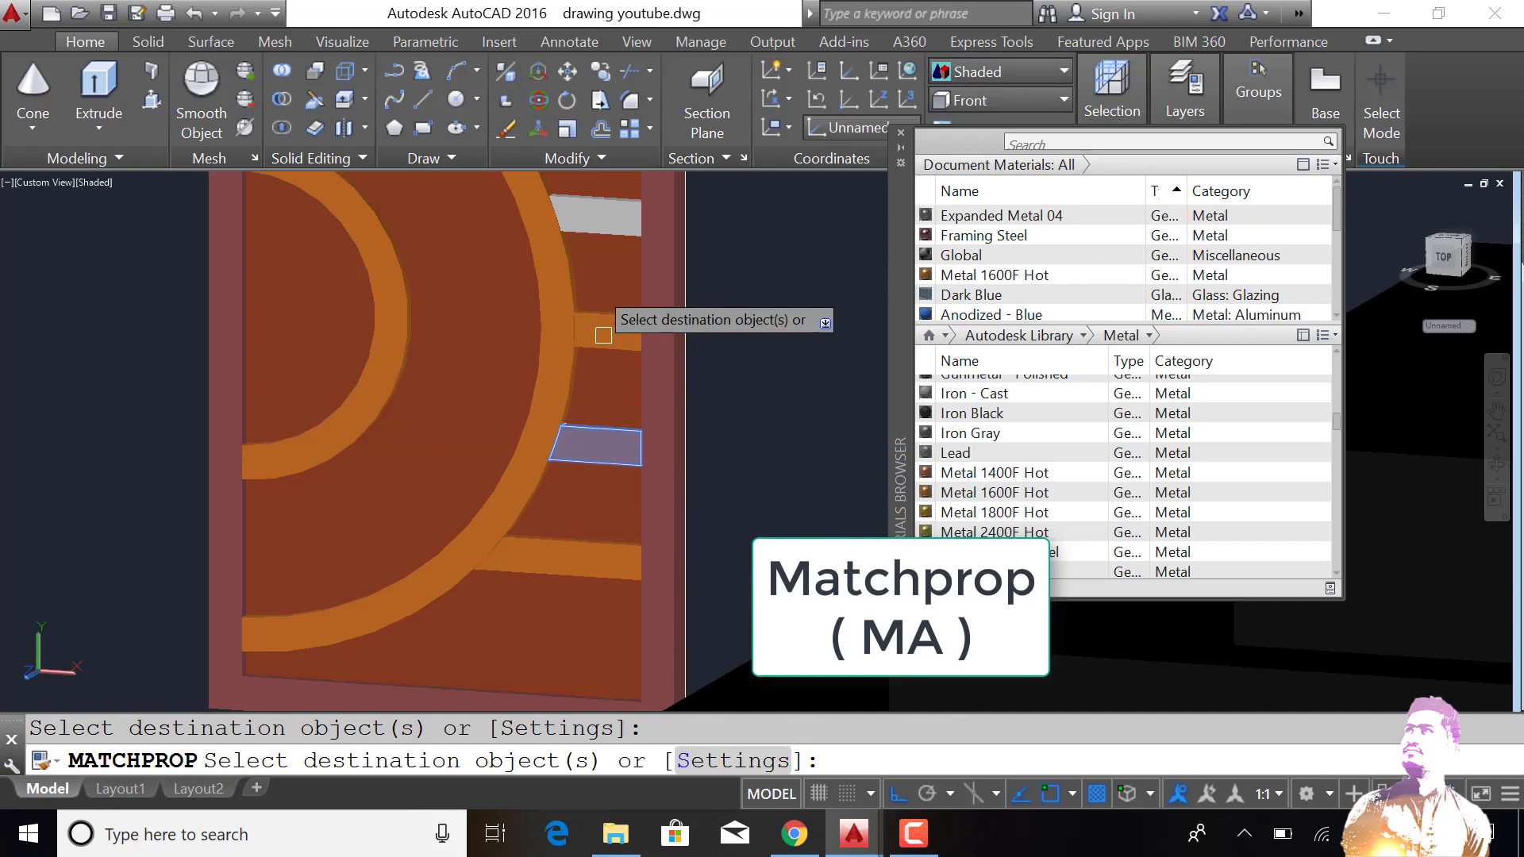
scroll(611, 319, down, 4)
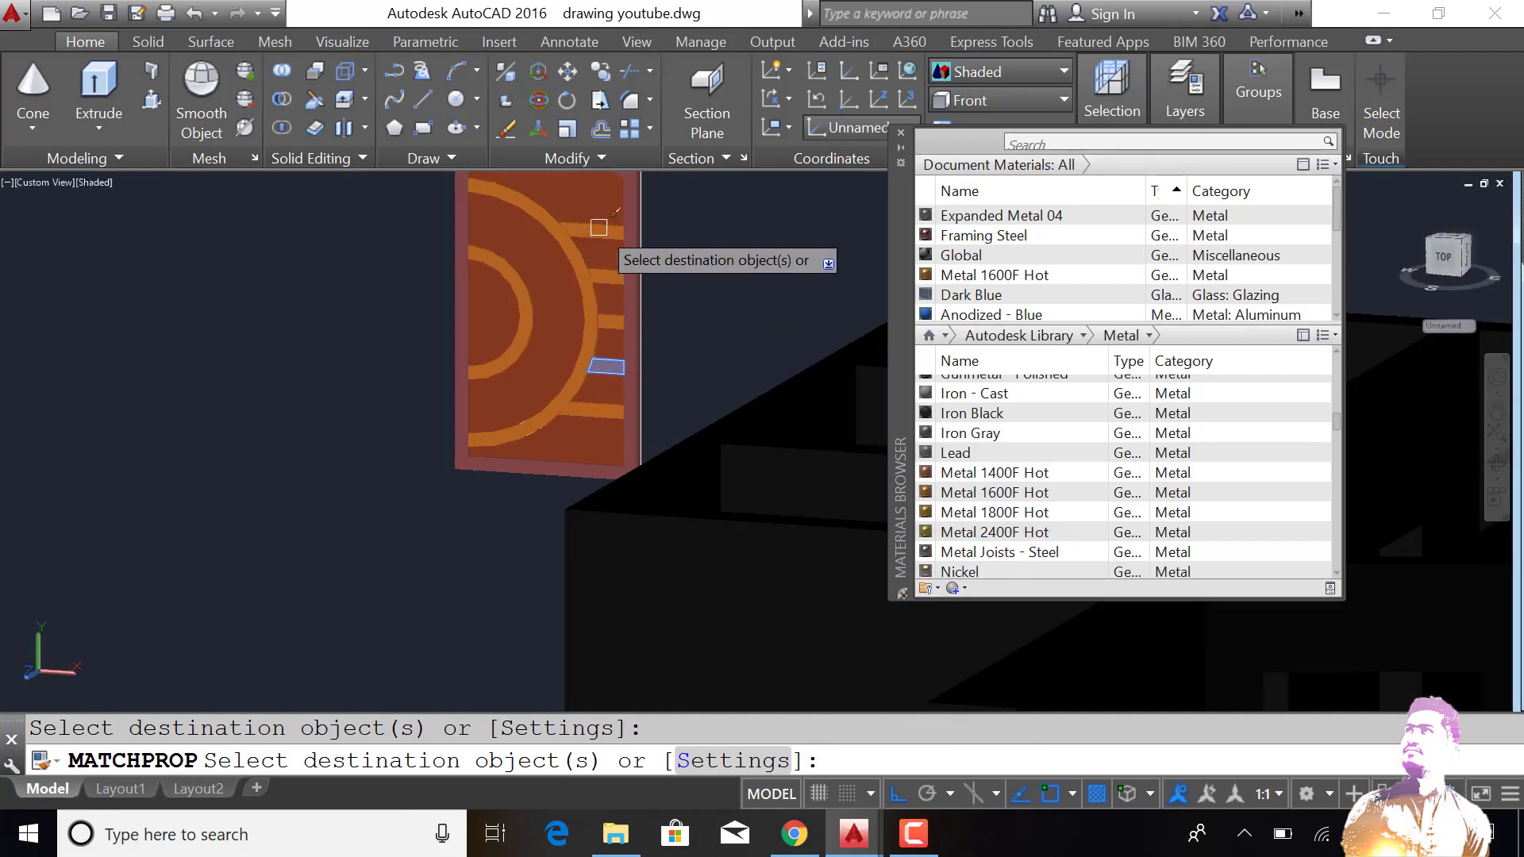
key(Return)
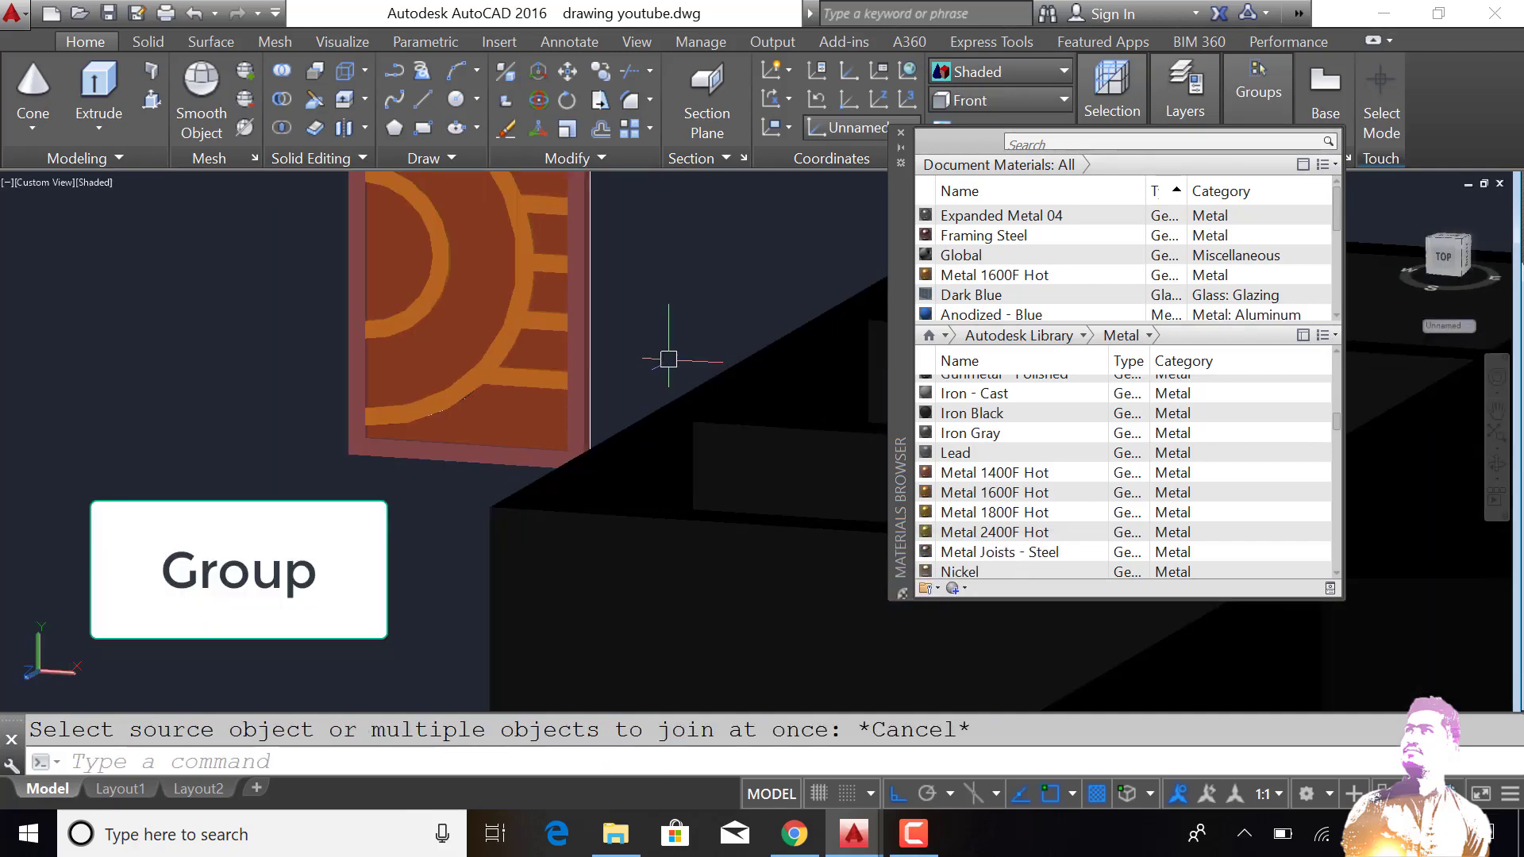
Step: Group the door panel, arcs, bars, frame and large orange arc into one object
text(group)
key(Return)
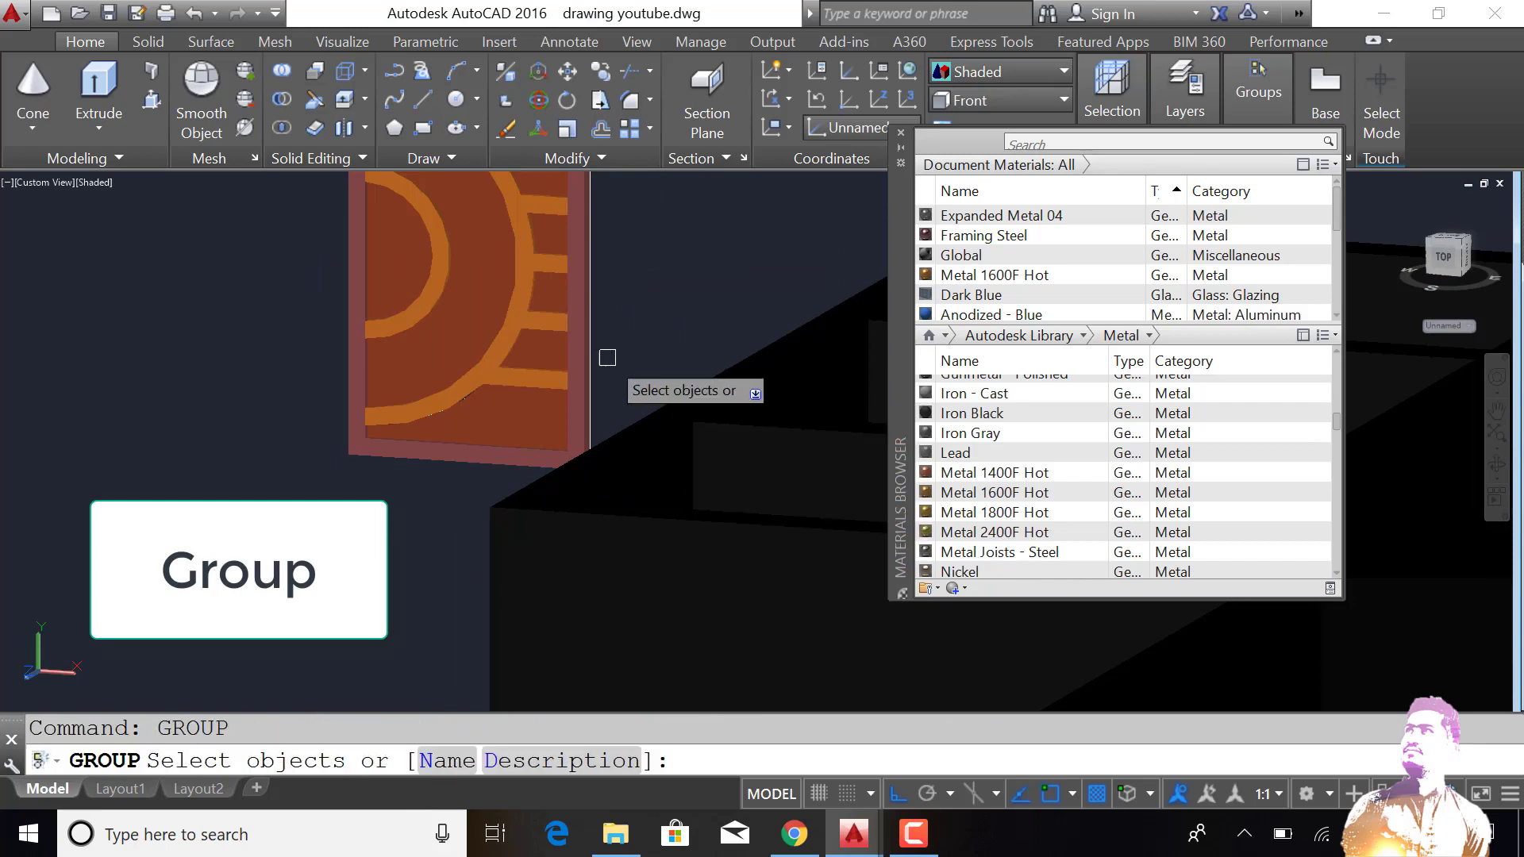
click(528, 418)
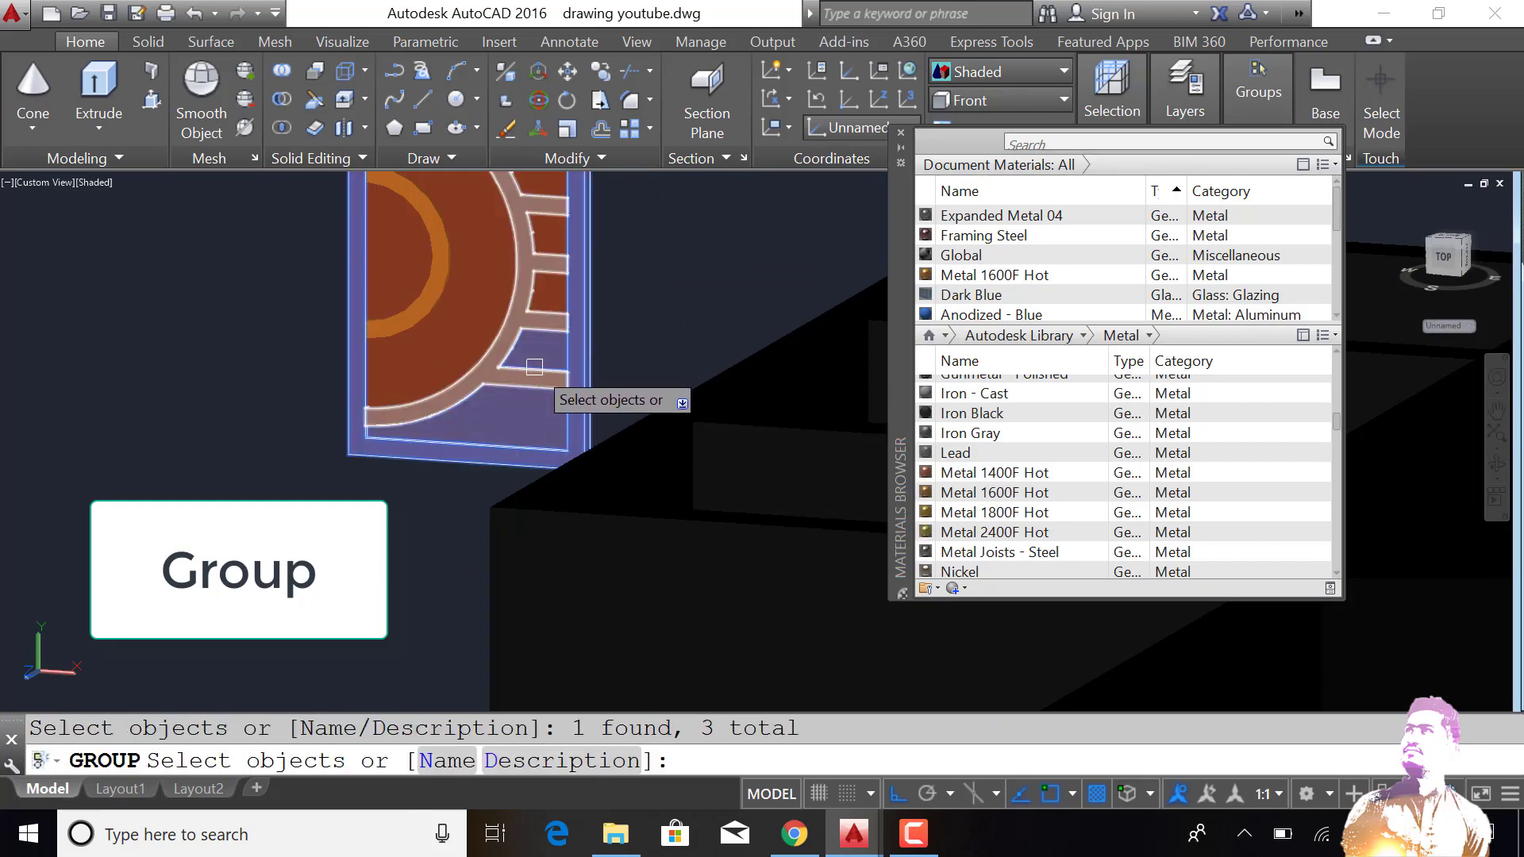
click(534, 367)
click(551, 226)
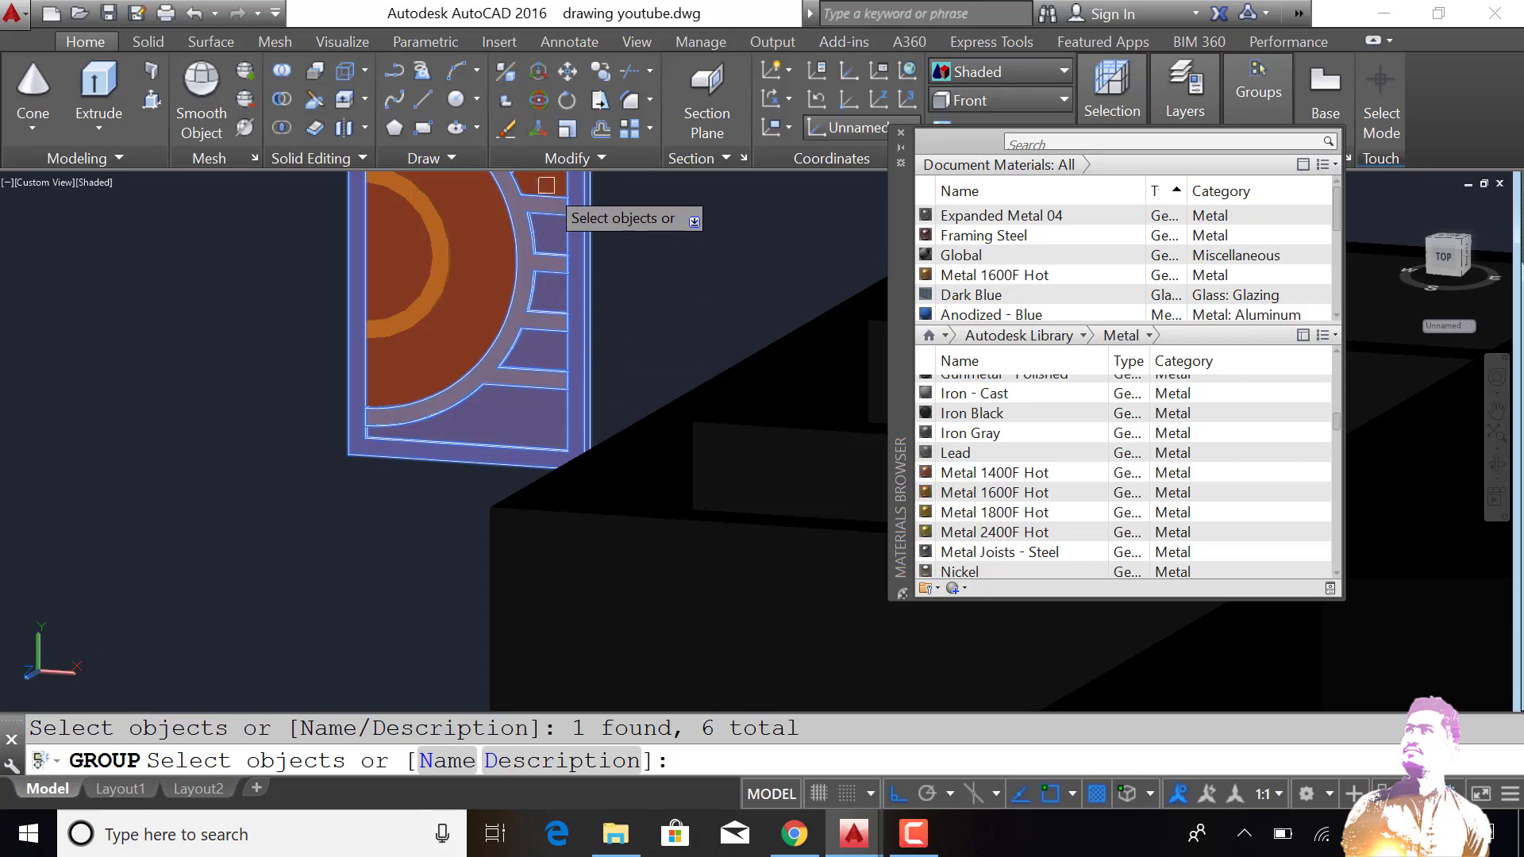
click(559, 262)
scroll(567, 278, down, 2)
scroll(552, 230, down, 2)
click(542, 269)
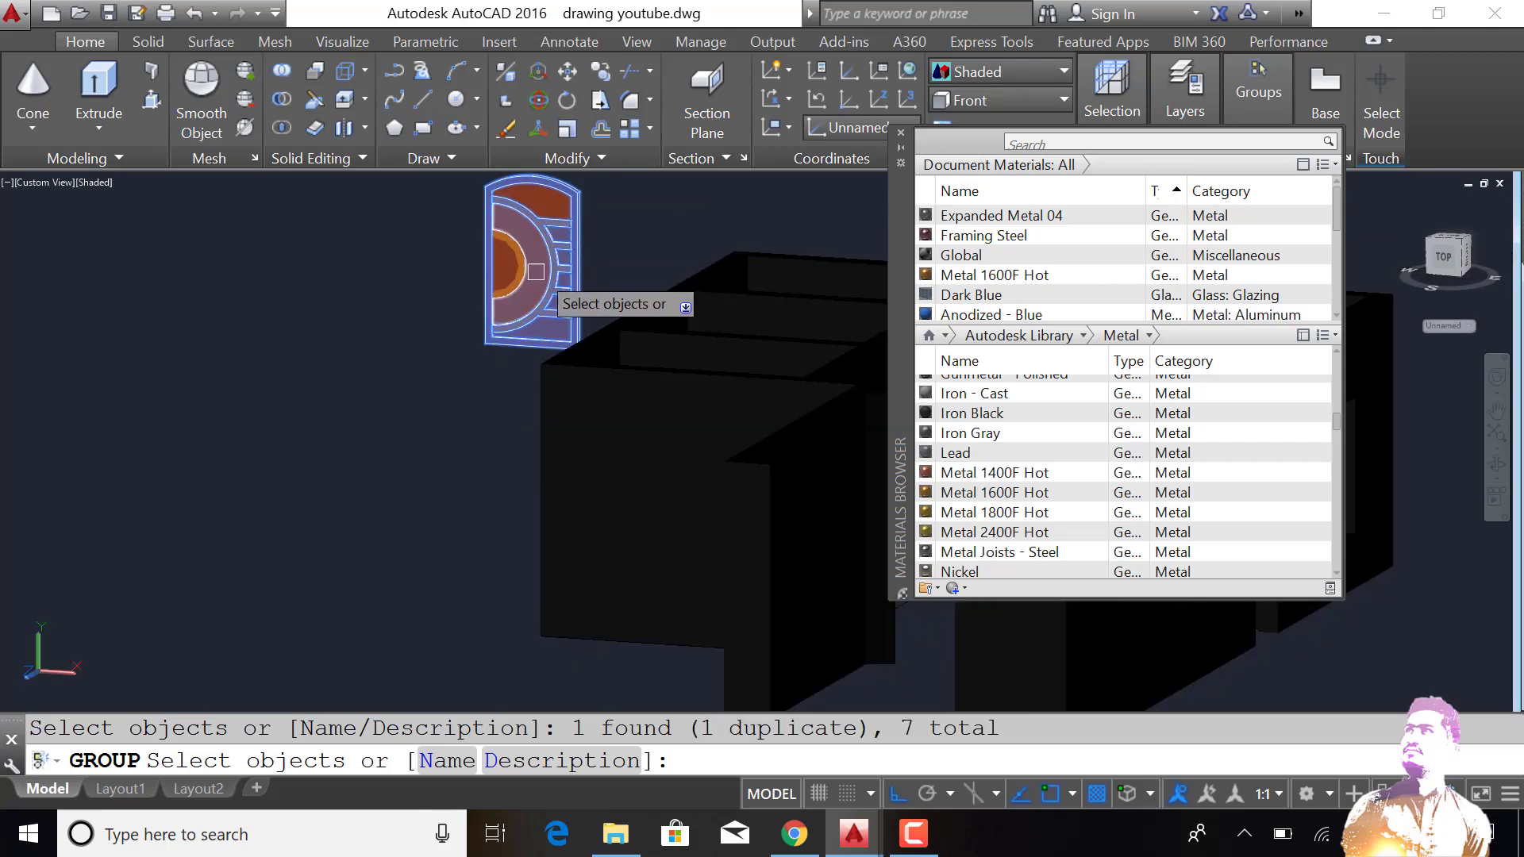
scroll(532, 267, up, 2)
click(482, 266)
click(500, 279)
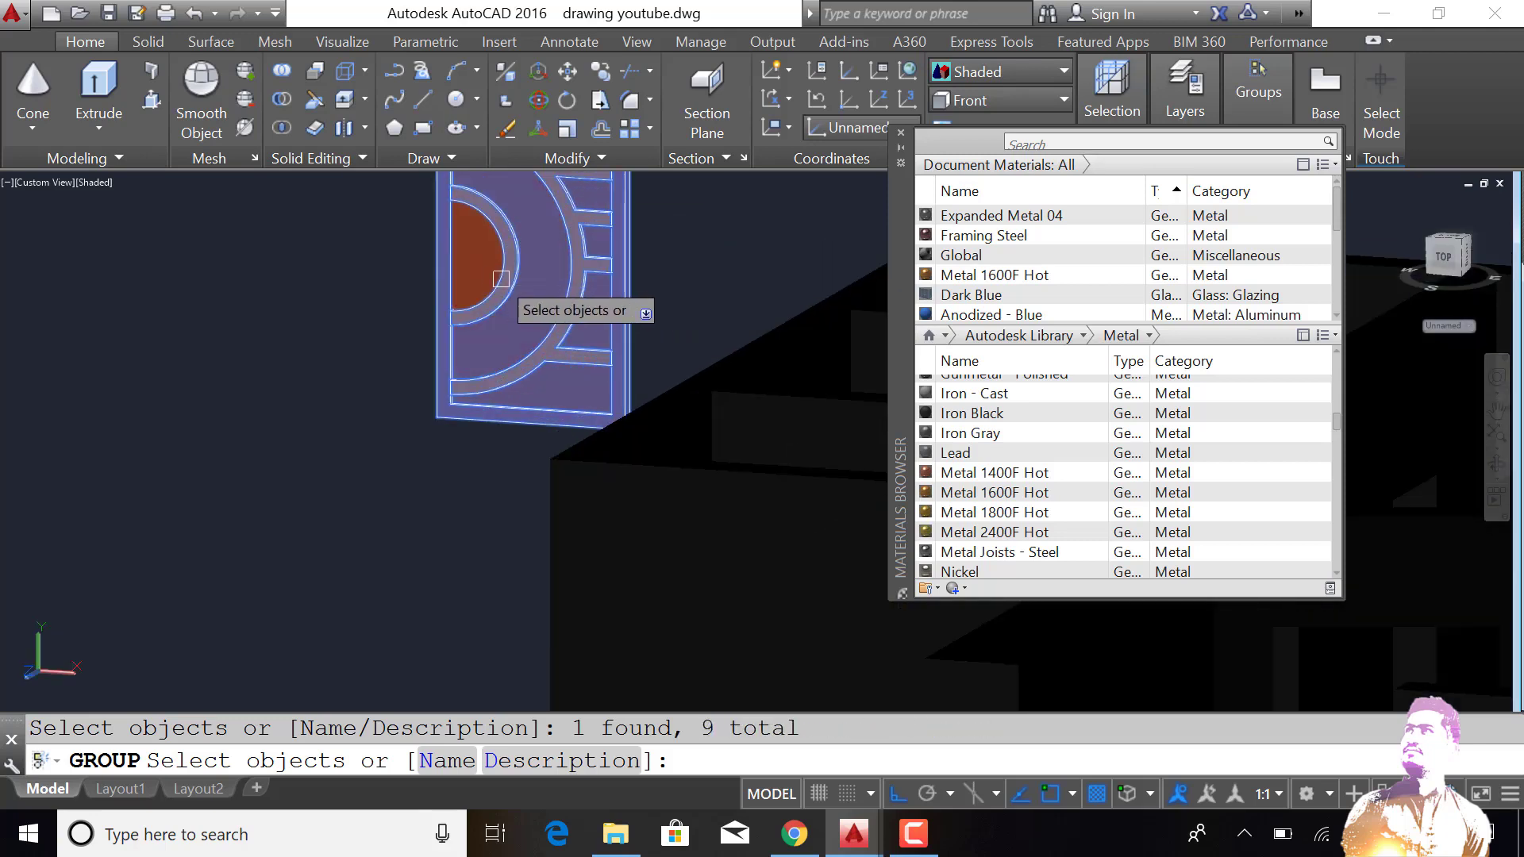
scroll(501, 303, down, 3)
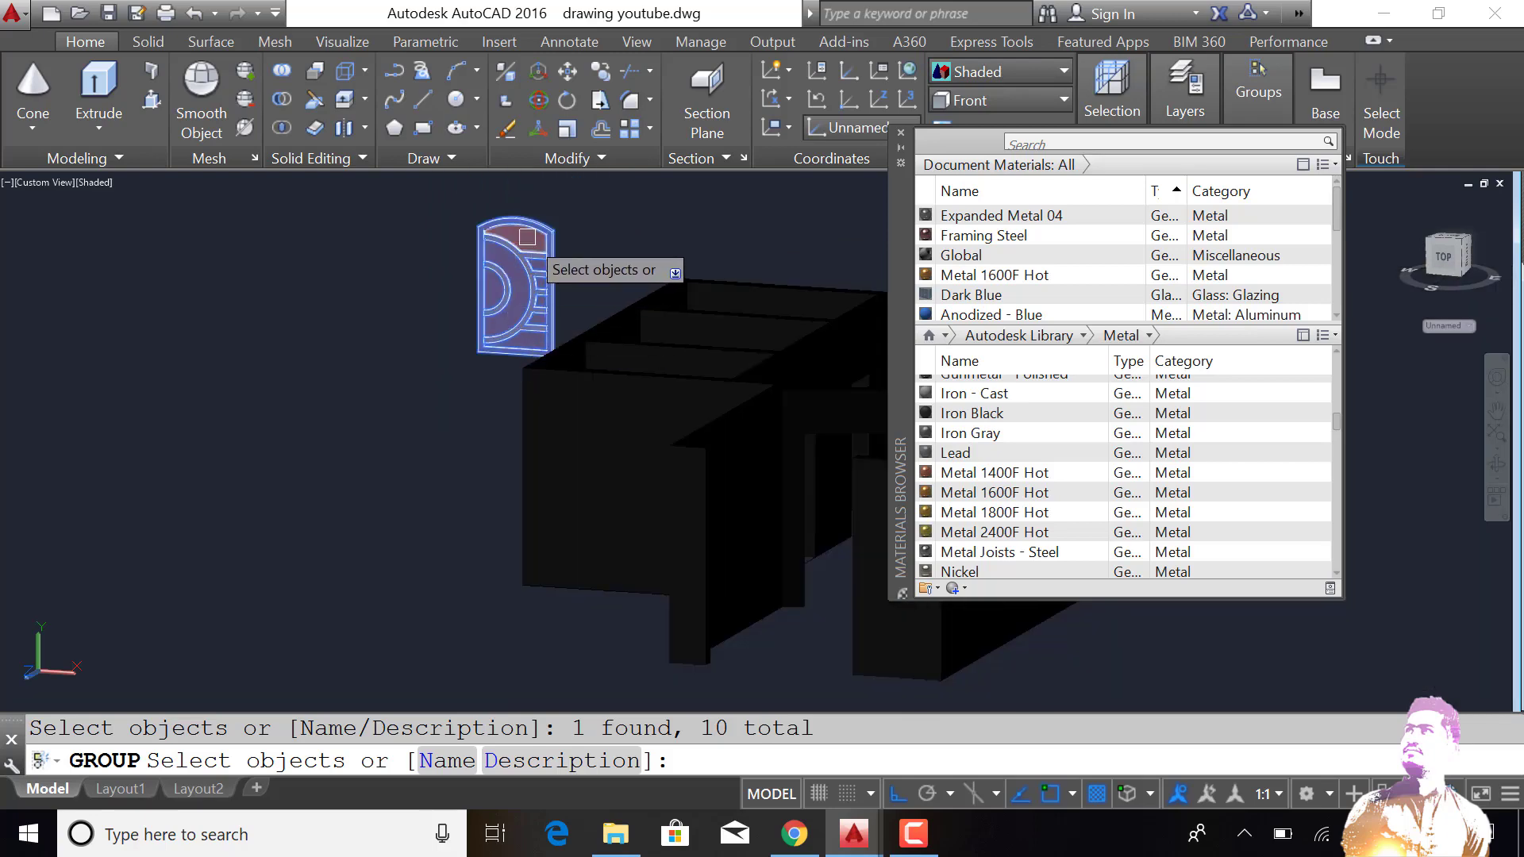
key(Return)
Step: Move the grouped door aside and delete the duplicate centre door copy
text(m)
key(Return)
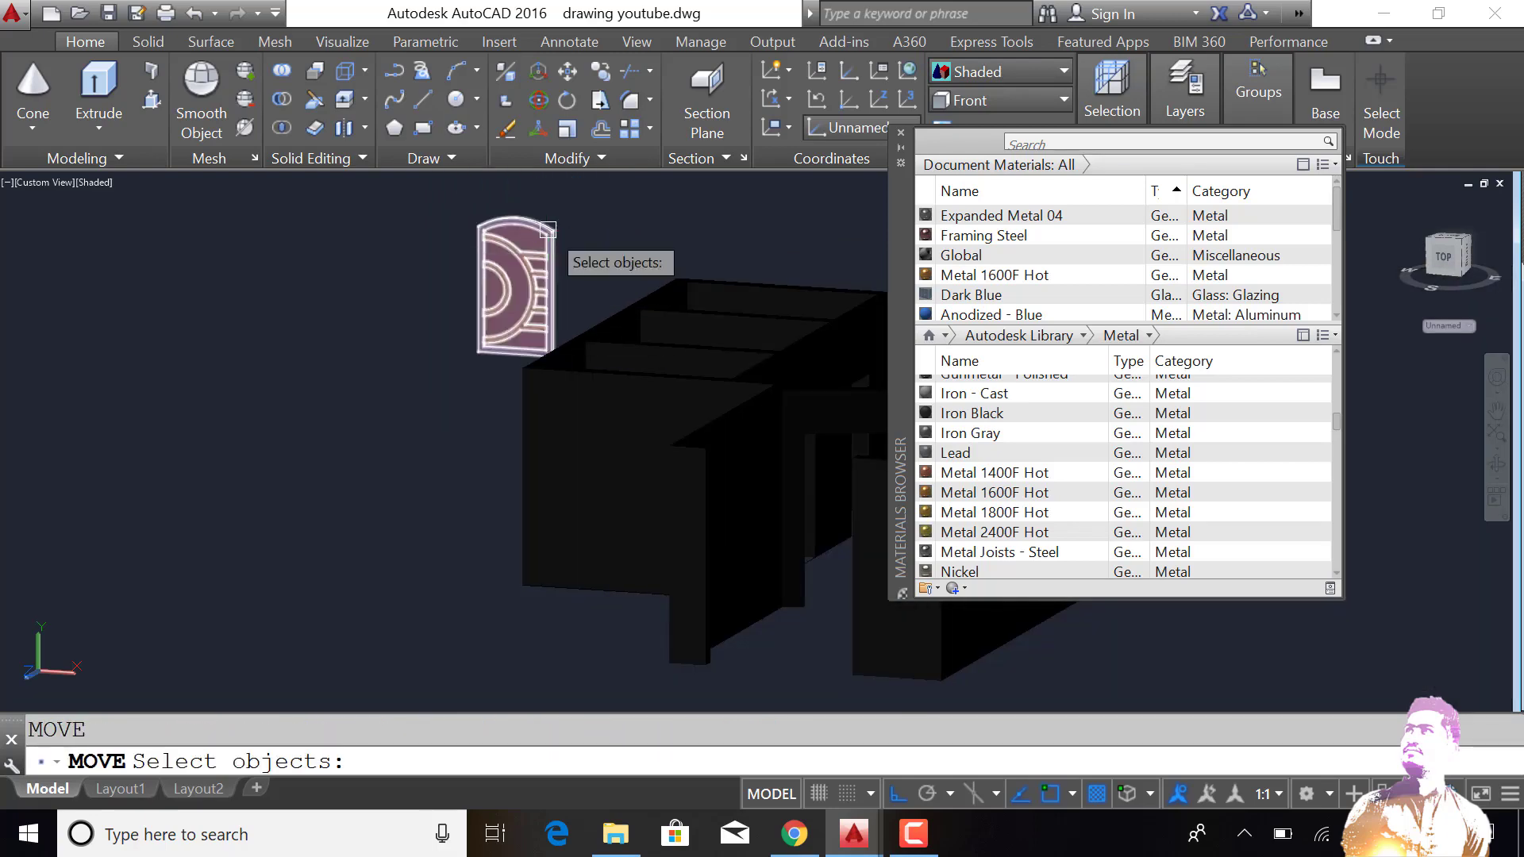
click(524, 262)
key(Return)
click(628, 212)
click(612, 359)
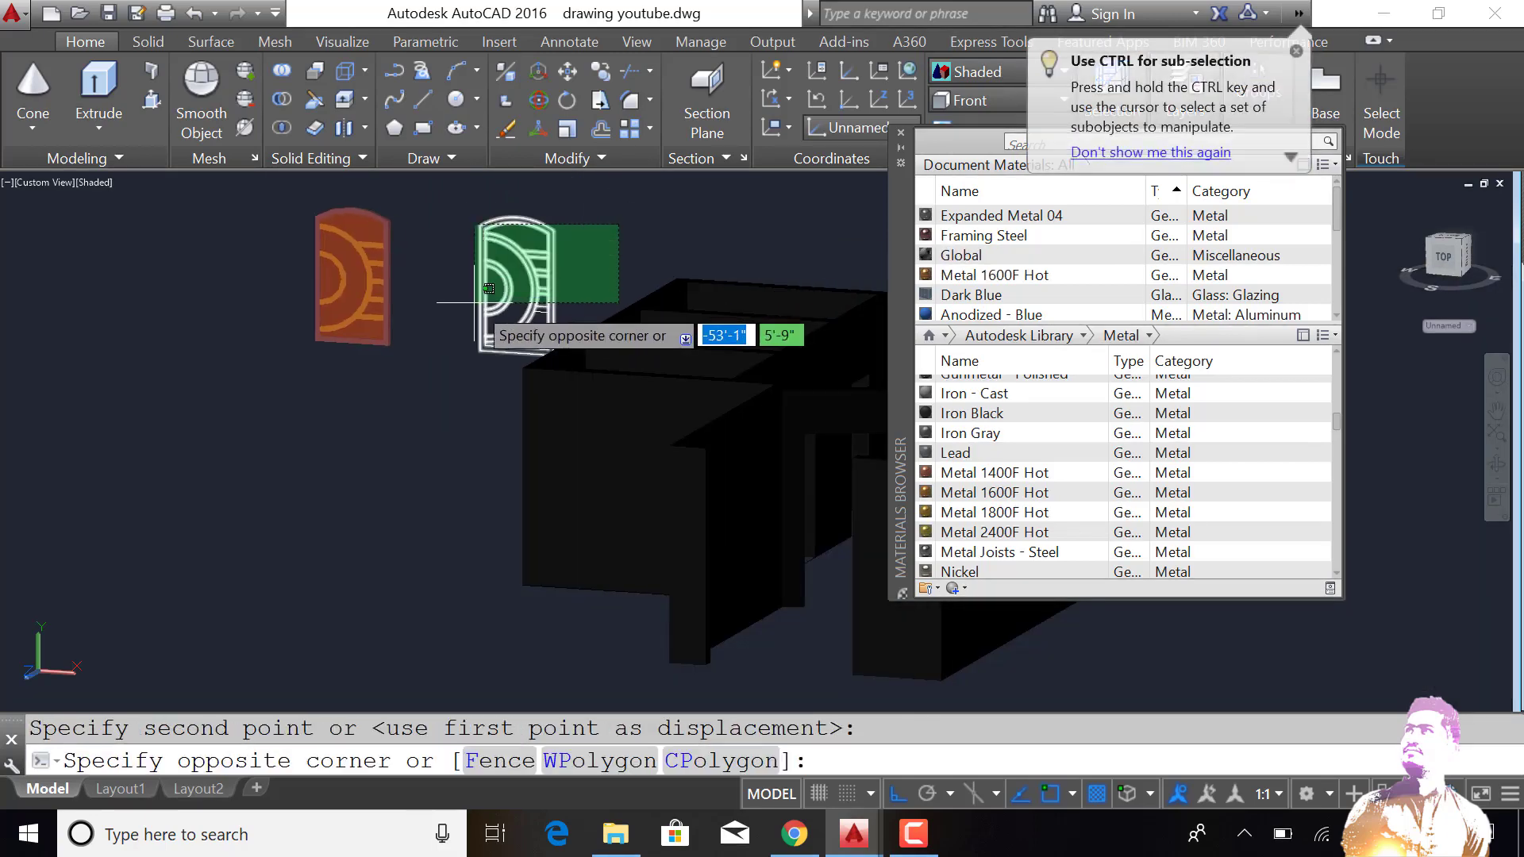
click(485, 309)
key(Delete)
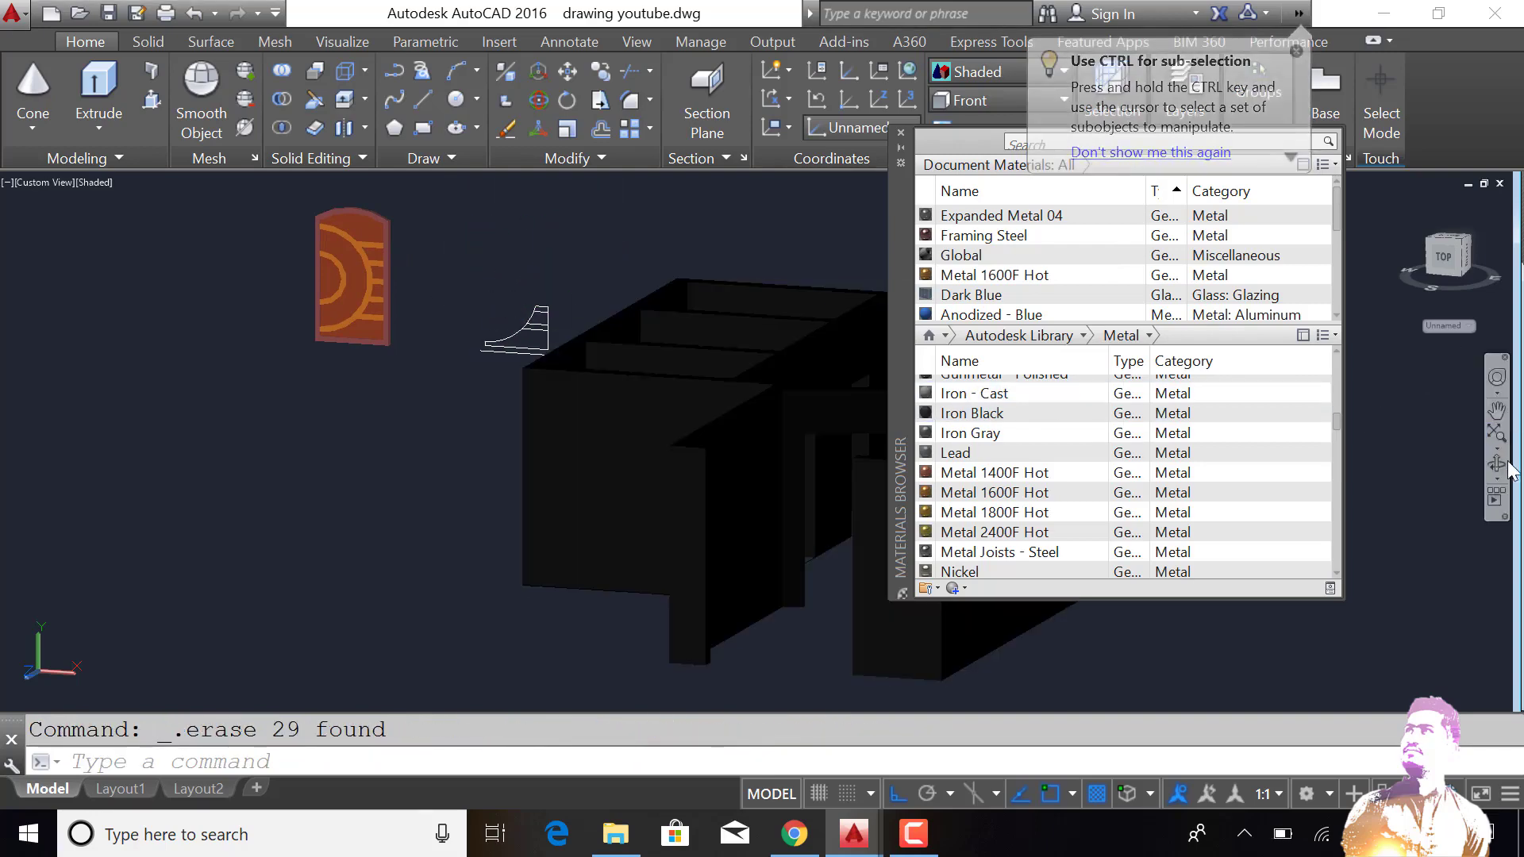
Step: Close the Materials Browser, switch to Front view, and erase the small leftover profile
click(900, 132)
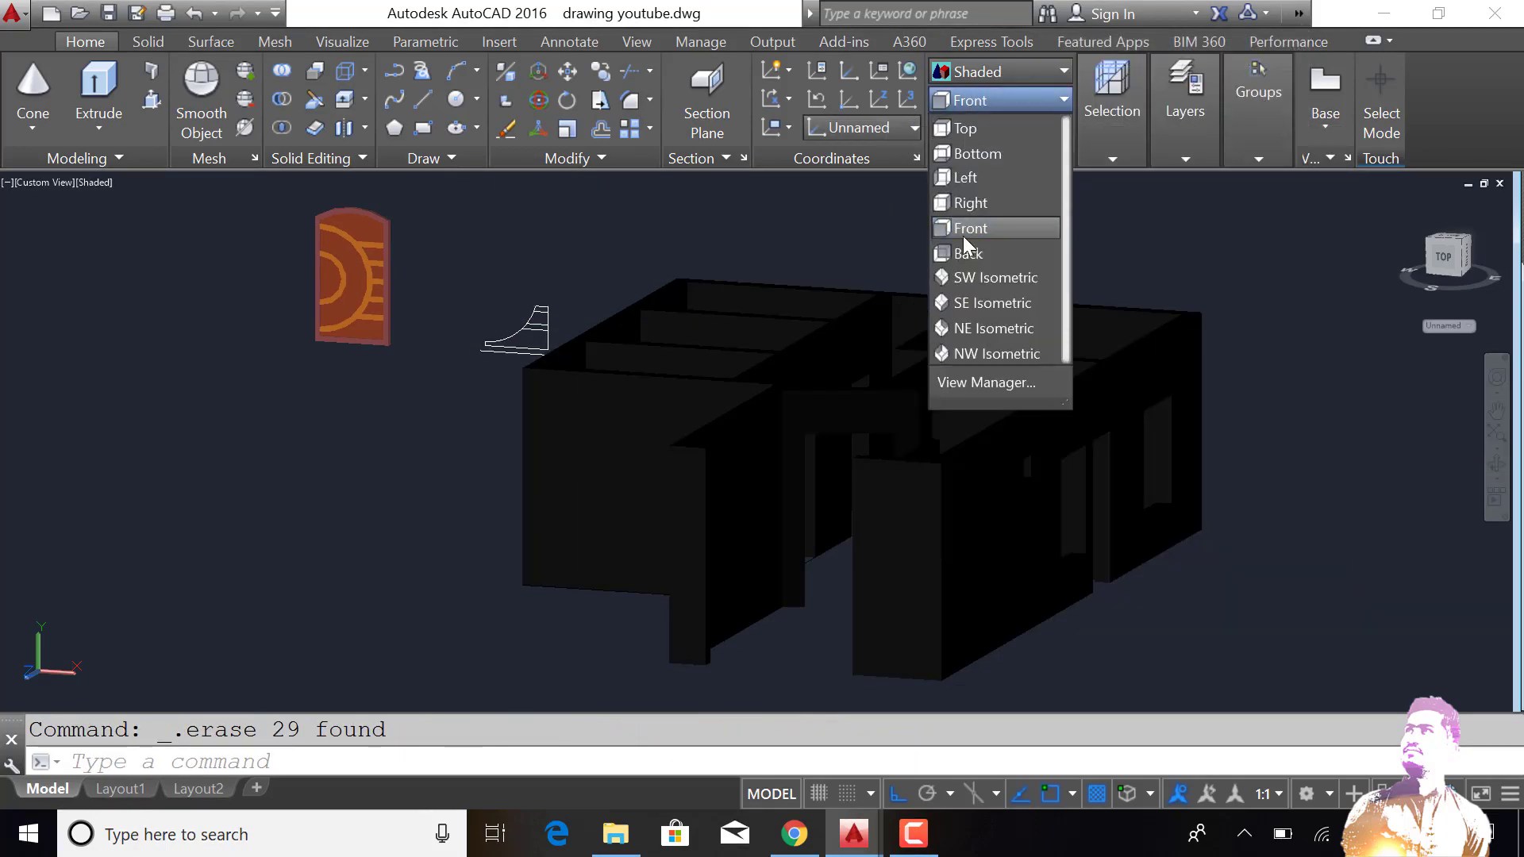
click(964, 236)
click(393, 418)
click(234, 581)
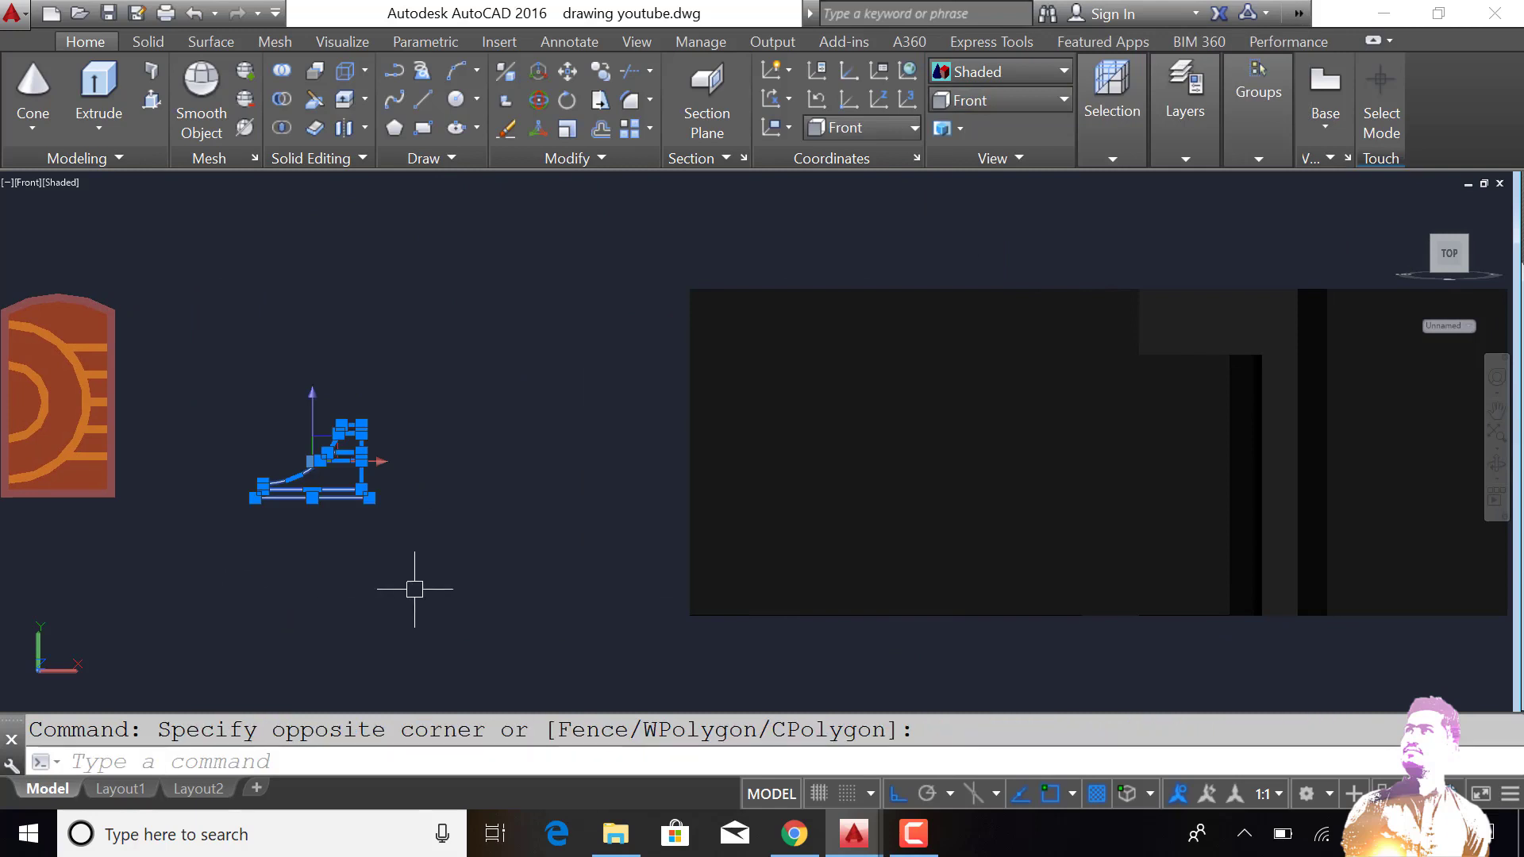
key(Delete)
scroll(476, 476, down, 2)
middle_drag(79, 490, 278, 489)
scroll(500, 477, up, 1)
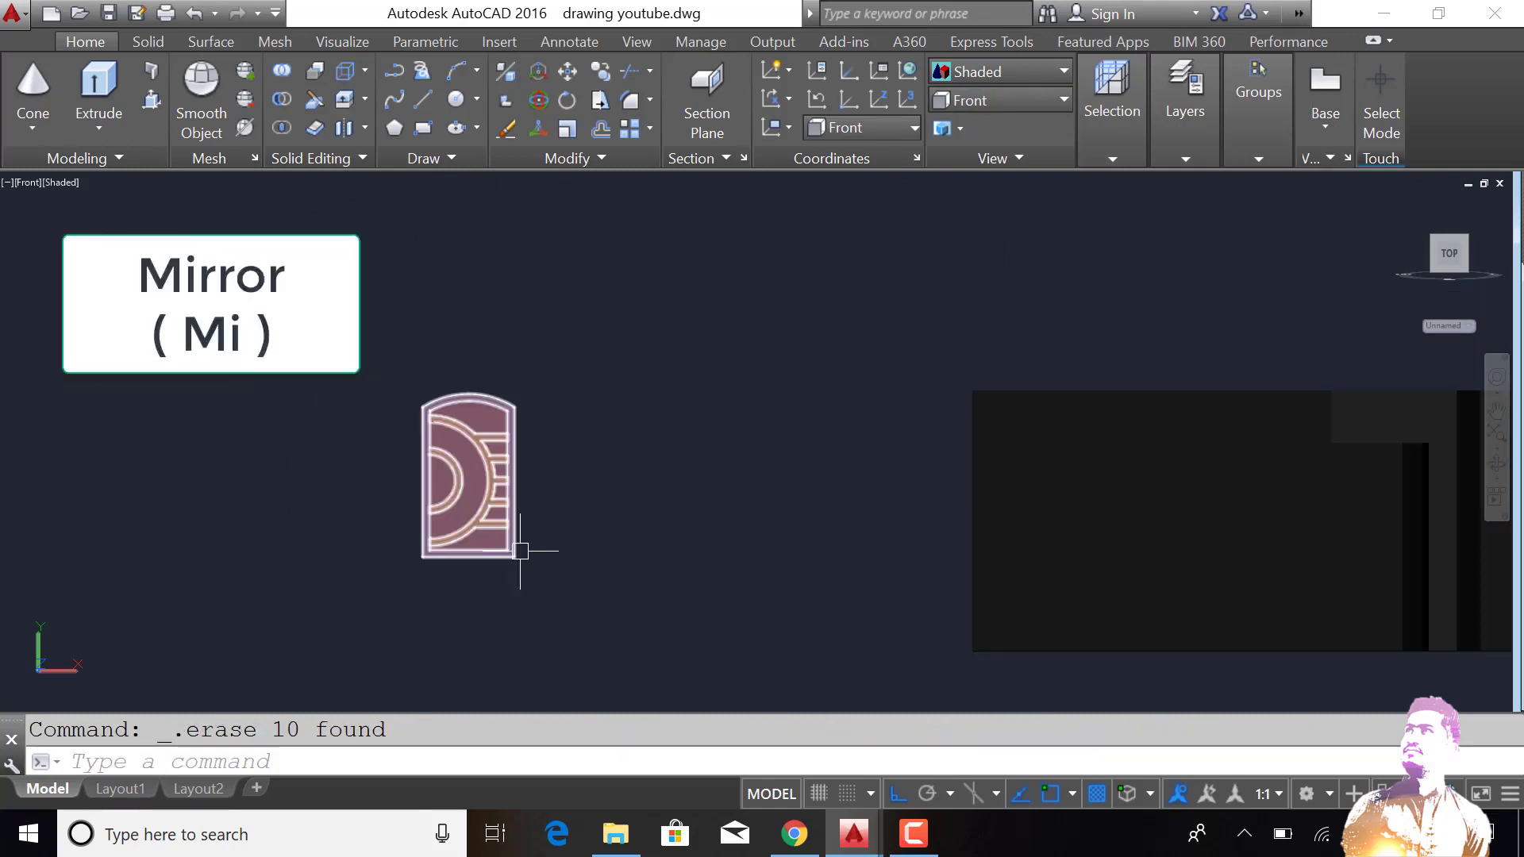
Step: Mirror the grouped door about its vertical edge, keeping the original leaf
text(mi)
key(Return)
click(572, 442)
click(391, 603)
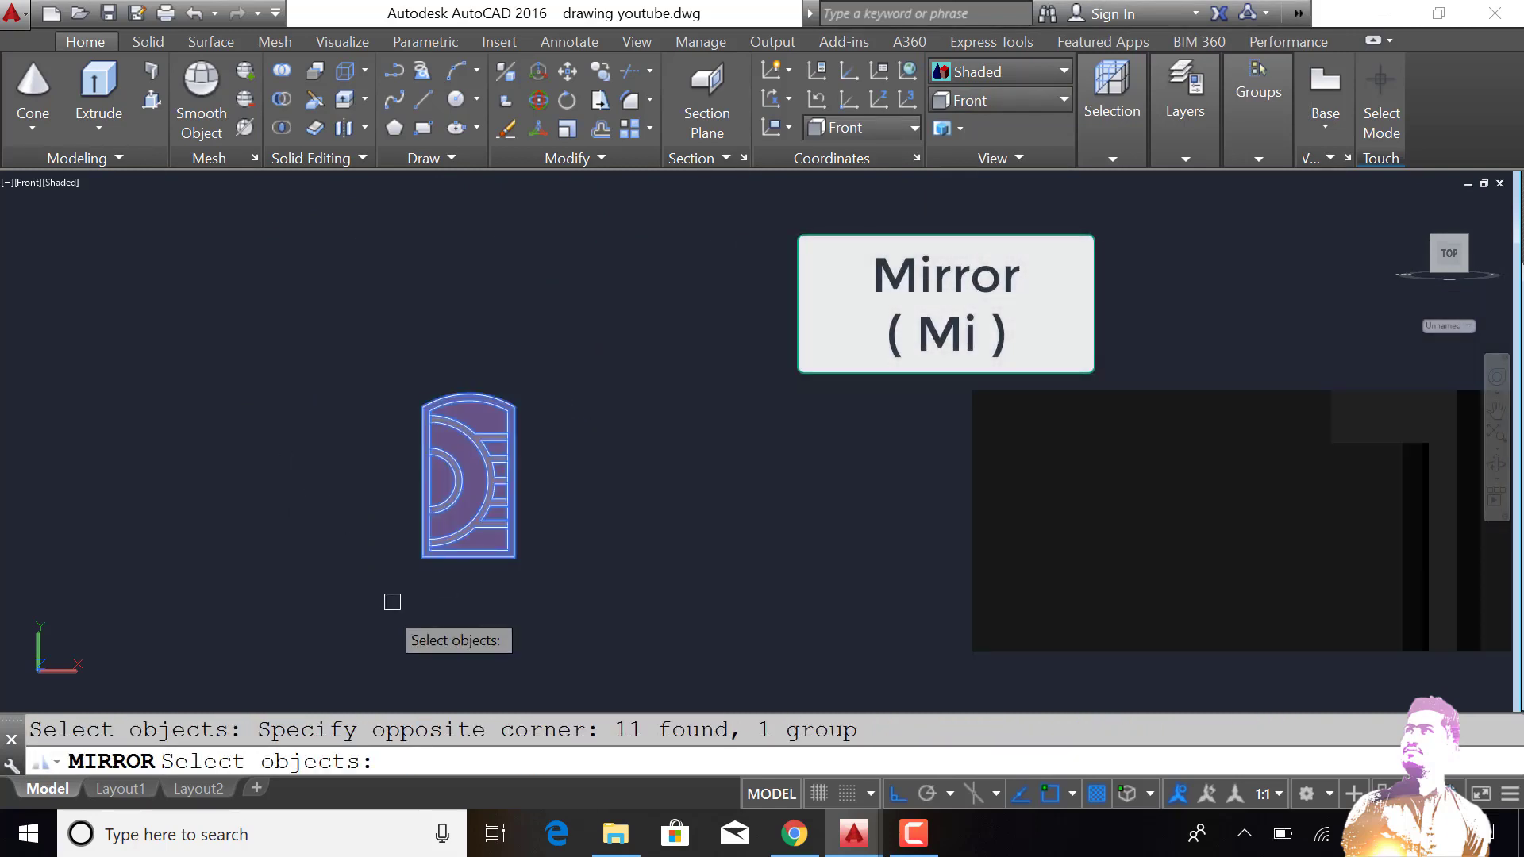
scroll(432, 555, up, 4)
key(Return)
click(400, 548)
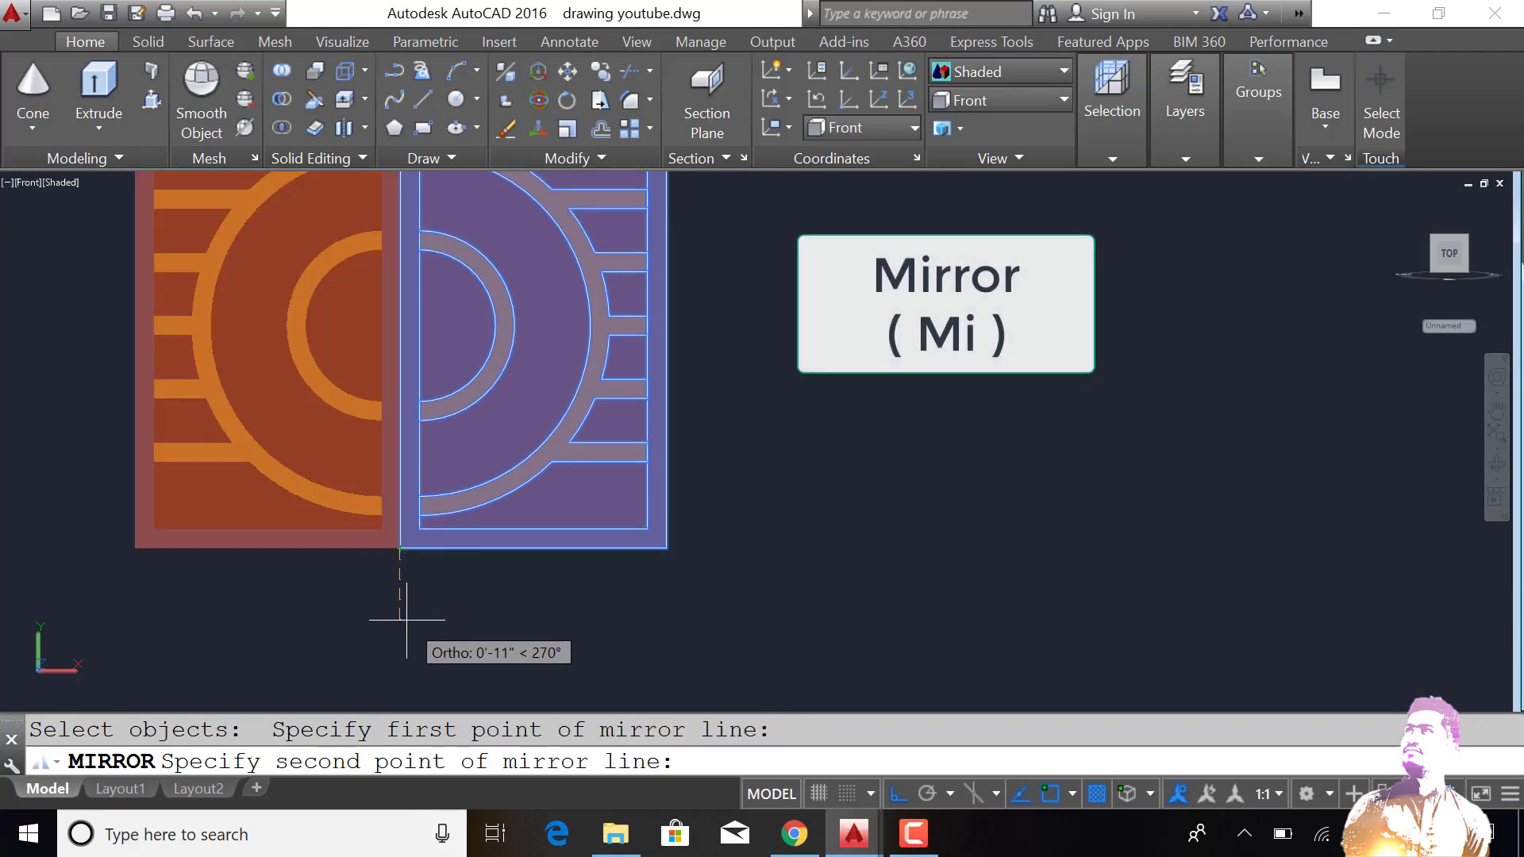
click(403, 214)
key(Return)
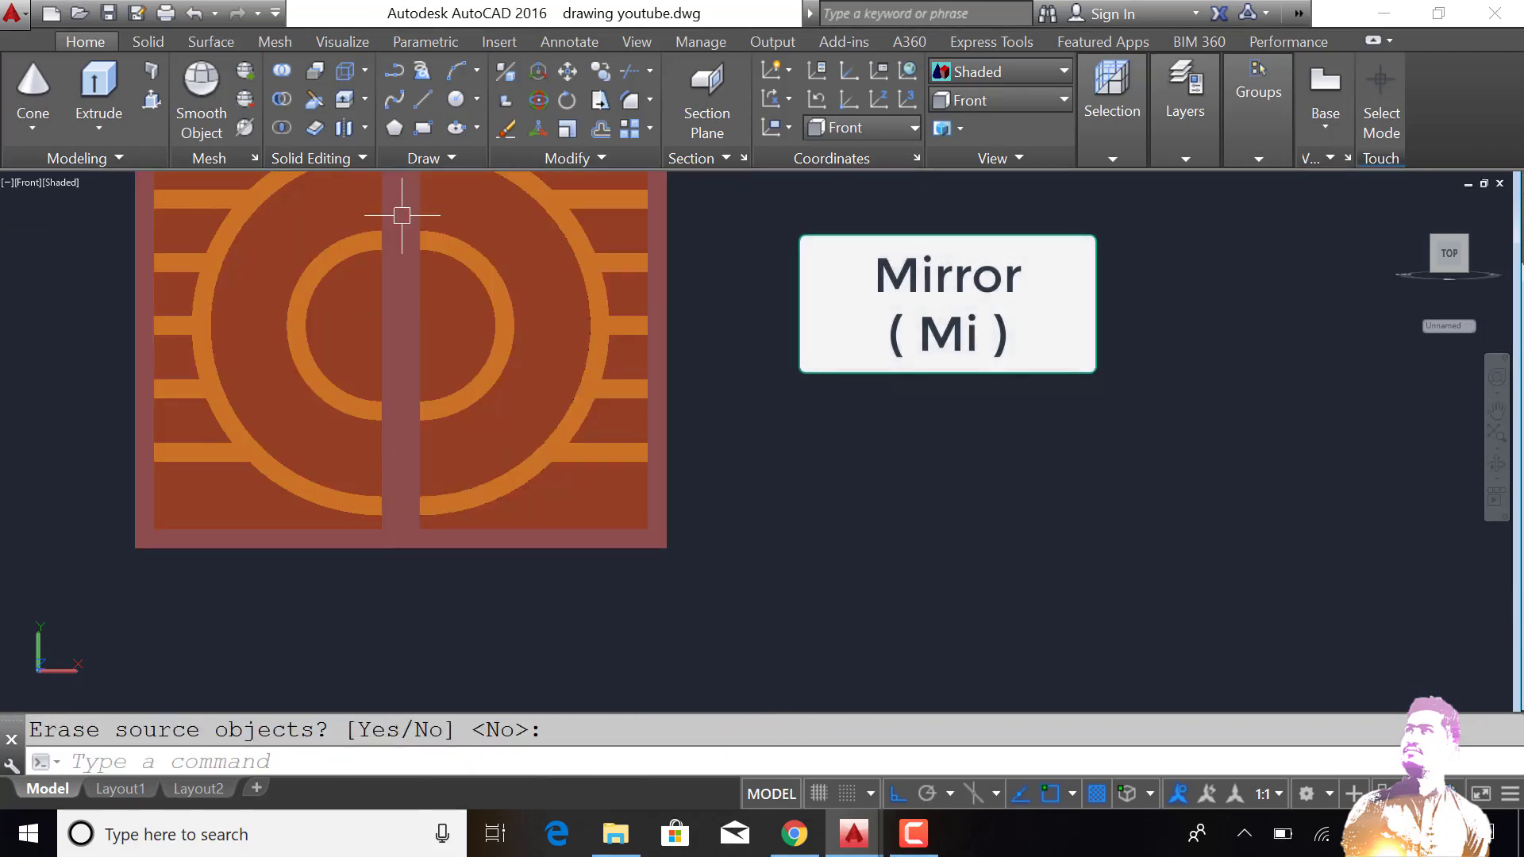
Step: Orbit the model to inspect the building and the new double door
scroll(517, 354, down, 2)
scroll(510, 351, down, 2)
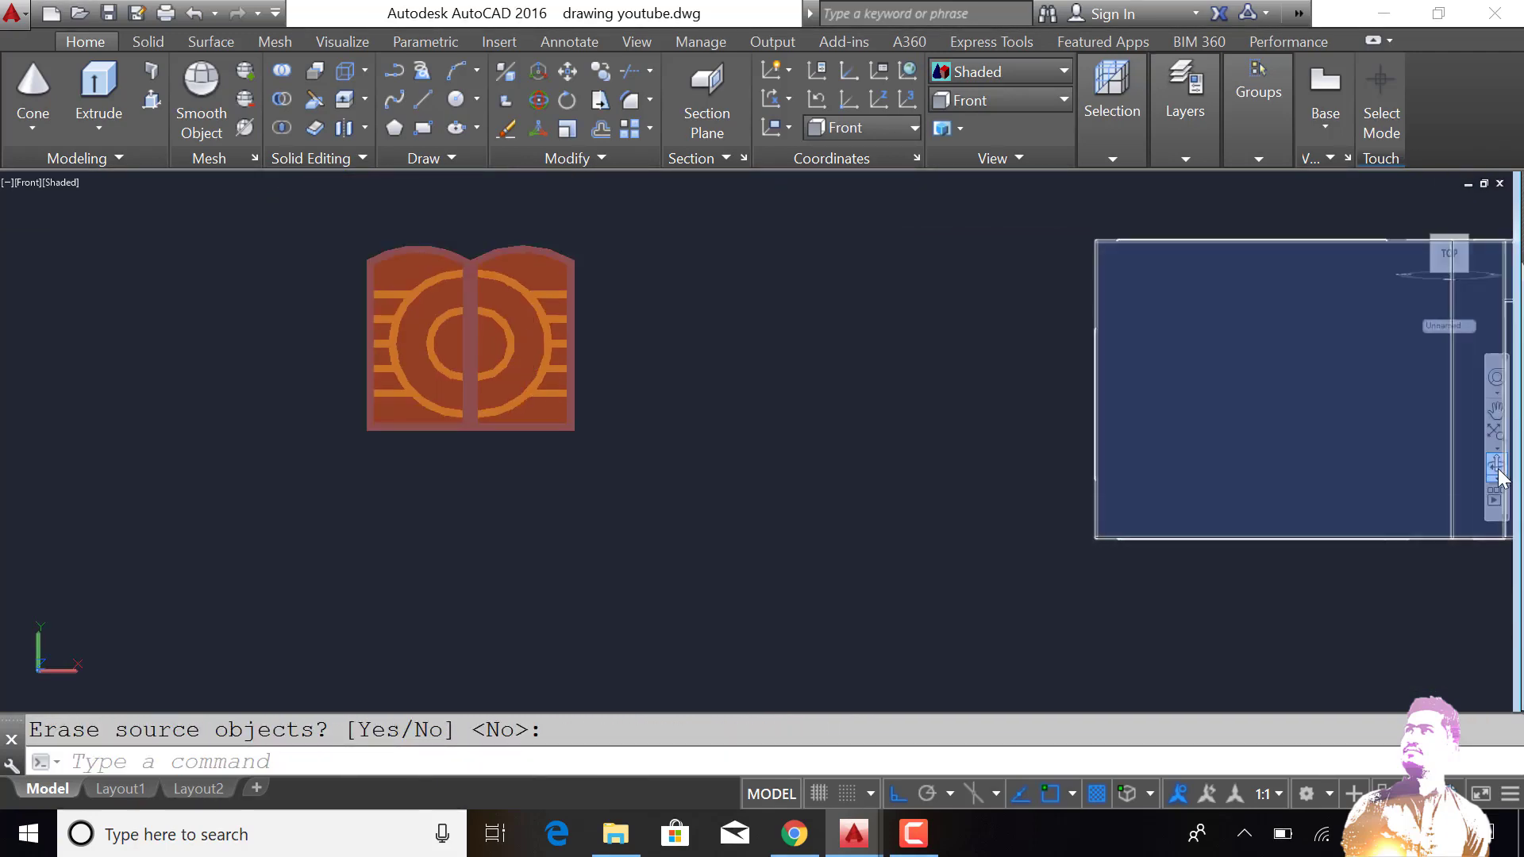
click(1496, 467)
mouse_move(745, 425)
mouse_down()
mouse_move(657, 415)
mouse_move(915, 411)
mouse_up()
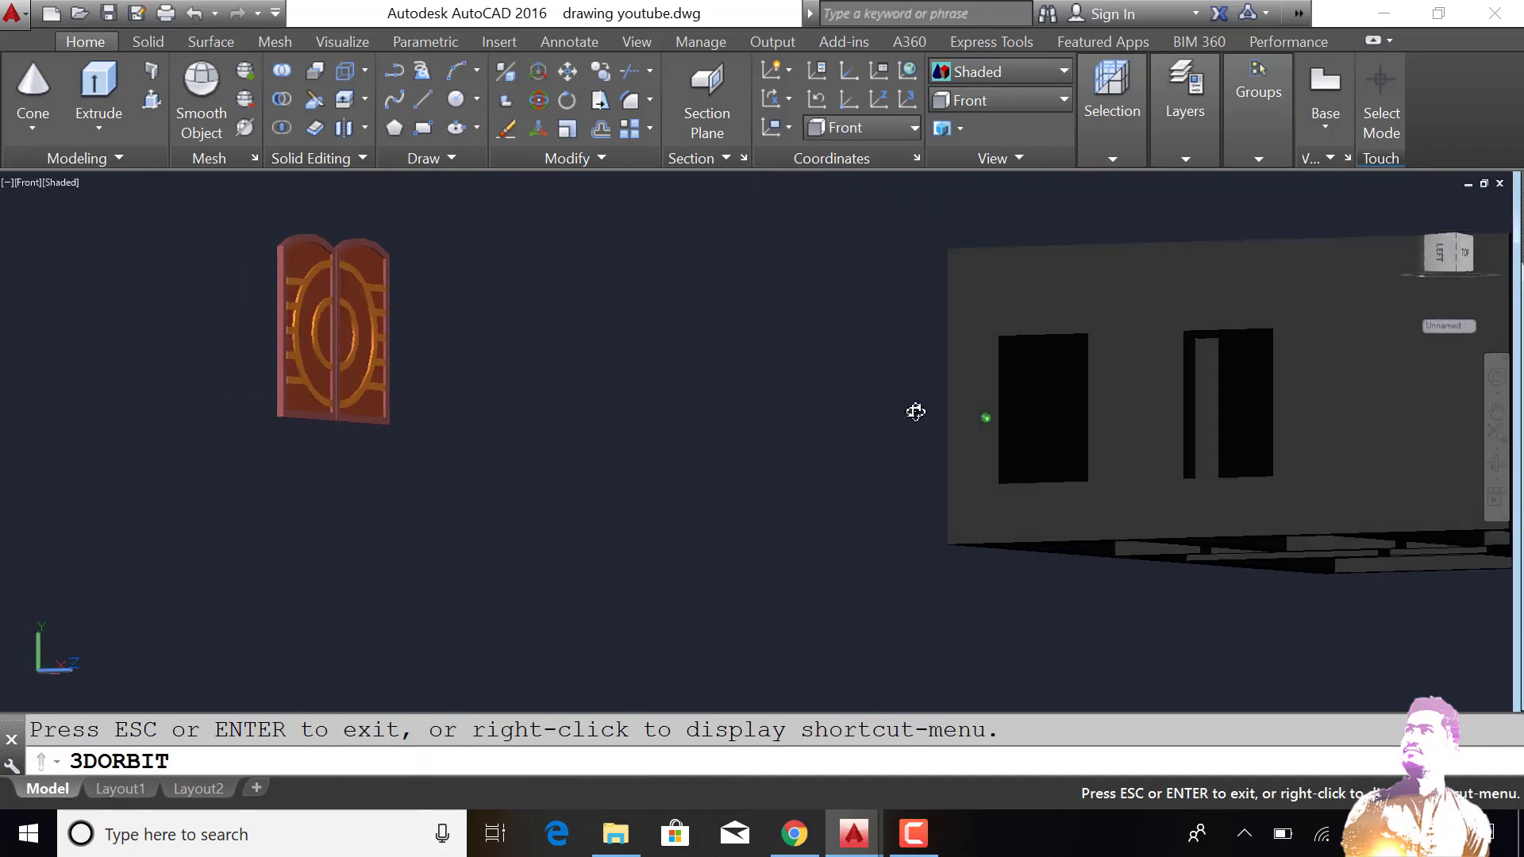
key(Escape)
click(967, 97)
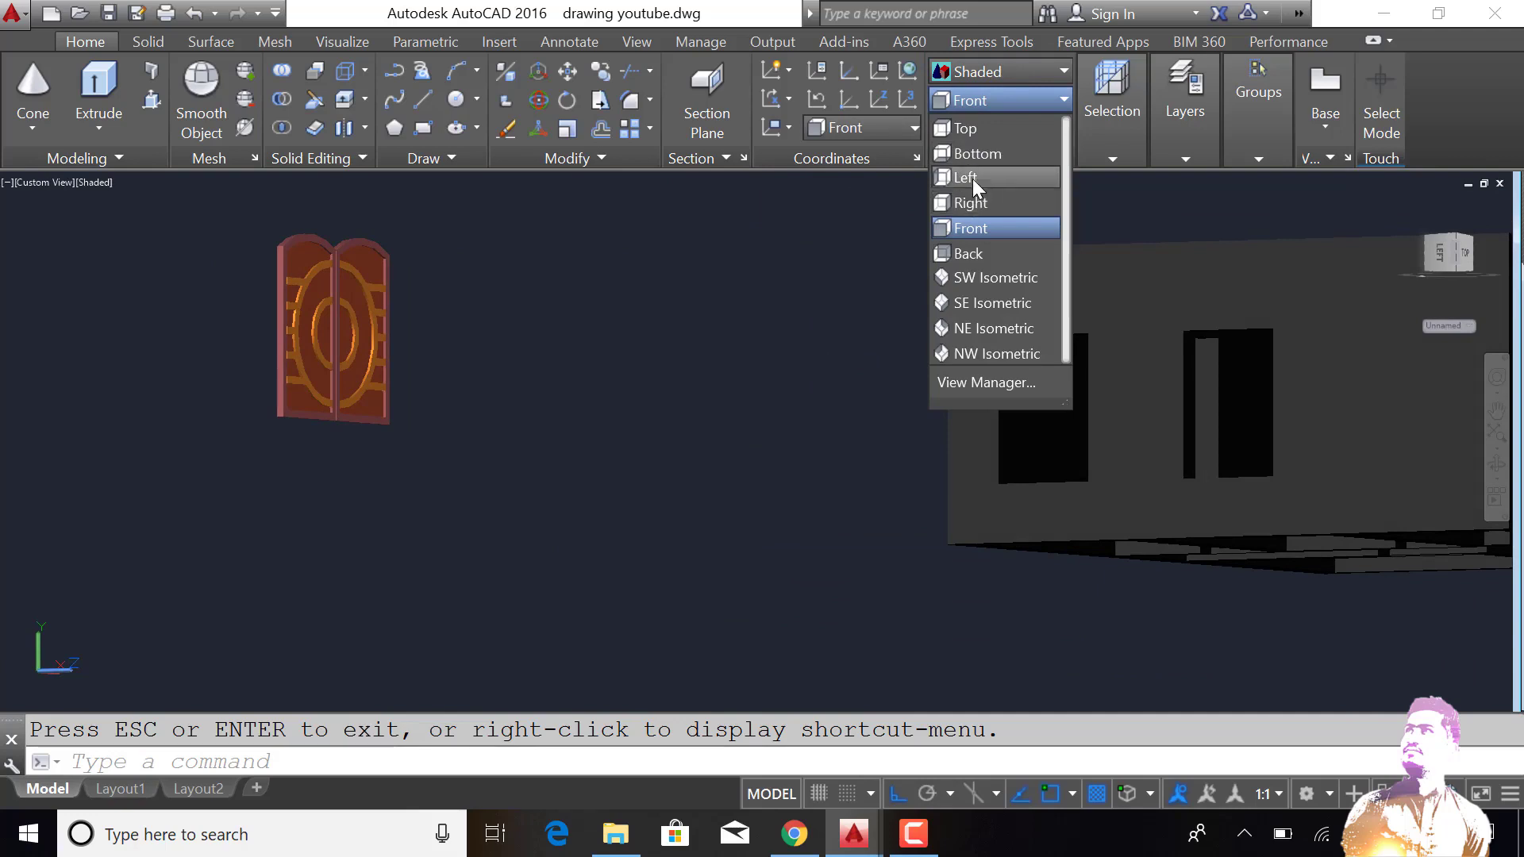
Step: Switch to Left view and draw a 12-unit vertical line
click(974, 179)
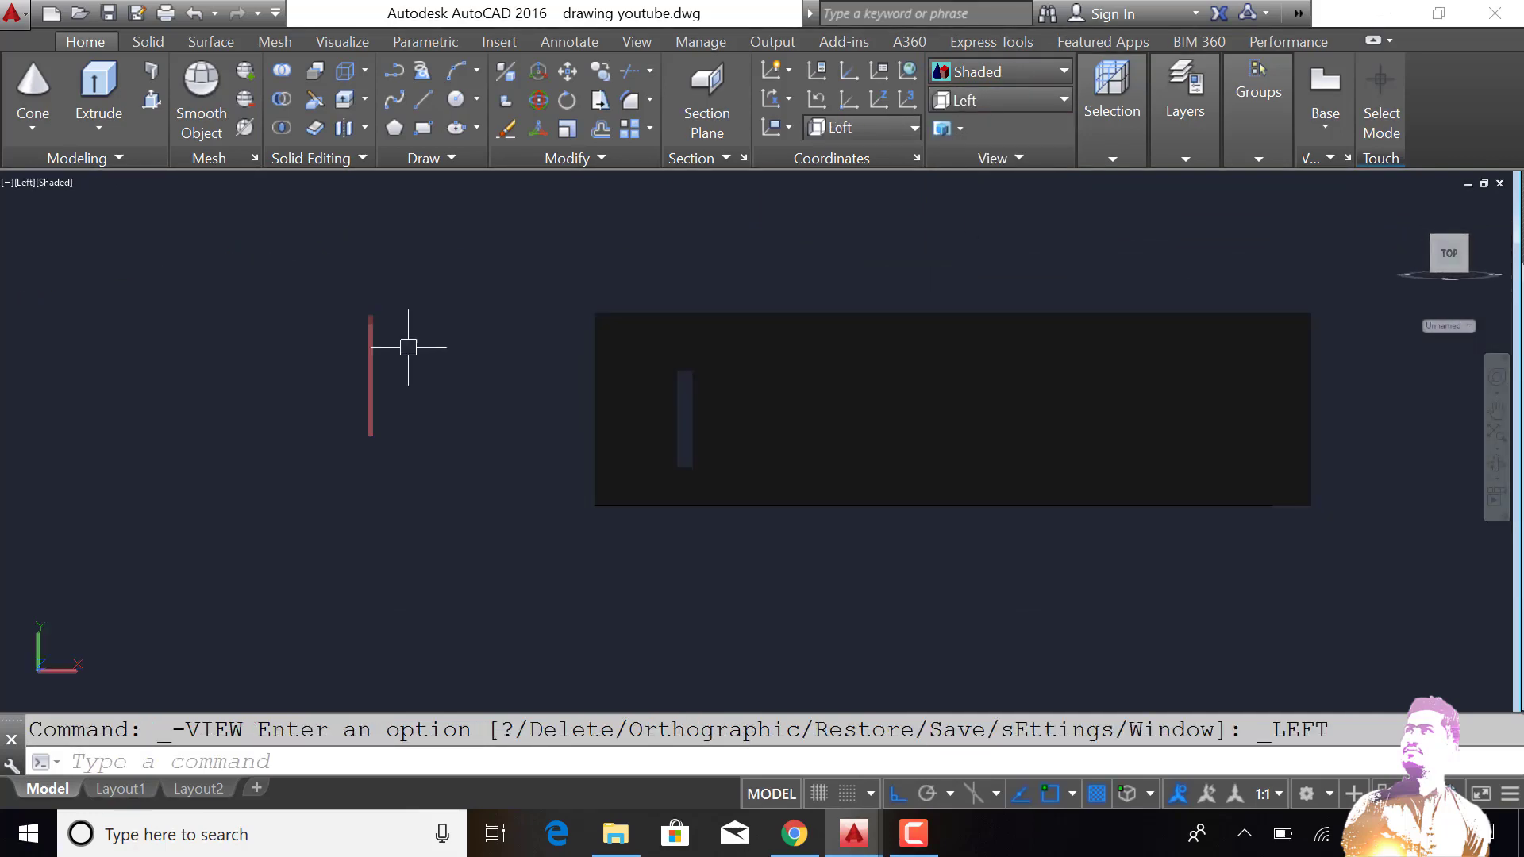
scroll(409, 346, up, 3)
text(l)
key(Return)
click(522, 422)
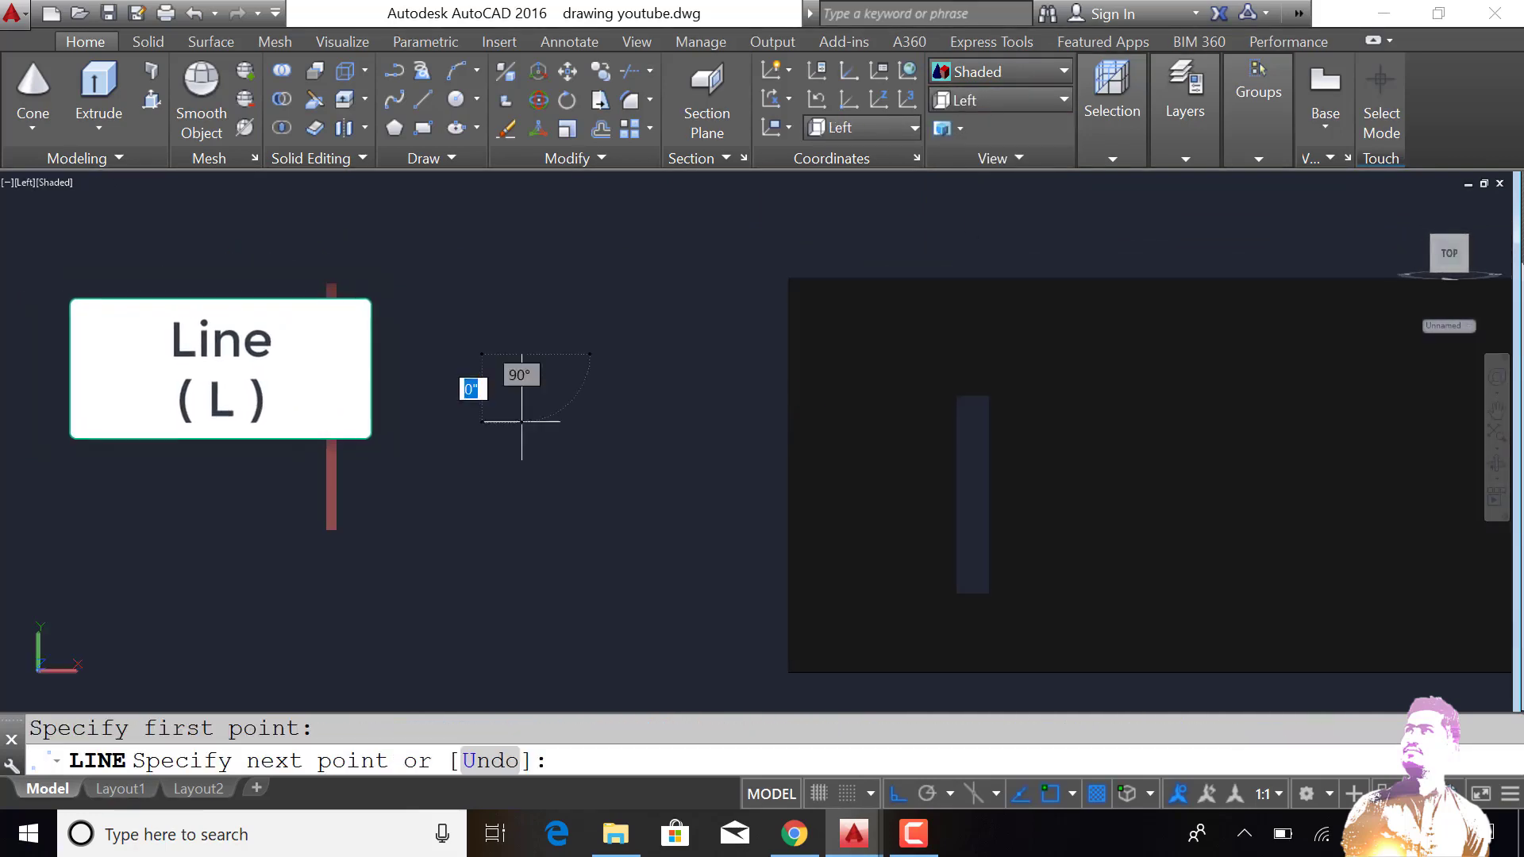
key(Return)
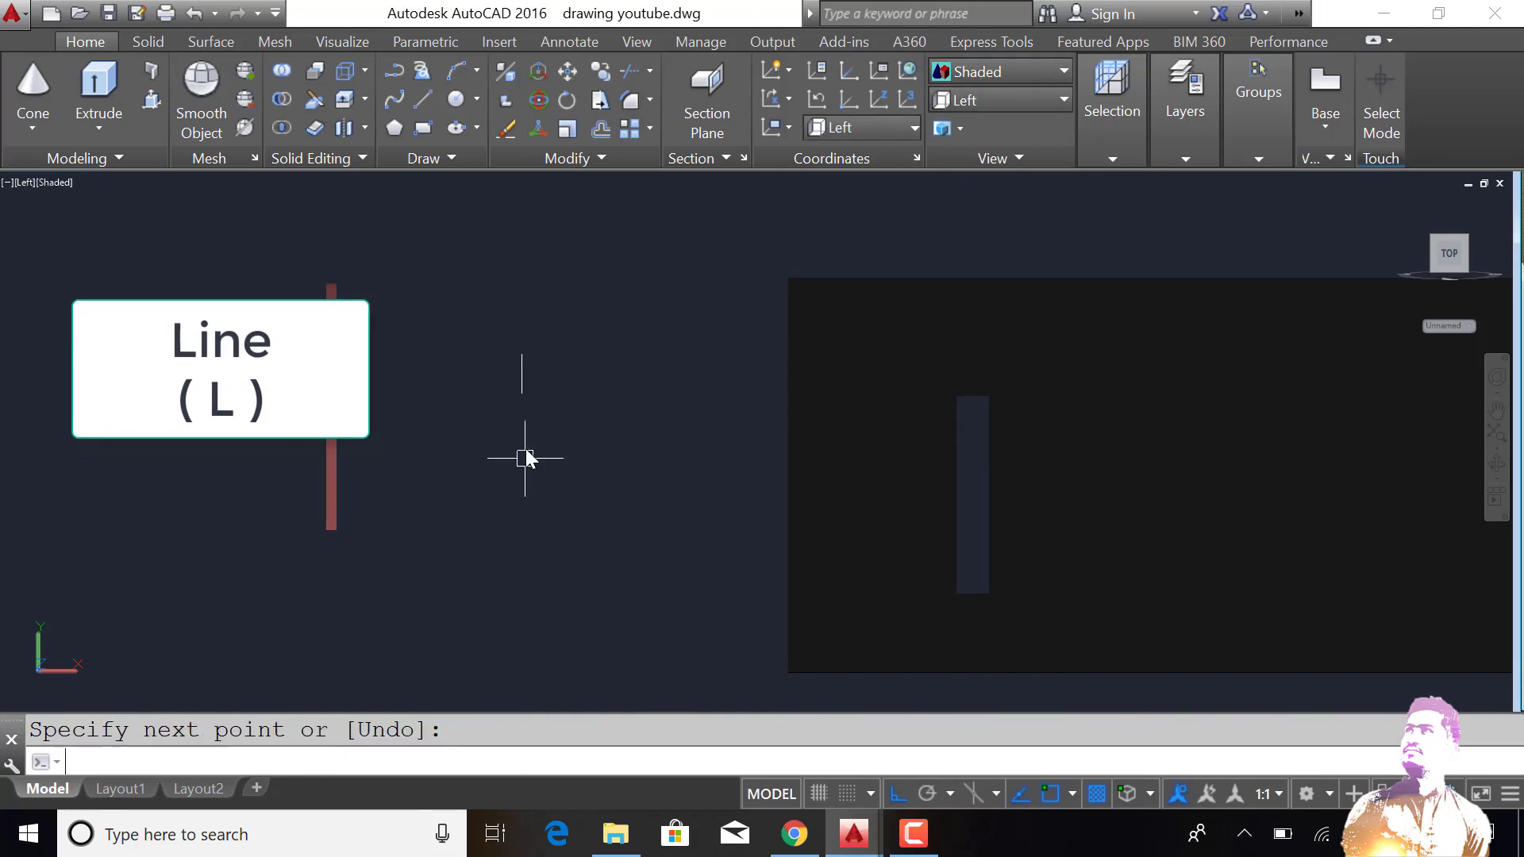
Step: Draw a 4-unit 45° angled line from the vertical line's top end
text(l)
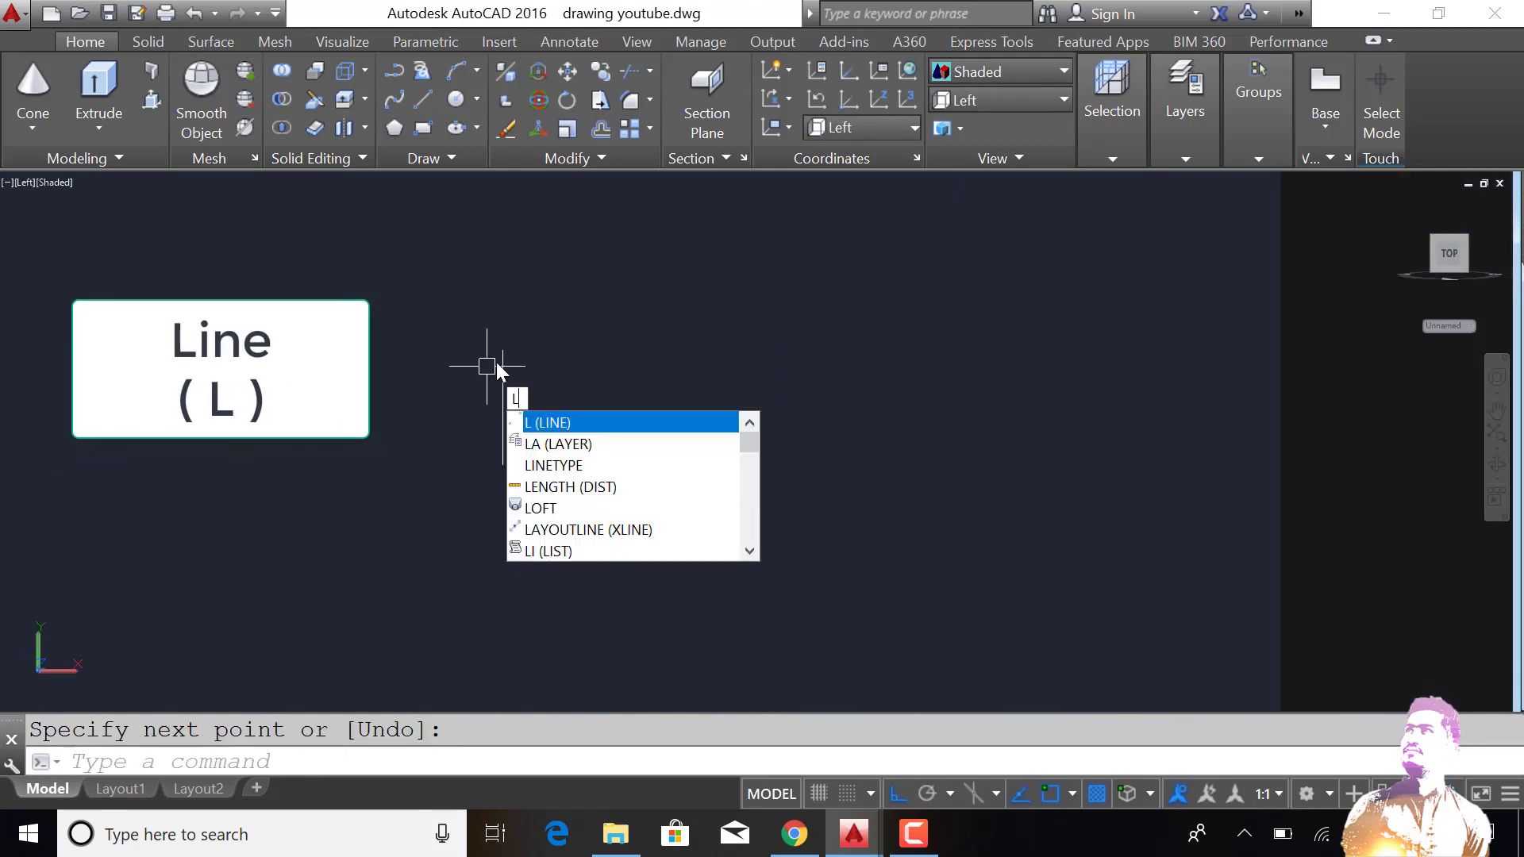
key(Return)
click(503, 350)
text(@4<45)
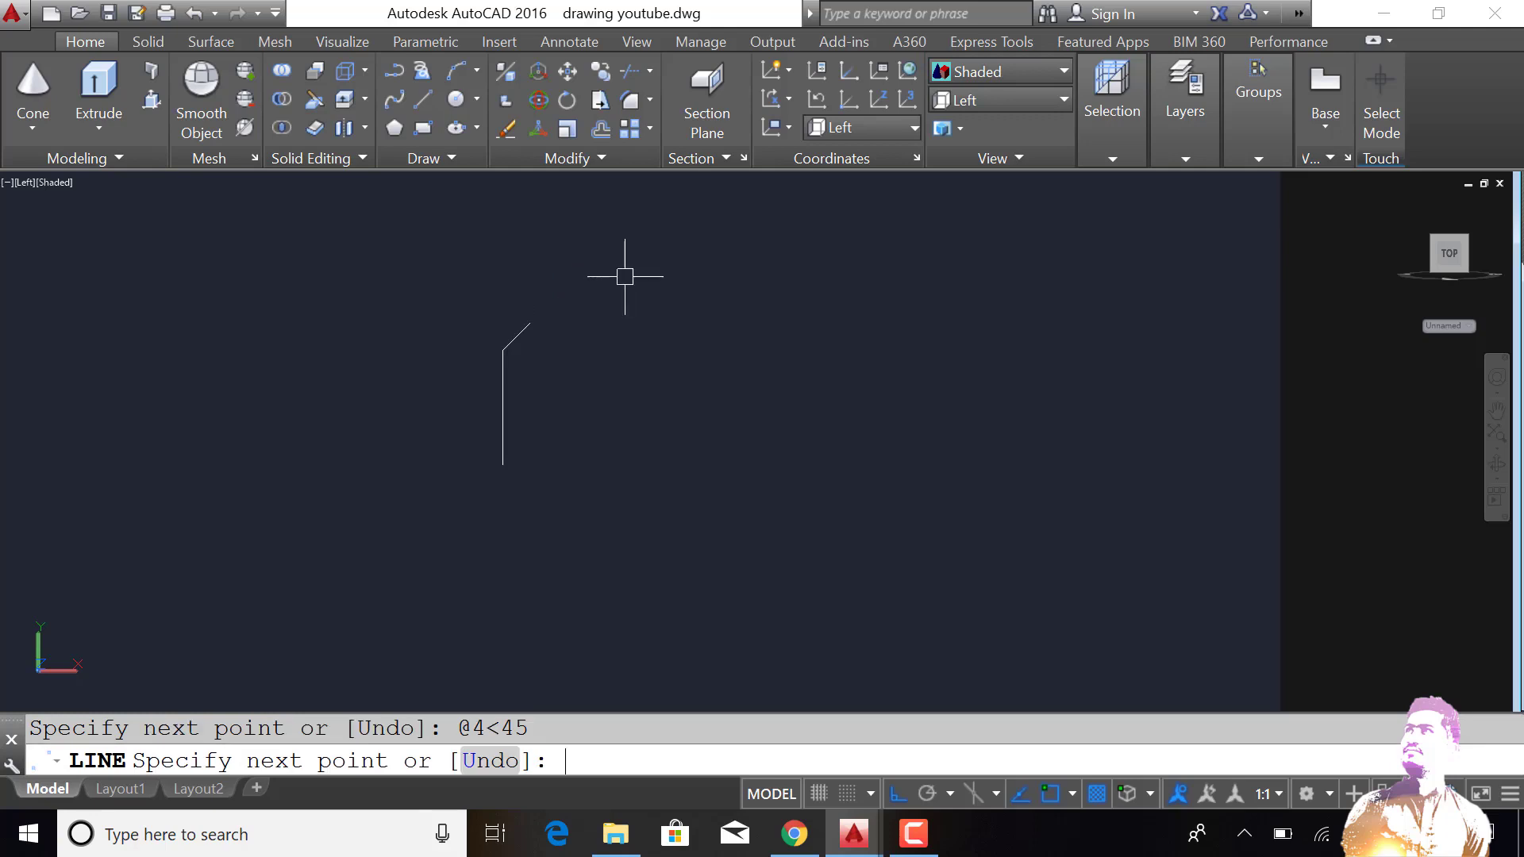
key(Return)
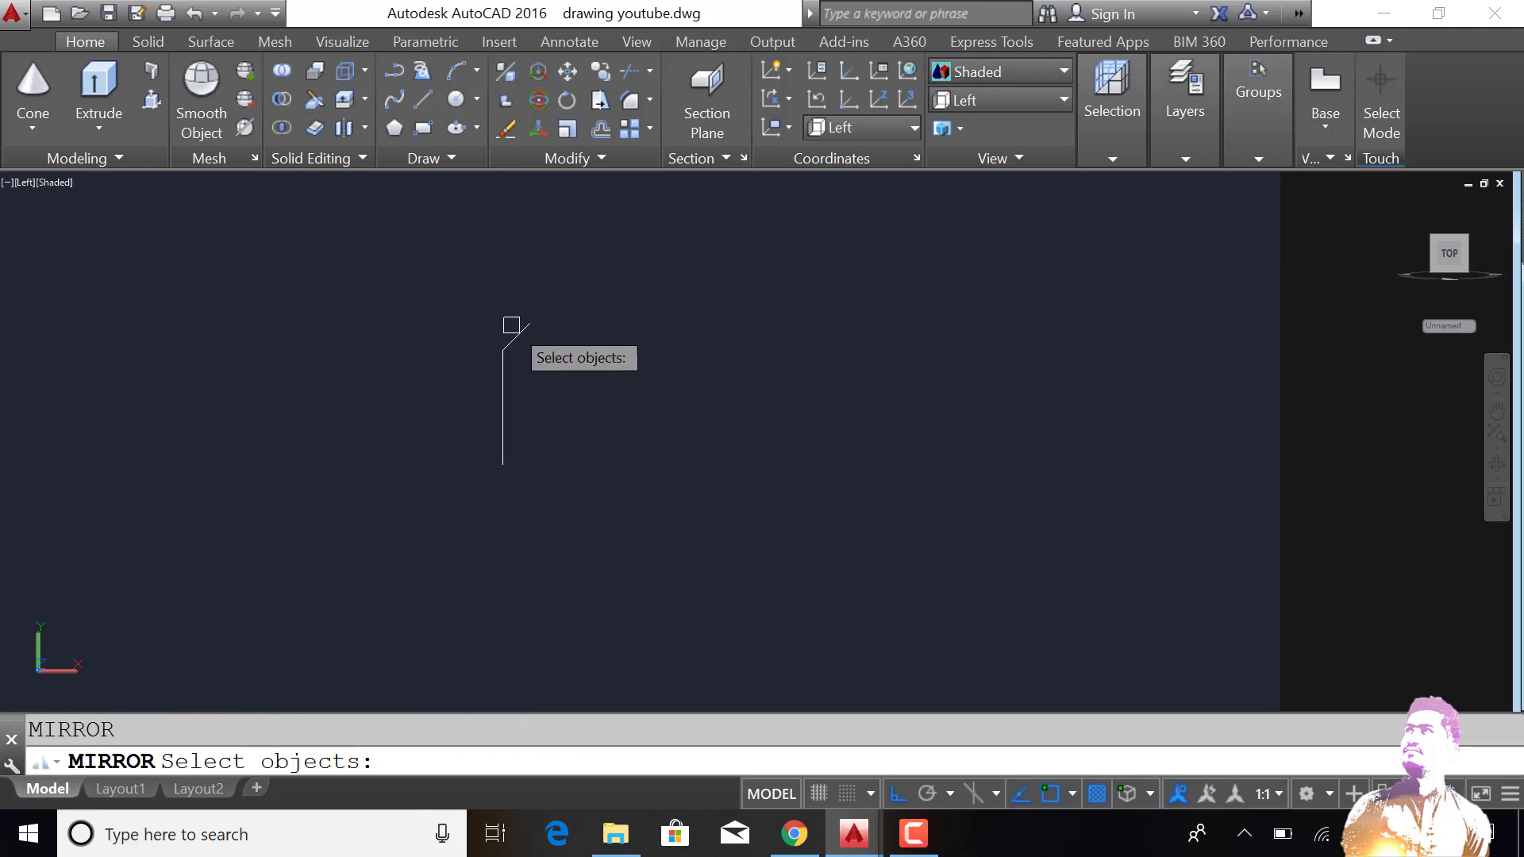
Step: Mirror the upper angled line about the vertical line's mid-height, keeping the original
key(Return)
click(503, 406)
click(701, 413)
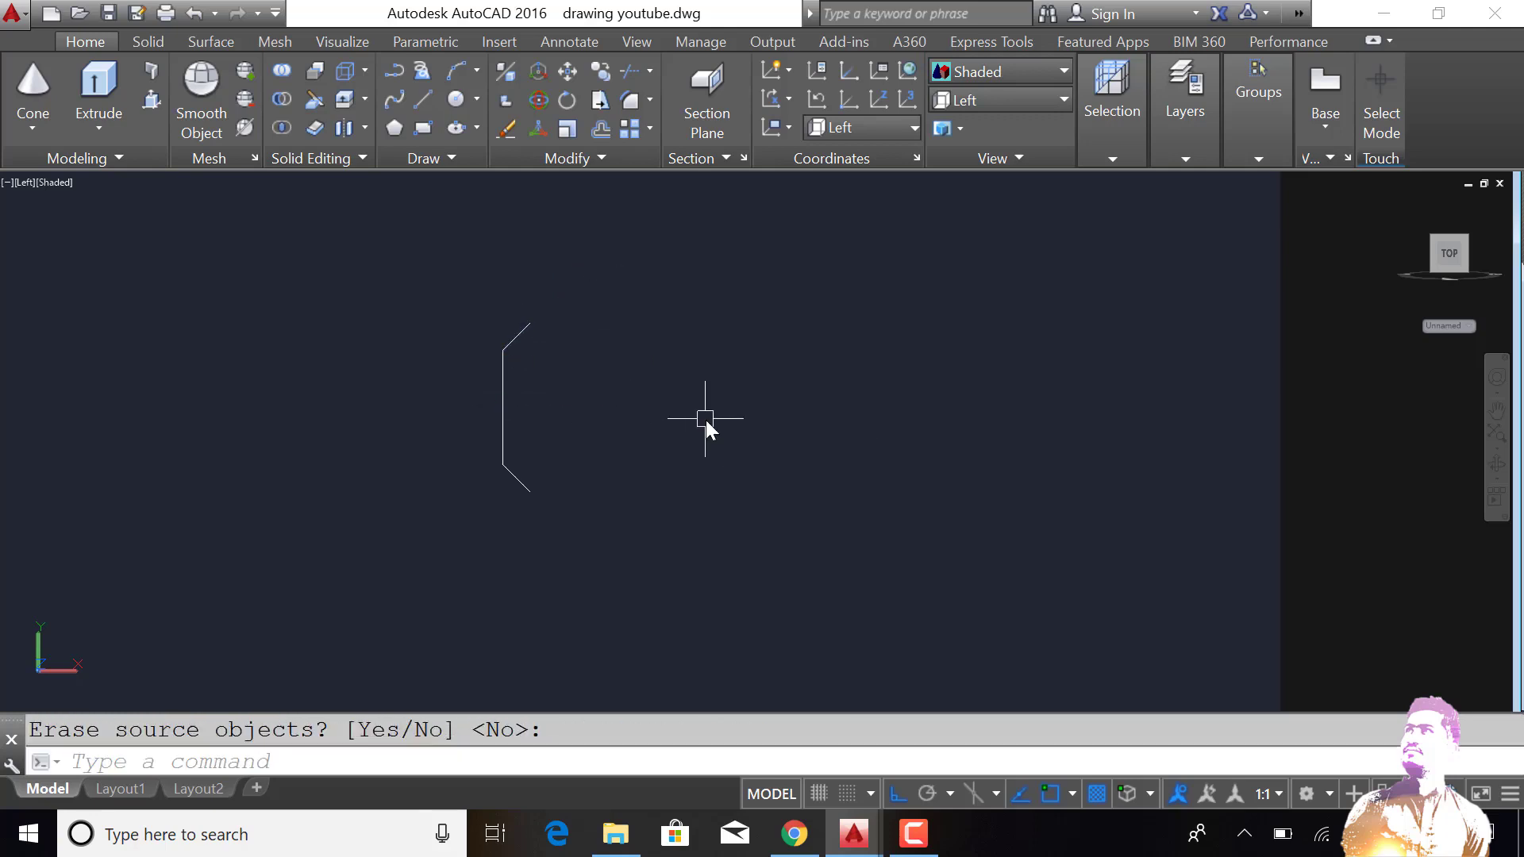
key(Return)
text(l)
key(Return)
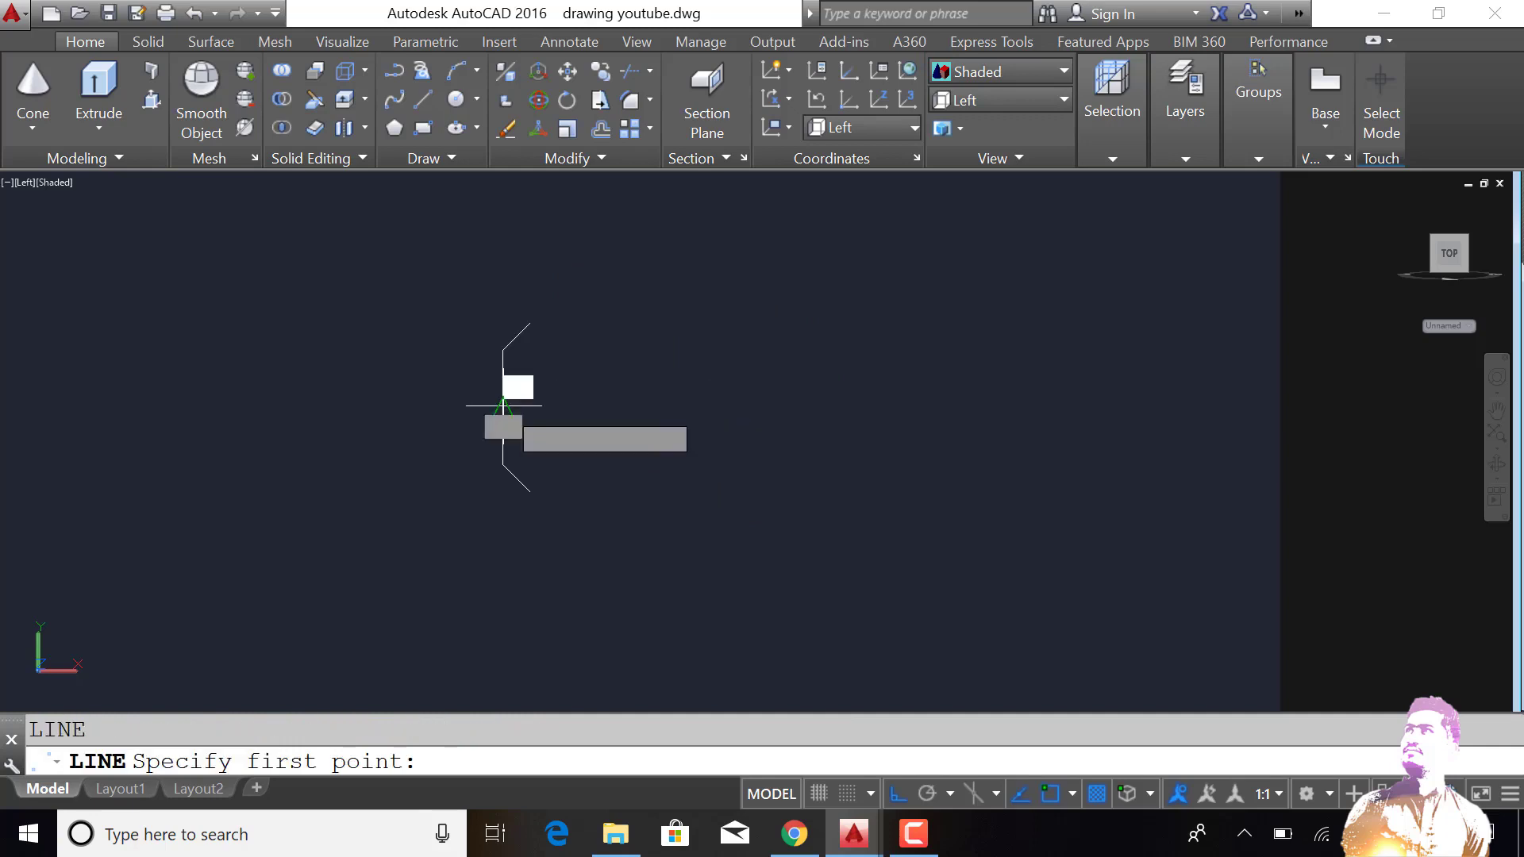
Step: Draw a 2-unit horizontal line off the vertical line and move it 3 units up
click(503, 406)
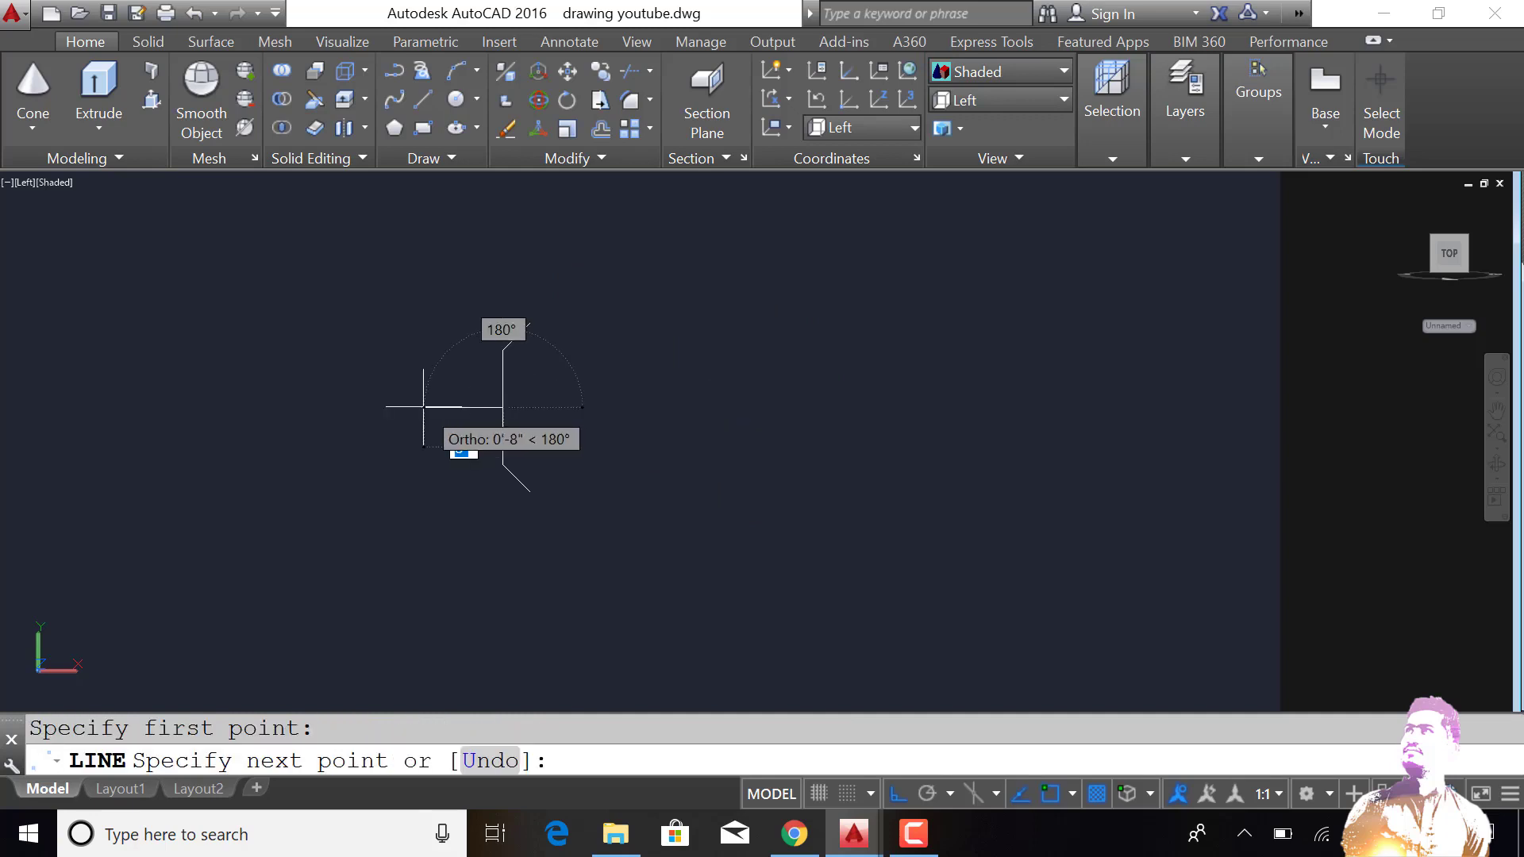
text(6)
key(Return)
key(Return)
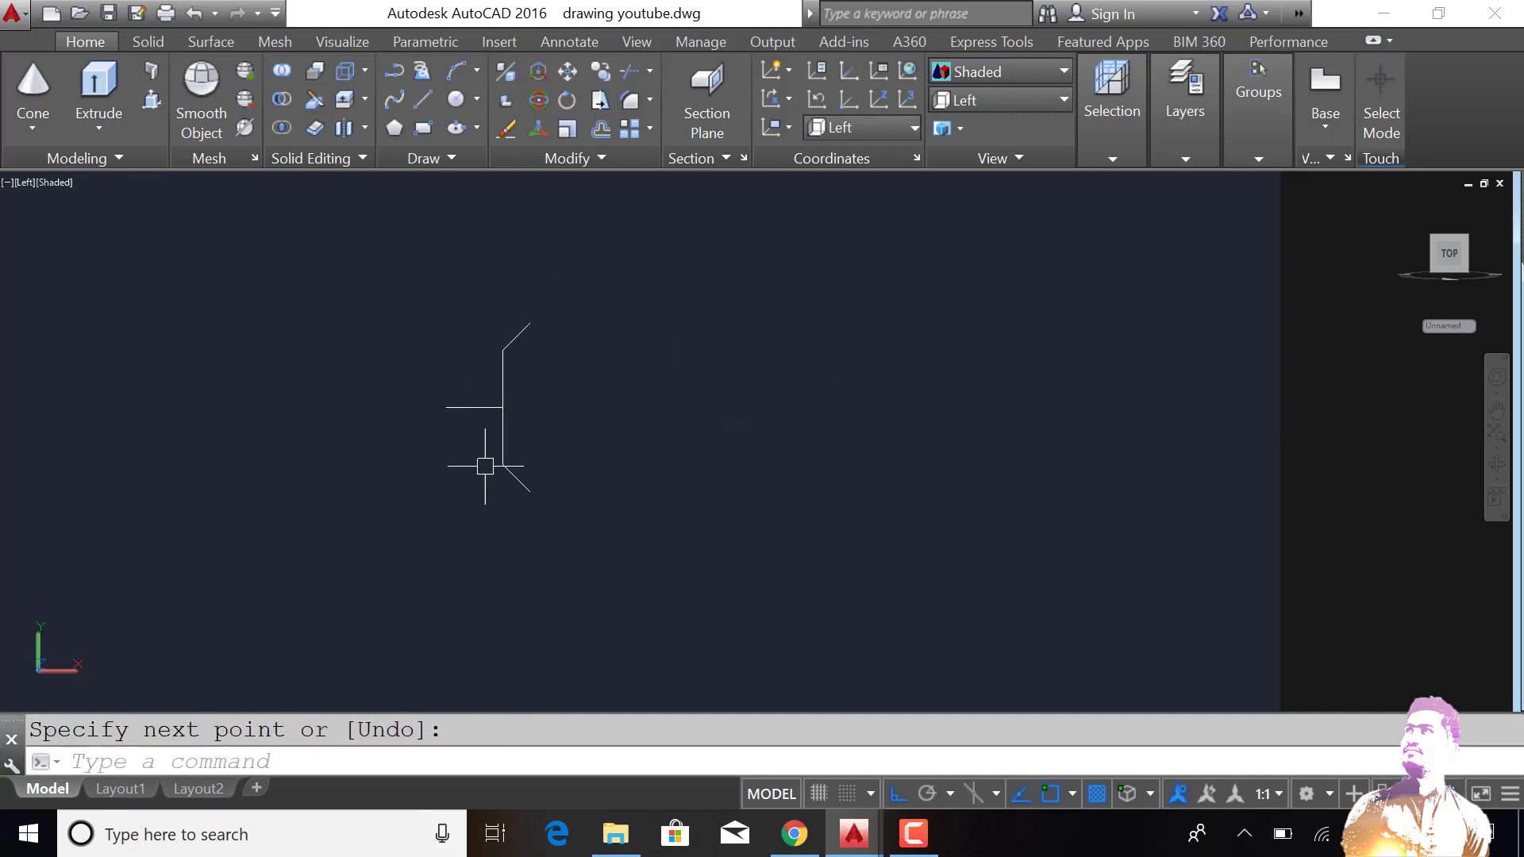
scroll(521, 380, up, 2)
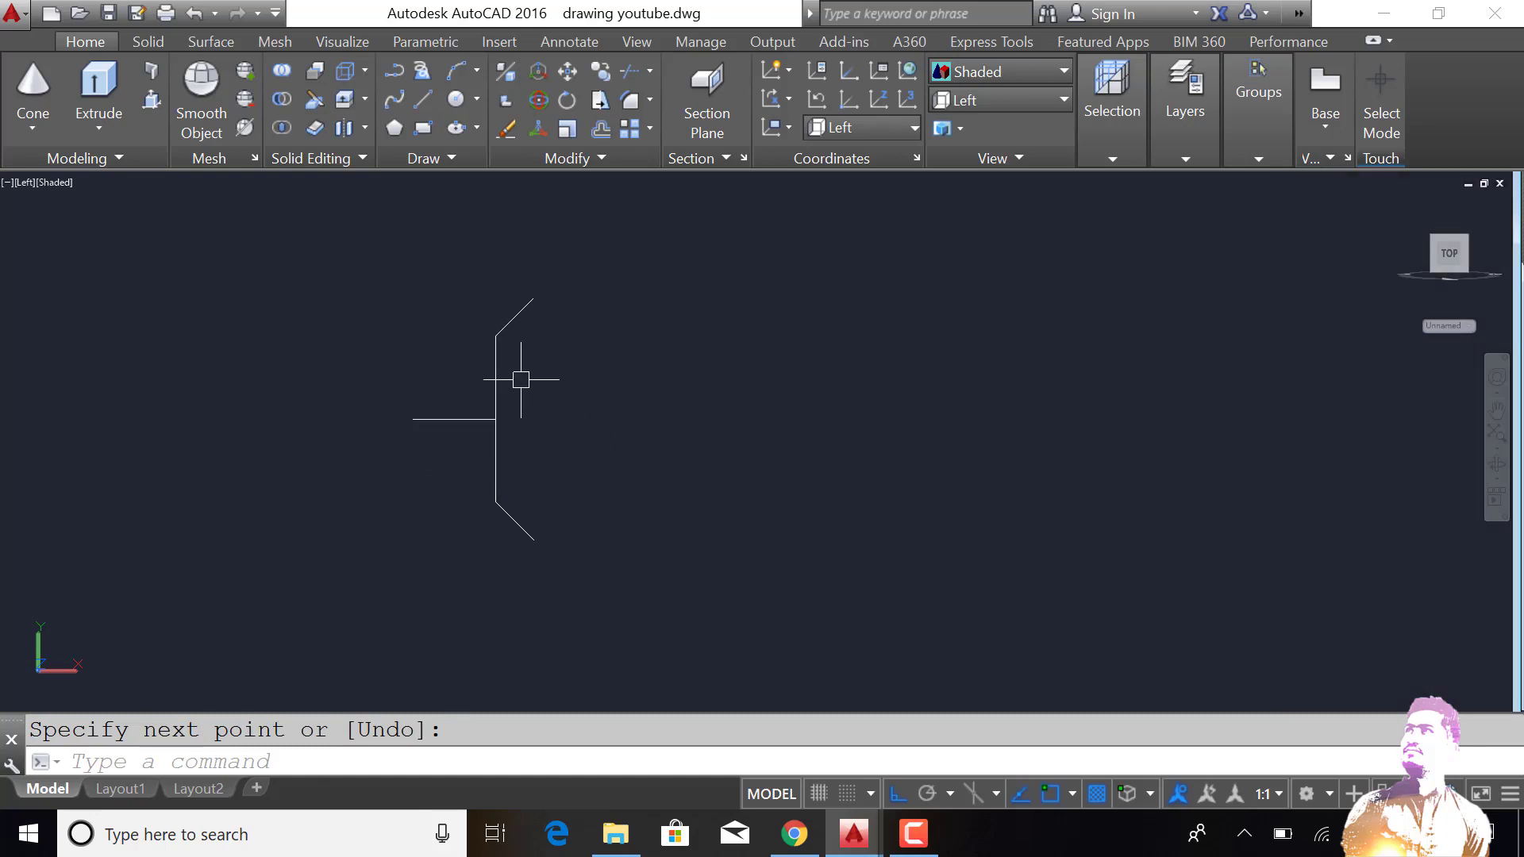
drag(456, 407, 558, 466)
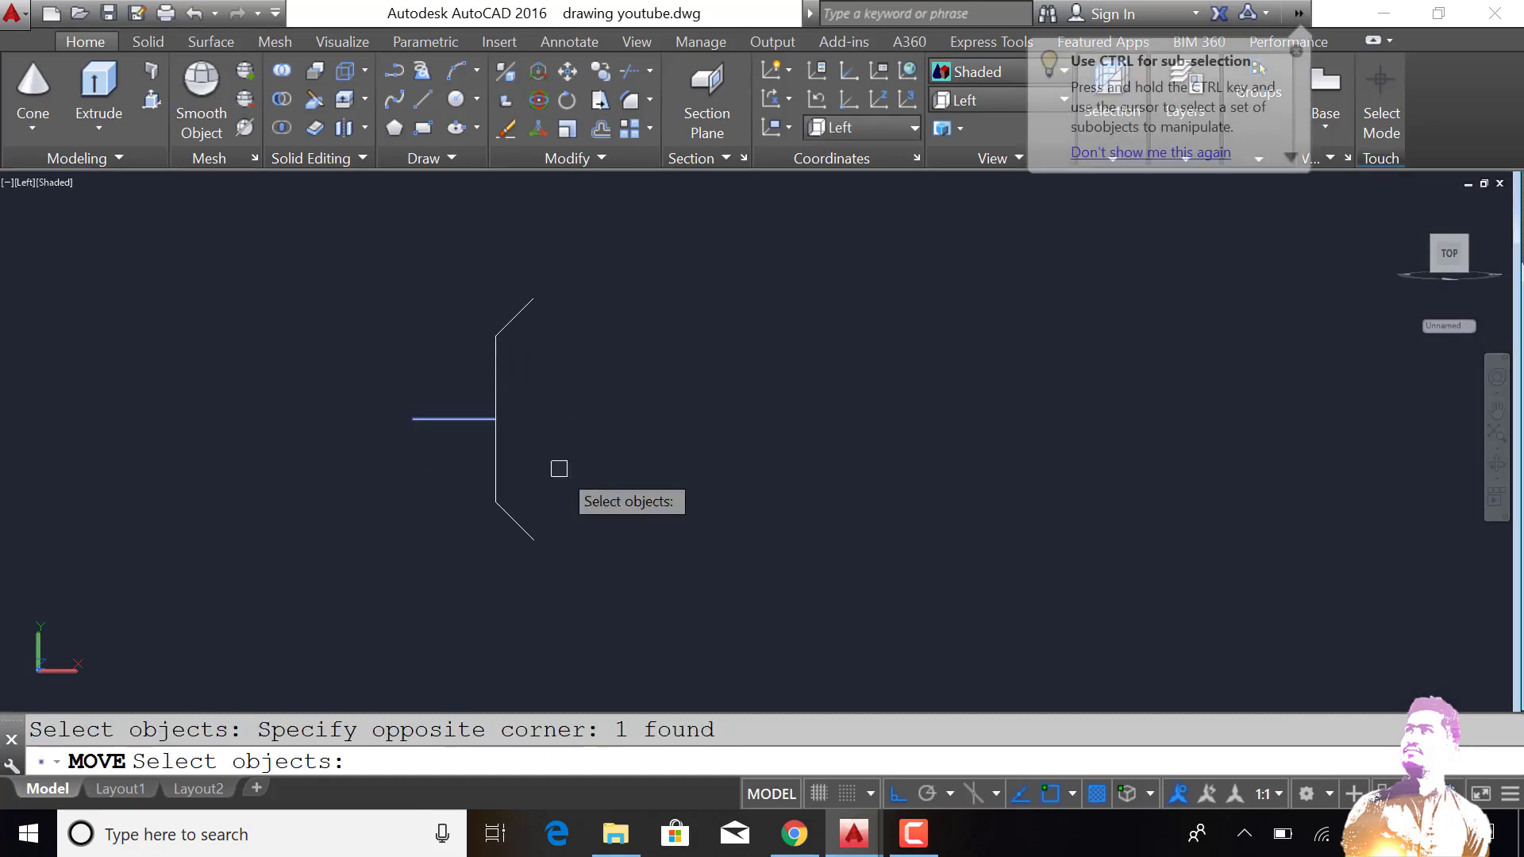
key(Return)
click(713, 488)
text(3)
key(Return)
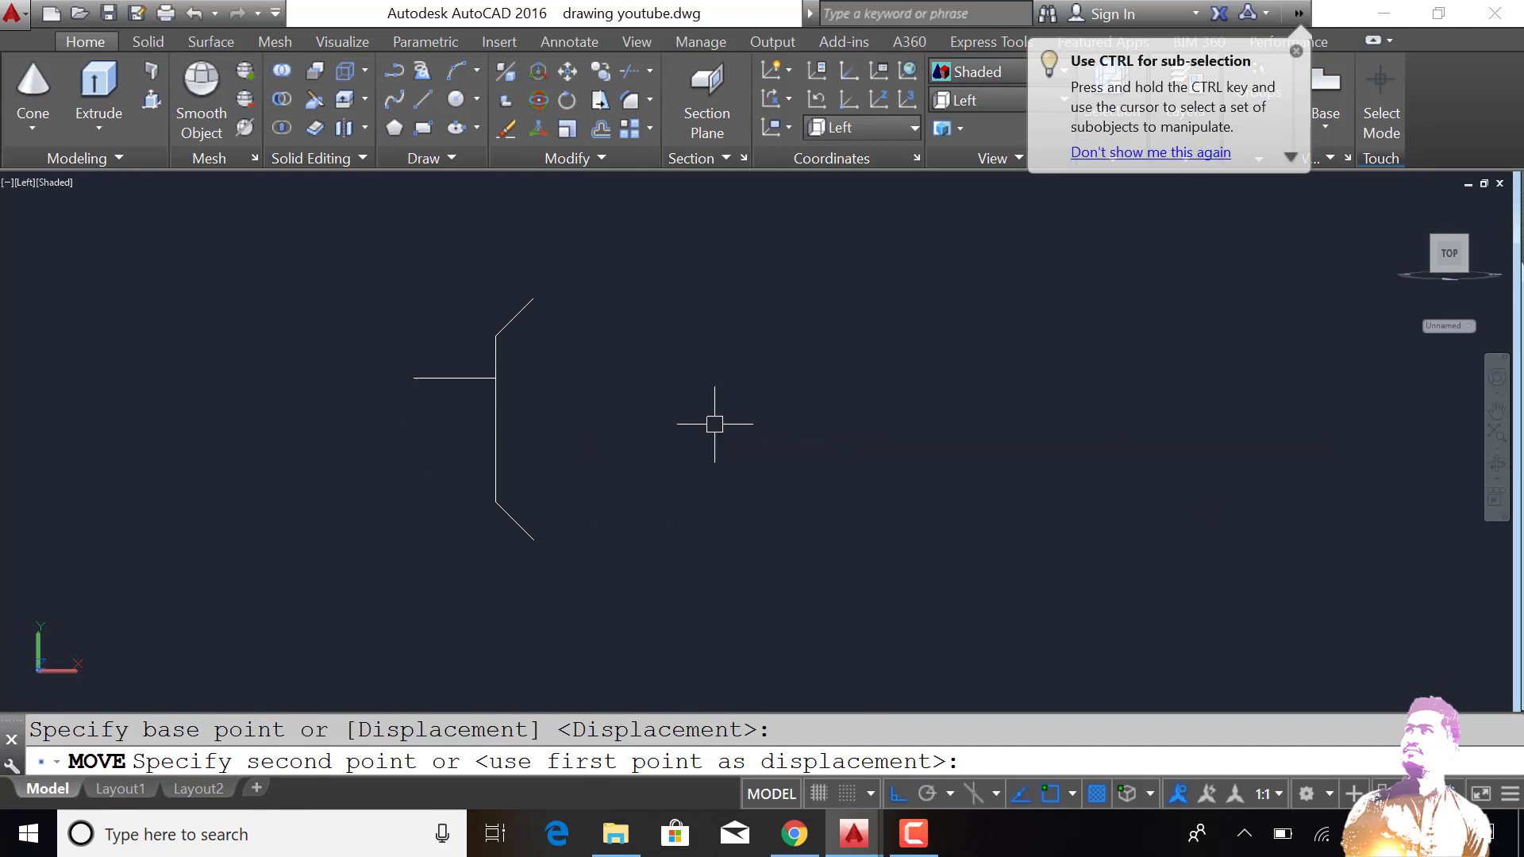
Step: Shift the horizontal arm up 1 more unit
drag(463, 362, 646, 426)
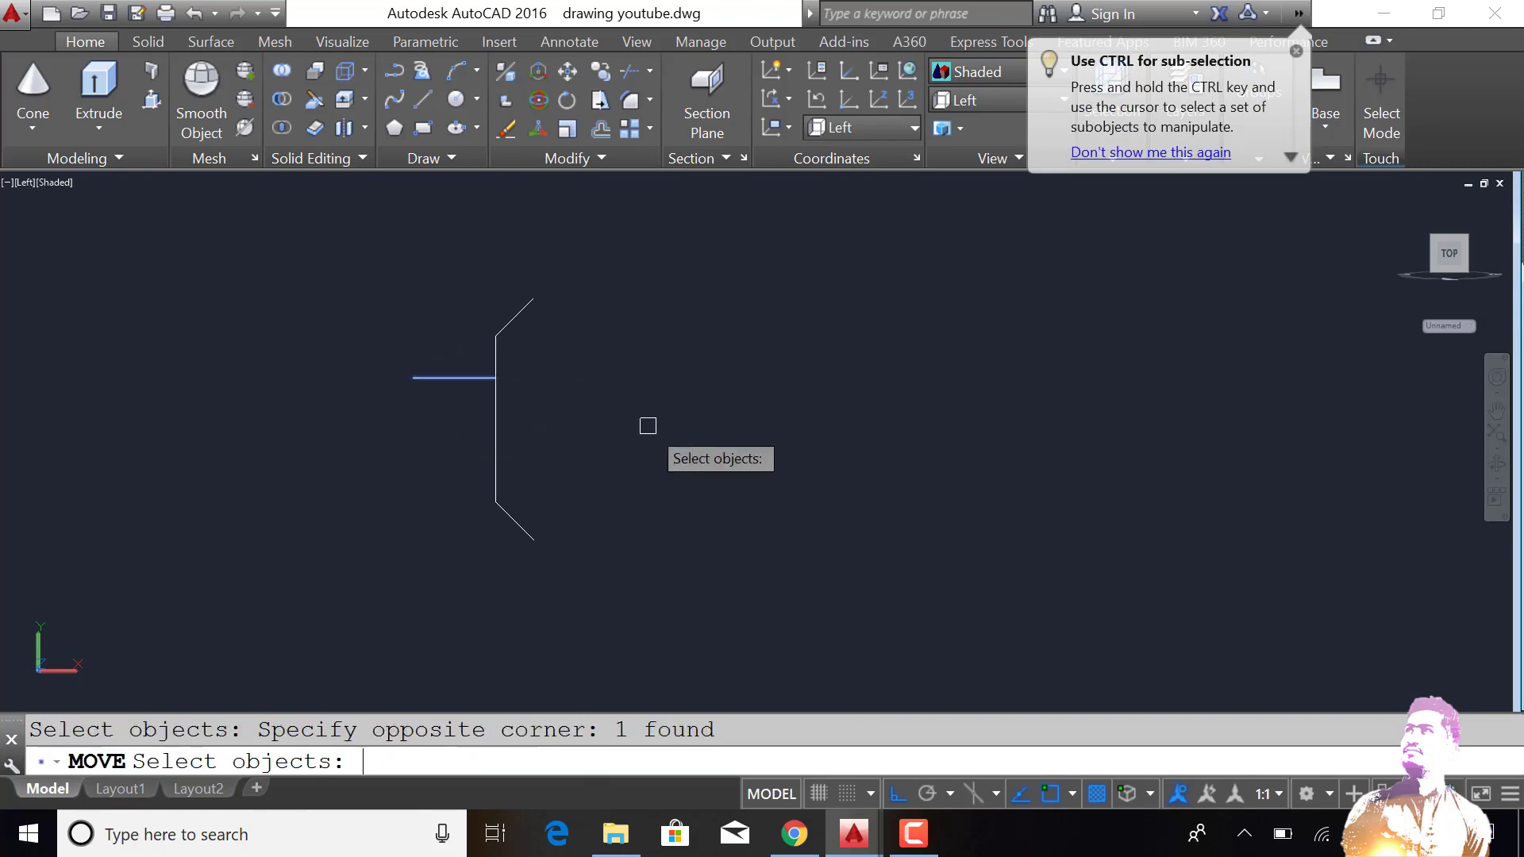
key(Return)
click(650, 425)
text(1)
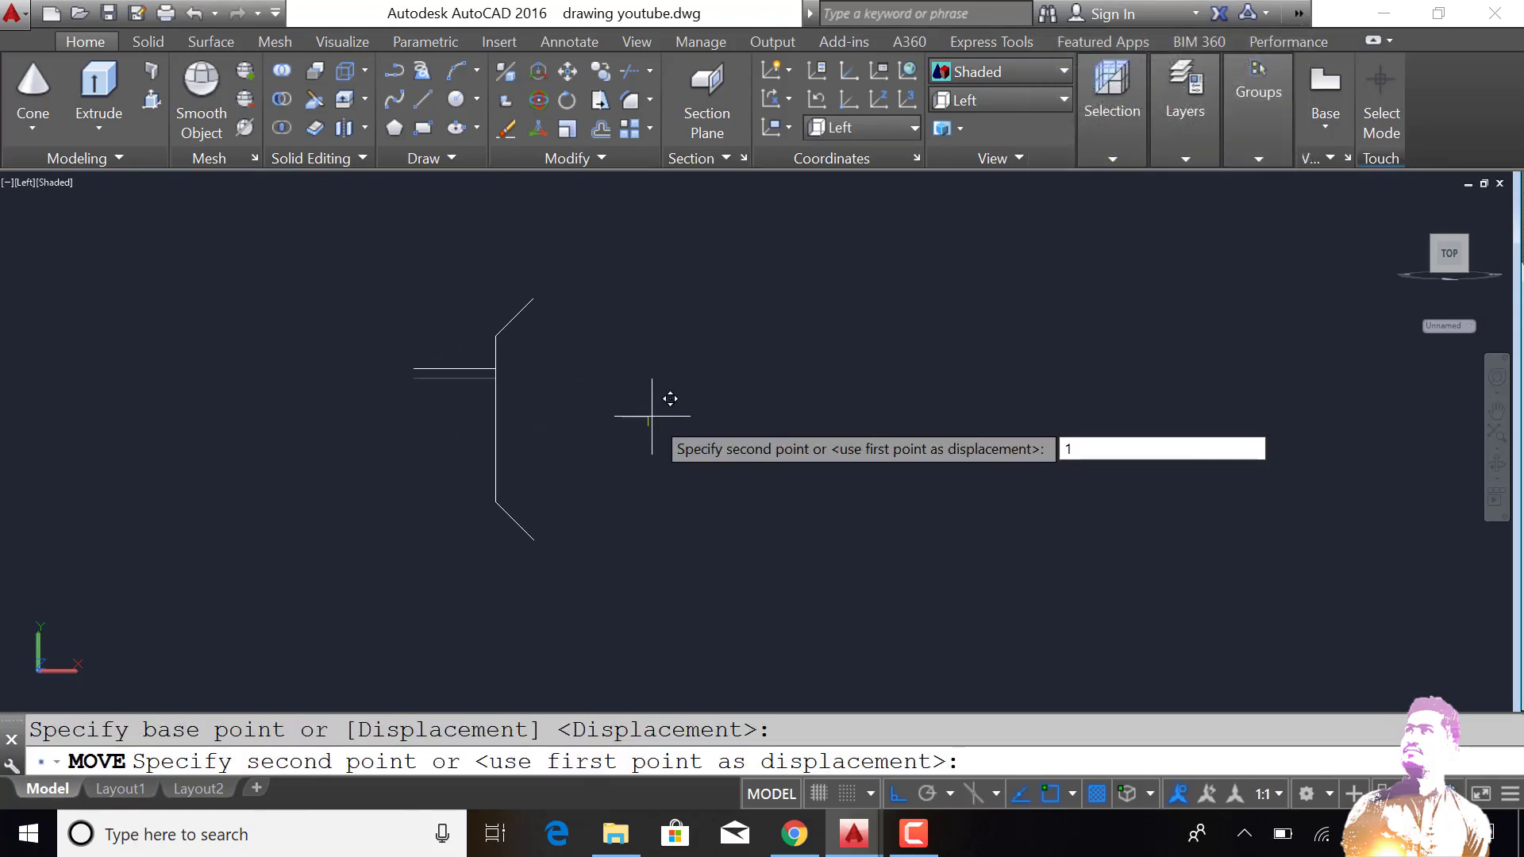
key(Return)
Step: Mirror the horizontal arm across the vertical line's midpoint to create the lower arm
text(mi)
key(Return)
click(456, 341)
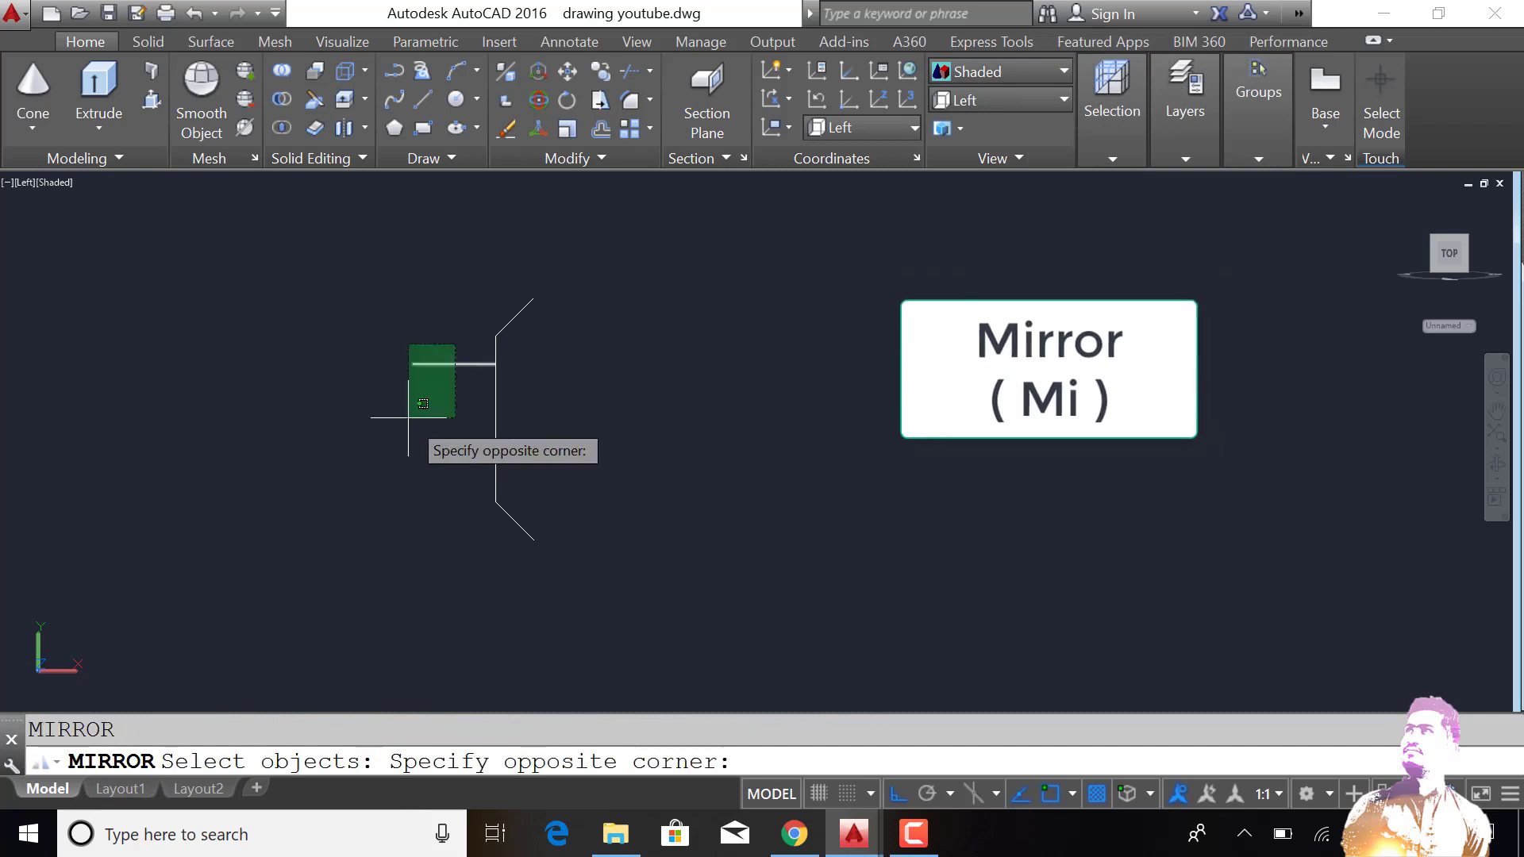
click(408, 427)
key(Return)
click(495, 419)
click(691, 457)
key(Return)
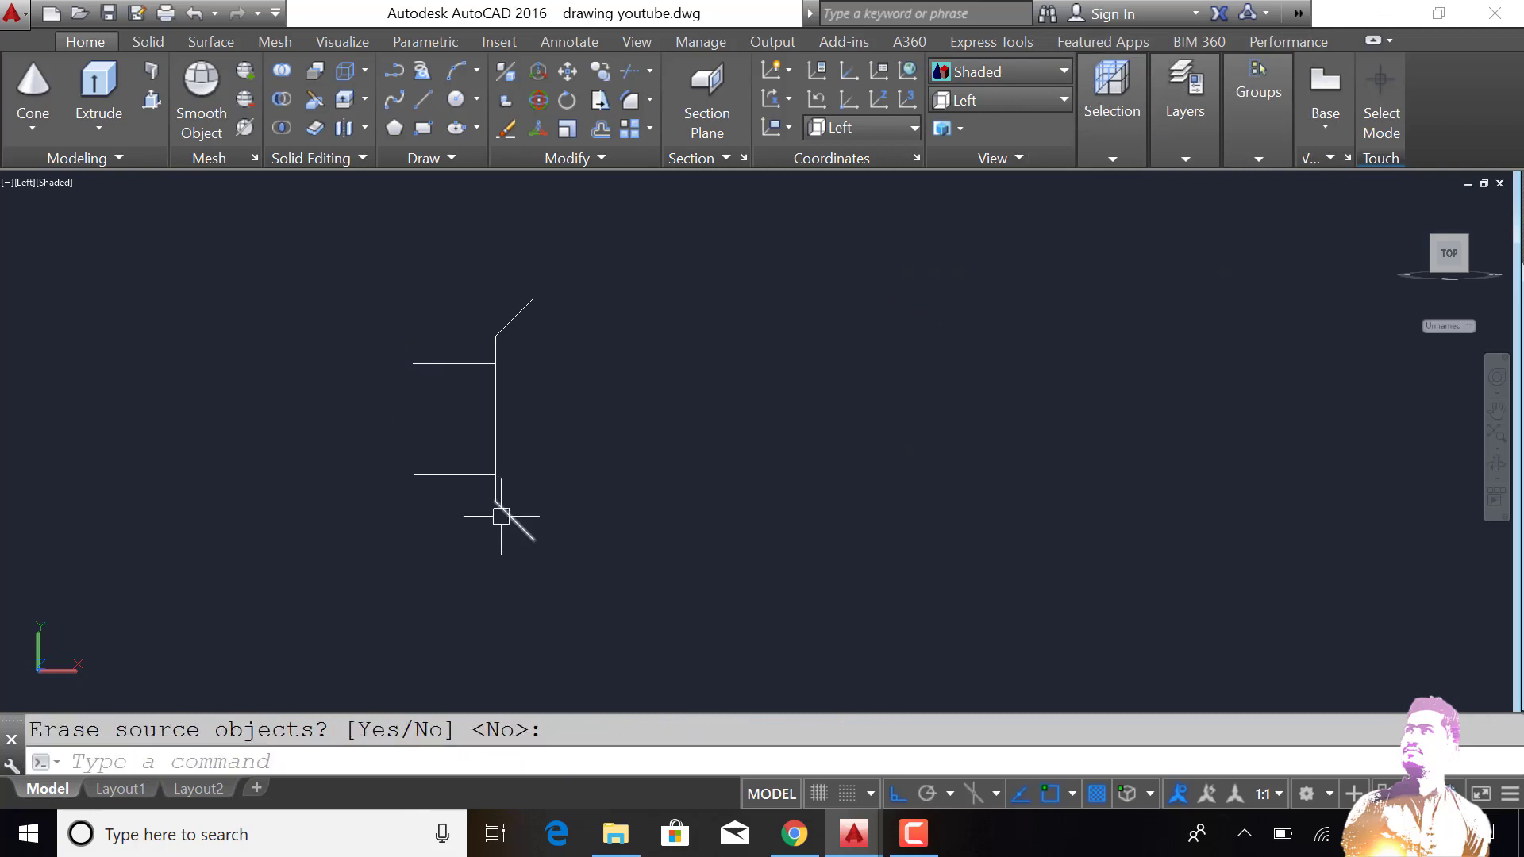
Step: Draw a 0.5-radius circle to the right of the outline
text(c)
key(Return)
click(808, 446)
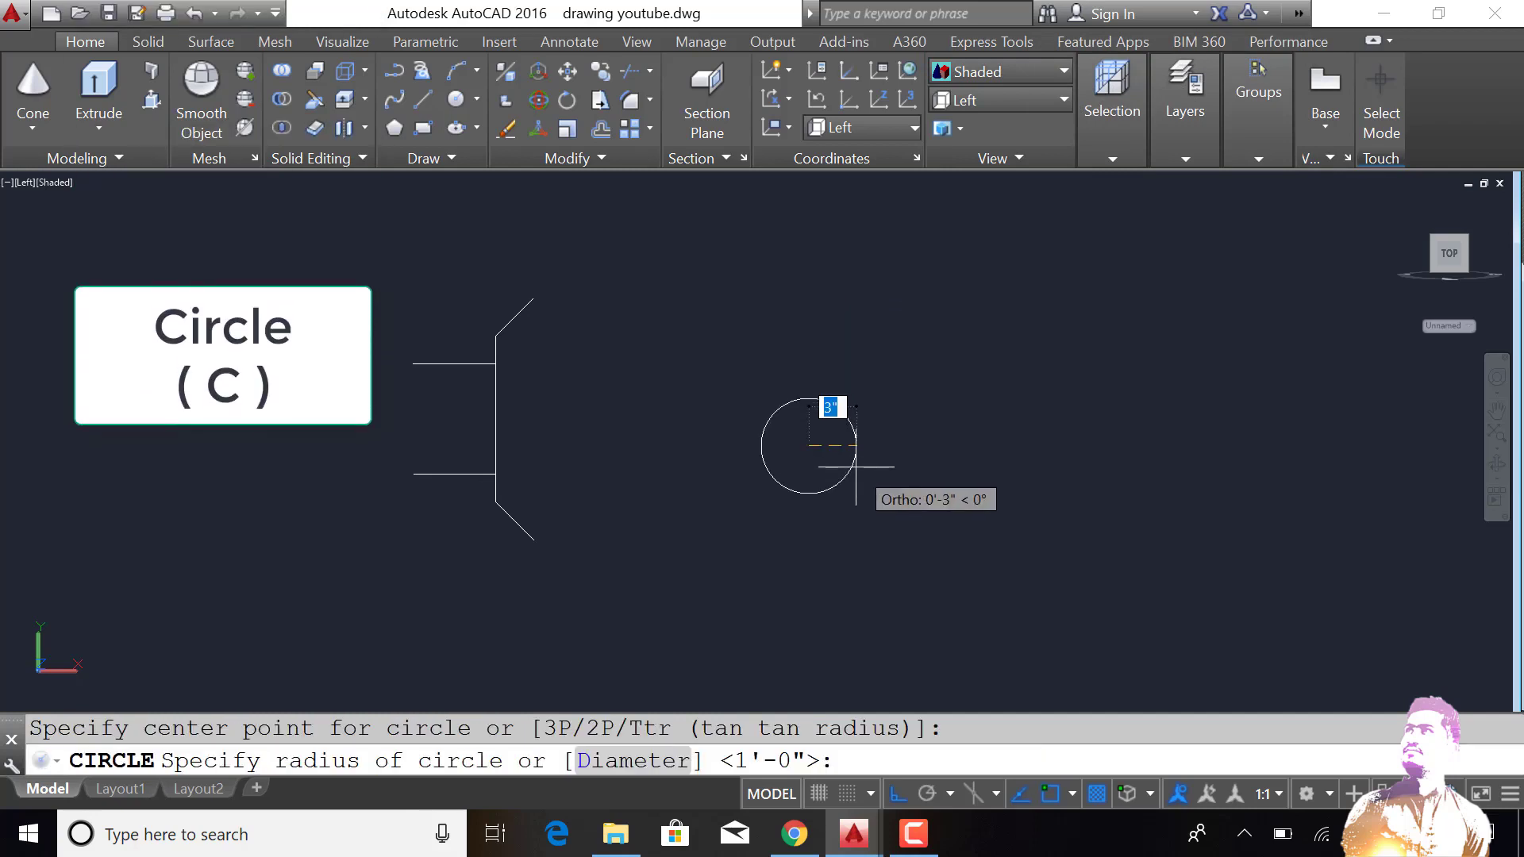
key(Return)
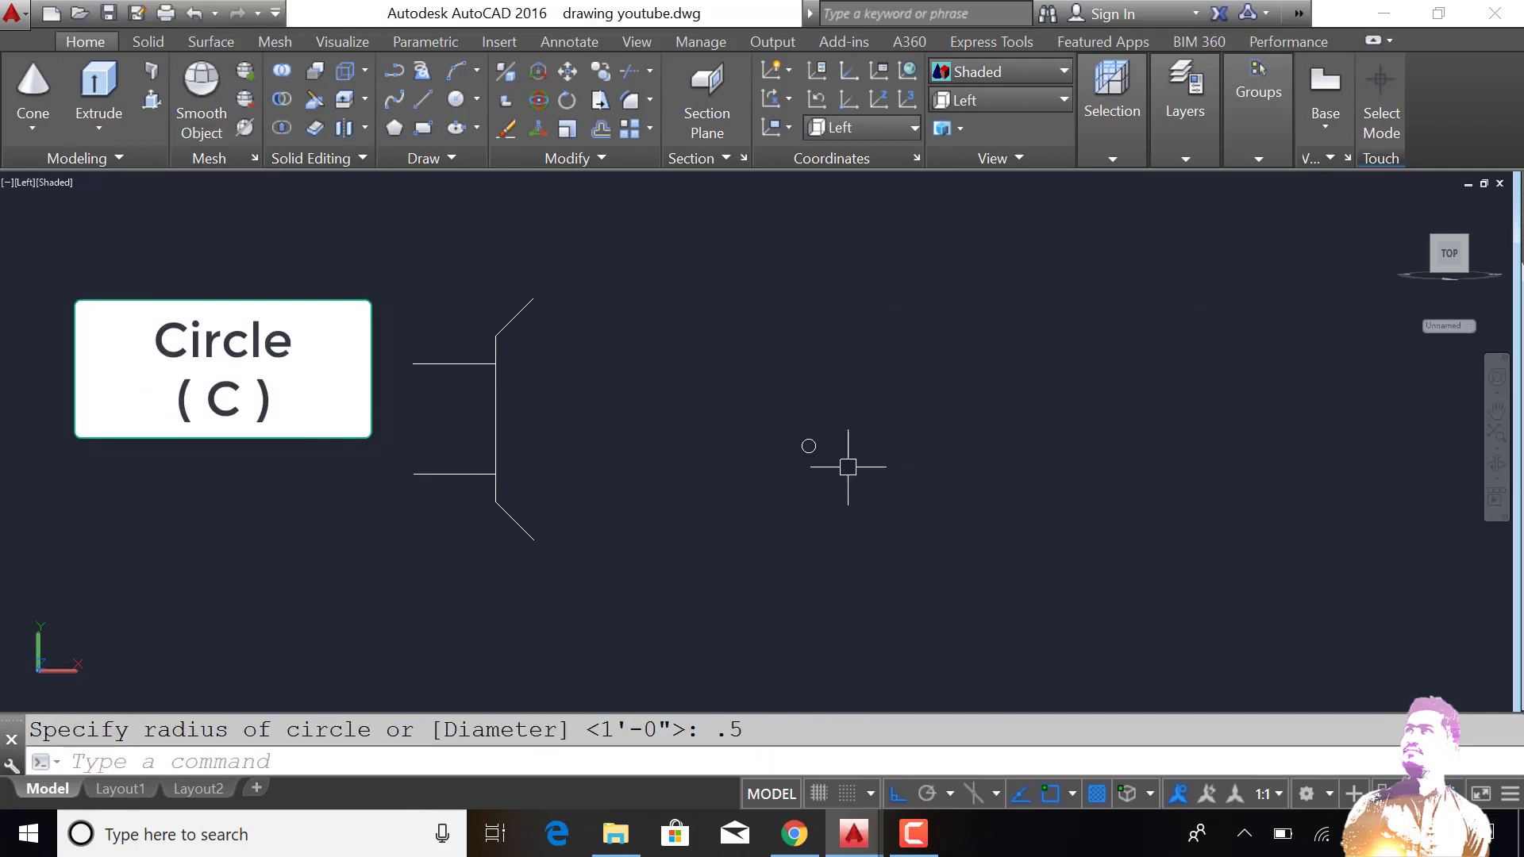
Step: Join the lower diagonal, vertical line and upper diagonal into one polyline
text(j)
key(Return)
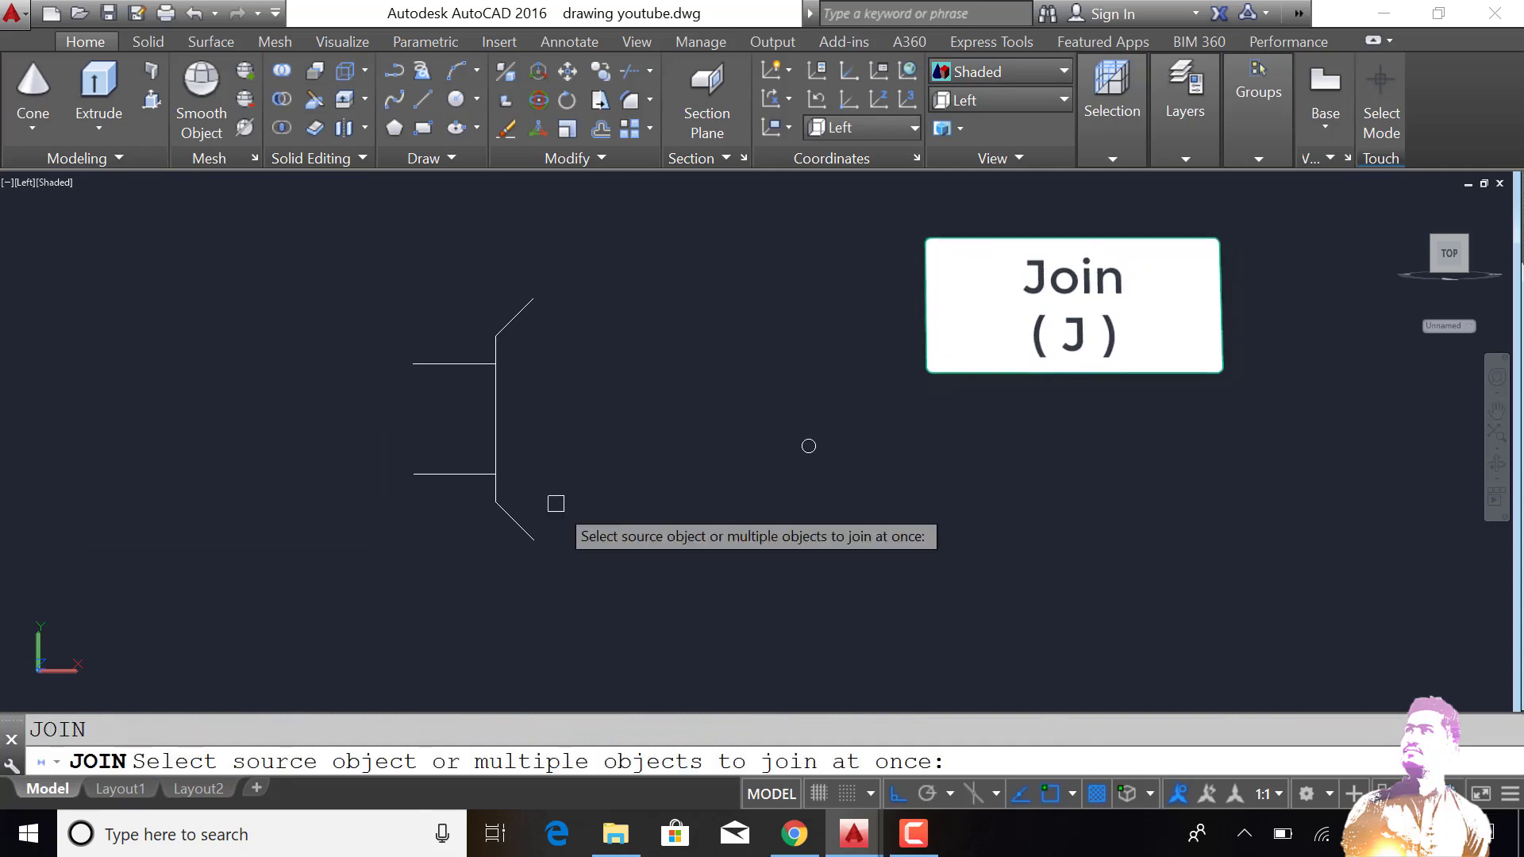
click(556, 504)
click(431, 524)
click(521, 405)
click(466, 463)
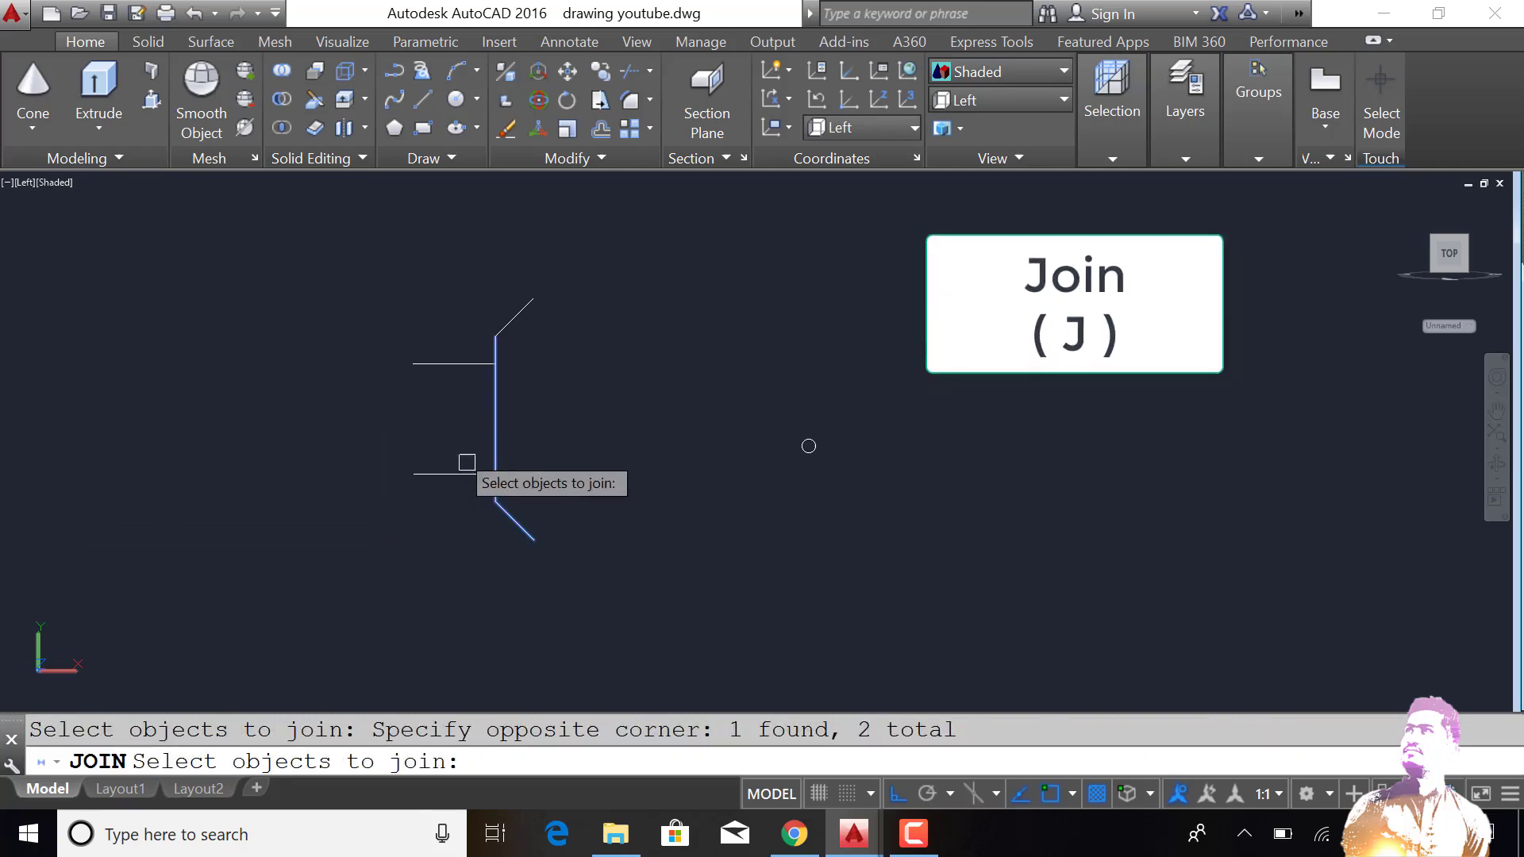
click(518, 322)
key(Return)
Step: Make two copies of the profile circle, placed side by side to the right
text(c)
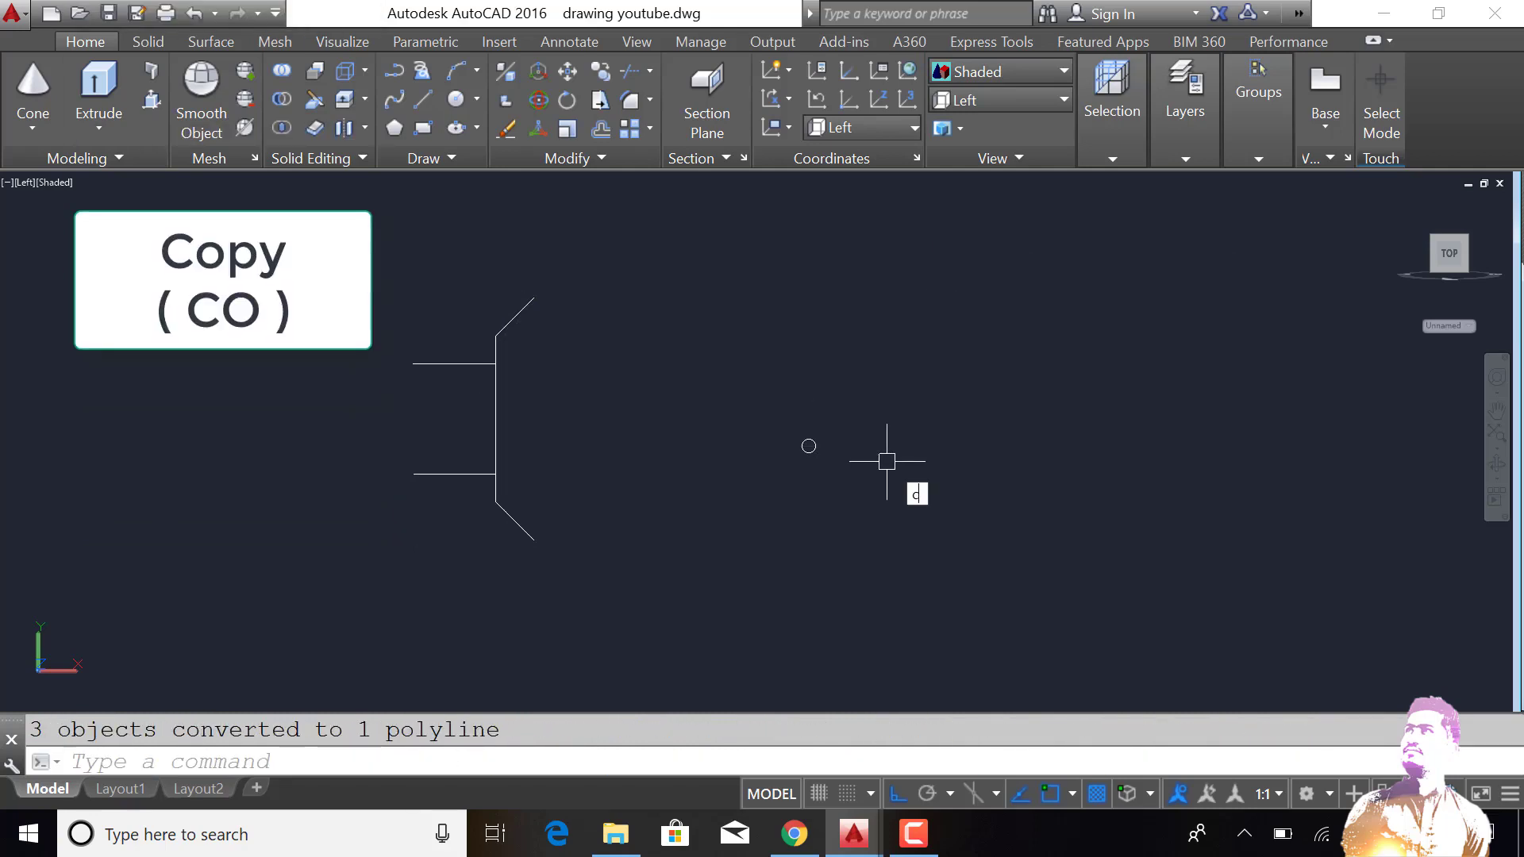
text(o)
key(Return)
click(878, 424)
click(755, 473)
key(Return)
click(776, 503)
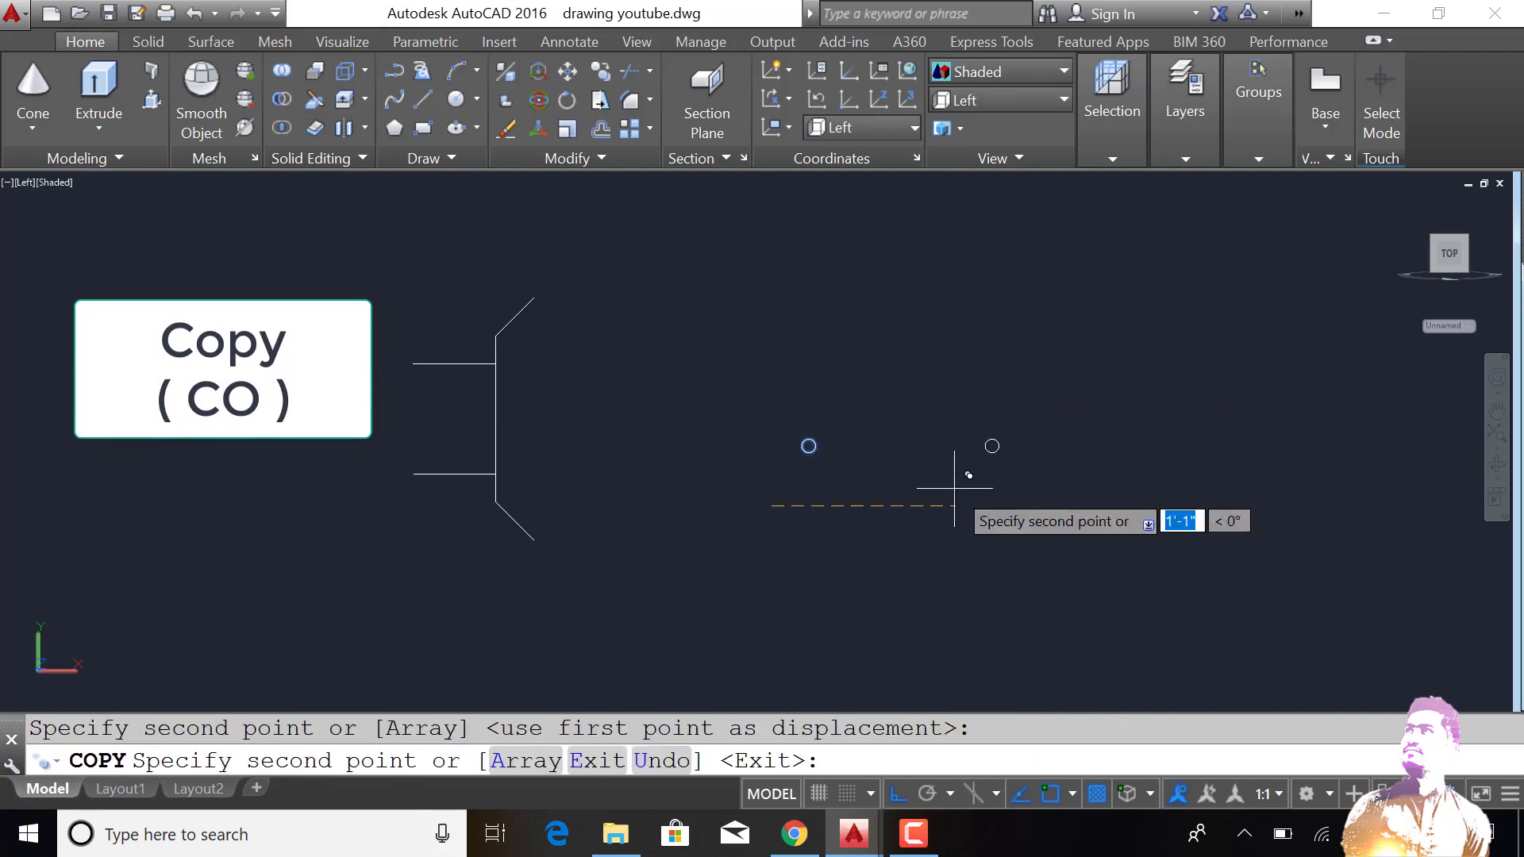
click(959, 504)
click(1112, 504)
key(Return)
Step: Sweep the circles along the lower and upper arms to form round tubes
text(swe)
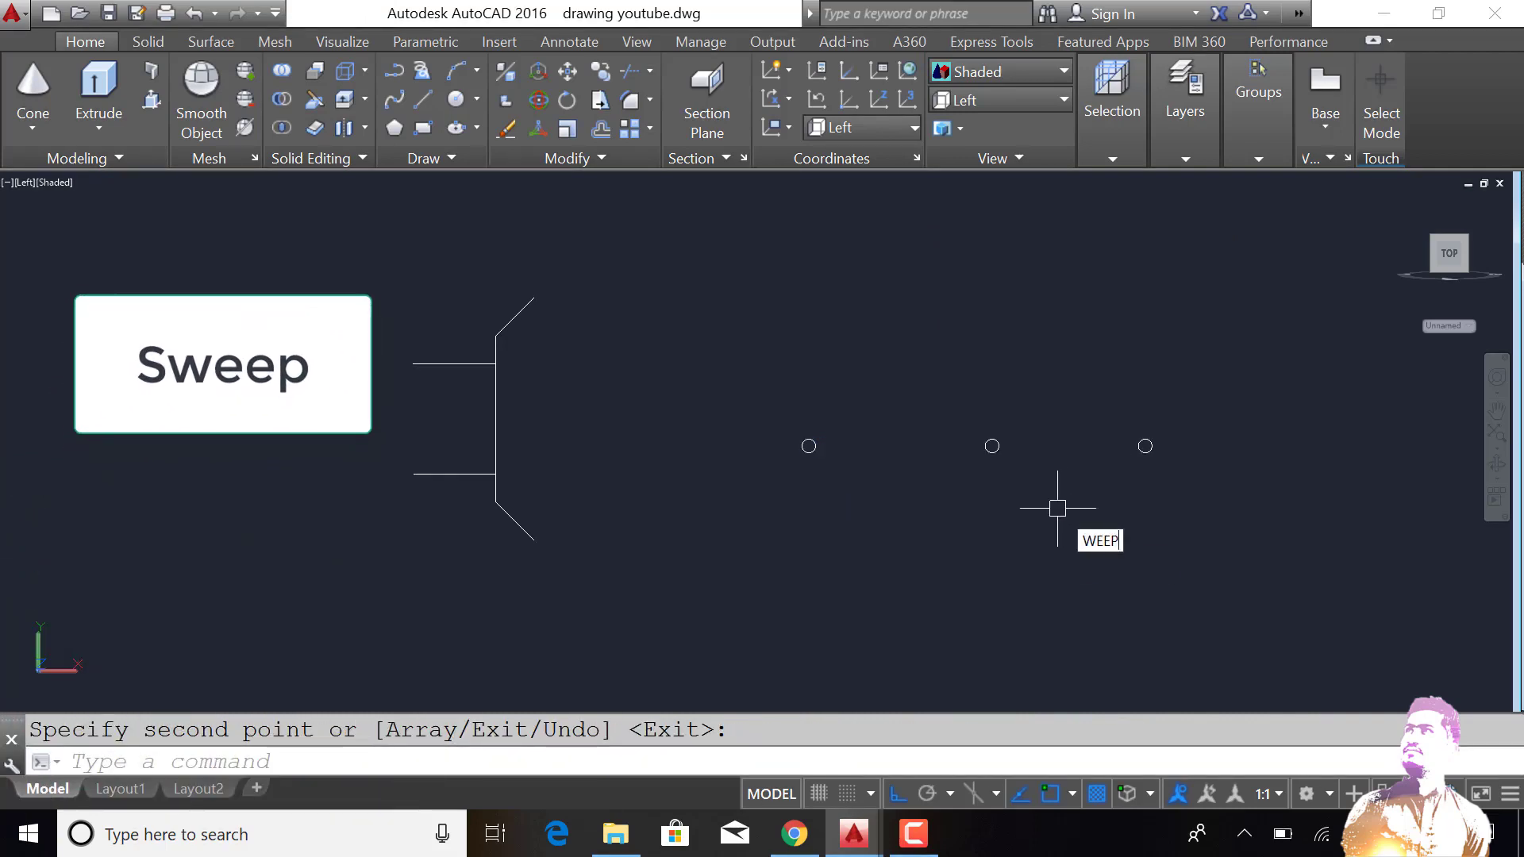
key(Return)
click(992, 446)
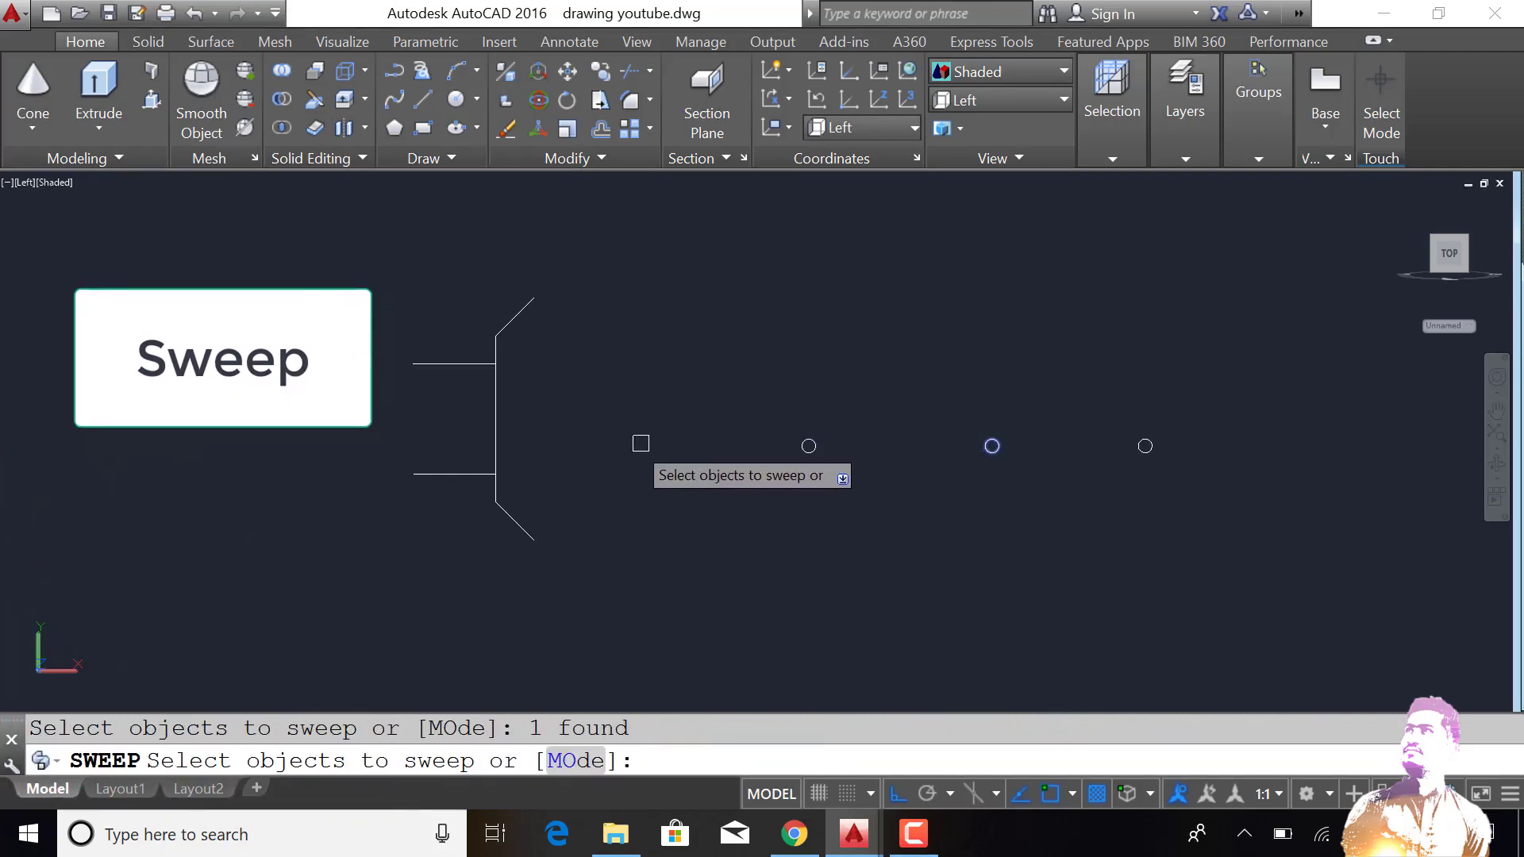
key(Return)
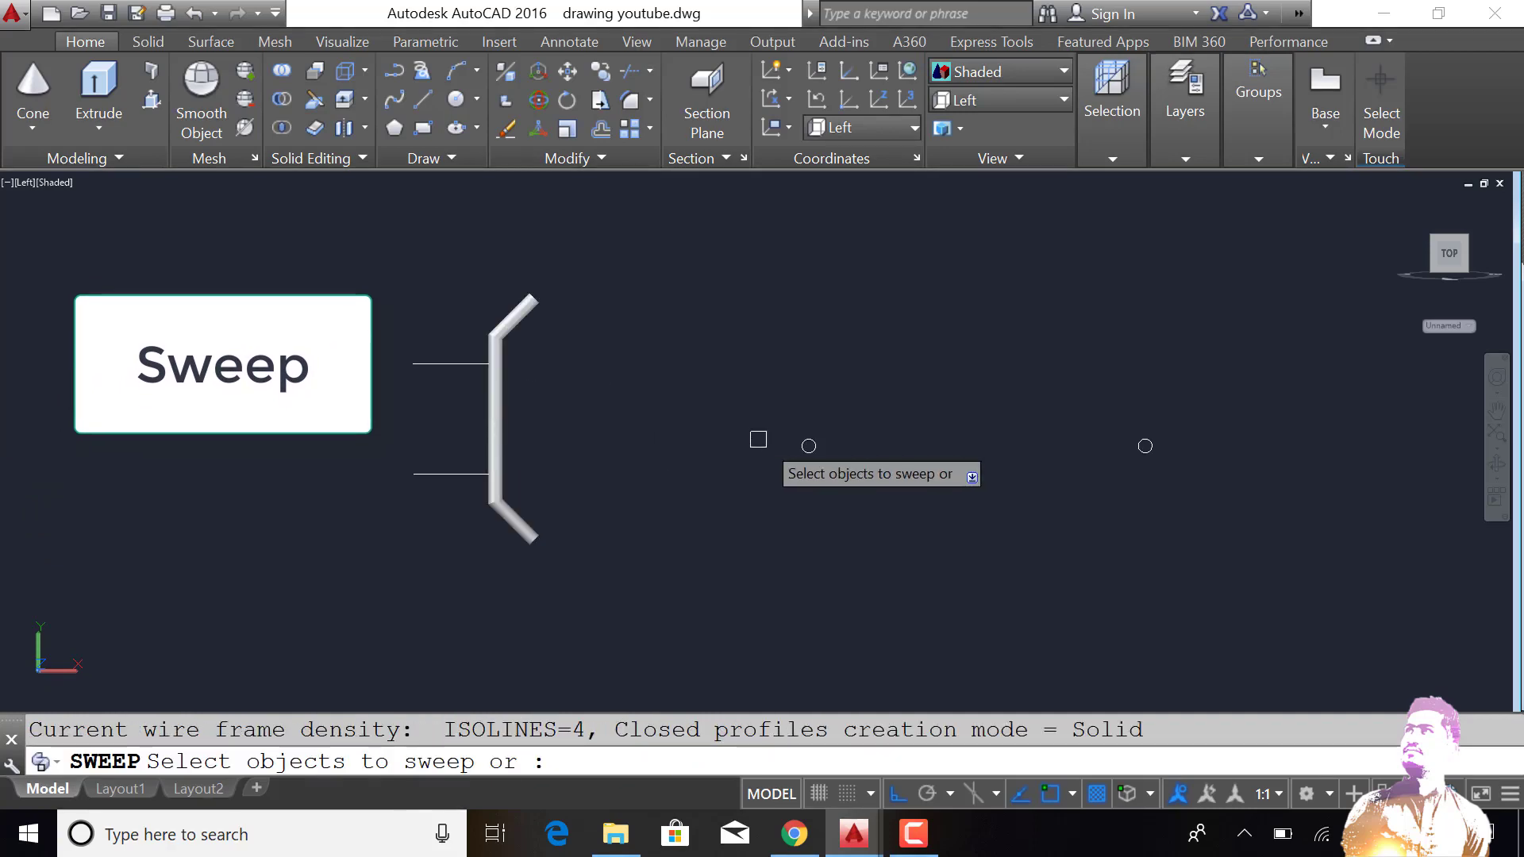
click(440, 470)
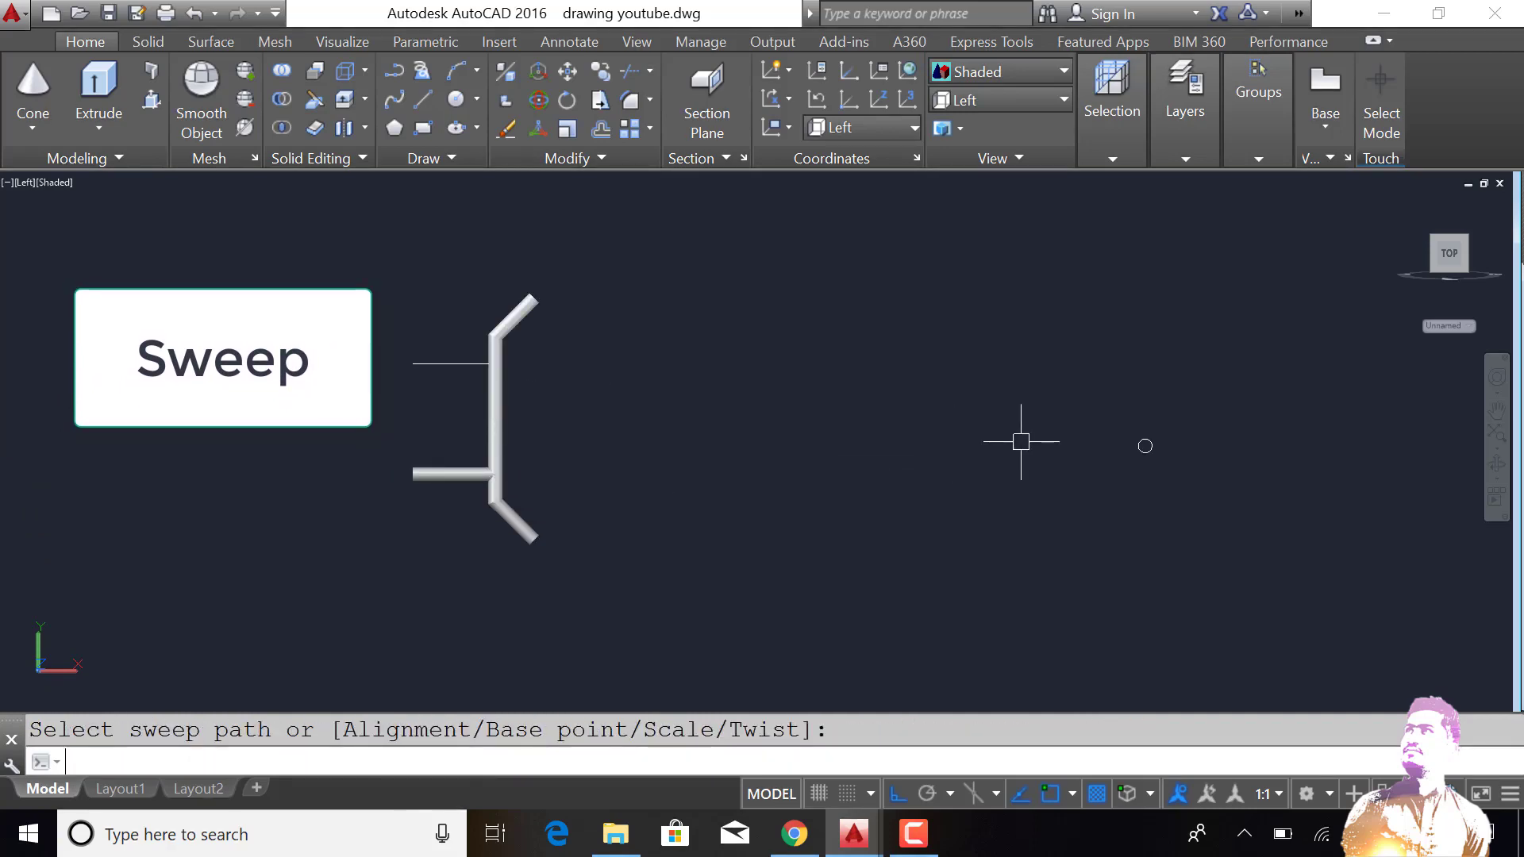
key(Return)
click(1143, 447)
key(Return)
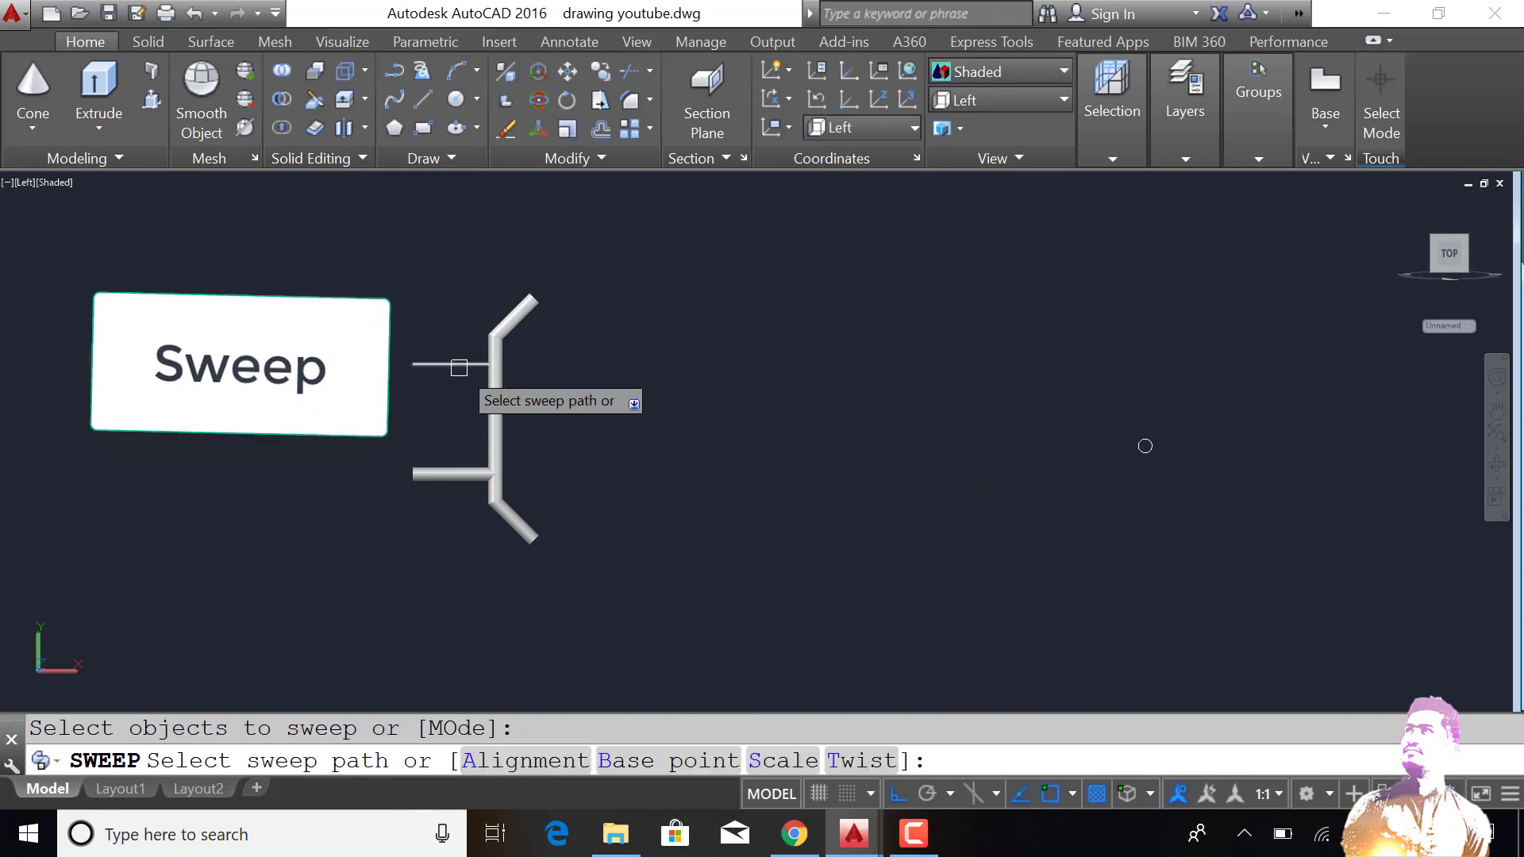
click(476, 363)
key(Return)
Step: Union the three tubes into one solid handle and open the Materials Browser
text(unio)
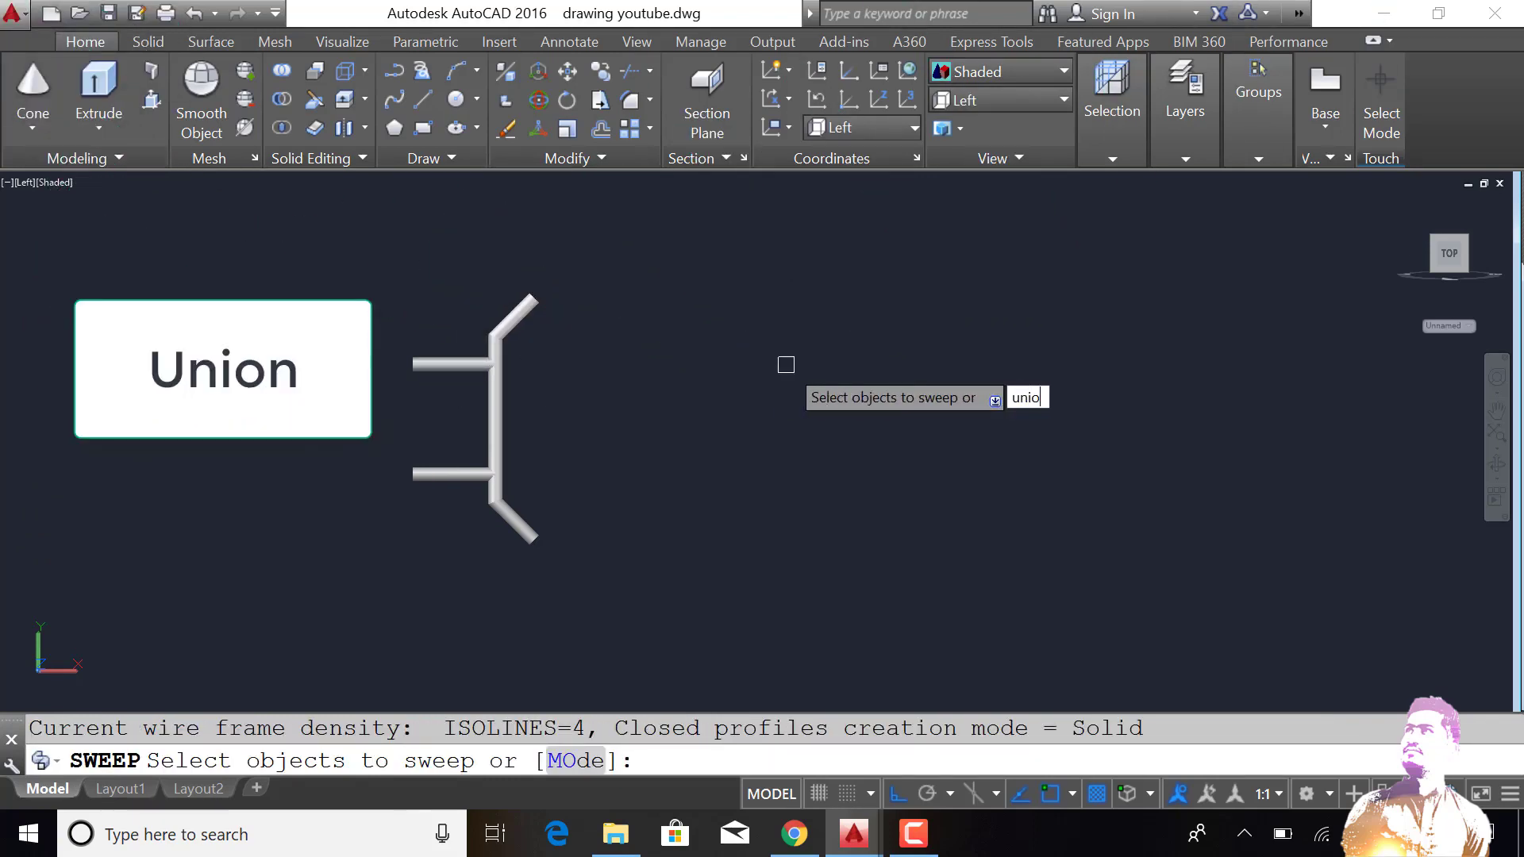
key(Escape)
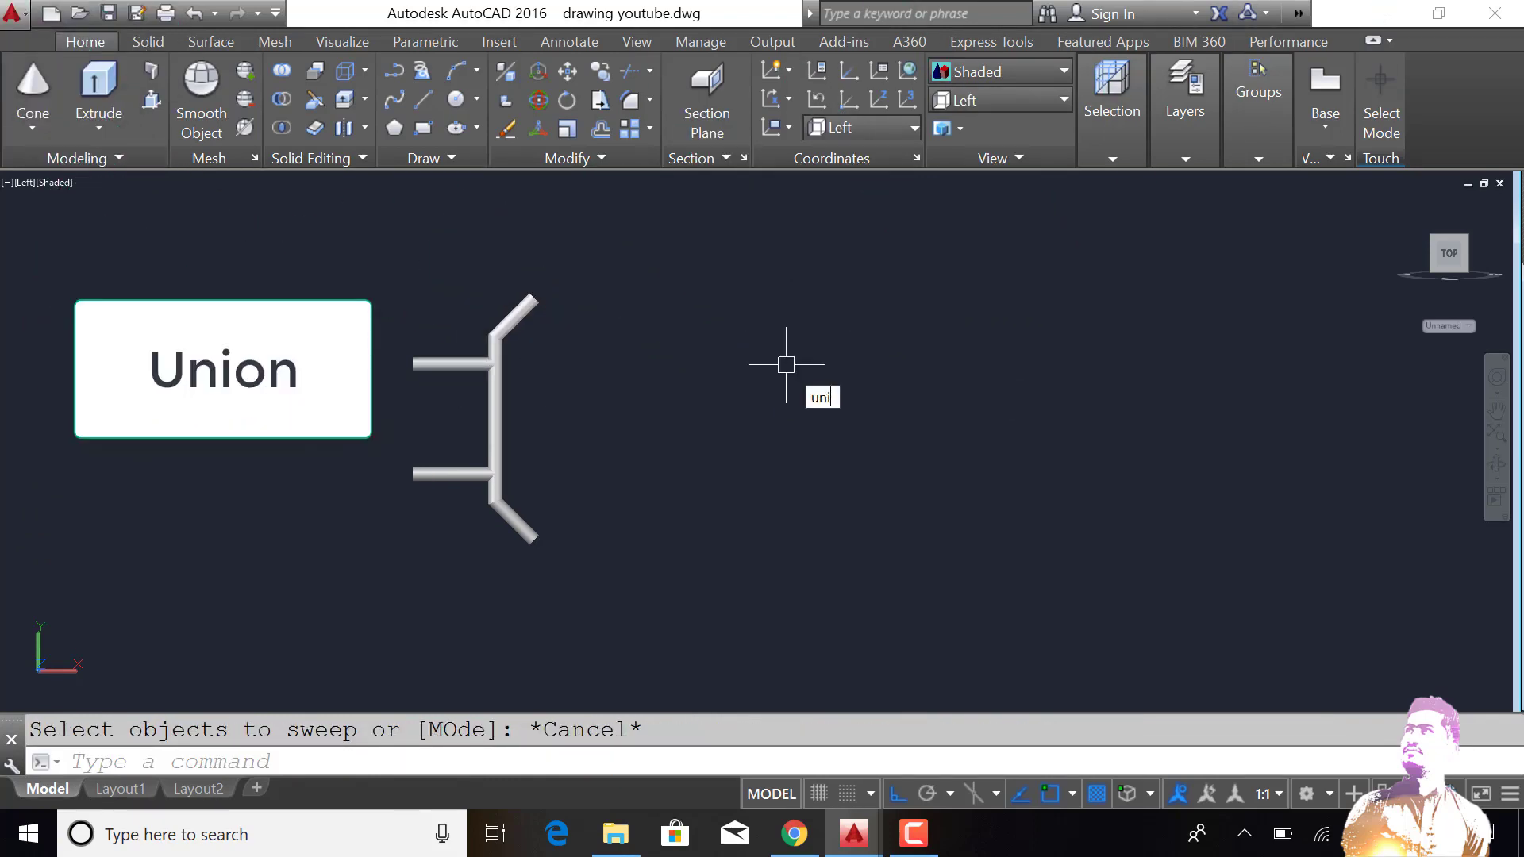
click(764, 355)
click(374, 517)
key(Return)
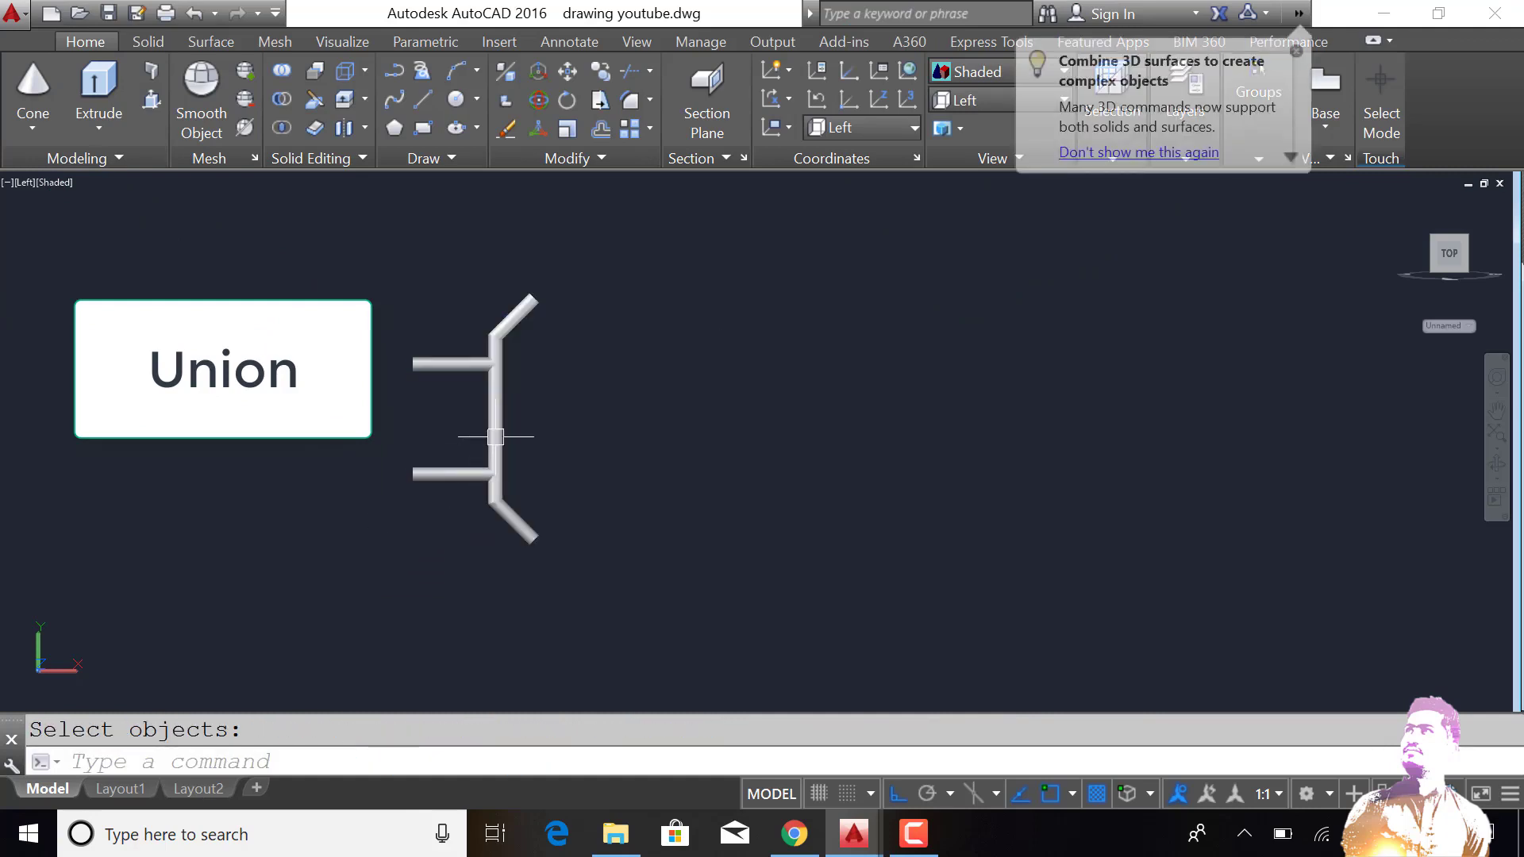
scroll(608, 493, down, 3)
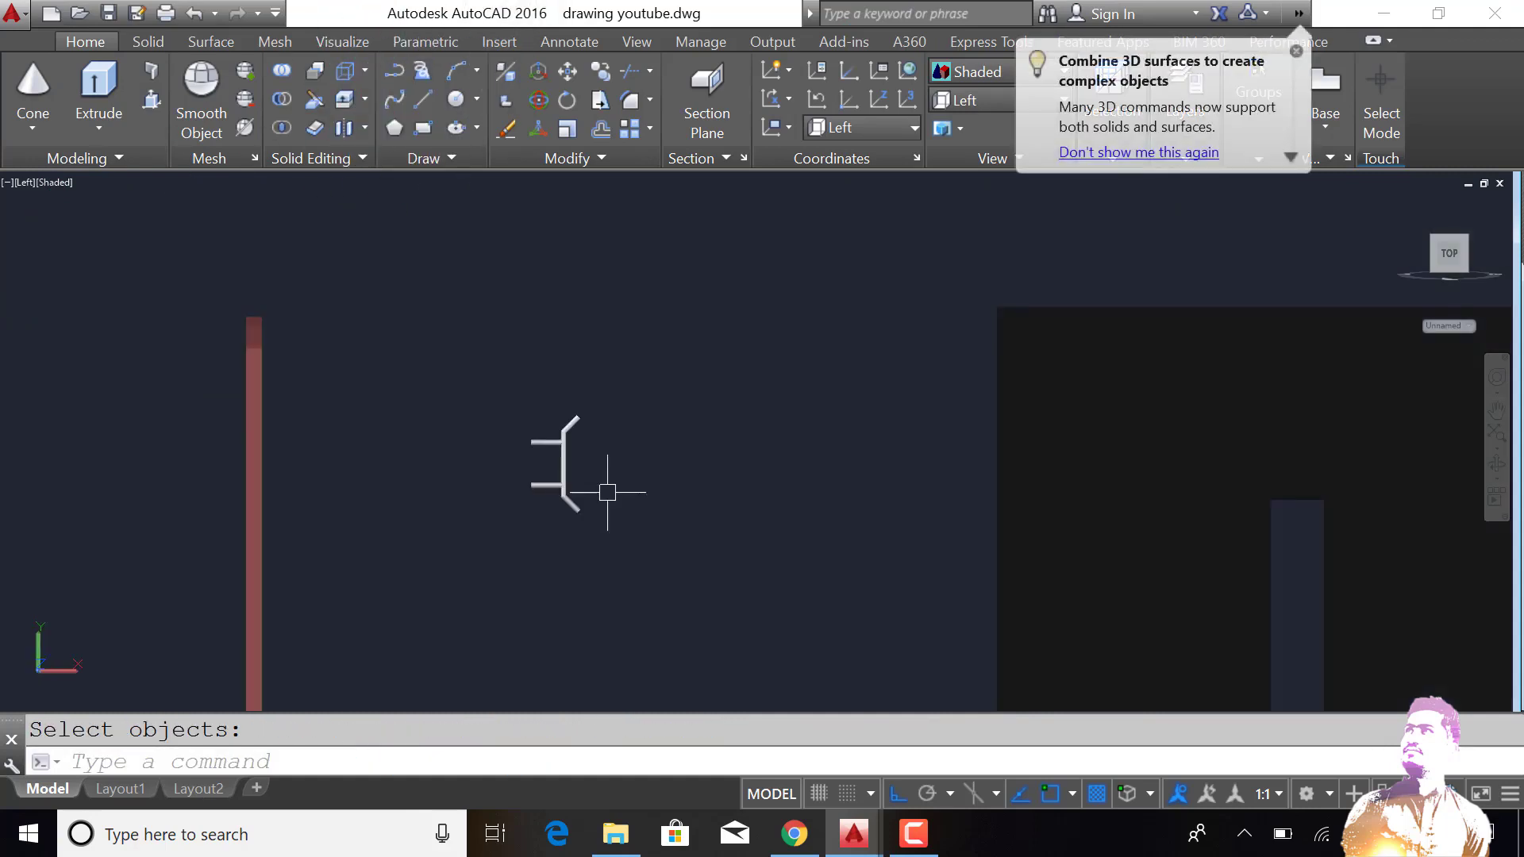
scroll(608, 493, up, 1)
scroll(612, 487, up, 2)
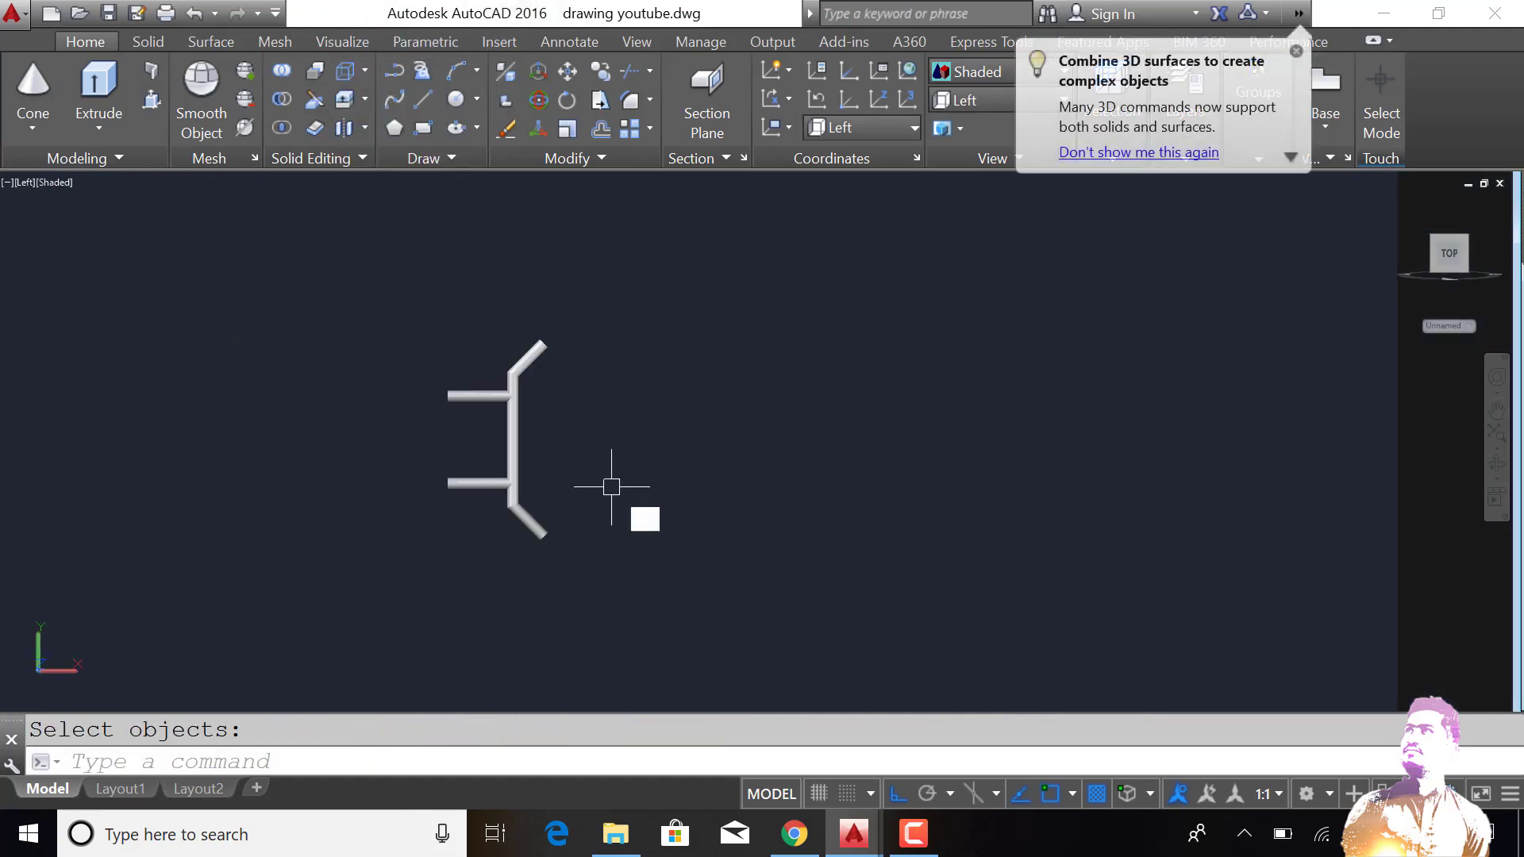
text(MART)
key(Return)
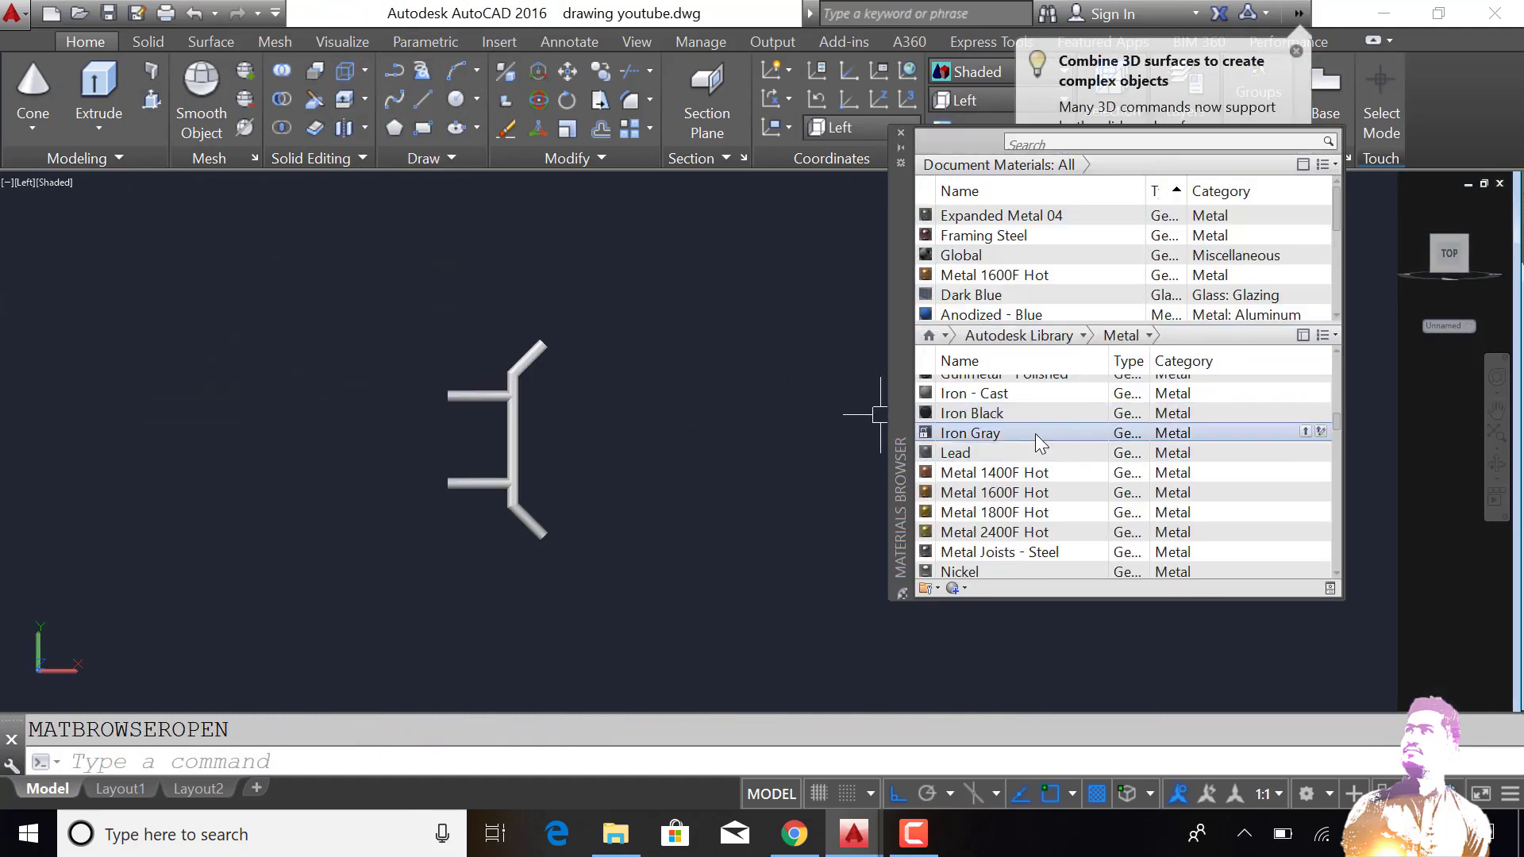
Step: Drag the Plate - Blue metal material onto the handle solid, then close the browser
scroll(1032, 437, down, 1)
scroll(973, 452, down, 1)
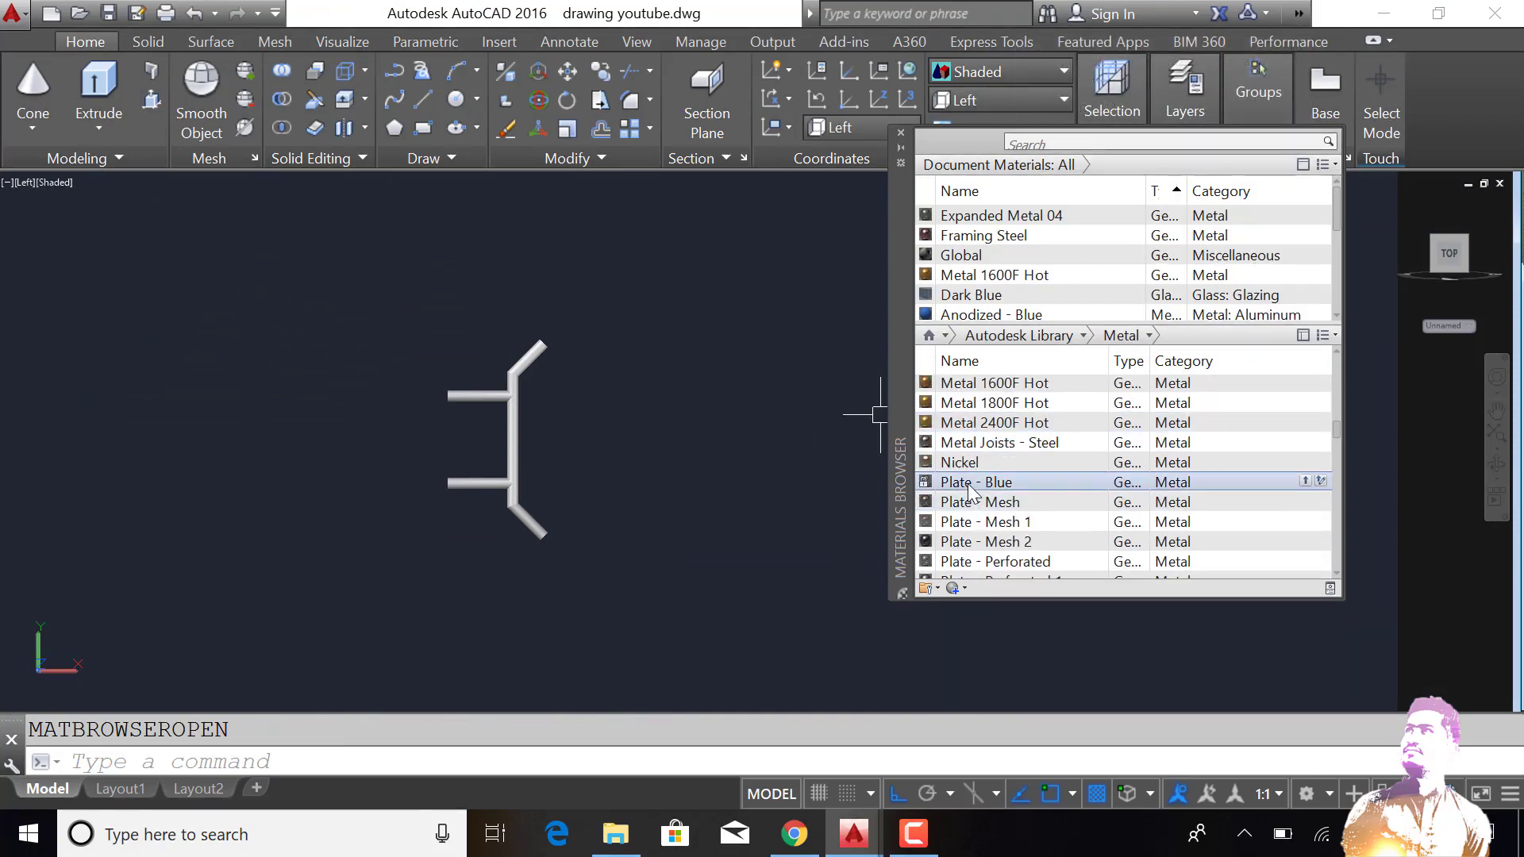
drag(968, 484, 613, 487)
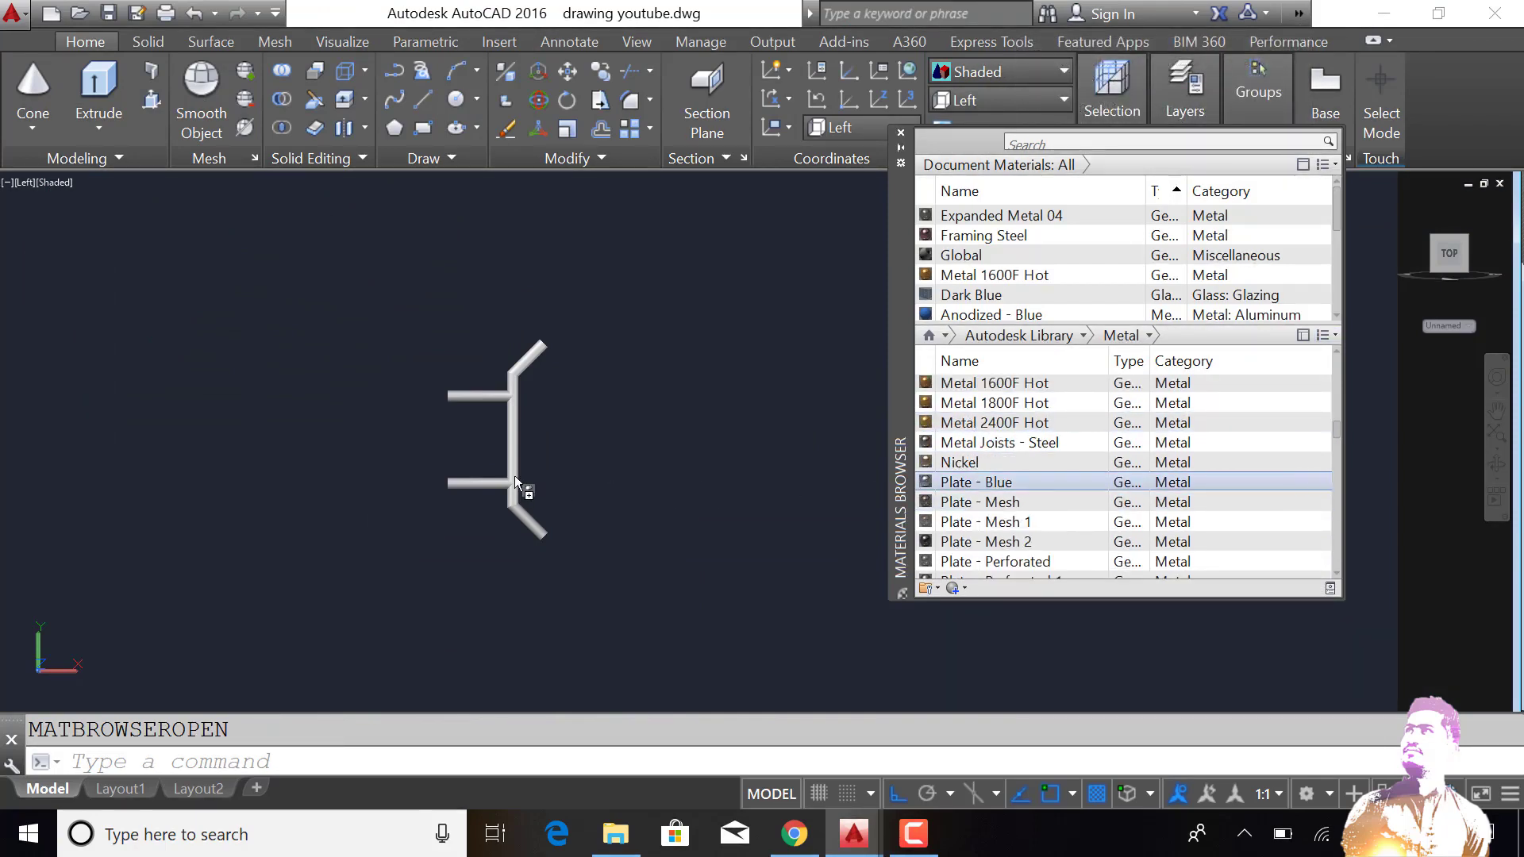
drag(515, 477, 512, 479)
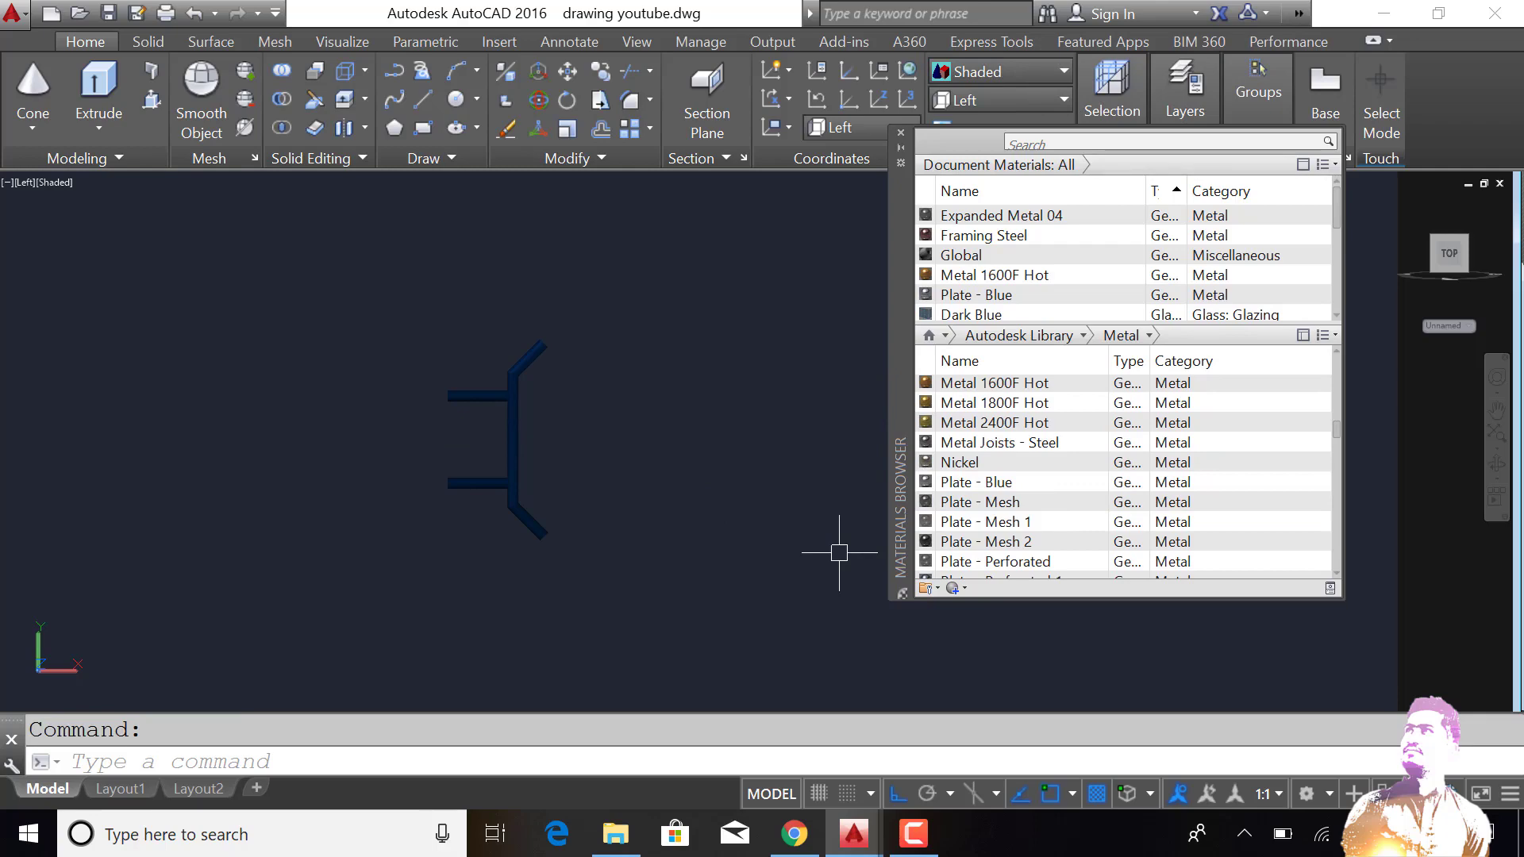
click(902, 133)
click(1497, 467)
Step: Orbit into 3D and move the handle next to the window
mouse_move(1065, 460)
mouse_down()
mouse_move(873, 521)
mouse_move(854, 558)
mouse_move(887, 603)
mouse_up()
key(Escape)
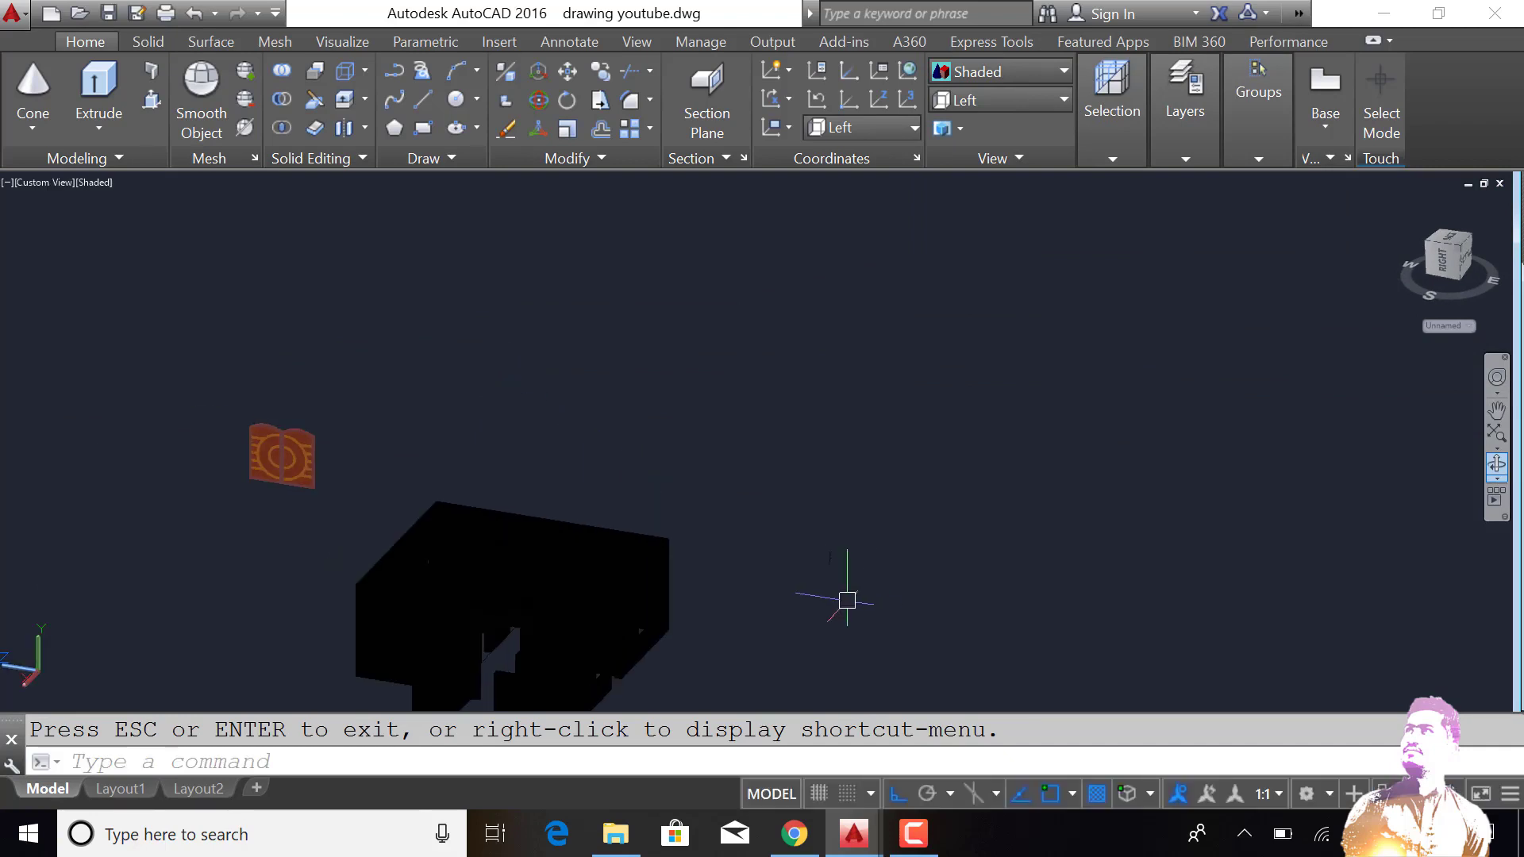
text(m)
key(Return)
click(855, 541)
click(824, 585)
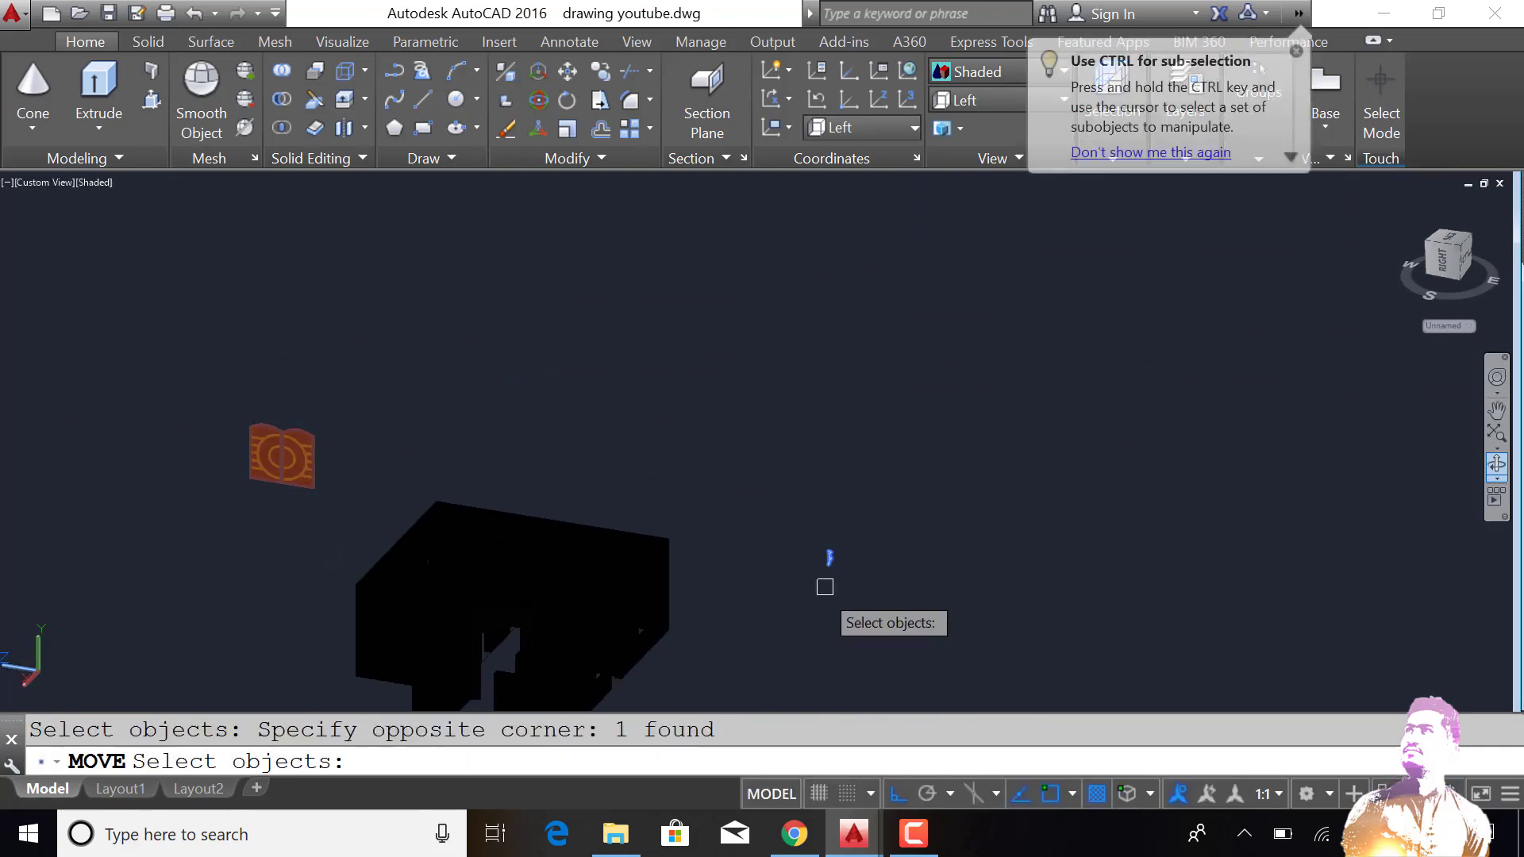
key(Return)
click(829, 570)
click(272, 562)
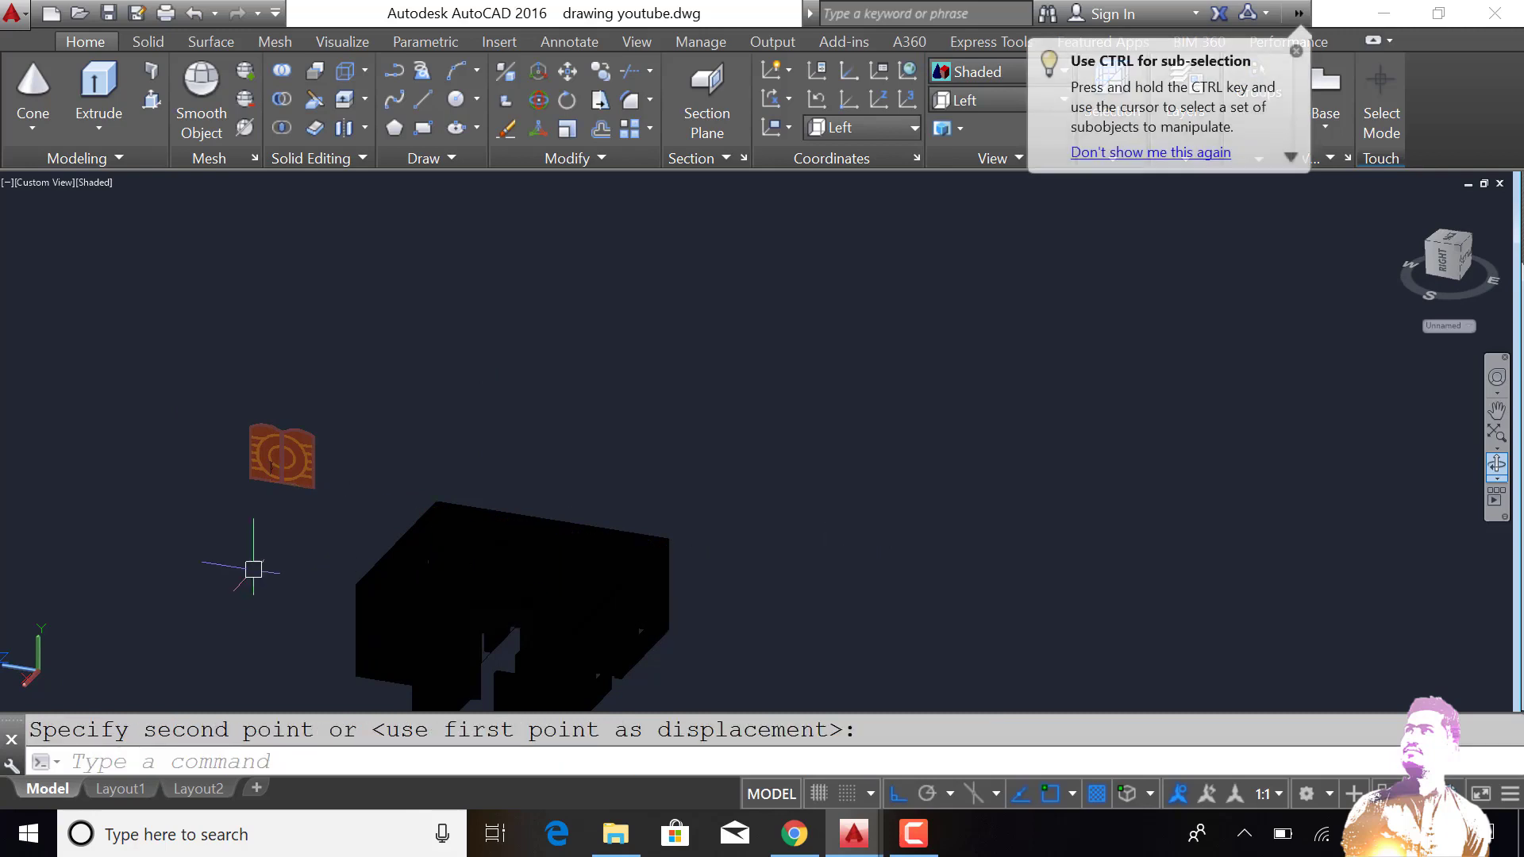
Step: Orbit to face the window and move the handle onto its central divide
scroll(255, 561, up, 4)
scroll(316, 602, up, 2)
scroll(316, 602, up, 3)
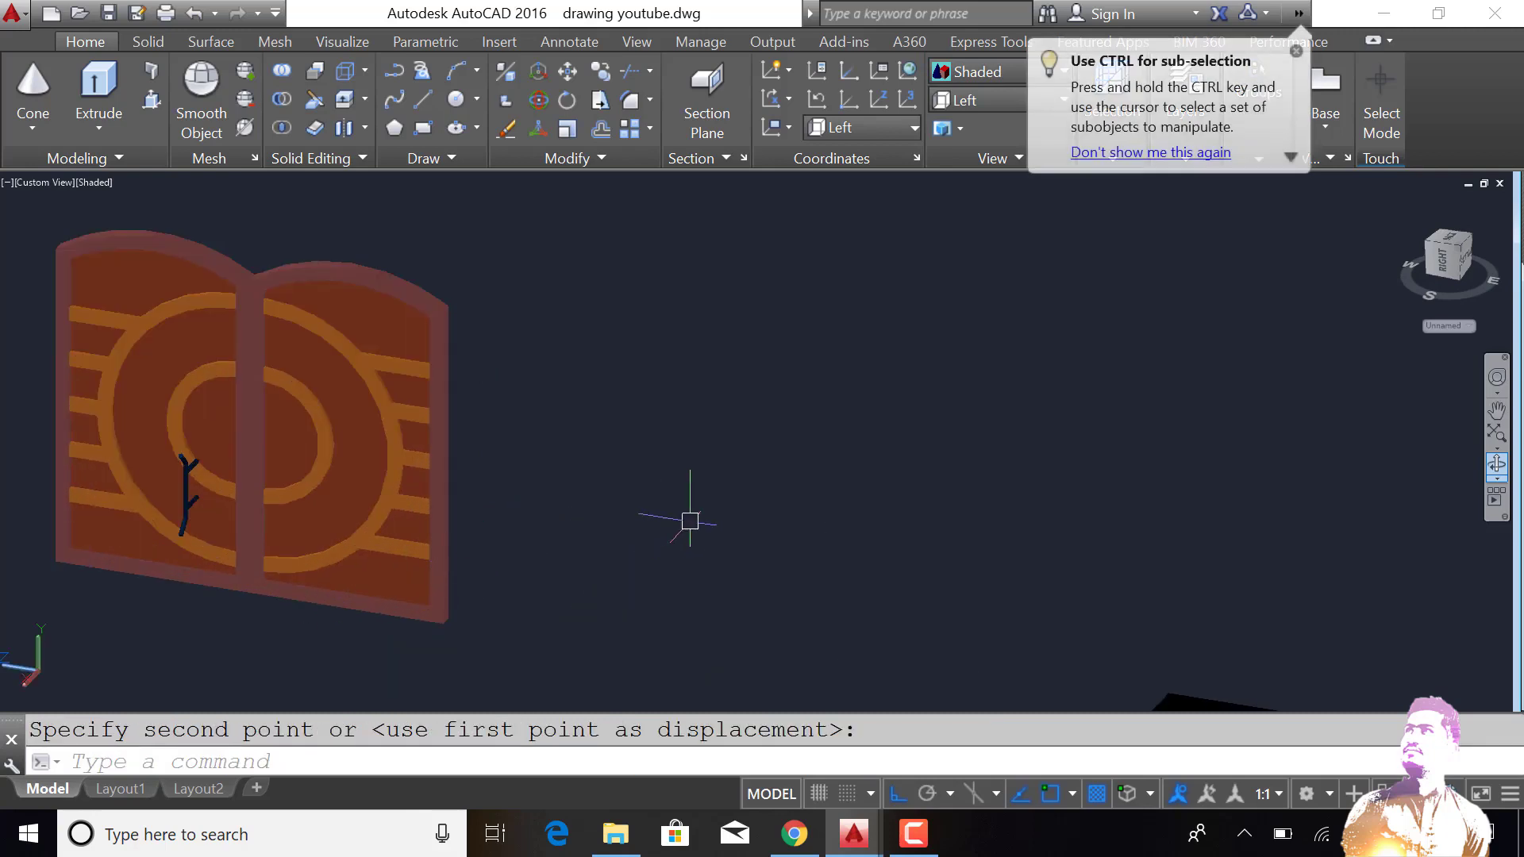
click(1497, 464)
mouse_move(1303, 476)
mouse_down()
mouse_move(656, 477)
mouse_move(644, 514)
mouse_up()
key(Escape)
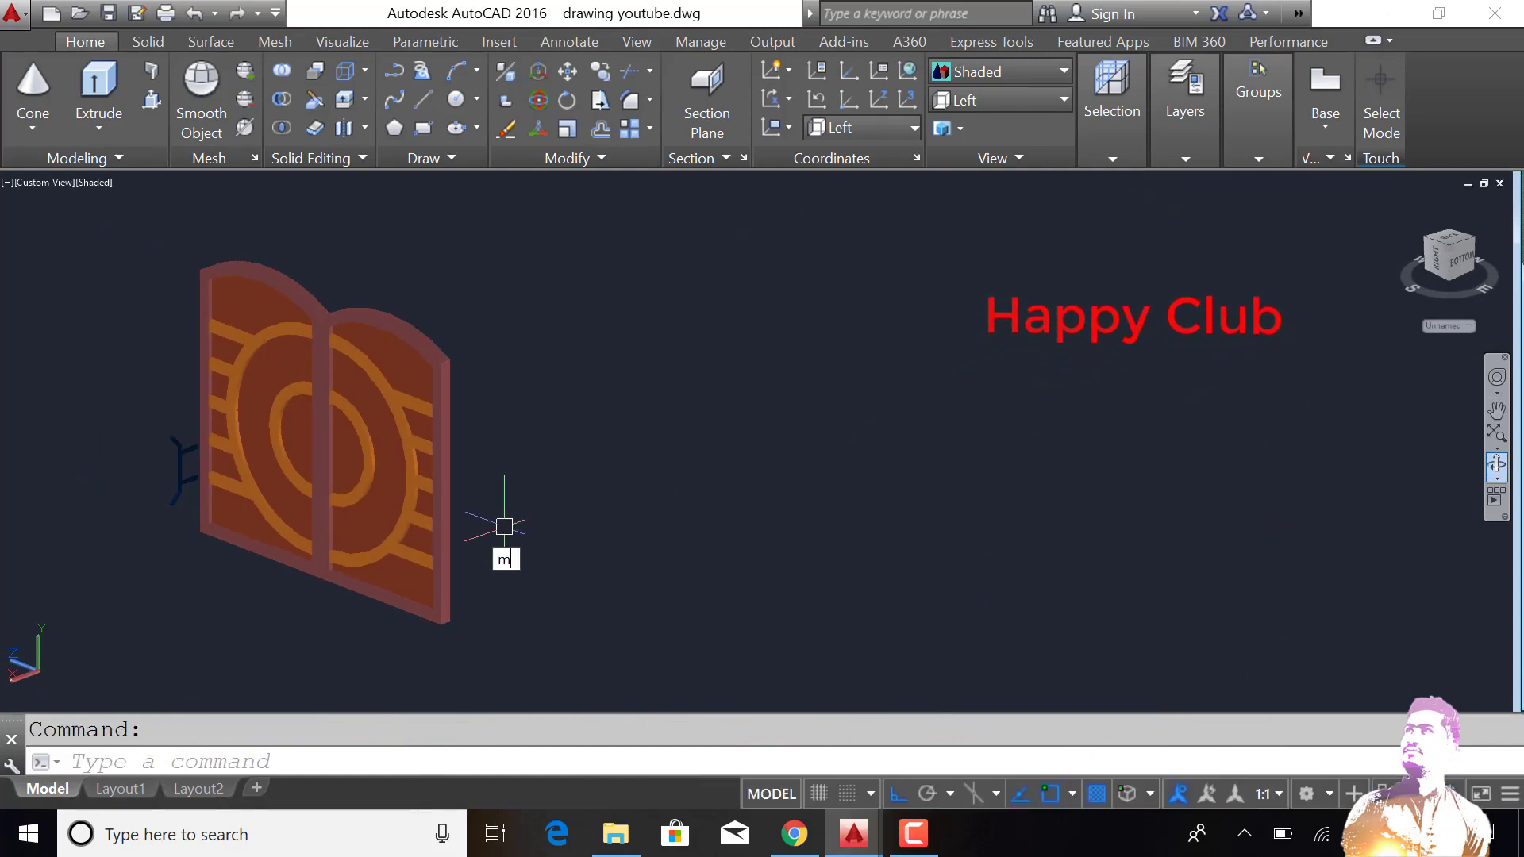
text(m)
key(Return)
click(177, 477)
scroll(176, 476, up, 3)
scroll(177, 476, up, 1)
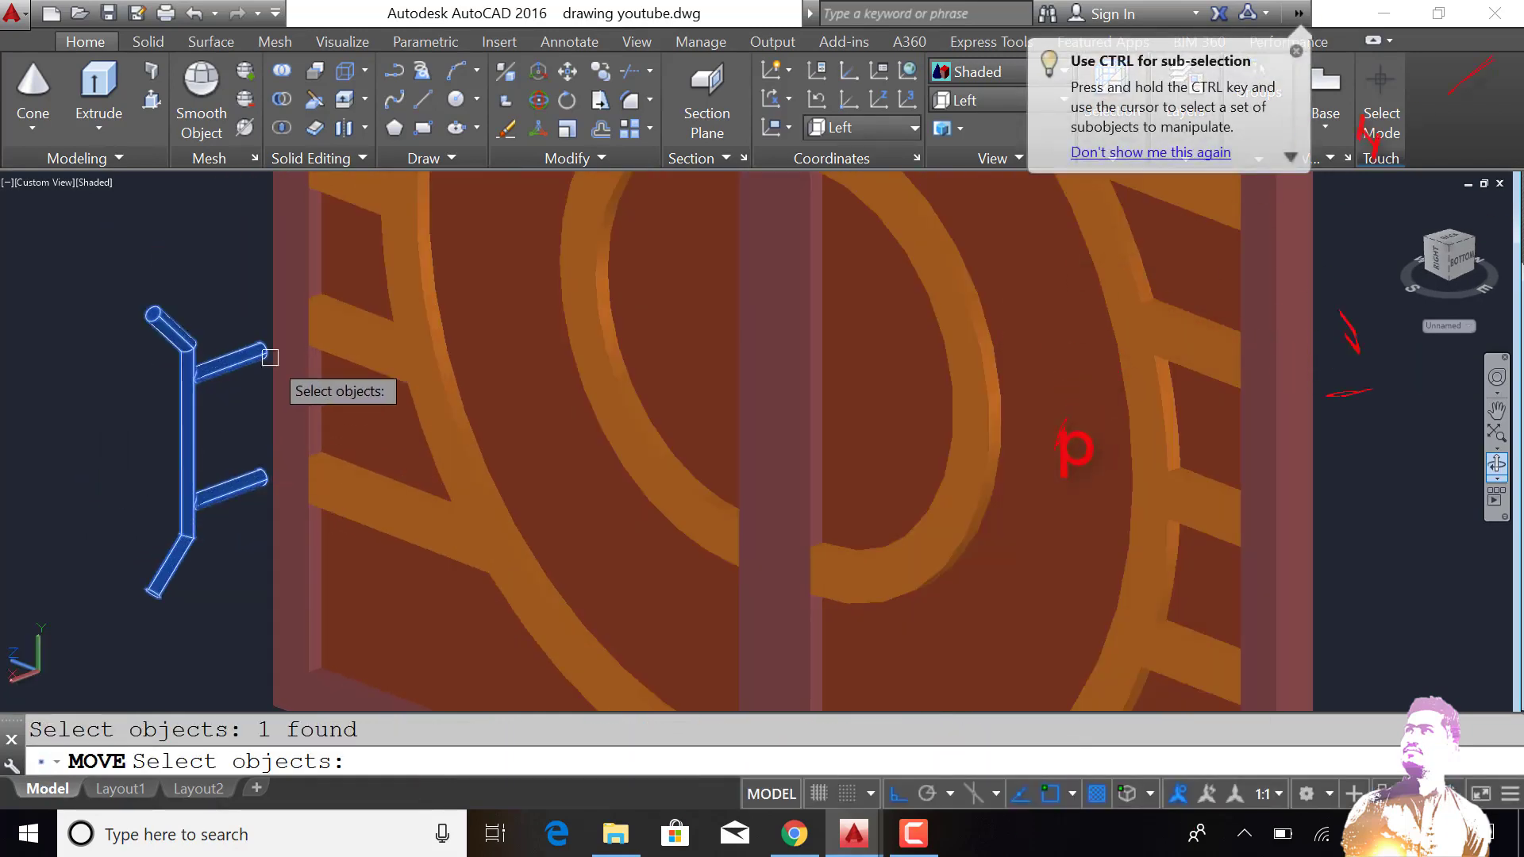
key(Return)
click(274, 366)
scroll(608, 333, down, 1)
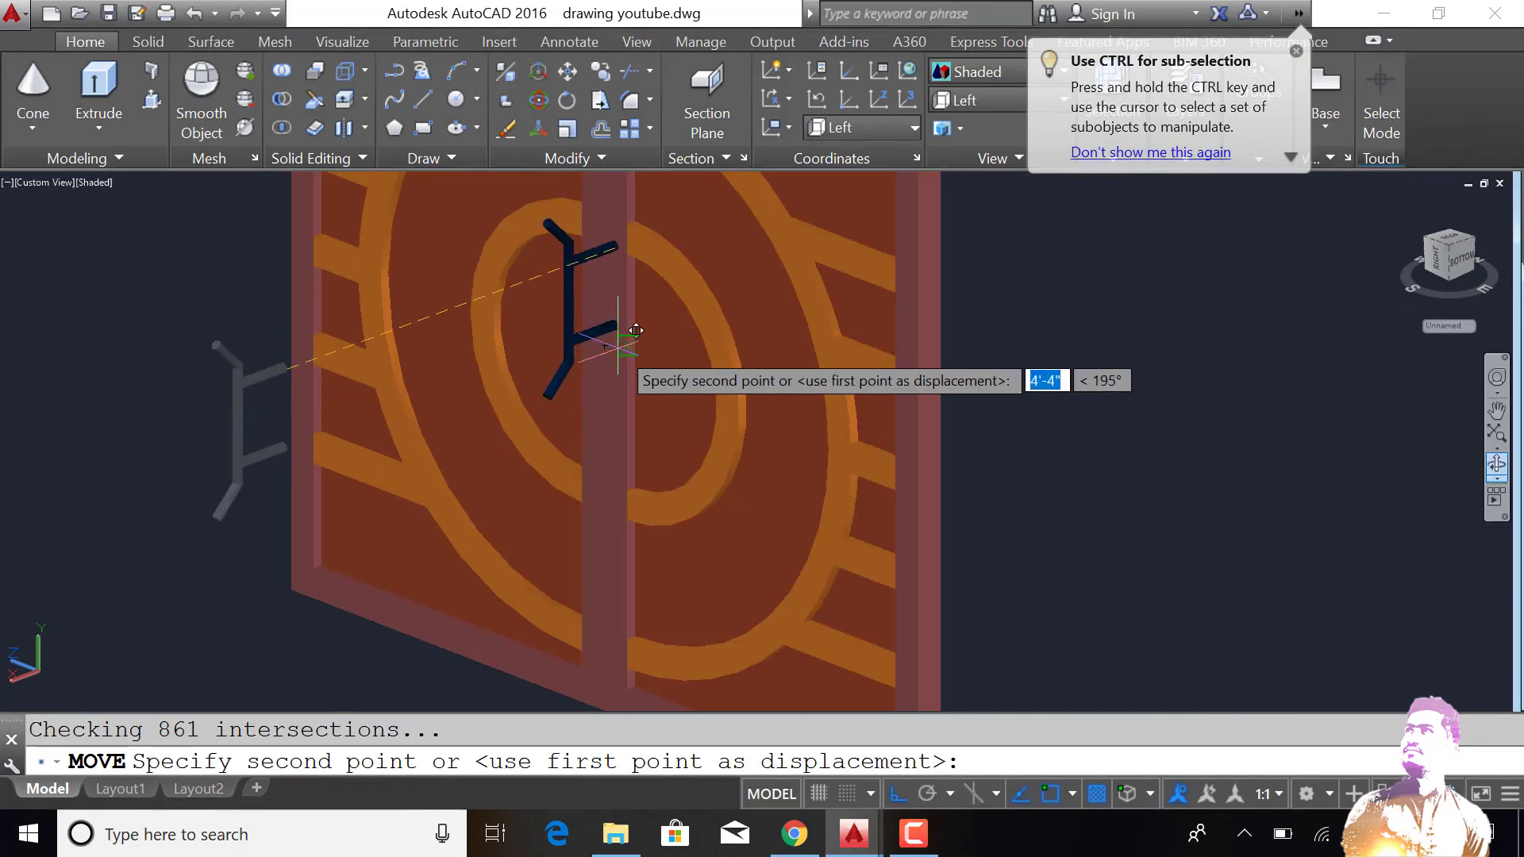
click(636, 330)
scroll(1008, 482, down, 2)
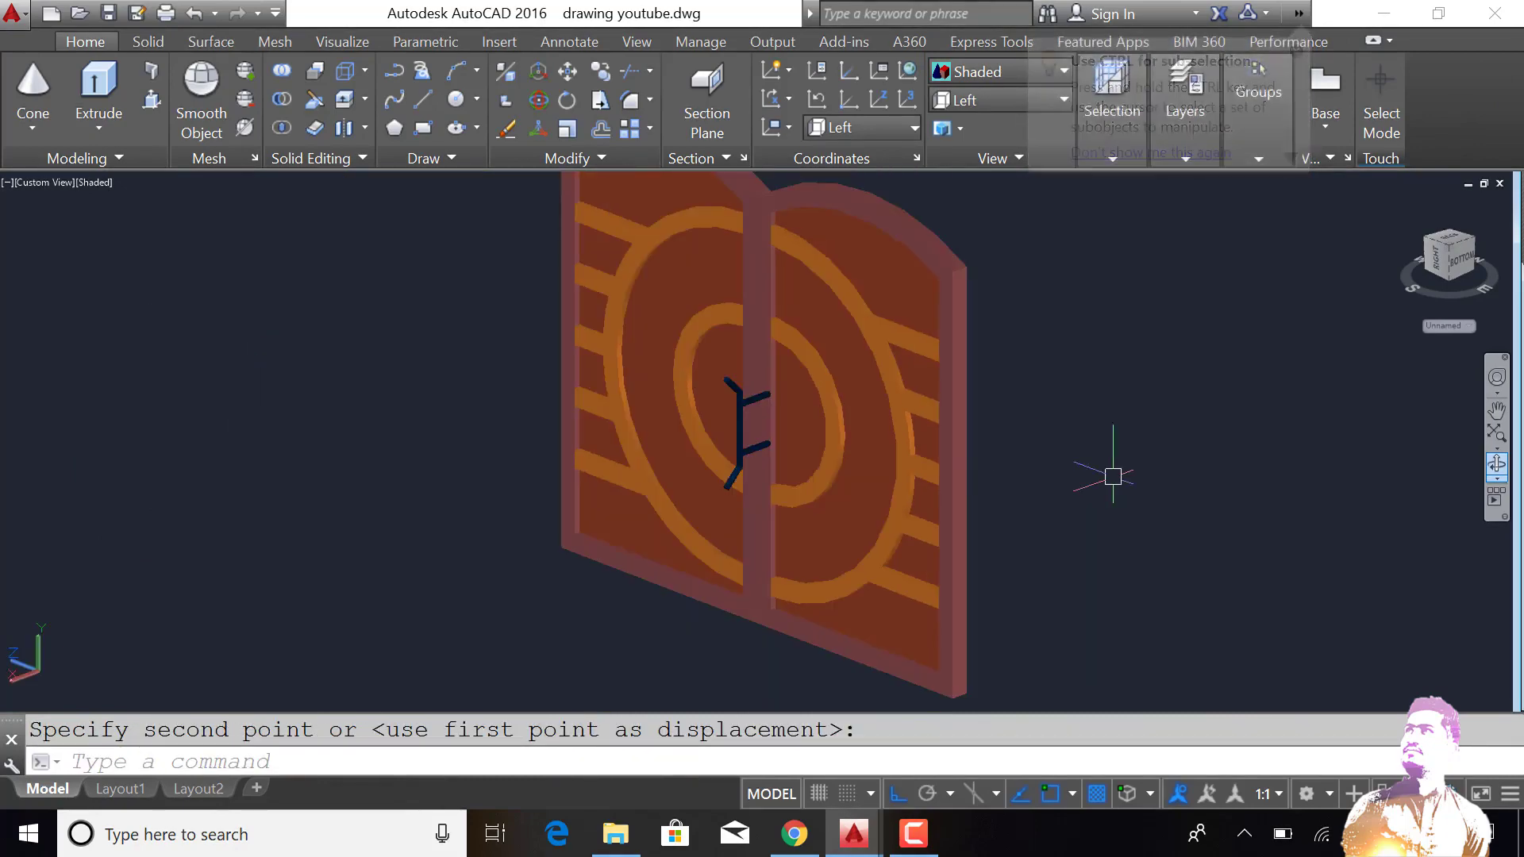
Step: Fine-tune the handle's position with two small moves, orbiting to check it
key(Return)
click(731, 441)
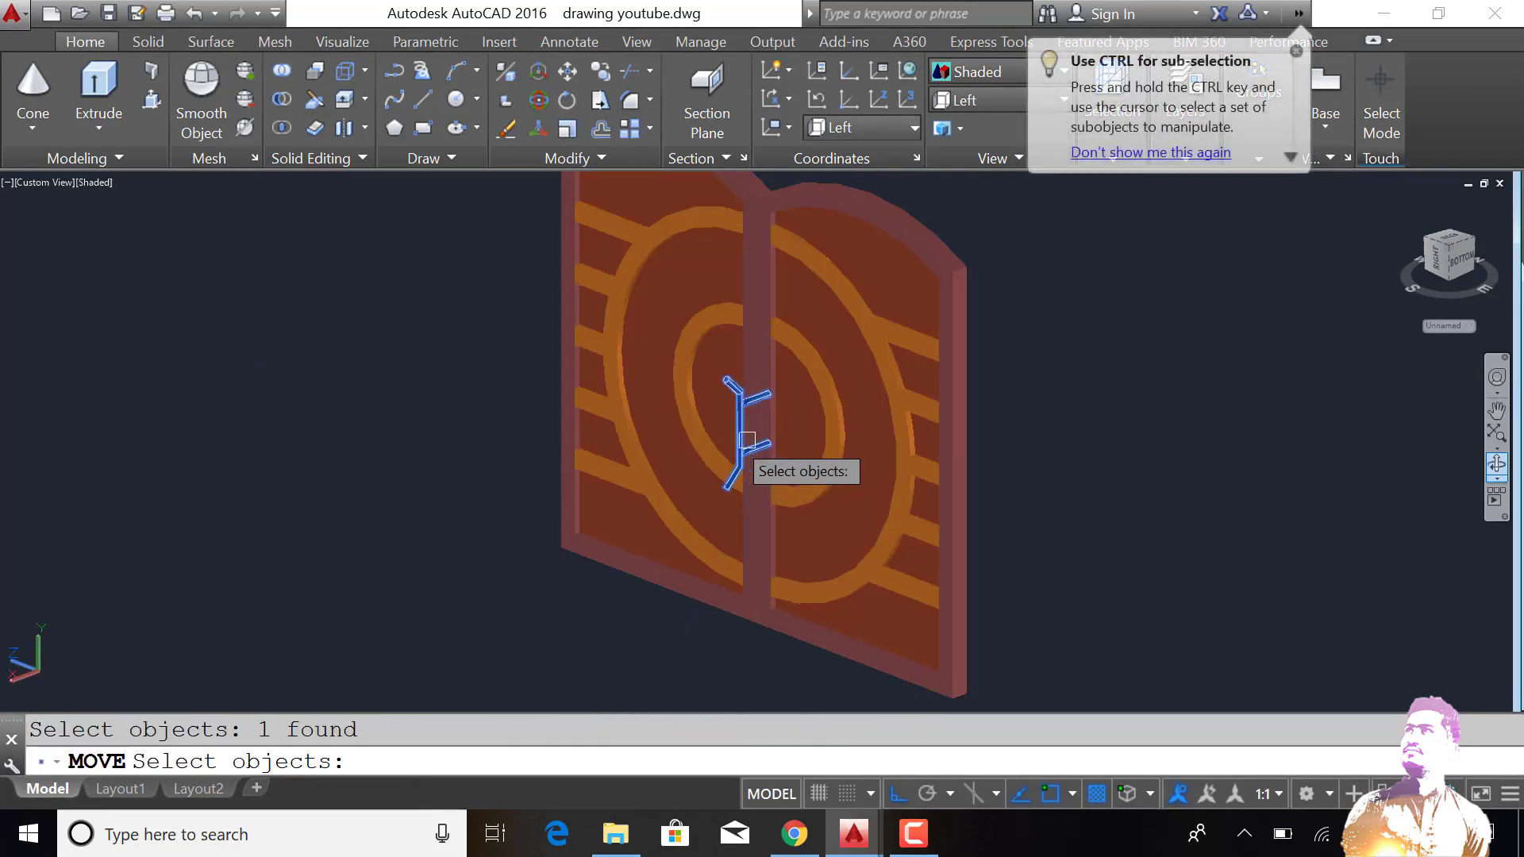
key(Return)
click(1072, 506)
click(1073, 504)
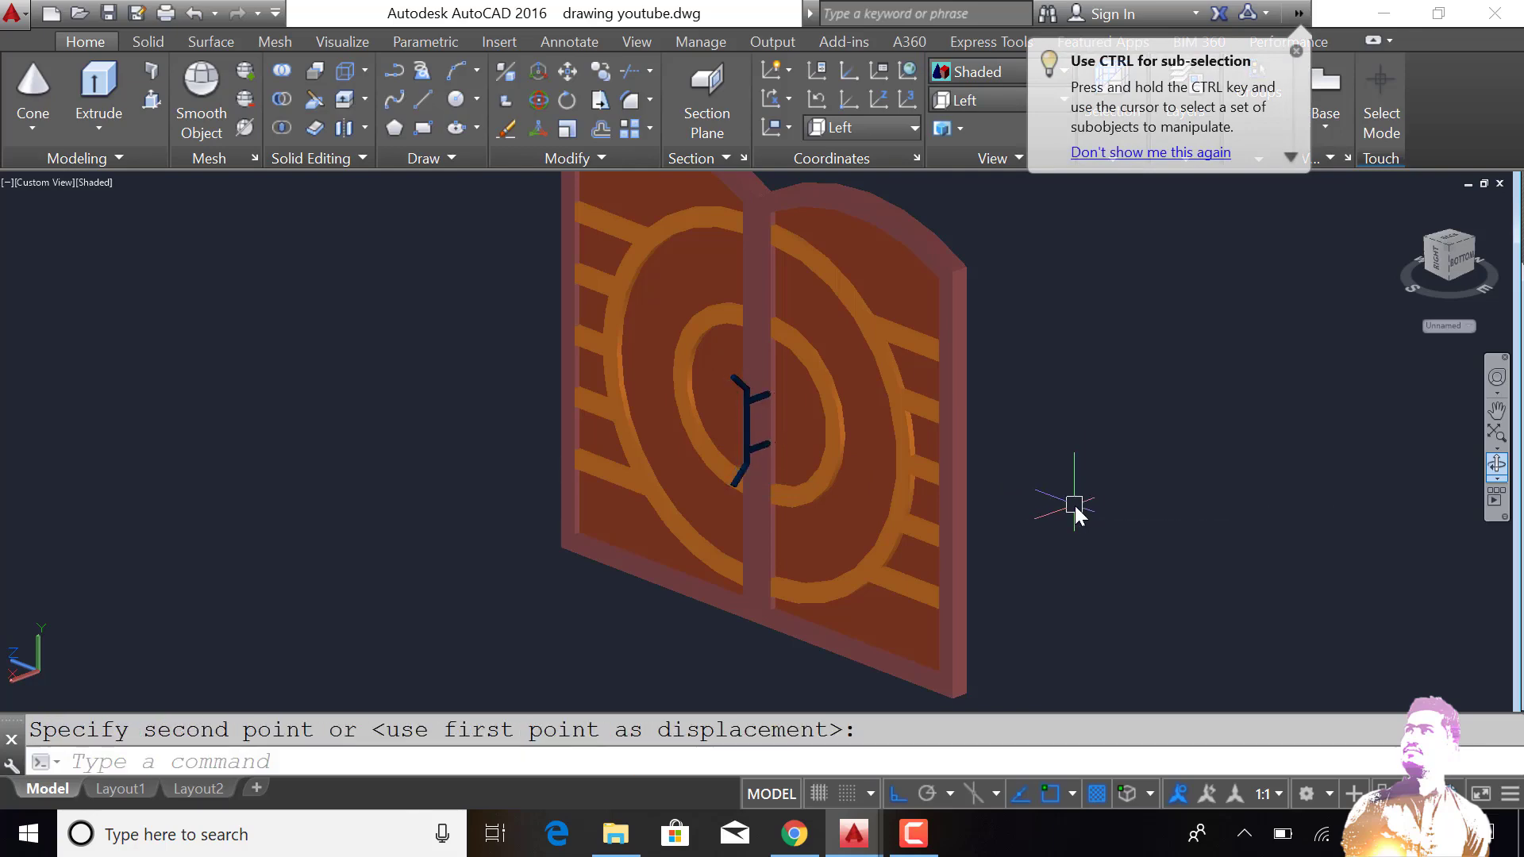
click(1499, 484)
mouse_move(1069, 493)
mouse_down()
mouse_move(1021, 474)
mouse_move(1199, 460)
mouse_move(969, 487)
mouse_move(929, 484)
mouse_move(935, 464)
mouse_up()
key(Escape)
text(m)
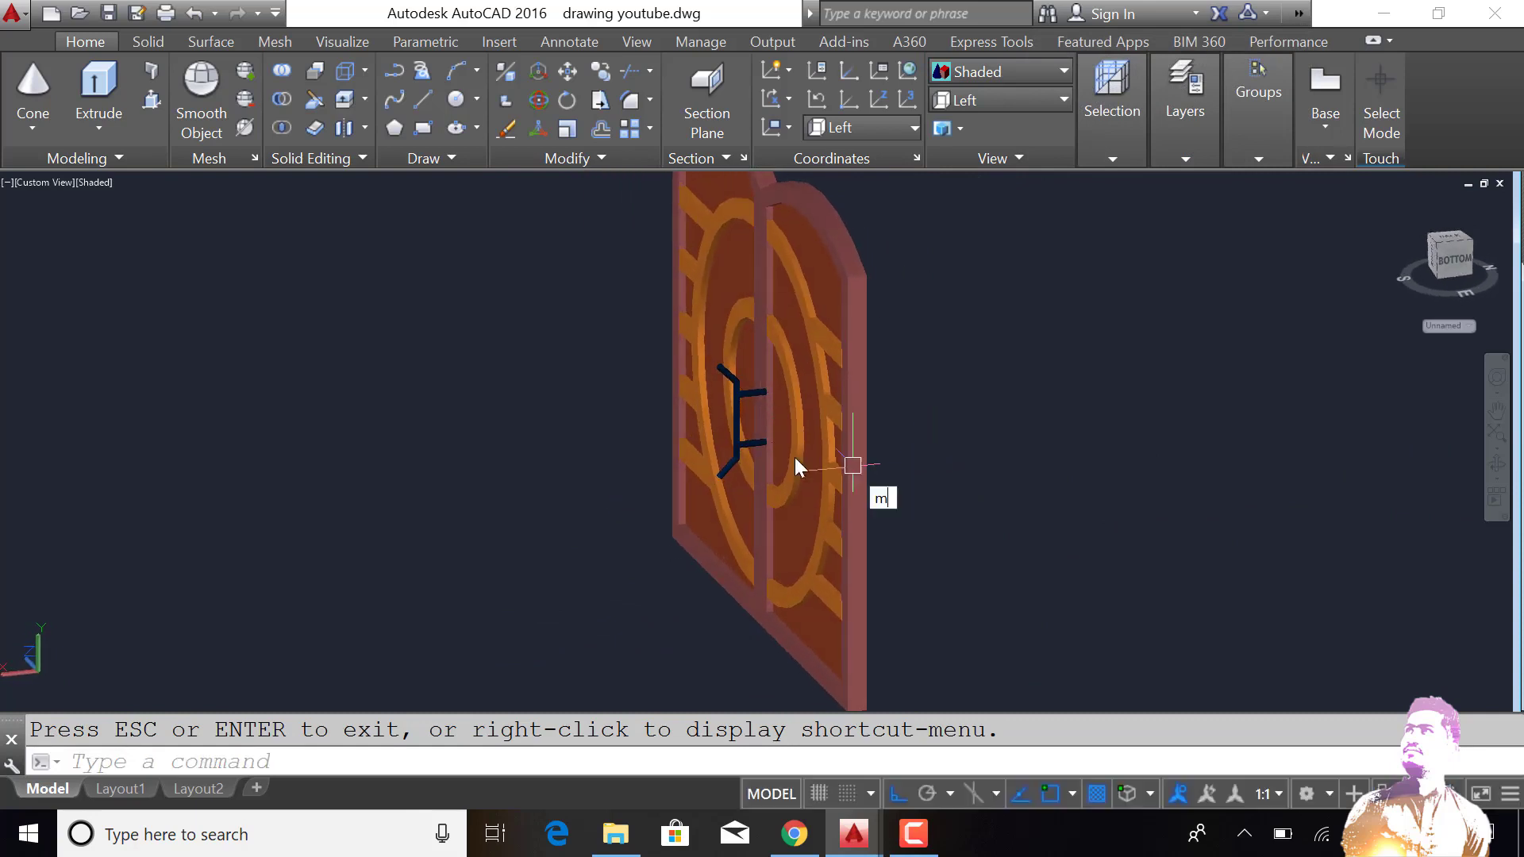
key(Return)
click(738, 433)
key(Return)
click(941, 435)
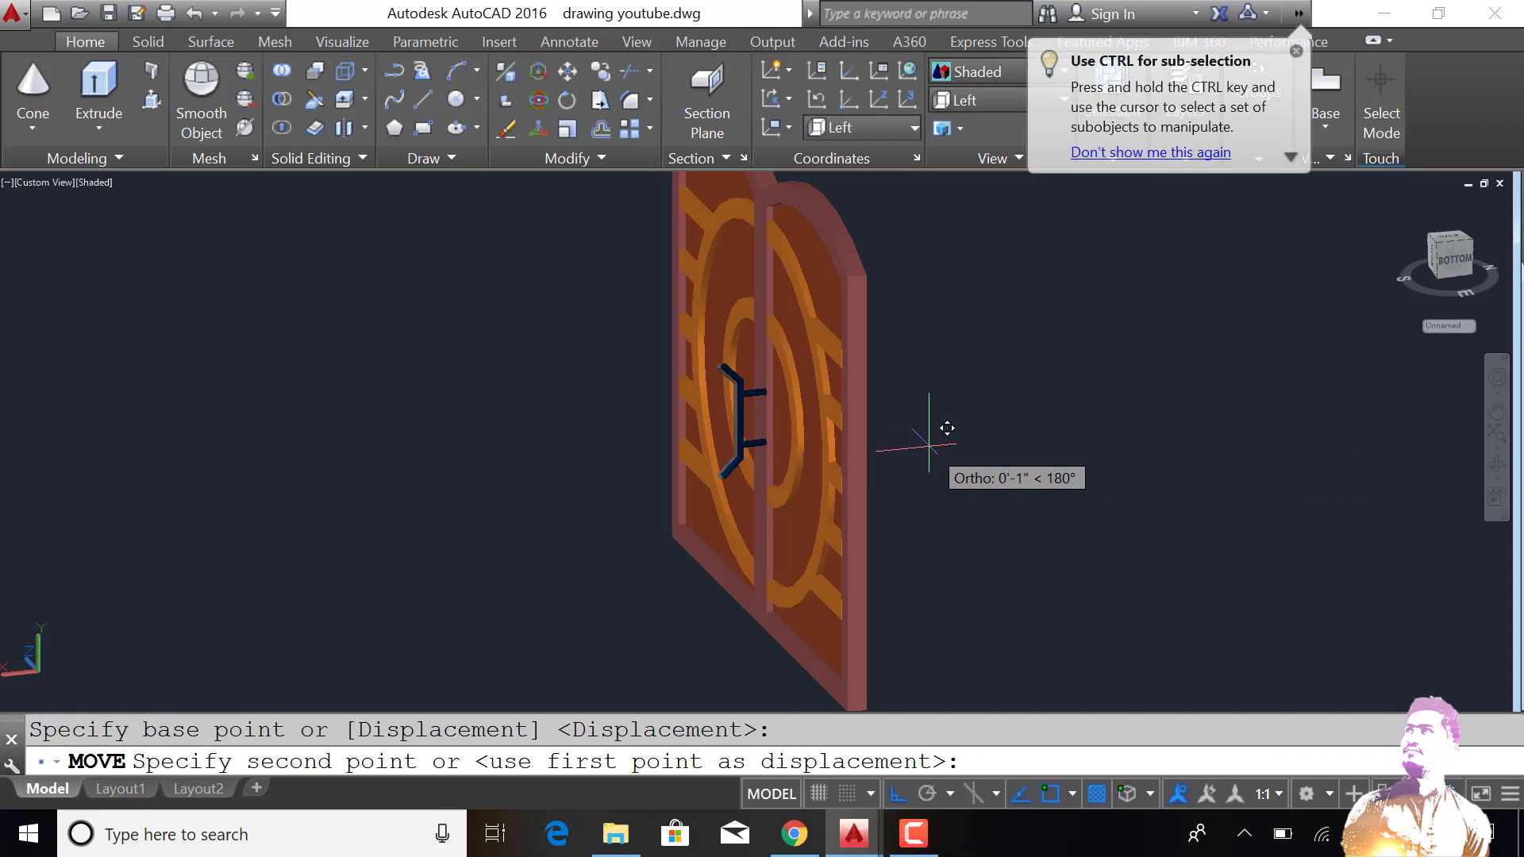
click(933, 445)
scroll(976, 477, down, 2)
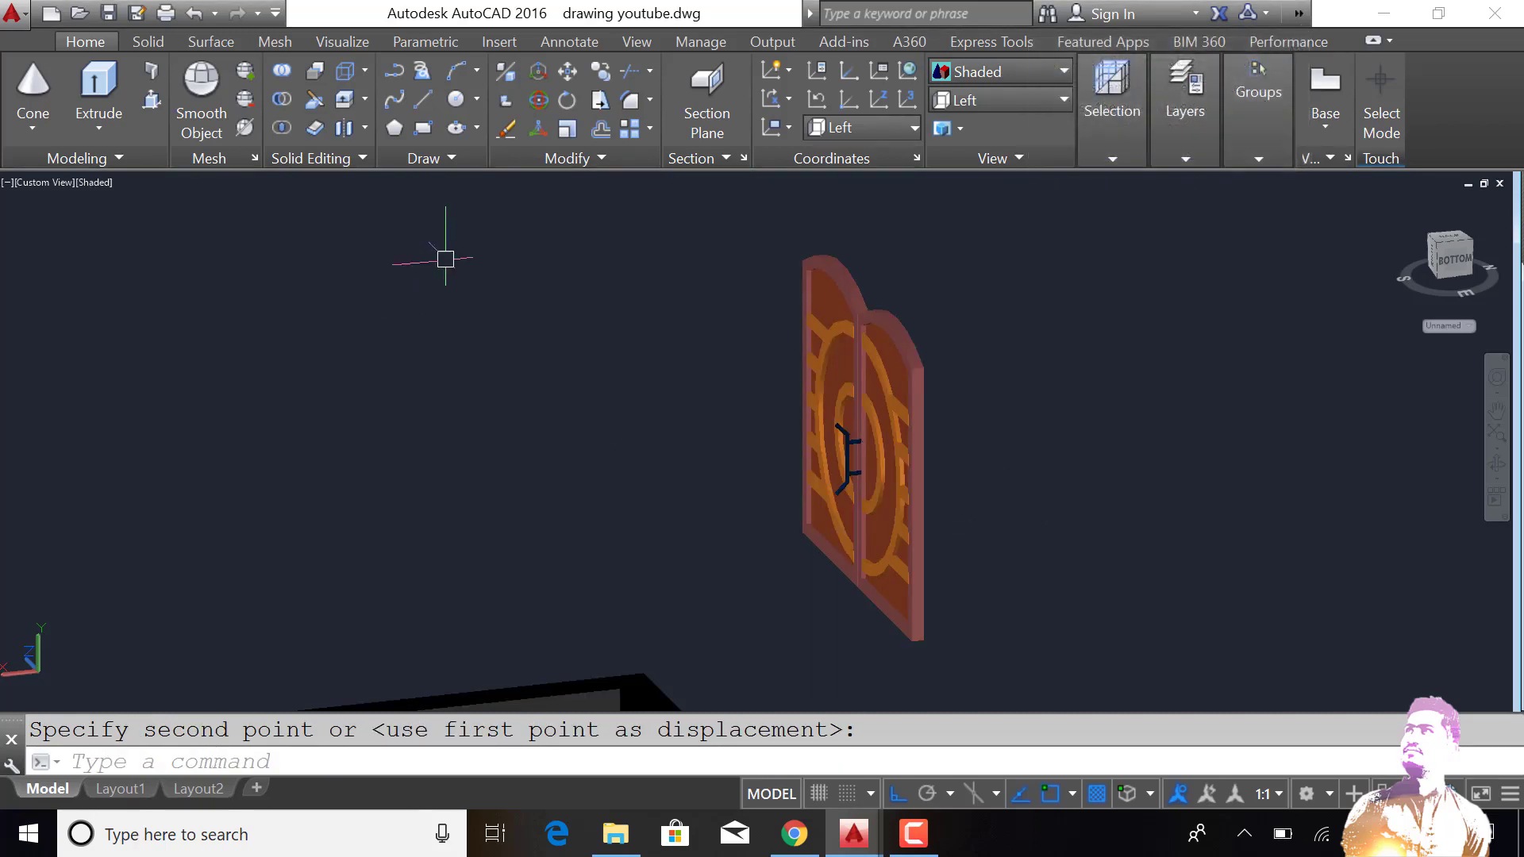
Step: Switch the drawing to the Top preset view
click(950, 109)
click(964, 138)
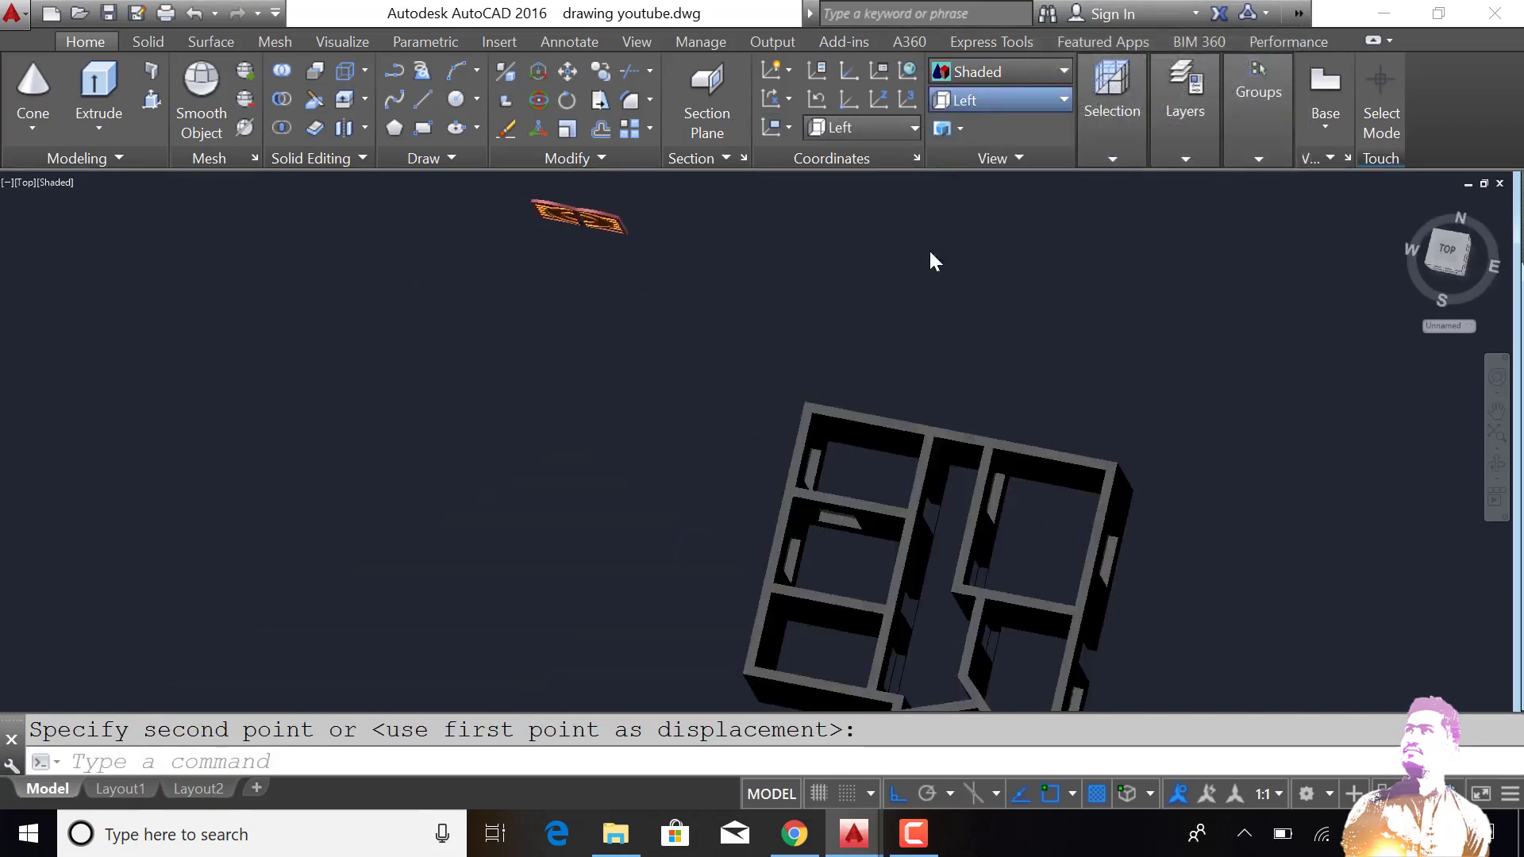
scroll(507, 361, down, 5)
scroll(476, 248, up, 4)
scroll(538, 286, up, 4)
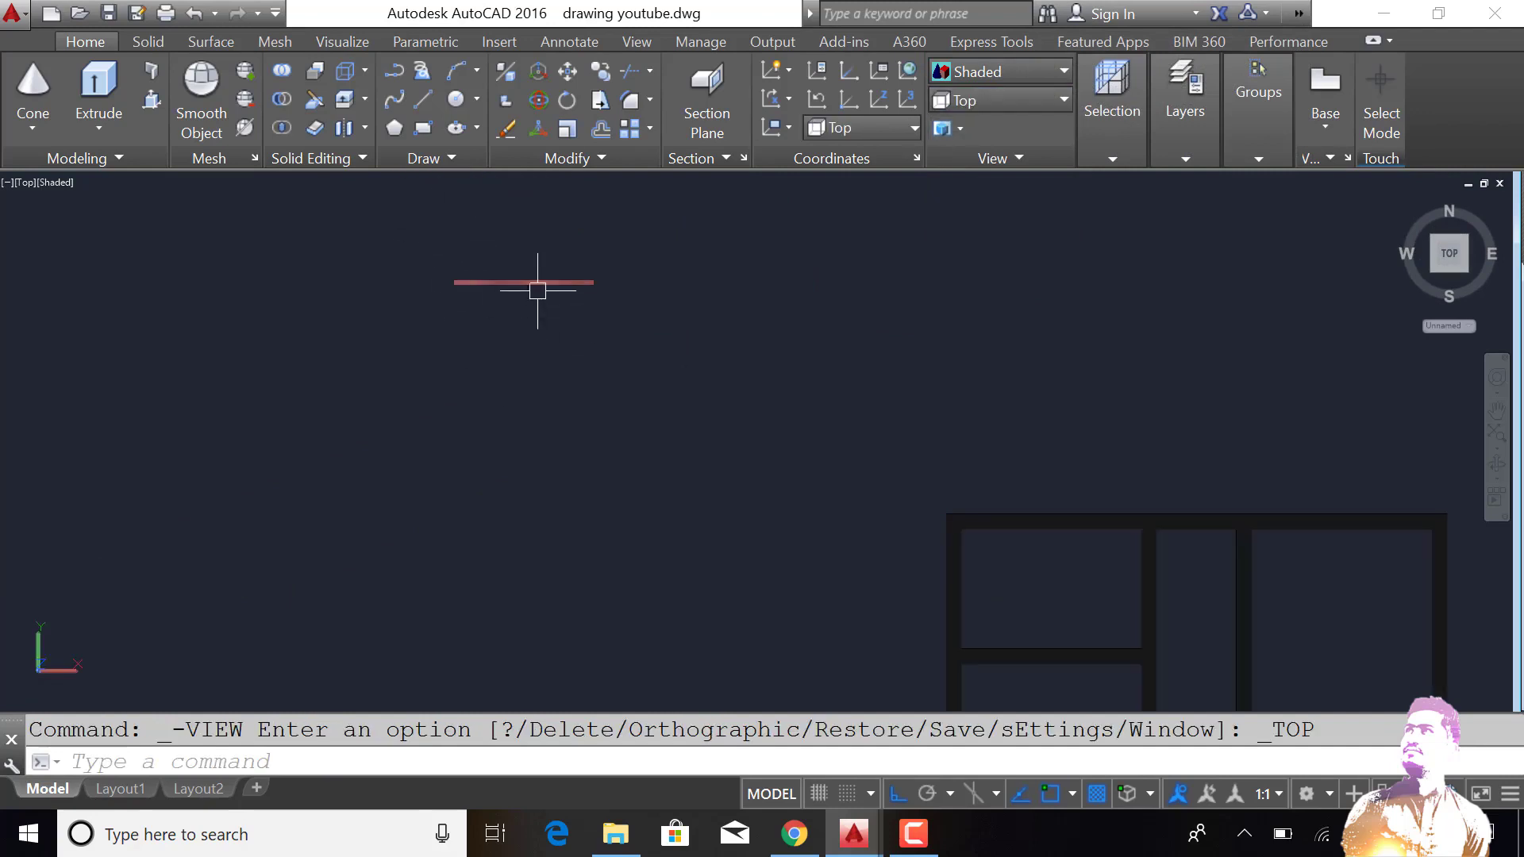
scroll(480, 268, up, 6)
scroll(480, 268, up, 2)
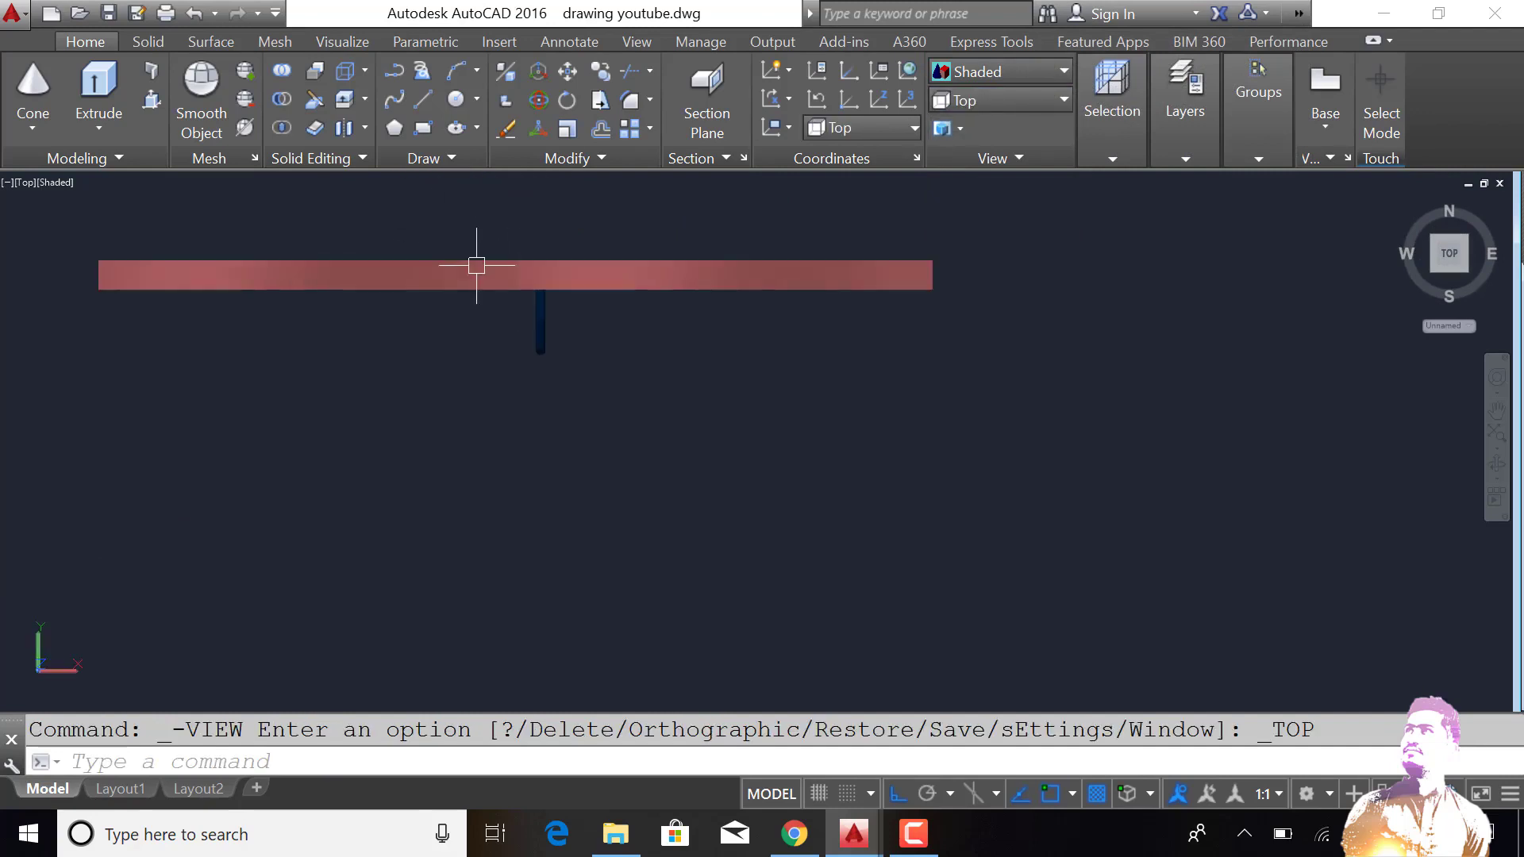
Step: Set the visual style to 2D Wireframe
click(61, 189)
click(85, 233)
scroll(476, 222, up, 4)
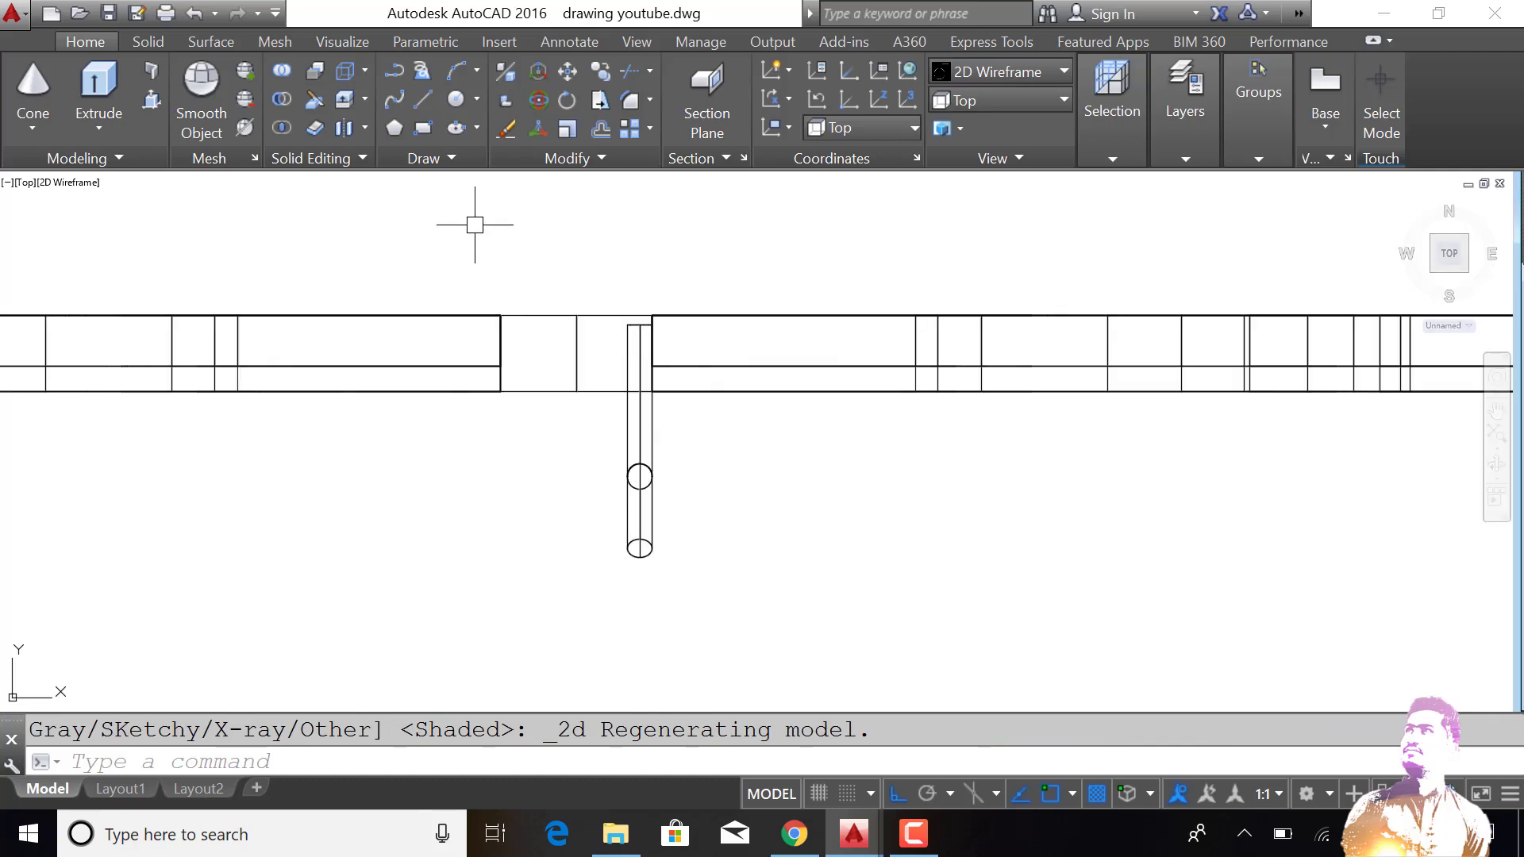
click(661, 365)
Step: Mirror the handle post about the window's centre line, keeping the original
text(mmi)
key(Return)
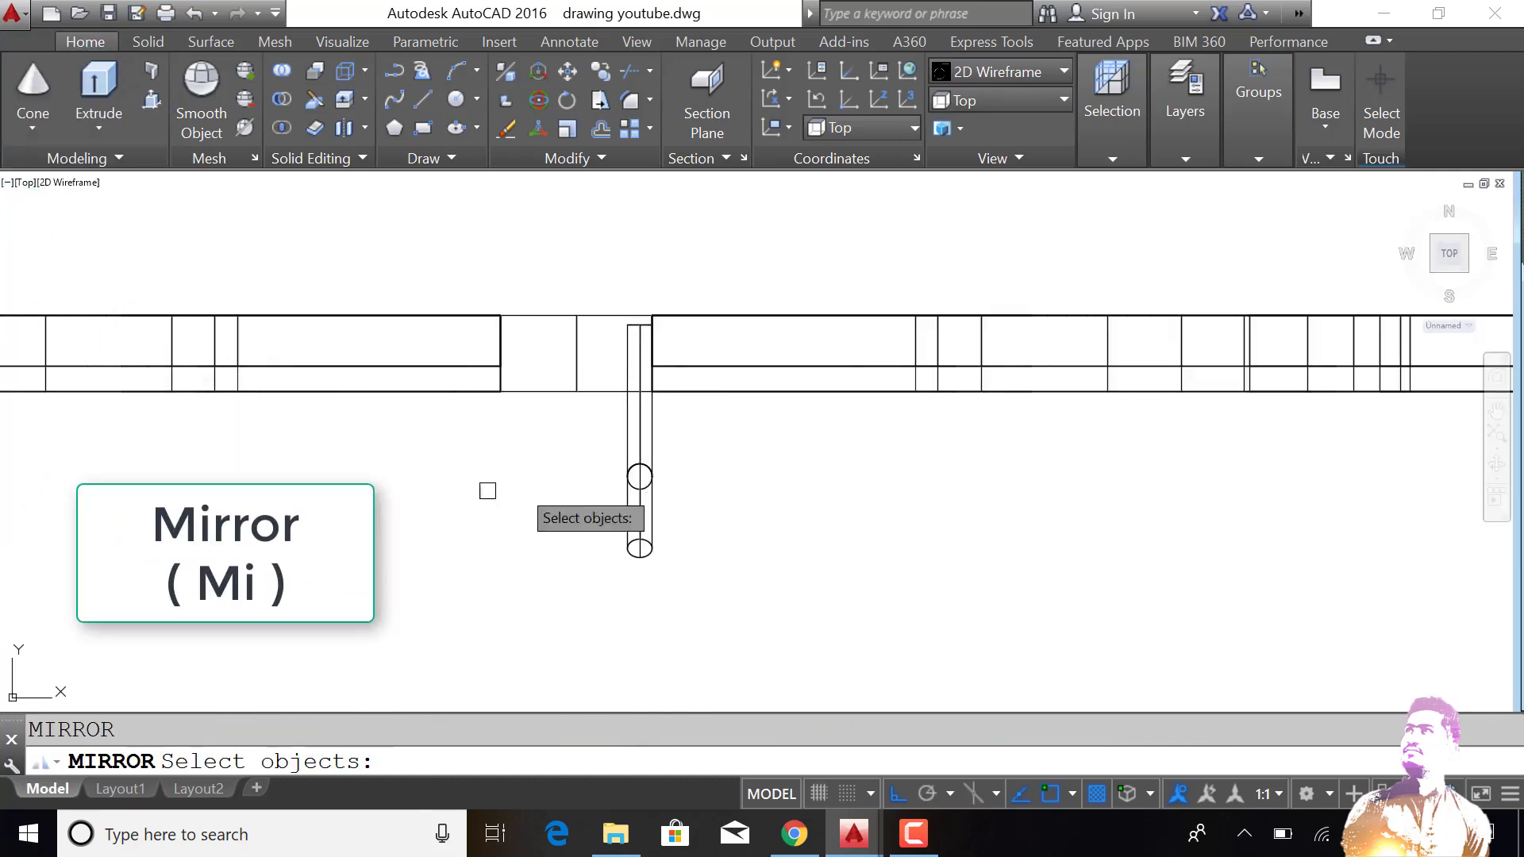
drag(487, 487, 683, 456)
click(766, 476)
click(623, 524)
key(Return)
click(576, 316)
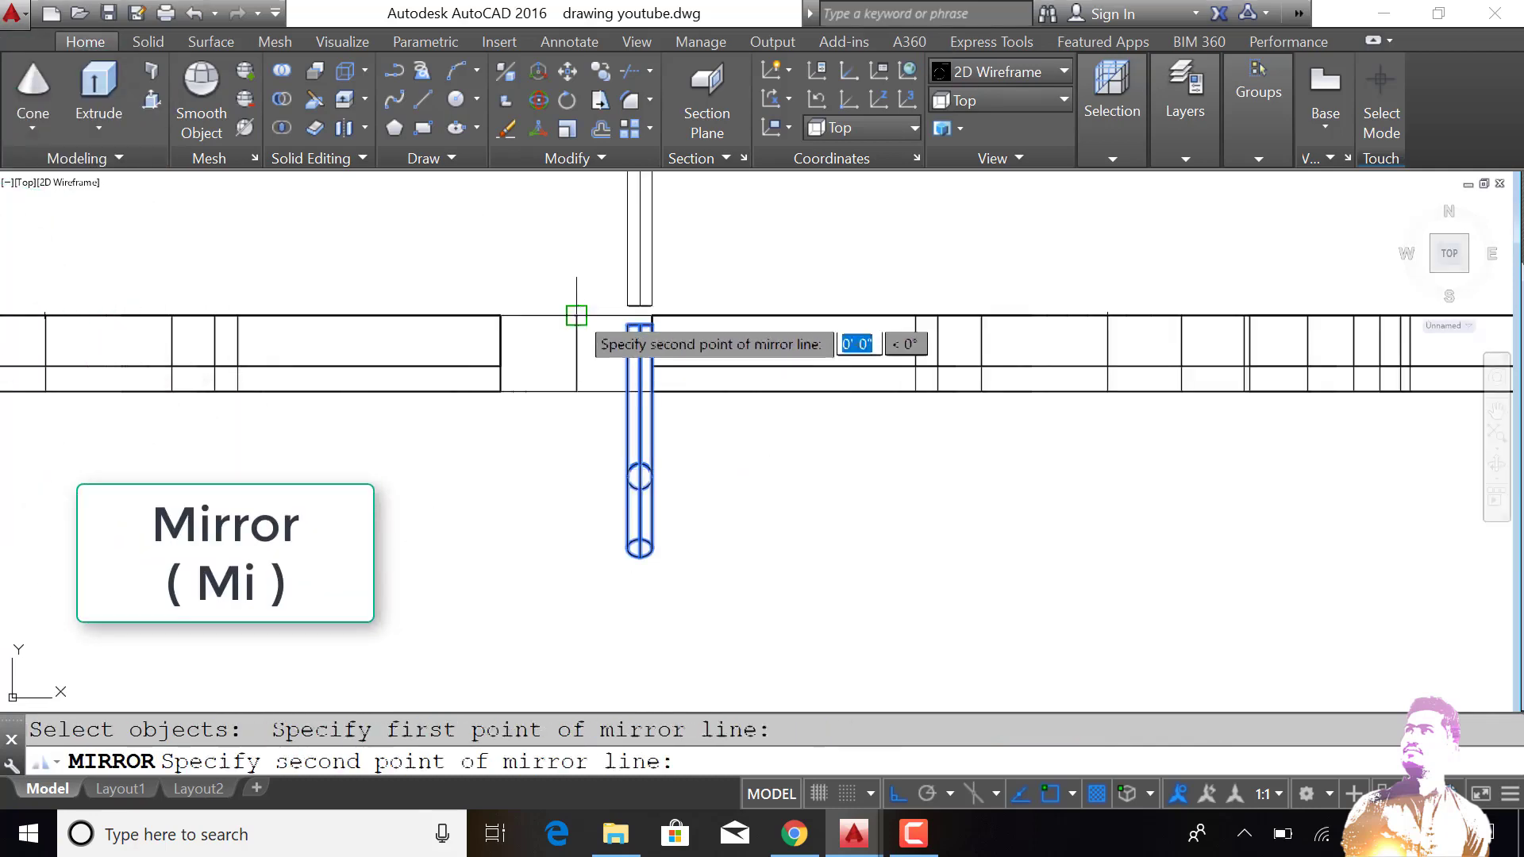
click(584, 238)
key(Return)
scroll(627, 318, down, 2)
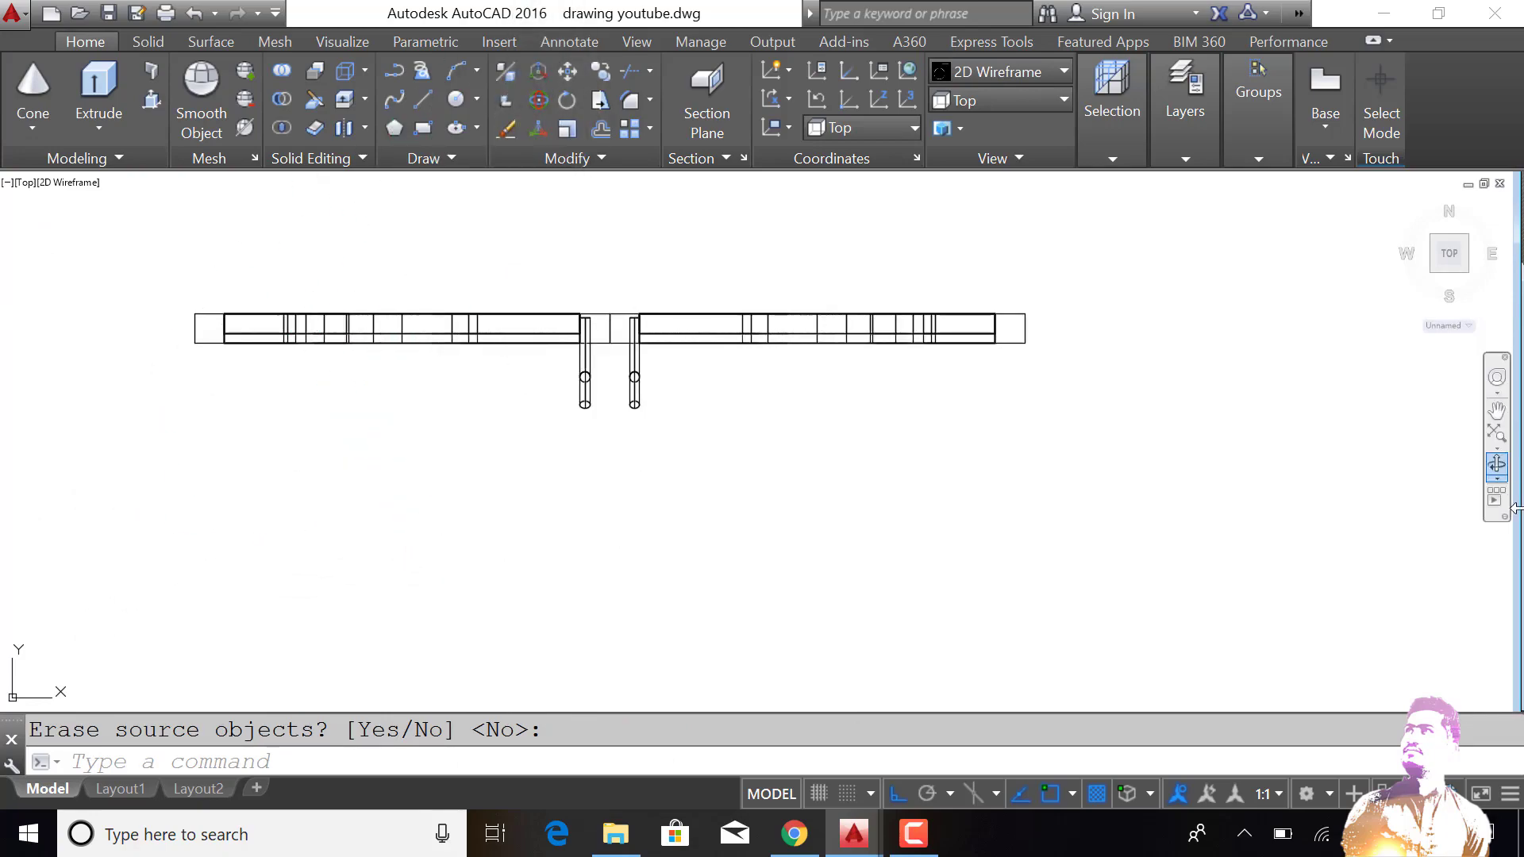
Step: Orbit from the top view to an oblique view of the window
click(1497, 462)
mouse_move(1147, 466)
mouse_down()
mouse_move(998, 426)
mouse_move(1092, 384)
mouse_move(1104, 397)
mouse_move(1127, 300)
mouse_up()
scroll(1105, 397, down, 3)
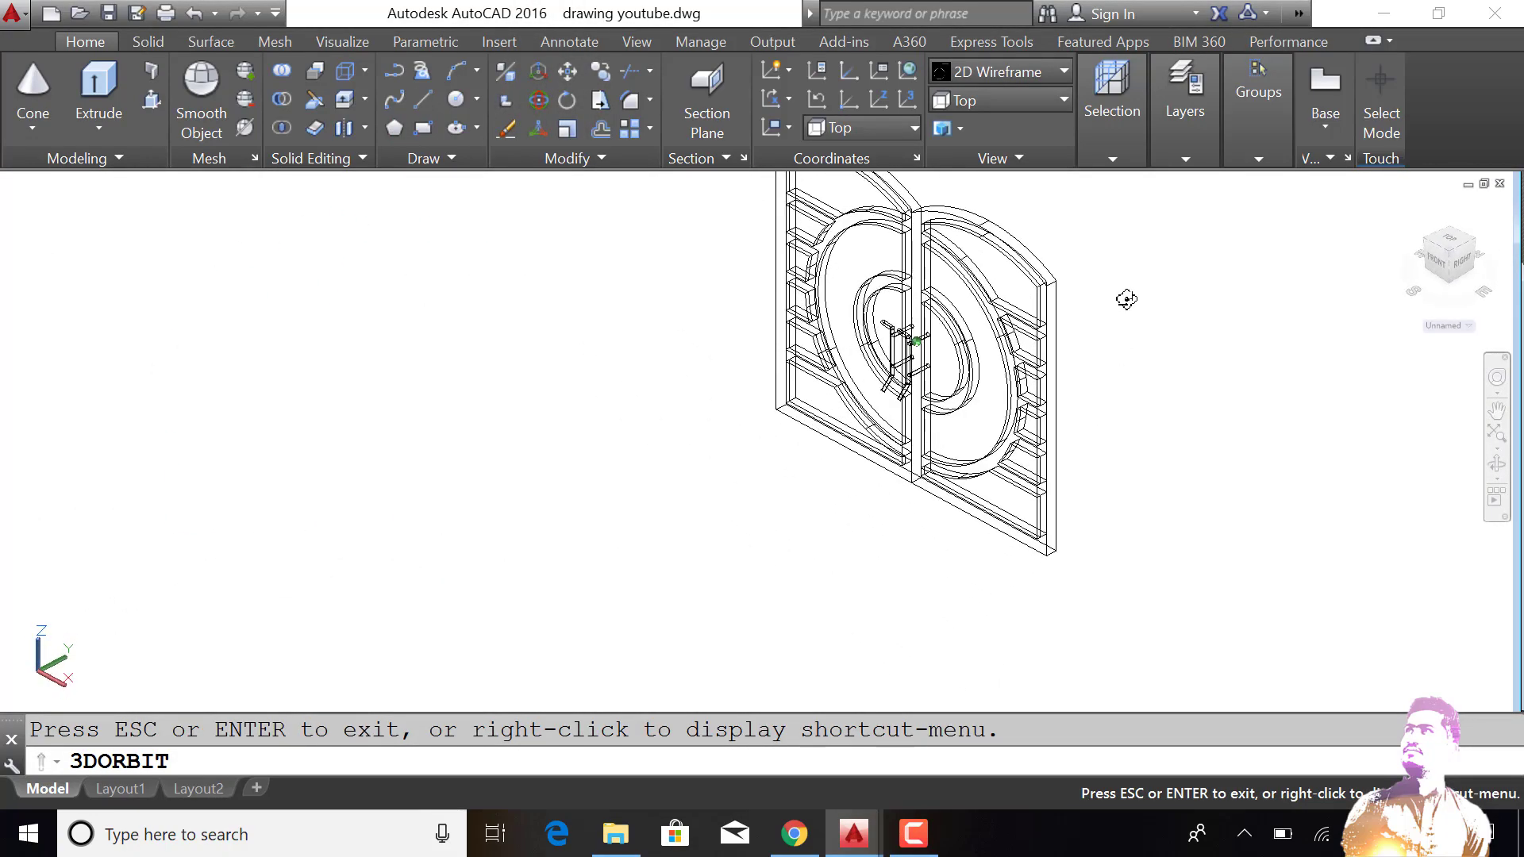
key(Escape)
scroll(1101, 356, down, 3)
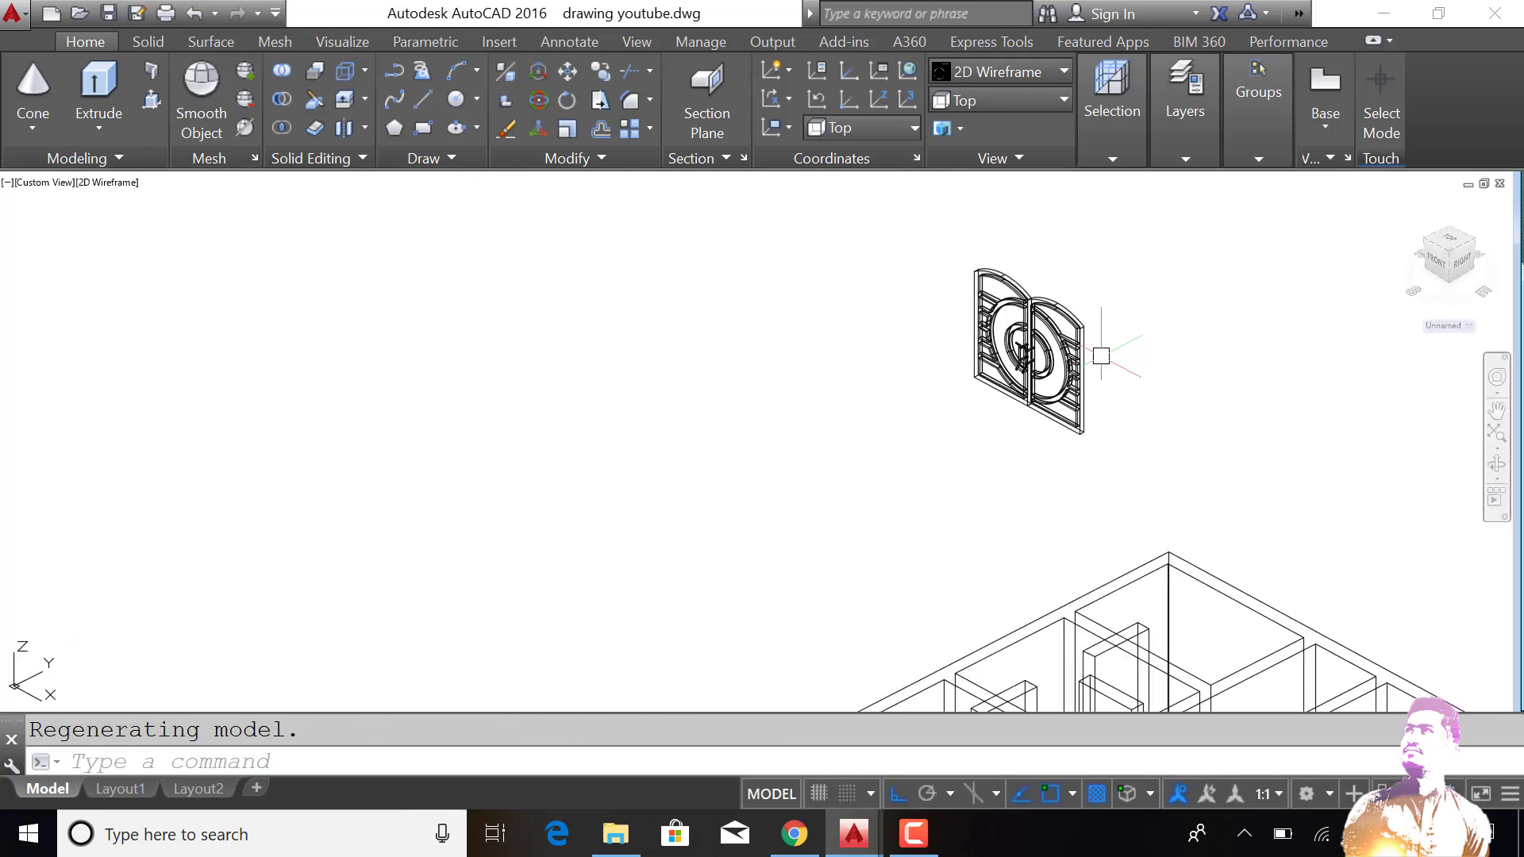
Step: Check the double door and handles in the Shaded visual style
click(102, 187)
click(183, 325)
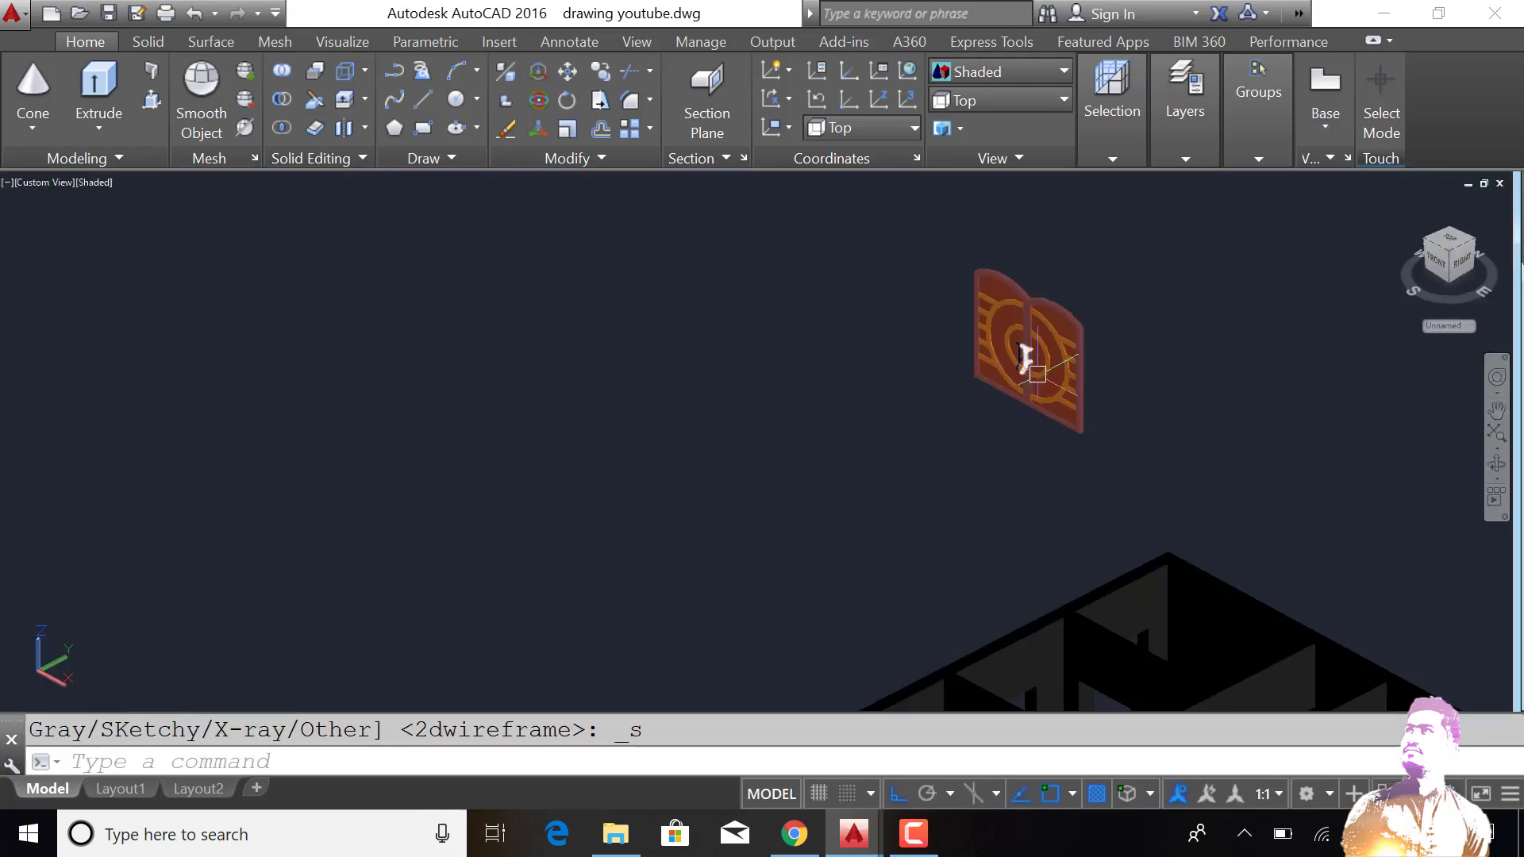
scroll(1174, 360, up, 3)
scroll(1071, 361, up, 3)
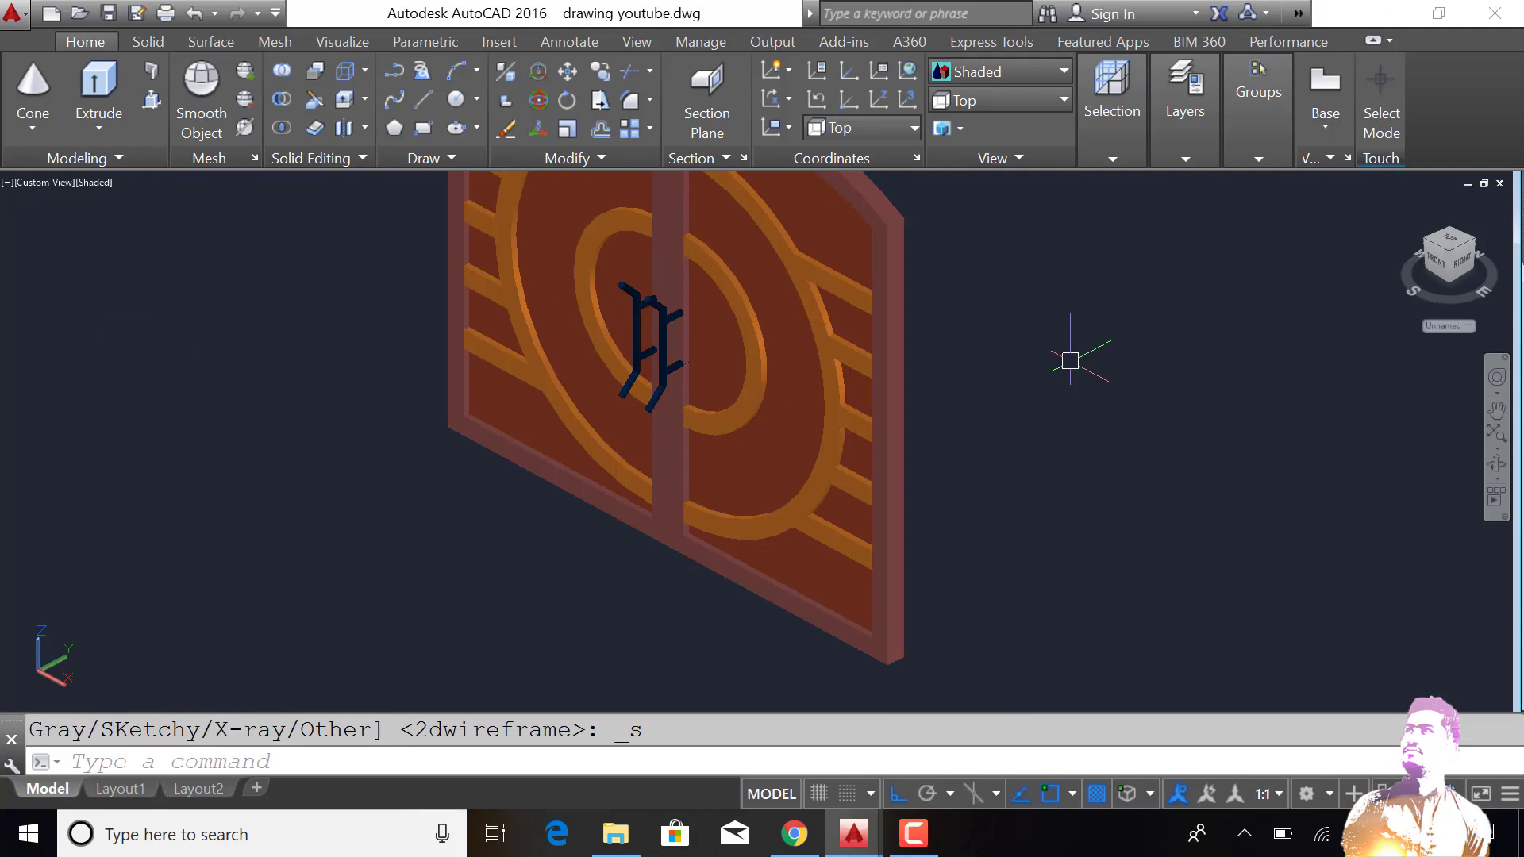
scroll(1070, 360, down, 4)
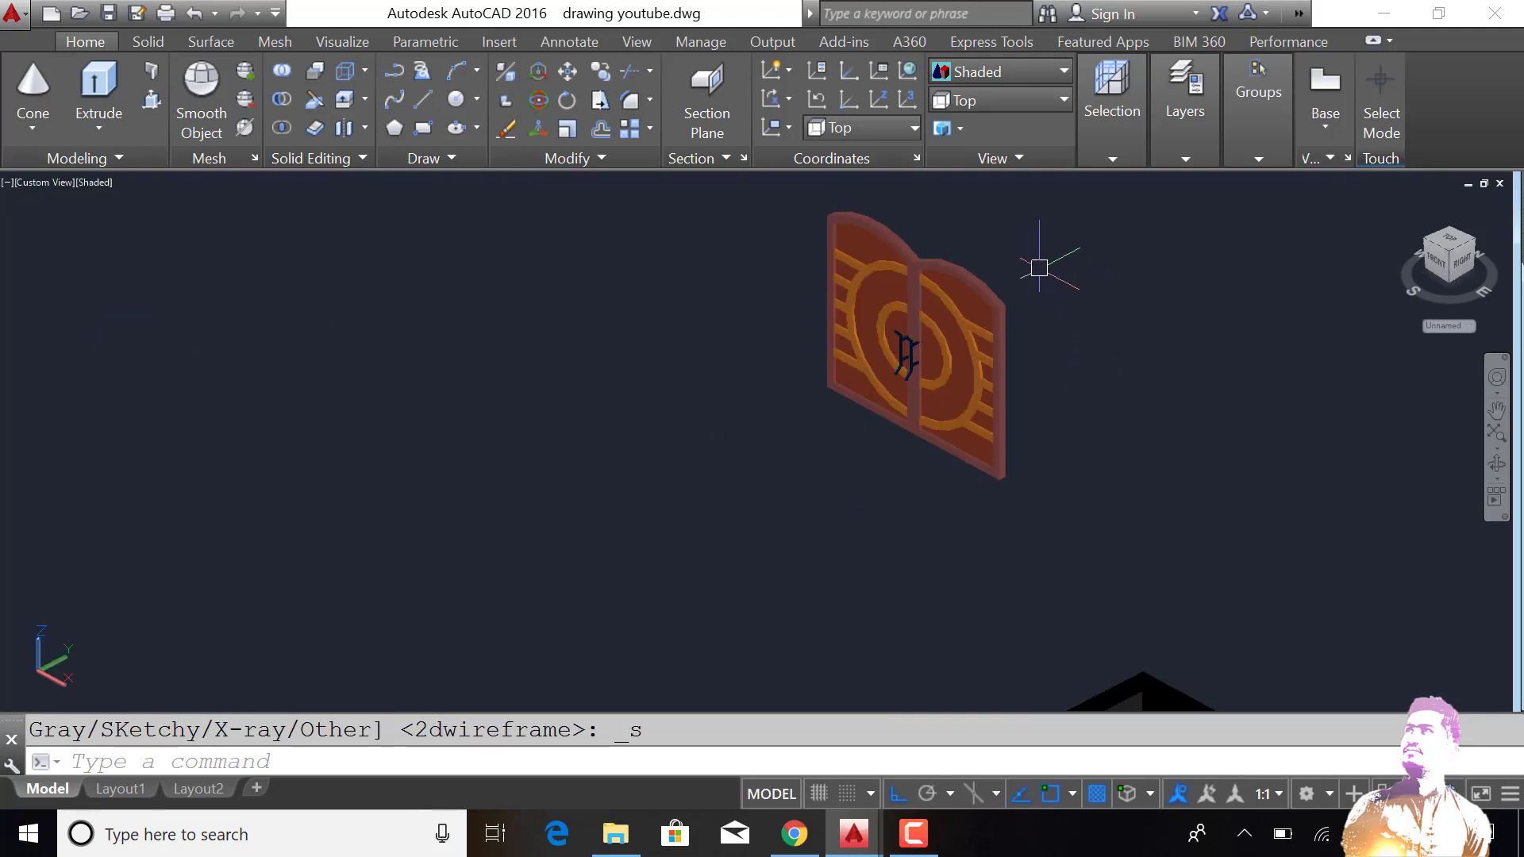
scroll(1039, 268, down, 3)
scroll(1039, 269, down, 3)
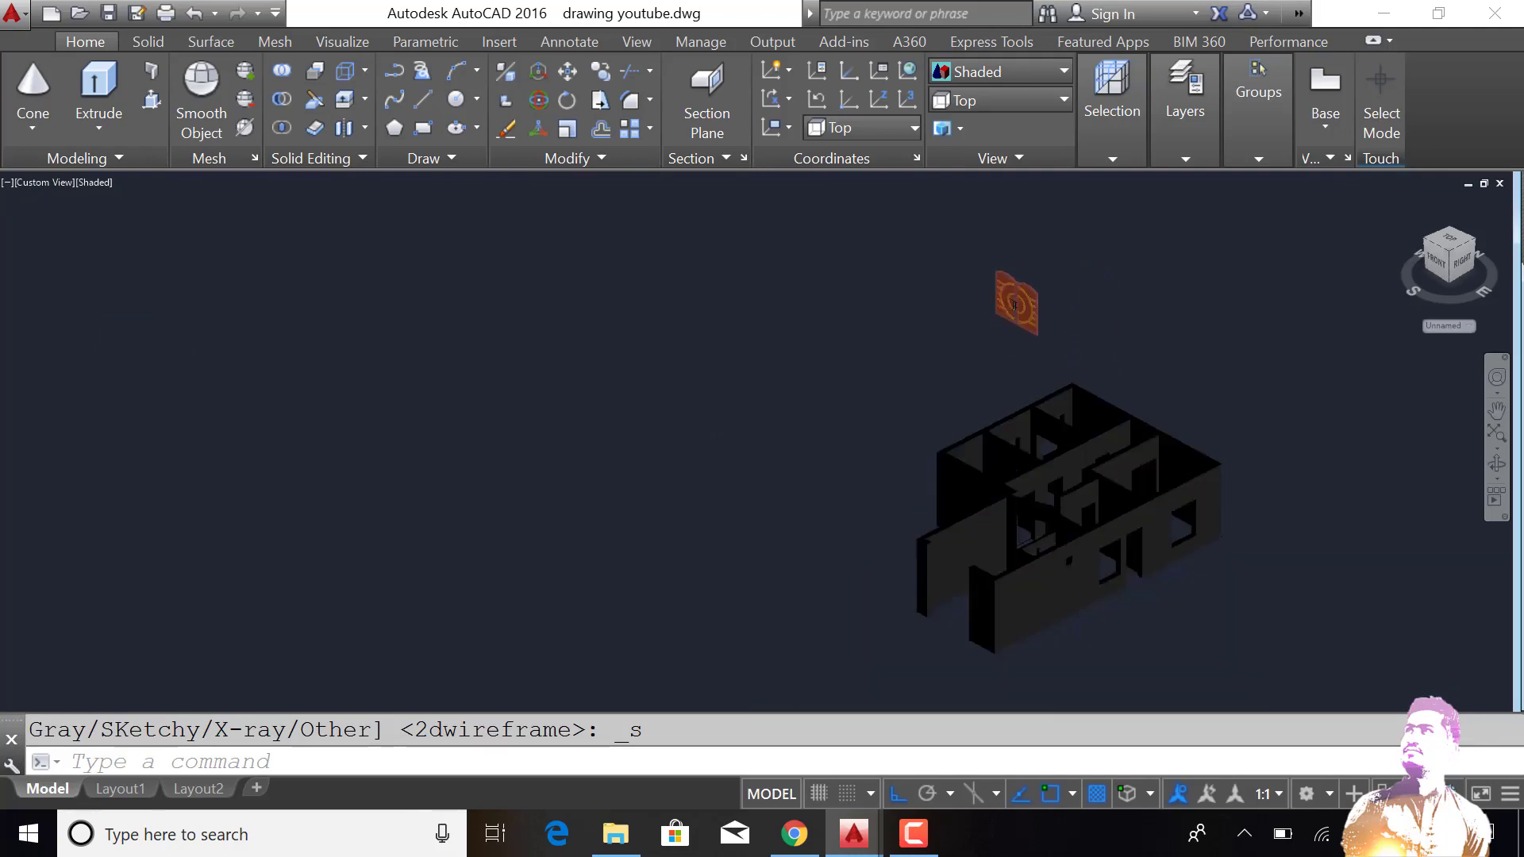
scroll(1039, 269, down, 1)
Step: Return the display to 2D Wireframe
click(94, 183)
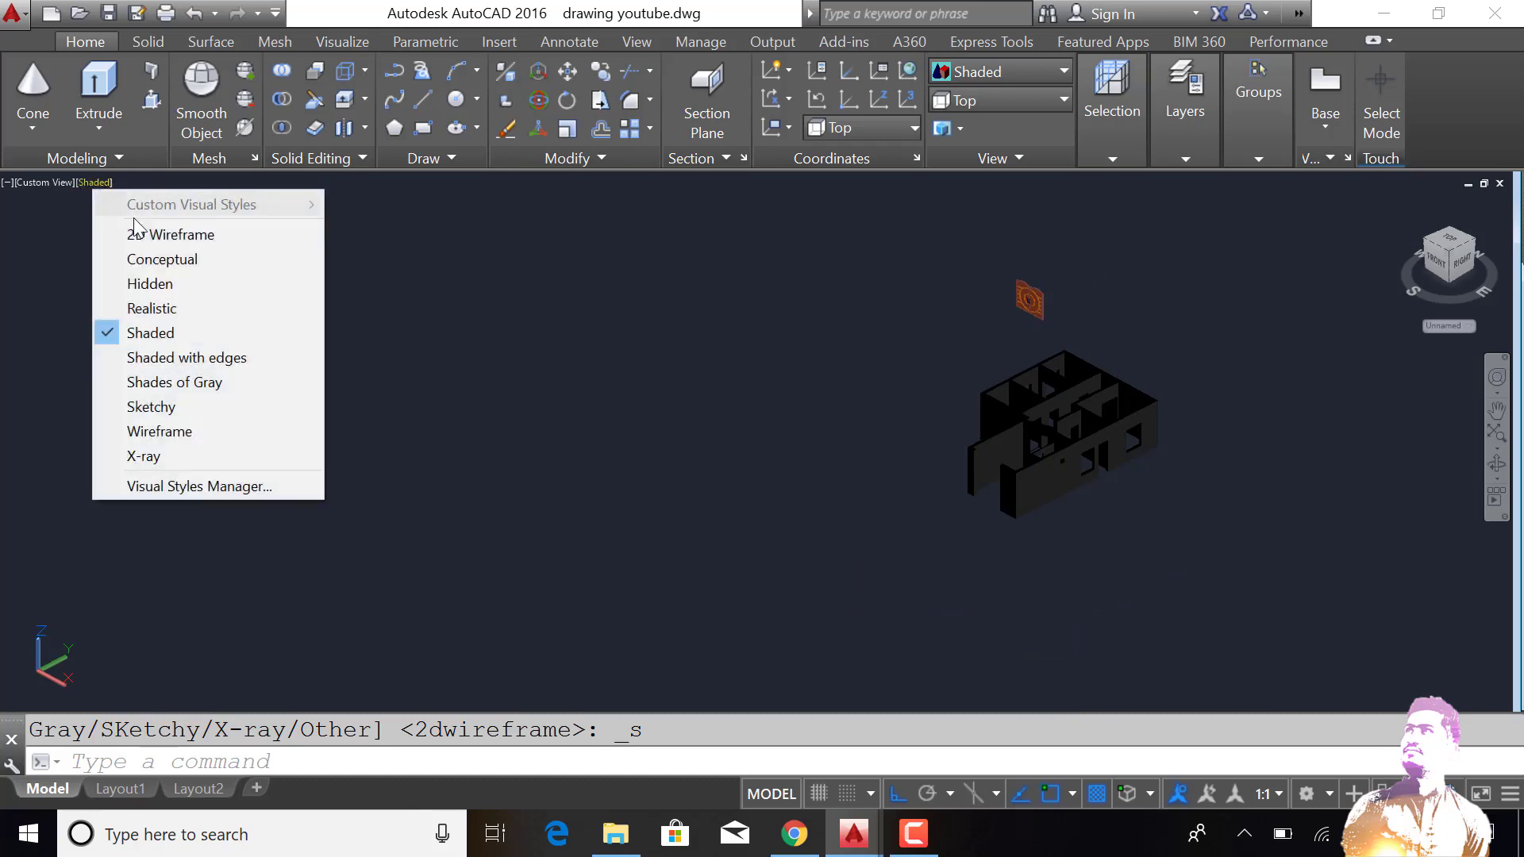
click(135, 232)
scroll(944, 513, up, 3)
Step: Draw a 4-unit reference line starting at the wall corner
scroll(944, 513, up, 3)
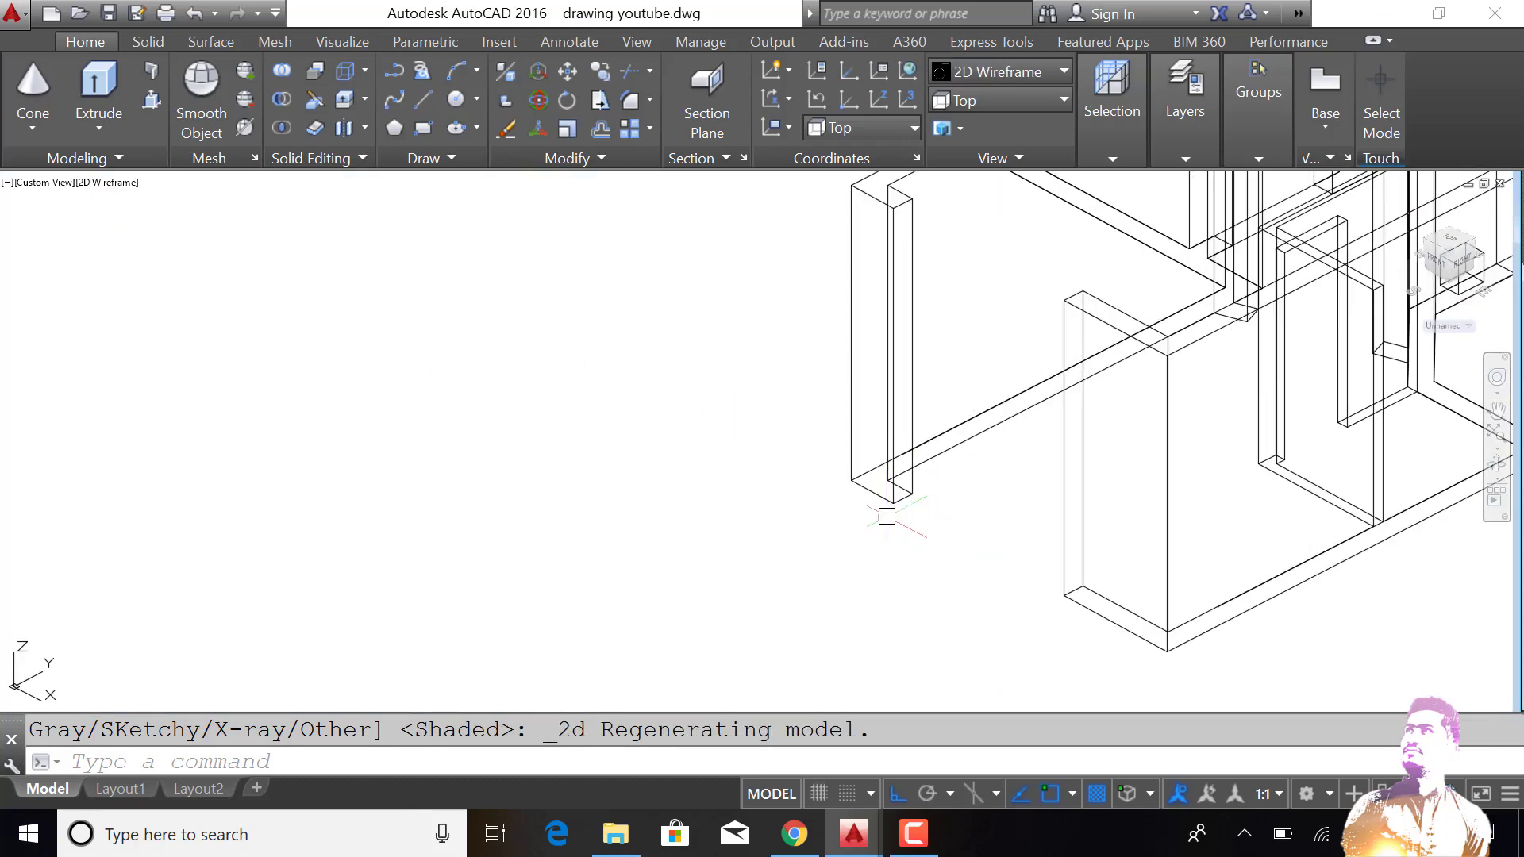
scroll(937, 483, up, 3)
text(l)
key(Return)
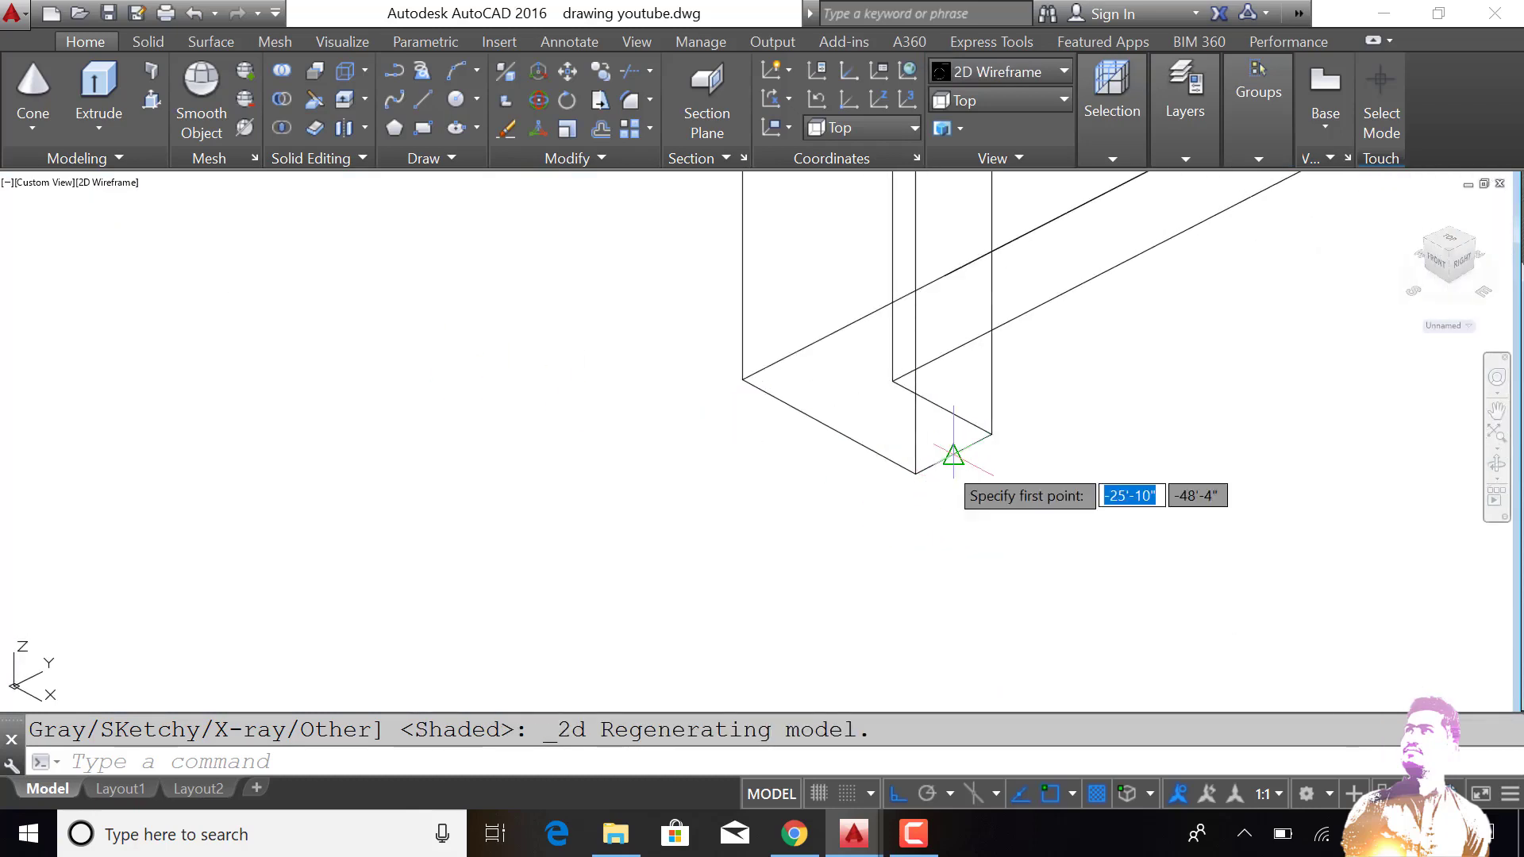
click(953, 454)
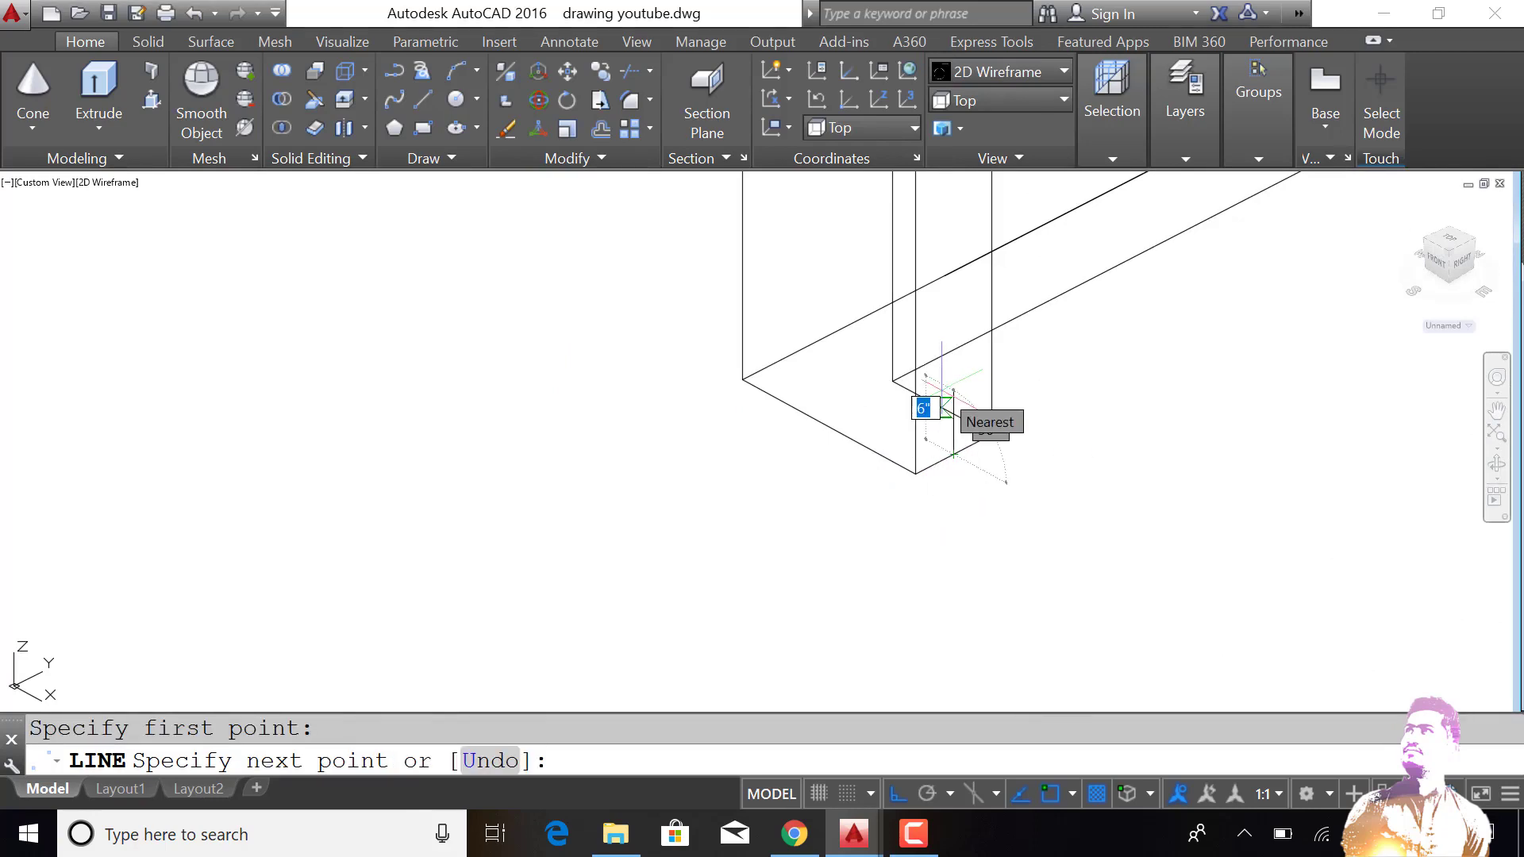
text(4)
key(Return)
key(Return)
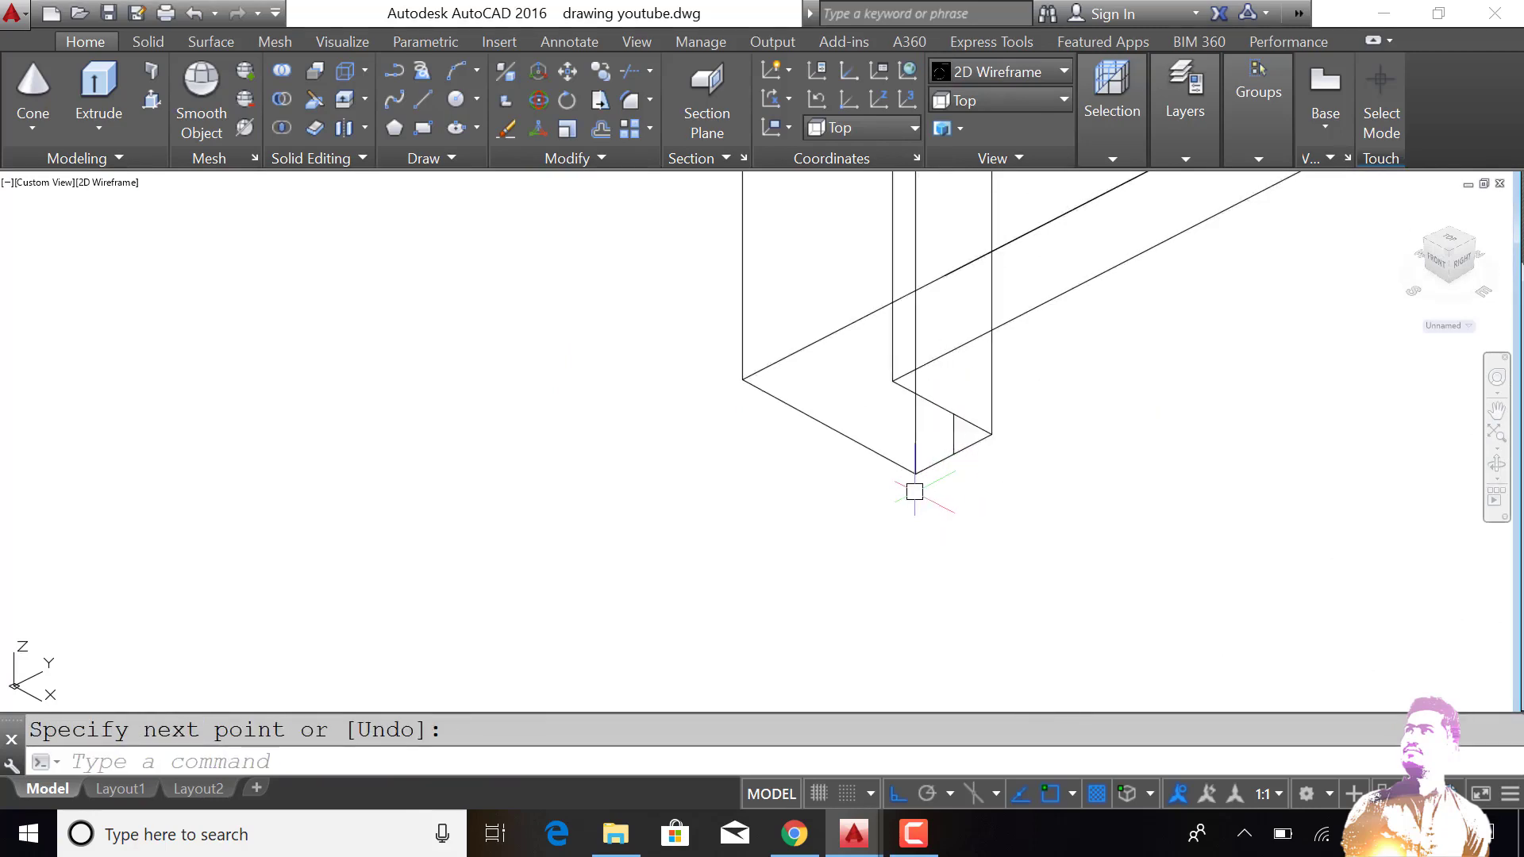
scroll(915, 491, down, 2)
scroll(914, 491, down, 4)
text(m)
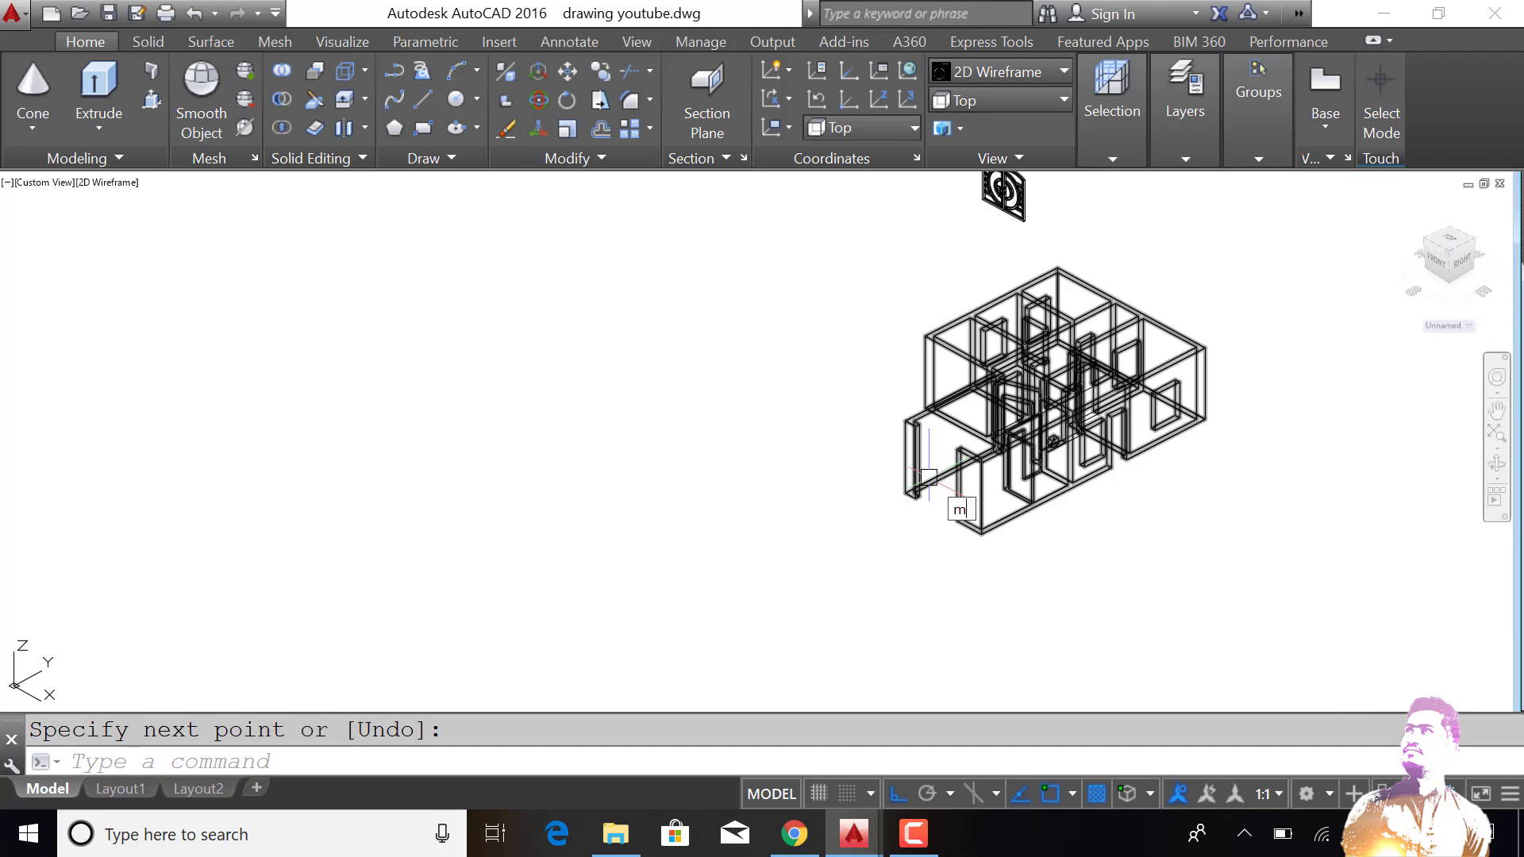
Step: Try moving the arched window, cancel, and orbit to view it more frontally
key(Return)
click(972, 199)
click(992, 238)
scroll(985, 308, up, 3)
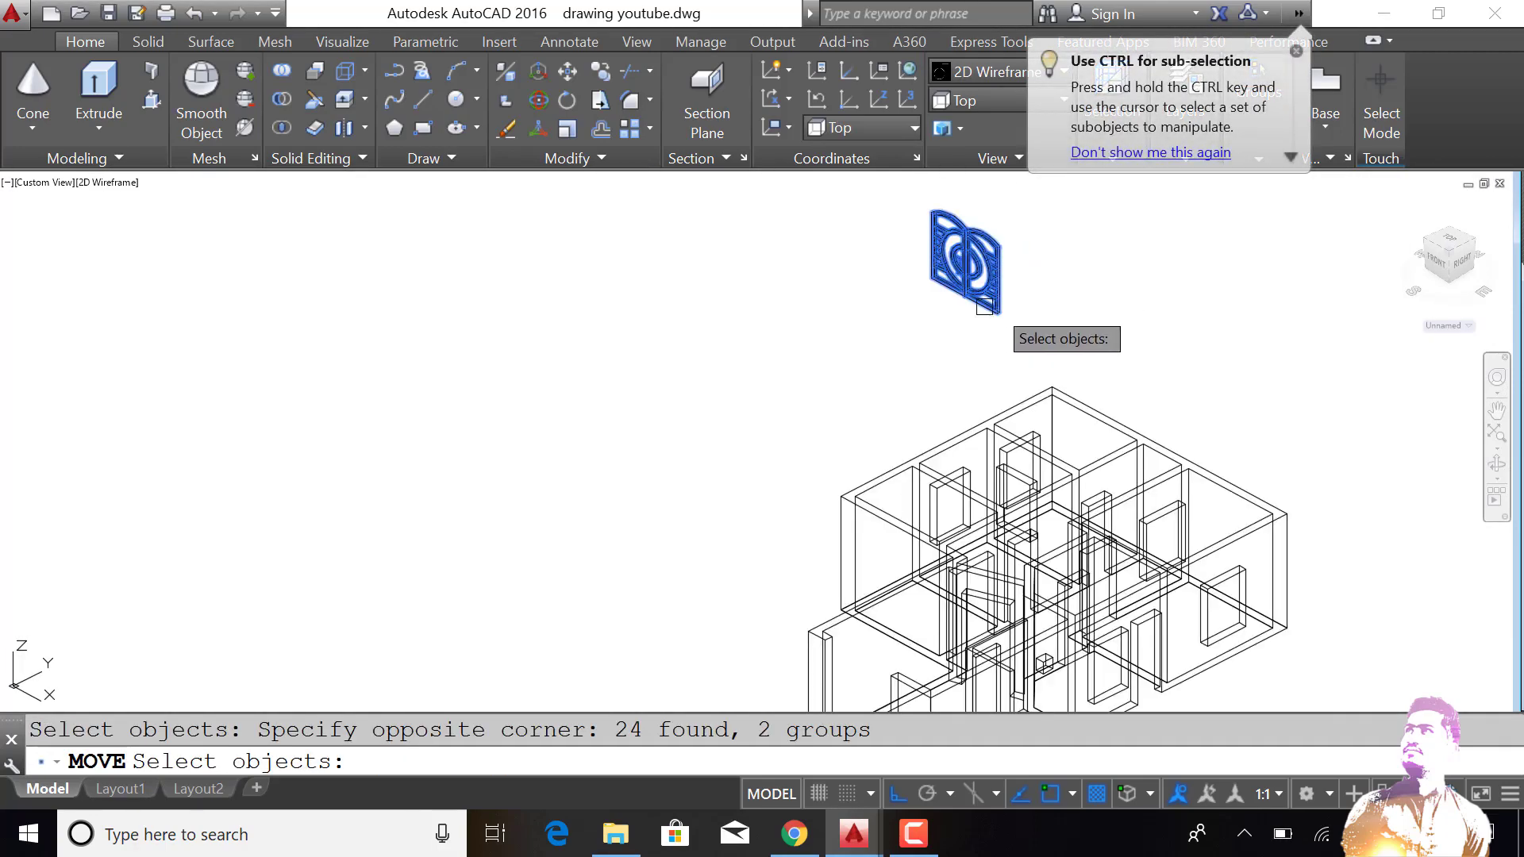
scroll(984, 306, up, 2)
scroll(937, 286, up, 2)
scroll(873, 254, up, 2)
key(Return)
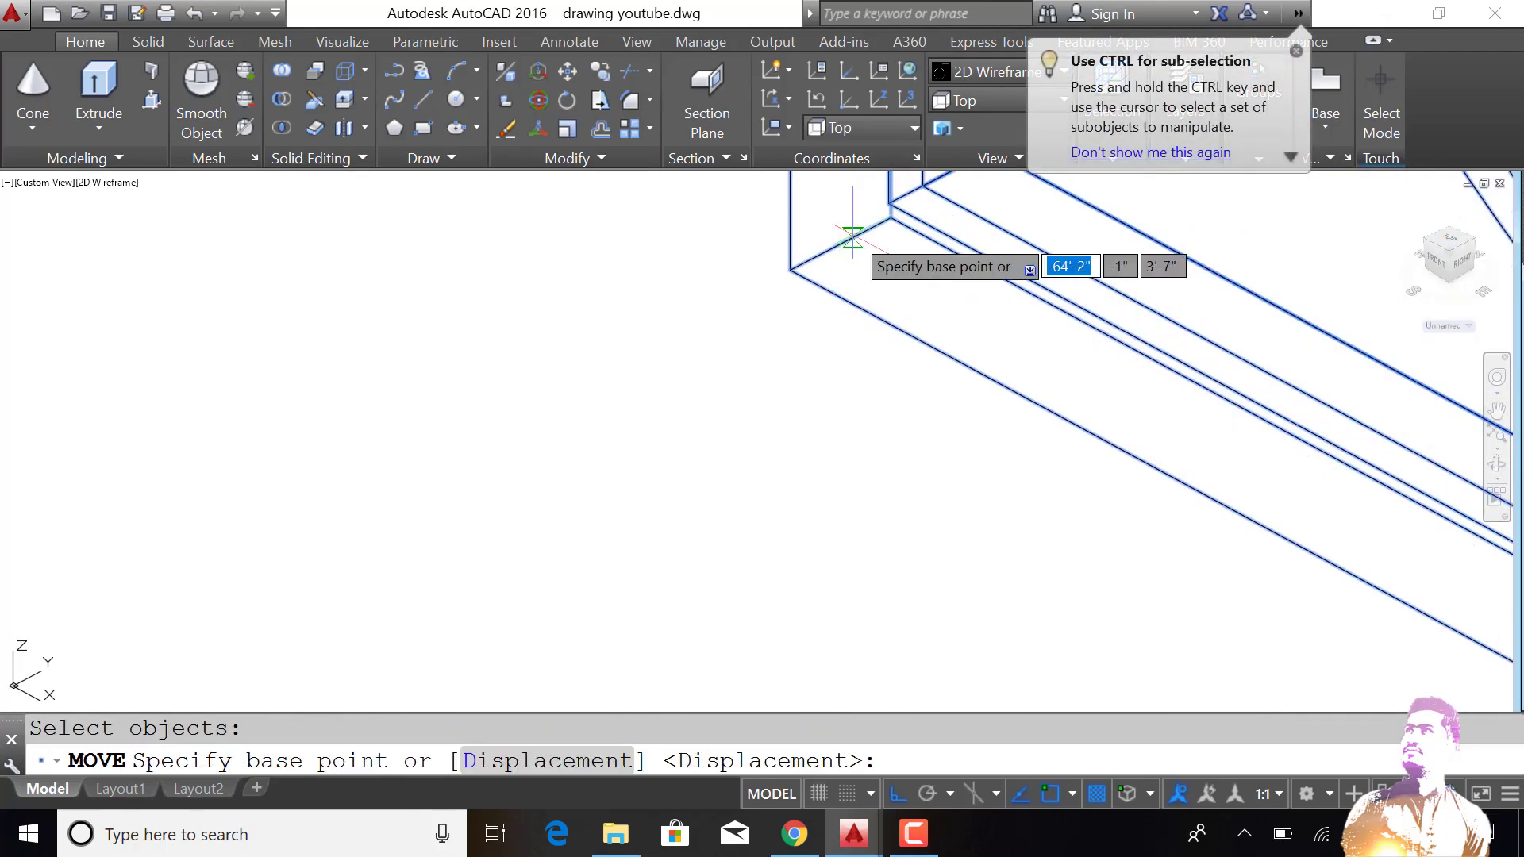
click(848, 239)
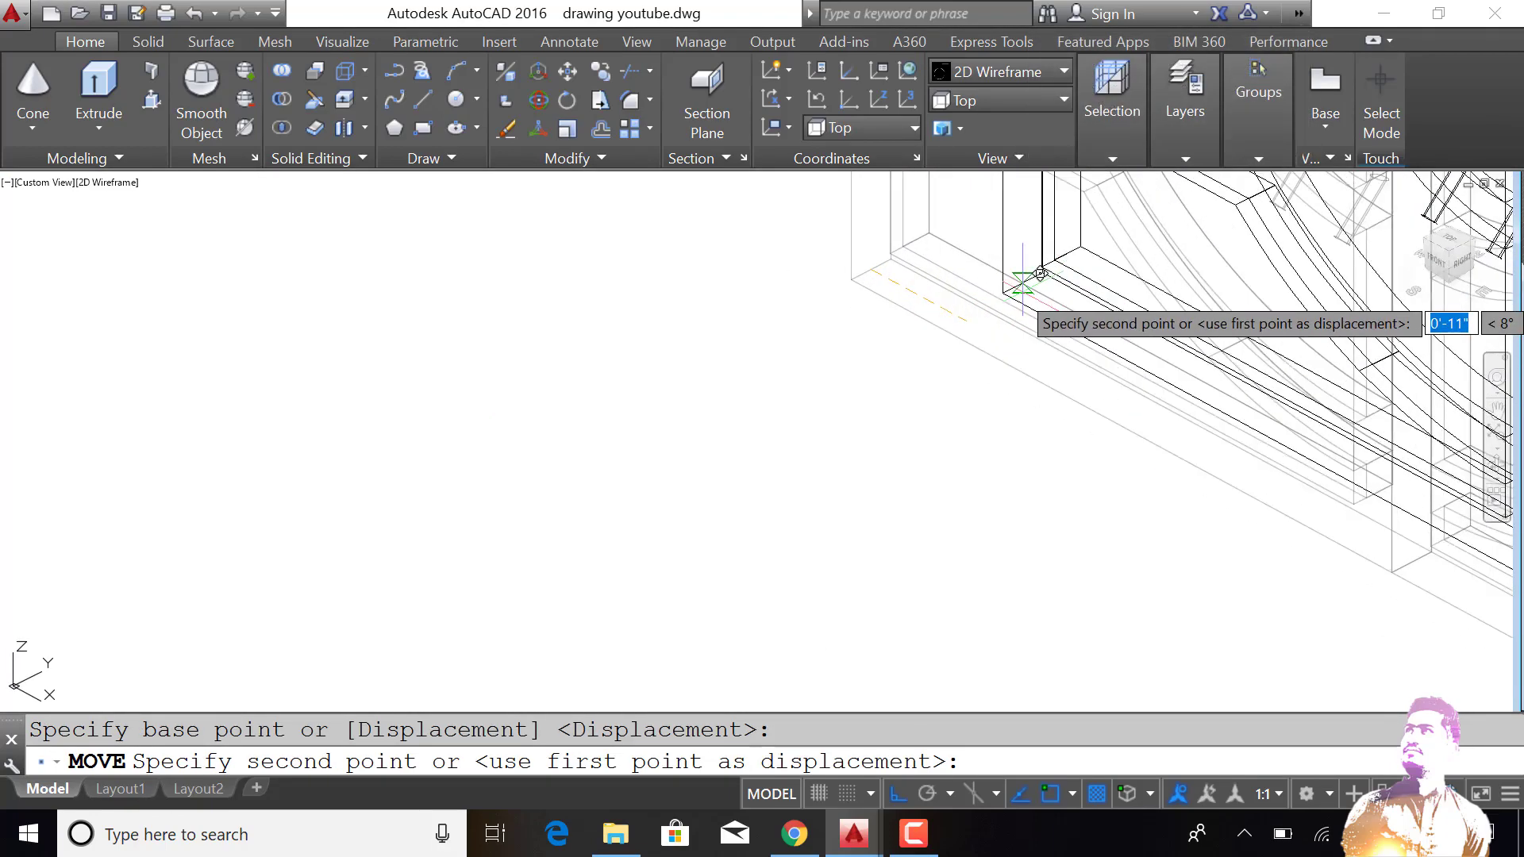
scroll(1036, 280, down, 1)
scroll(1031, 286, down, 1)
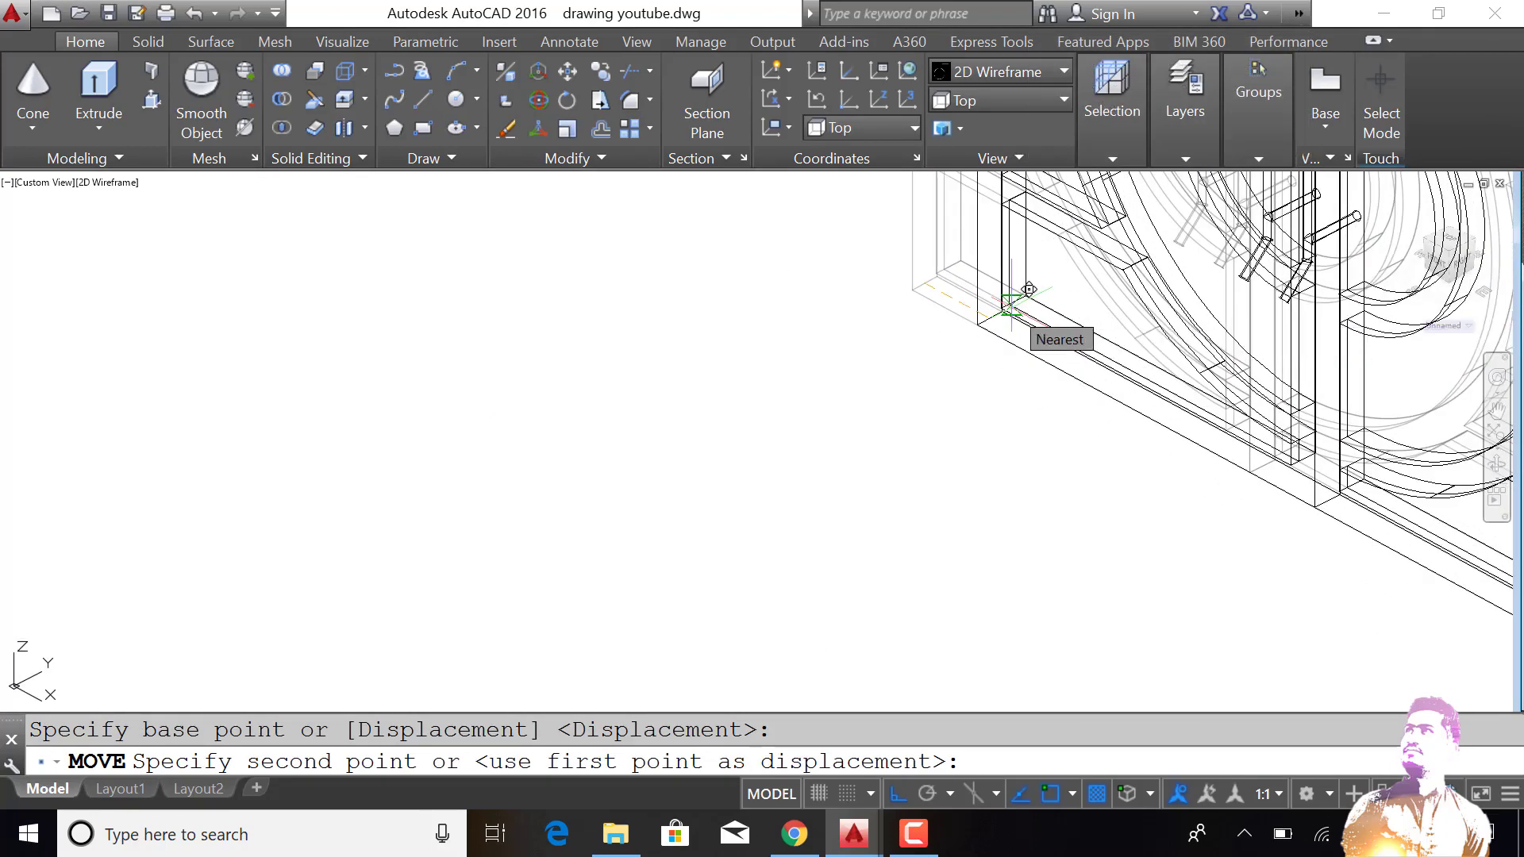
key(Escape)
scroll(1029, 289, down, 1)
scroll(1056, 301, down, 2)
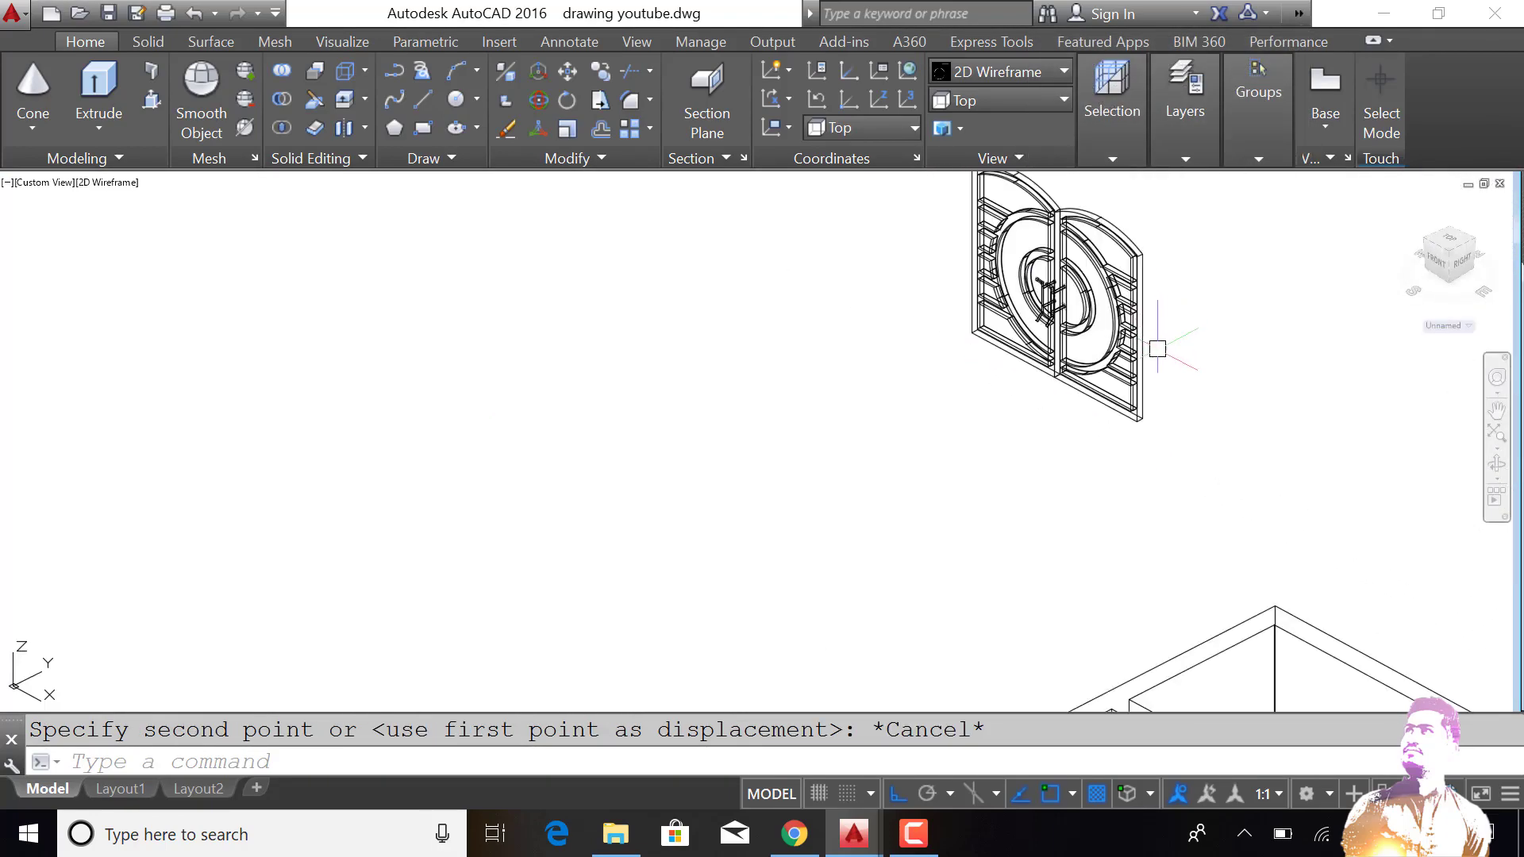
scroll(1008, 380, up, 2)
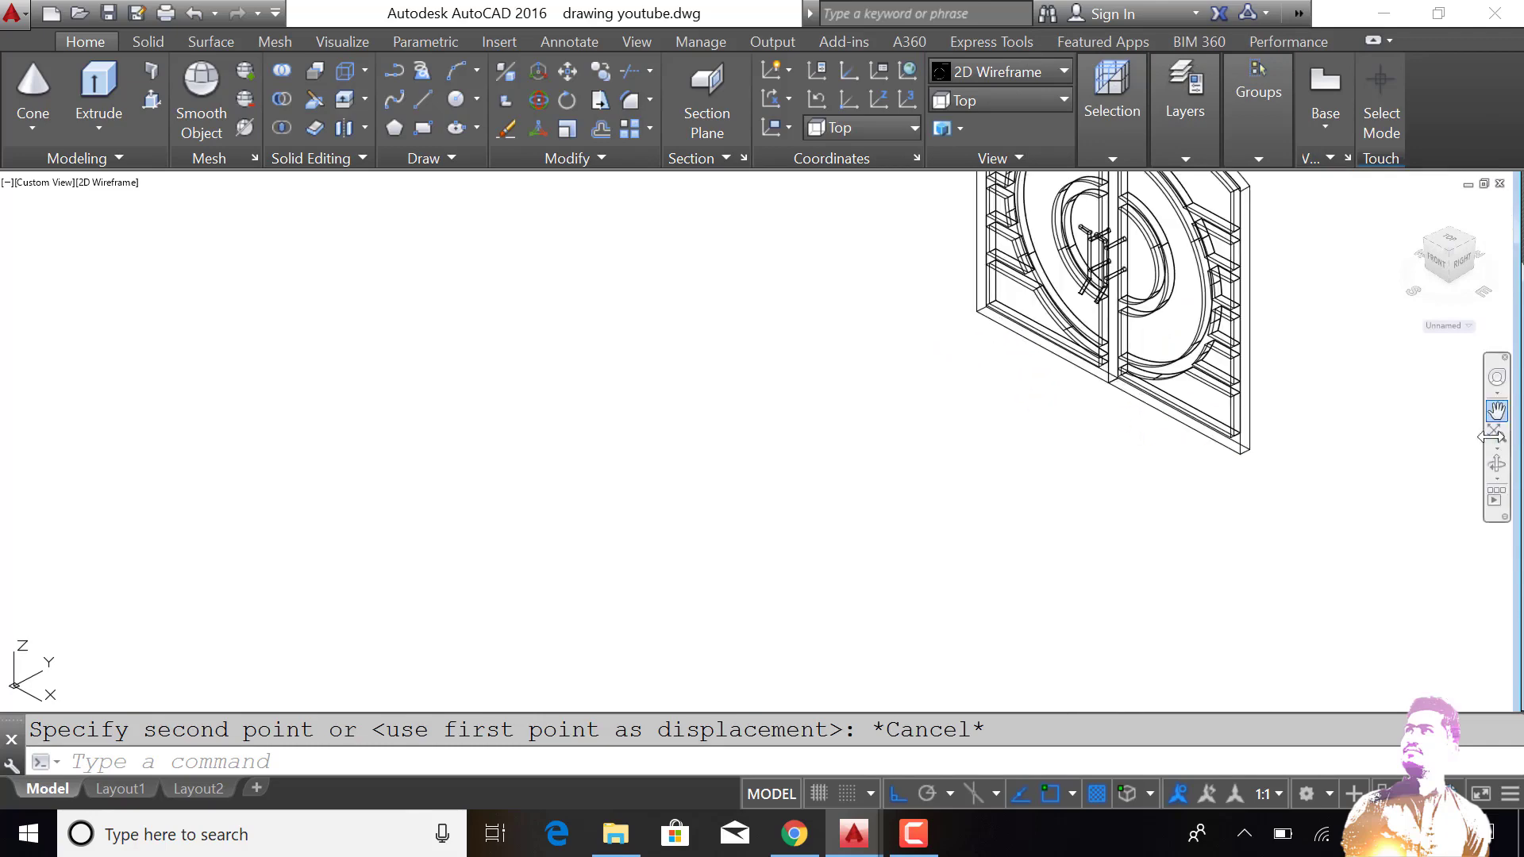
click(1496, 462)
drag(1112, 358, 1204, 397)
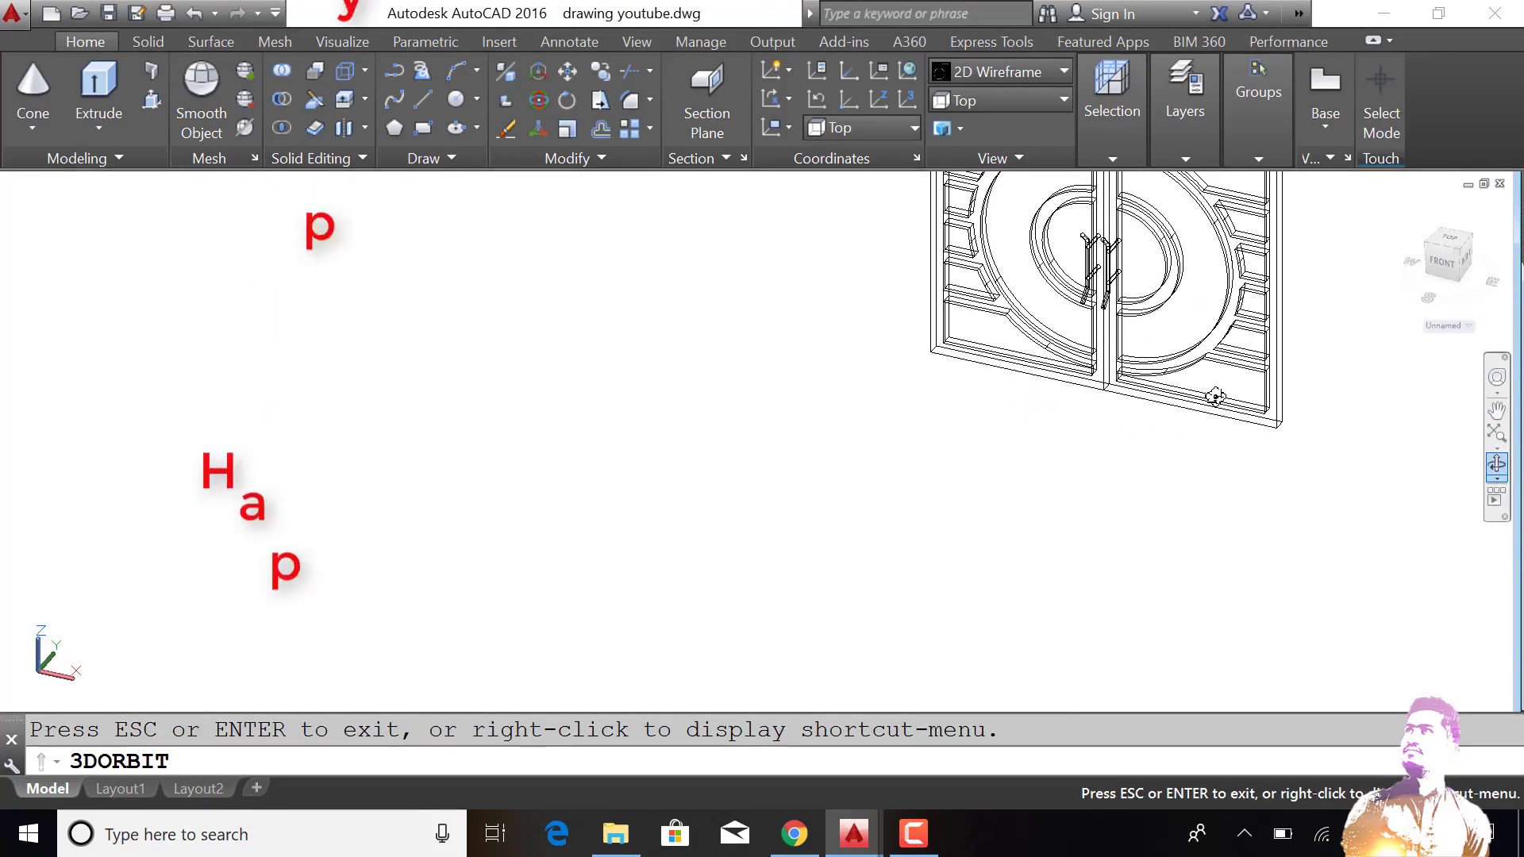
key(Escape)
Step: Start a move of the arched double window using its lower corner as base point
text(m)
key(space)
click(1310, 421)
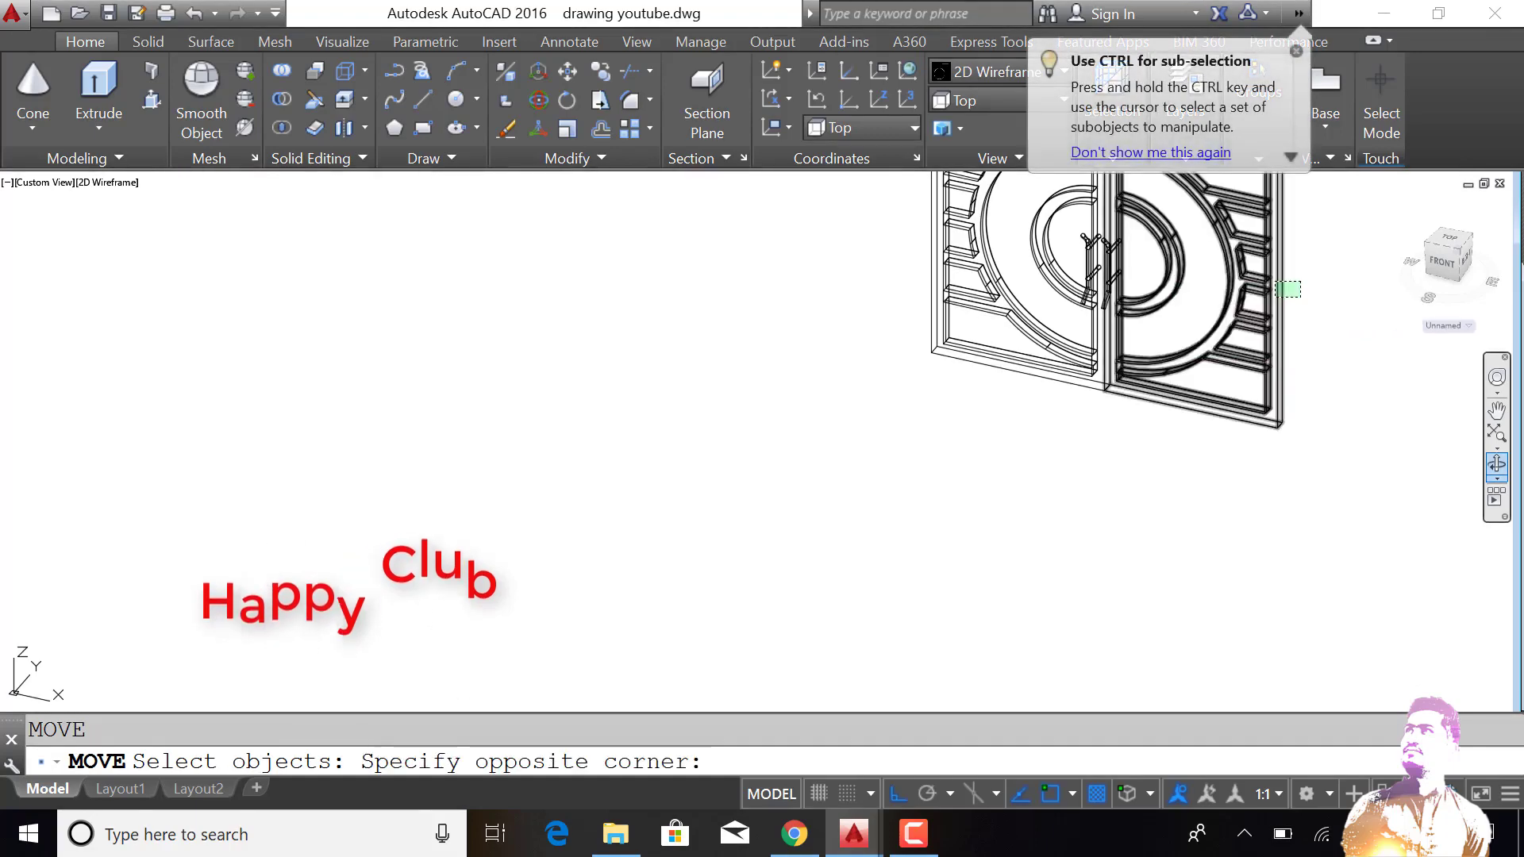
click(1038, 350)
scroll(1039, 350, up, 2)
scroll(1038, 350, up, 2)
key(Return)
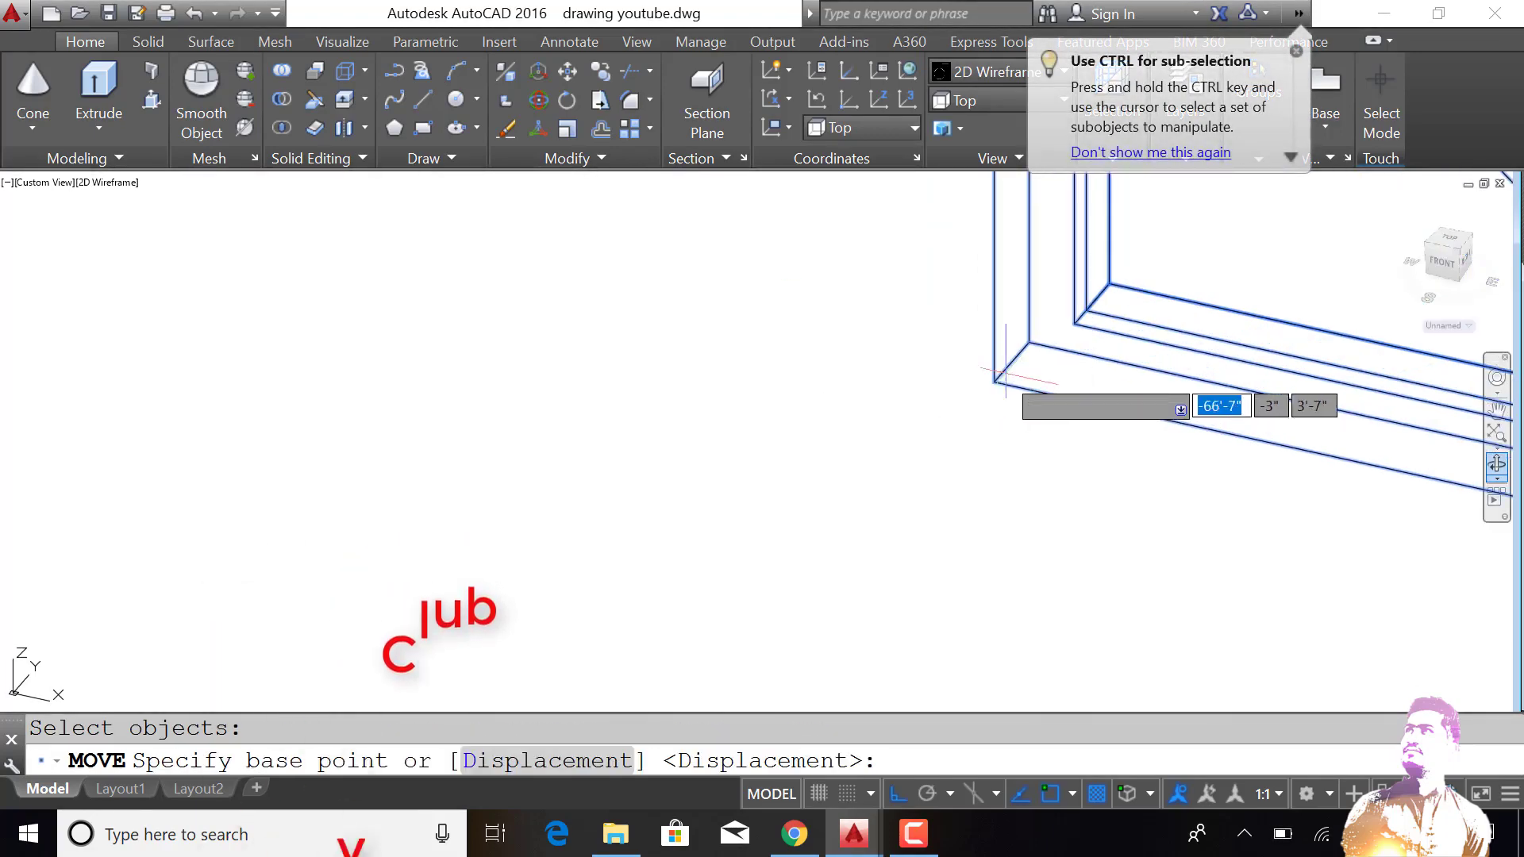
scroll(1038, 352, up, 2)
click(1038, 352)
Step: Drop the window into the house's door opening at the doorway corner
scroll(1038, 352, down, 3)
scroll(1024, 365, down, 2)
scroll(1024, 445, up, 1)
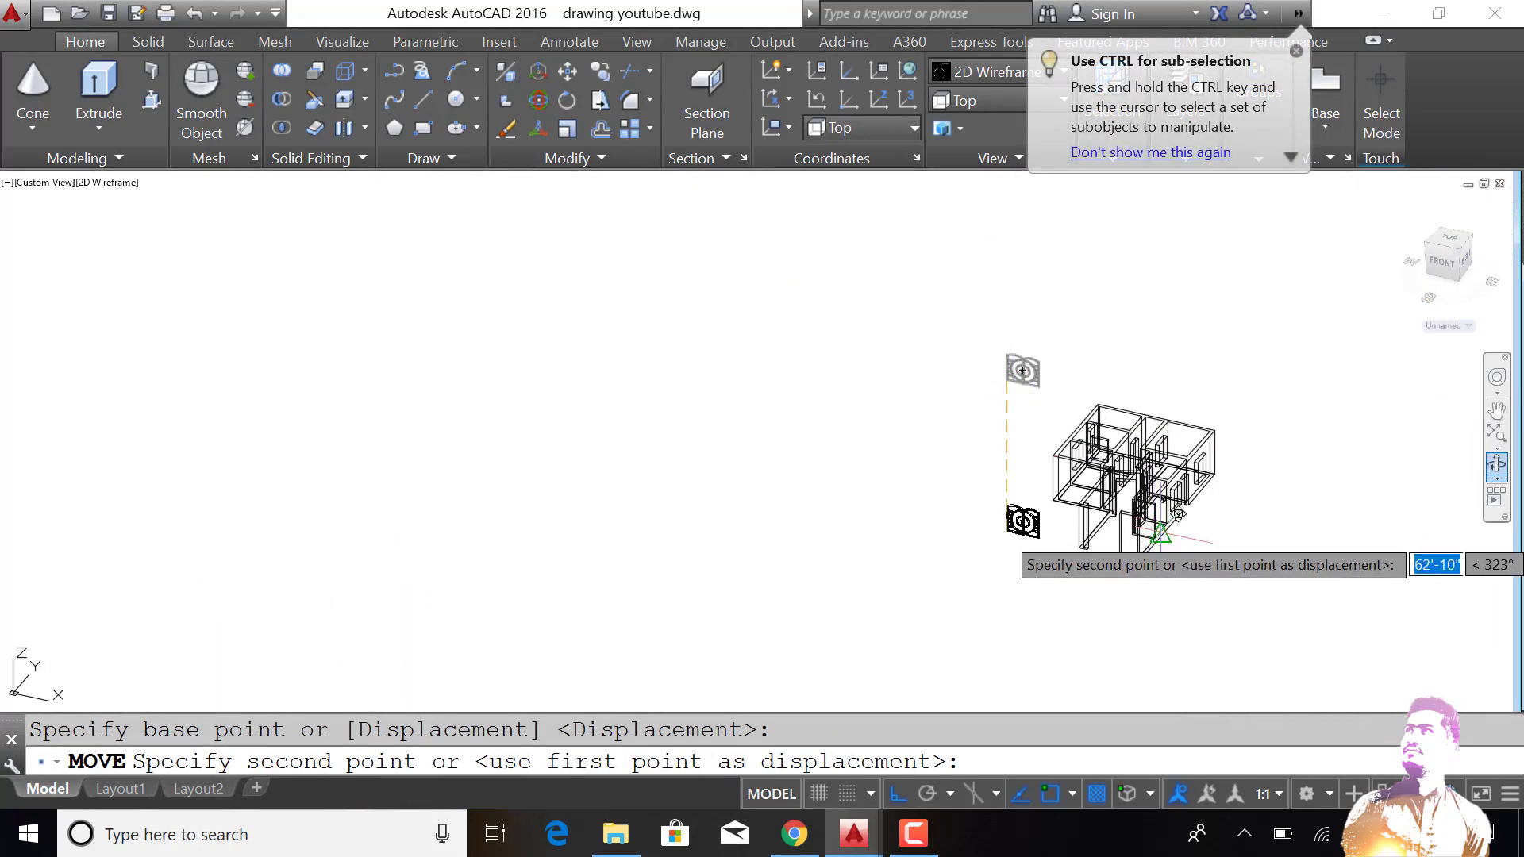
scroll(1032, 555, up, 1)
scroll(1000, 568, up, 3)
scroll(969, 545, up, 2)
scroll(891, 458, up, 1)
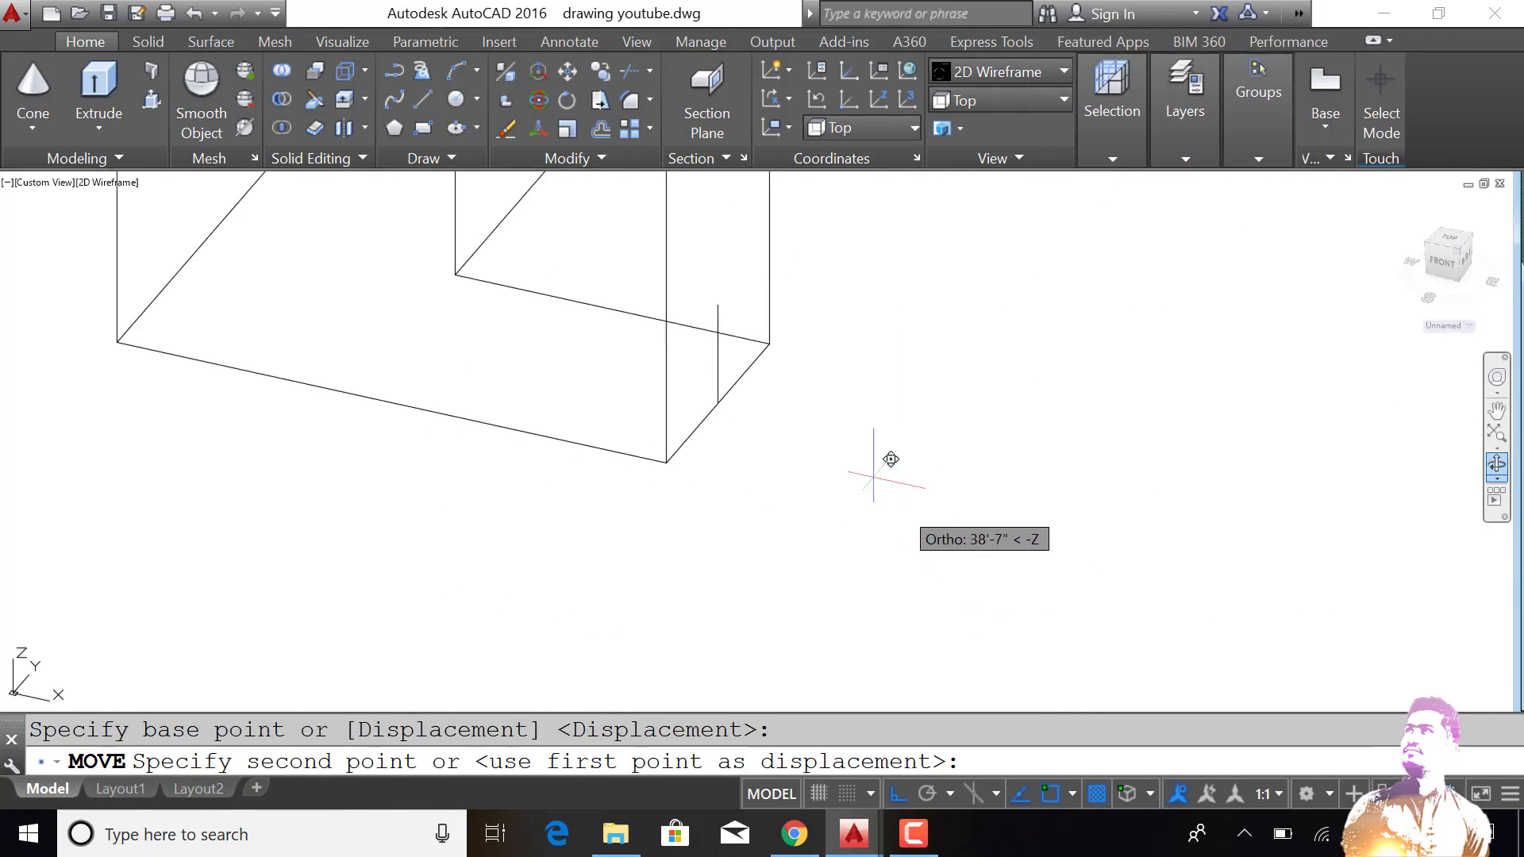
click(718, 305)
scroll(714, 330, down, 2)
scroll(746, 429, down, 2)
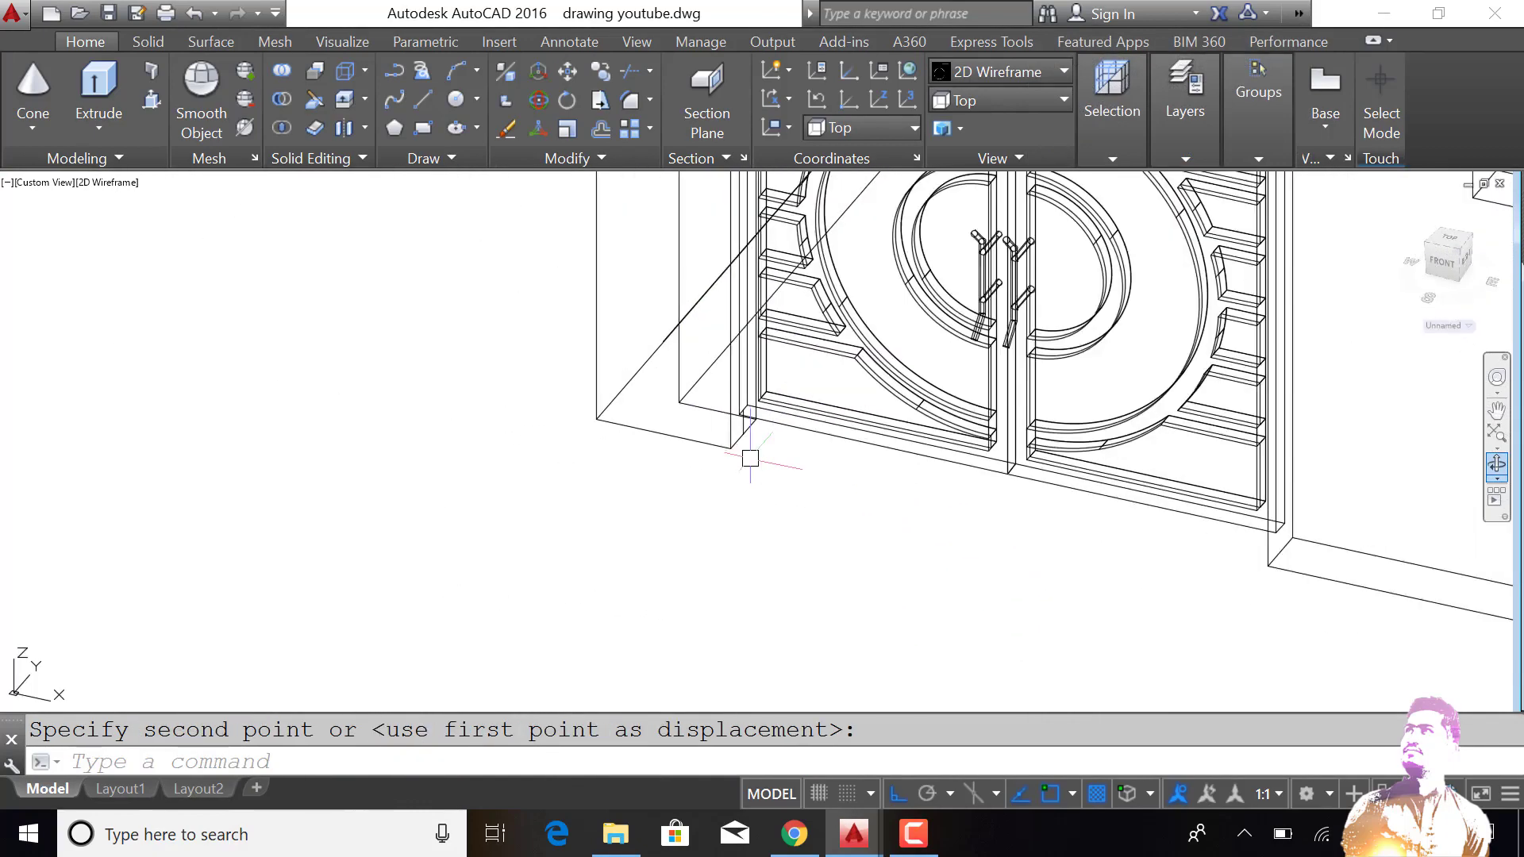
scroll(751, 468, down, 1)
Step: Switch the viewport to Shaded style and turn on the roof and stair layers
click(109, 188)
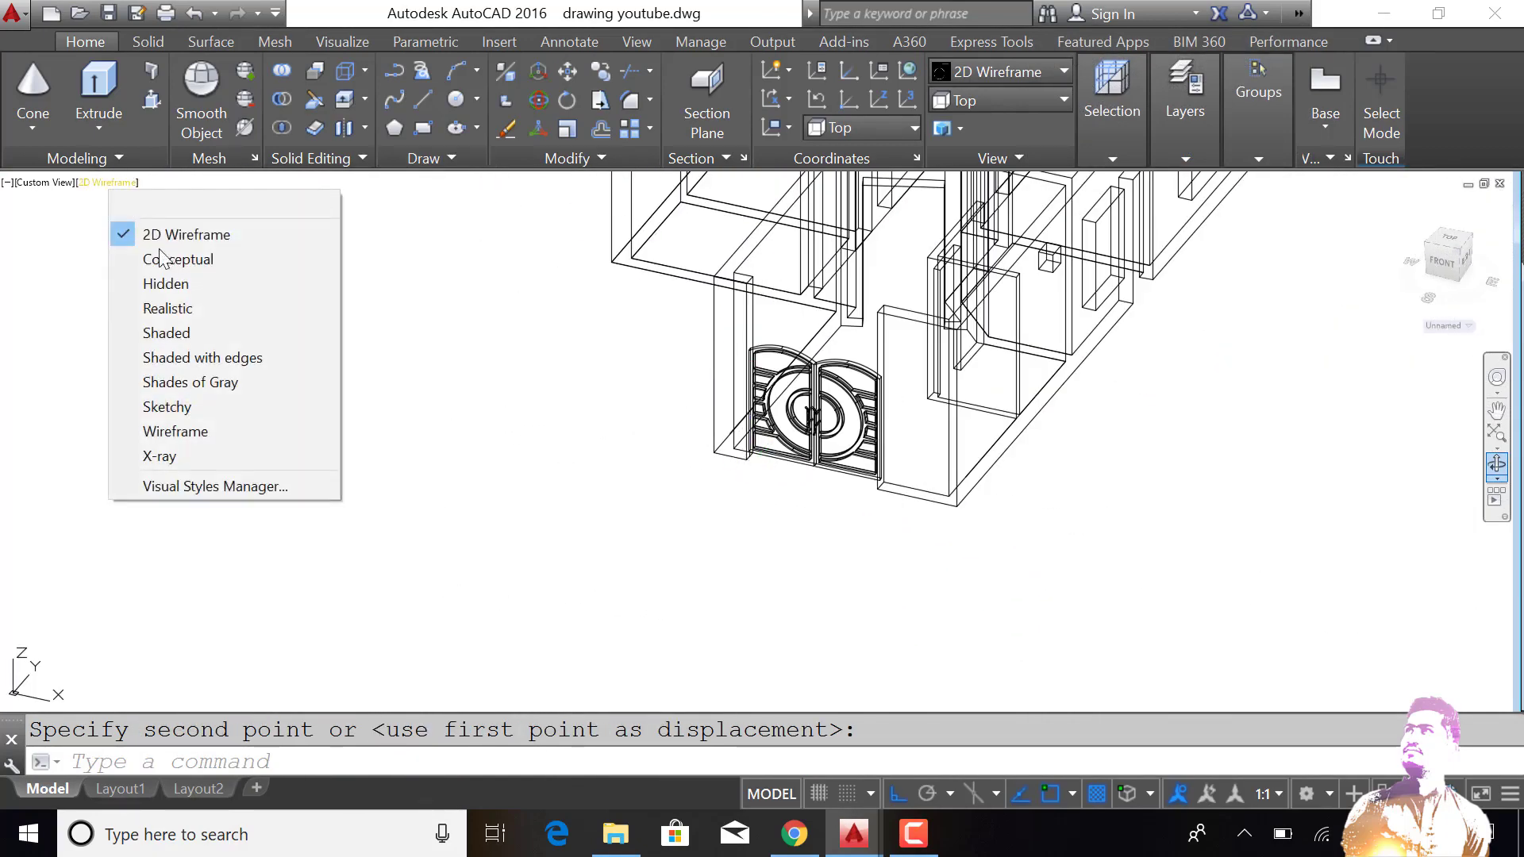
click(194, 335)
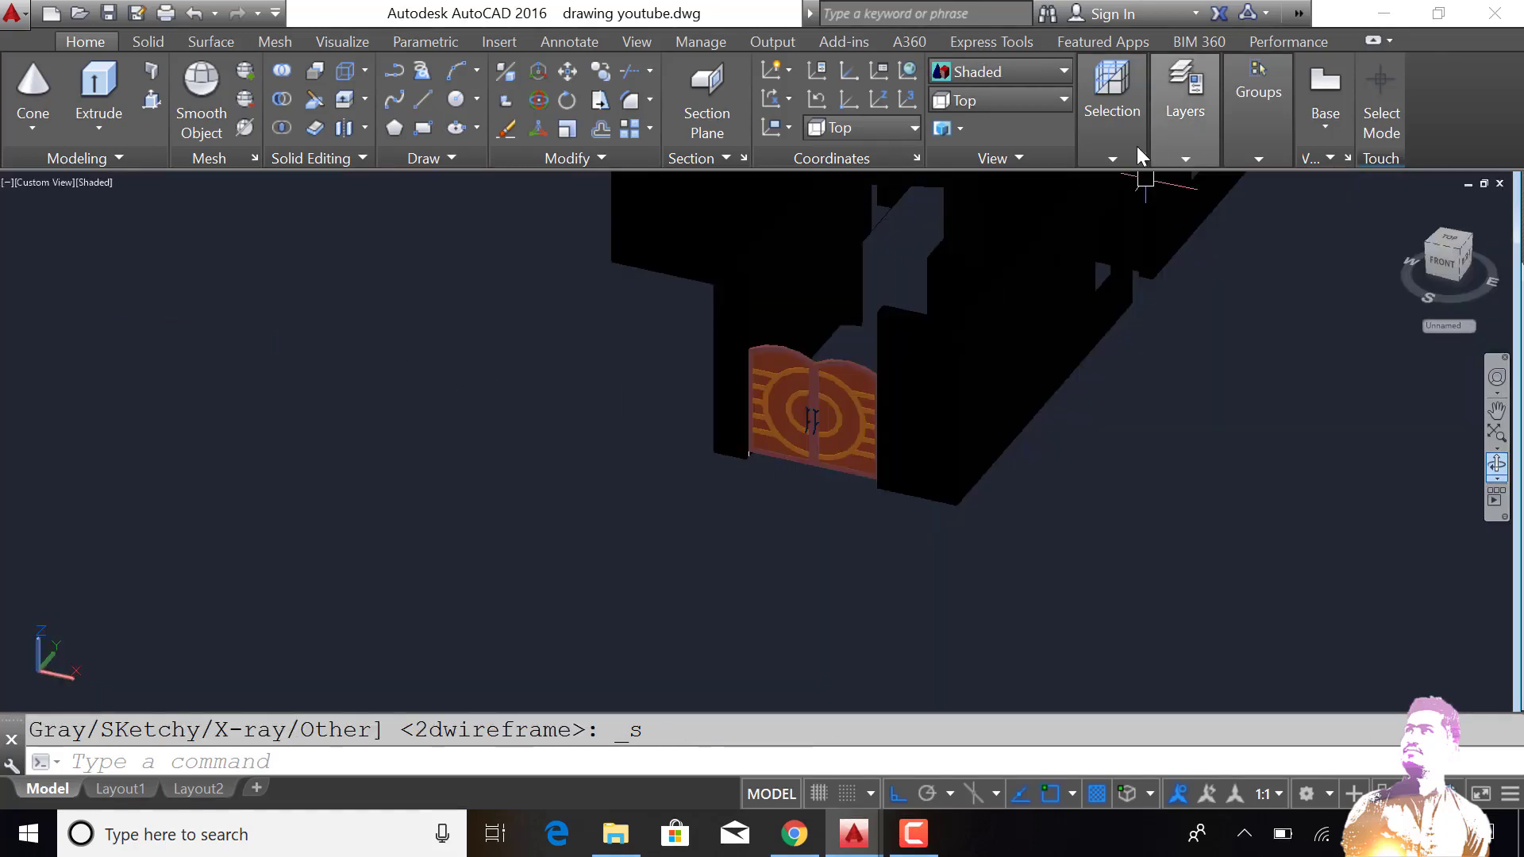
click(1113, 157)
click(1167, 155)
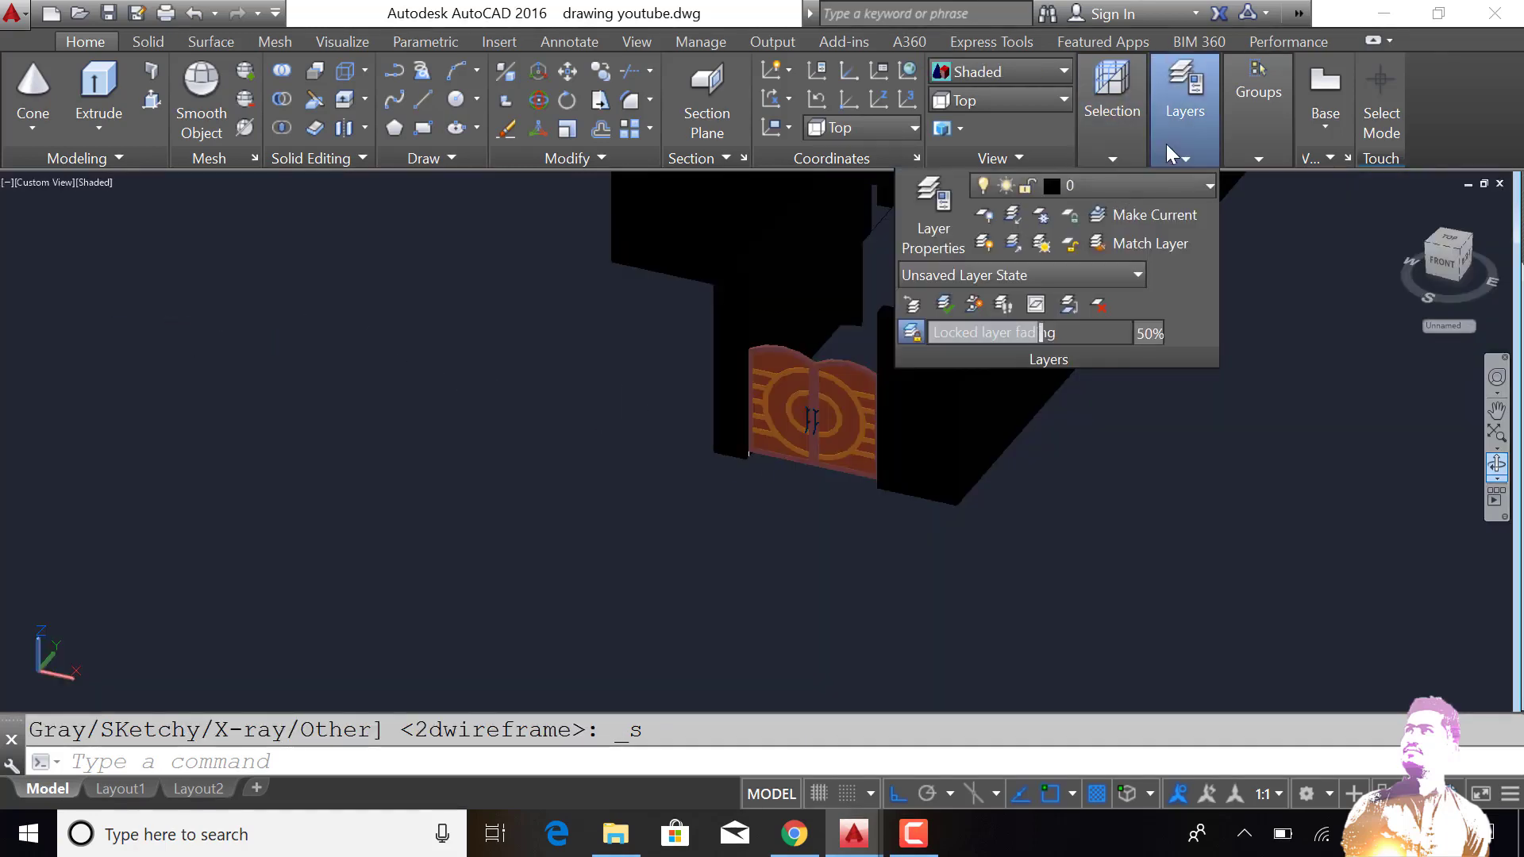
click(1093, 187)
click(990, 358)
click(990, 386)
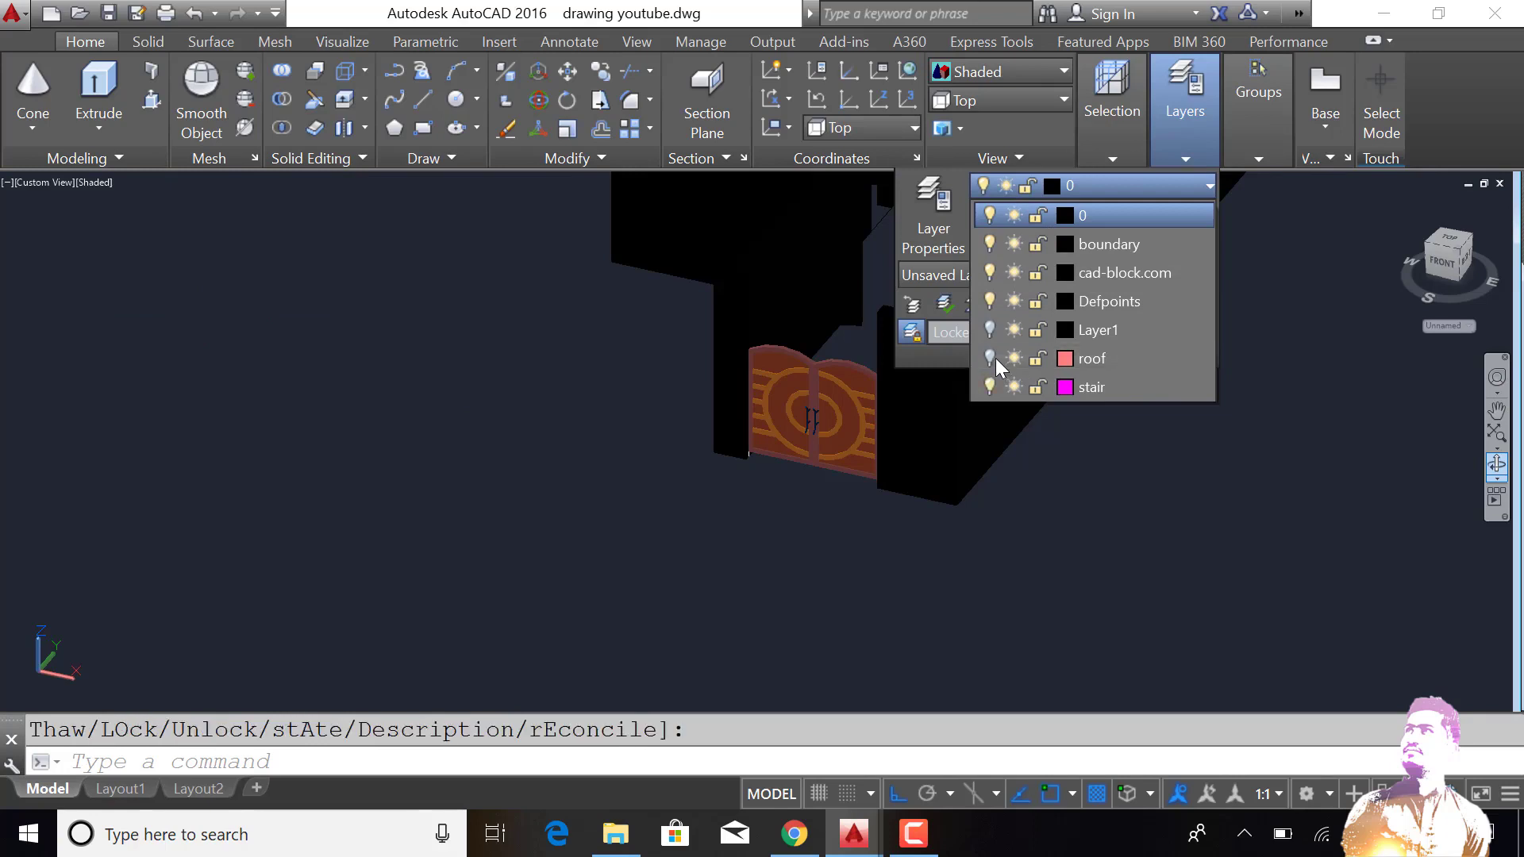
click(1048, 462)
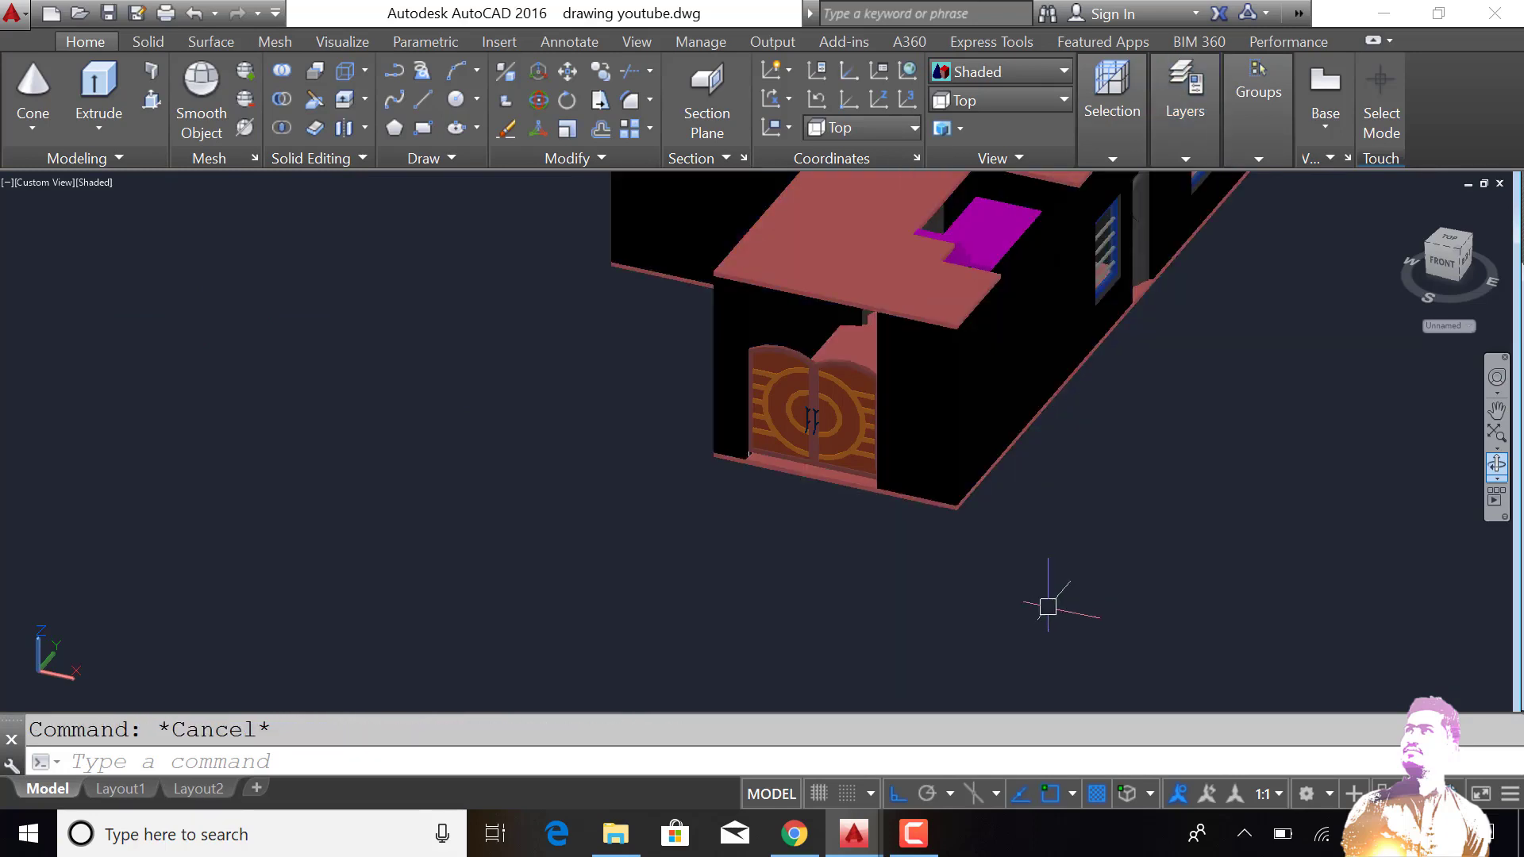
Step: Orbit to show the house's front and right side, then open the Layer Properties Manager
scroll(1043, 614, down, 4)
click(1490, 473)
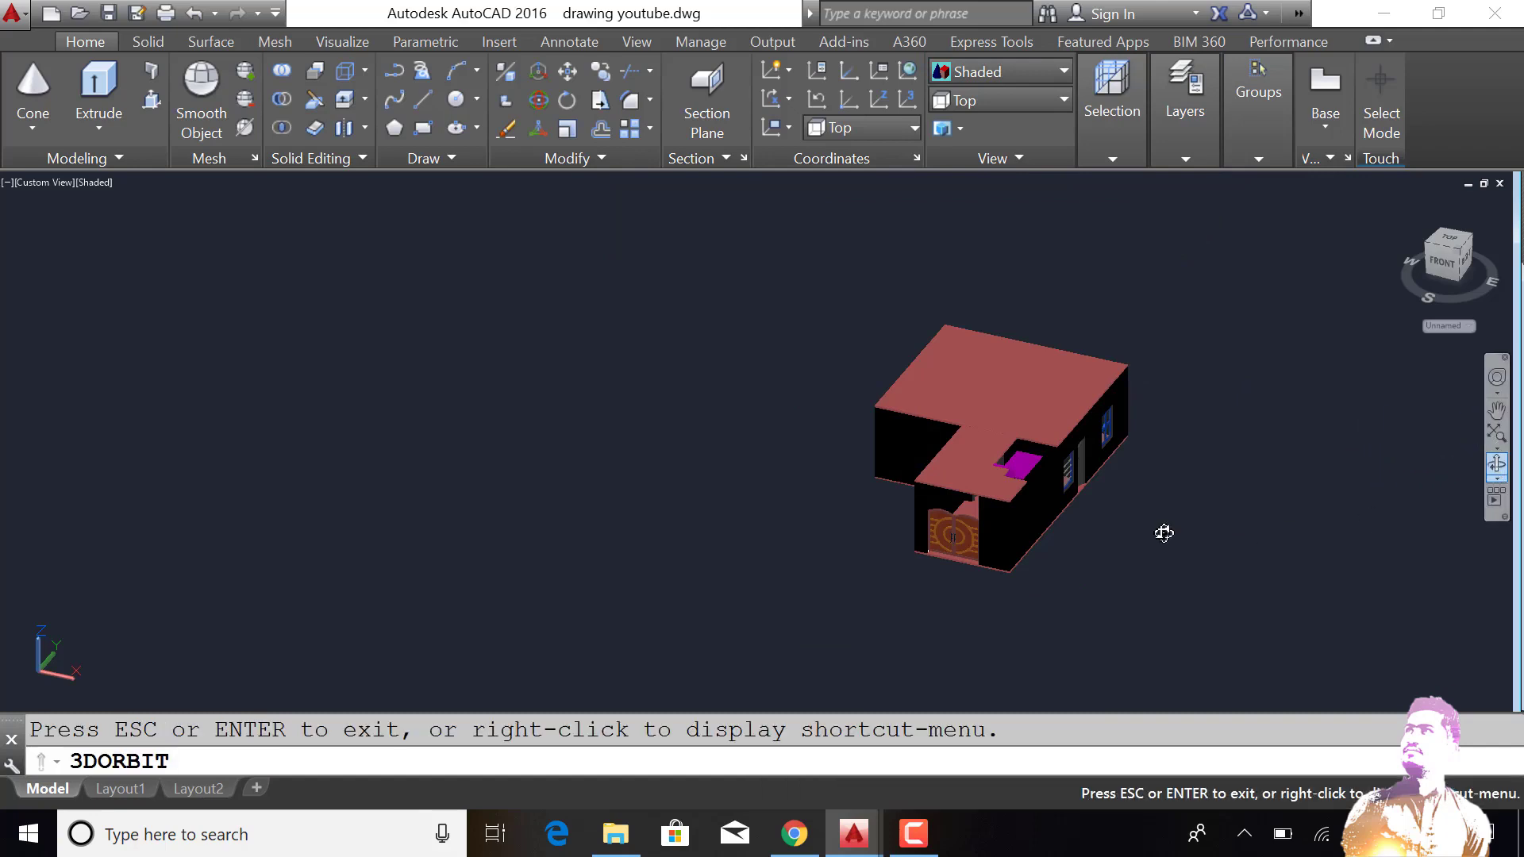
drag(1165, 535, 1080, 506)
key(Escape)
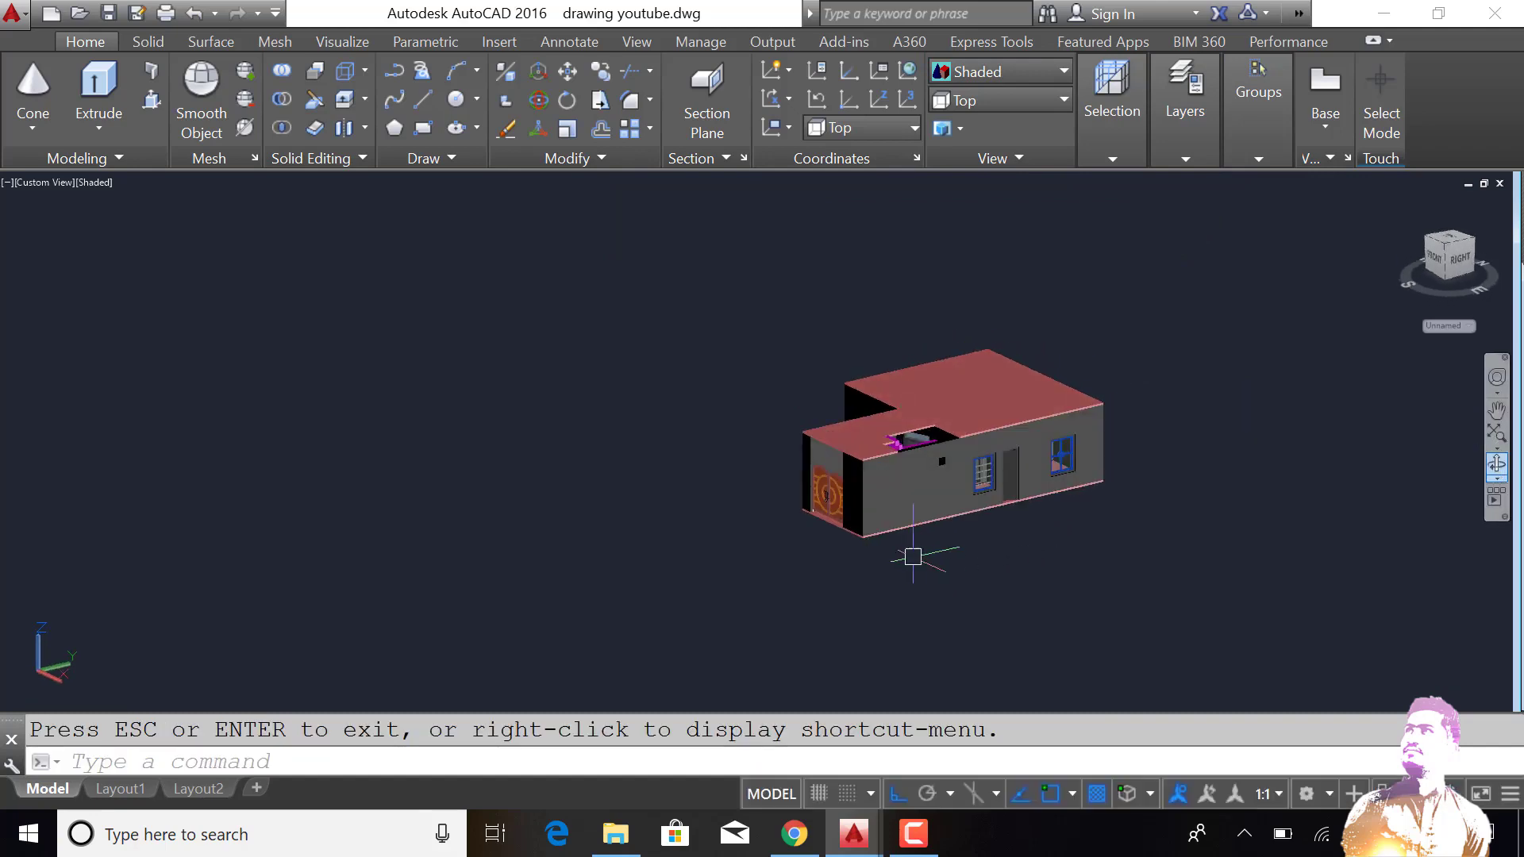
text(la)
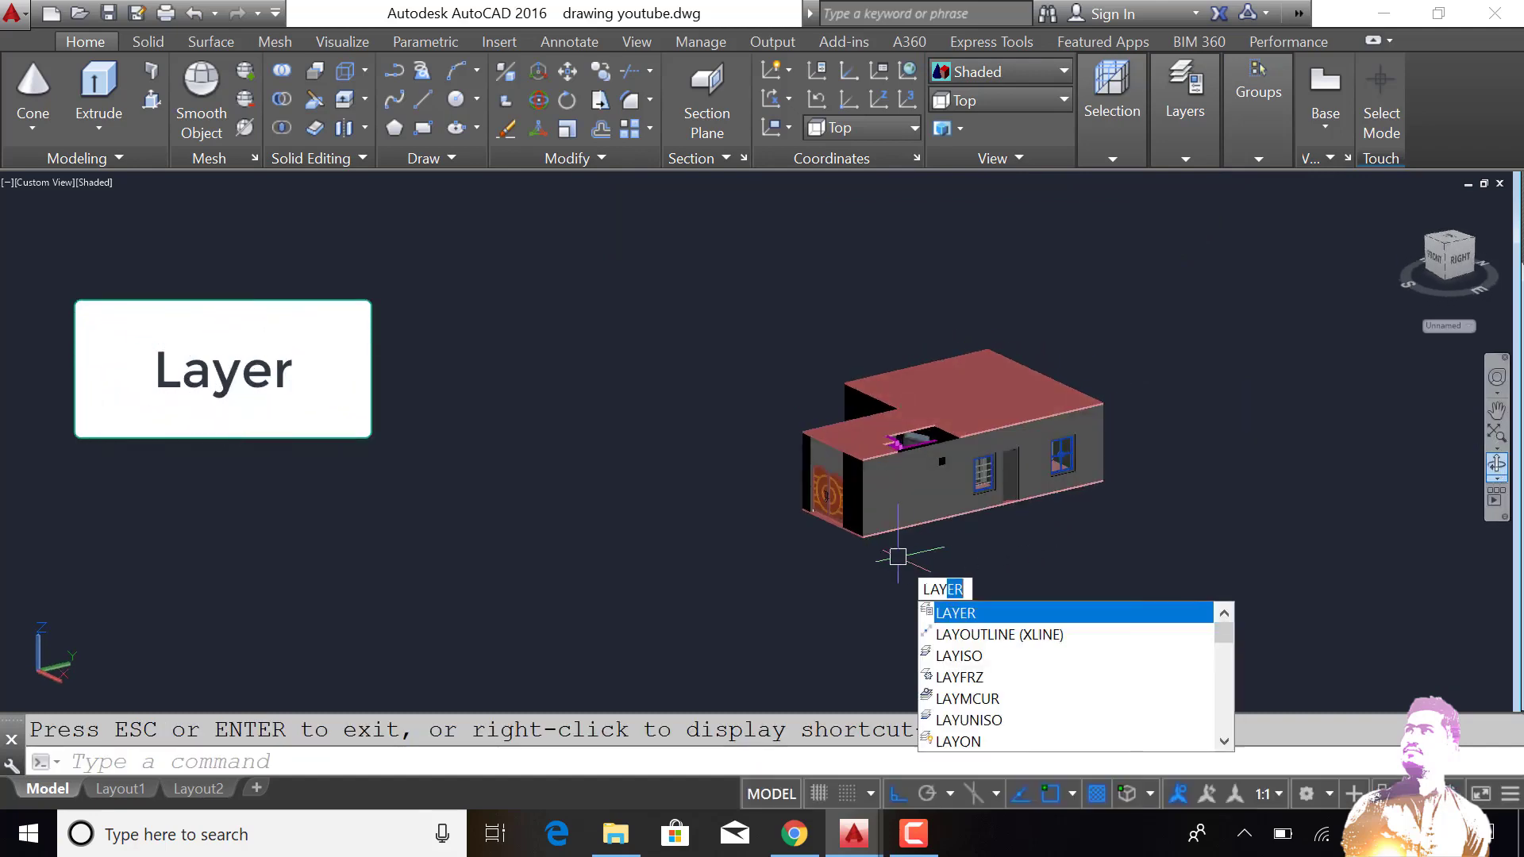
key(Return)
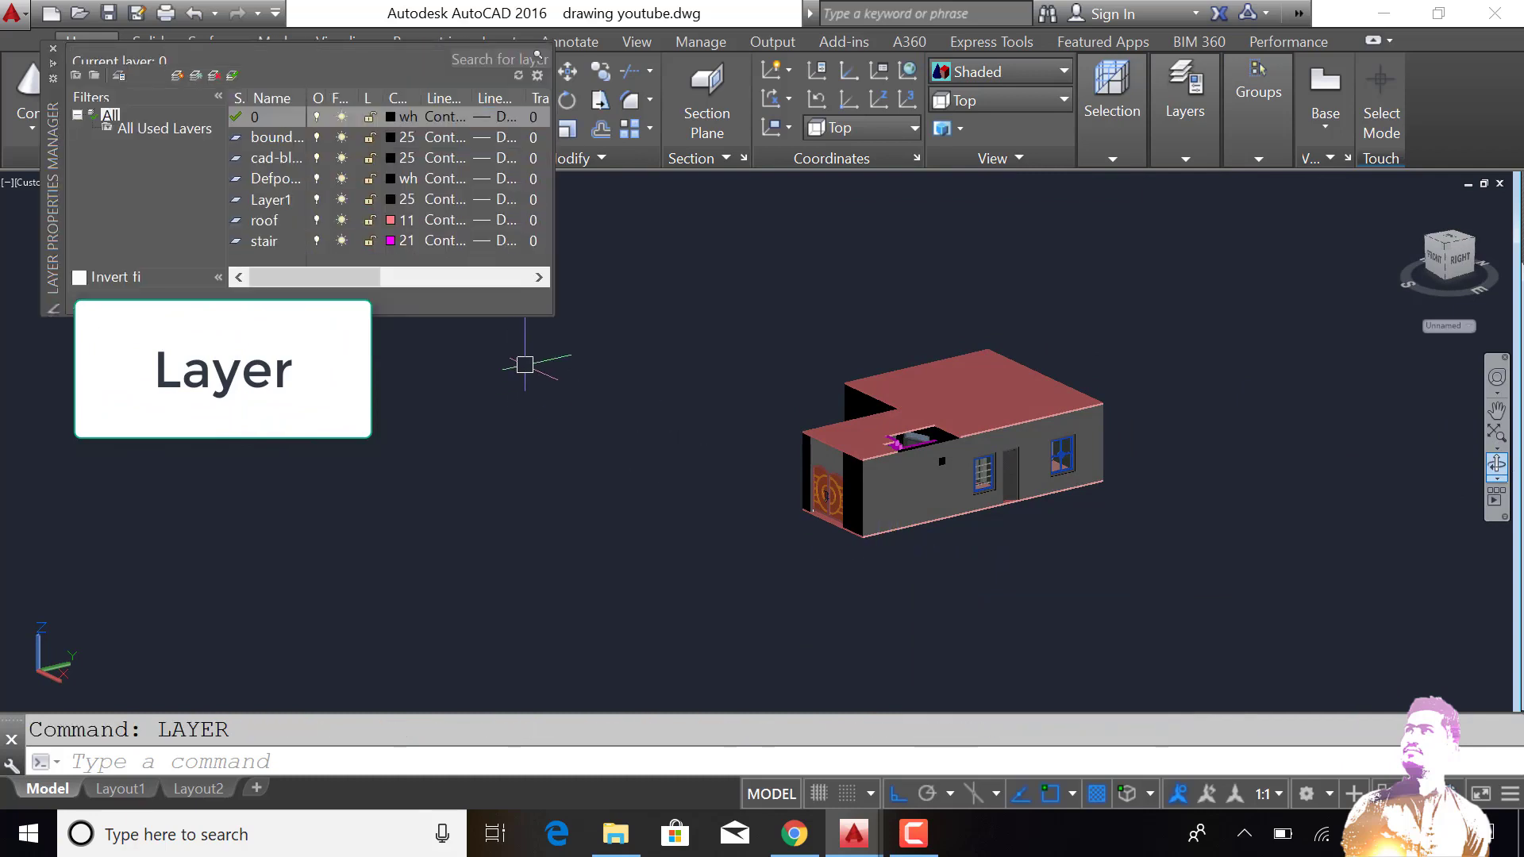
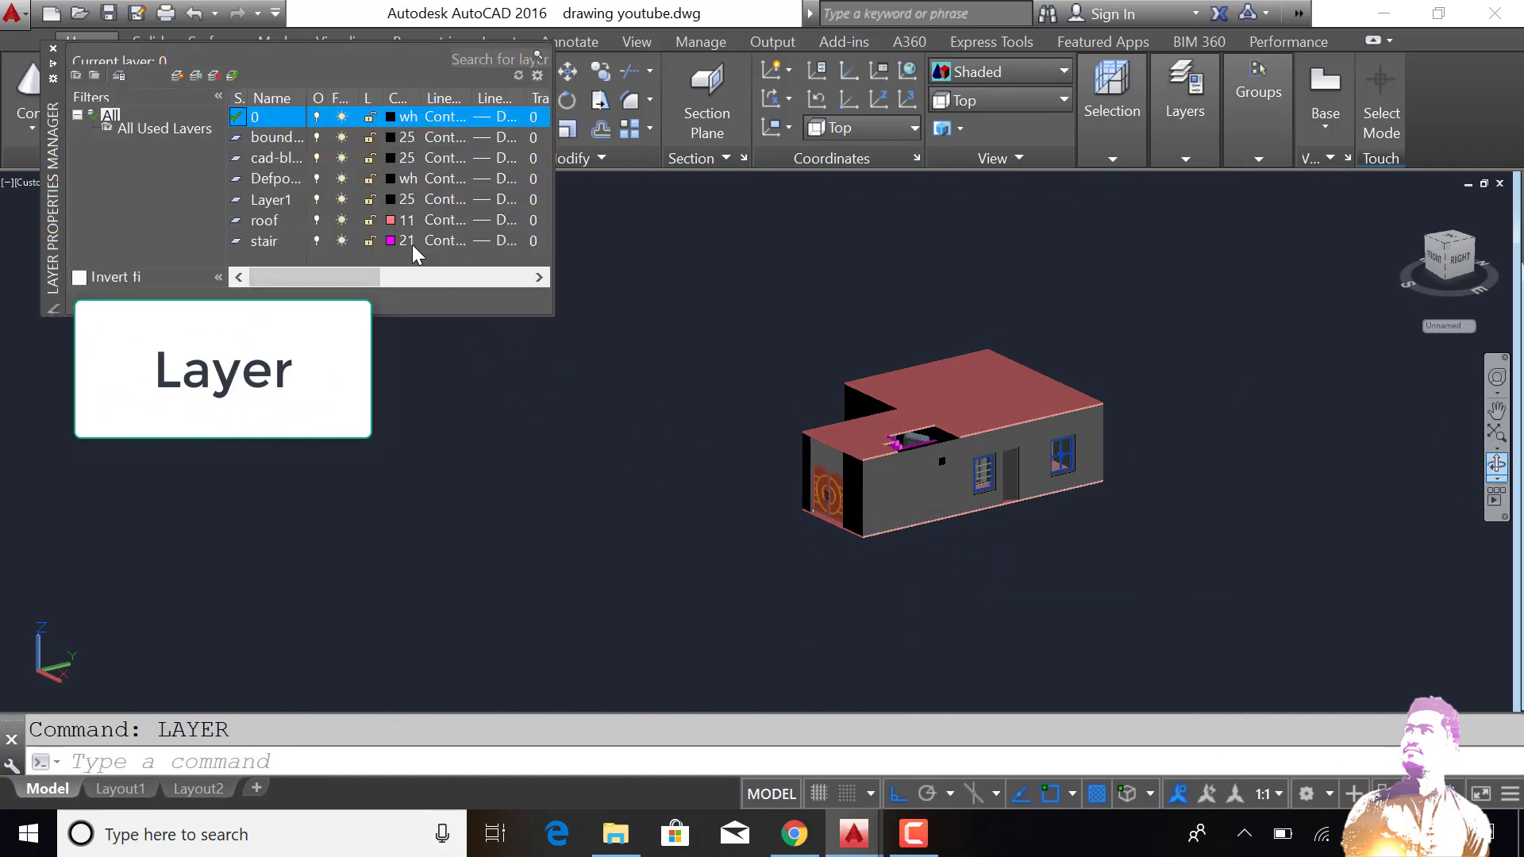
Step: Change the boundary wall layer's colour to light yellow in Layer Properties Manager
click(392, 137)
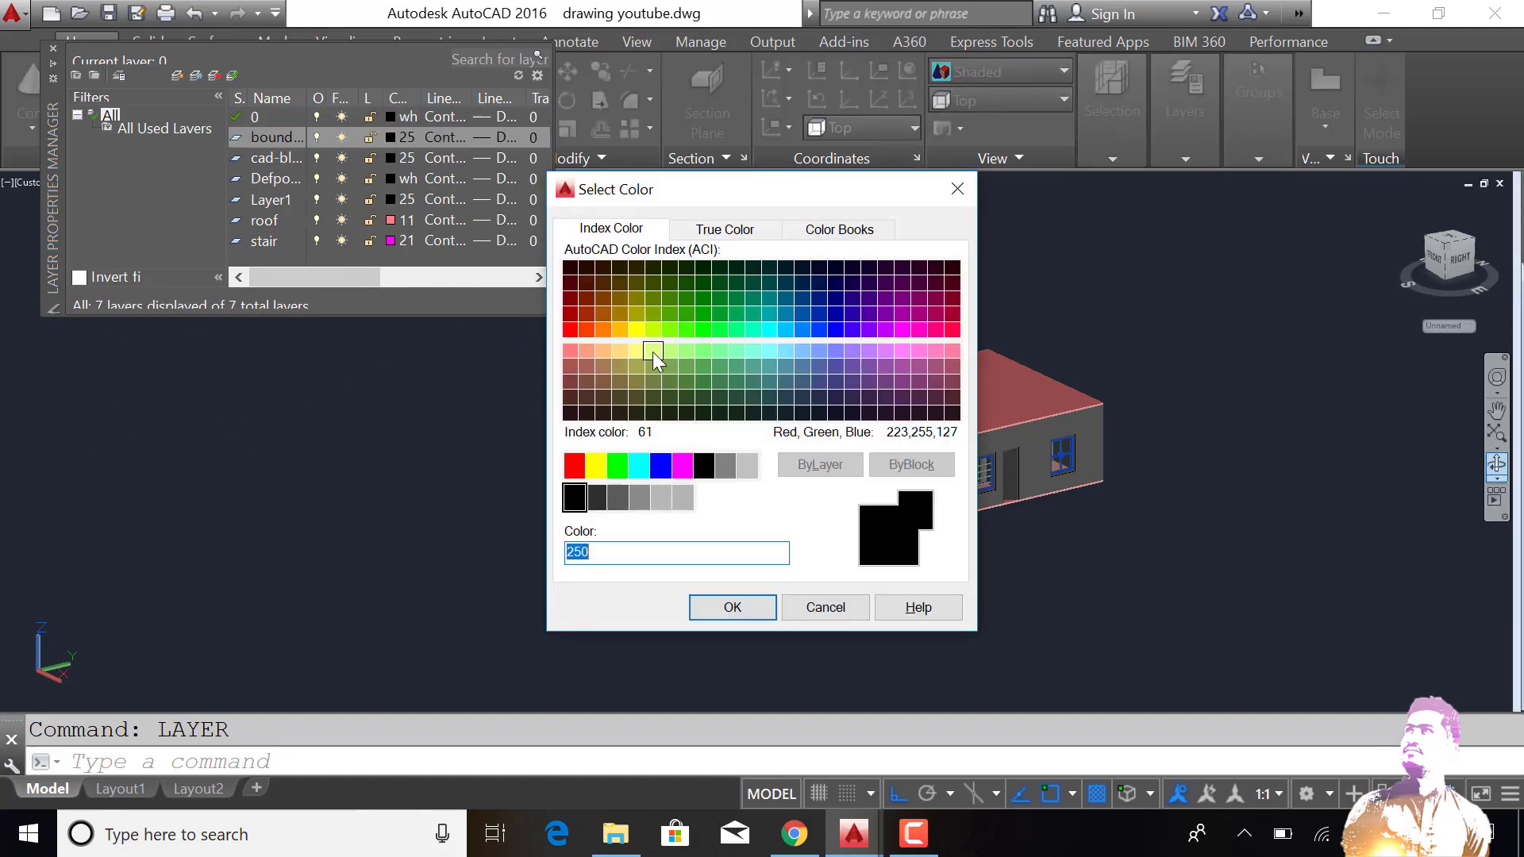
click(635, 351)
click(726, 608)
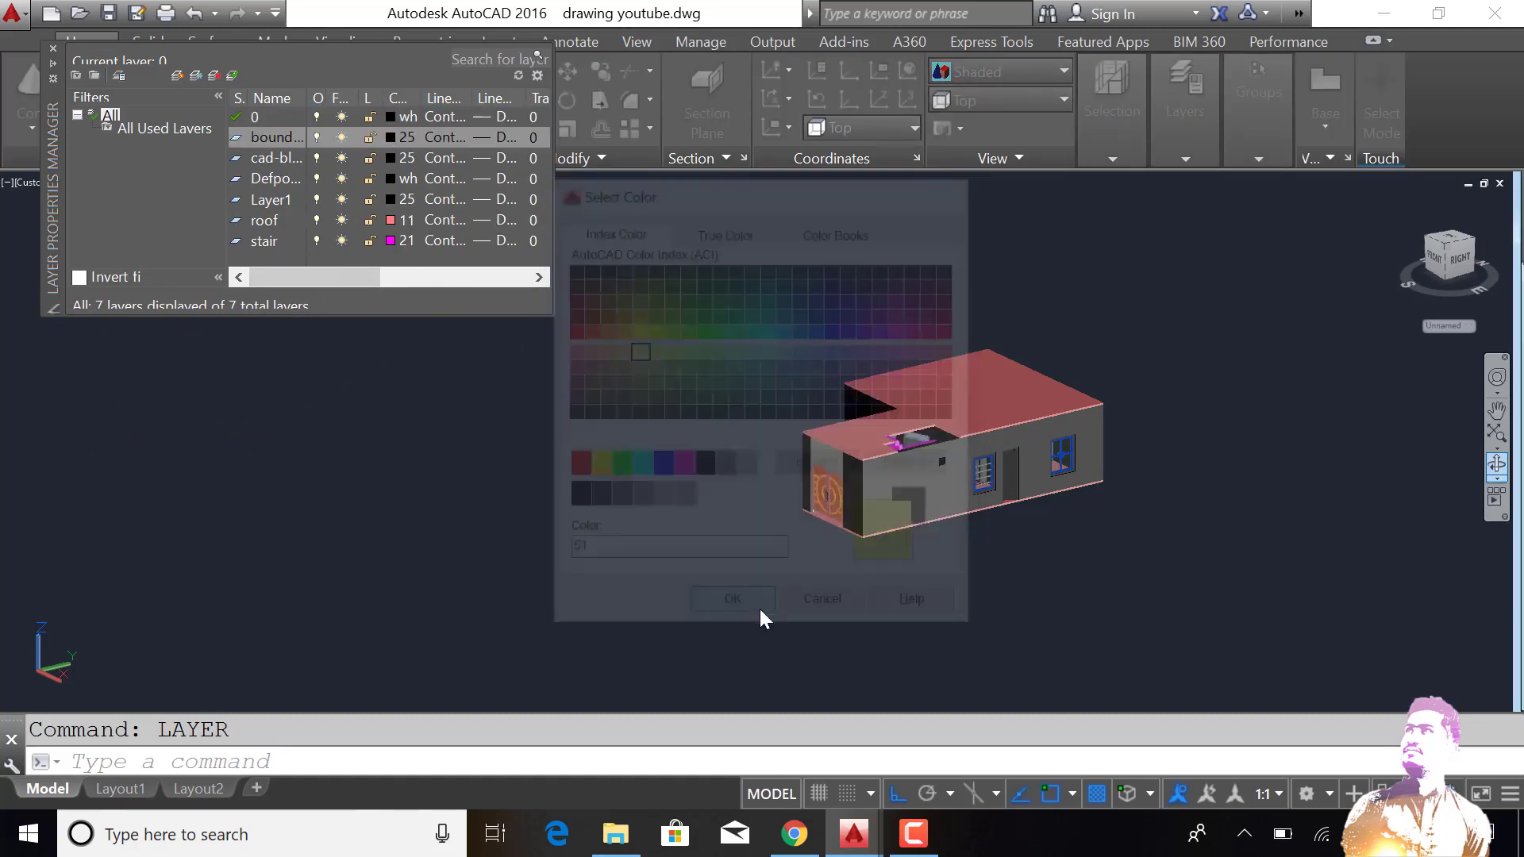
key(Escape)
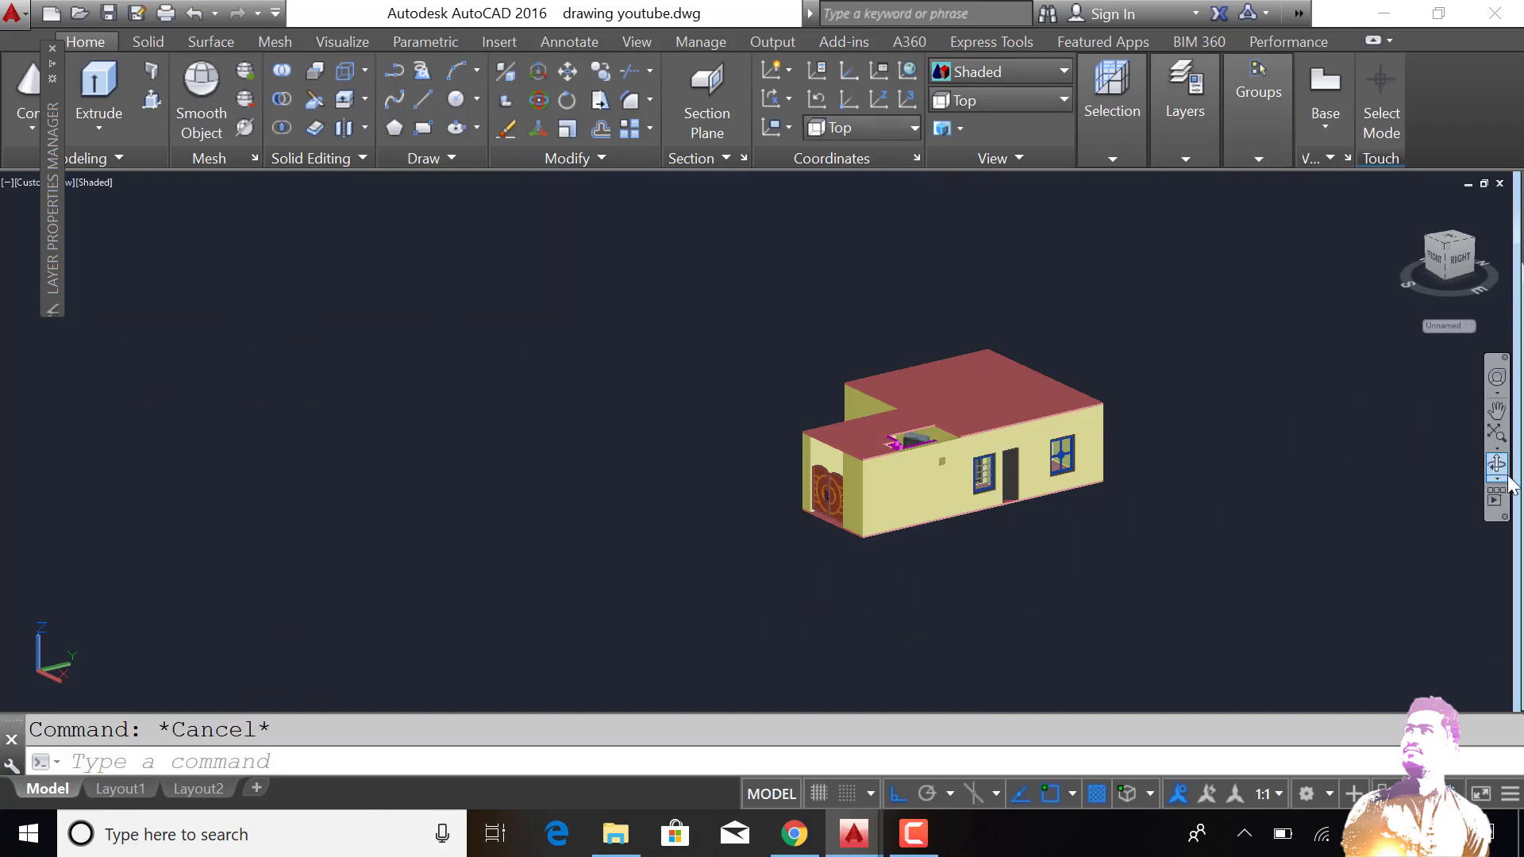
Step: Orbit and Zoom All to inspect the house from several sides
click(1497, 468)
drag(979, 517, 1264, 493)
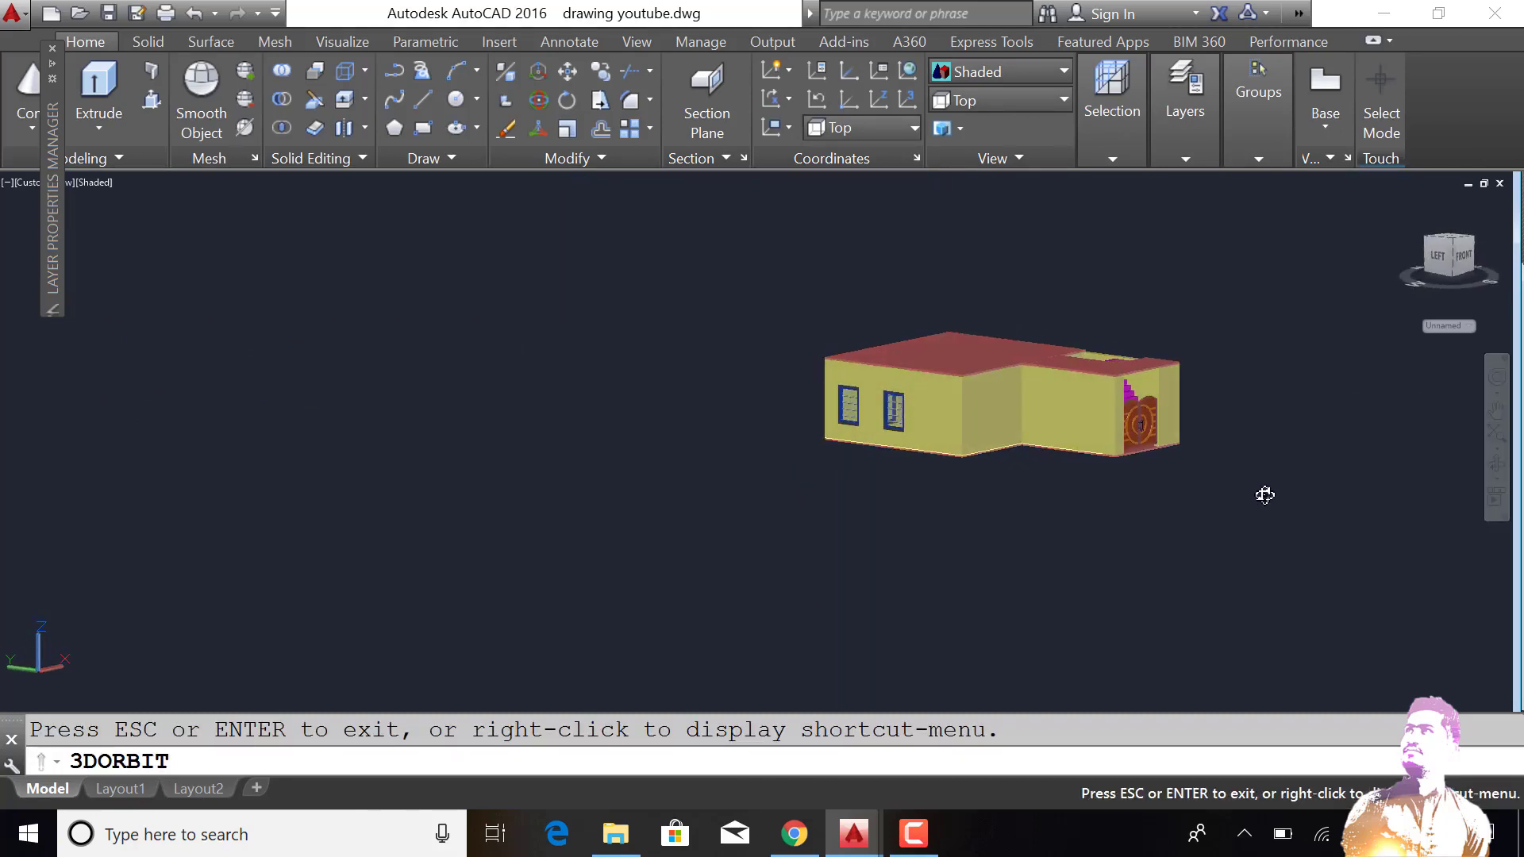
text(z)
key(Return)
scroll(1190, 488, up, 3)
text(a)
key(Return)
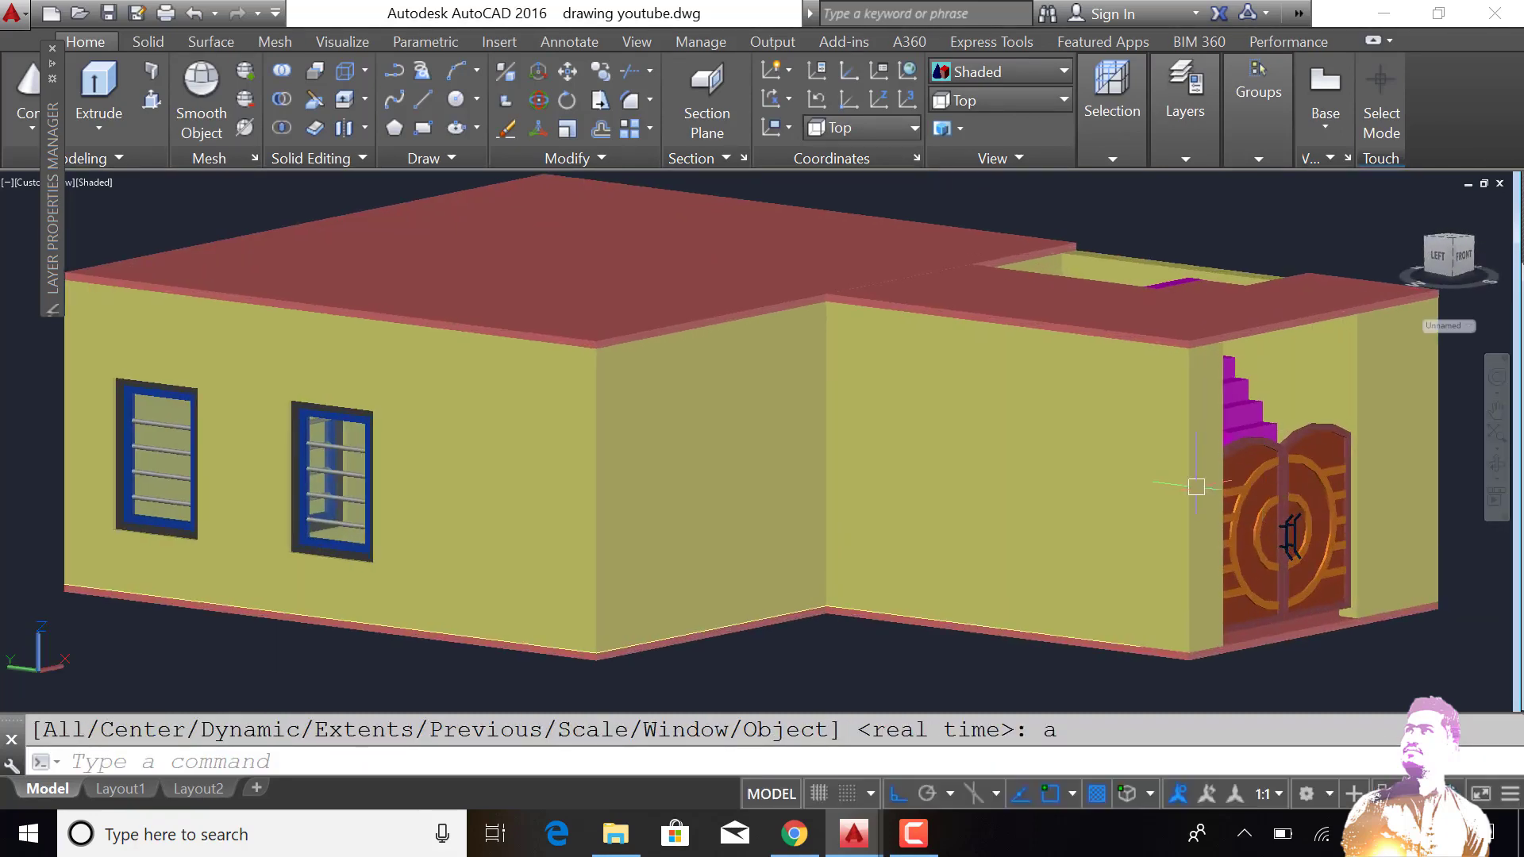
scroll(1402, 515, up, 3)
scroll(1402, 516, up, 1)
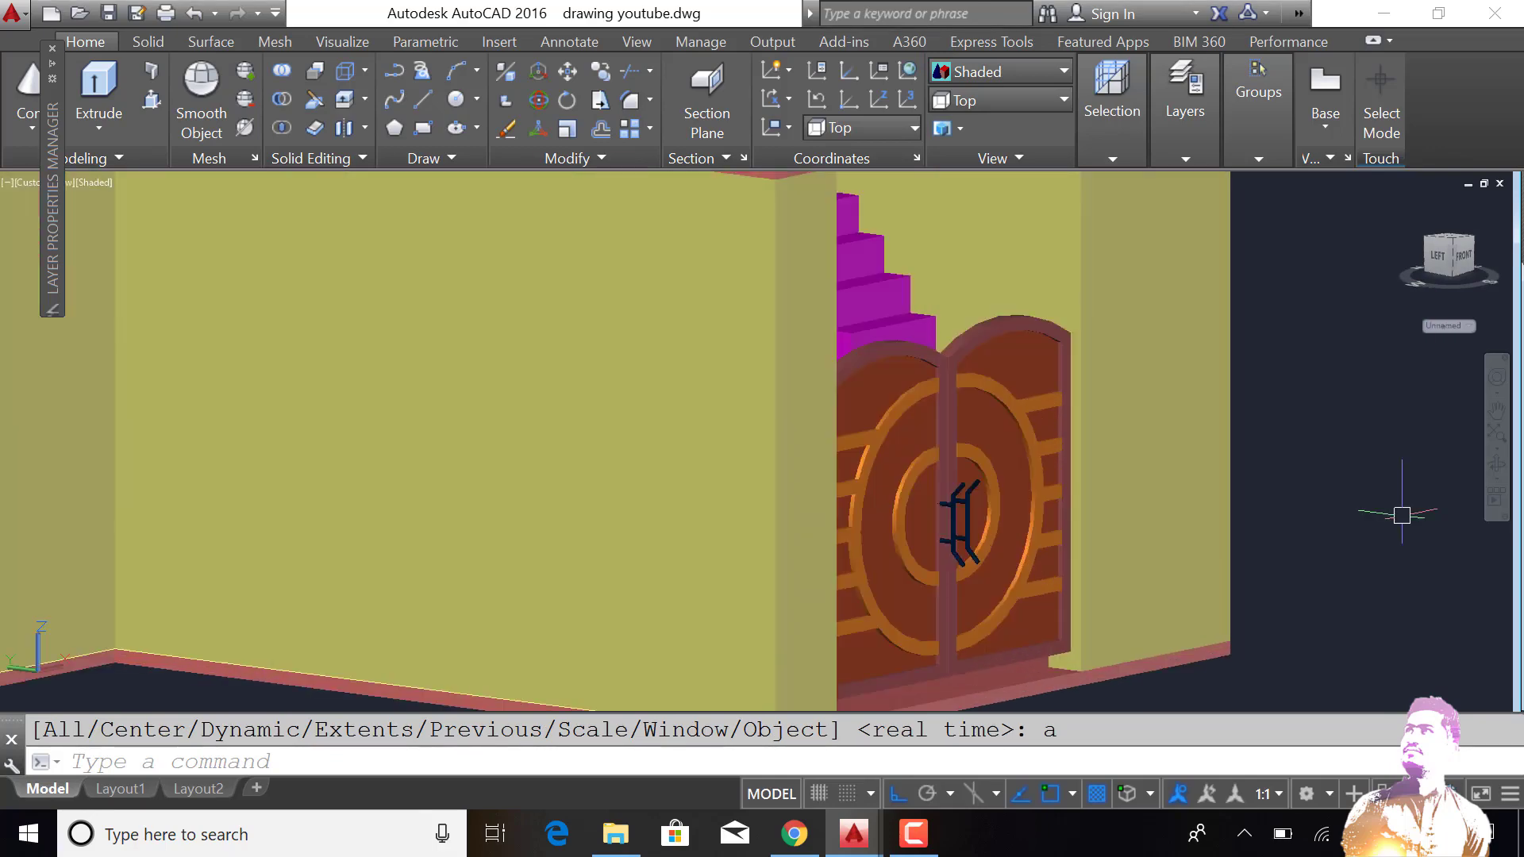
scroll(1402, 517, down, 2)
click(1497, 466)
mouse_move(1297, 497)
mouse_down()
mouse_move(1165, 510)
mouse_move(1201, 486)
mouse_up()
key(Escape)
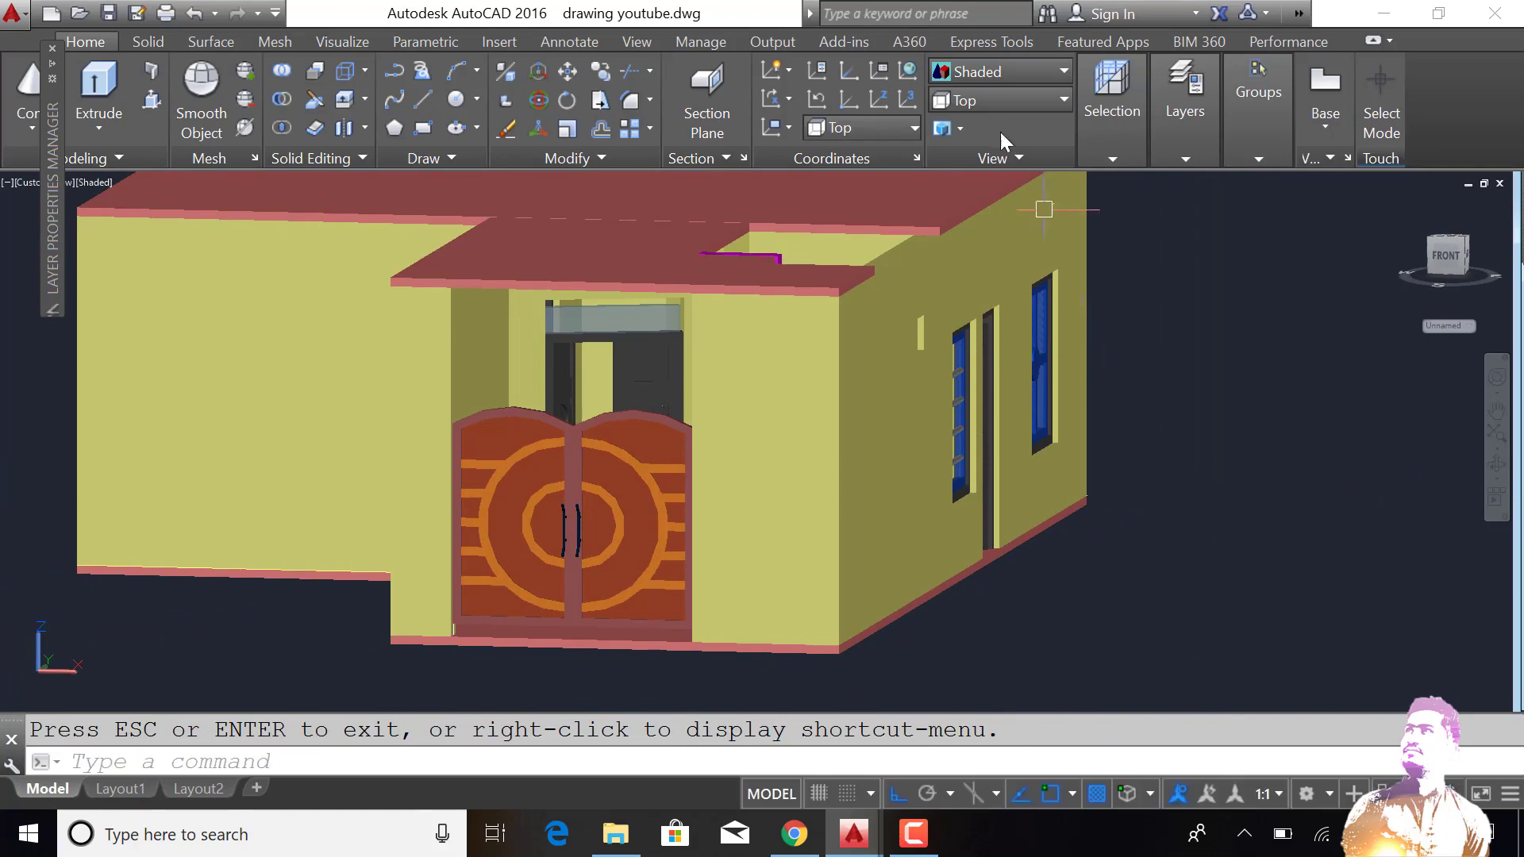
Step: Switch to the Front view in the 2D Wireframe visual style
click(1062, 100)
click(985, 228)
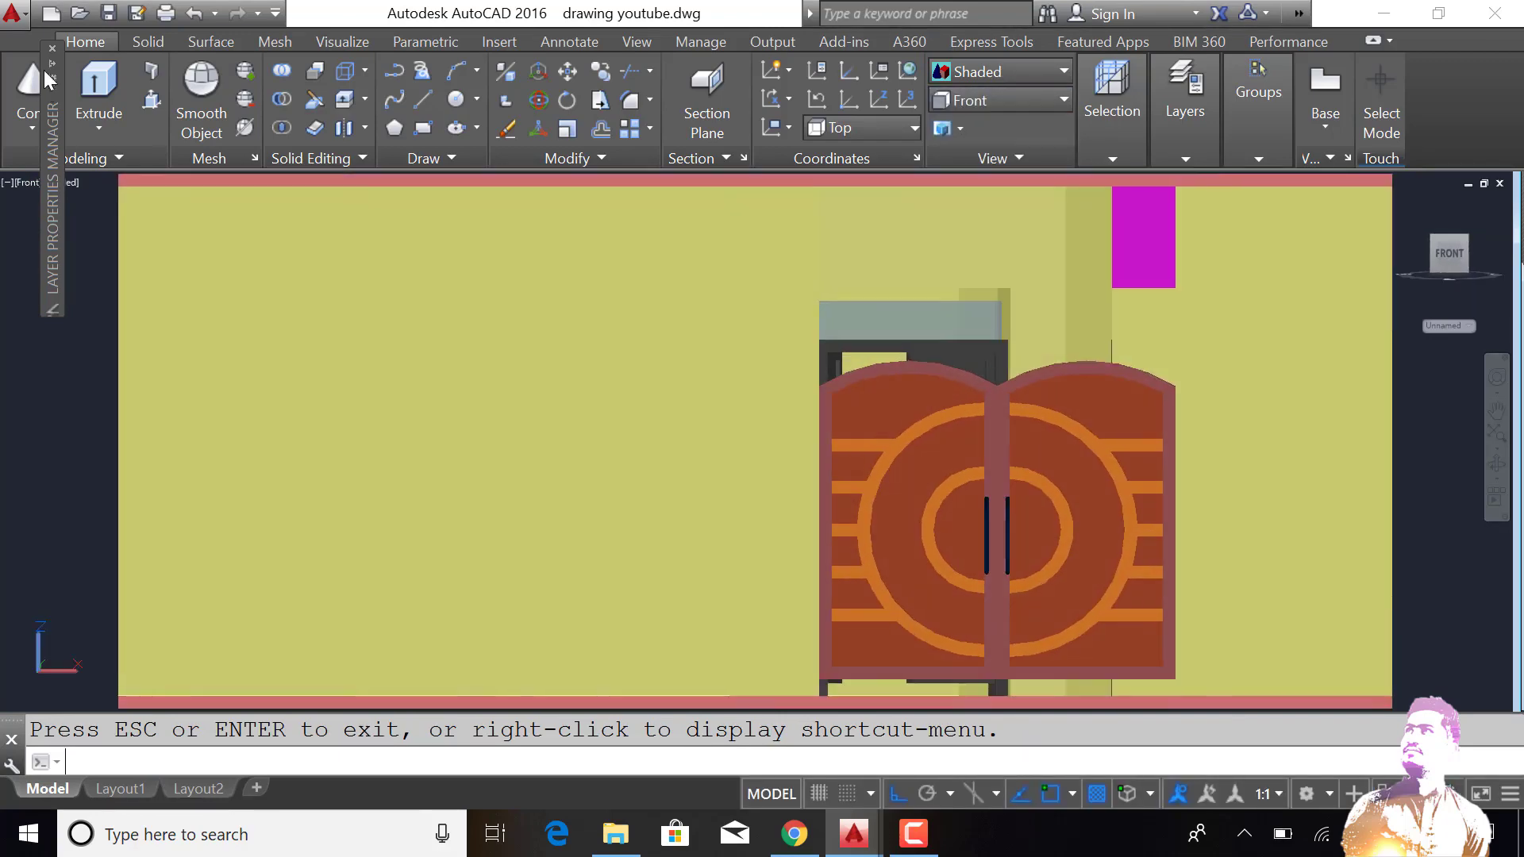
click(66, 184)
click(119, 231)
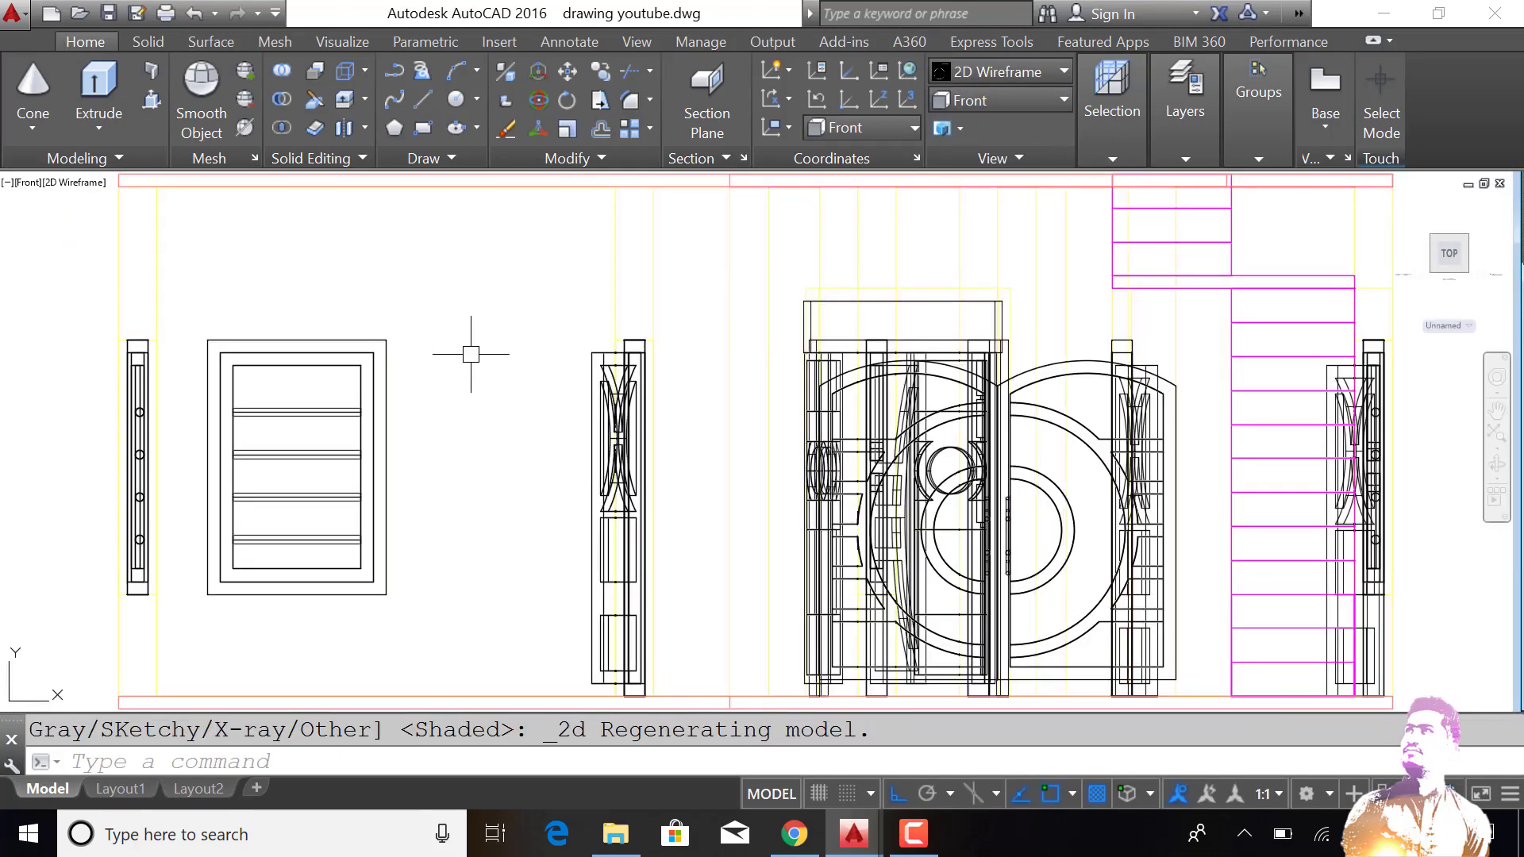
Step: Turn off the stair, roof and Layer1 layers
scroll(624, 357, down, 2)
click(1185, 157)
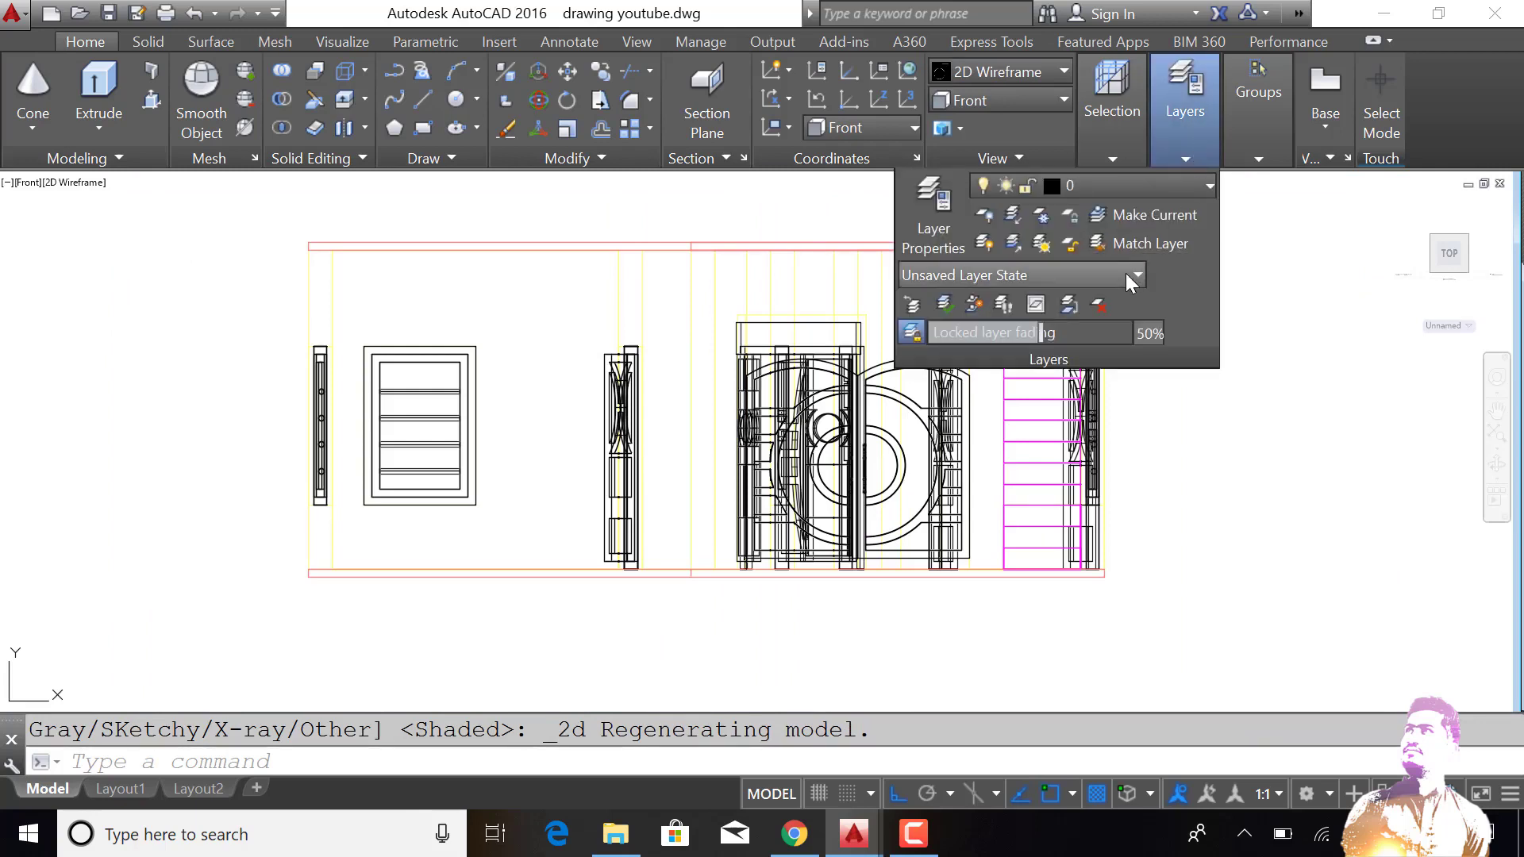
click(1100, 196)
click(990, 385)
click(989, 358)
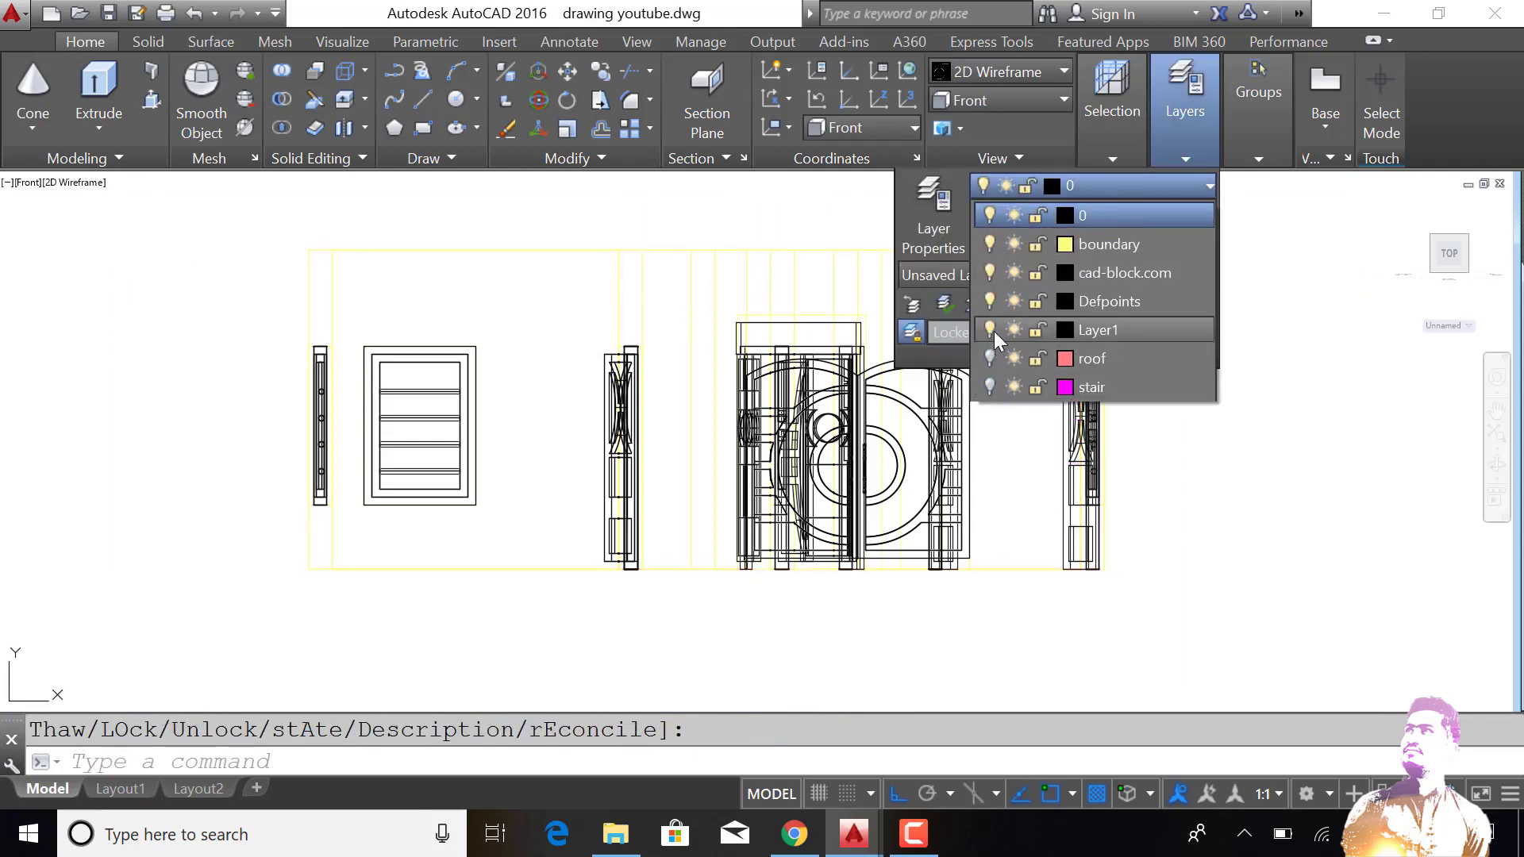
click(990, 330)
key(Escape)
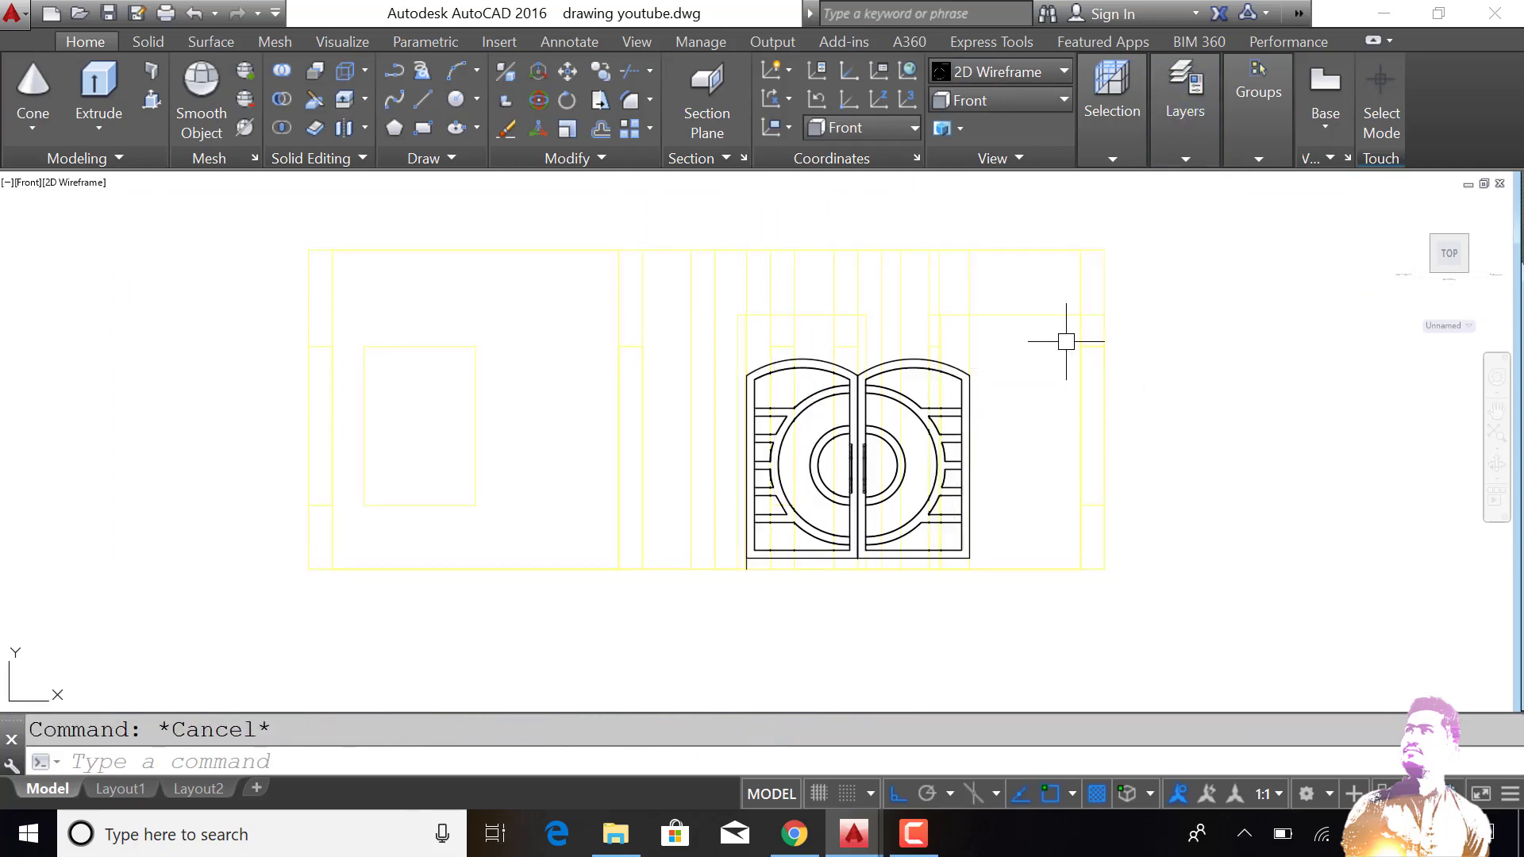
scroll(1066, 342, down, 2)
Step: Draw a 7' by 3' rectangle below the gate
text(rec)
key(Return)
click(928, 573)
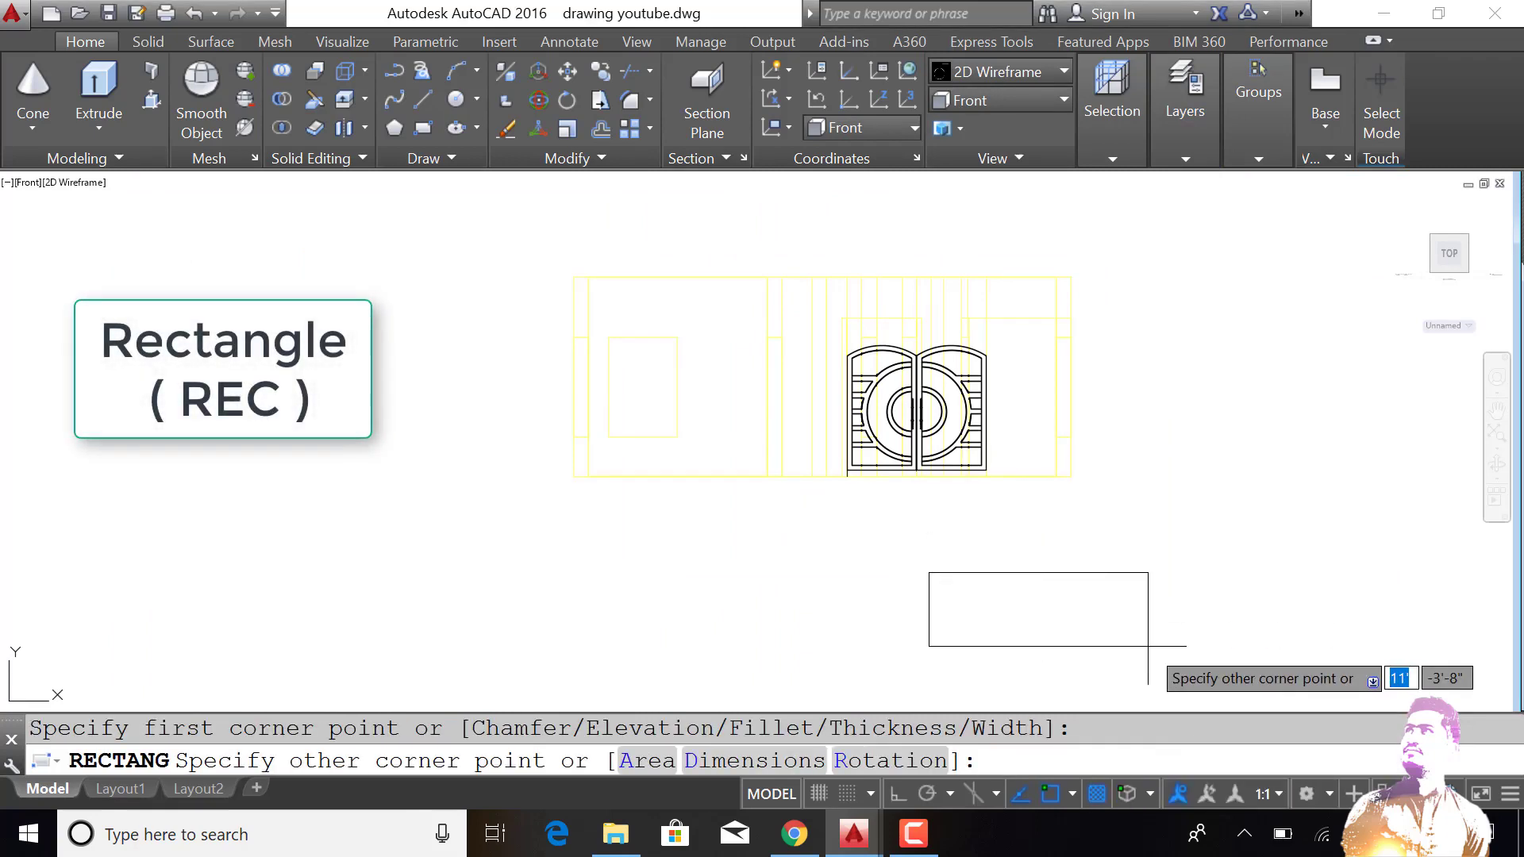
middle_click(1148, 647)
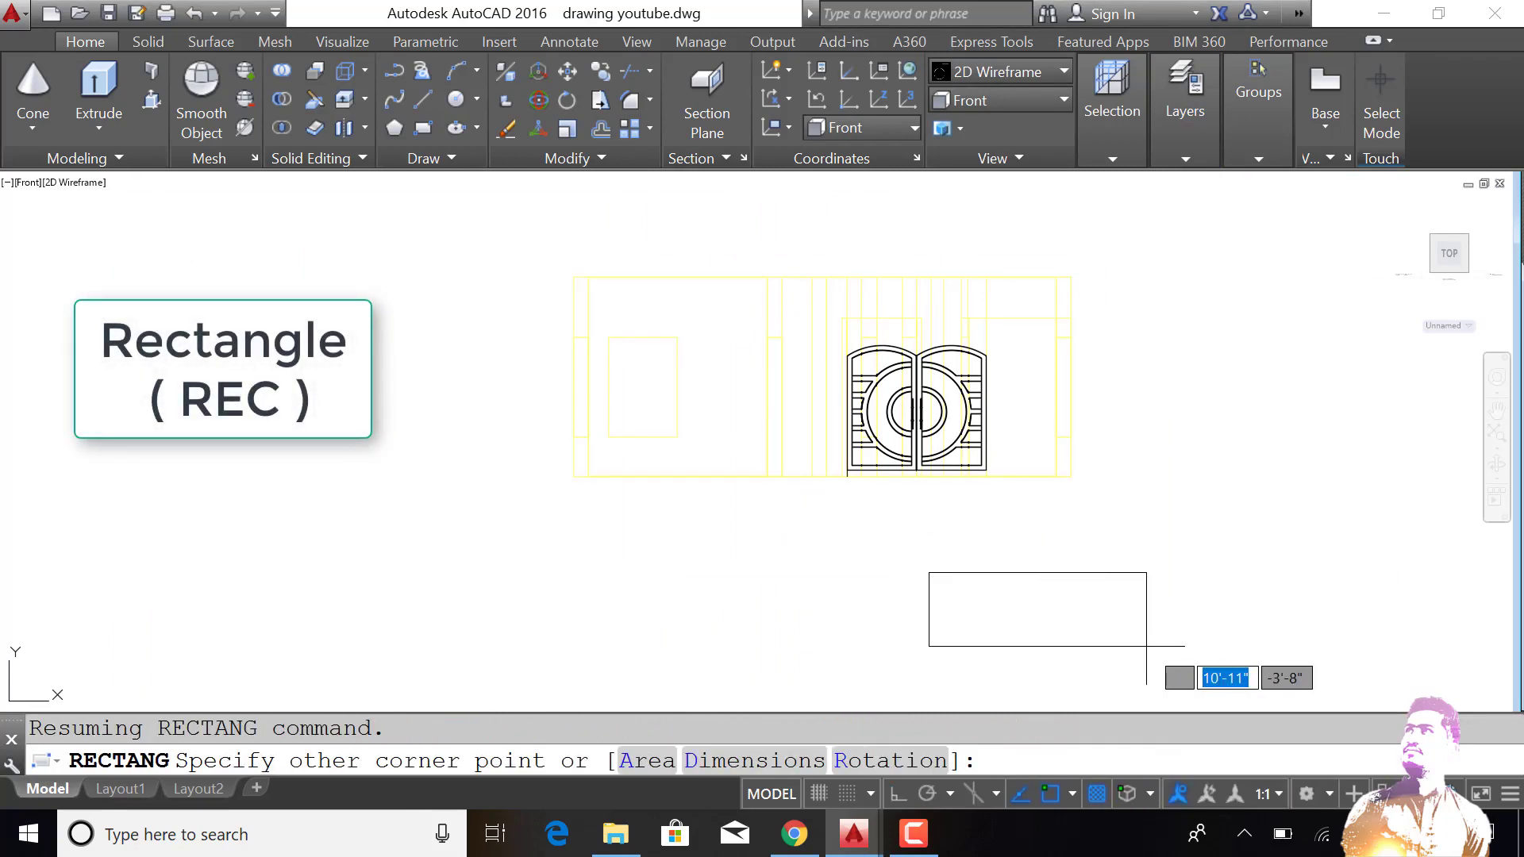
text(7)
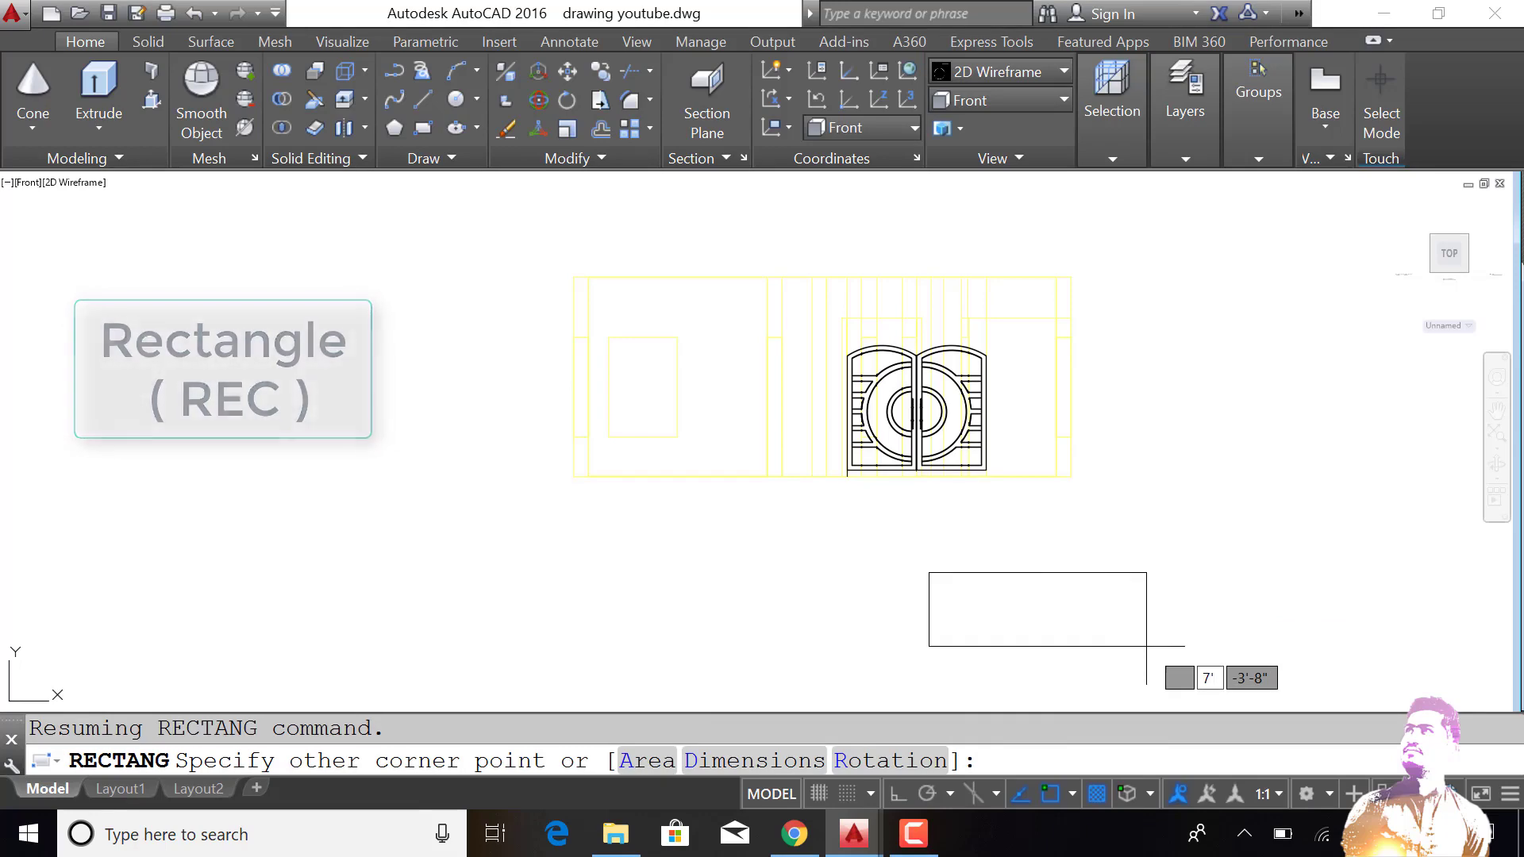
key(Tab)
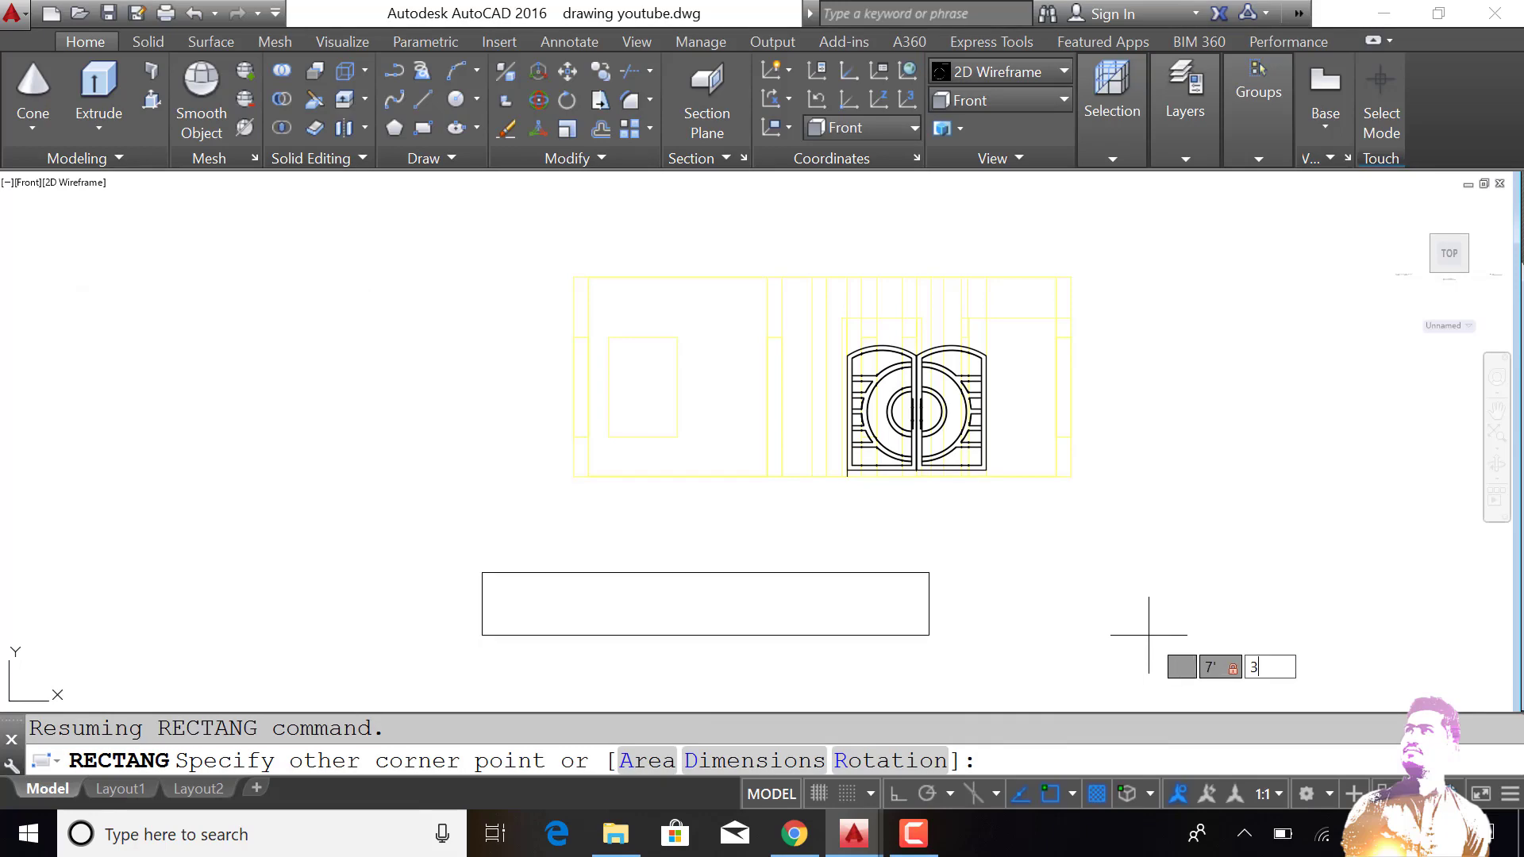
key(Return)
scroll(1112, 571, up, 3)
Step: Offset the rectangle 3 units inward to make a double-lined frame
text(o)
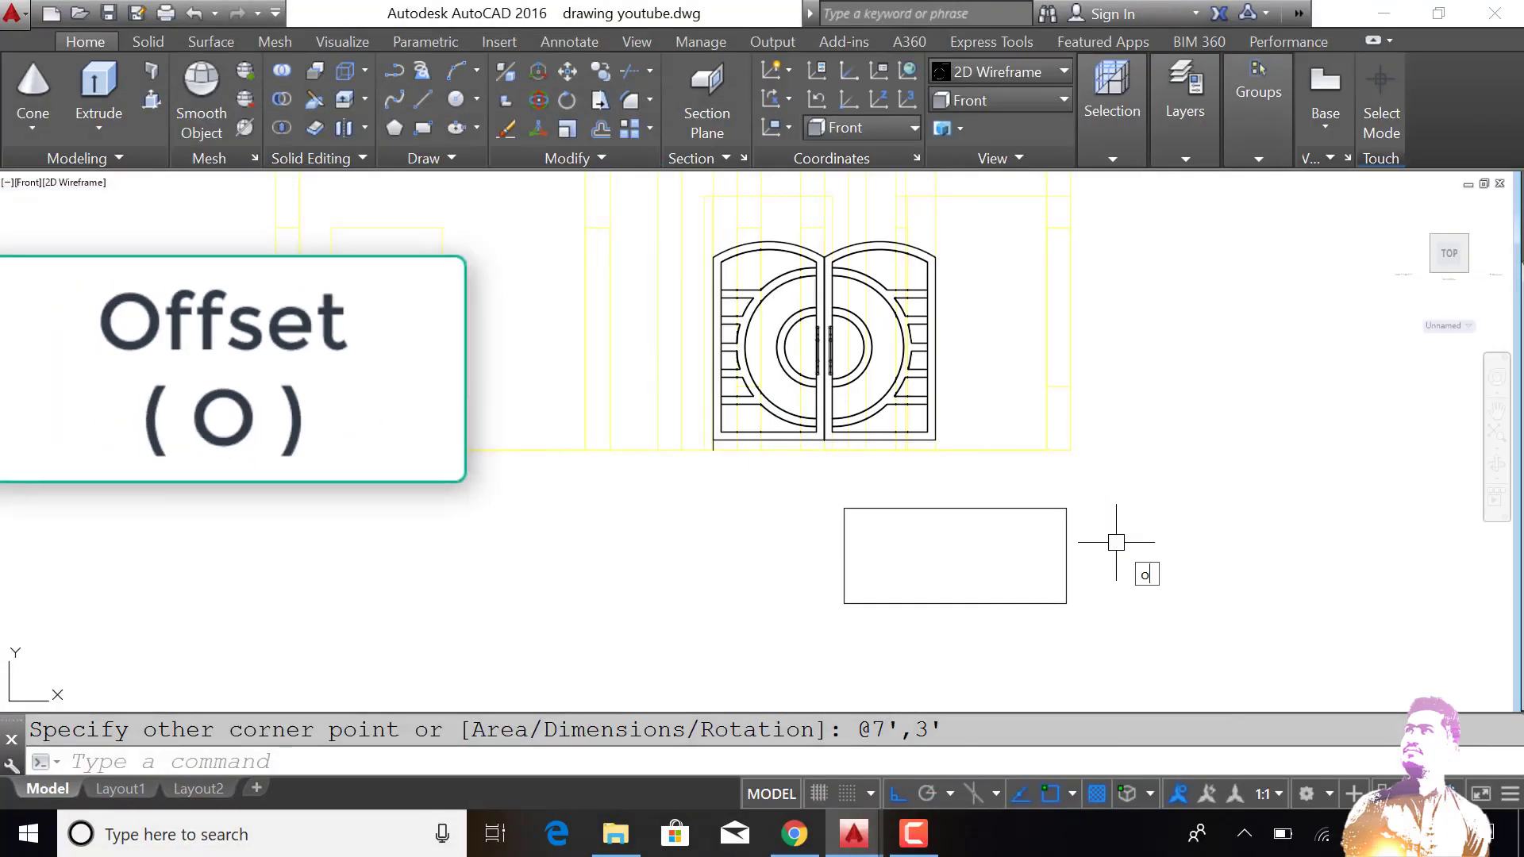
key(Return)
text(3)
key(Return)
click(1066, 548)
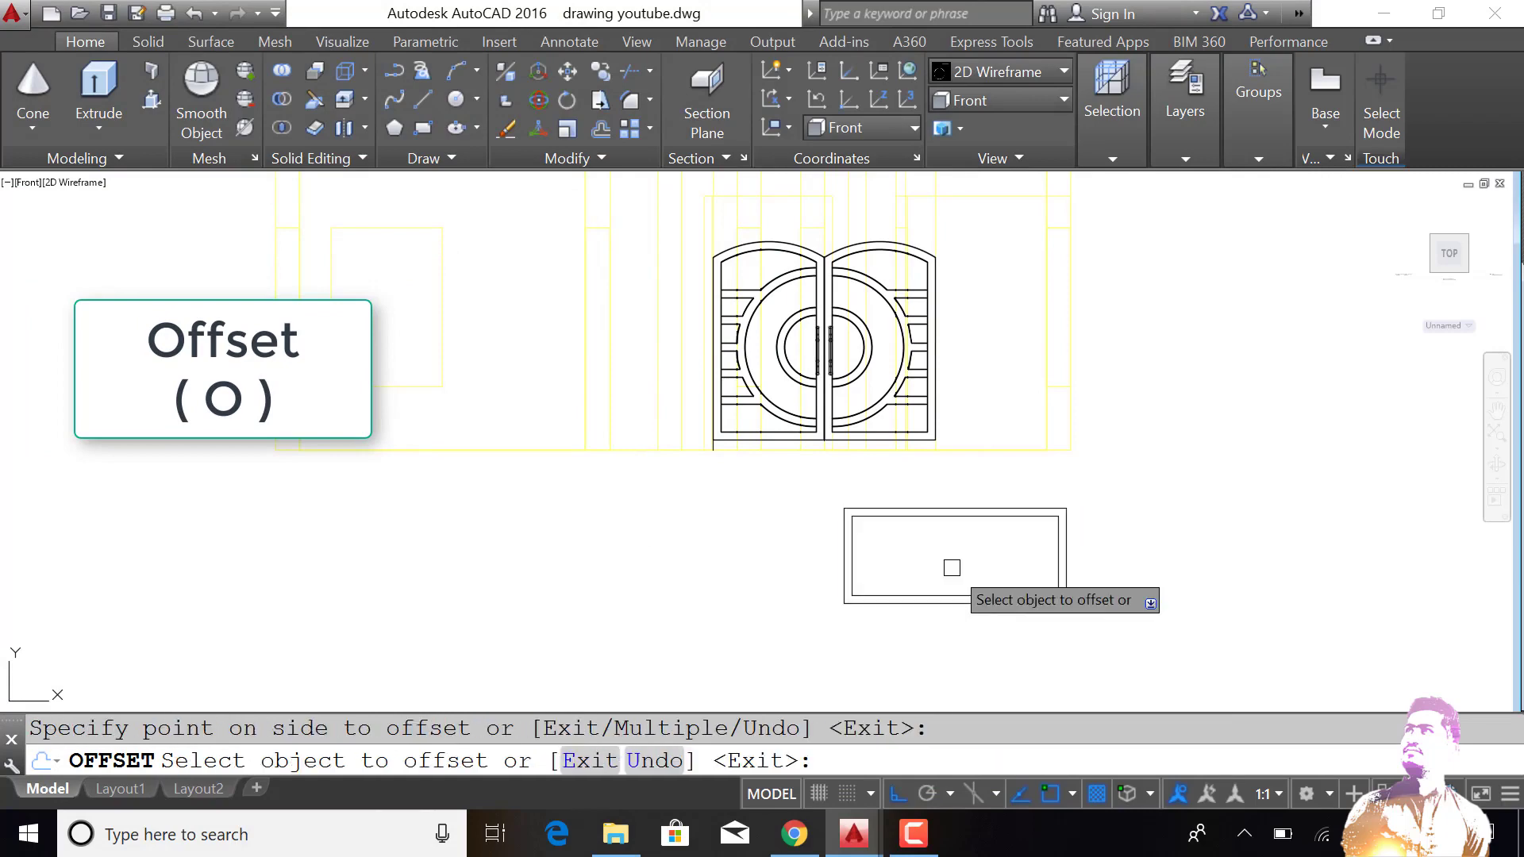
click(953, 565)
key(Escape)
scroll(986, 536, up, 2)
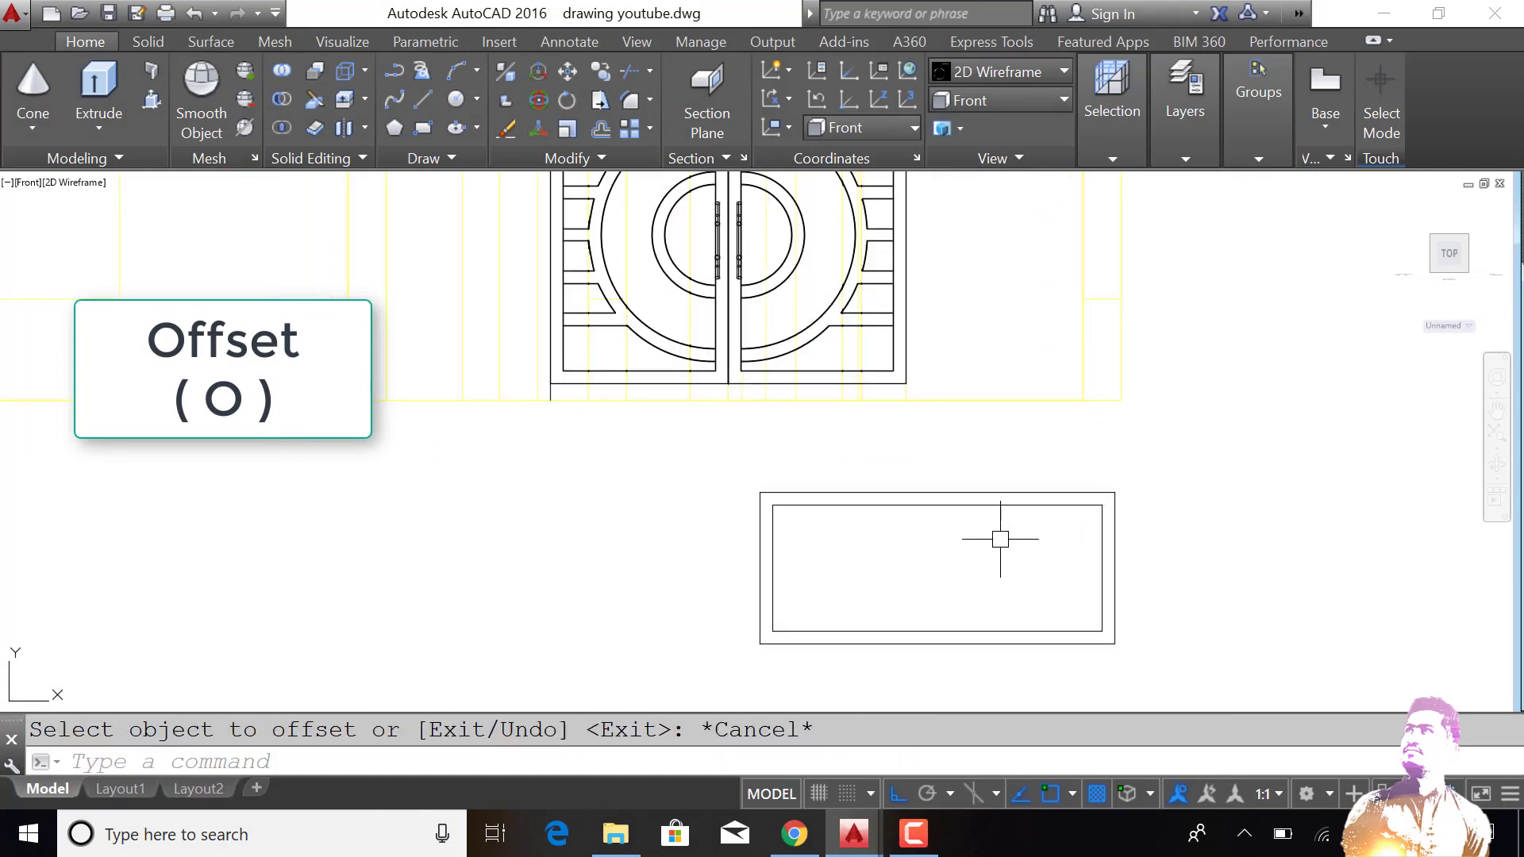
Step: Draw an inscribed five-sided polygon near the frame's right end
text(pol)
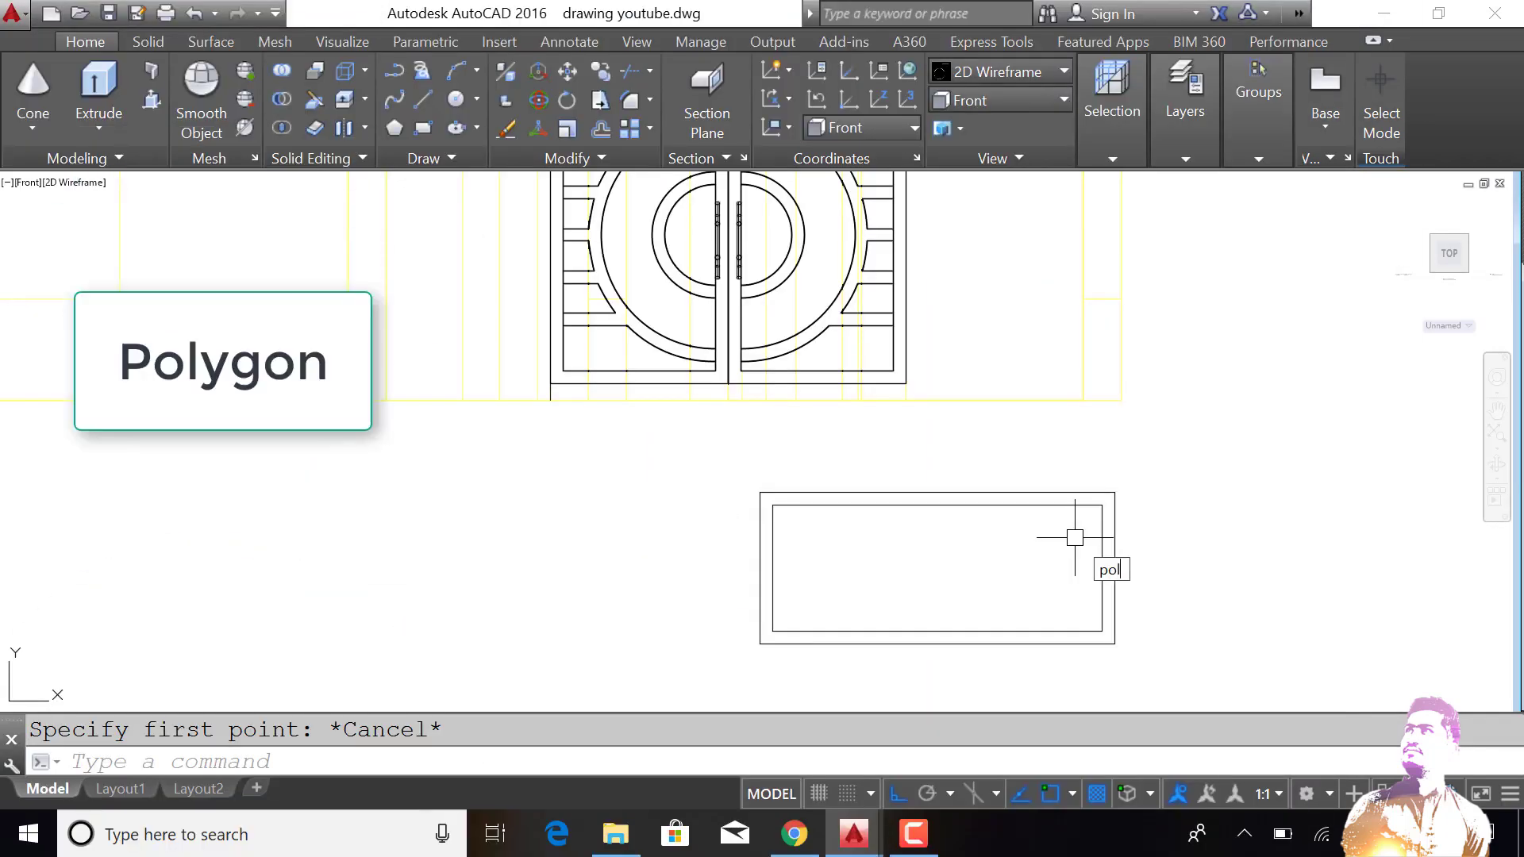
text(ygon)
key(Return)
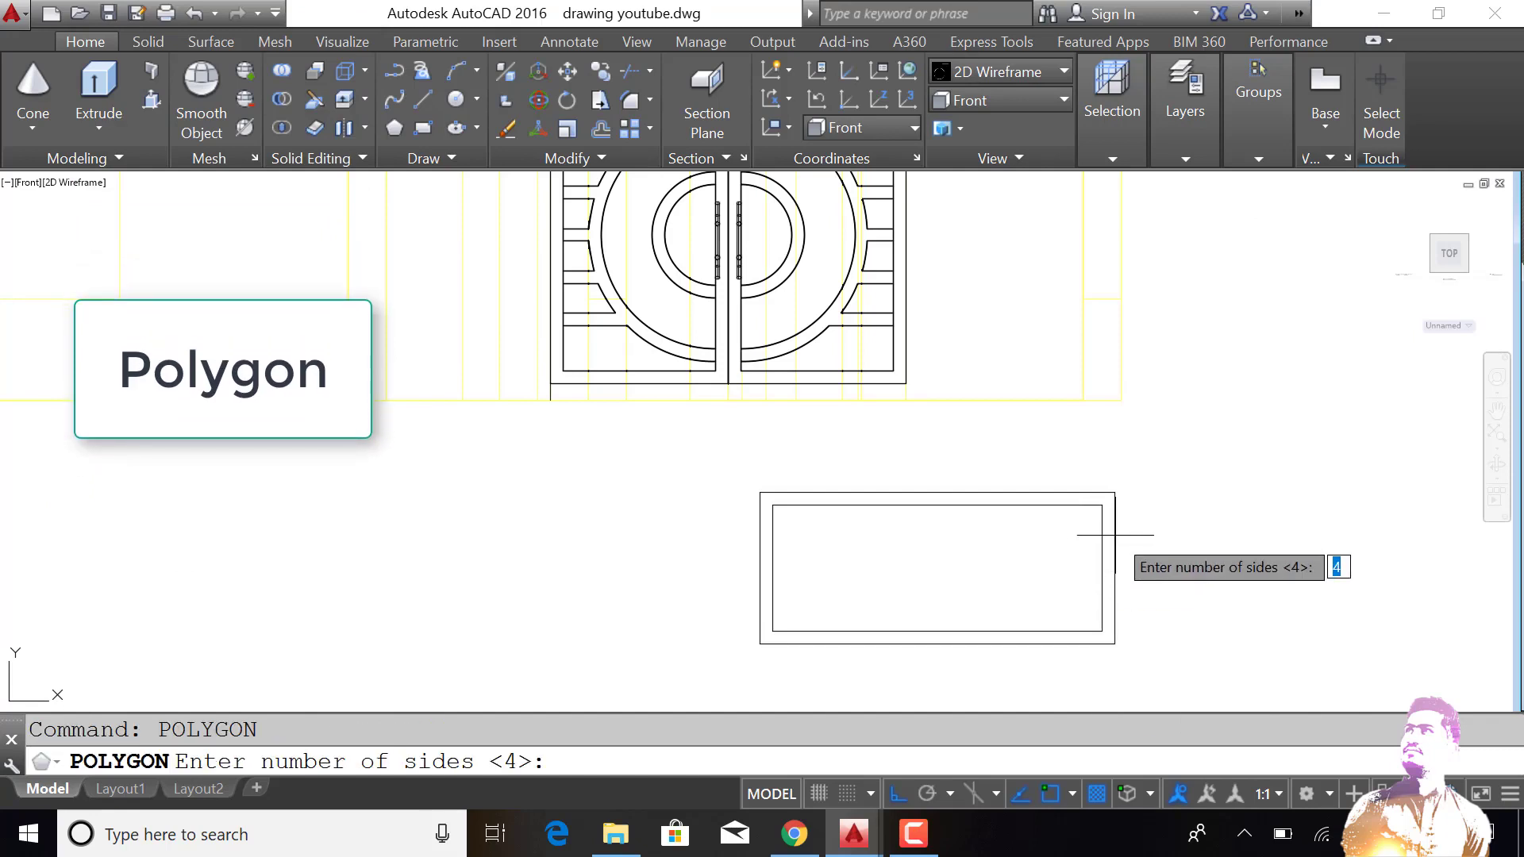
text(5)
key(Return)
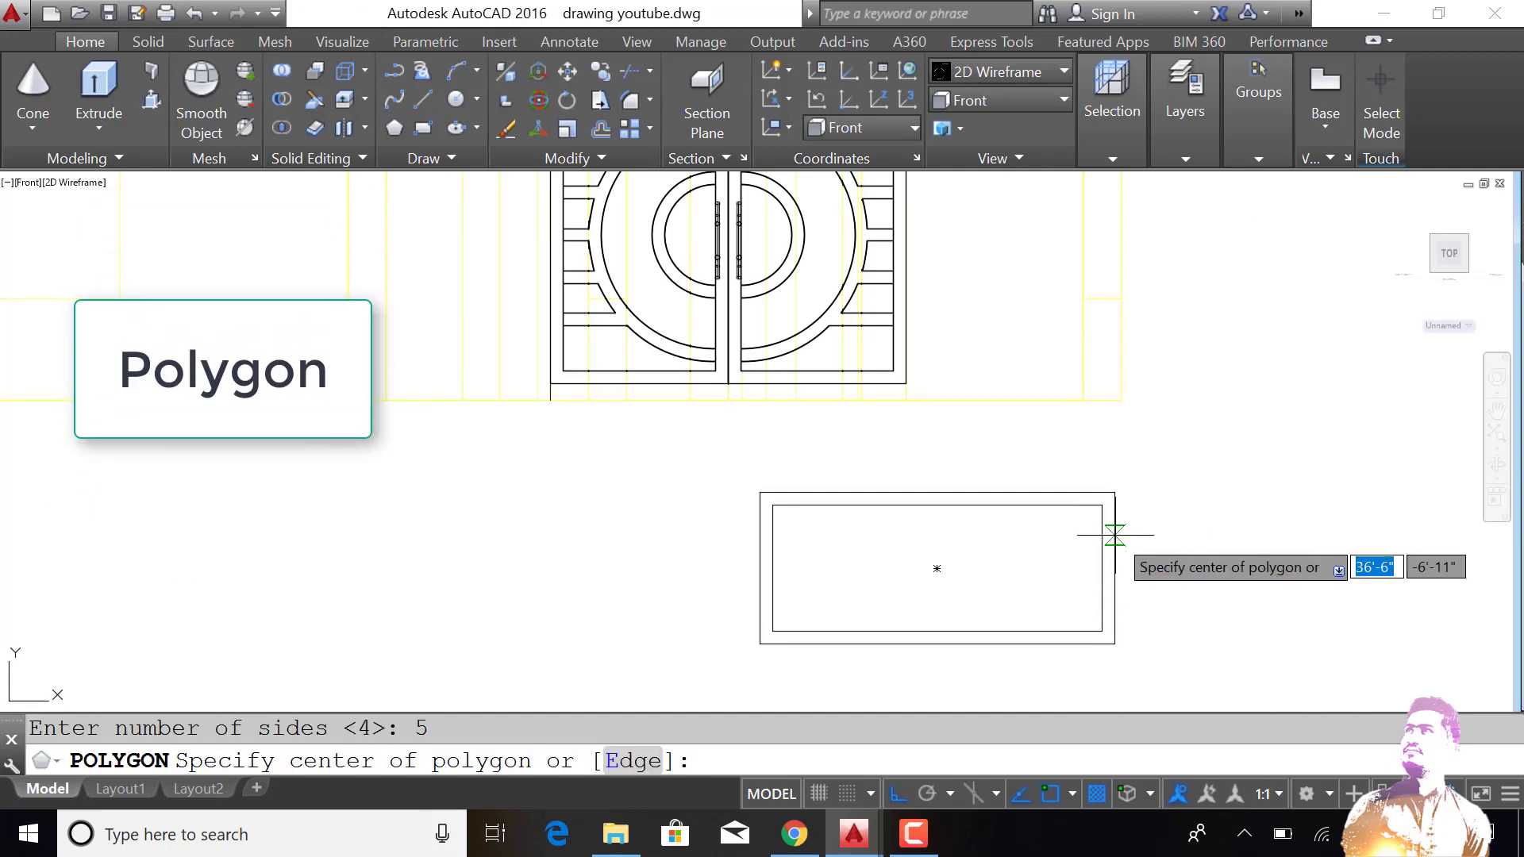
click(1038, 564)
click(1104, 631)
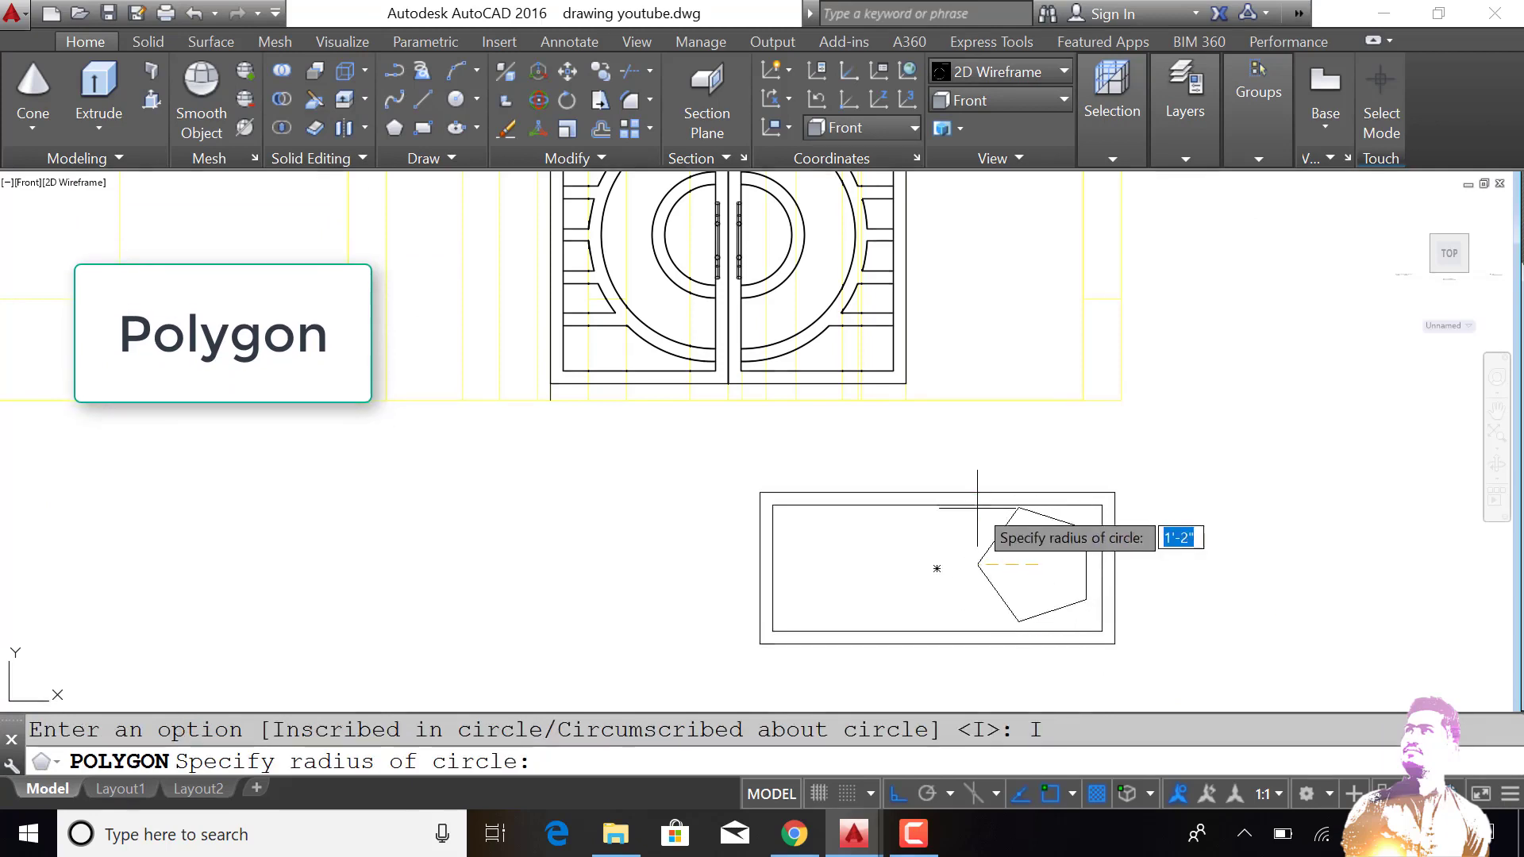
click(1003, 555)
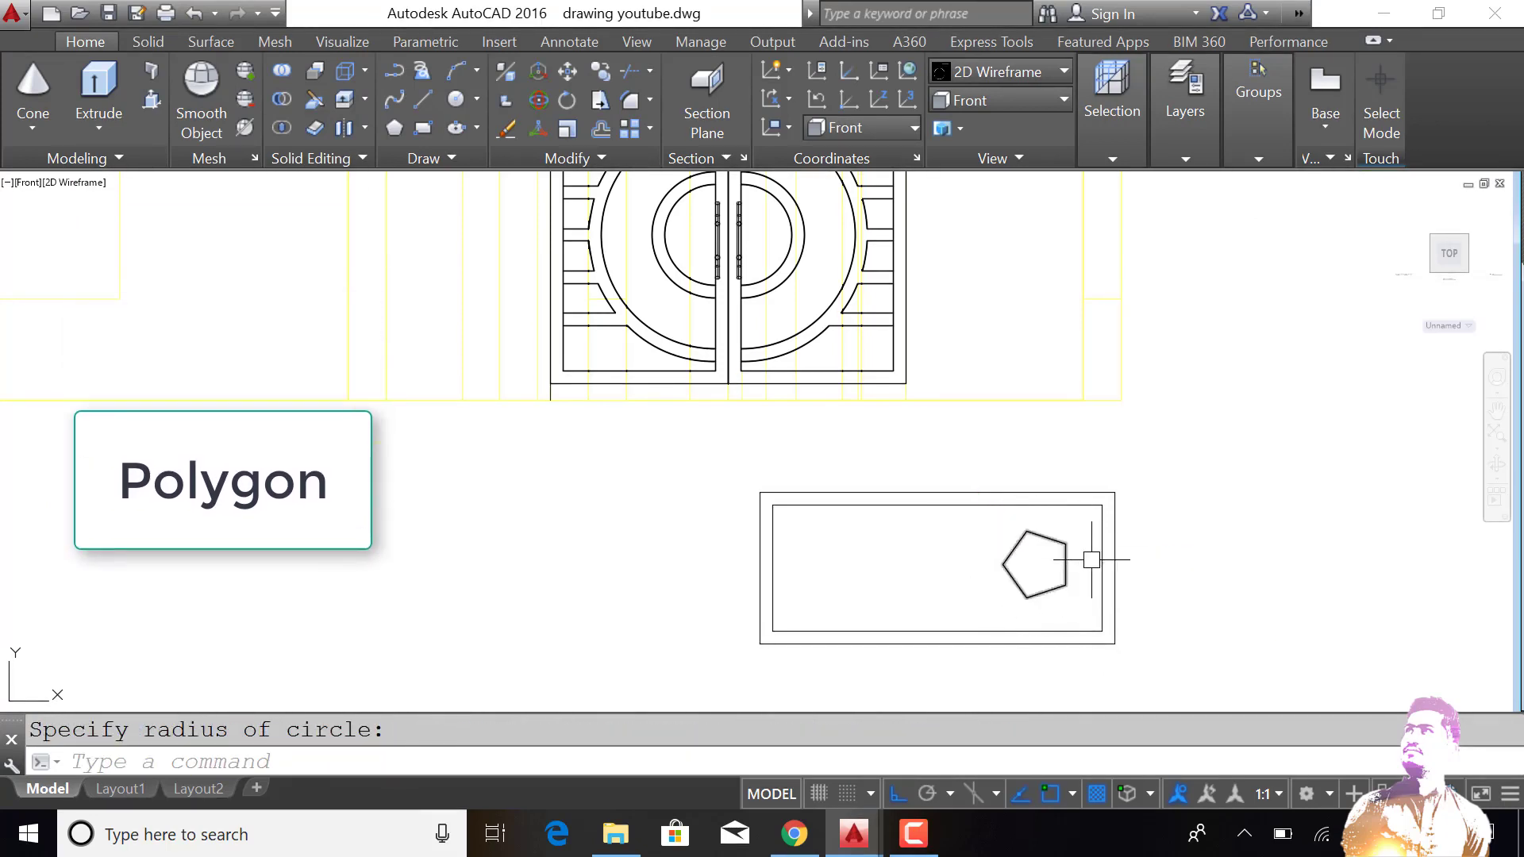
text(o)
Step: Offset the pentagon by 3, then undo the oversized copy
key(Return)
text(3)
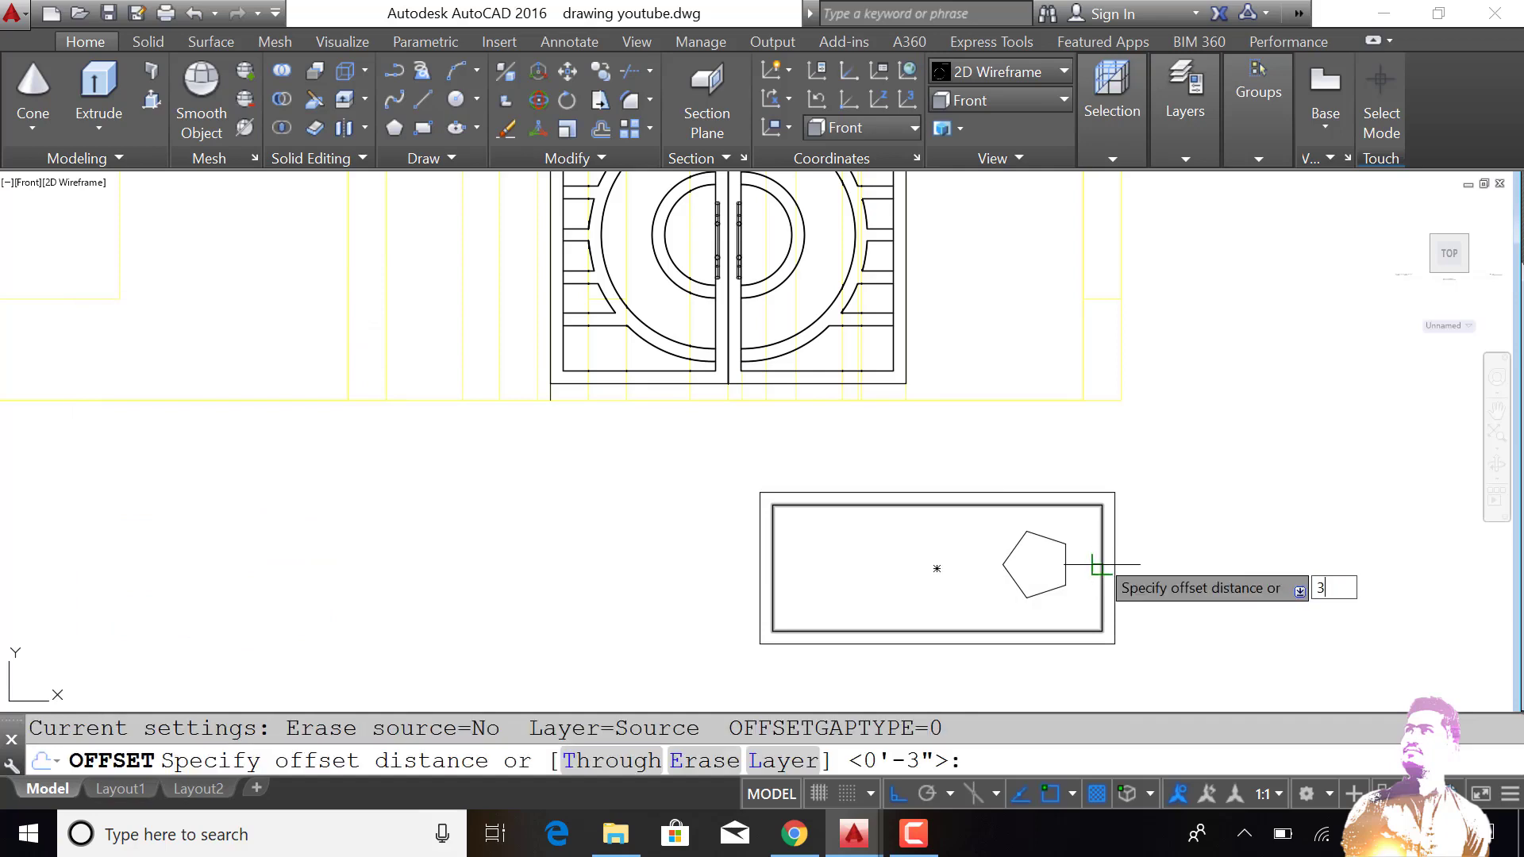
key(Return)
click(1065, 585)
click(1119, 575)
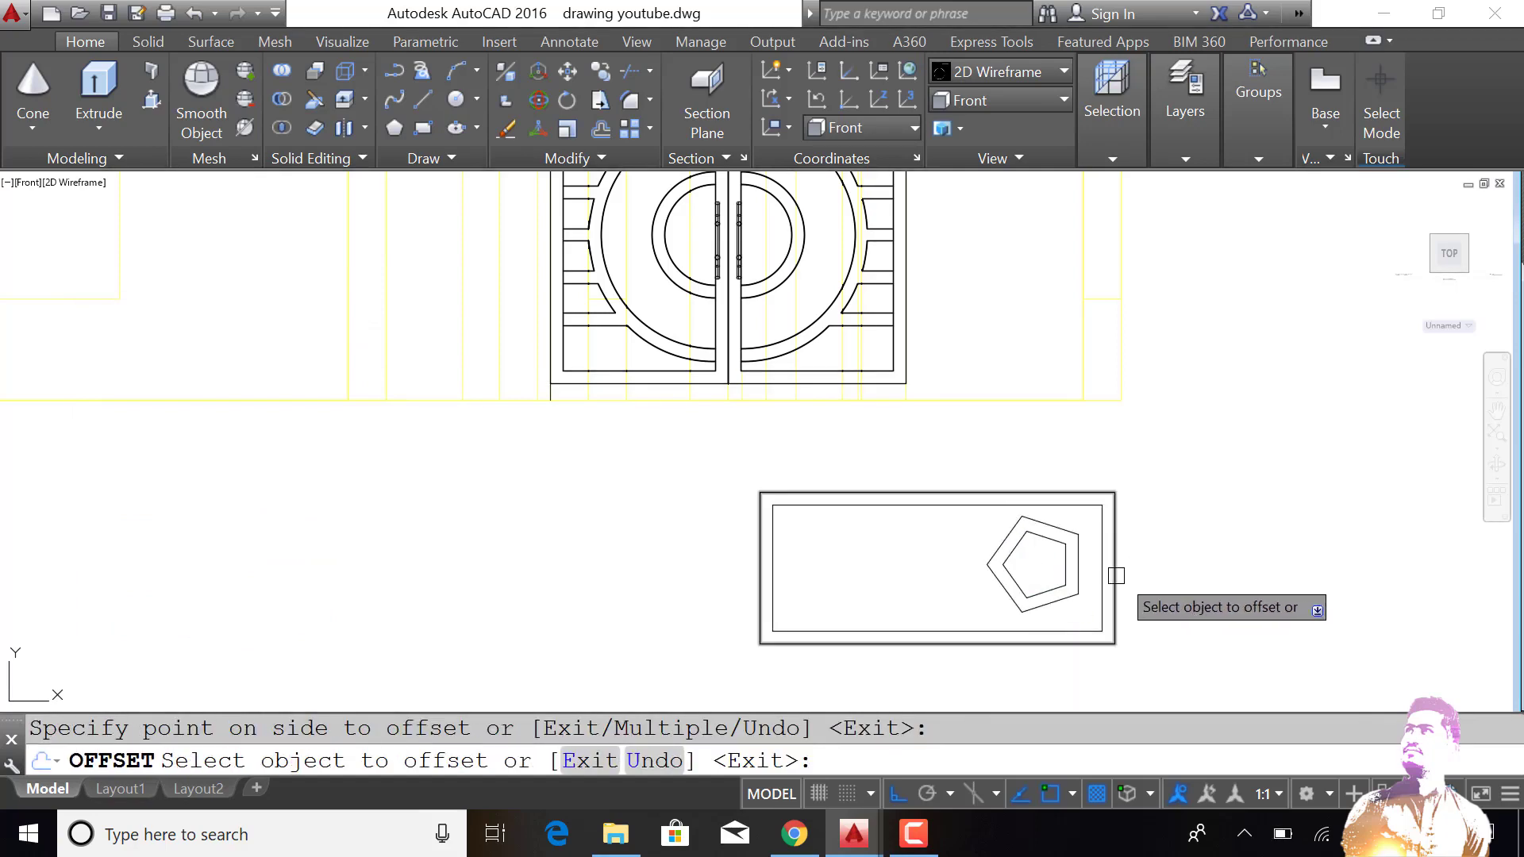
text(u)
key(Return)
key(Escape)
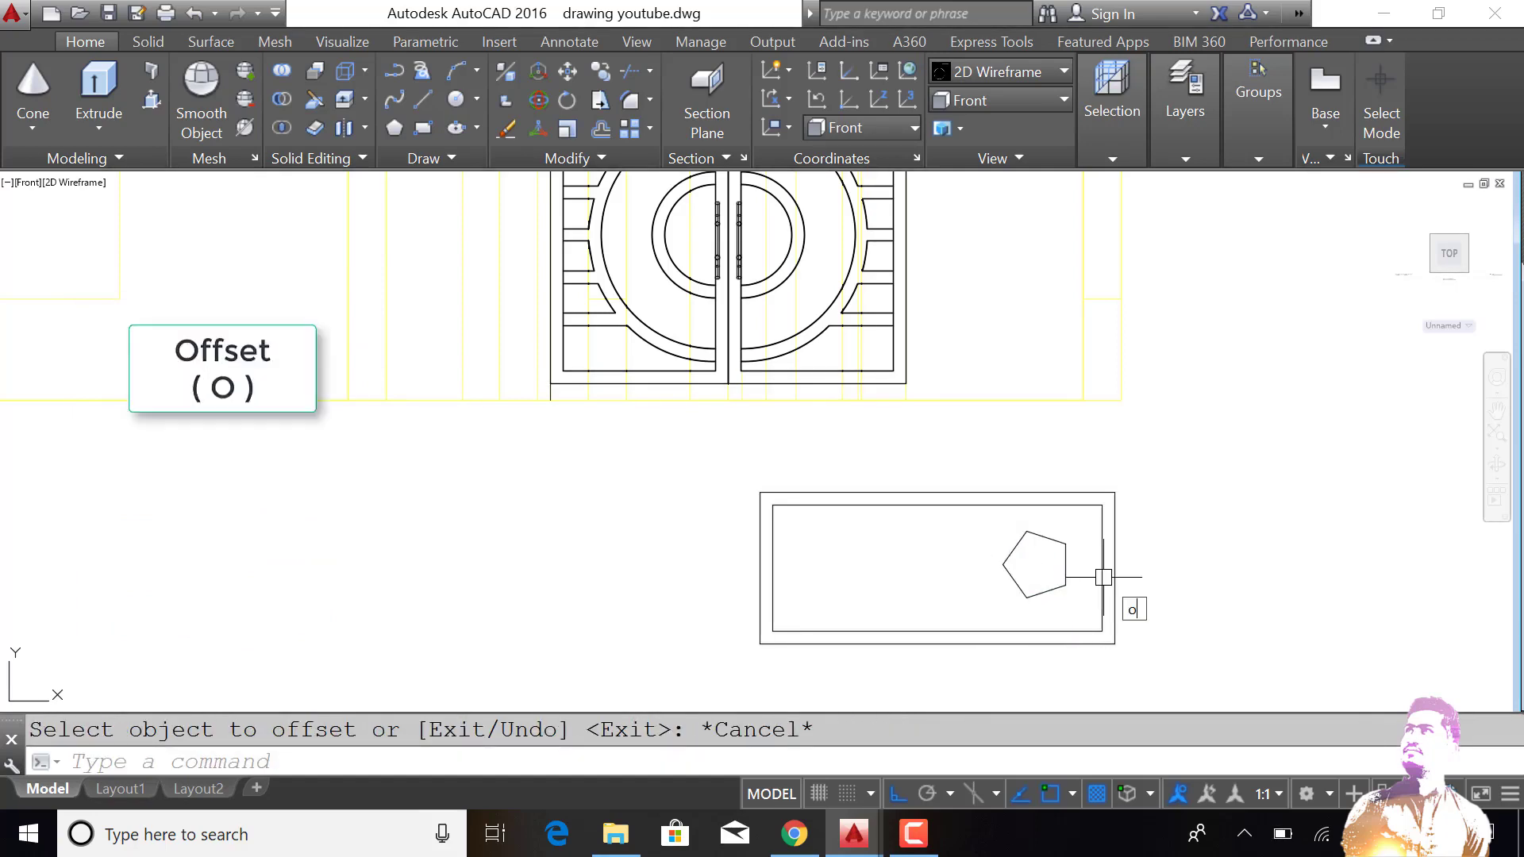
Step: Offset the pentagon by 1 to give it a double outline
text(o)
key(Return)
text(1)
key(Return)
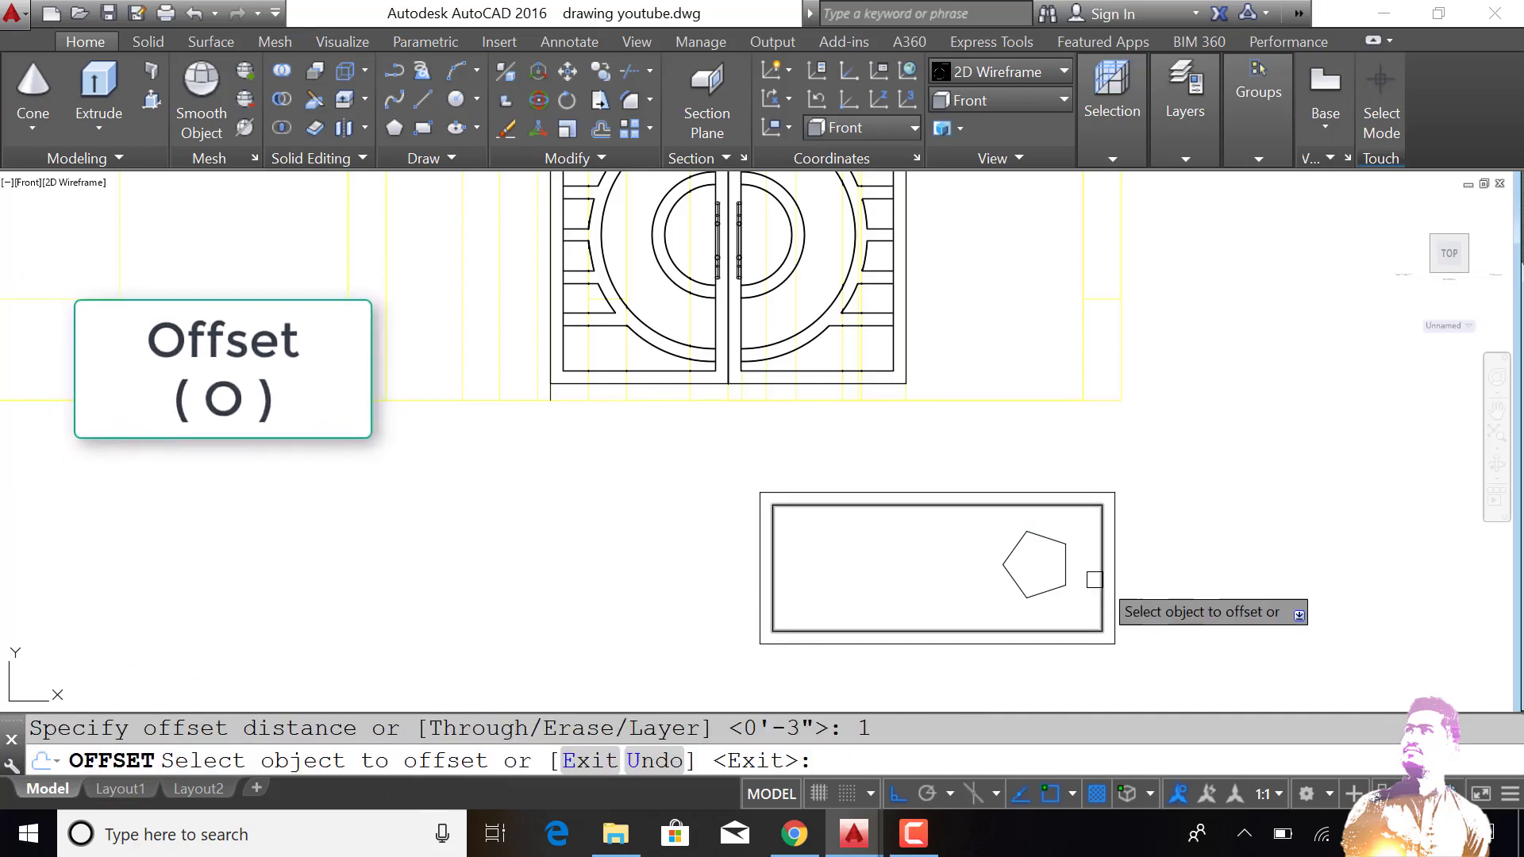
click(1039, 594)
click(1080, 607)
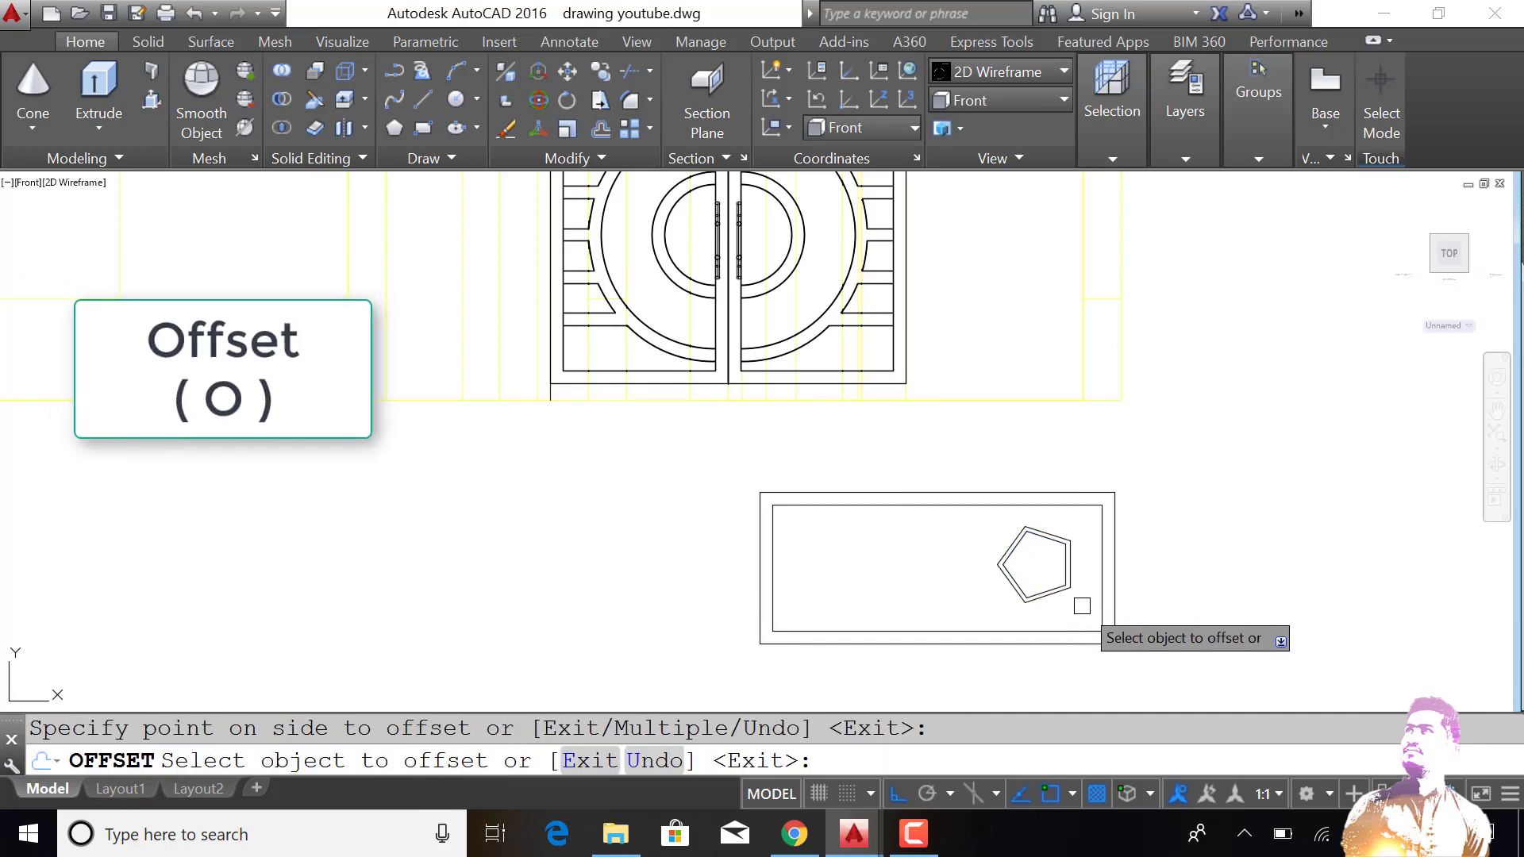
key(Escape)
text(C)
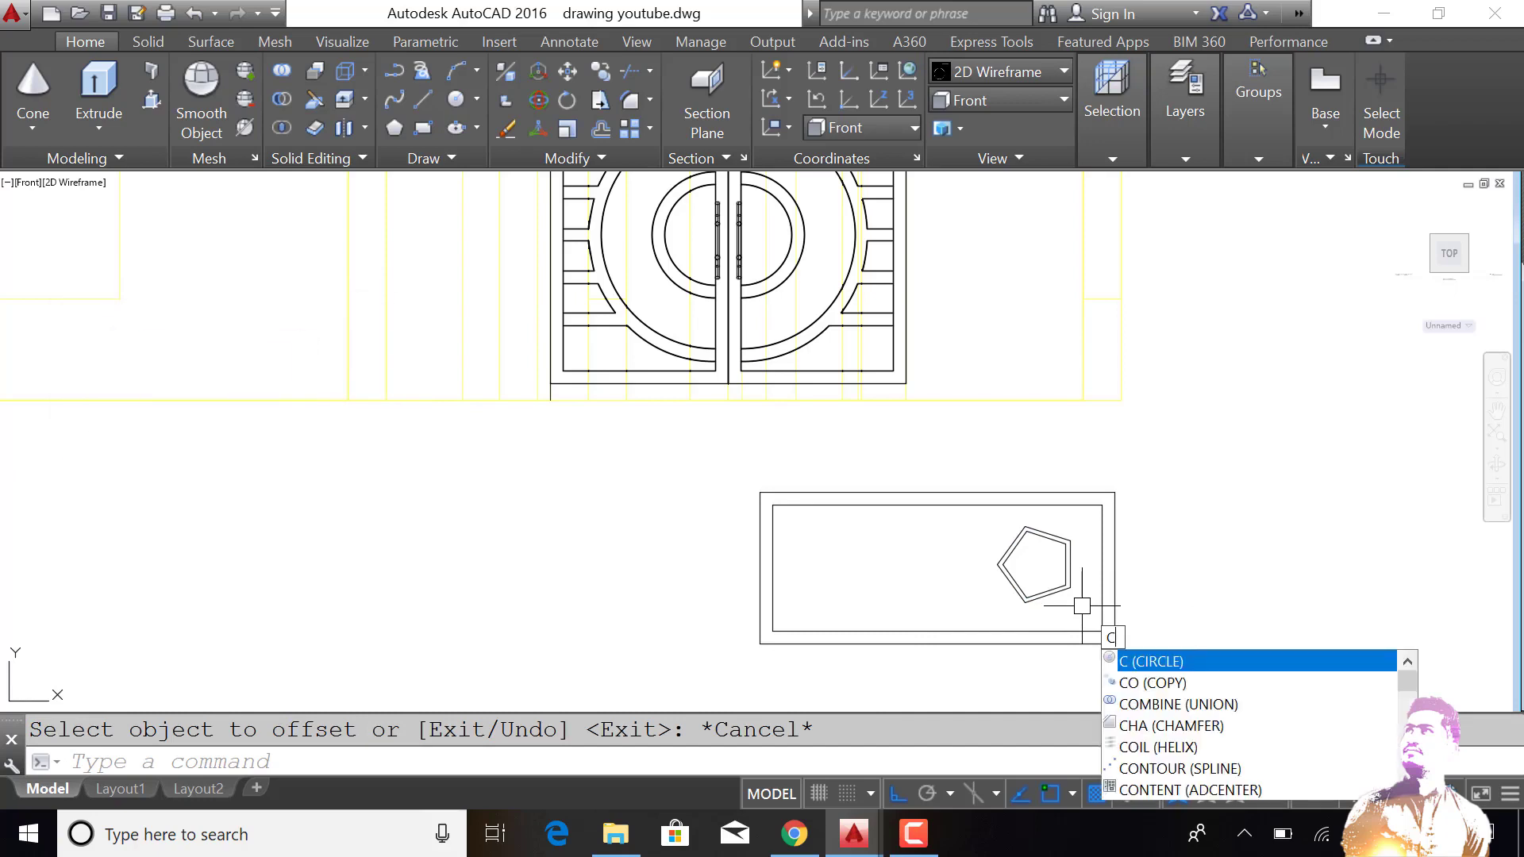
Step: Copy the double-outlined pentagon and place the copy to its left
text(o)
key(Return)
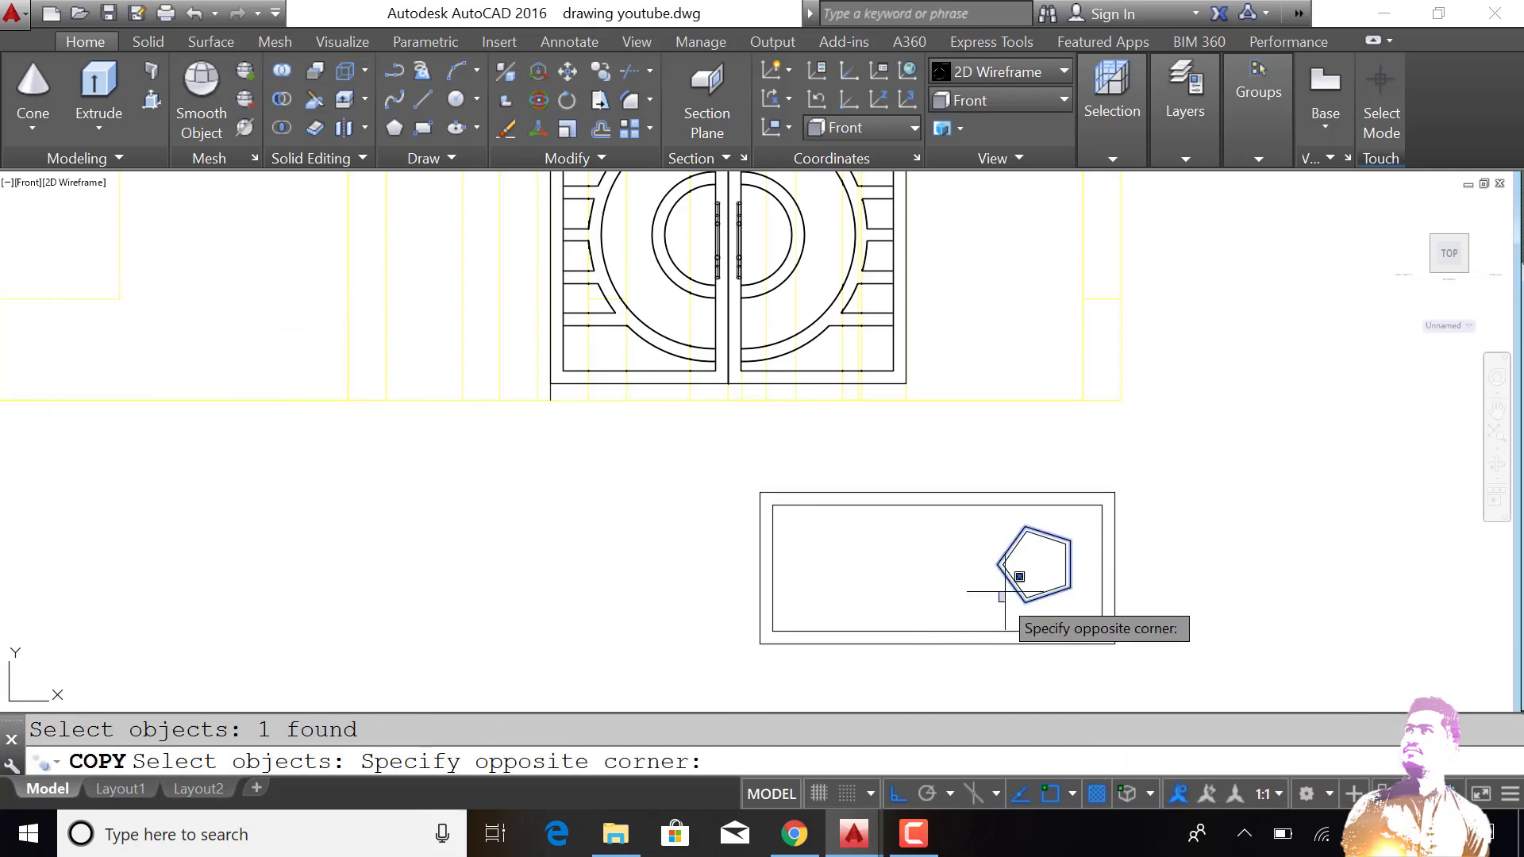
click(1003, 594)
click(1071, 534)
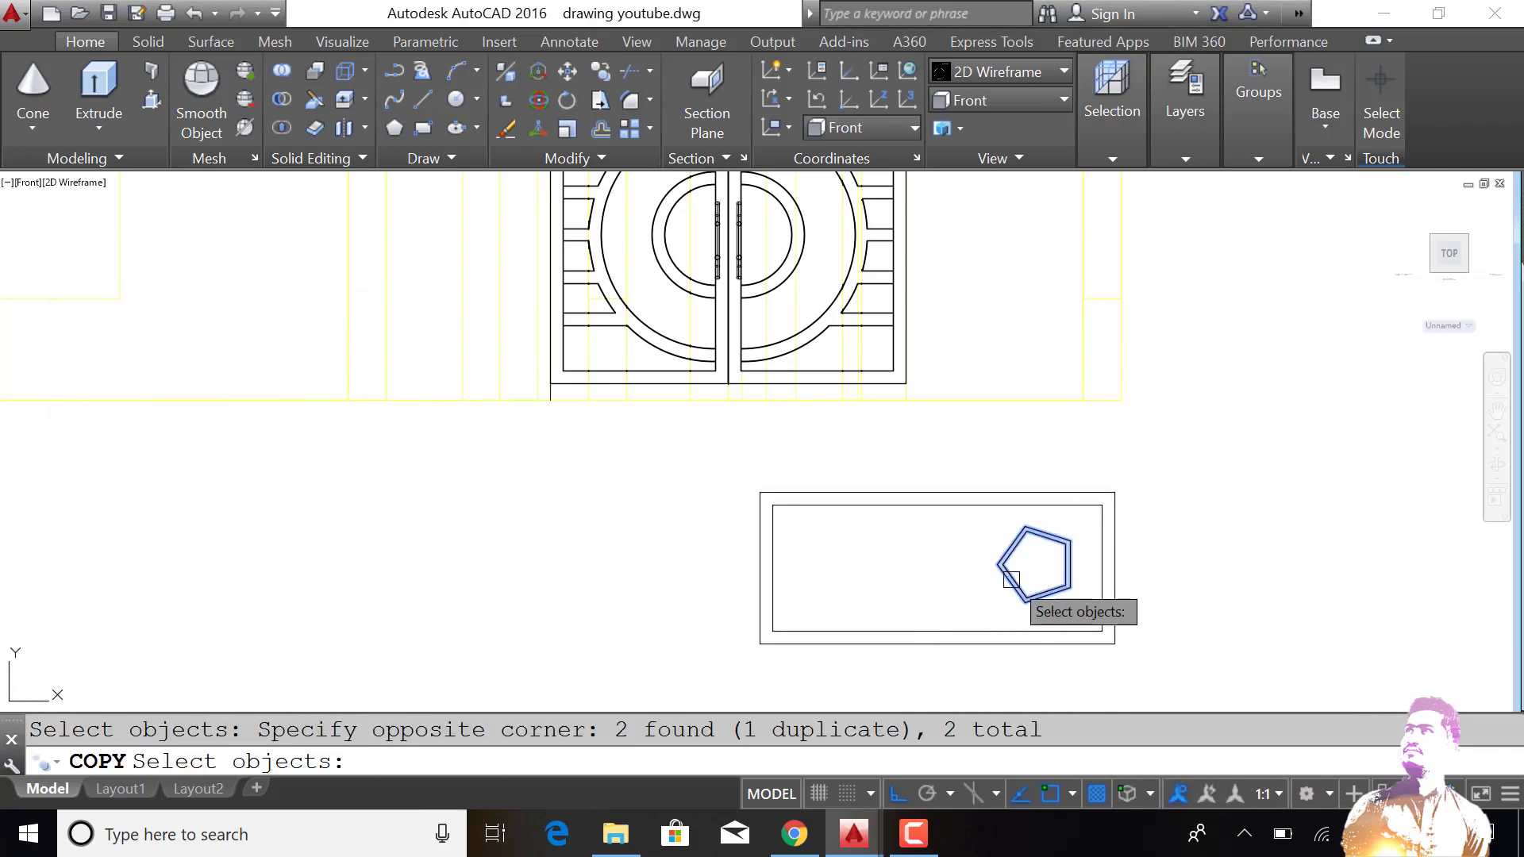
key(Return)
click(1261, 604)
click(1110, 604)
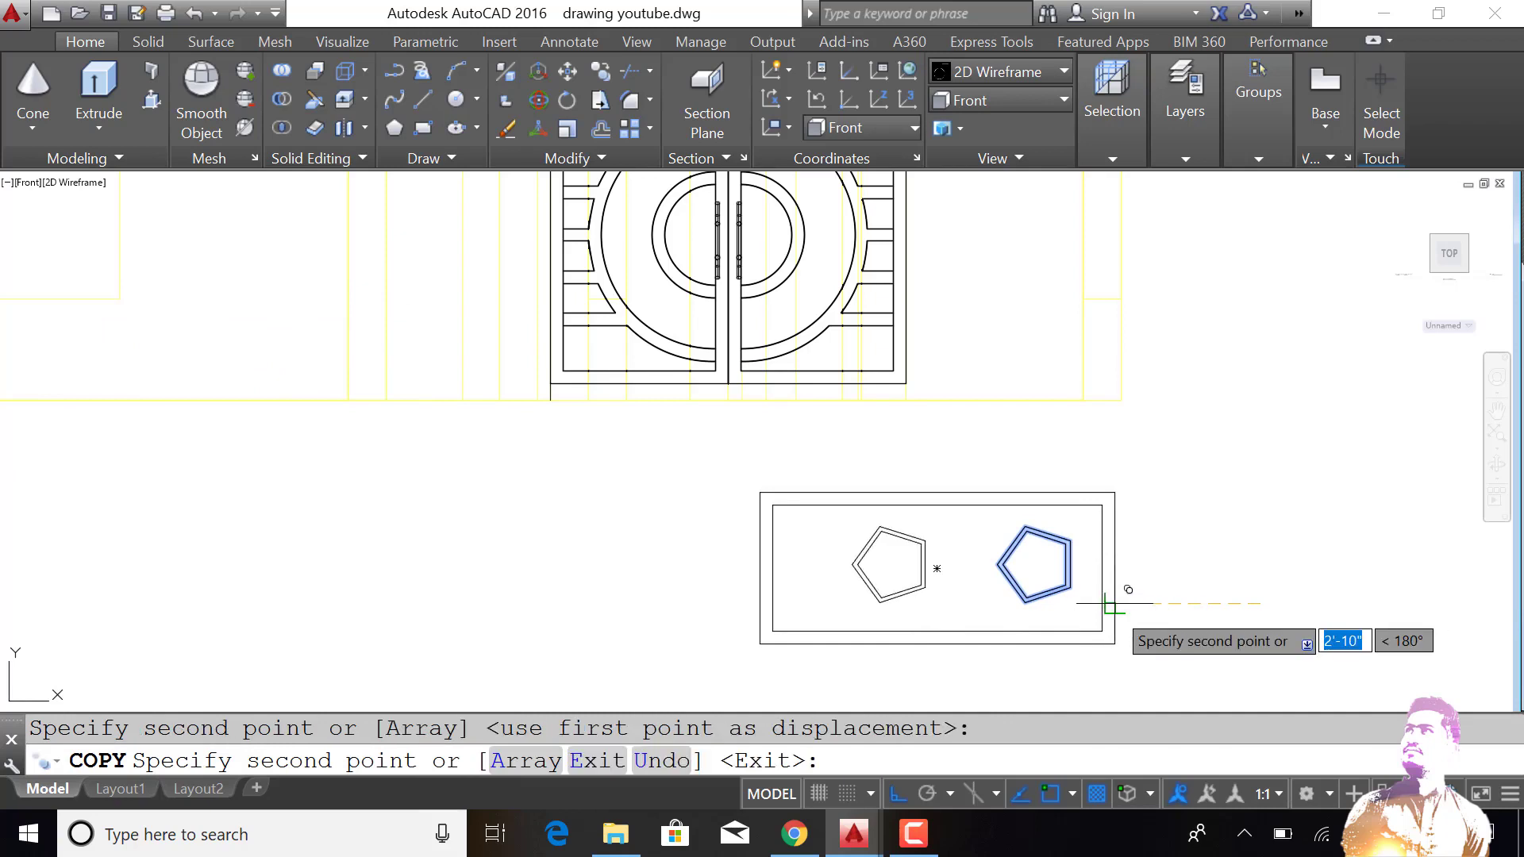
key(Escape)
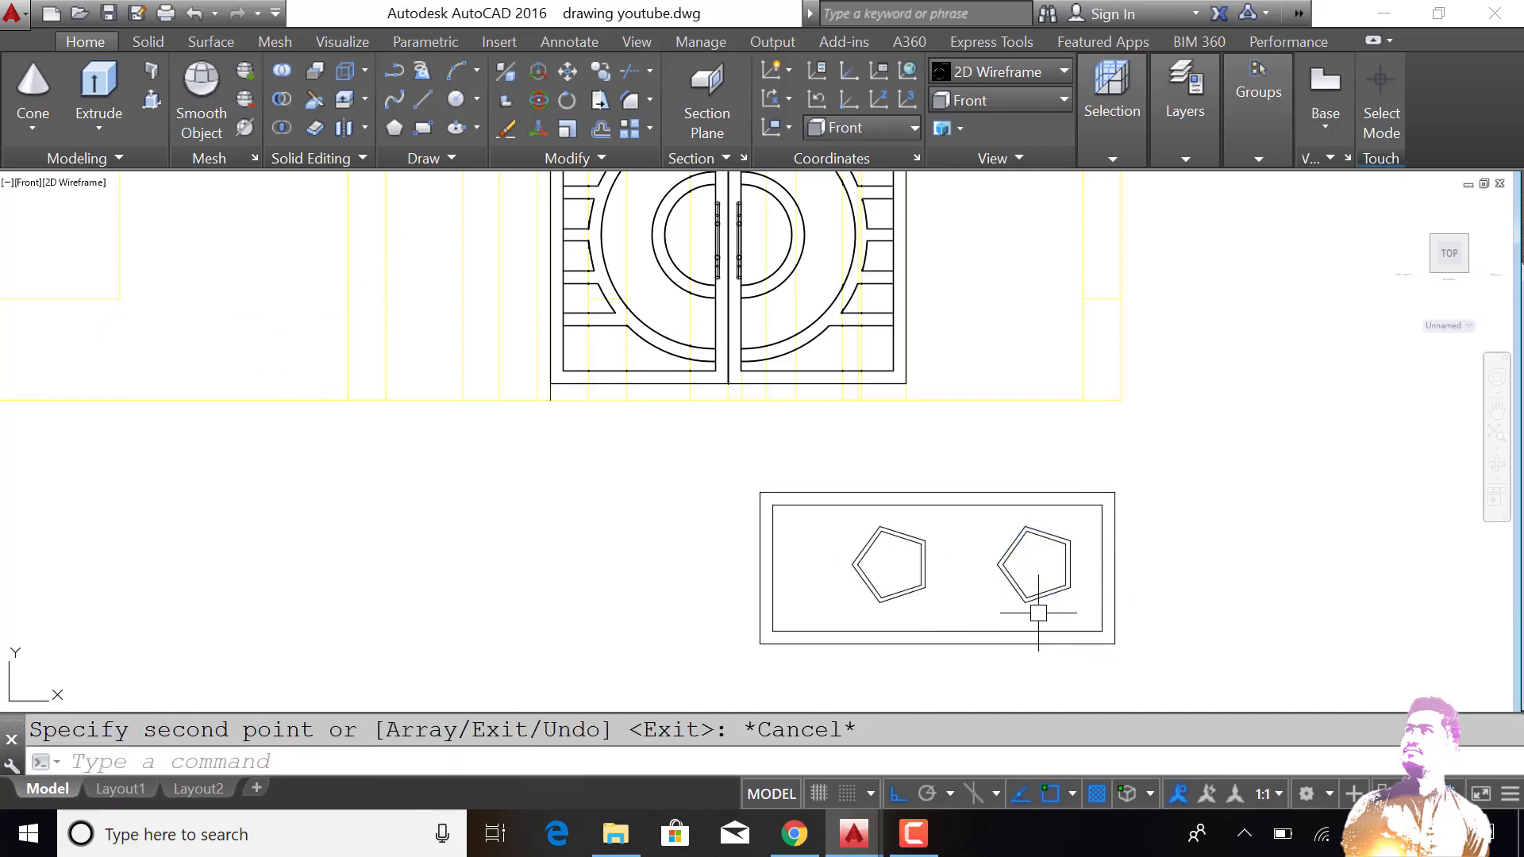
scroll(1170, 542, up, 2)
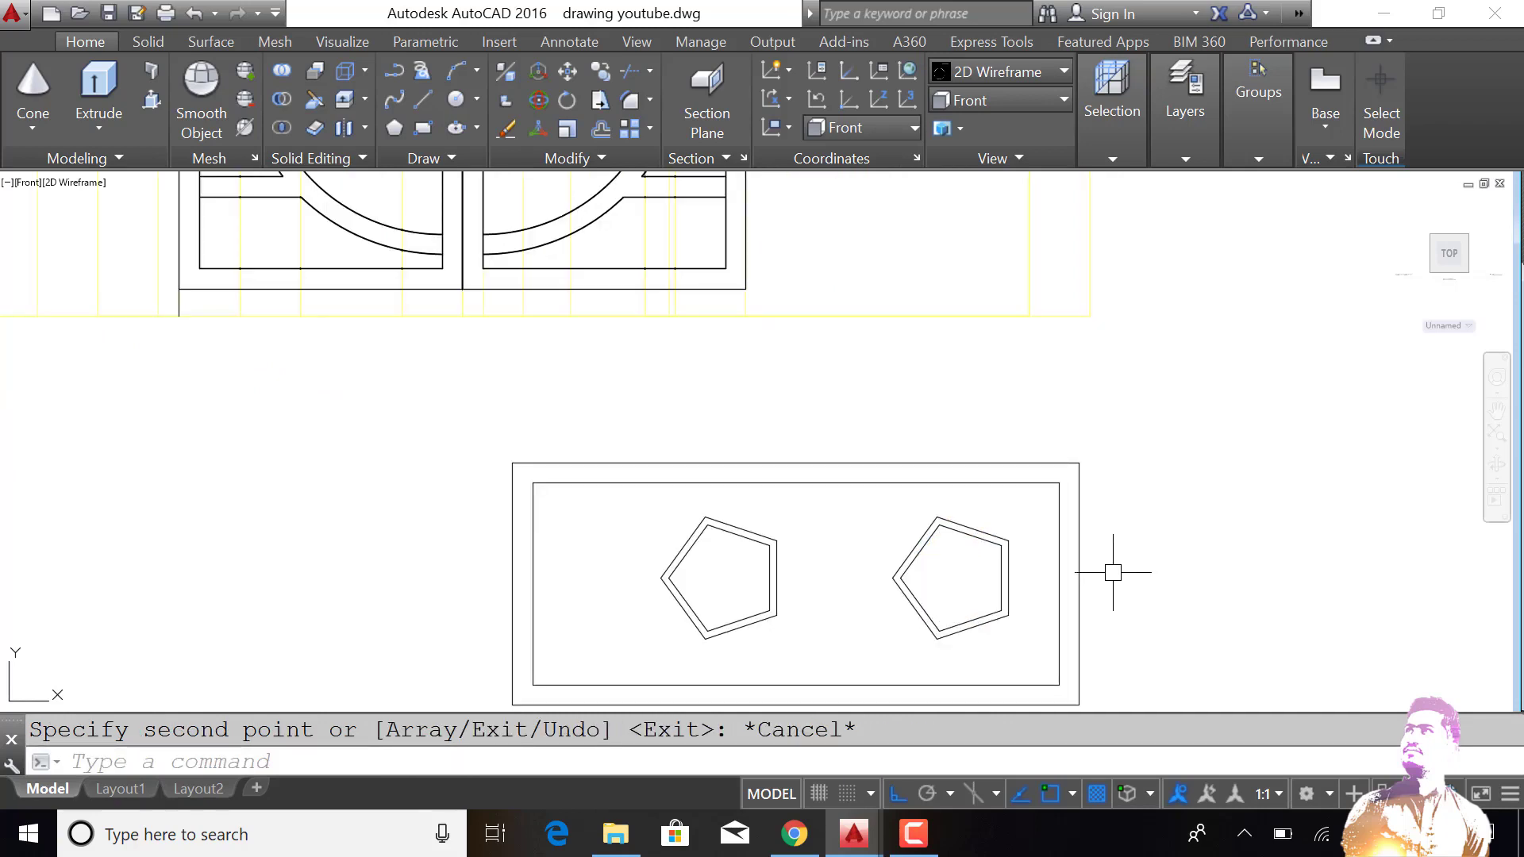
text(x)
Step: Explode both pentagons into separate lines
key(Return)
click(1021, 518)
click(666, 611)
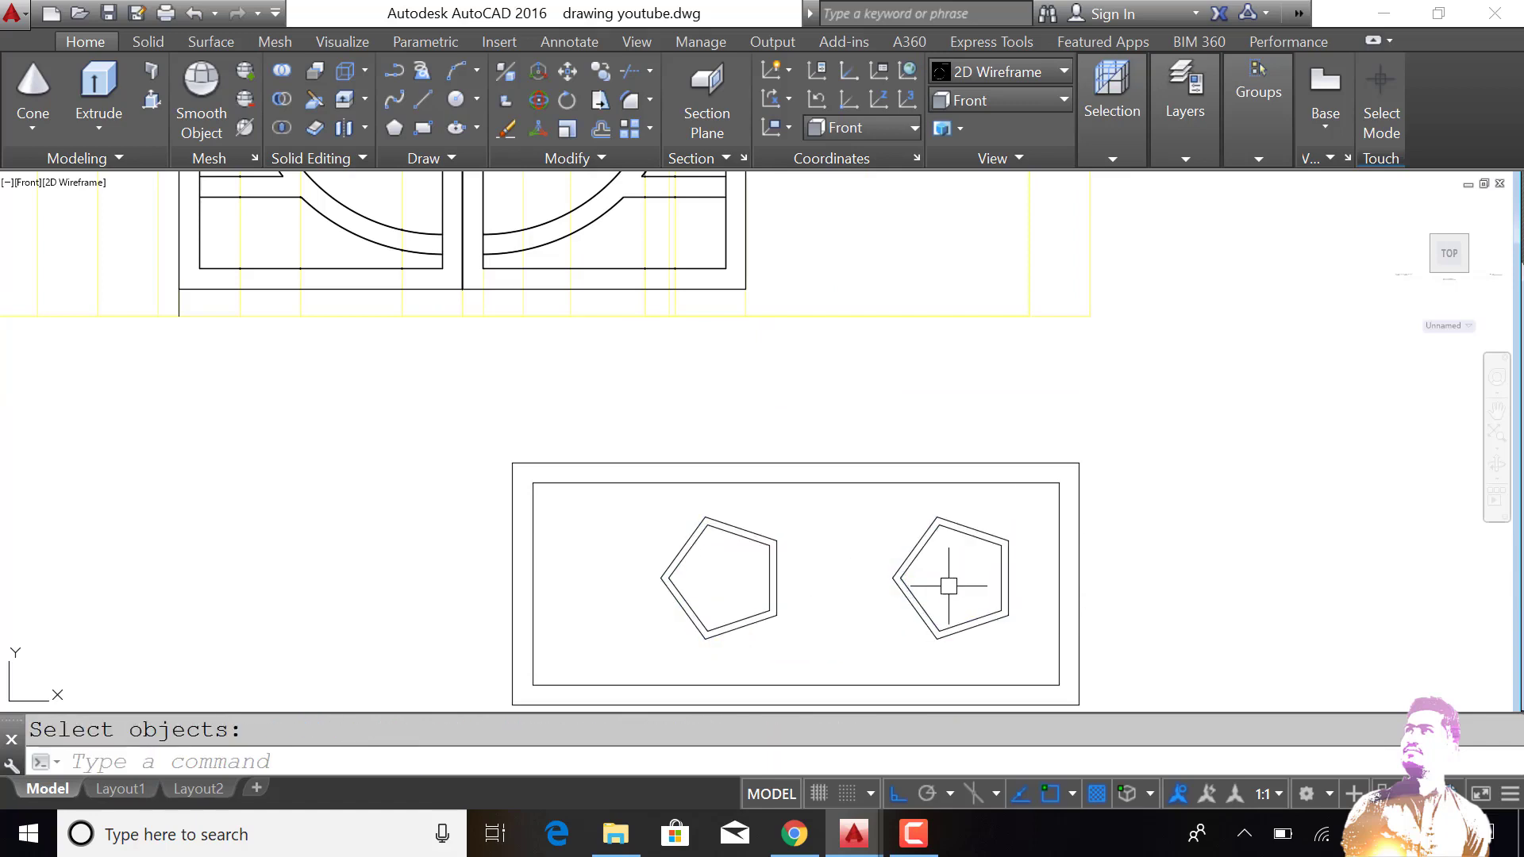
Step: Draw a diagonal strut from the pentagon's right vertex and offset it by 1
text(l)
key(Return)
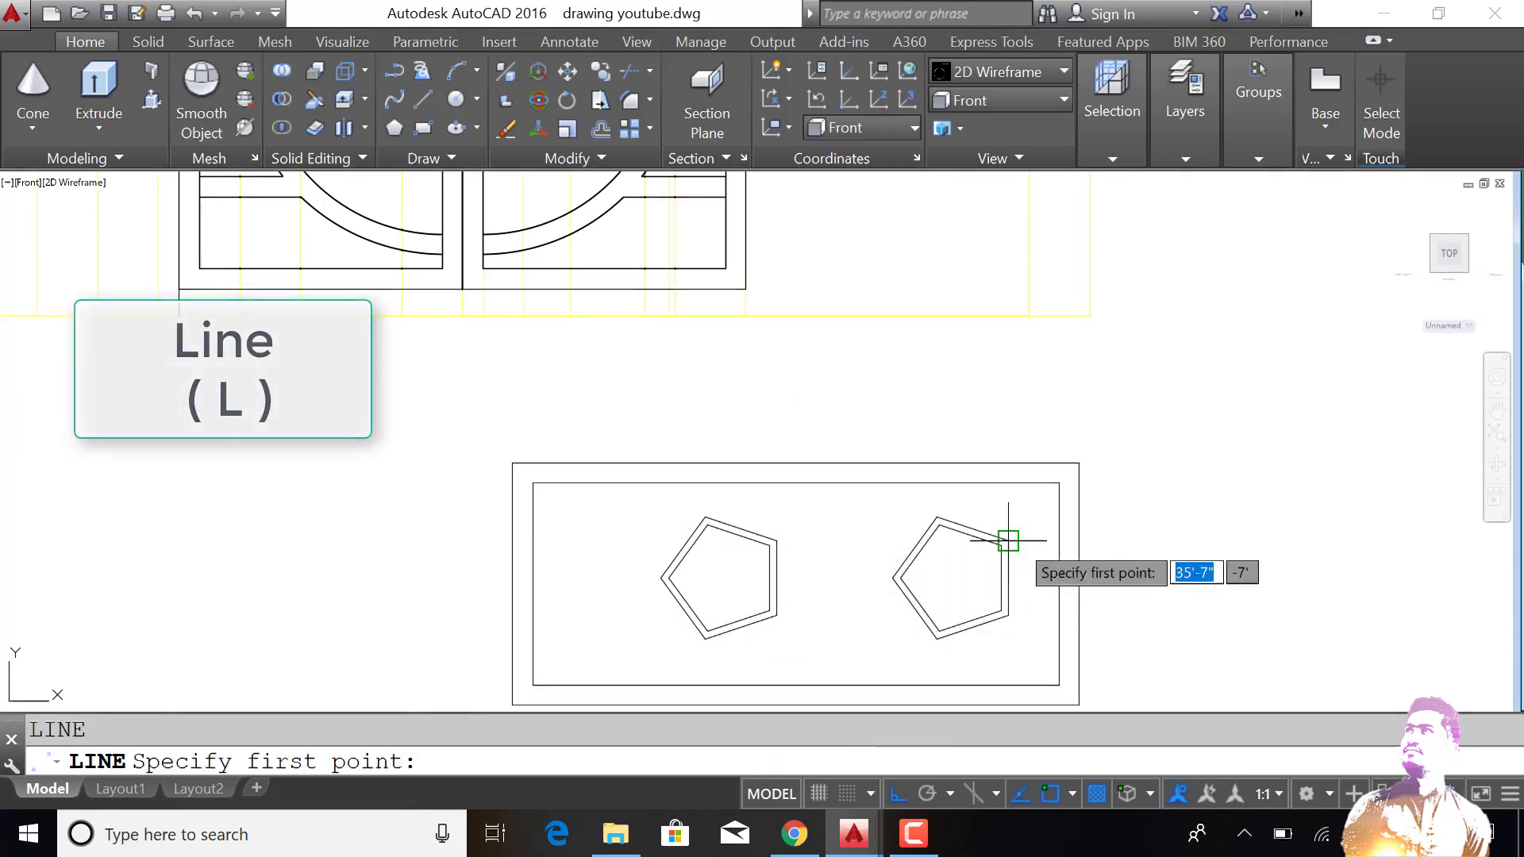
click(1008, 541)
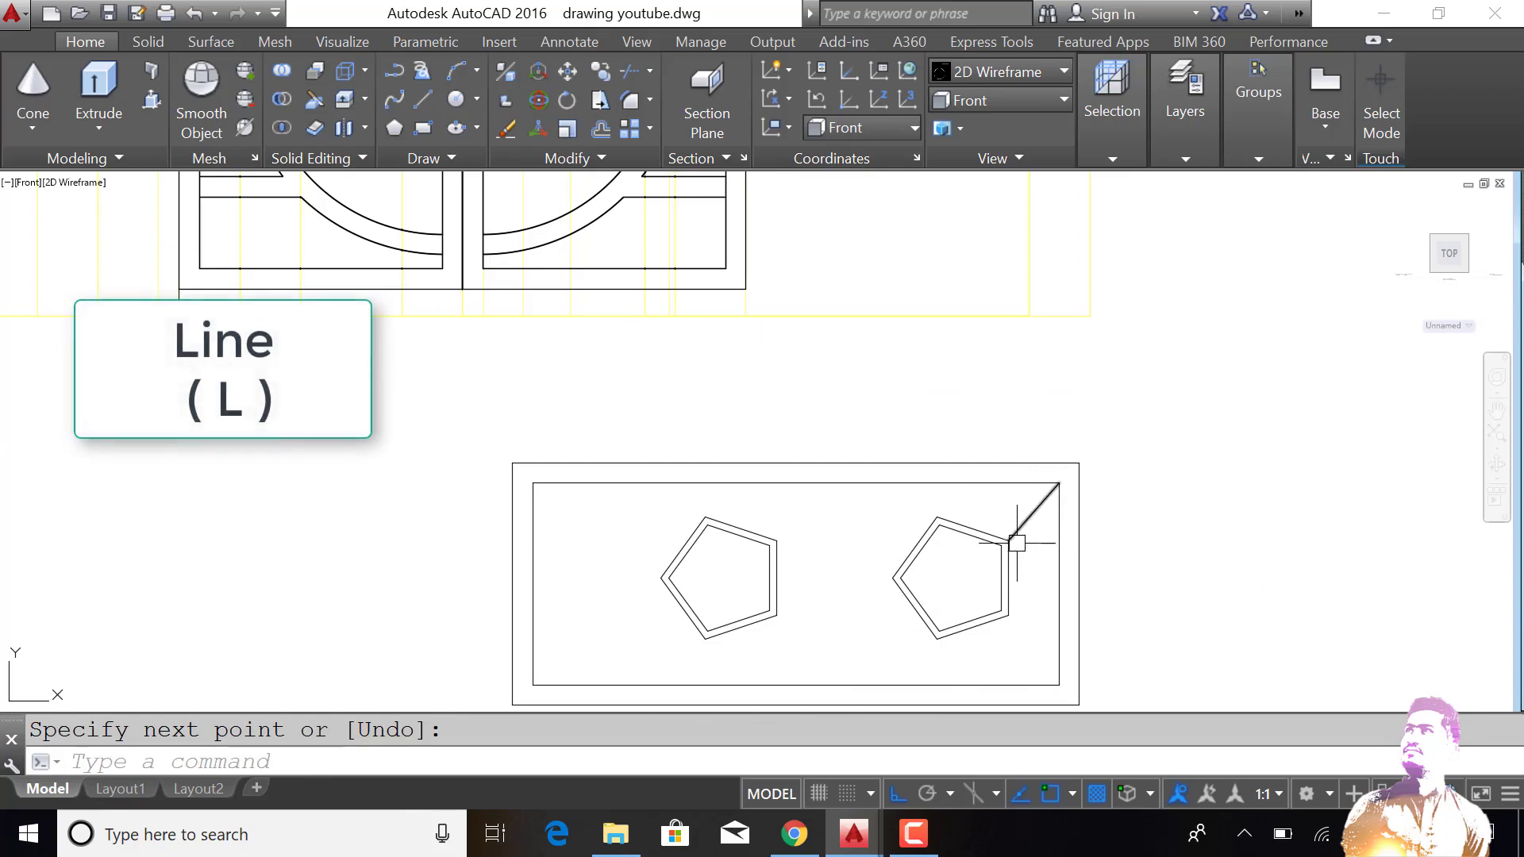
scroll(1017, 543, up, 4)
text(o)
key(Return)
text(1)
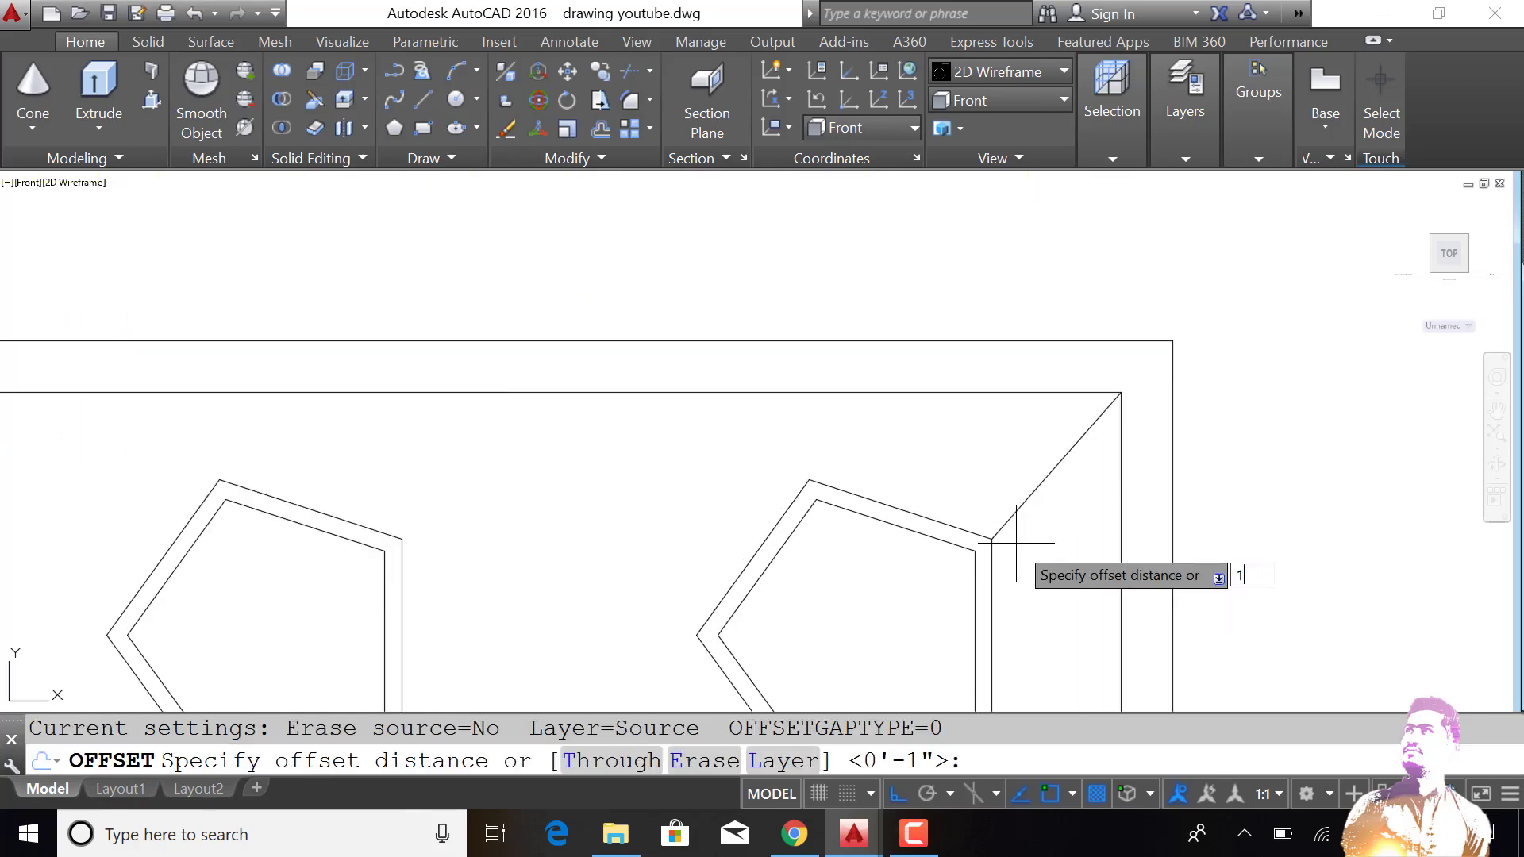
key(Return)
click(1011, 521)
click(990, 510)
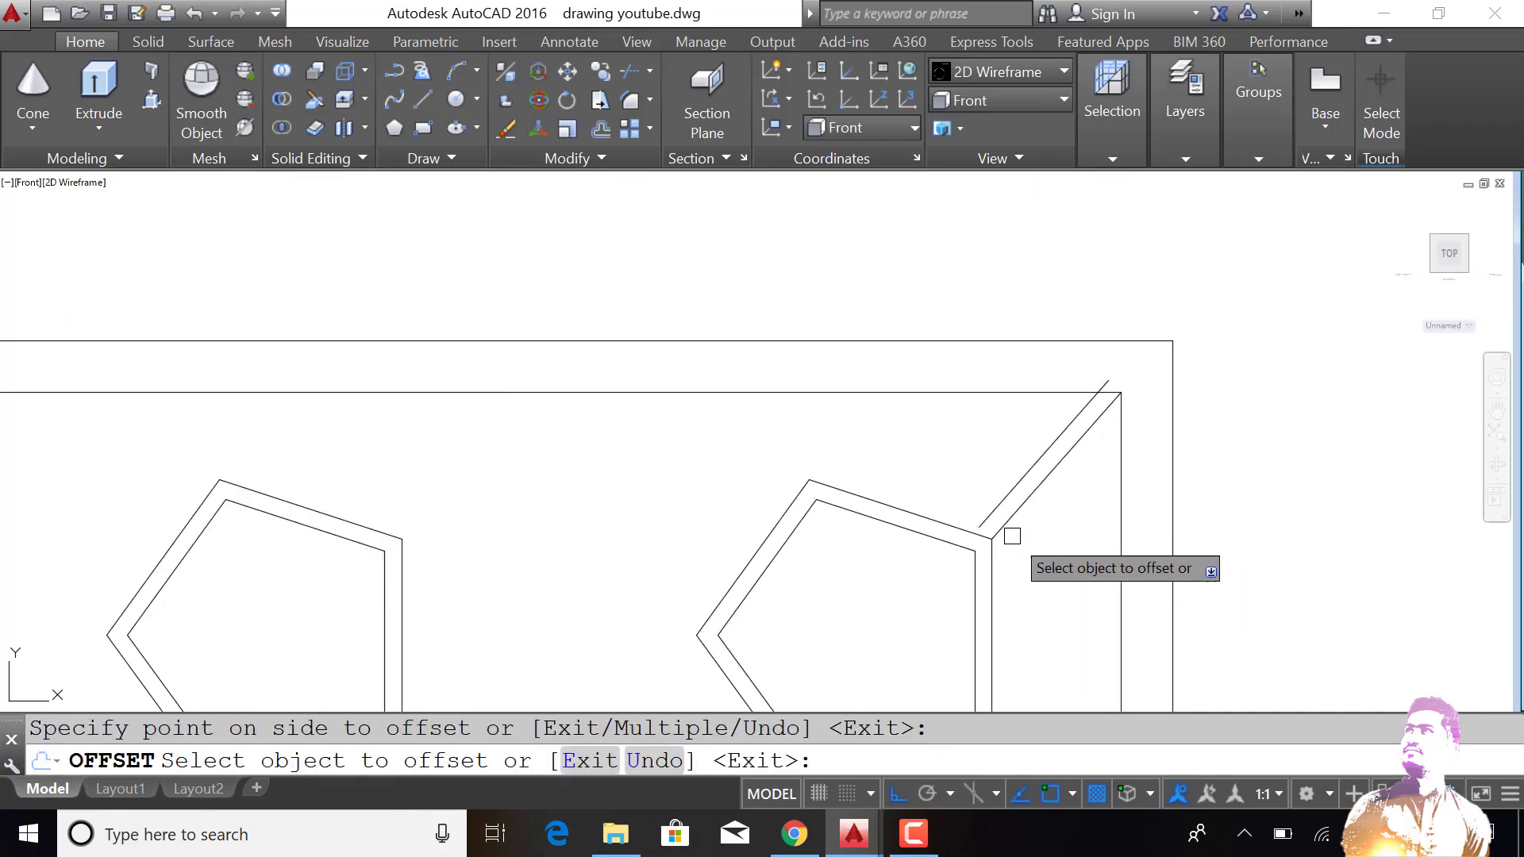
key(Escape)
Step: Draw a strut from the lower-right vertex to the panel's bottom-right corner, offset distance 1
scroll(1015, 547, down, 6)
scroll(1021, 585, up, 2)
text(l)
key(Return)
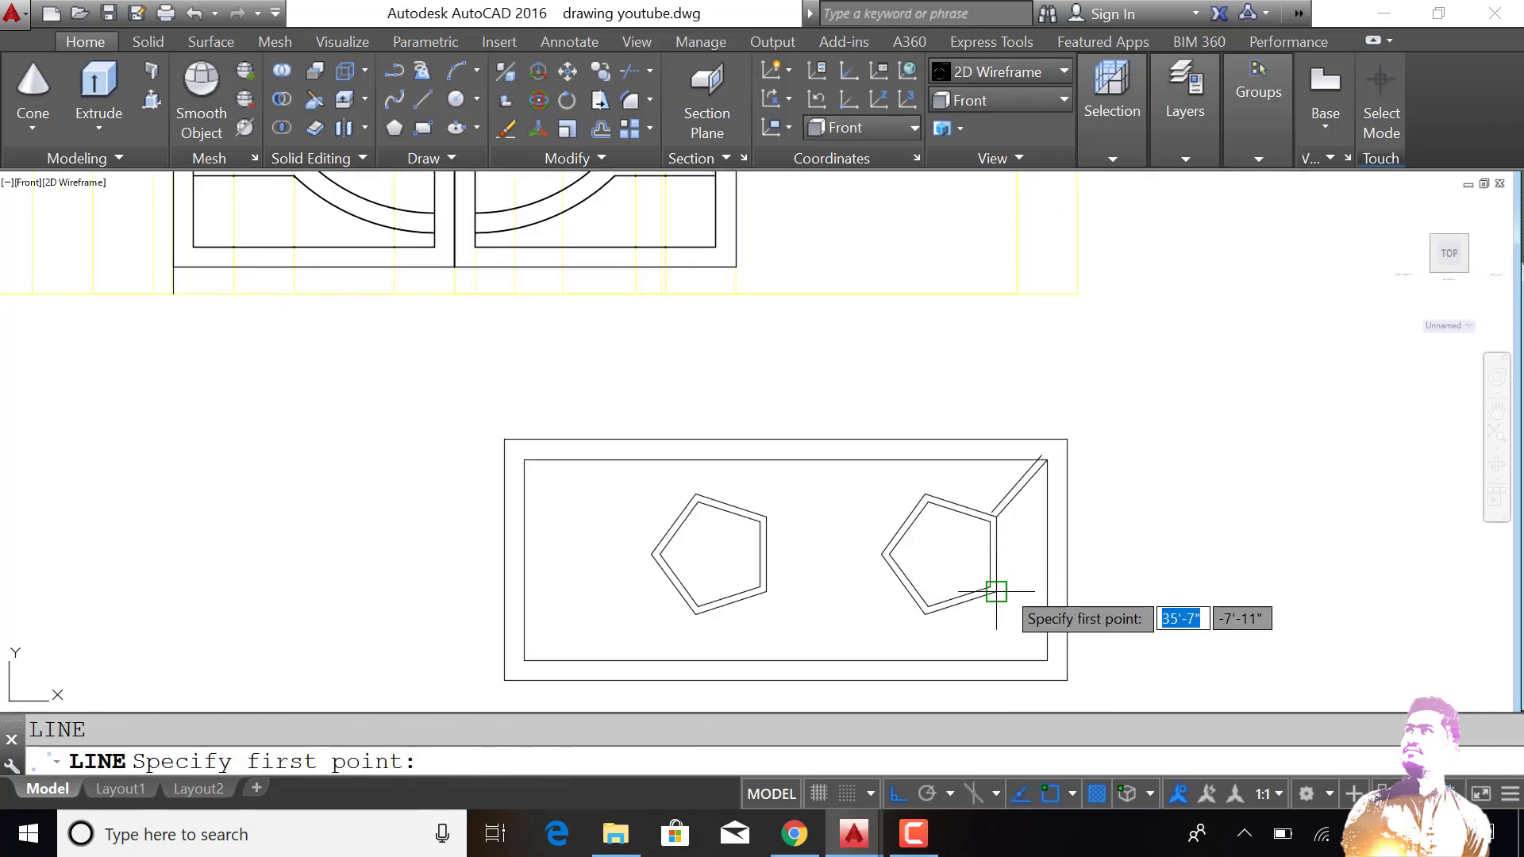
click(997, 591)
click(1048, 660)
key(Return)
text(o)
key(Return)
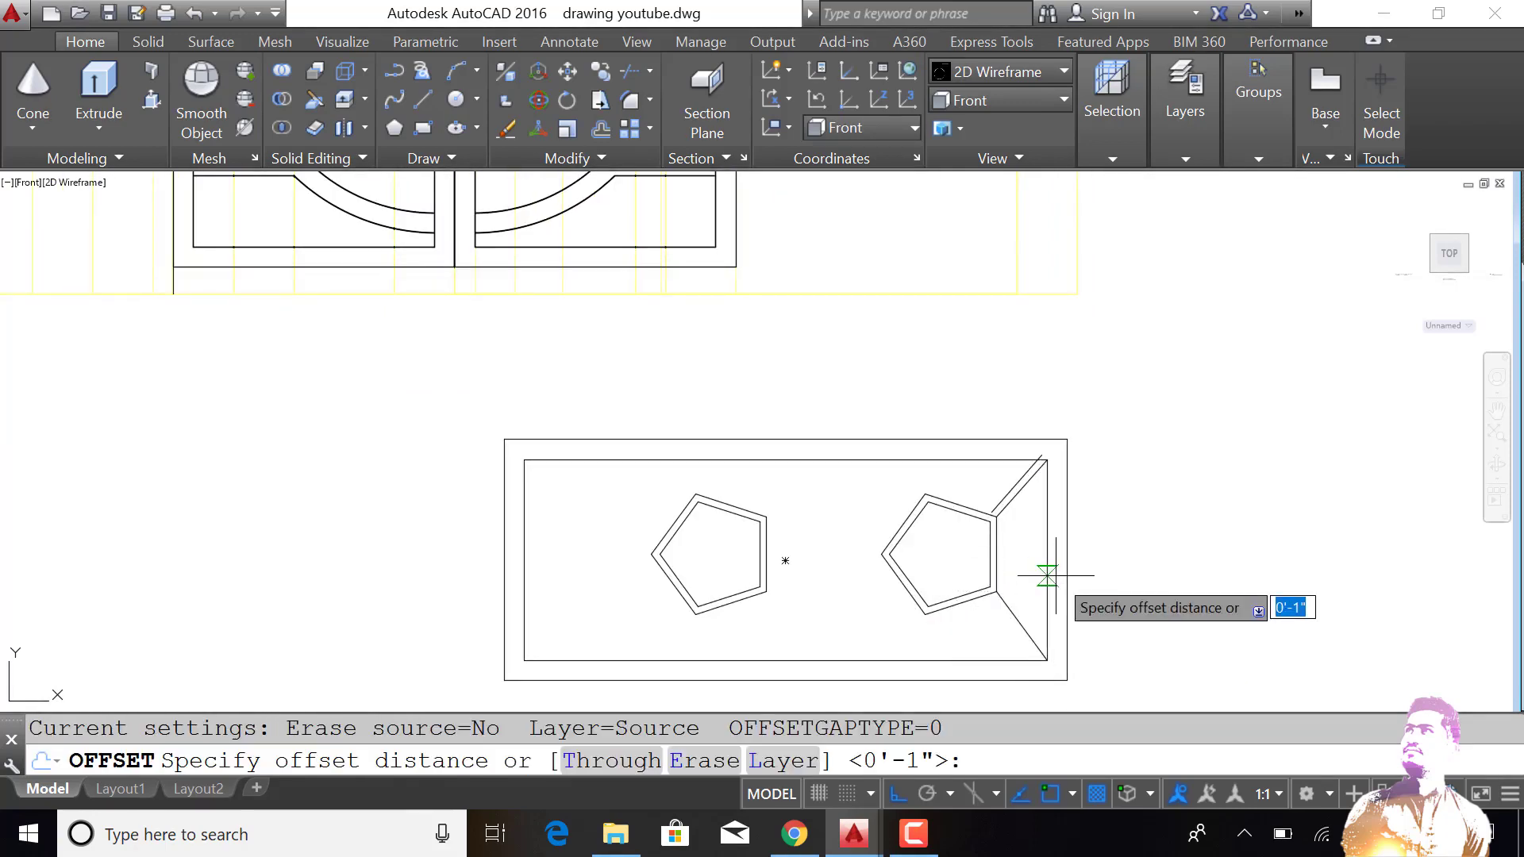
text(1)
key(Return)
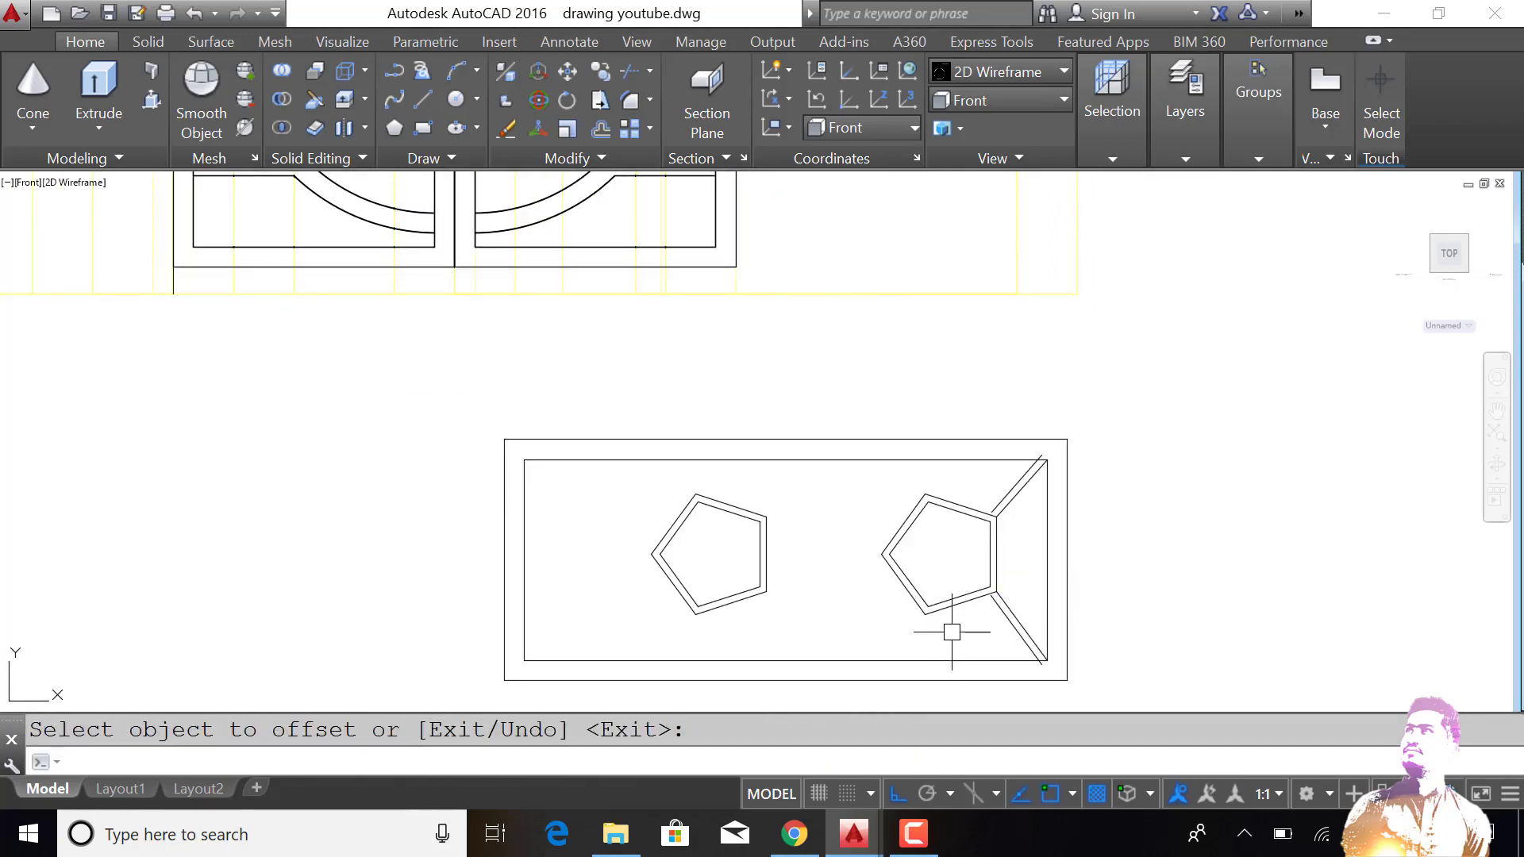
key(Escape)
Step: Draw vertical struts from the pentagon's bottom and top vertices to the panel edges
text(l)
key(Return)
click(925, 612)
click(925, 661)
key(Return)
key(Return)
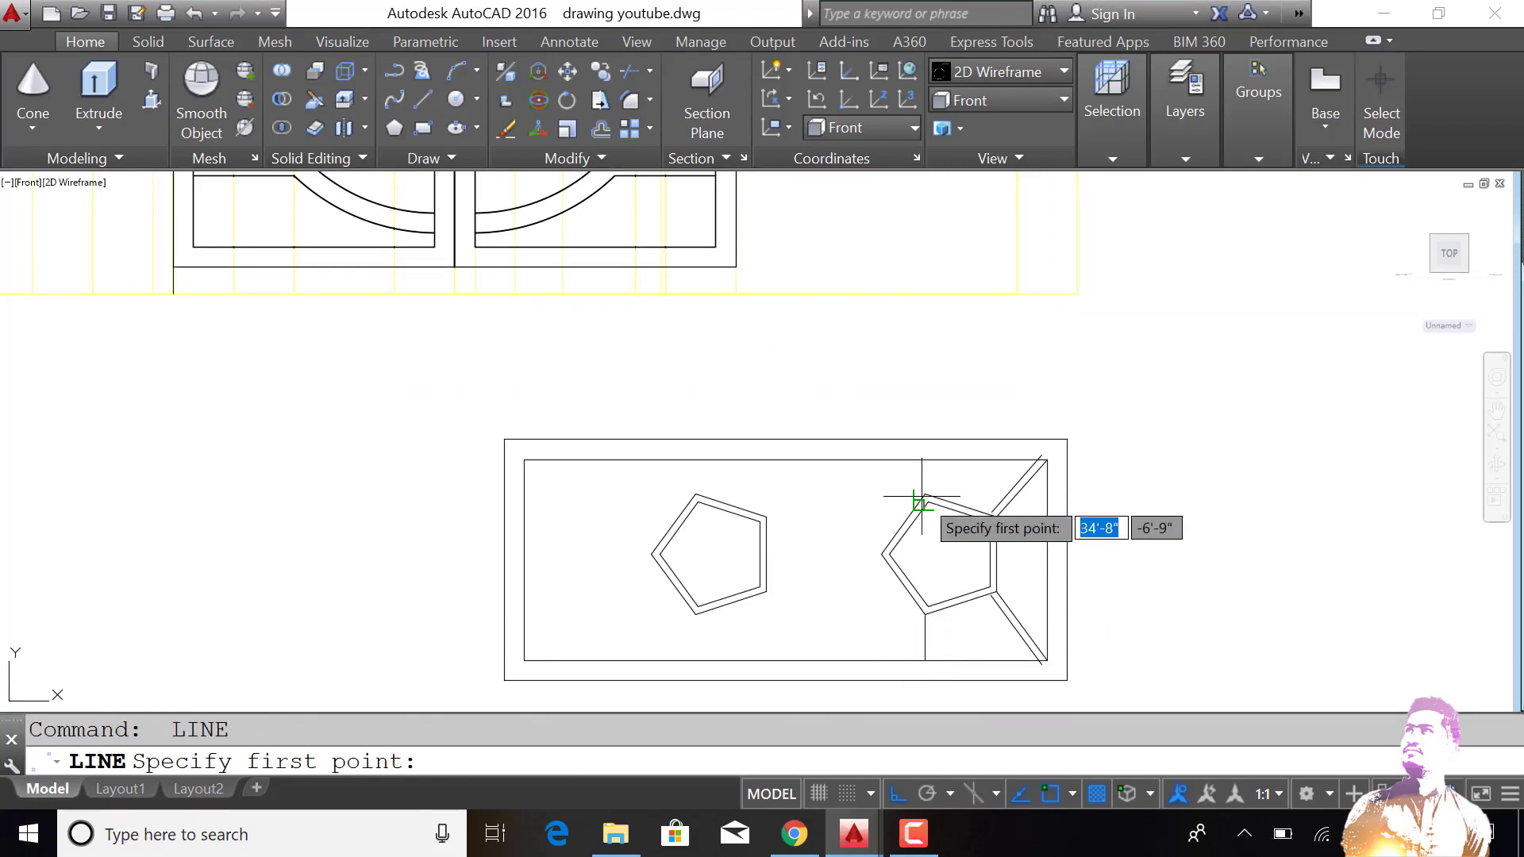
click(921, 500)
click(913, 461)
key(Return)
Step: Offset the top and bottom vertical struts by 1 to double them
key(Return)
text(1)
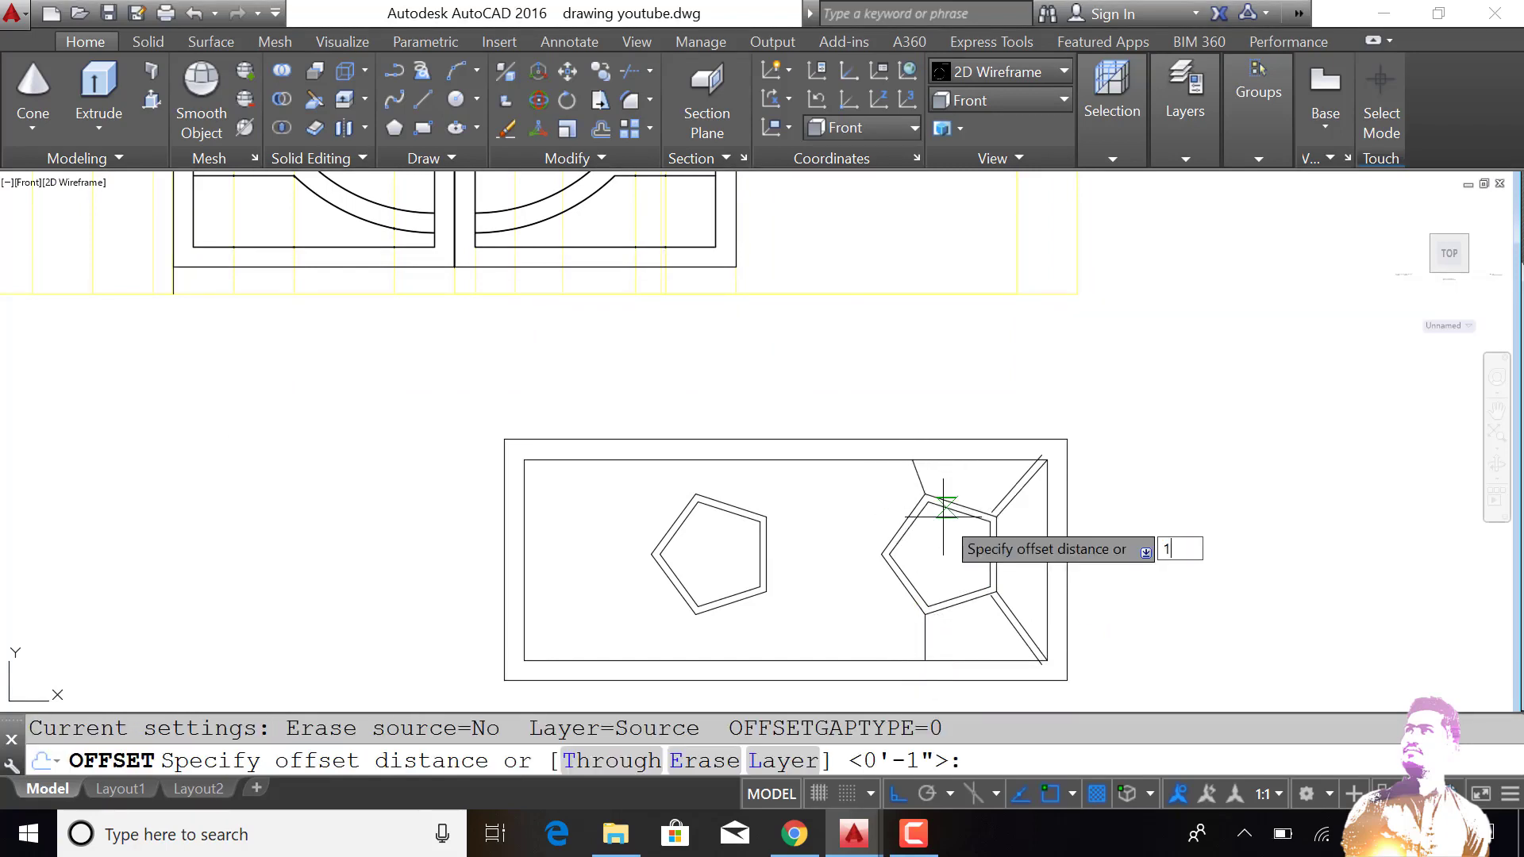
key(Return)
click(921, 492)
click(905, 497)
click(931, 644)
click(947, 645)
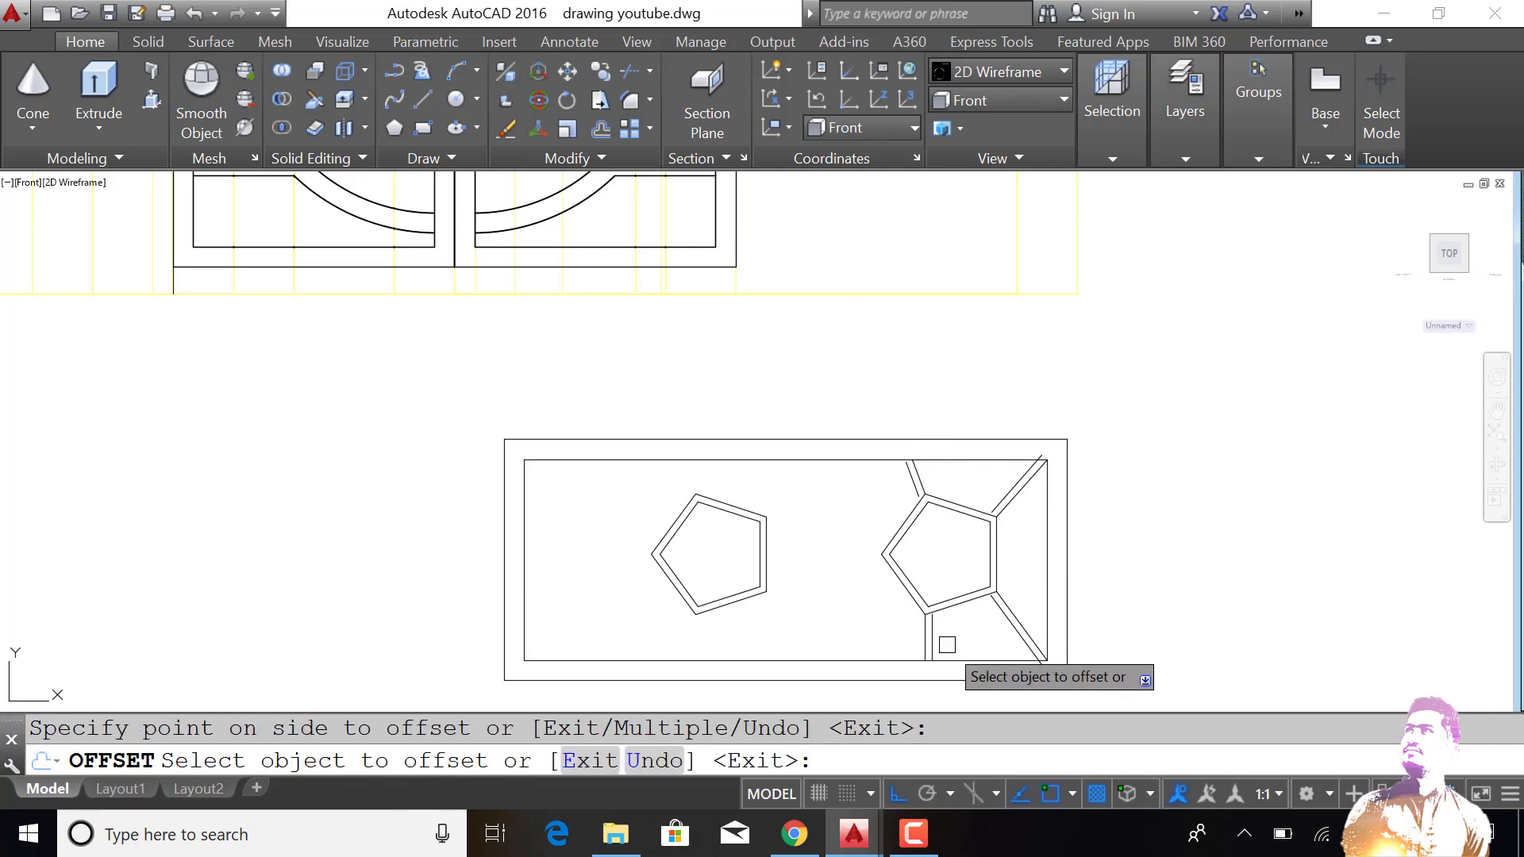
scroll(989, 629, up, 4)
key(Escape)
Step: Extend the vertical strut up to the pentagon outline
key(Return)
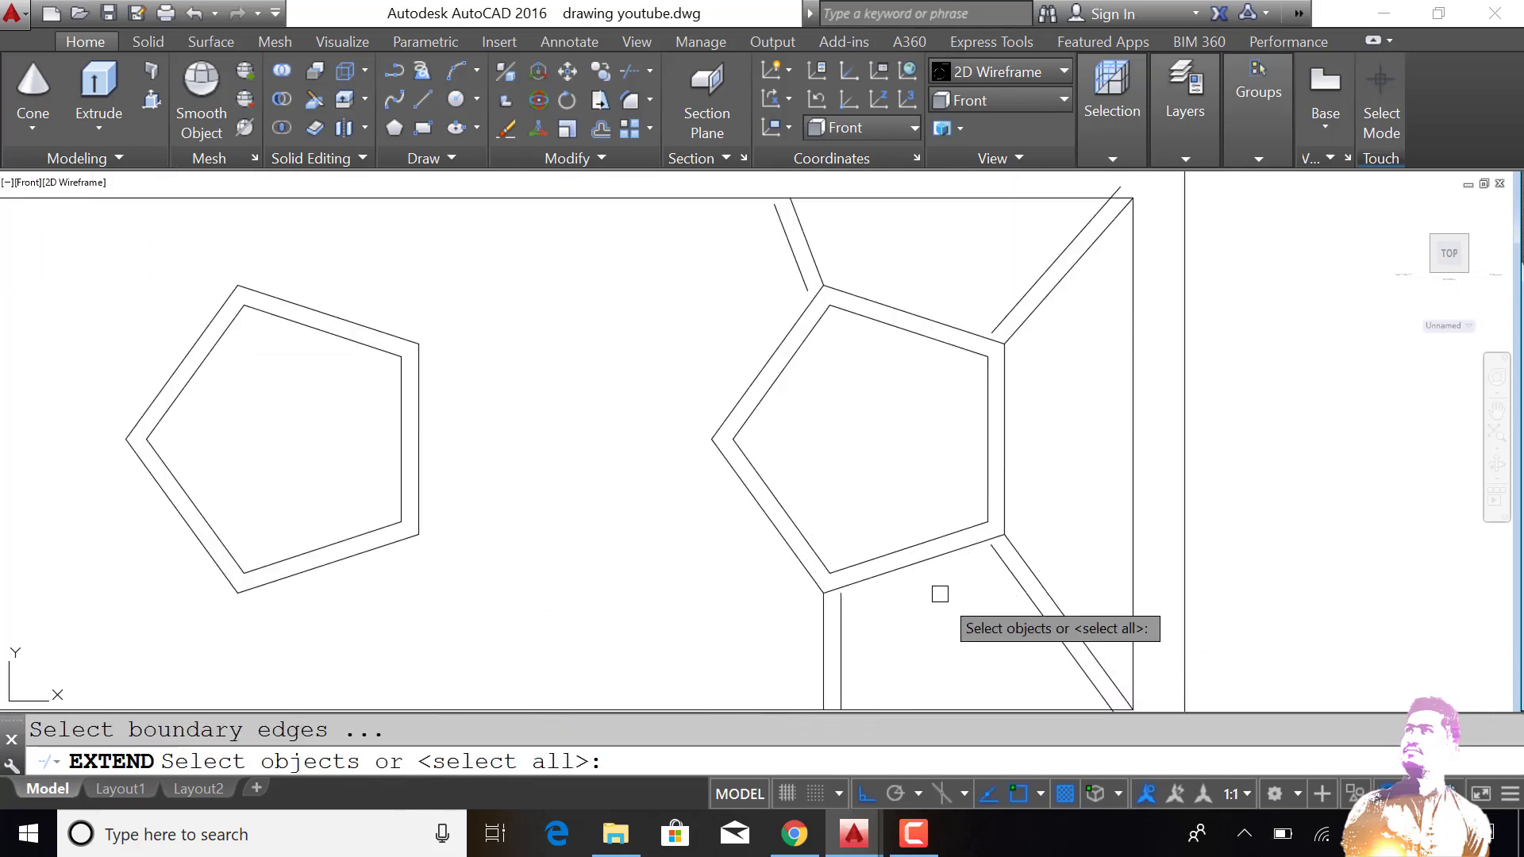
scroll(939, 588, down, 2)
scroll(905, 603, up, 2)
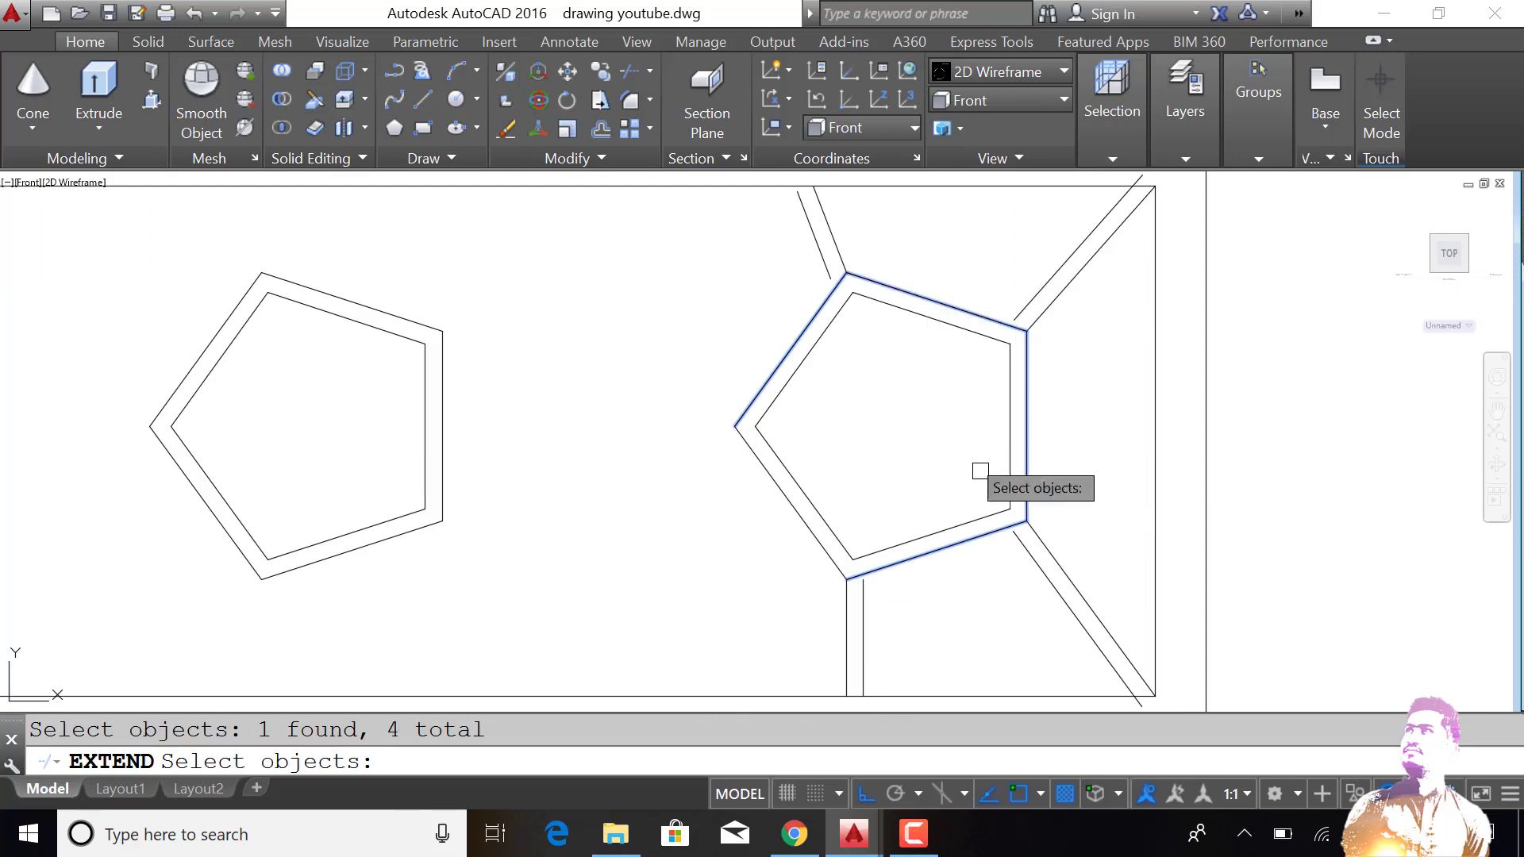
key(Return)
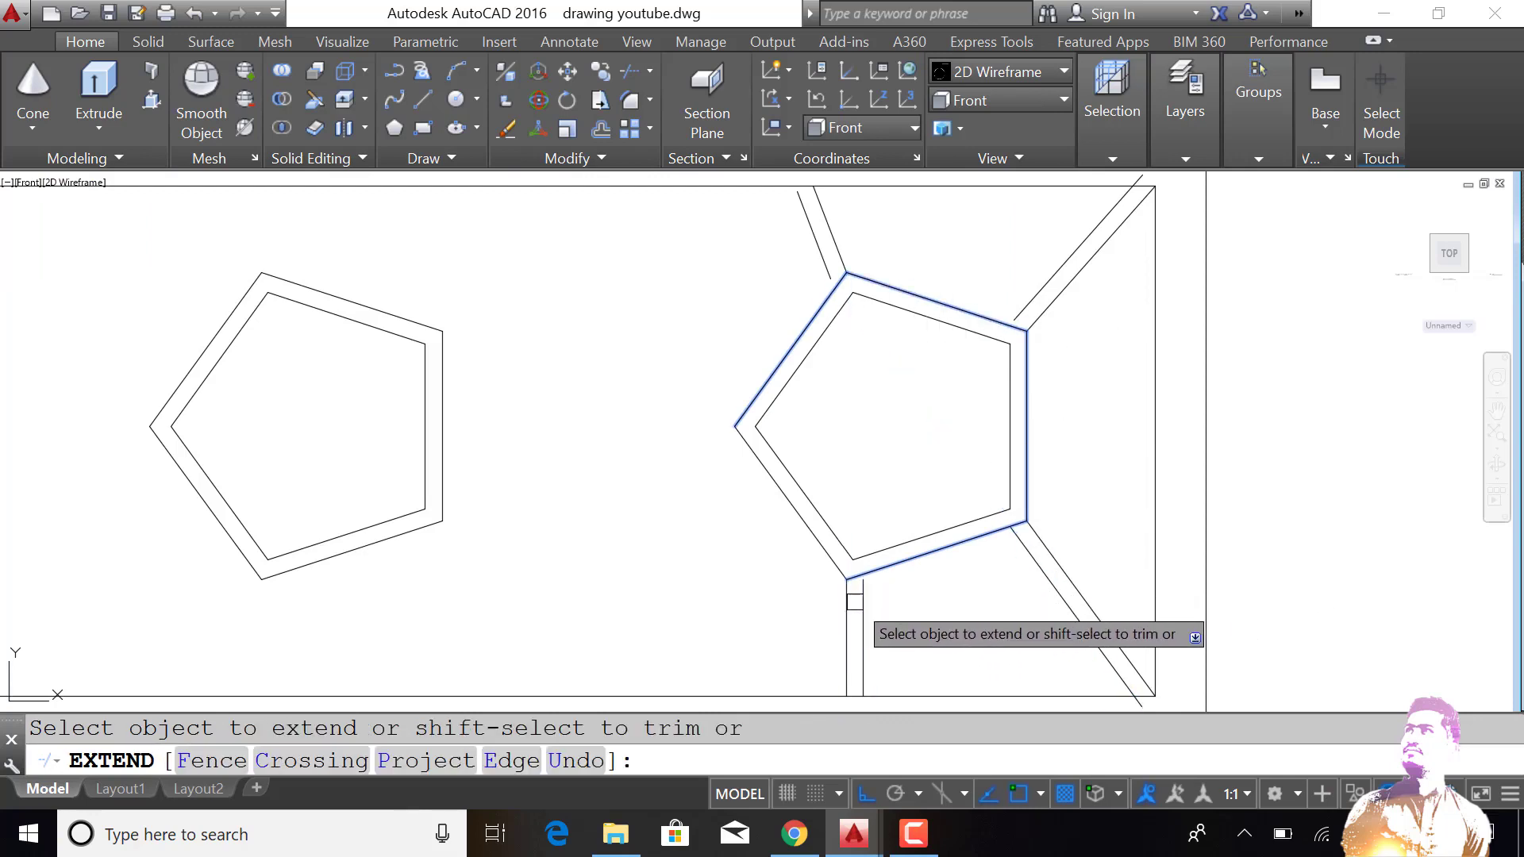
click(863, 597)
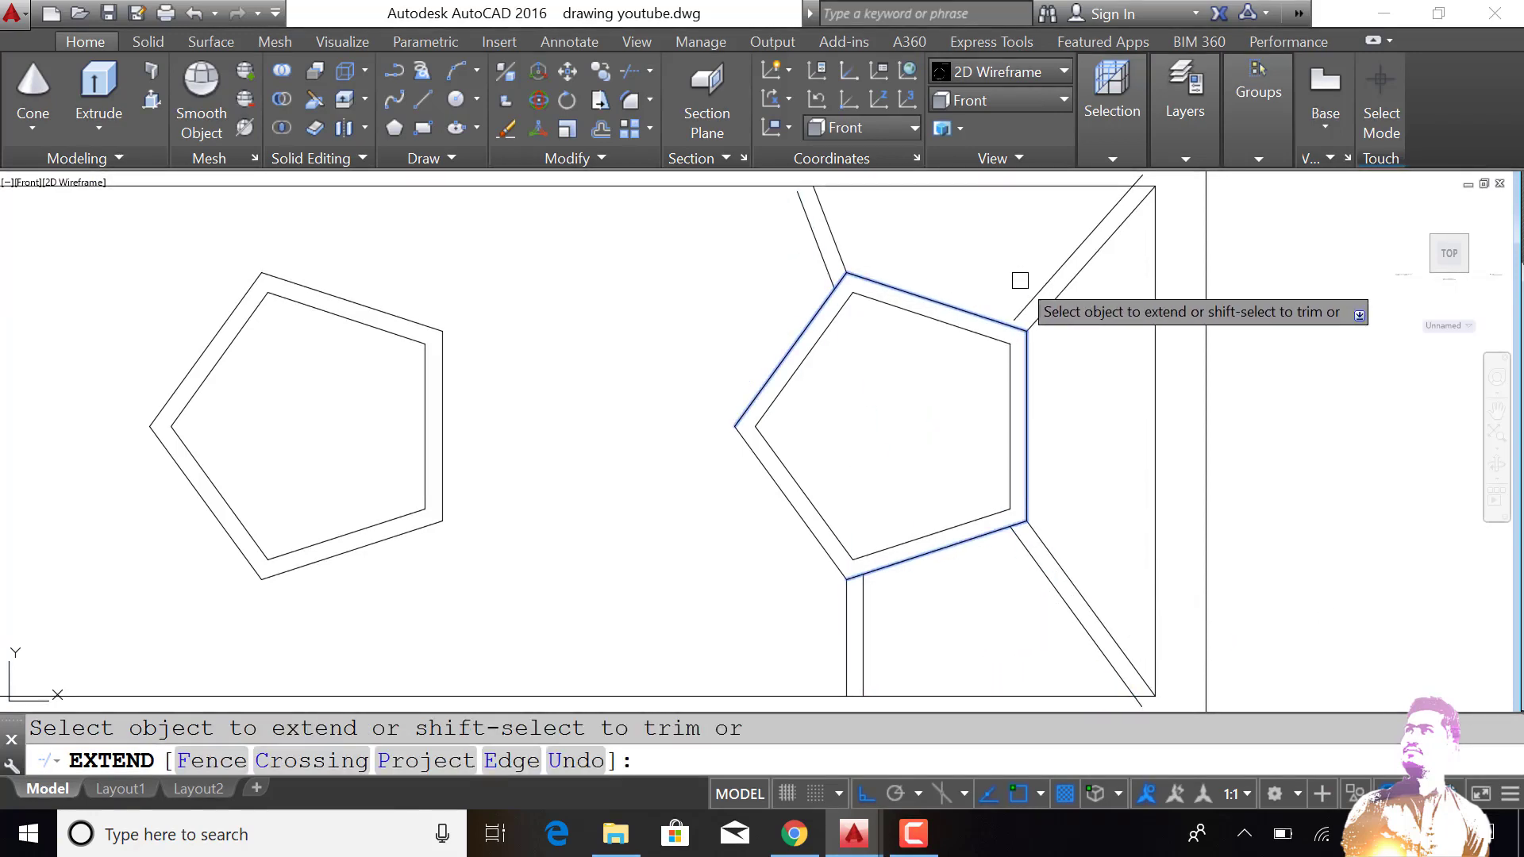
Step: Extend the struts to the panel border and check the junctions
key(Return)
key(Return)
click(810, 195)
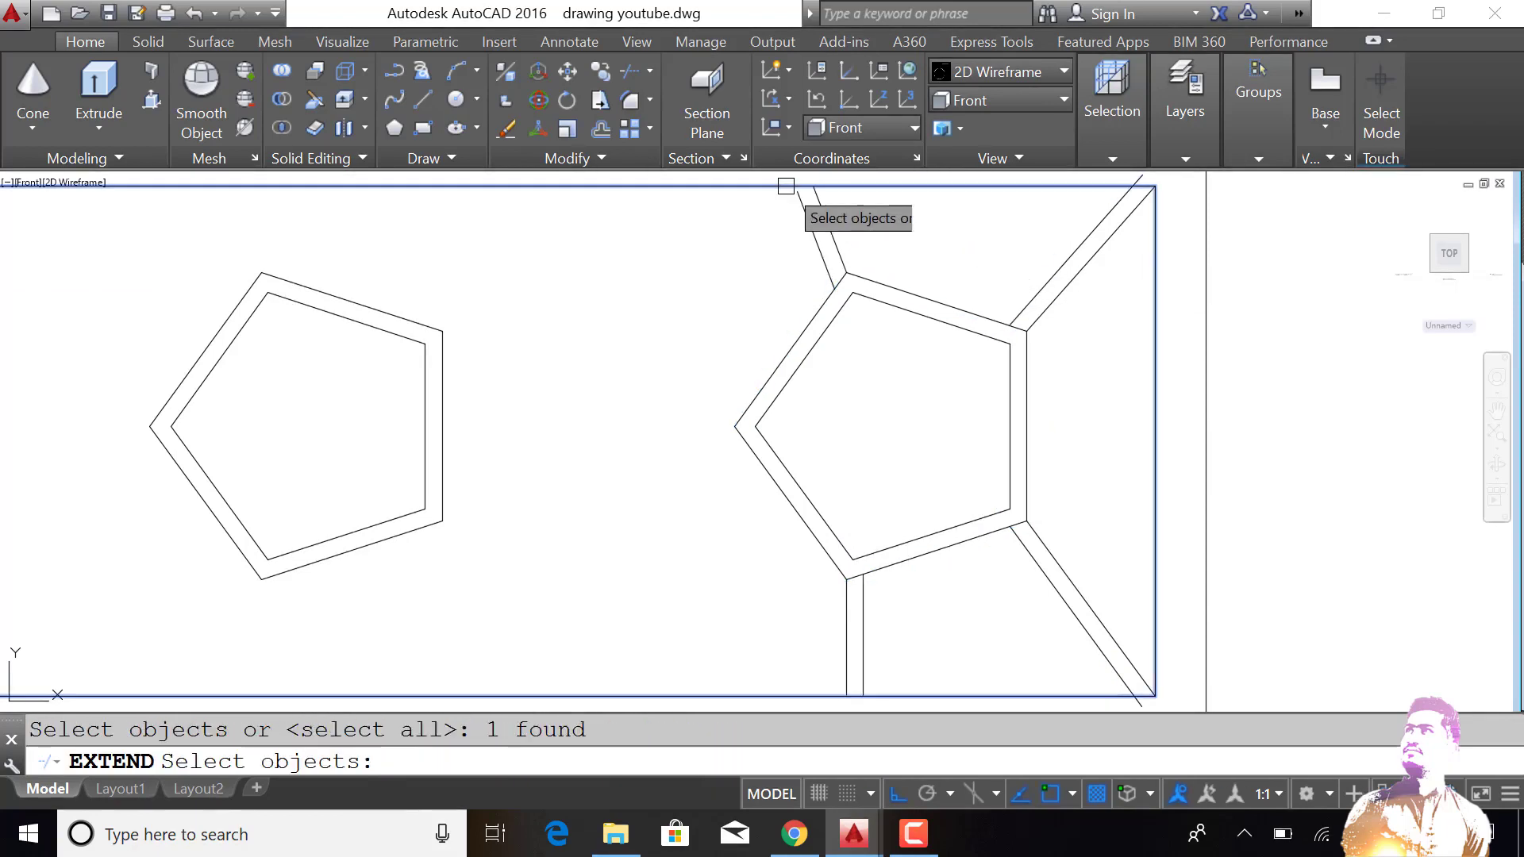
key(Return)
key(Return)
text(t)
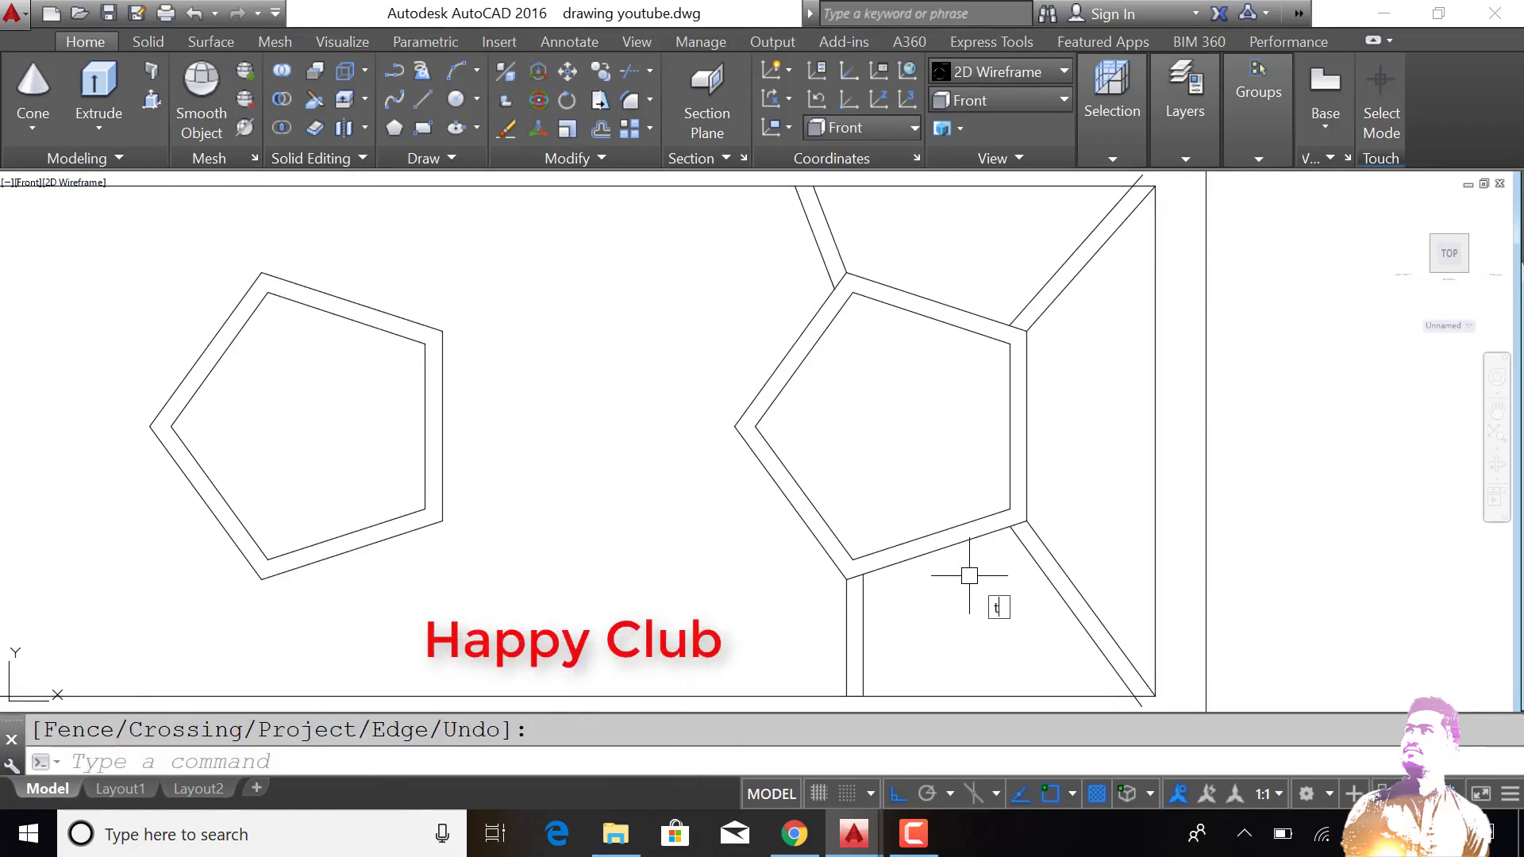
key(Return)
key(Return)
scroll(865, 572, up, 4)
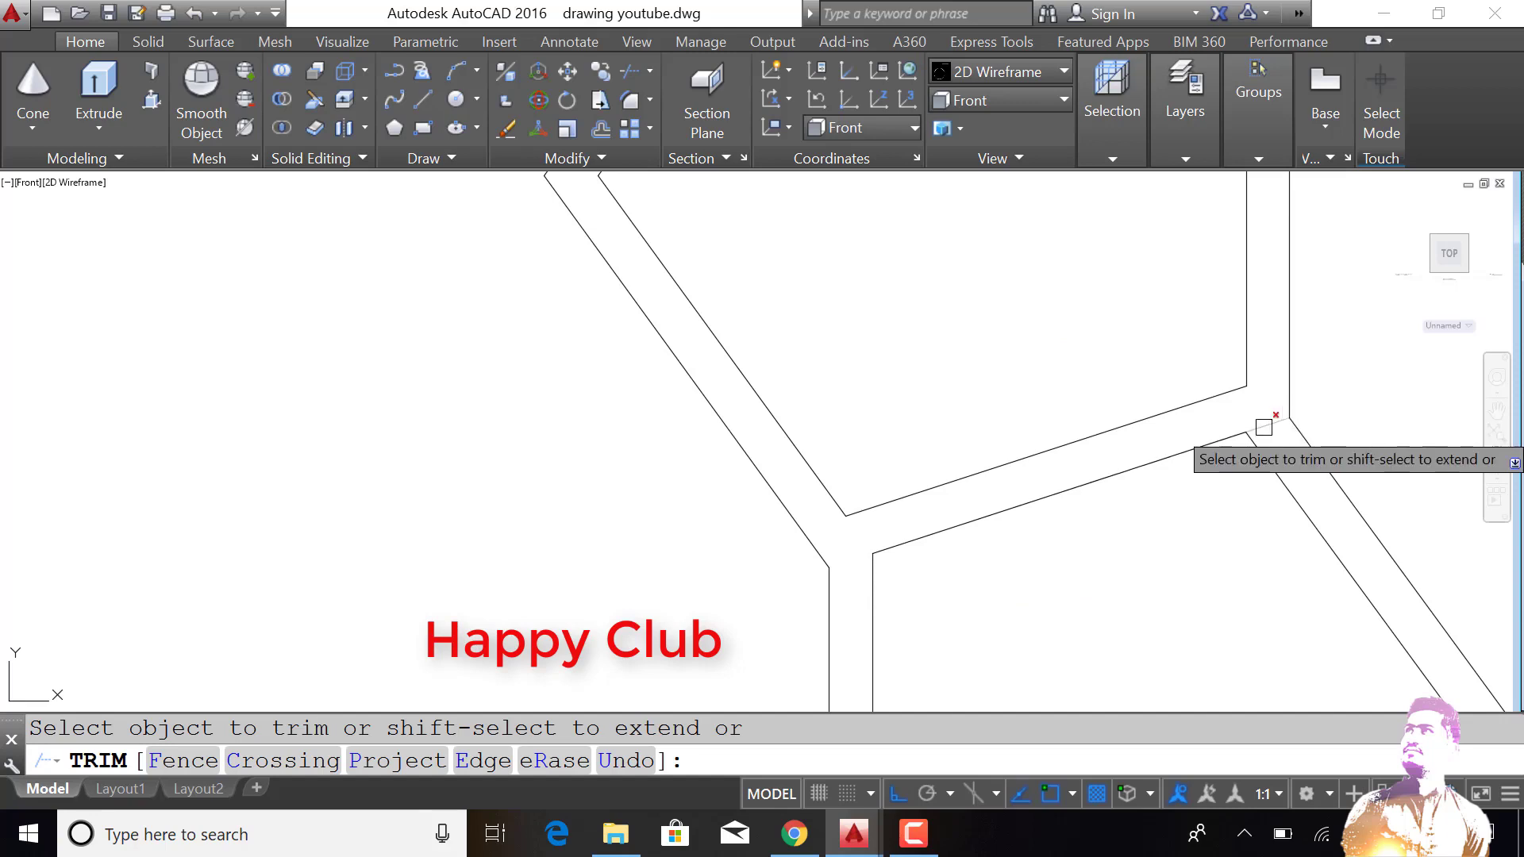
scroll(1254, 449, down, 5)
scroll(1261, 333, up, 4)
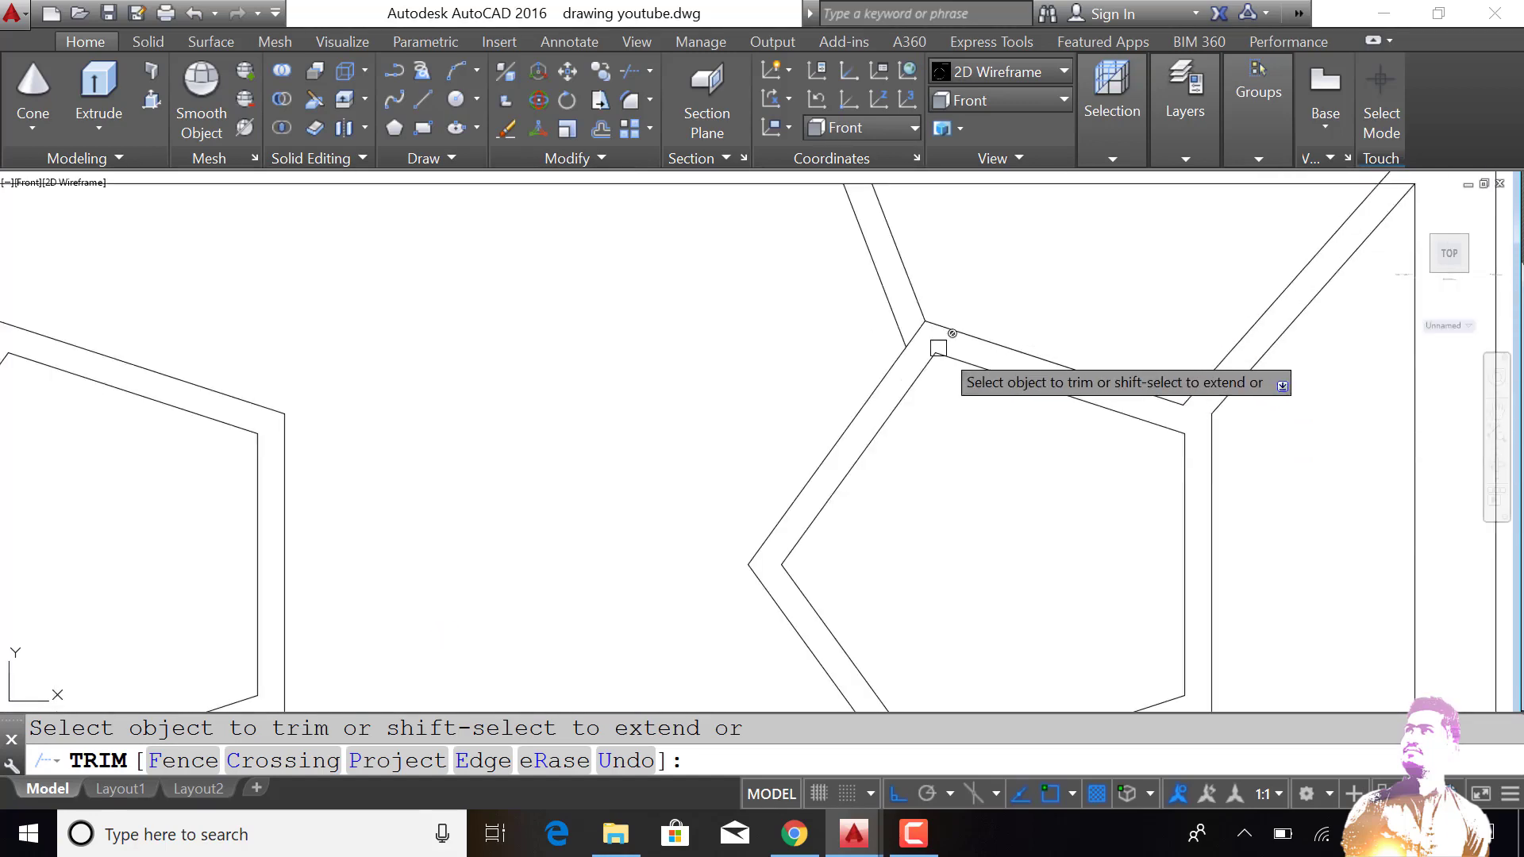
scroll(936, 354, down, 4)
scroll(1105, 287, up, 5)
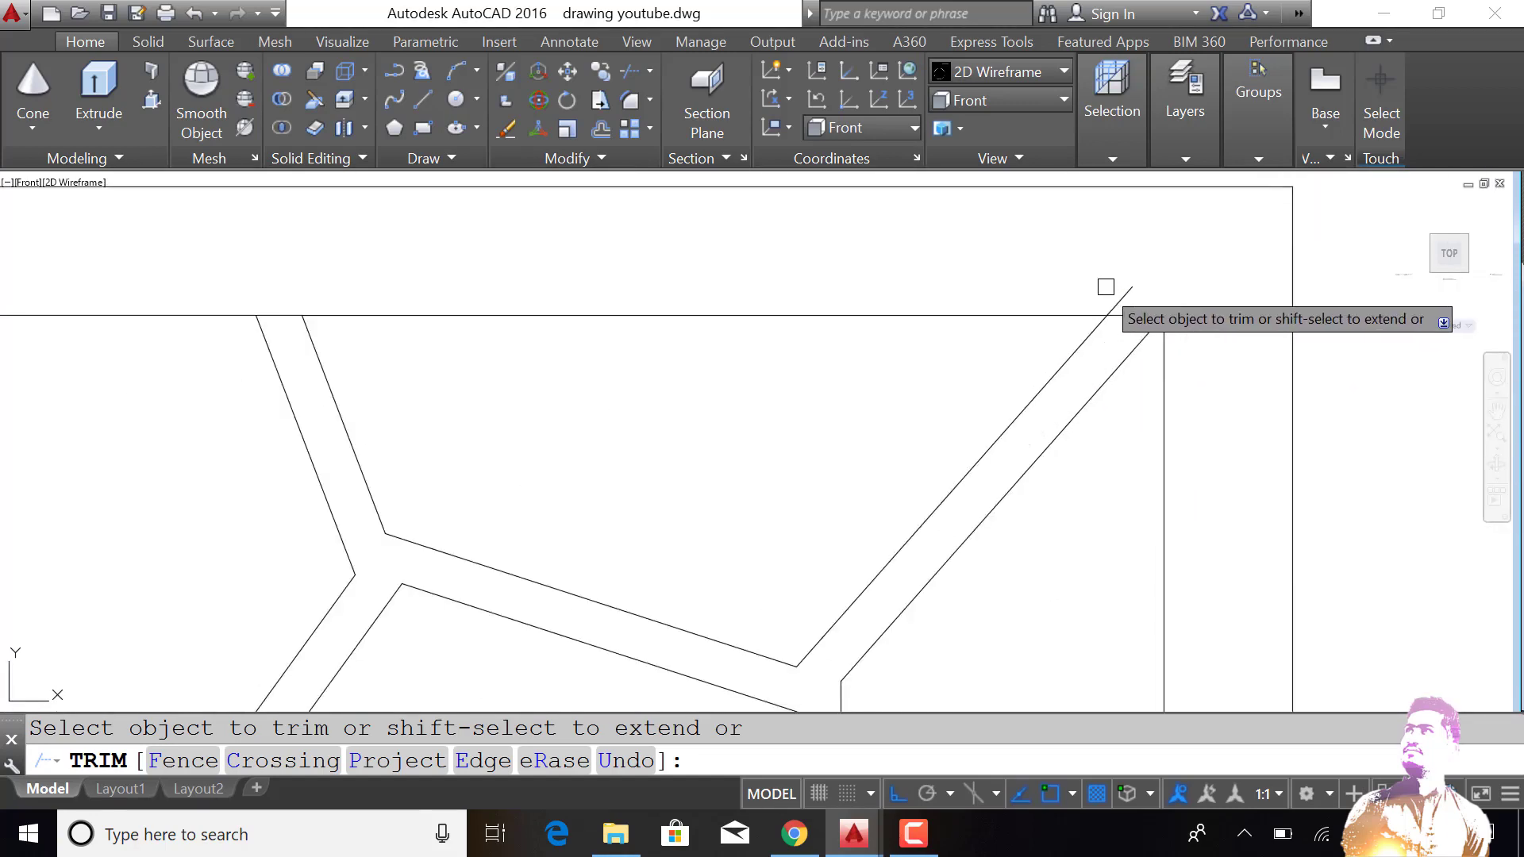
scroll(1122, 289, down, 5)
Step: Delete the plain copy of the pentagon on the panel's left side
key(Escape)
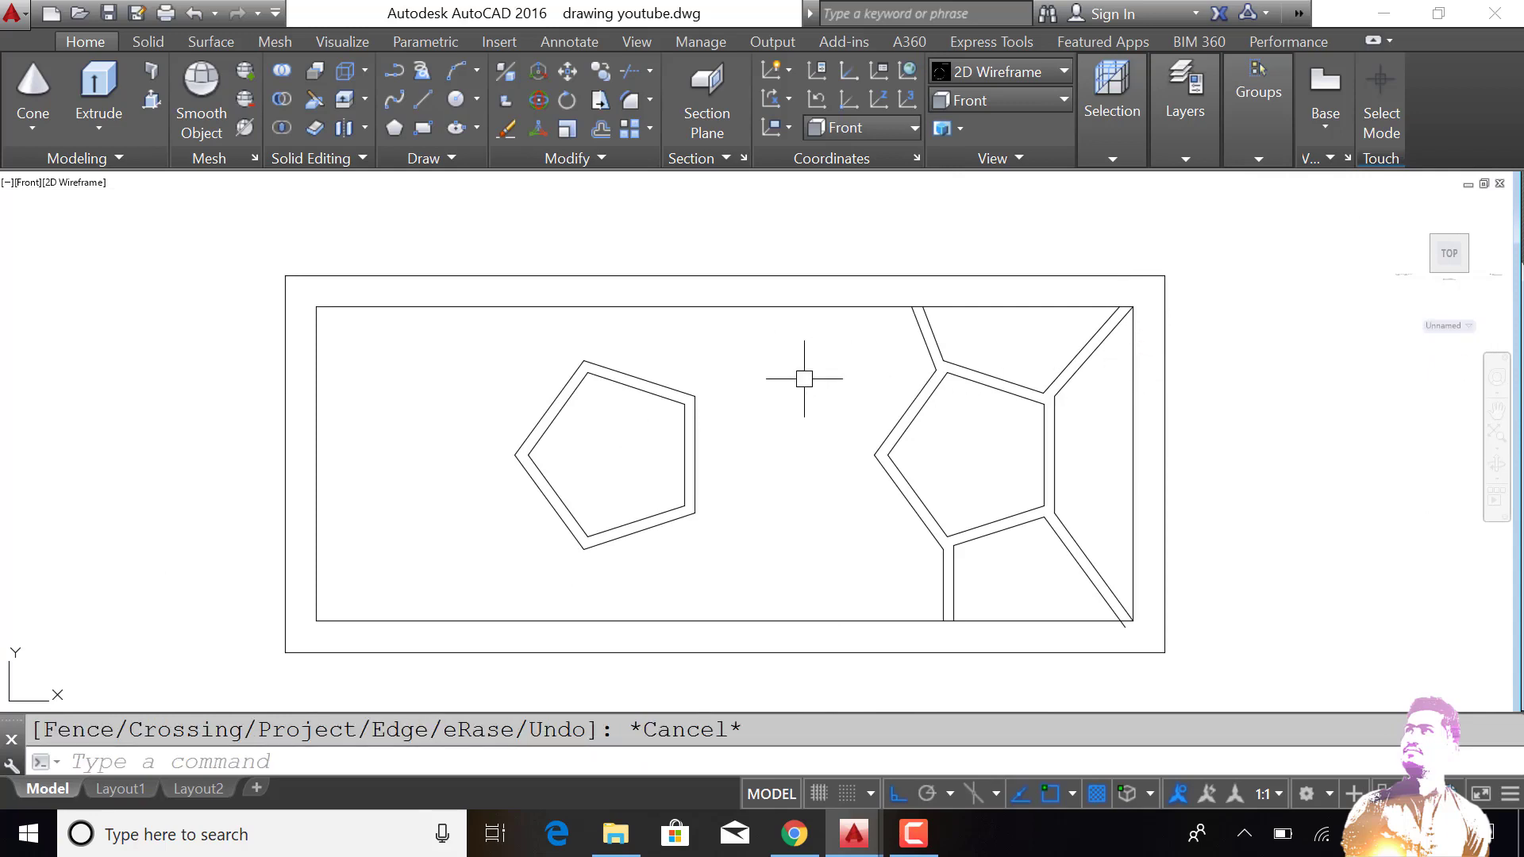
drag(802, 374, 506, 530)
key(Delete)
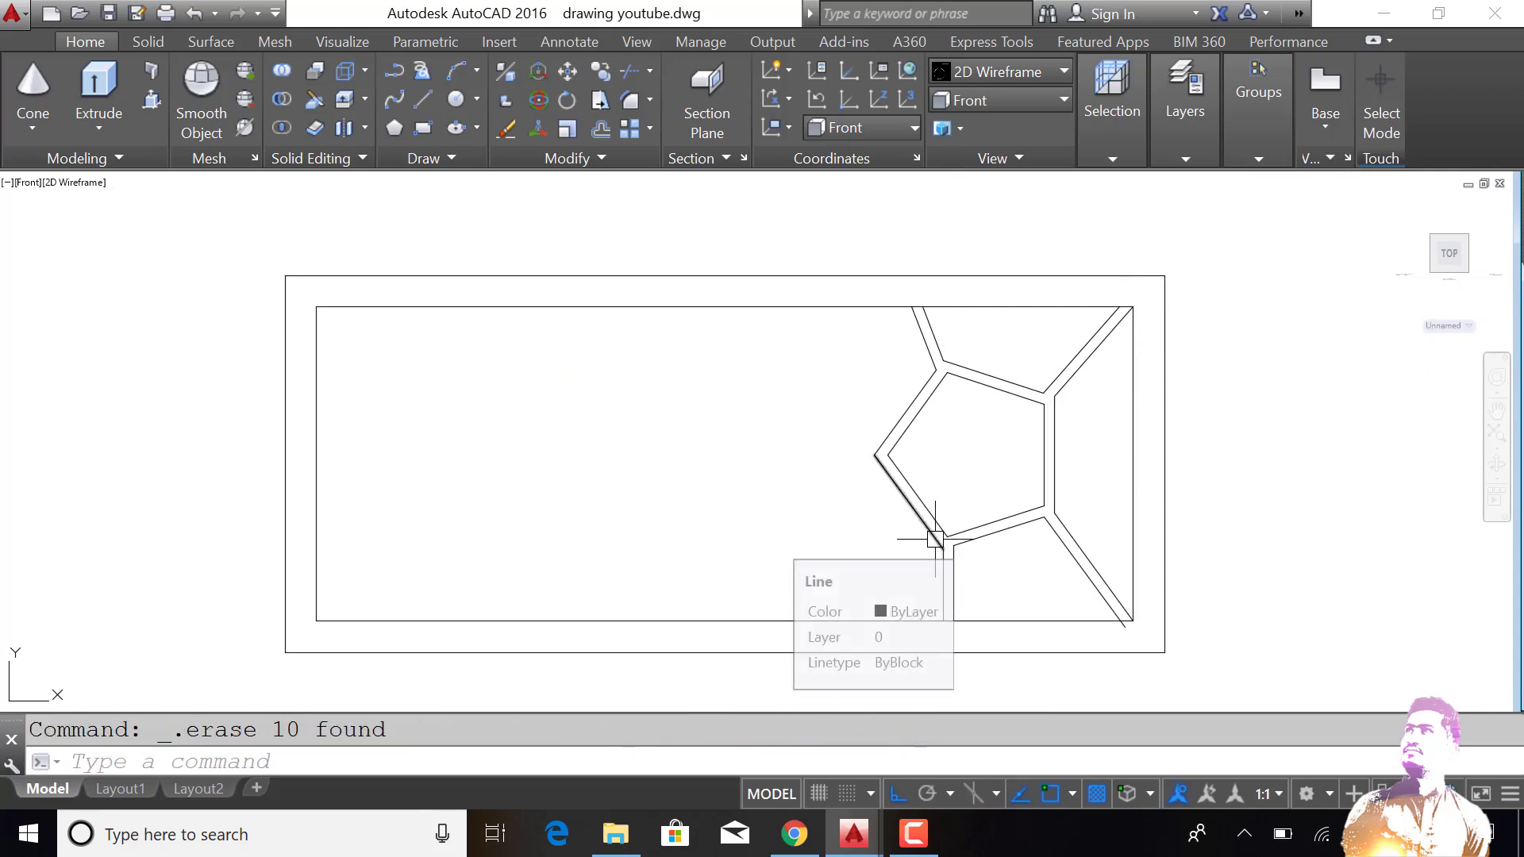
Step: Mirror the right pentagon and its struts onto the panel's left side, keeping the originals
text(mi)
click(1115, 406)
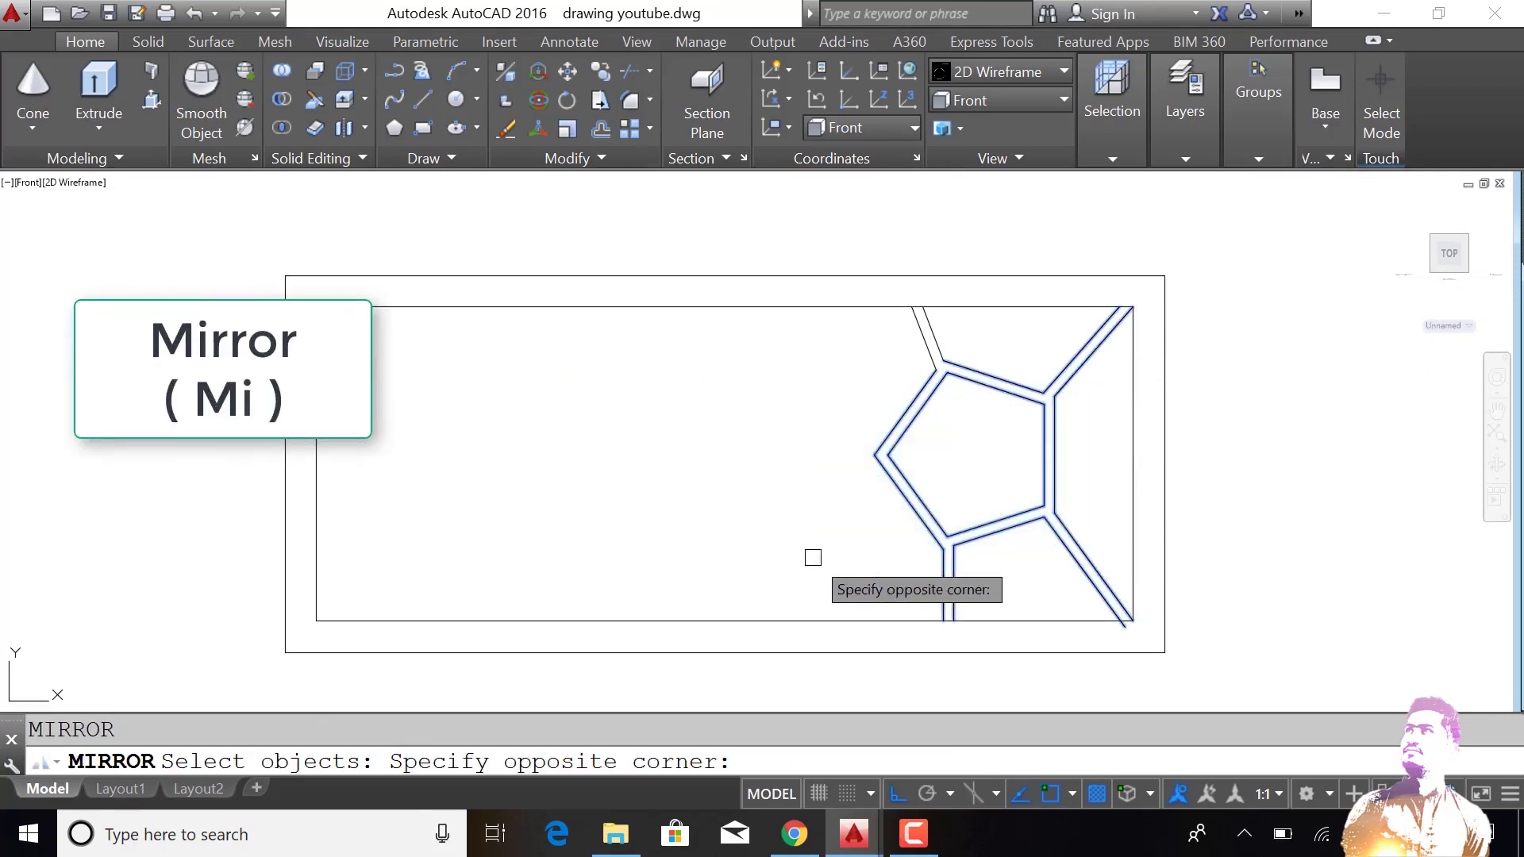
click(810, 555)
click(985, 353)
click(908, 418)
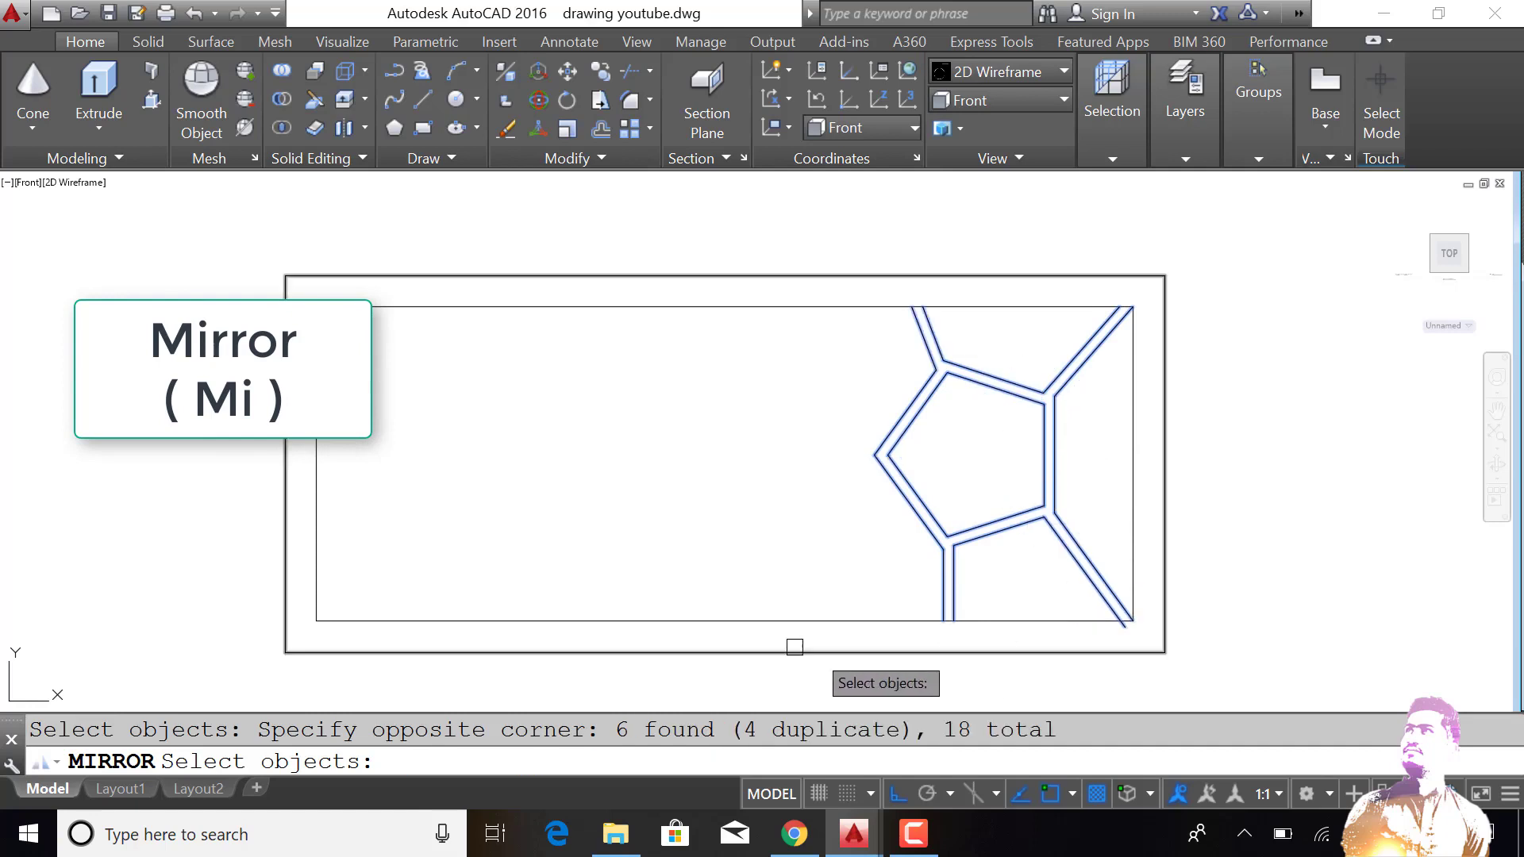
key(Return)
click(725, 620)
click(719, 487)
key(Return)
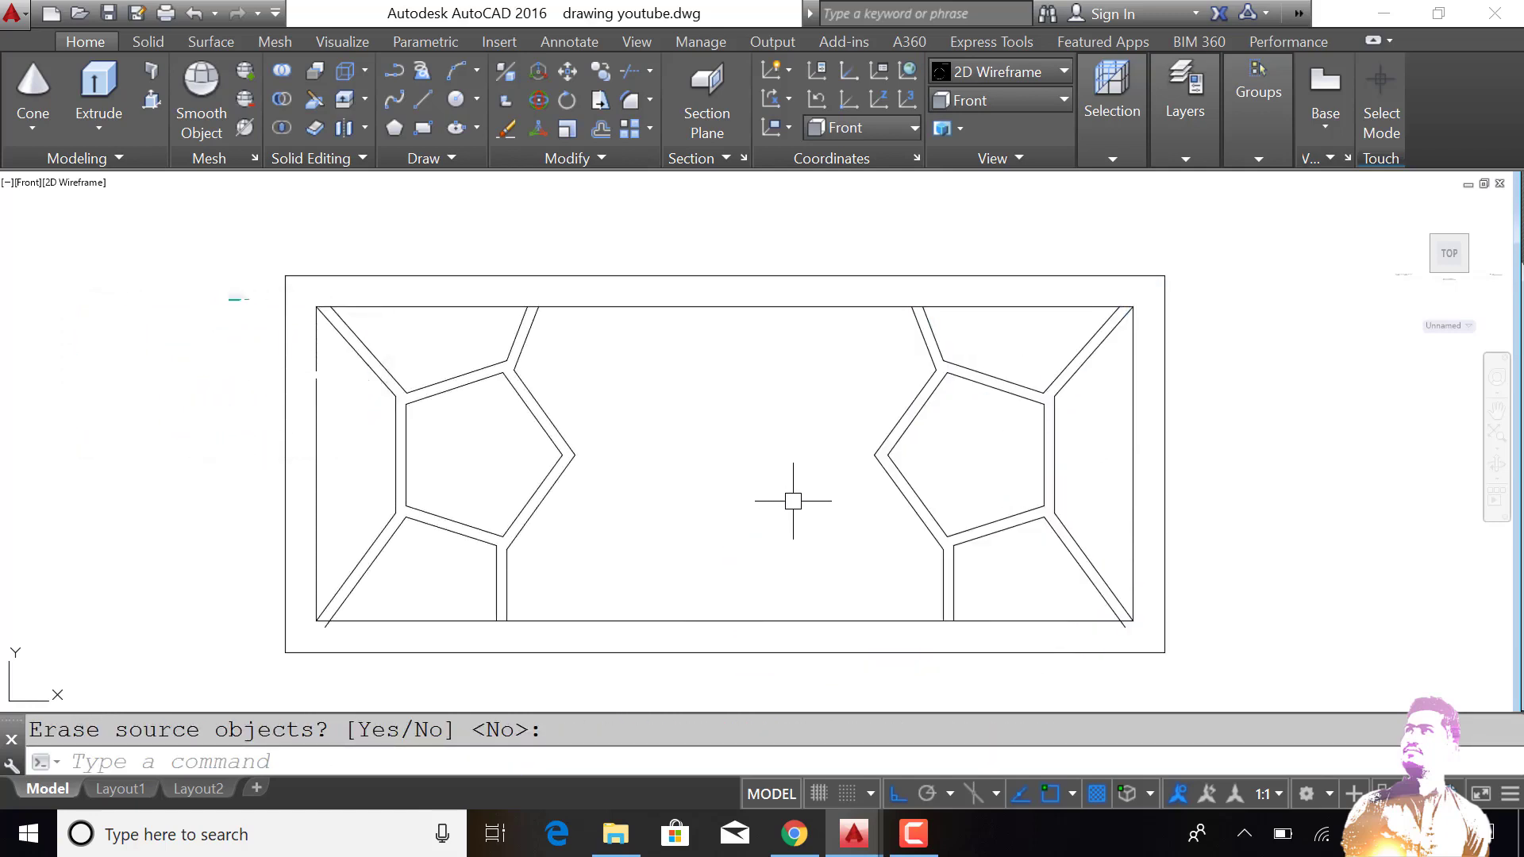
key(Return)
Step: Trim the remaining overlapping strut lines around the mirrored pentagon
text(tr)
key(Return)
key(Return)
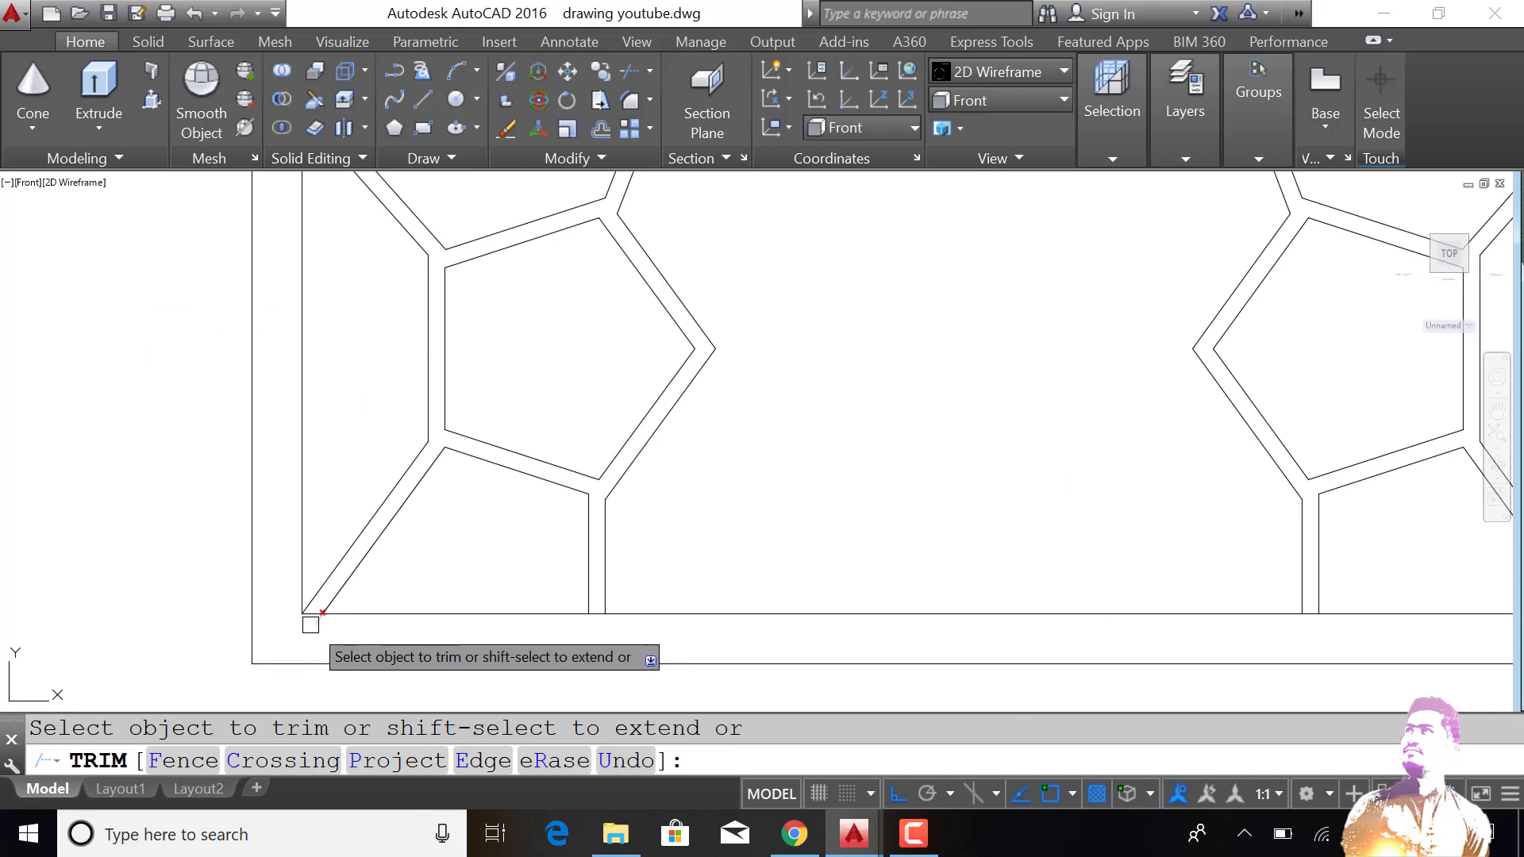
scroll(1123, 643, up, 4)
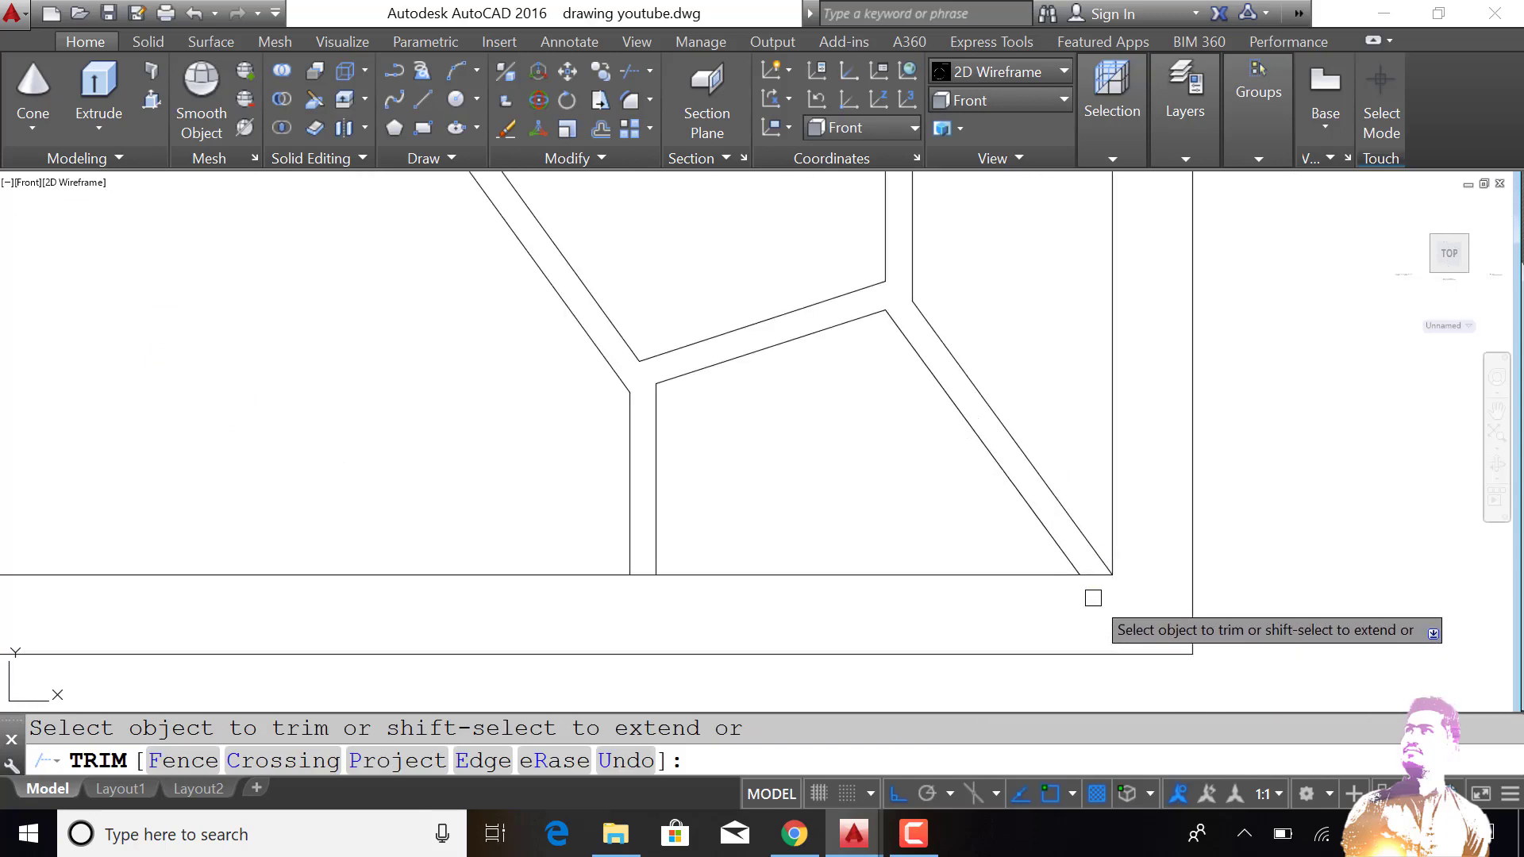
scroll(1093, 598, down, 4)
scroll(1088, 603, down, 3)
key(Escape)
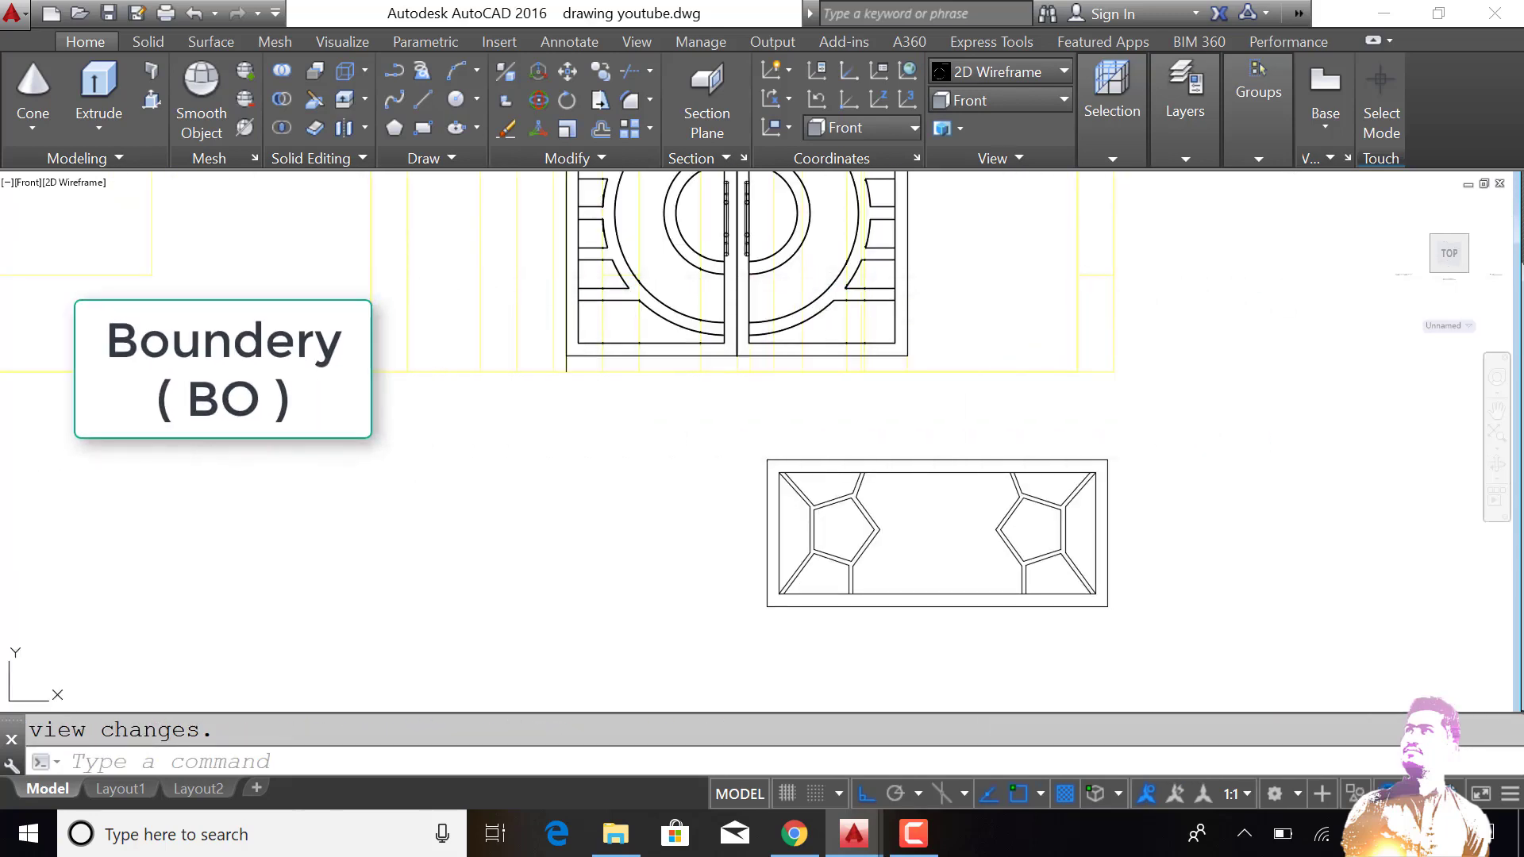
Step: Start BOUNDARY with a new object set windowed around the panel's lines
text(bo)
key(Return)
click(792, 493)
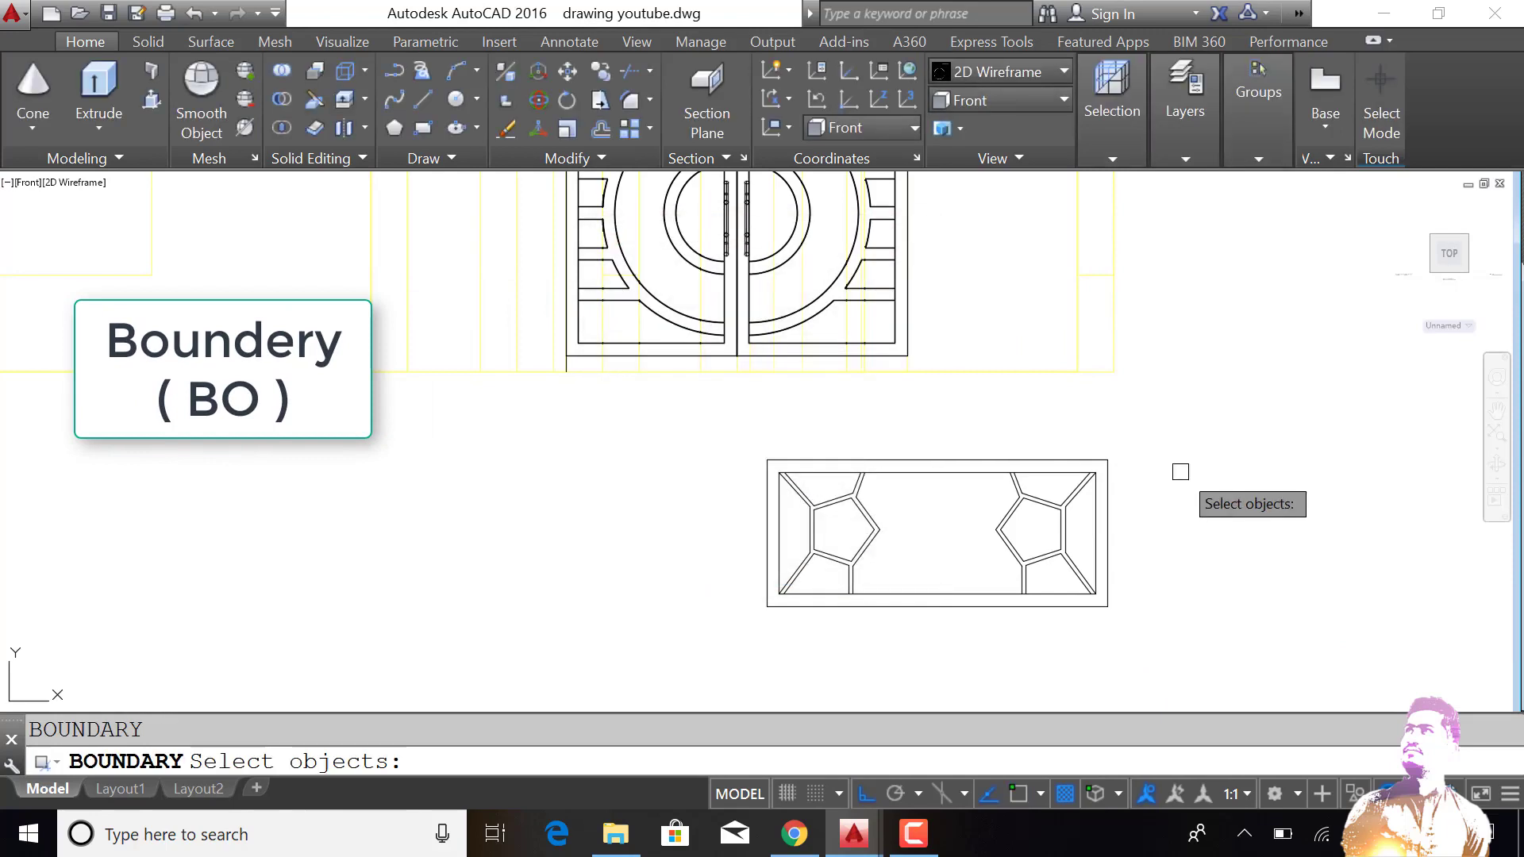
click(1173, 443)
click(597, 627)
key(Return)
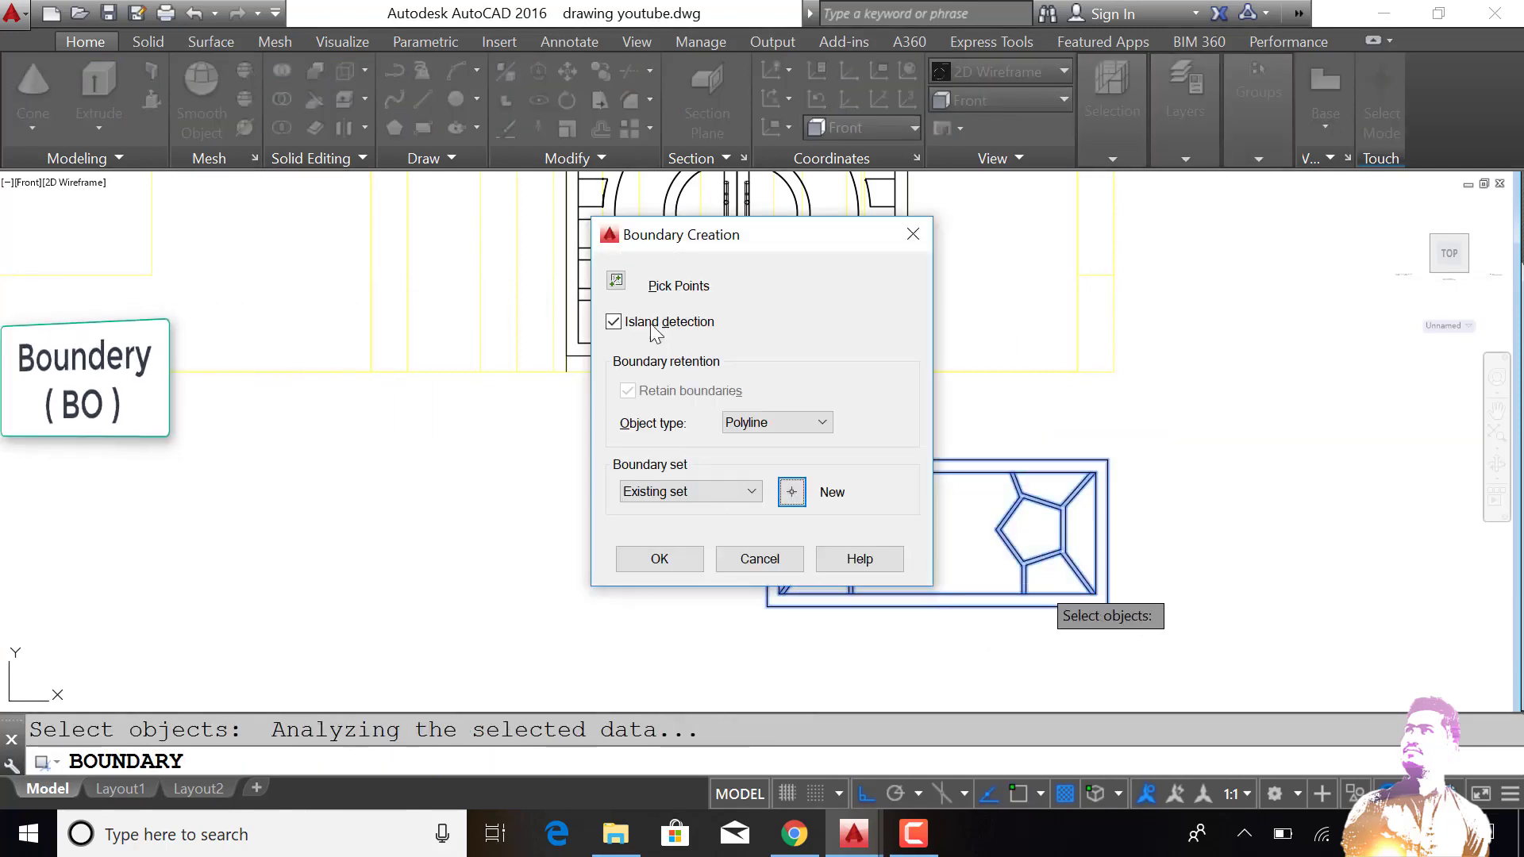
Step: Pick points in the central area and other enclosed regions to create their outlines
click(622, 284)
scroll(809, 619, up, 2)
click(808, 619)
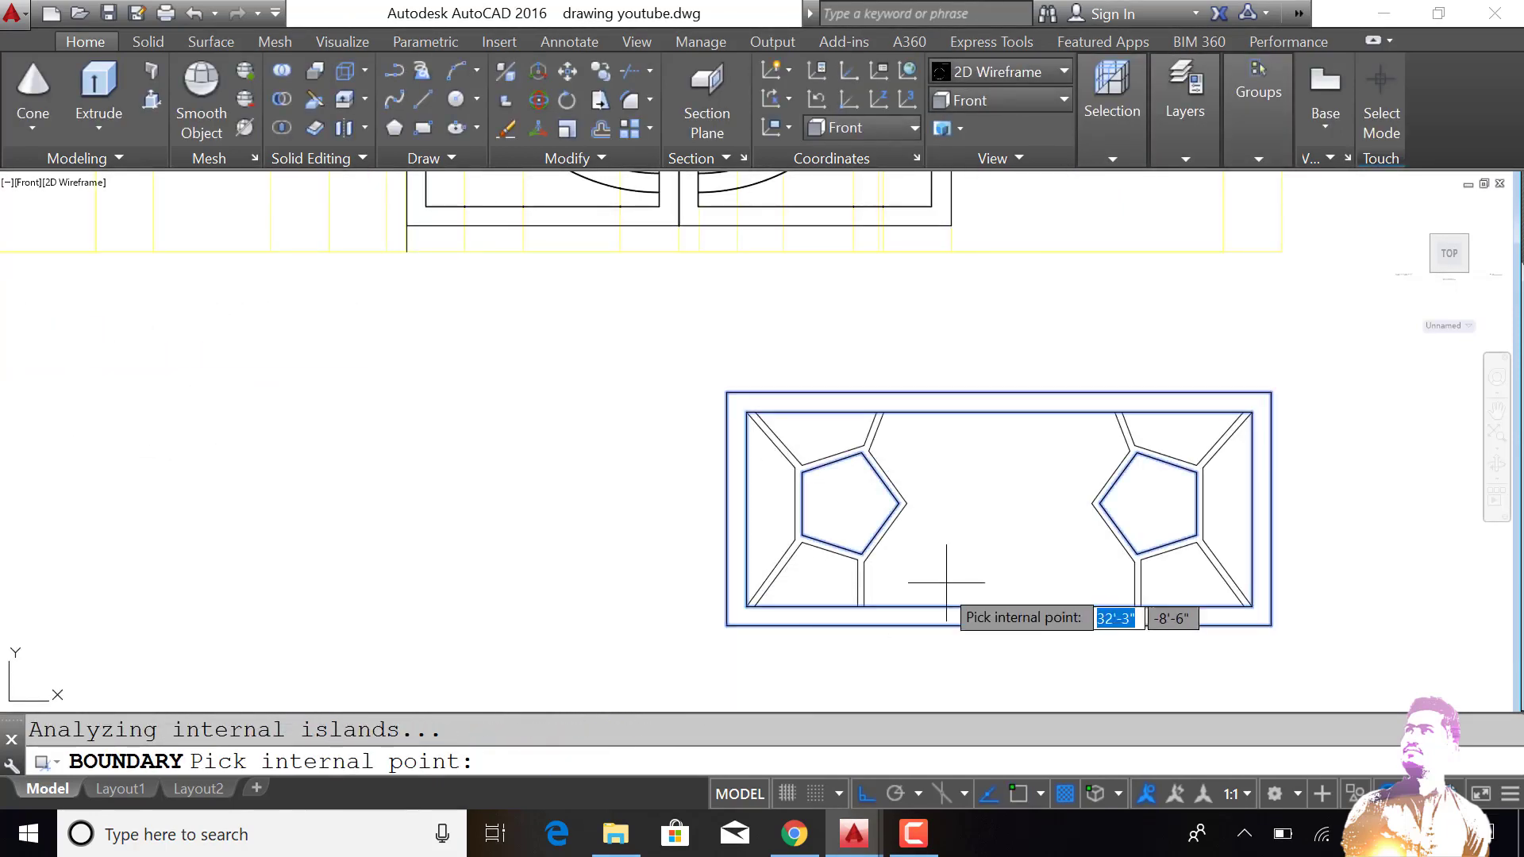
click(918, 585)
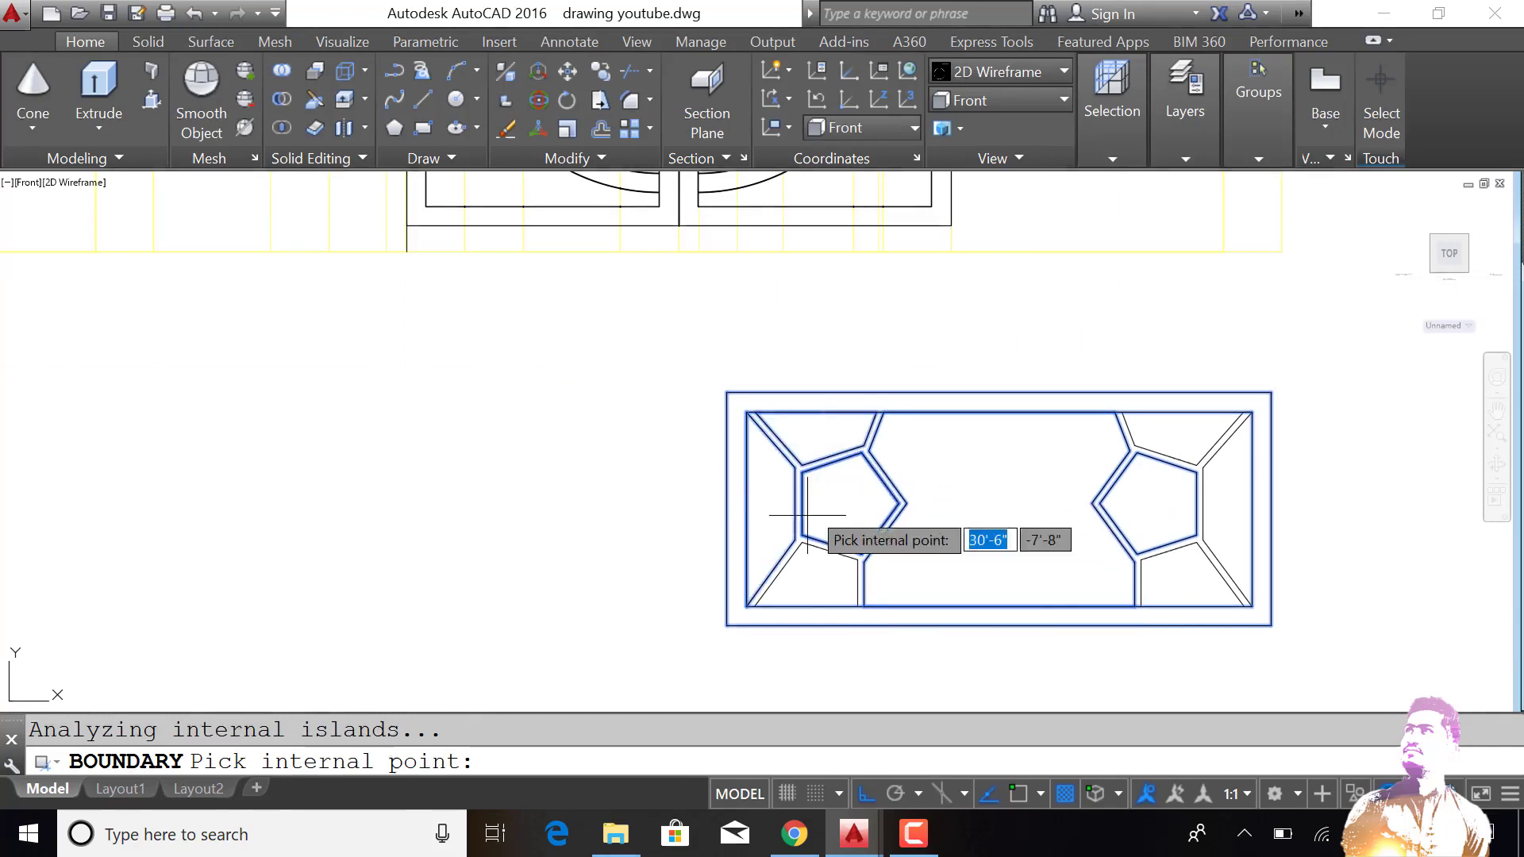
scroll(809, 569, up, 4)
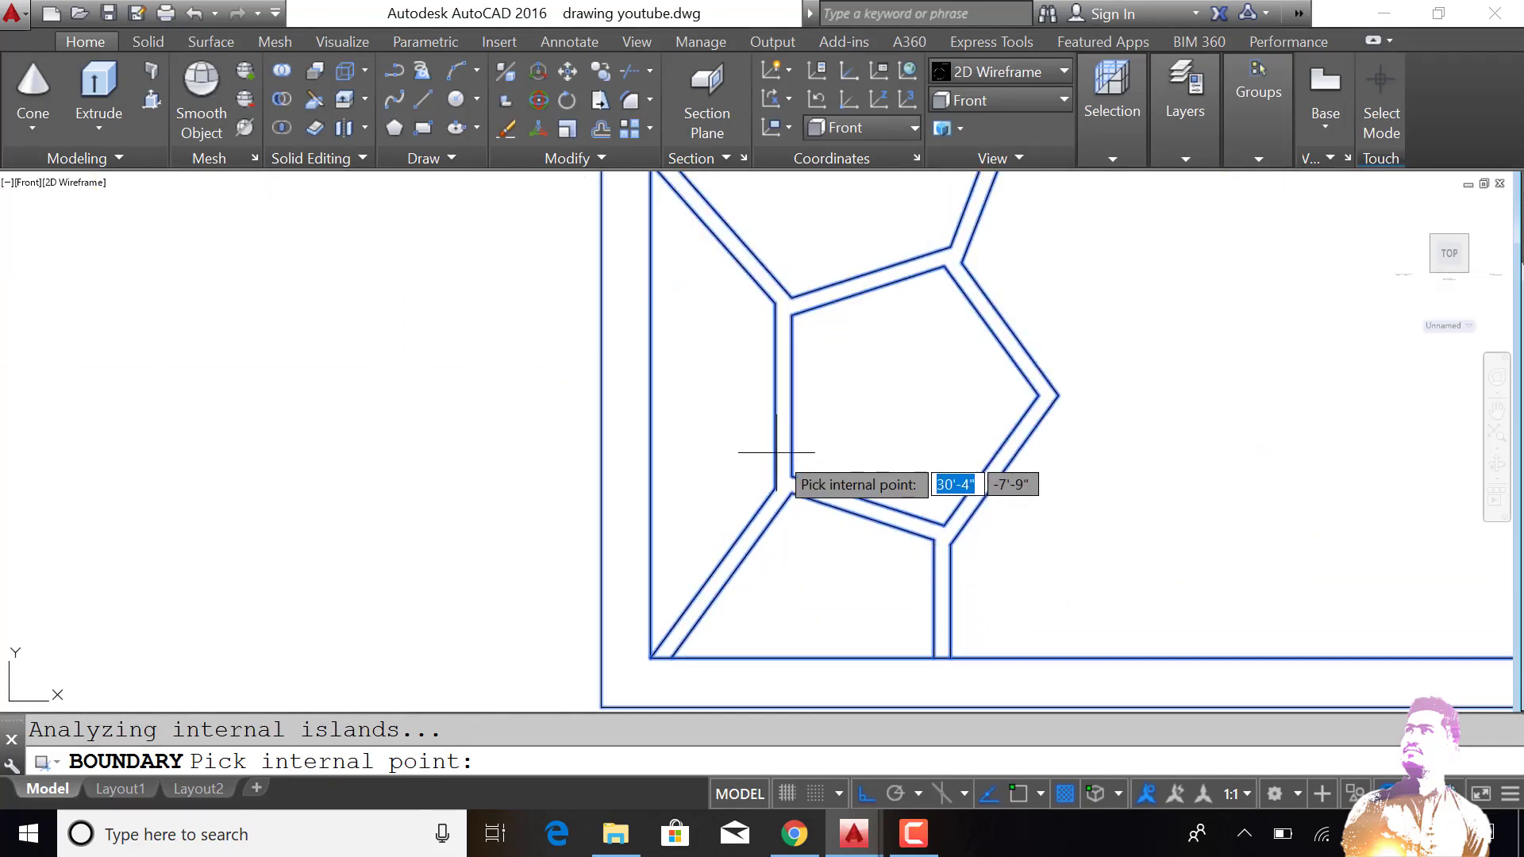
scroll(909, 540, down, 4)
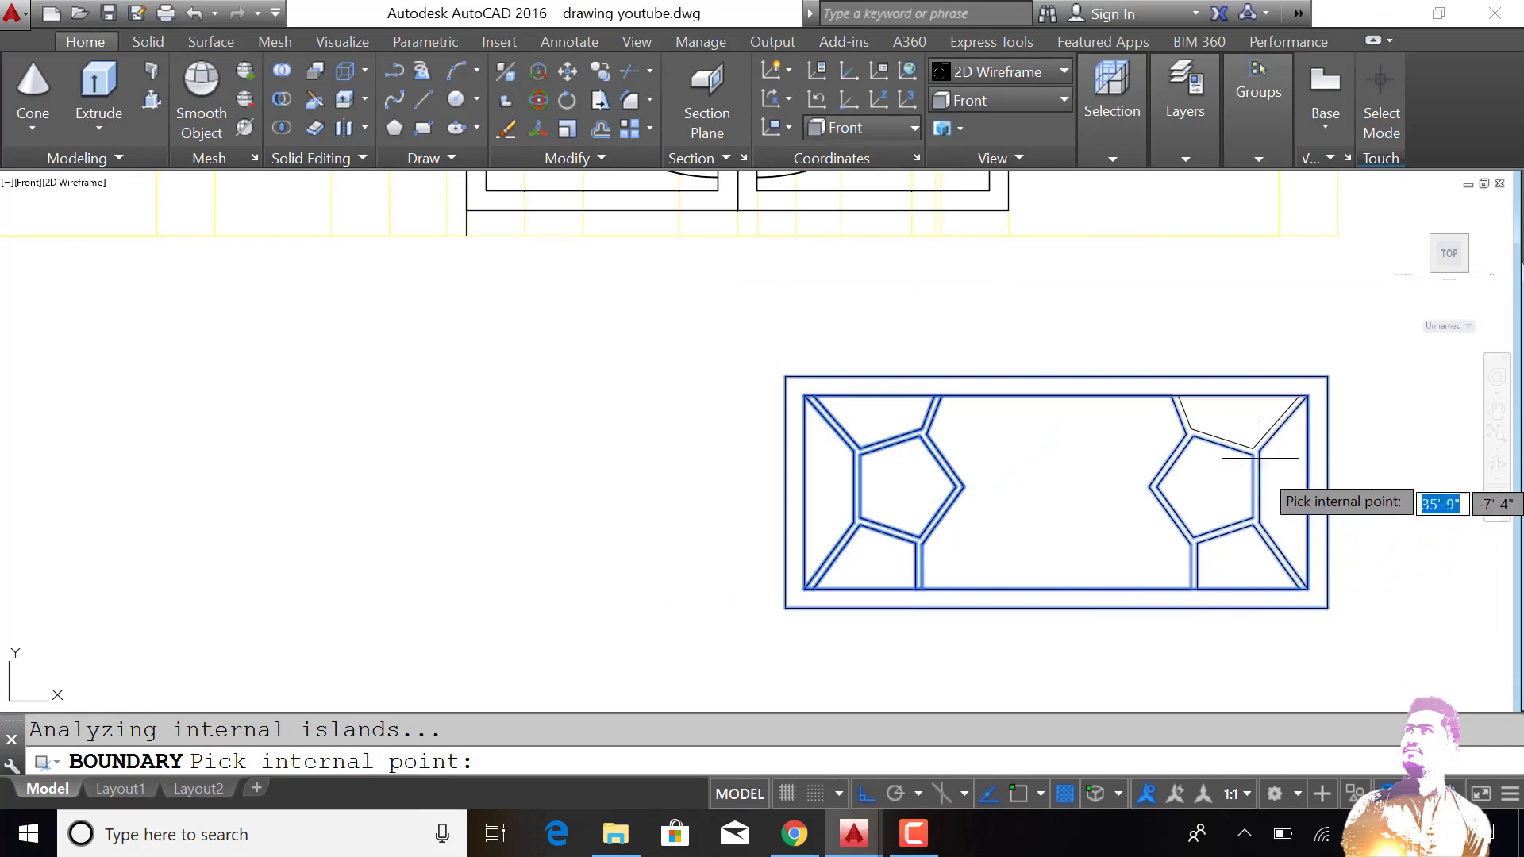
scroll(1238, 444, up, 2)
key(Escape)
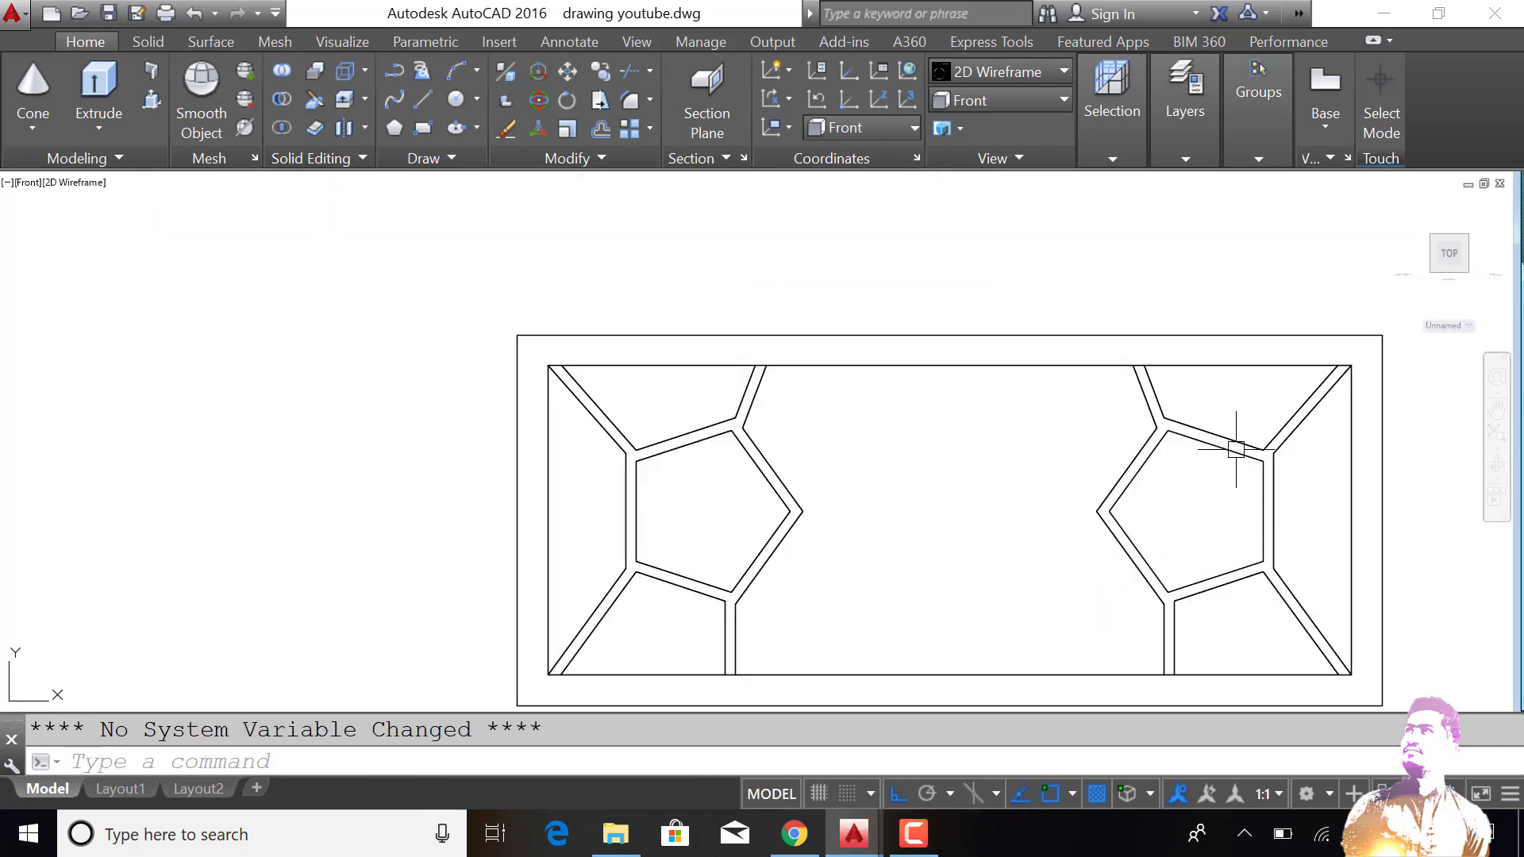
scroll(1230, 525, down, 2)
Step: Orbit into a 3D view showing the flat pentagon panel beside the wireframe house
click(1496, 465)
drag(1327, 538, 1262, 551)
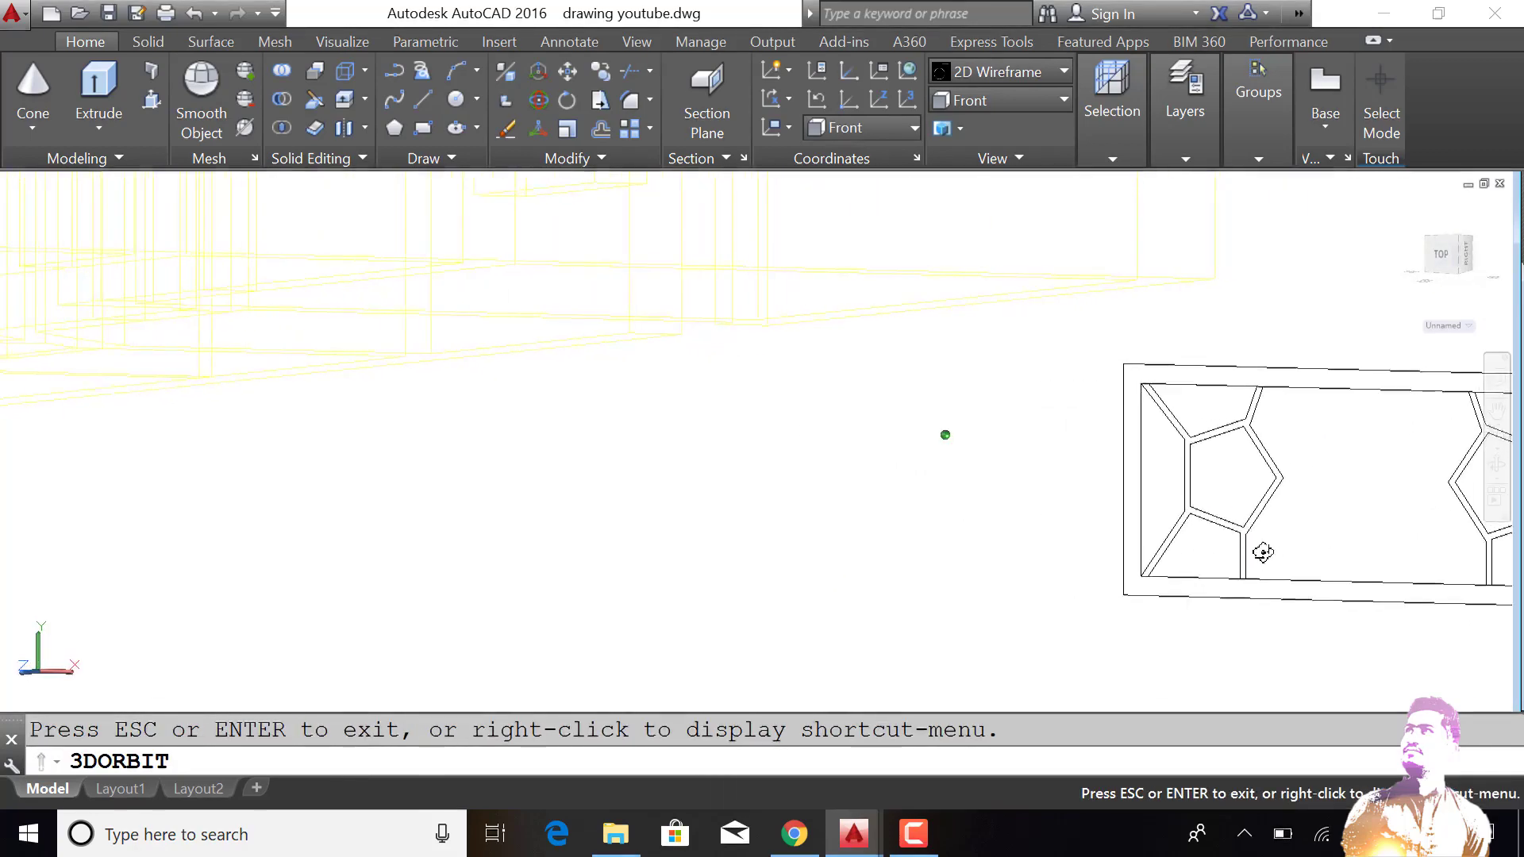
drag(1170, 521, 1307, 558)
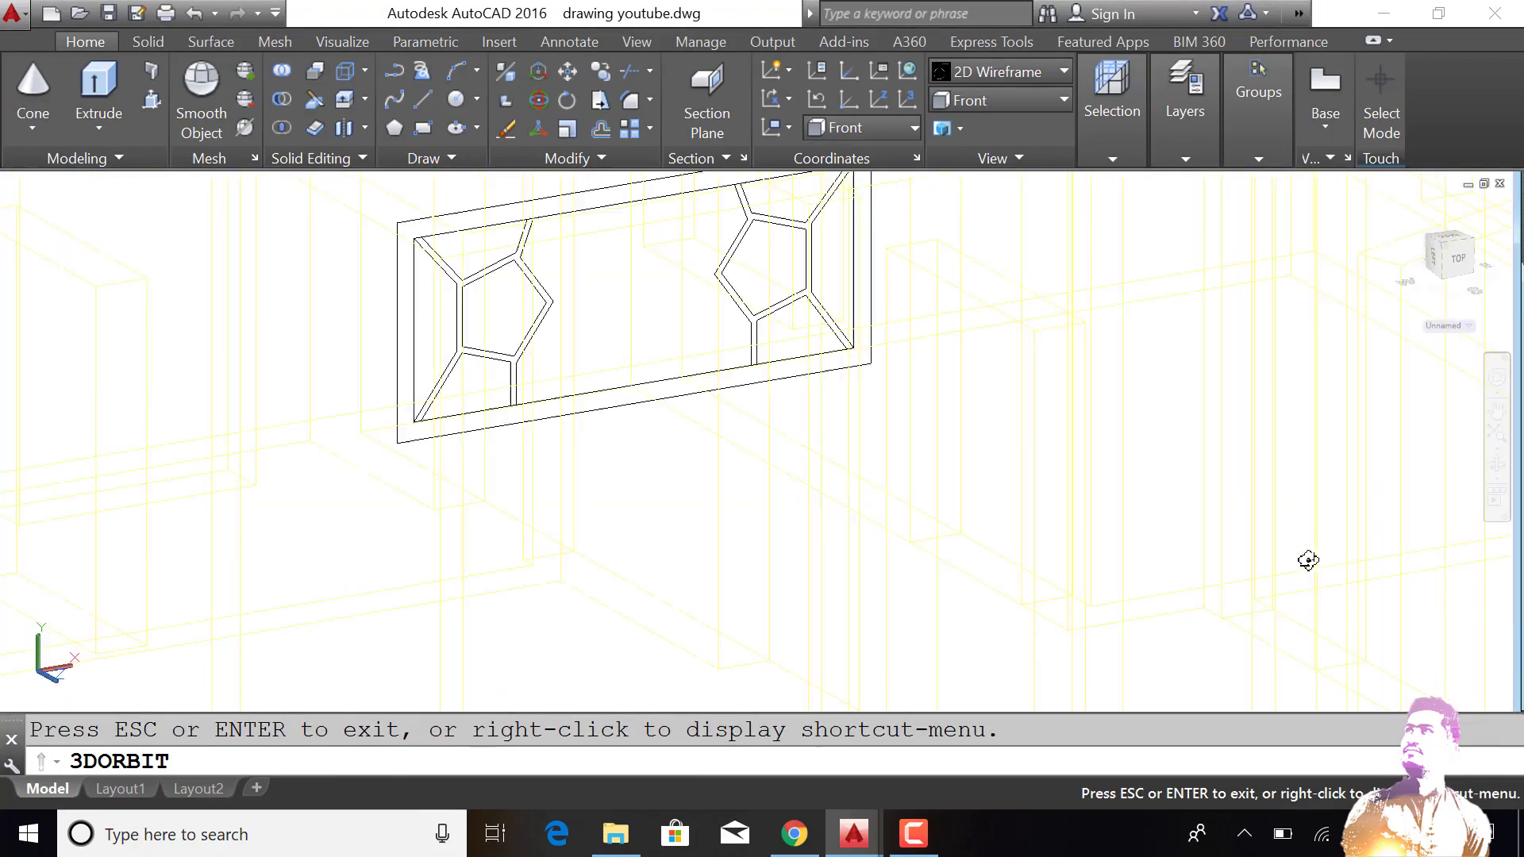
scroll(1333, 643, down, 2)
scroll(1331, 645, down, 2)
mouse_move(1330, 645)
mouse_down()
mouse_move(1099, 596)
mouse_move(1463, 629)
mouse_up()
scroll(1463, 630, up, 2)
scroll(1478, 614, up, 3)
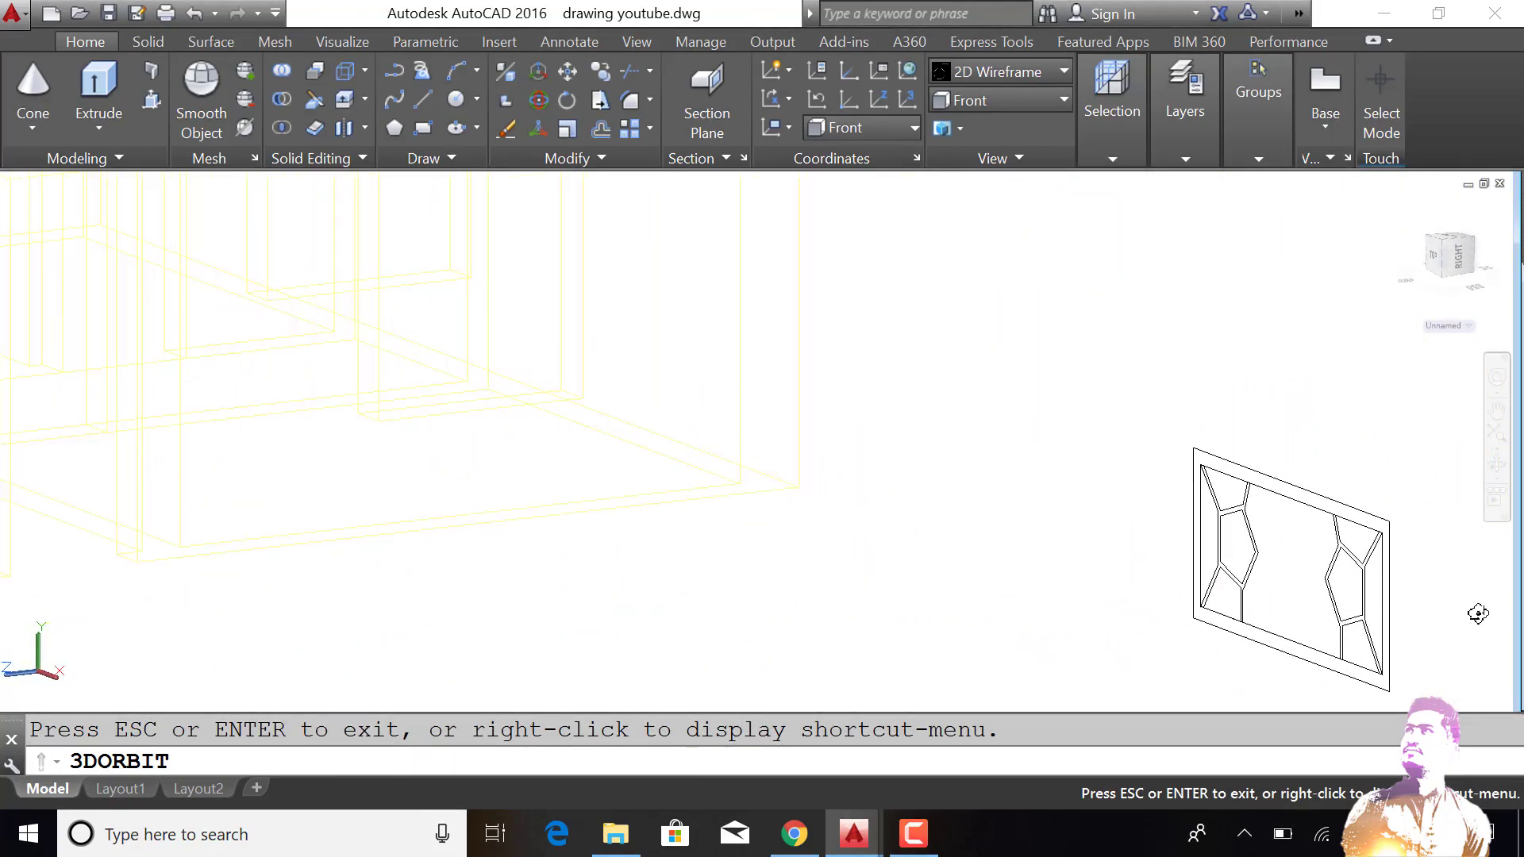
key(Escape)
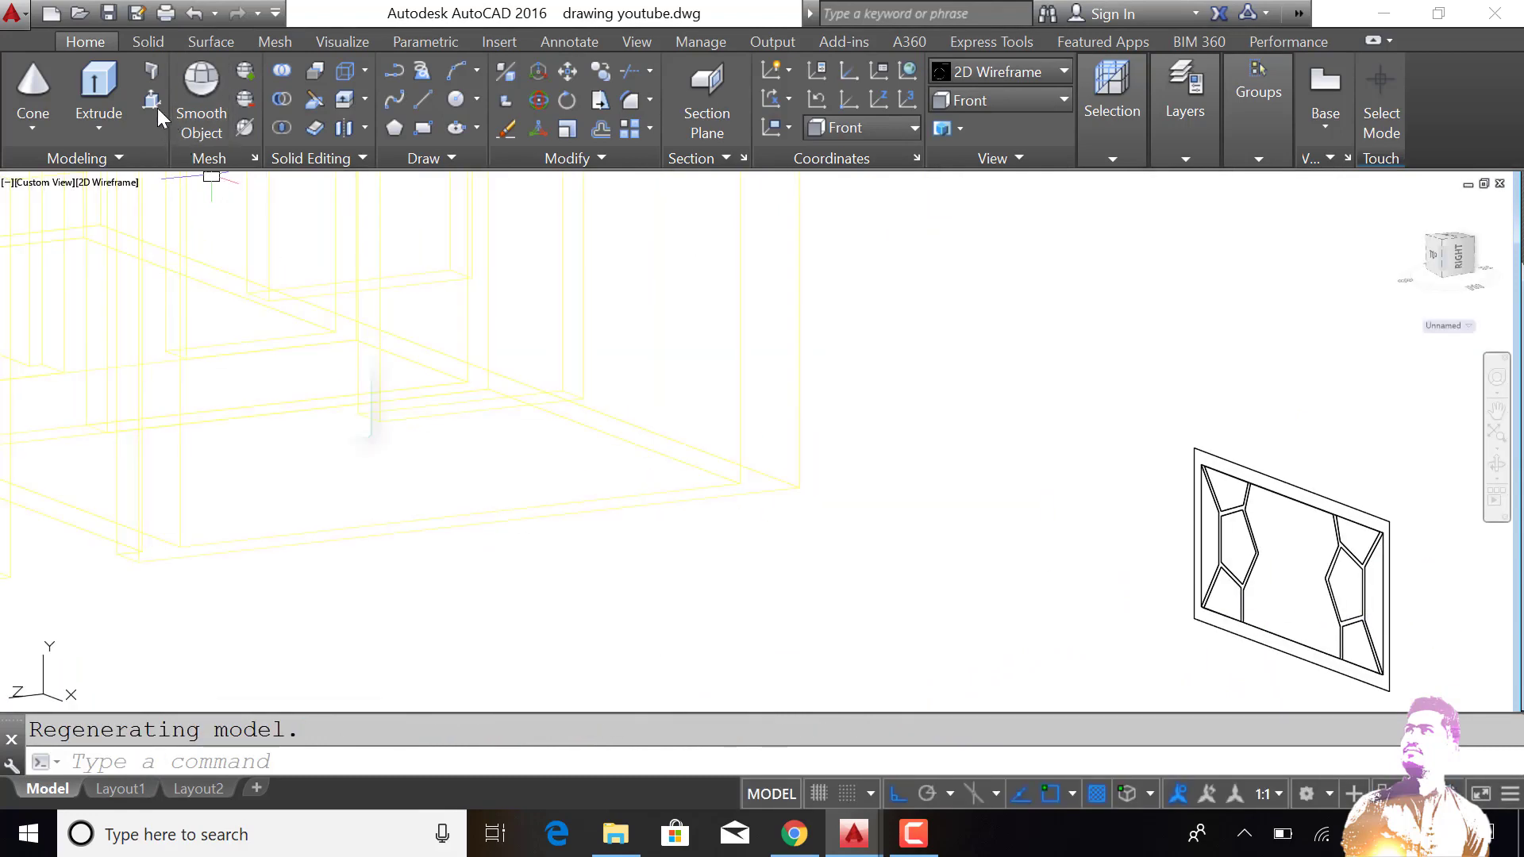
Step: Press-pull the panel's outer frame band to a thickness of 3
click(151, 100)
click(1240, 472)
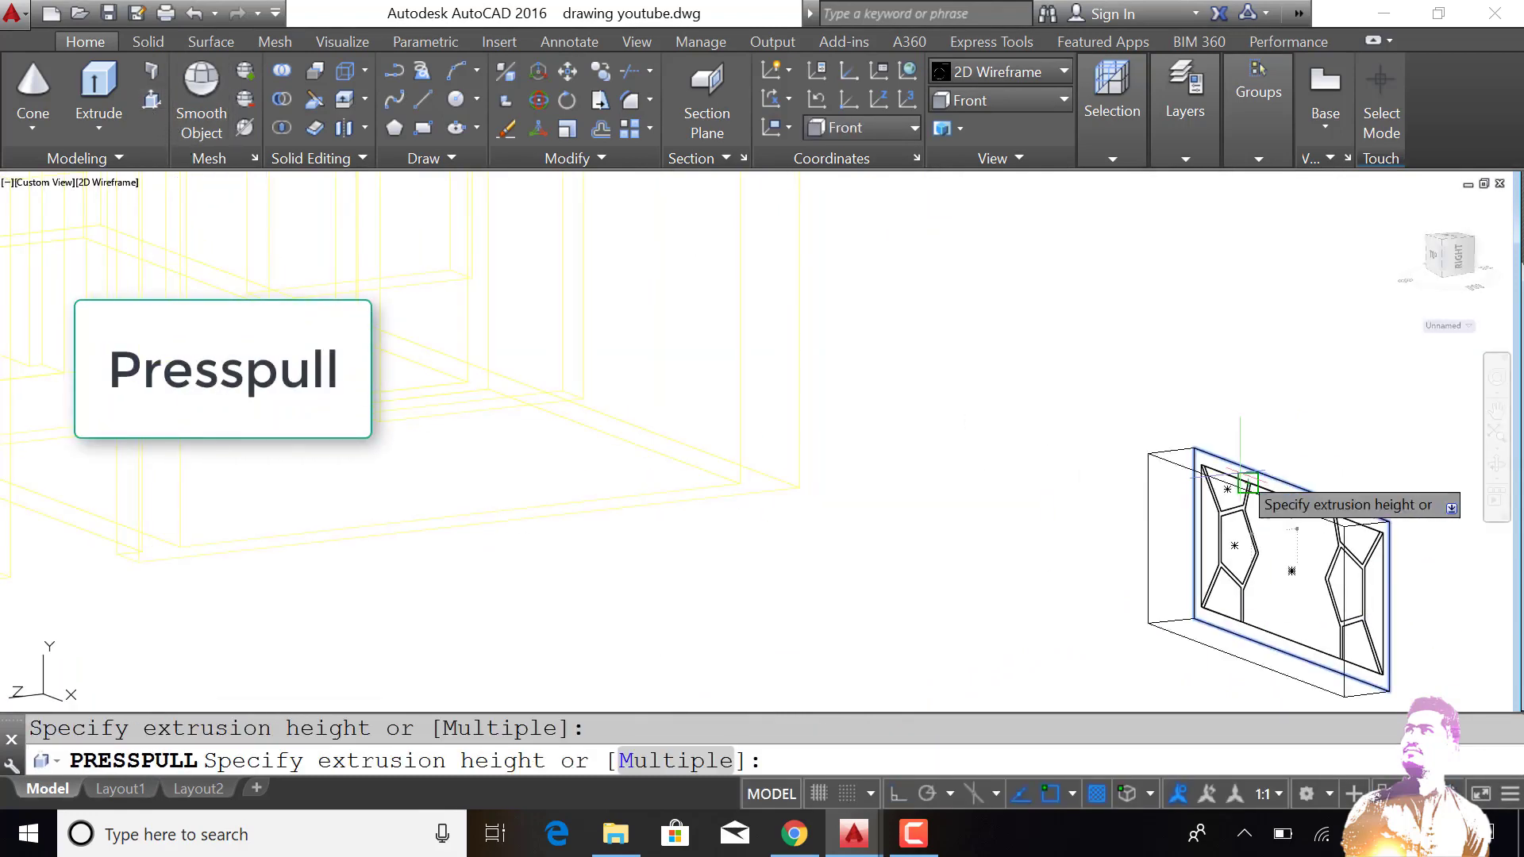
key(Escape)
scroll(1330, 500, up, 1)
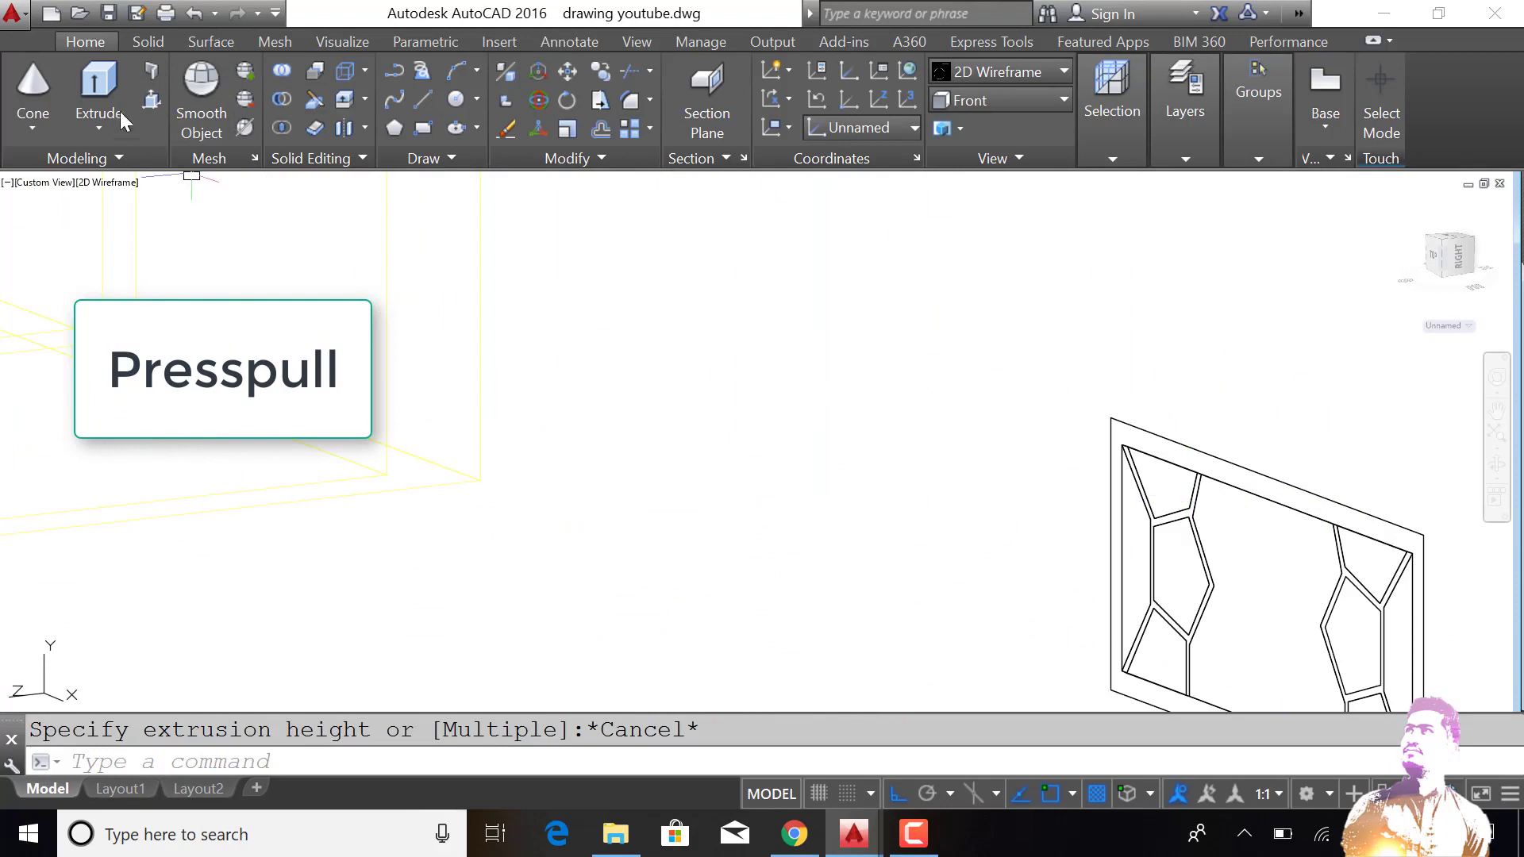
click(148, 109)
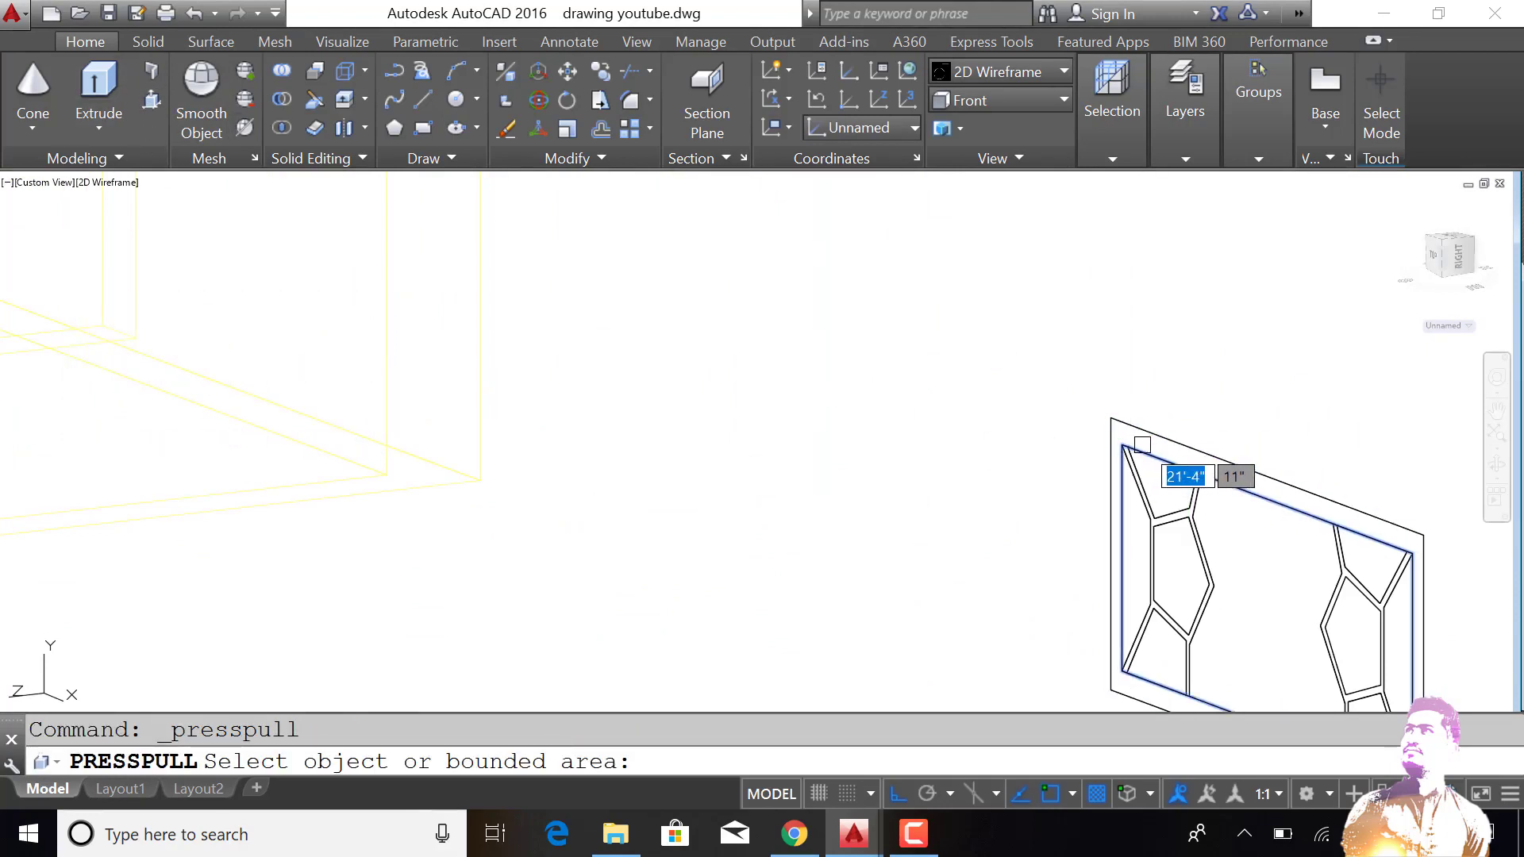
scroll(1152, 441, up, 1)
scroll(1170, 439, up, 1)
click(1170, 439)
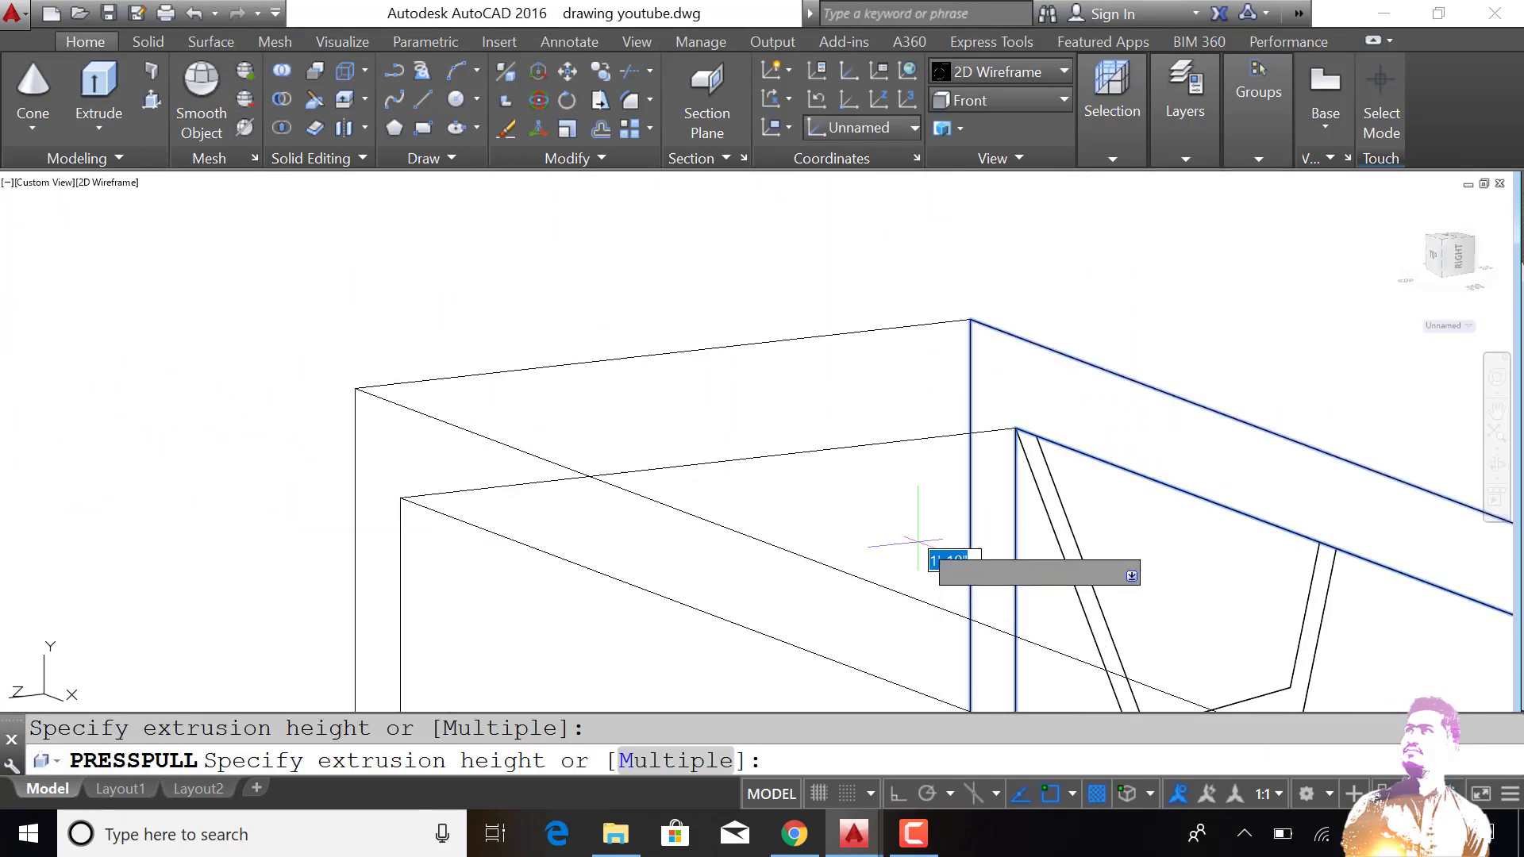
scroll(942, 561, down, 2)
key(Return)
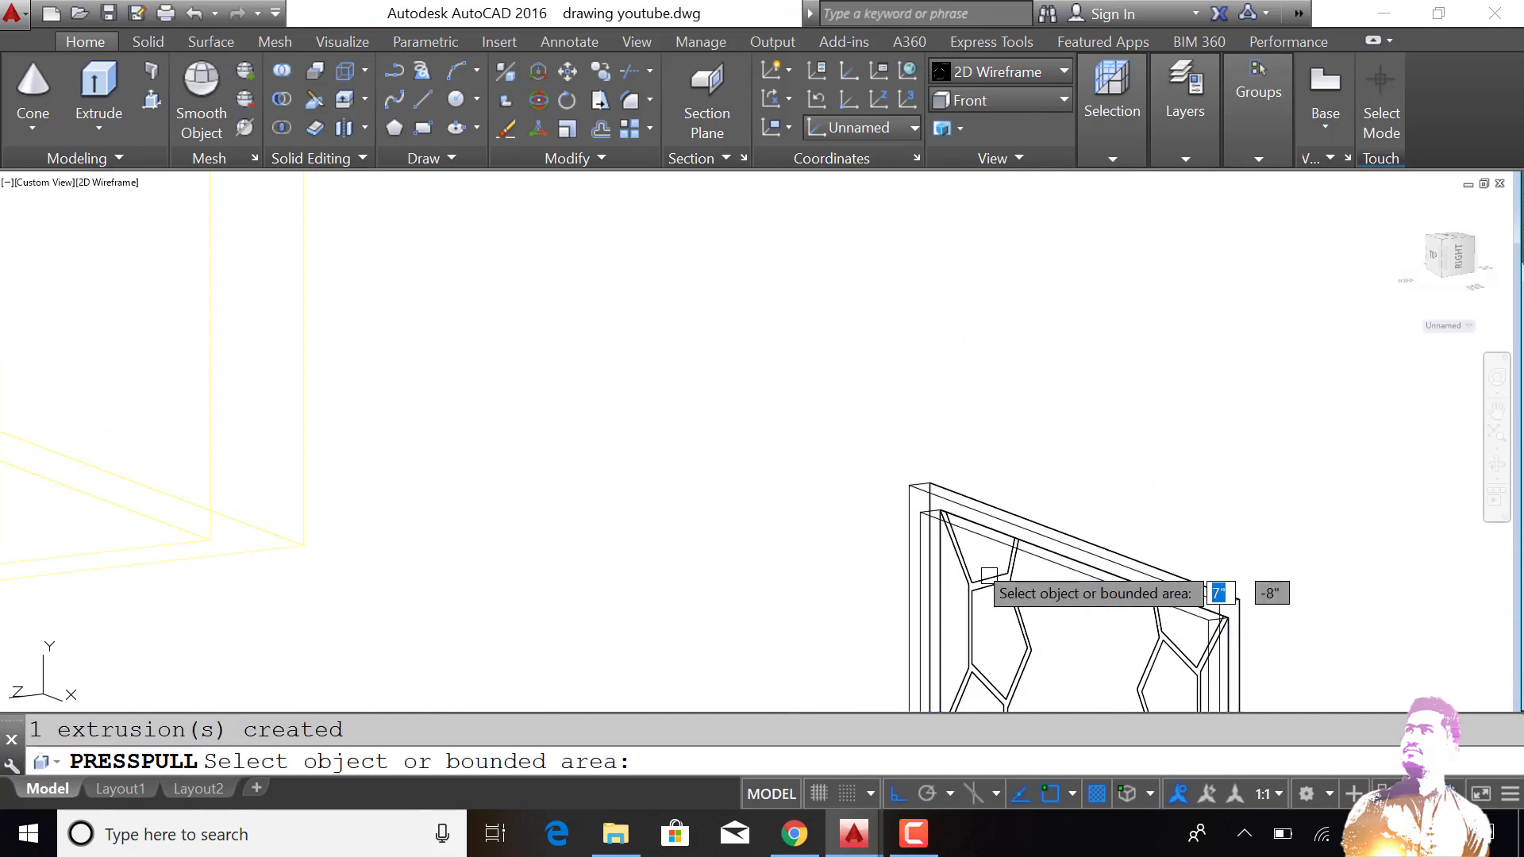
Step: Press-pull the right pentagon's enclosed area to a height of 2
scroll(993, 525, down, 3)
scroll(1131, 673, up, 4)
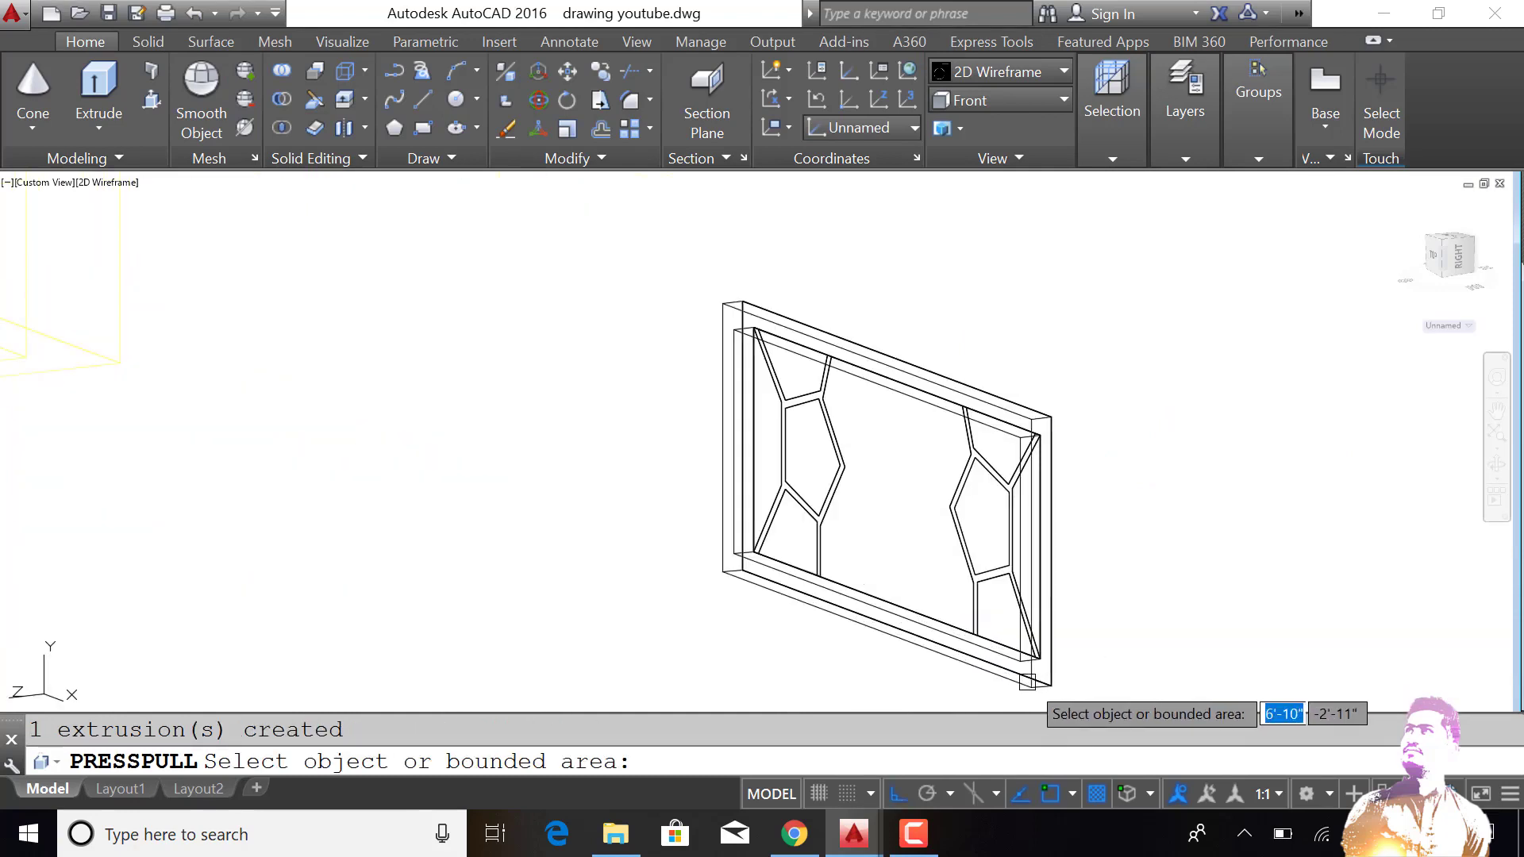
scroll(1027, 681, up, 2)
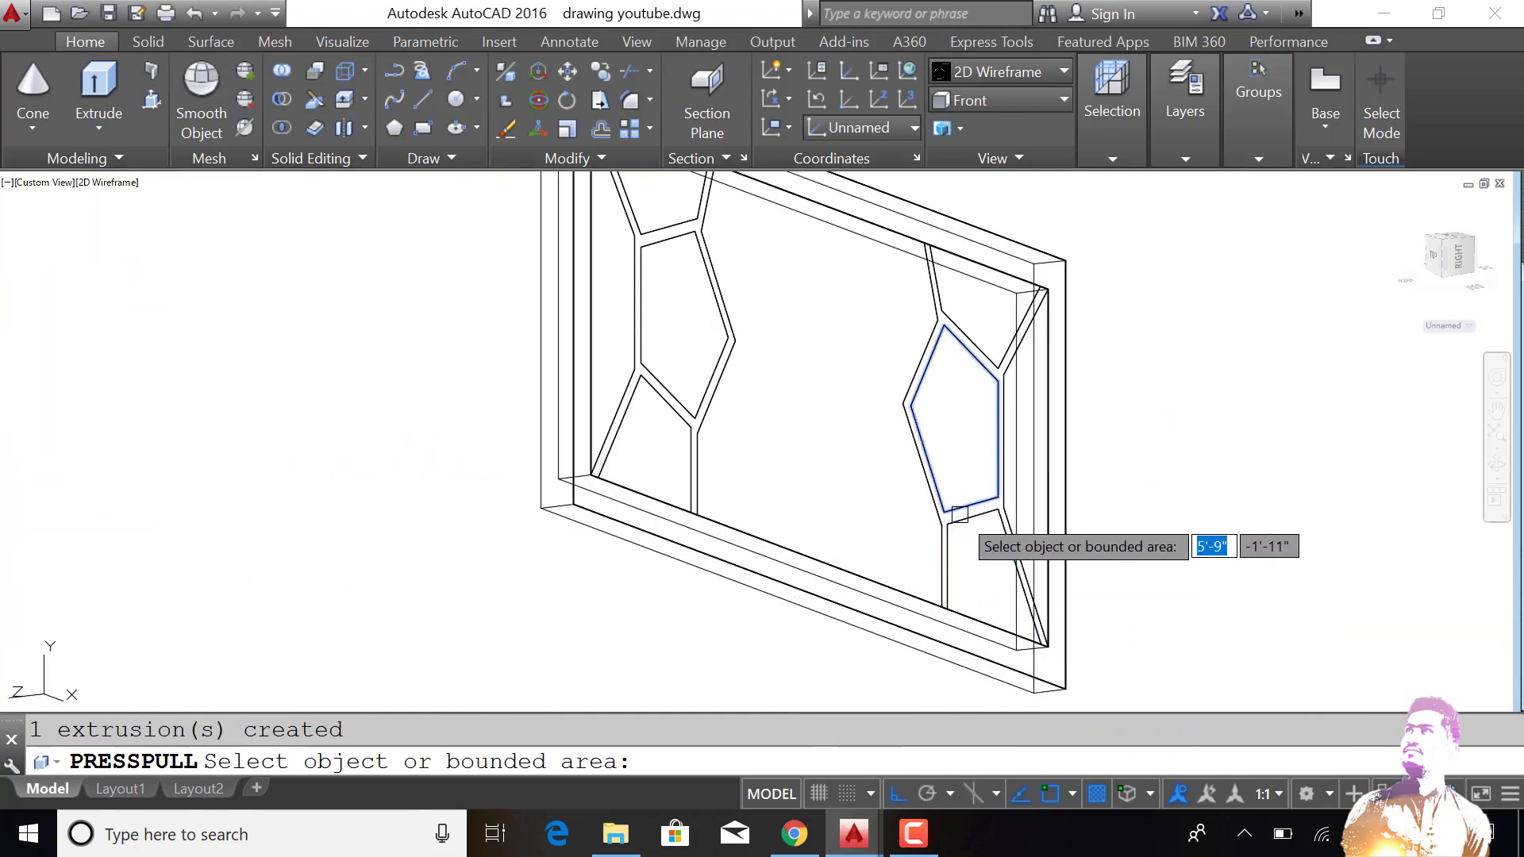
scroll(960, 515, up, 2)
click(987, 507)
scroll(834, 421, down, 2)
text(2)
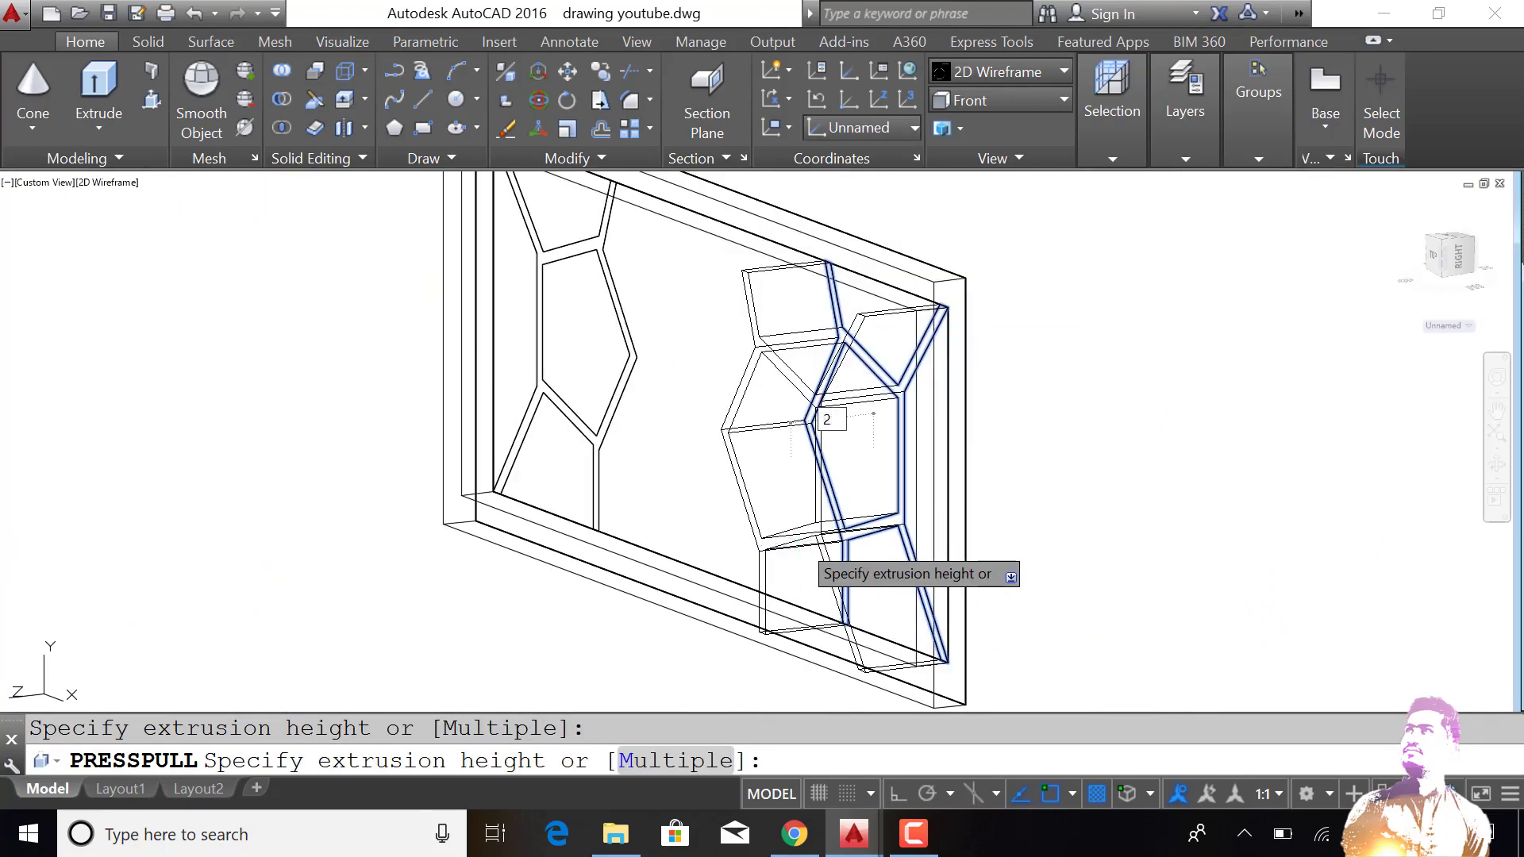
key(Return)
Step: Press-pull the central area and the lower bounded strips to a height of 1
scroll(556, 468, up, 2)
scroll(607, 457, up, 2)
click(616, 465)
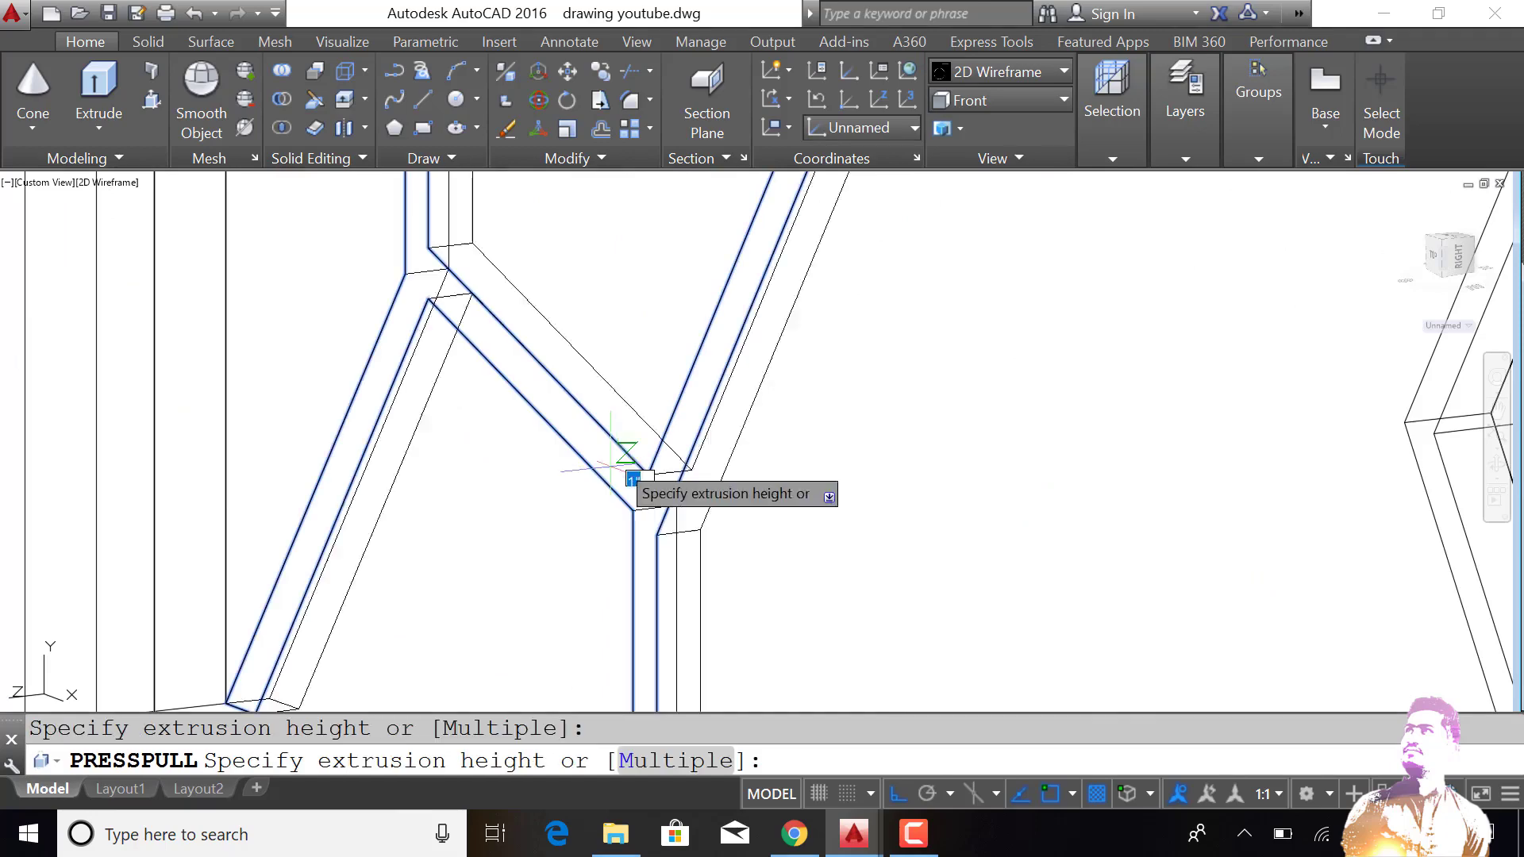
scroll(633, 478, down, 3)
click(476, 528)
scroll(515, 505, down, 2)
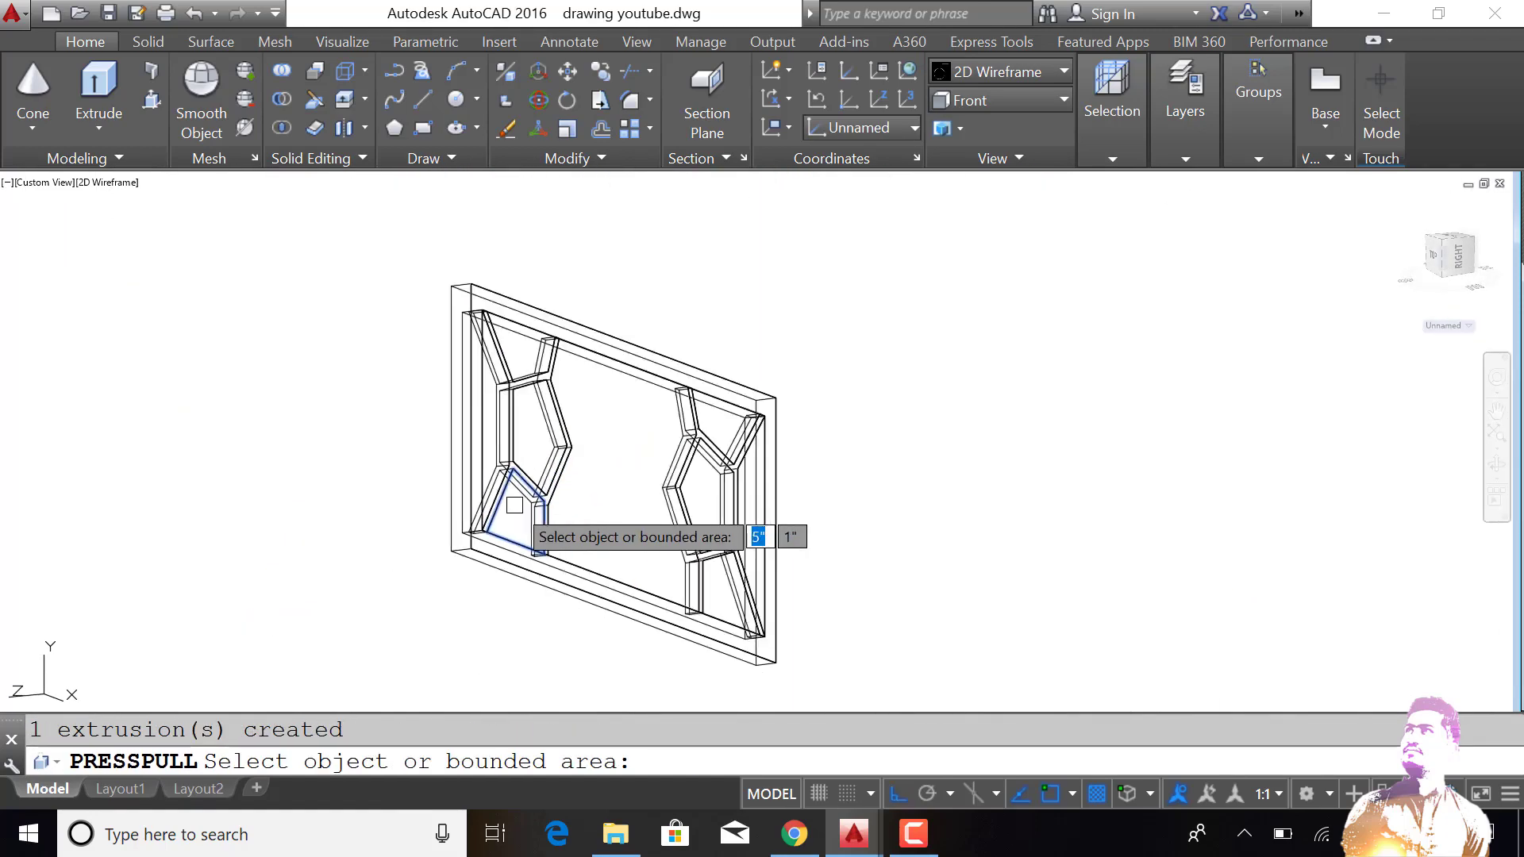
click(622, 503)
text(1)
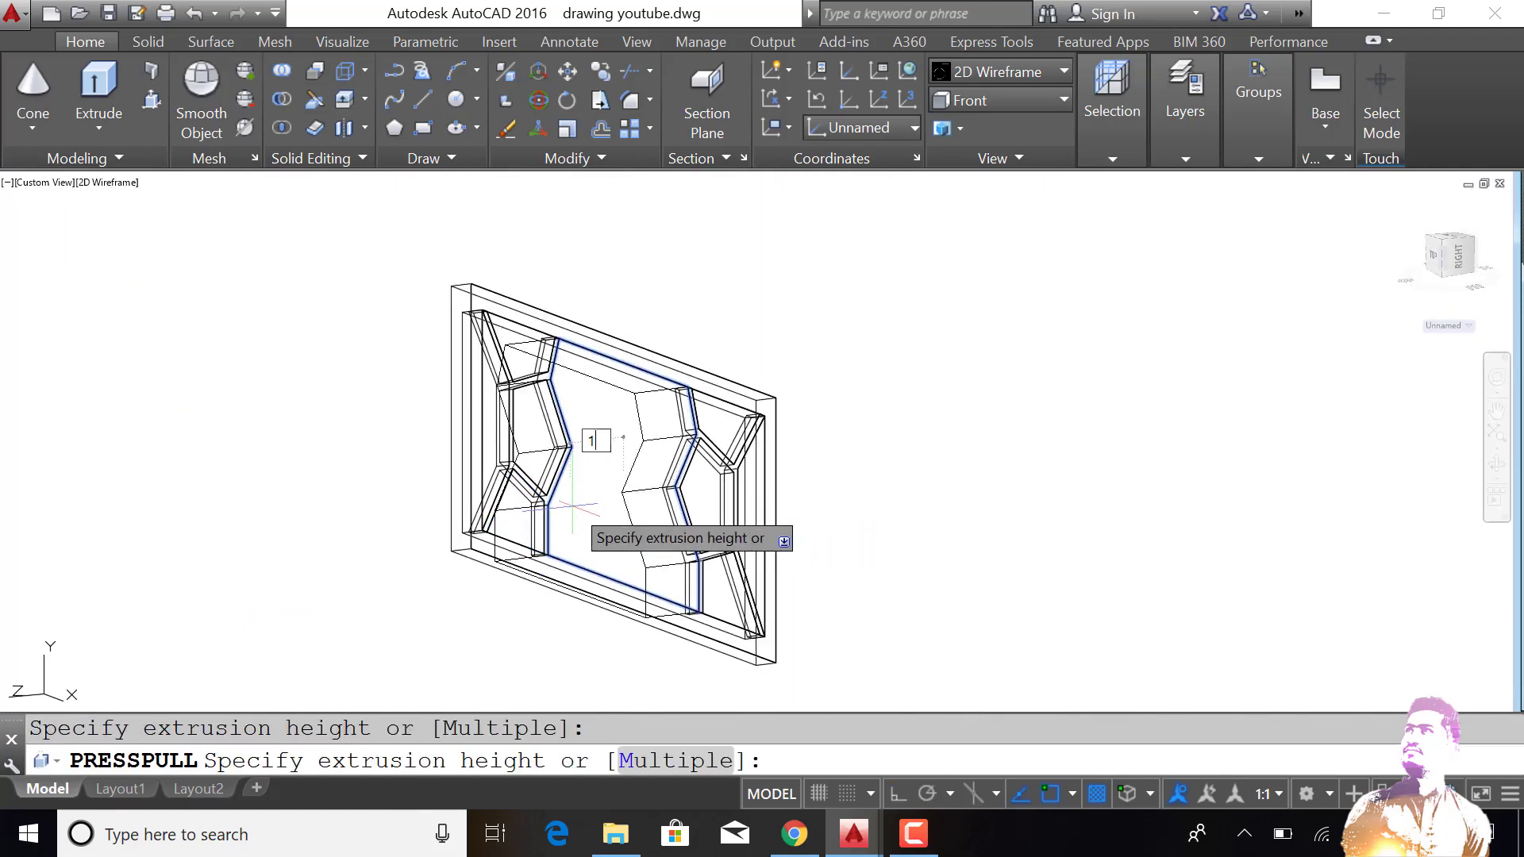
key(Return)
click(727, 593)
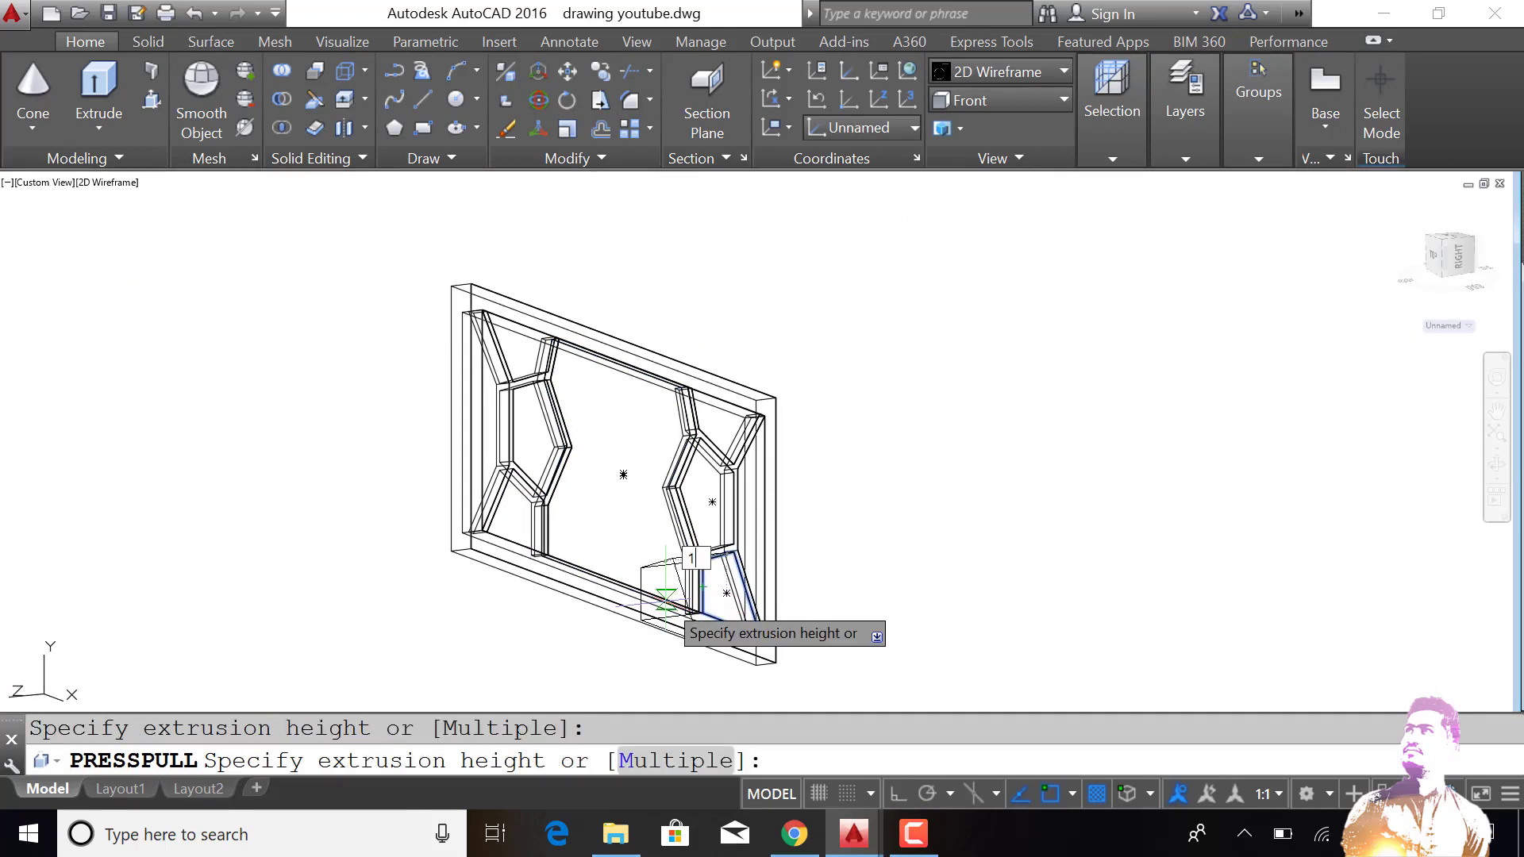
key(Return)
Step: Press-pull the right-side and upper-right bounded strips to a height of 1
click(696, 510)
click(640, 516)
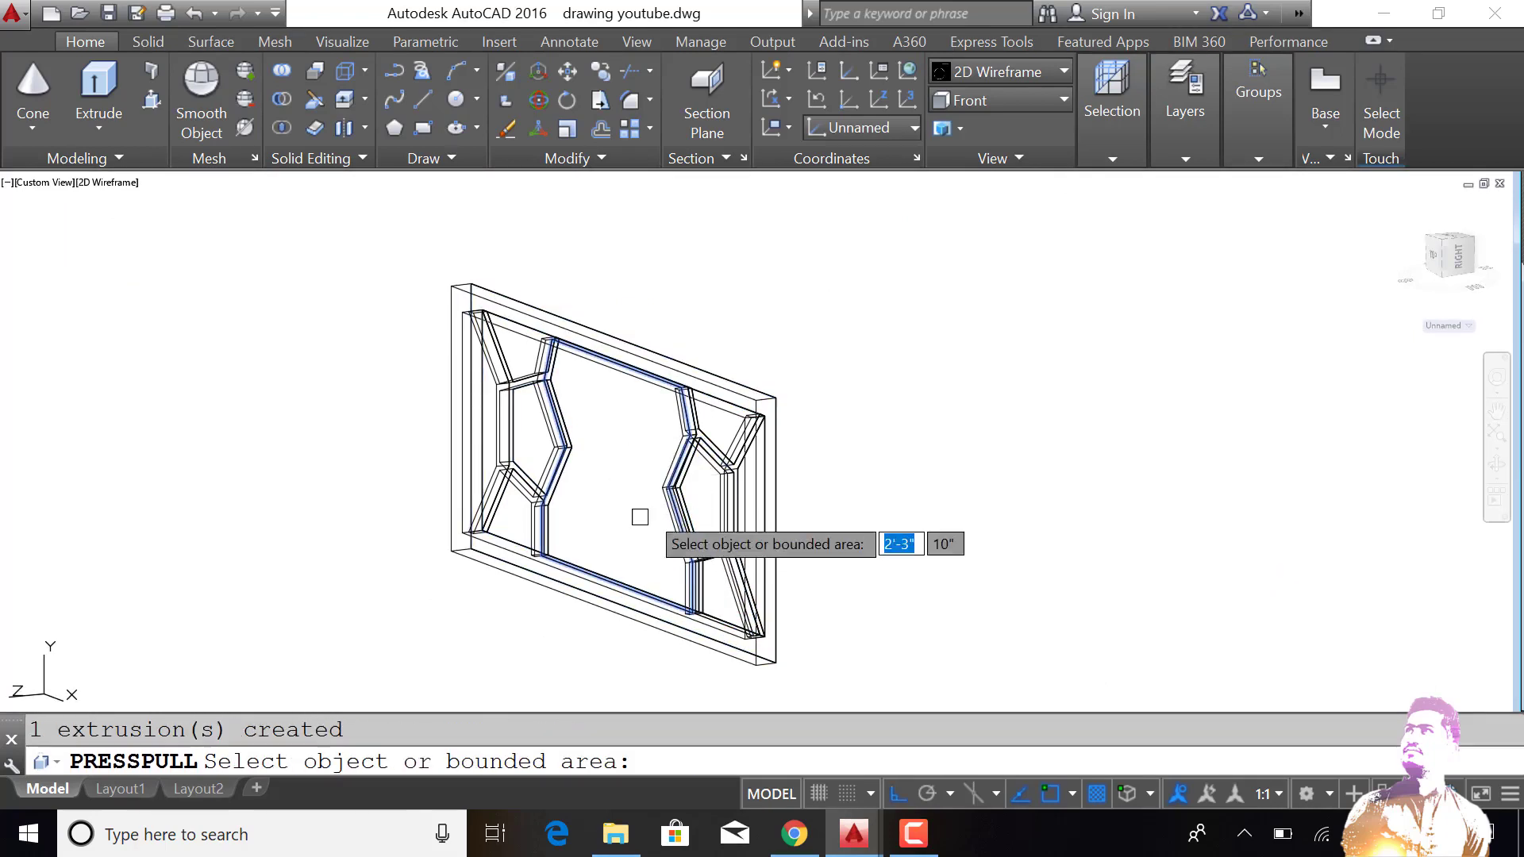
click(713, 435)
click(629, 434)
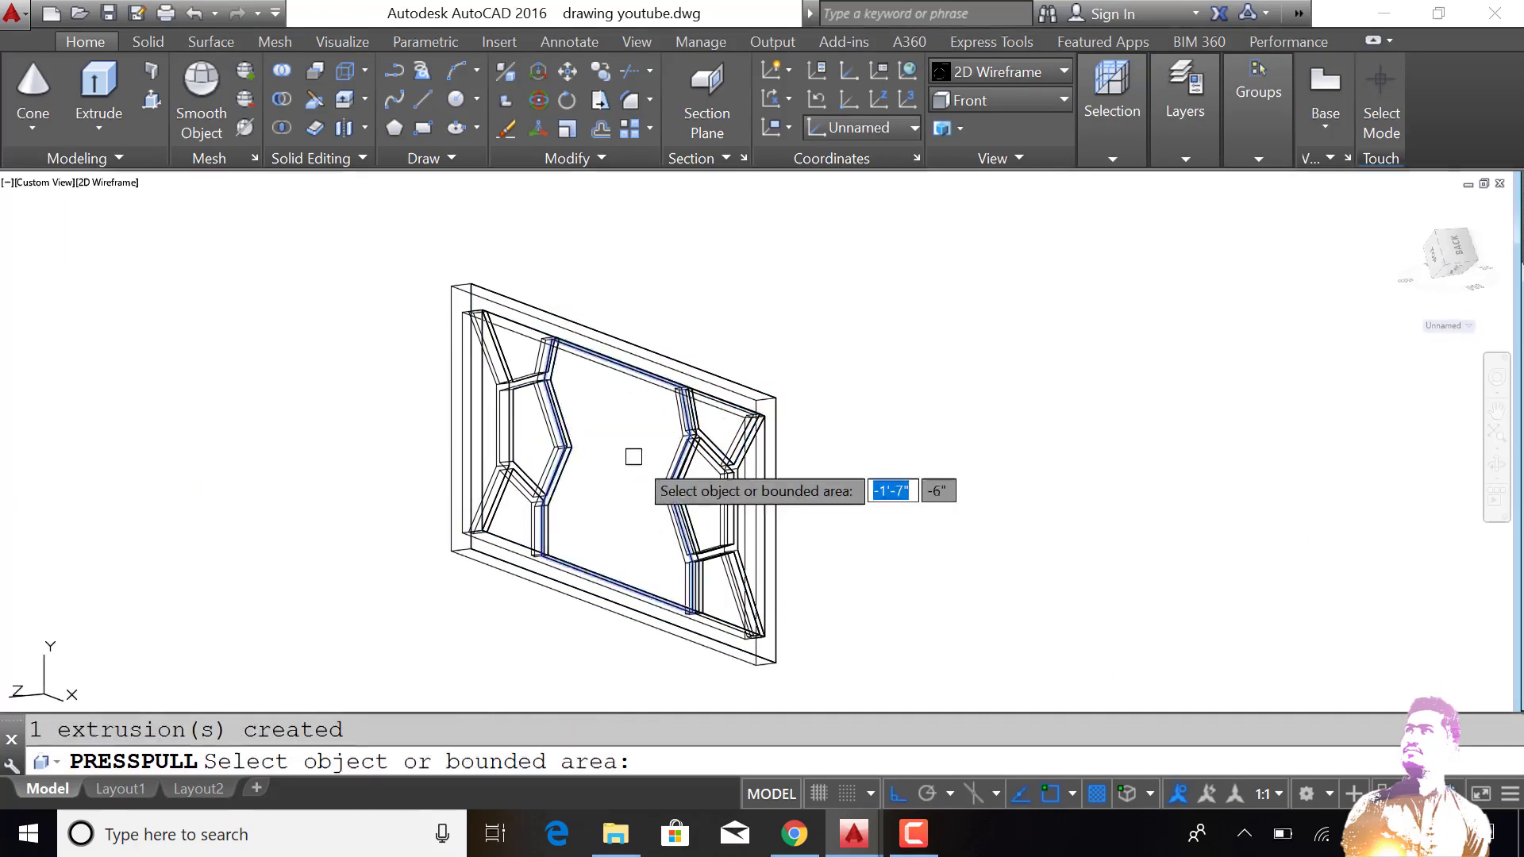
scroll(633, 452, up, 5)
click(729, 515)
text(1)
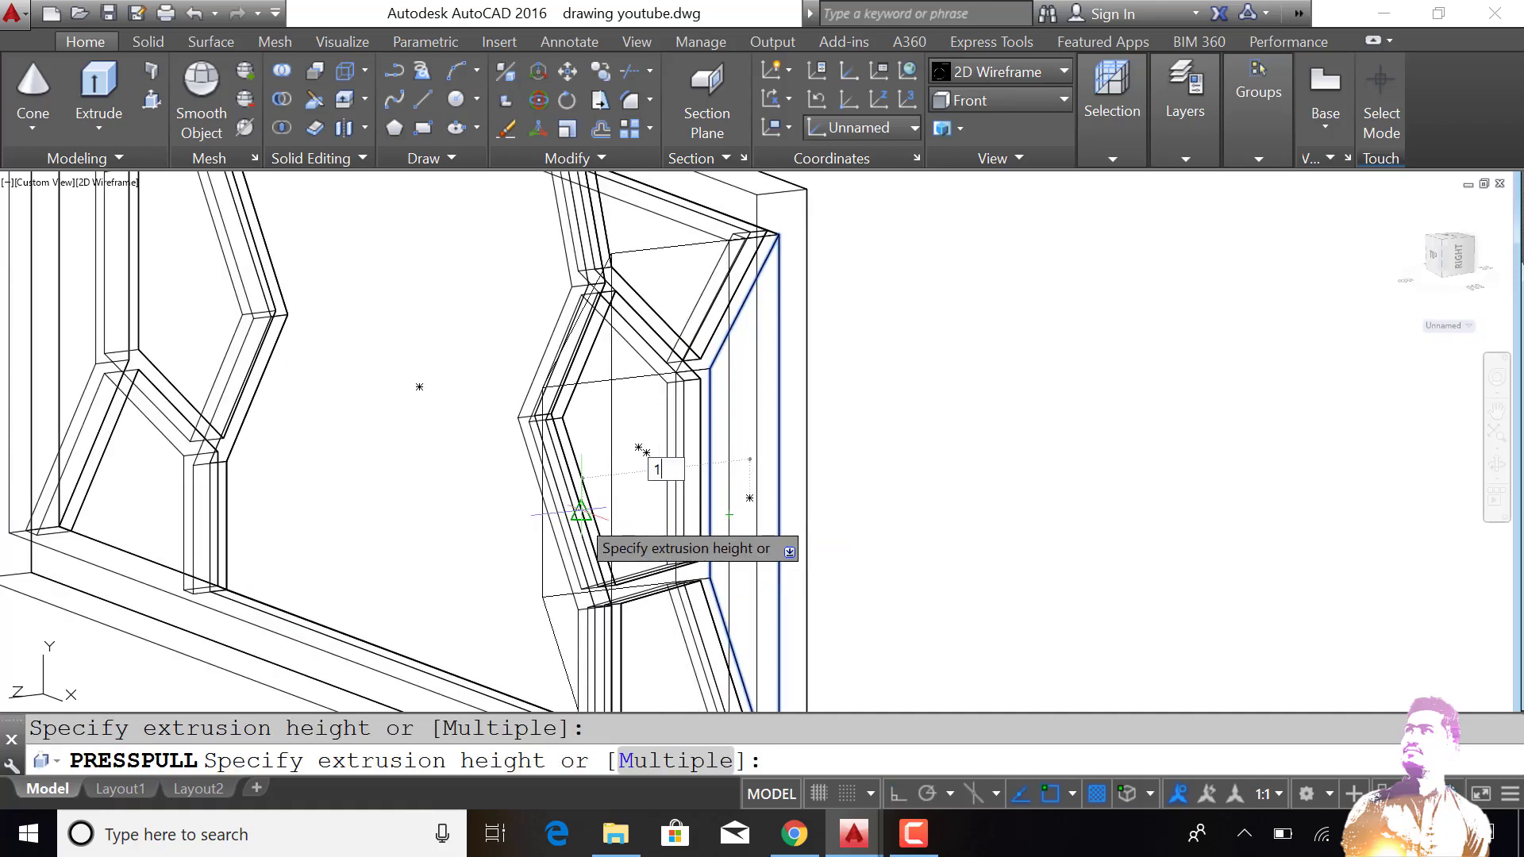
key(Return)
scroll(615, 515, down, 5)
Step: Press-pull the left strips, left pentagon area and top triangle to a height of 1
click(411, 476)
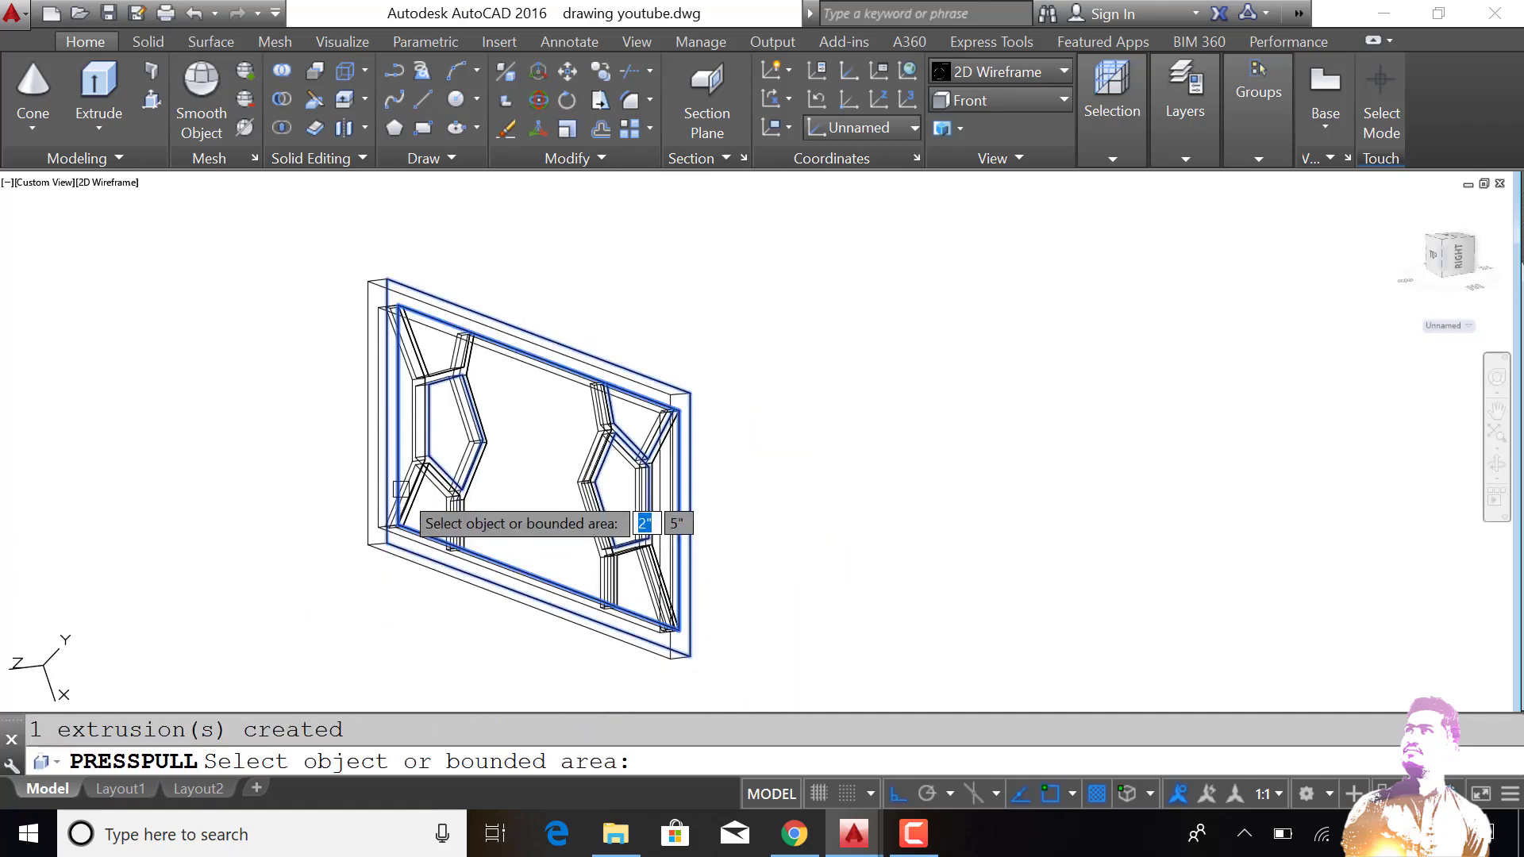
click(445, 444)
key(Return)
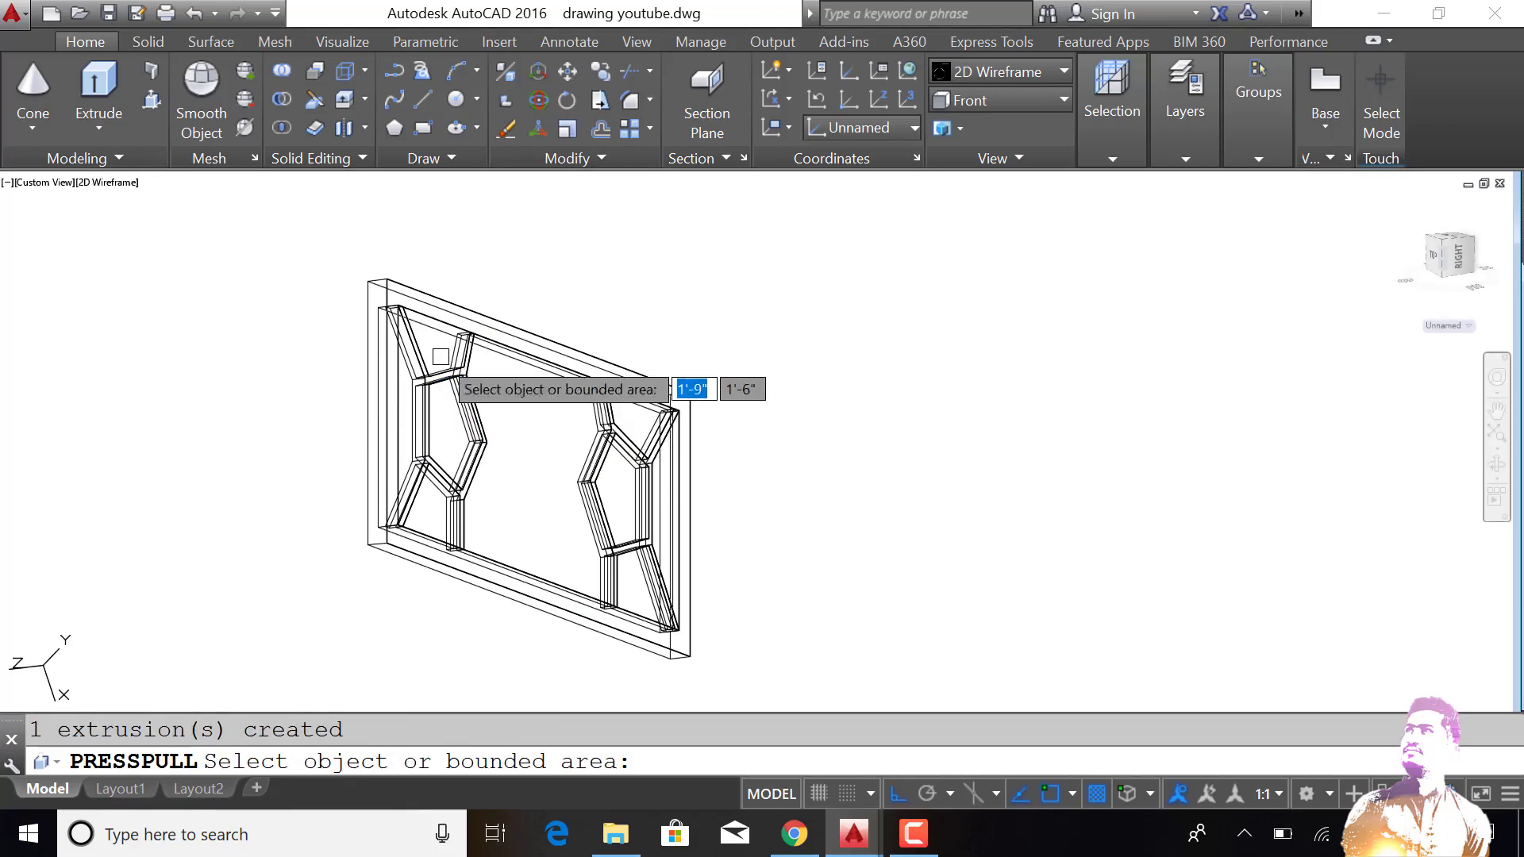
click(437, 337)
key(Return)
scroll(400, 432, up, 2)
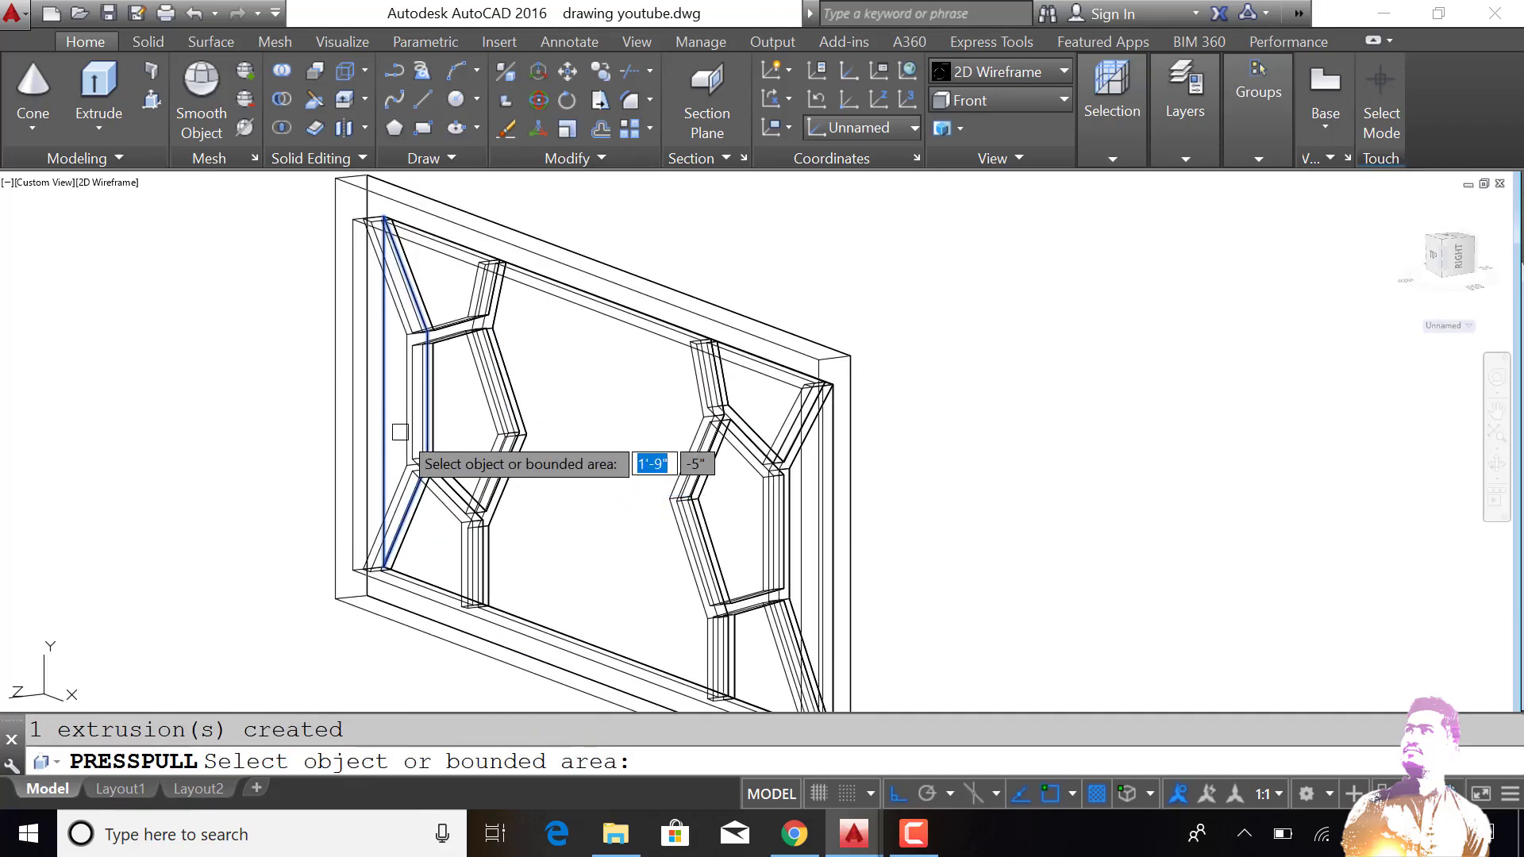
click(393, 420)
key(Return)
scroll(532, 464, down, 4)
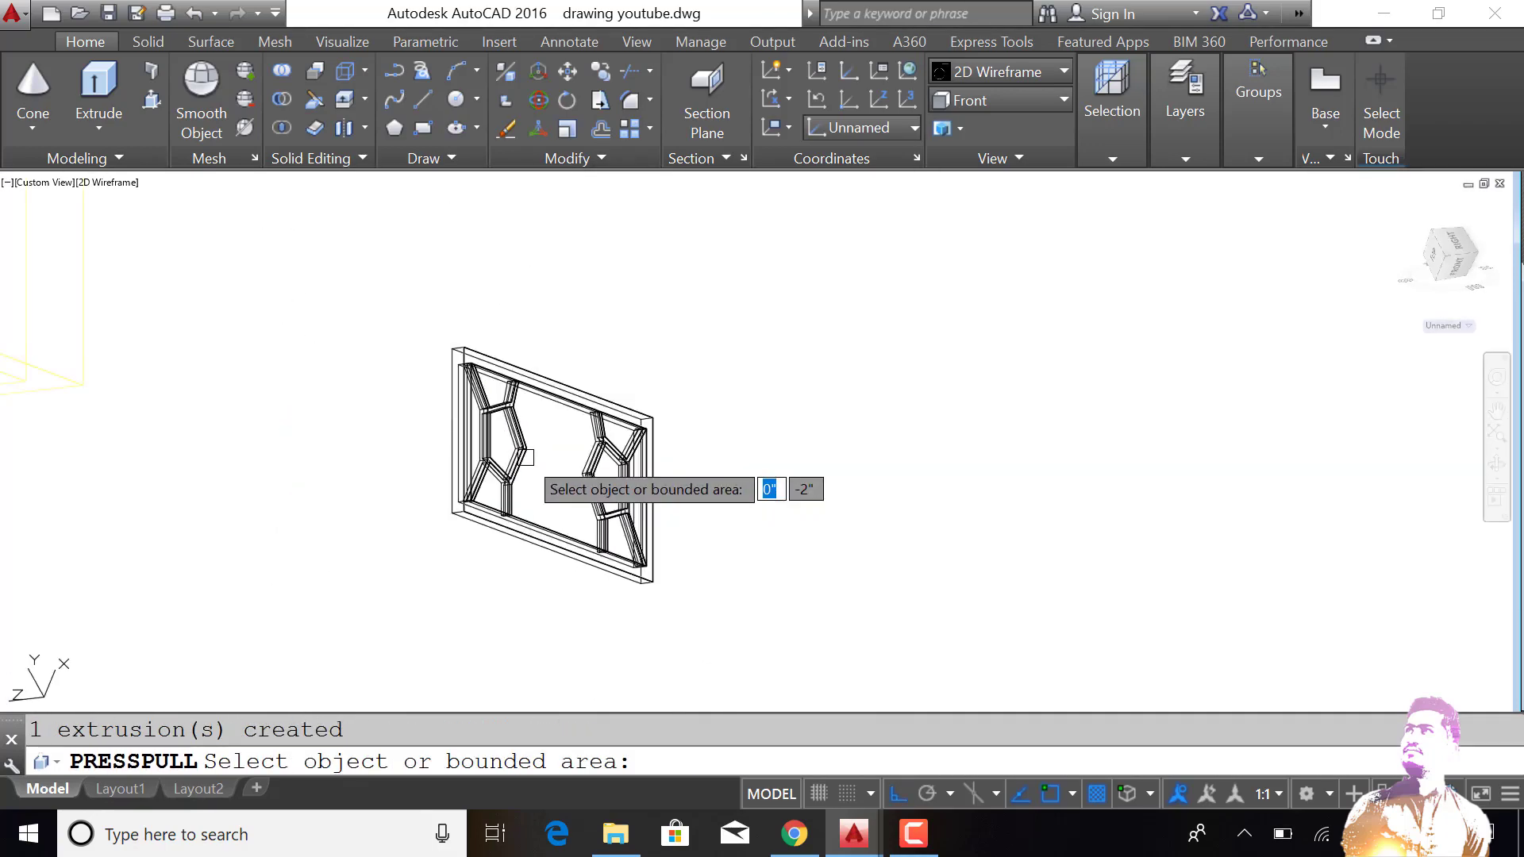
Step: Switch the viewport visual style to Shaded
click(111, 182)
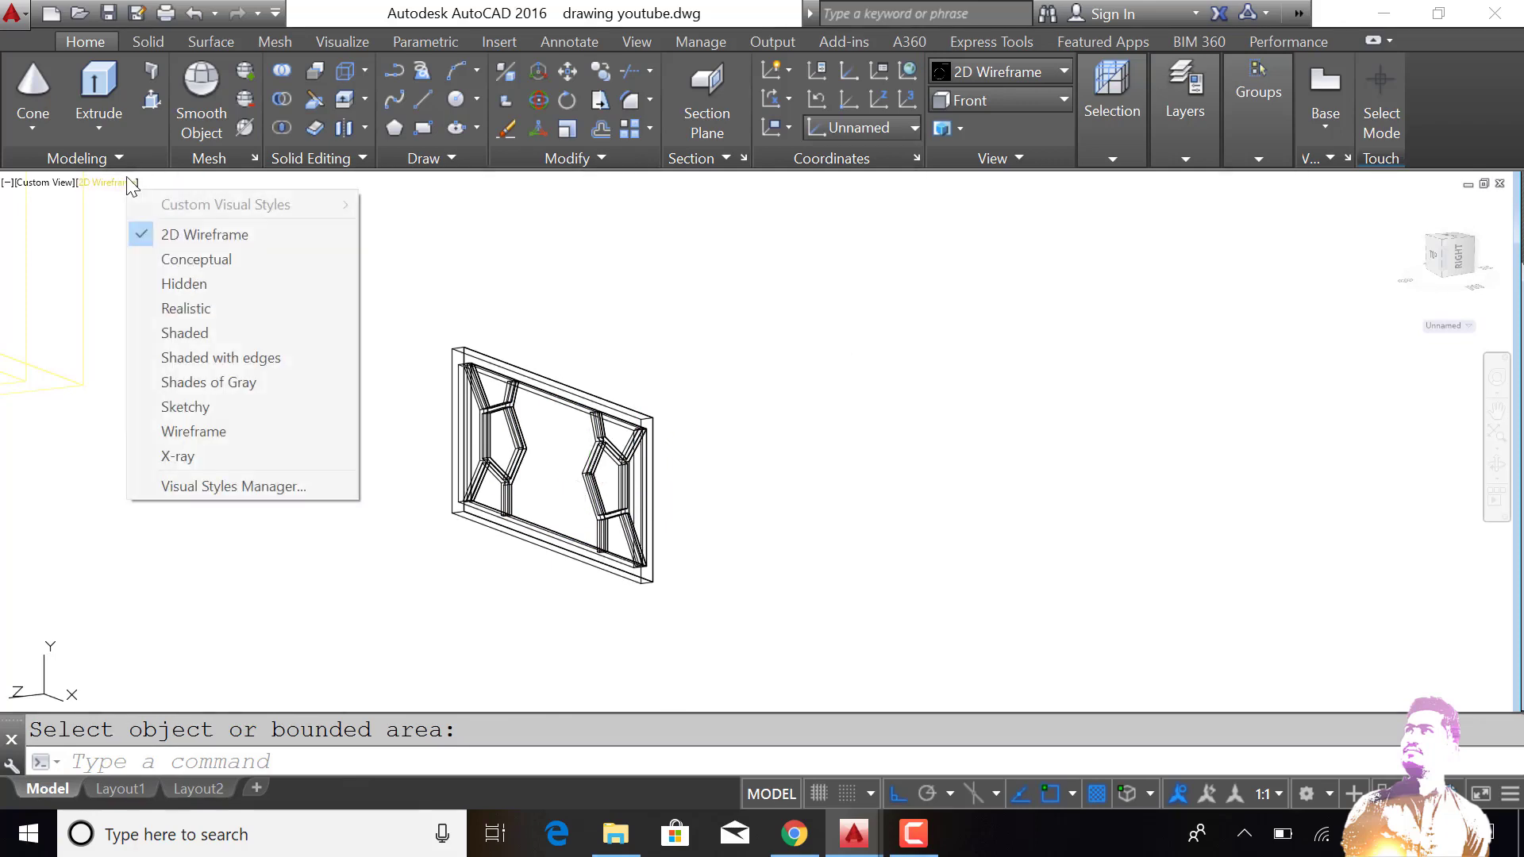
click(170, 330)
scroll(630, 554, up, 2)
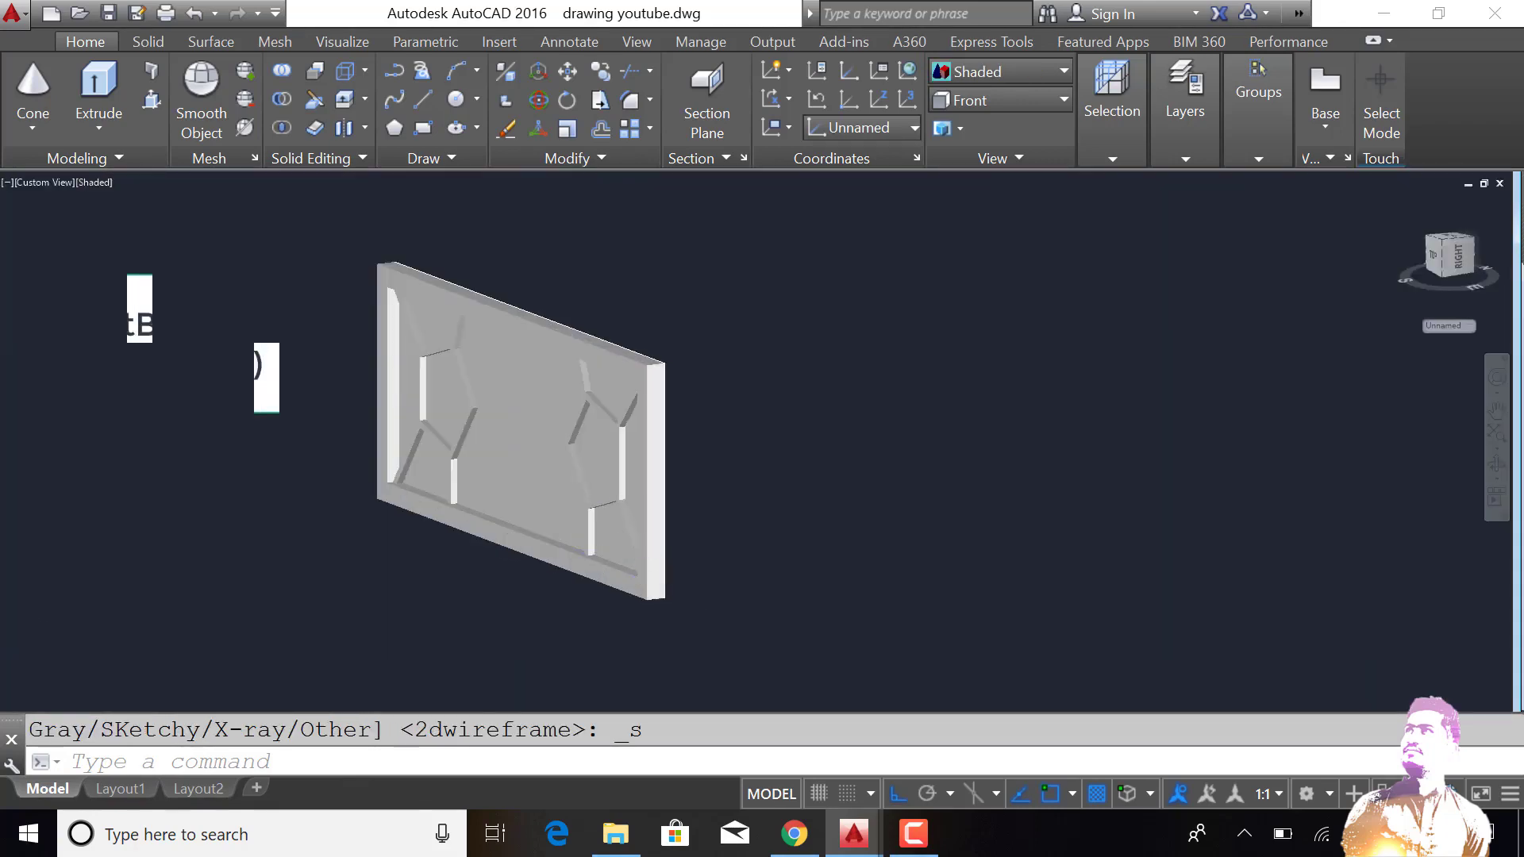
scroll(708, 583, down, 4)
Step: Open the Materials Browser and show the library's Glass category
text(MART)
key(Return)
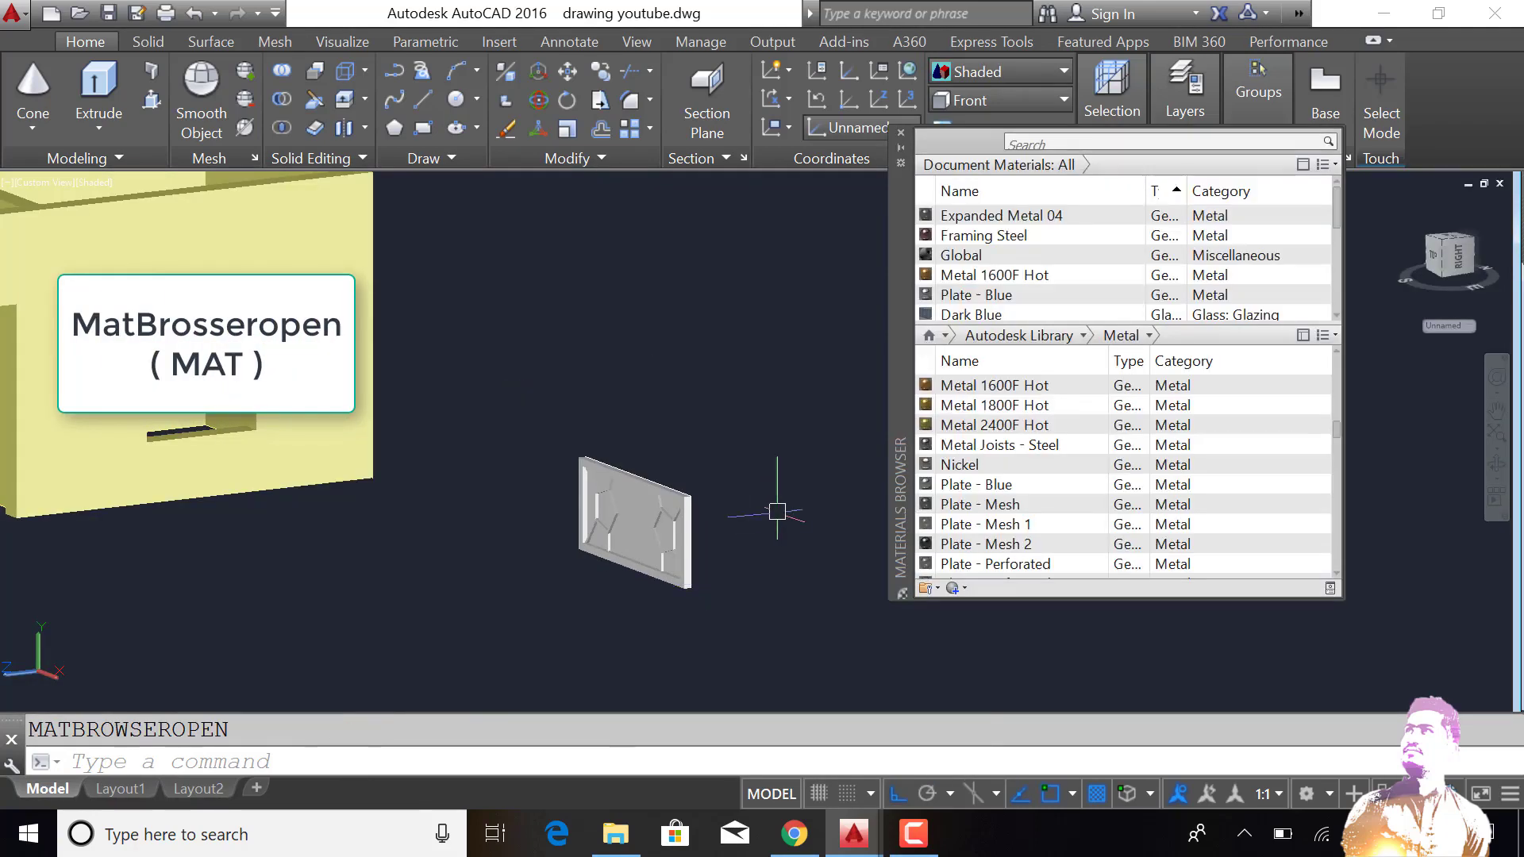
click(1082, 337)
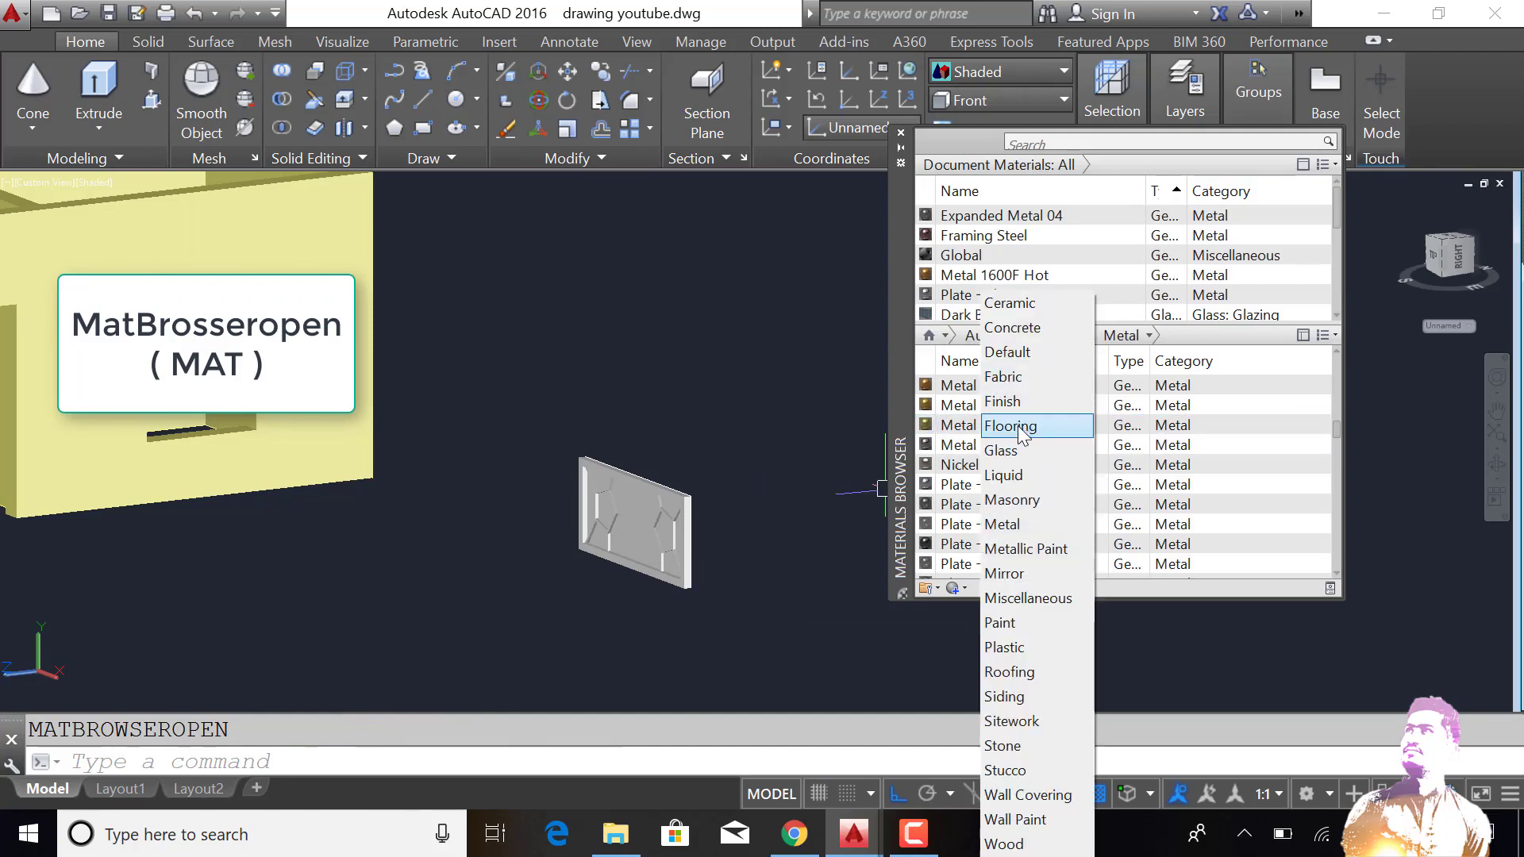
click(1002, 450)
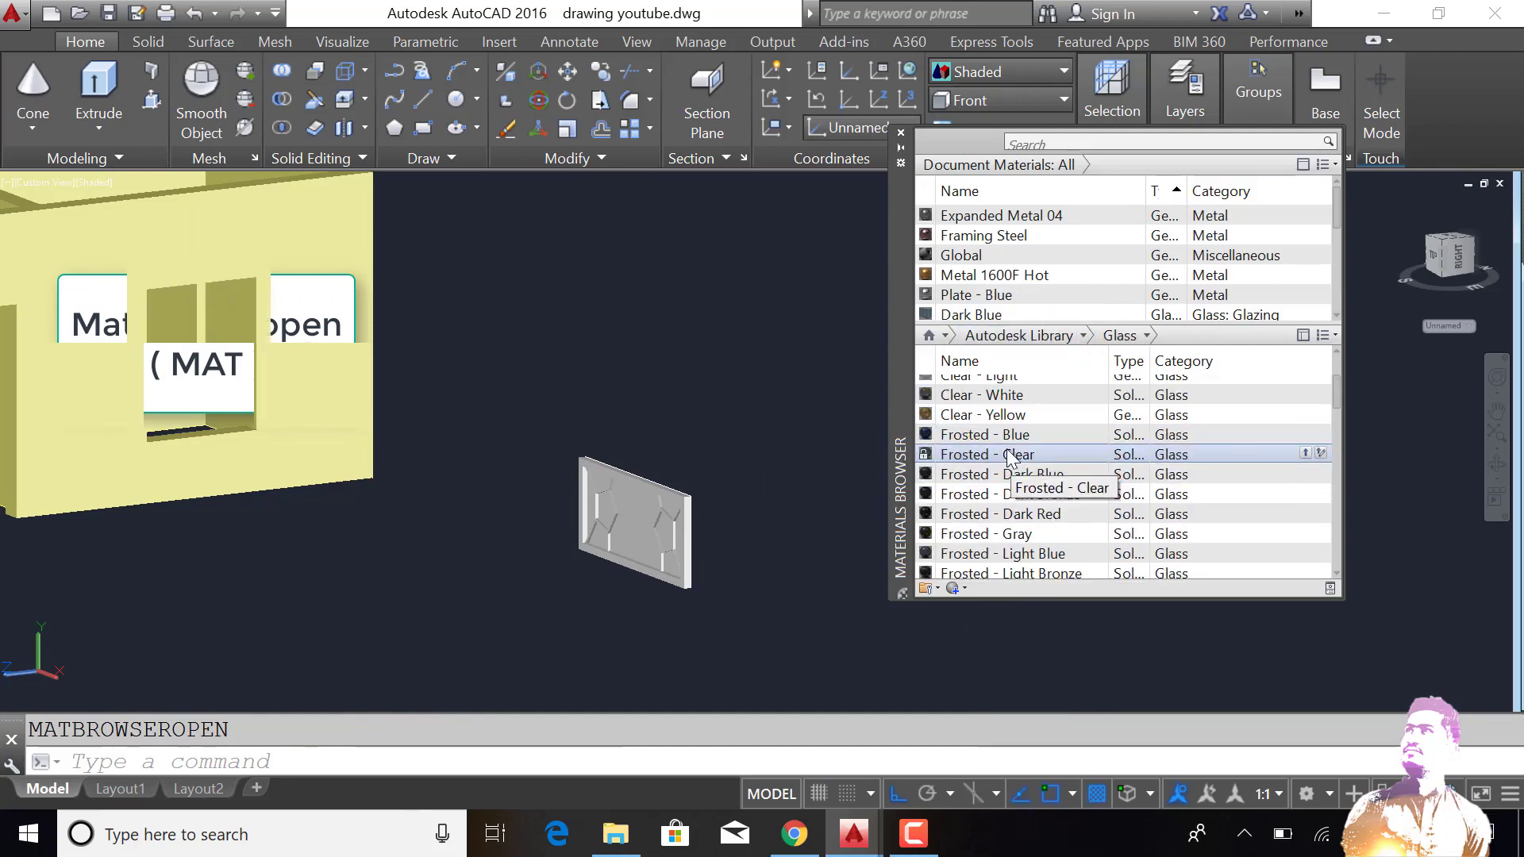
Step: Apply the Frosted - Blue glass material to the window panel
right_click(1006, 444)
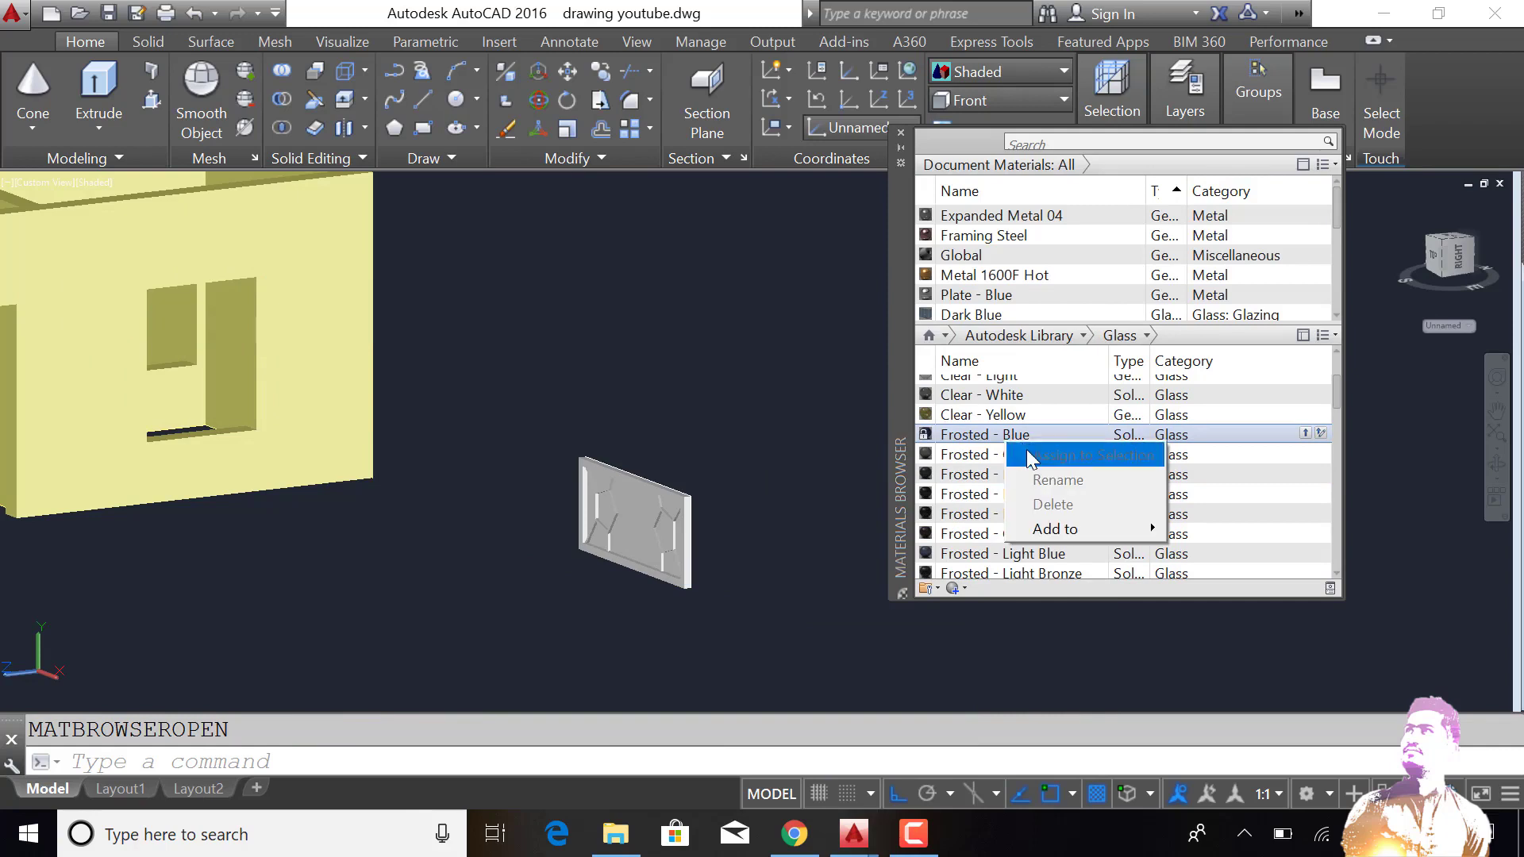
click(618, 531)
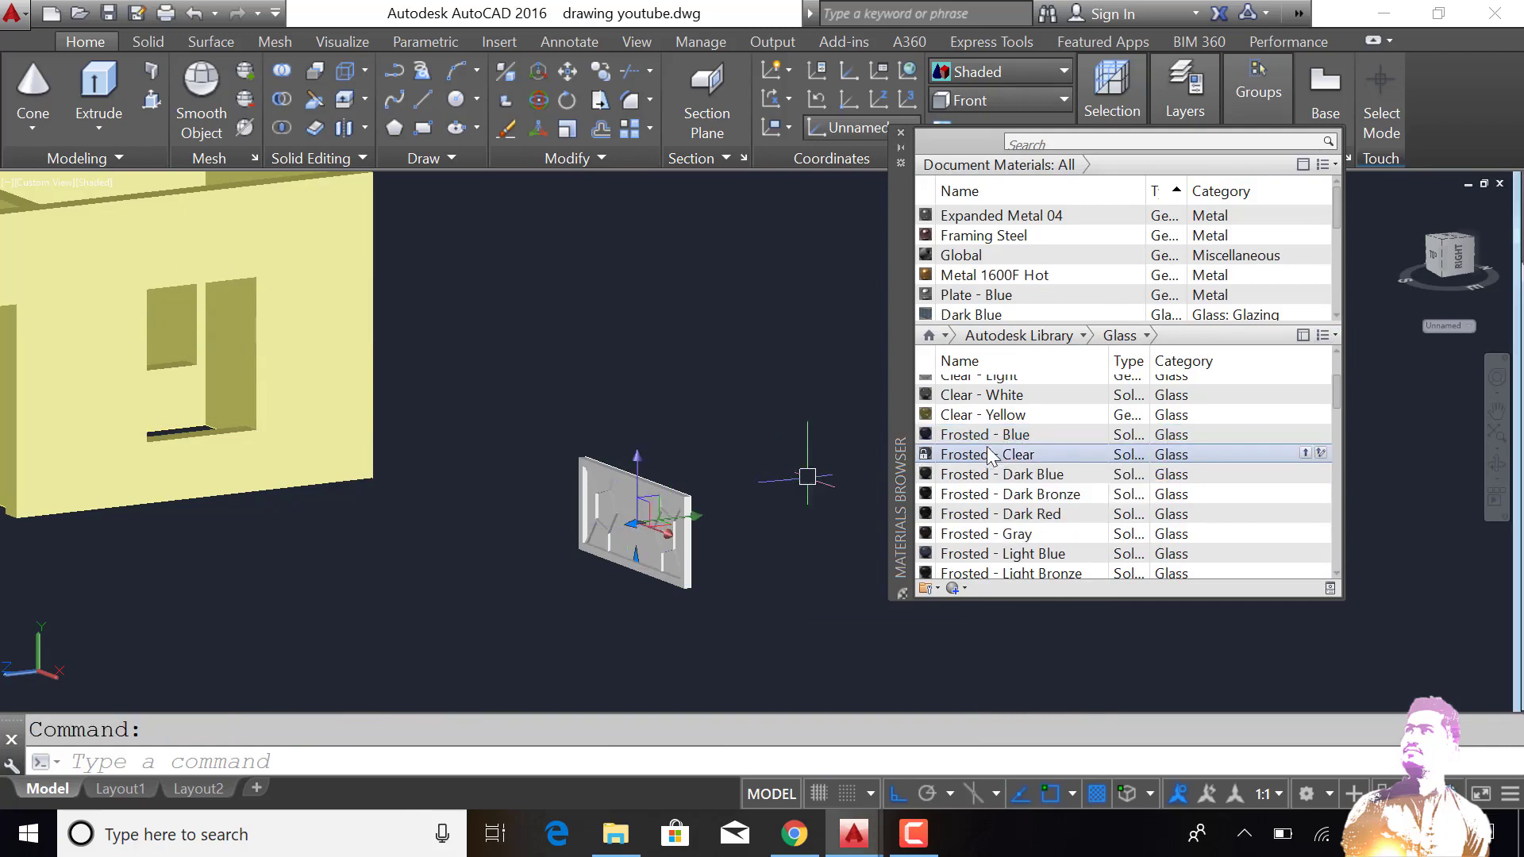
click(1038, 437)
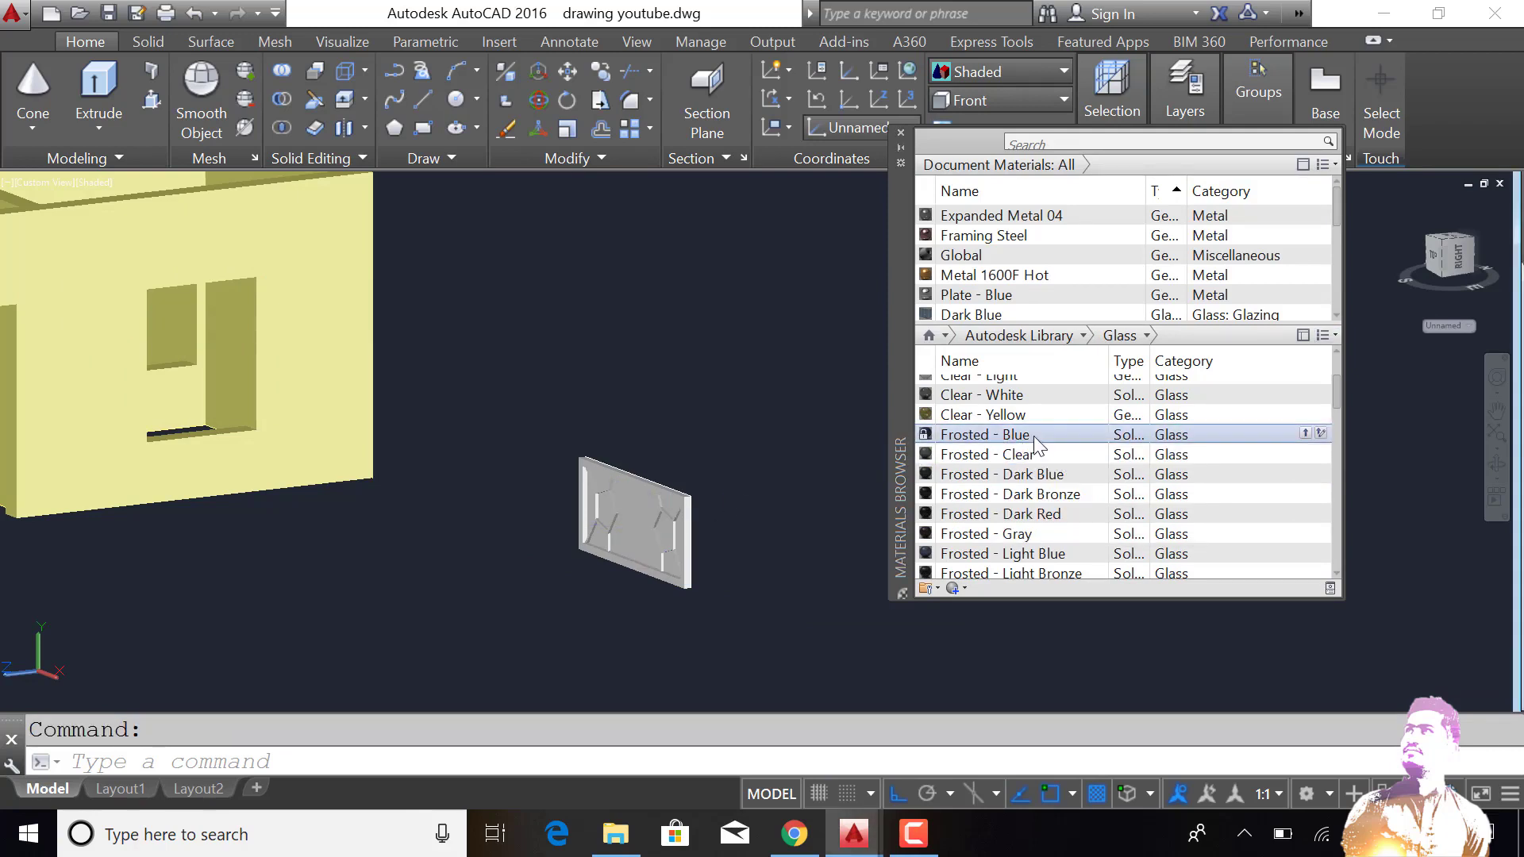
scroll(977, 412, up, 1)
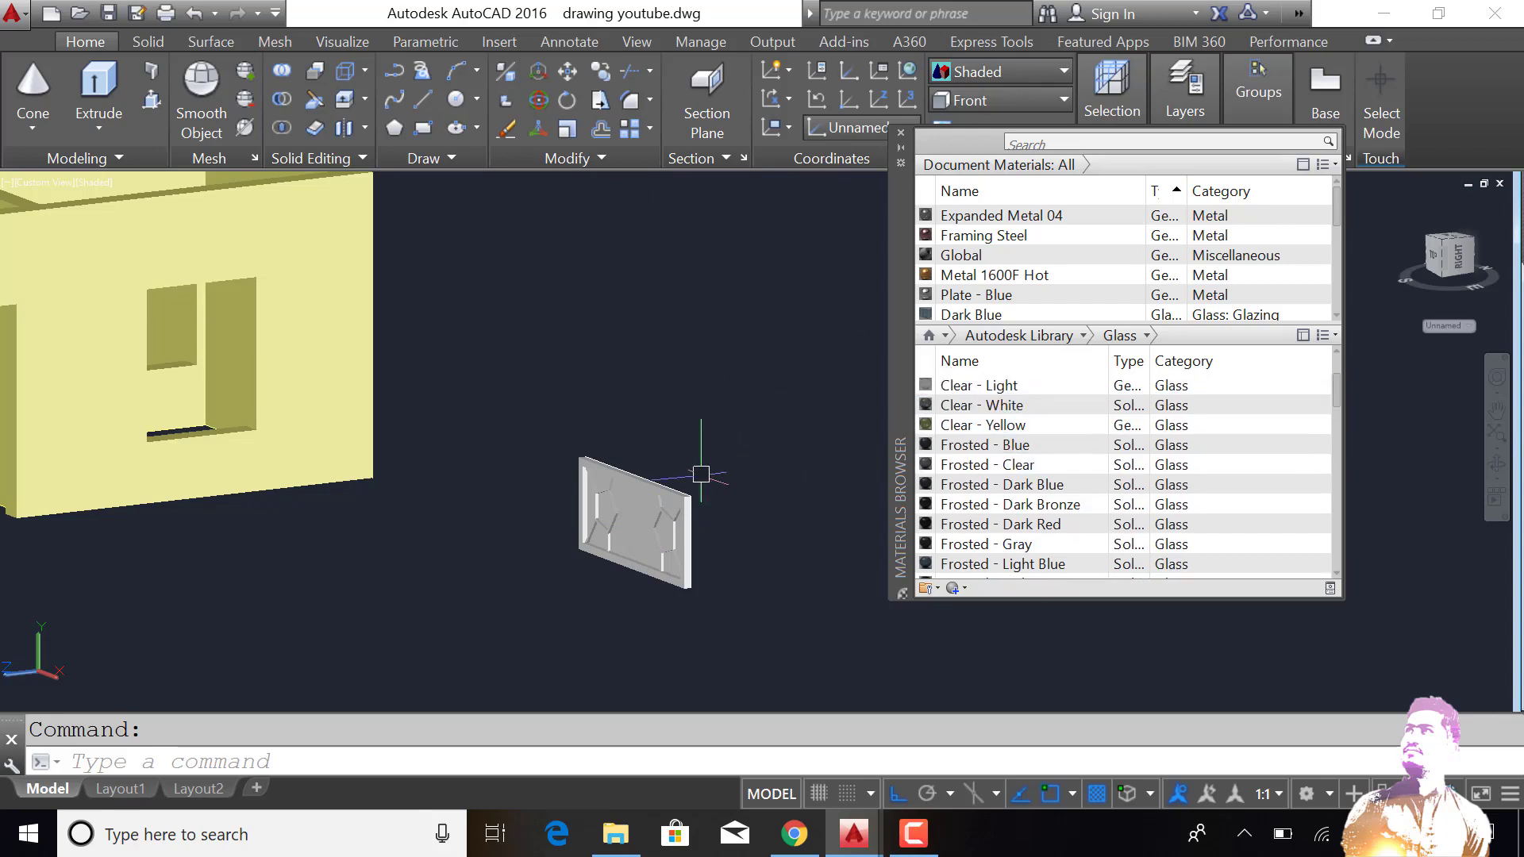
Step: Assign the Plate - Blue material to the selected panel
right_click(1016, 294)
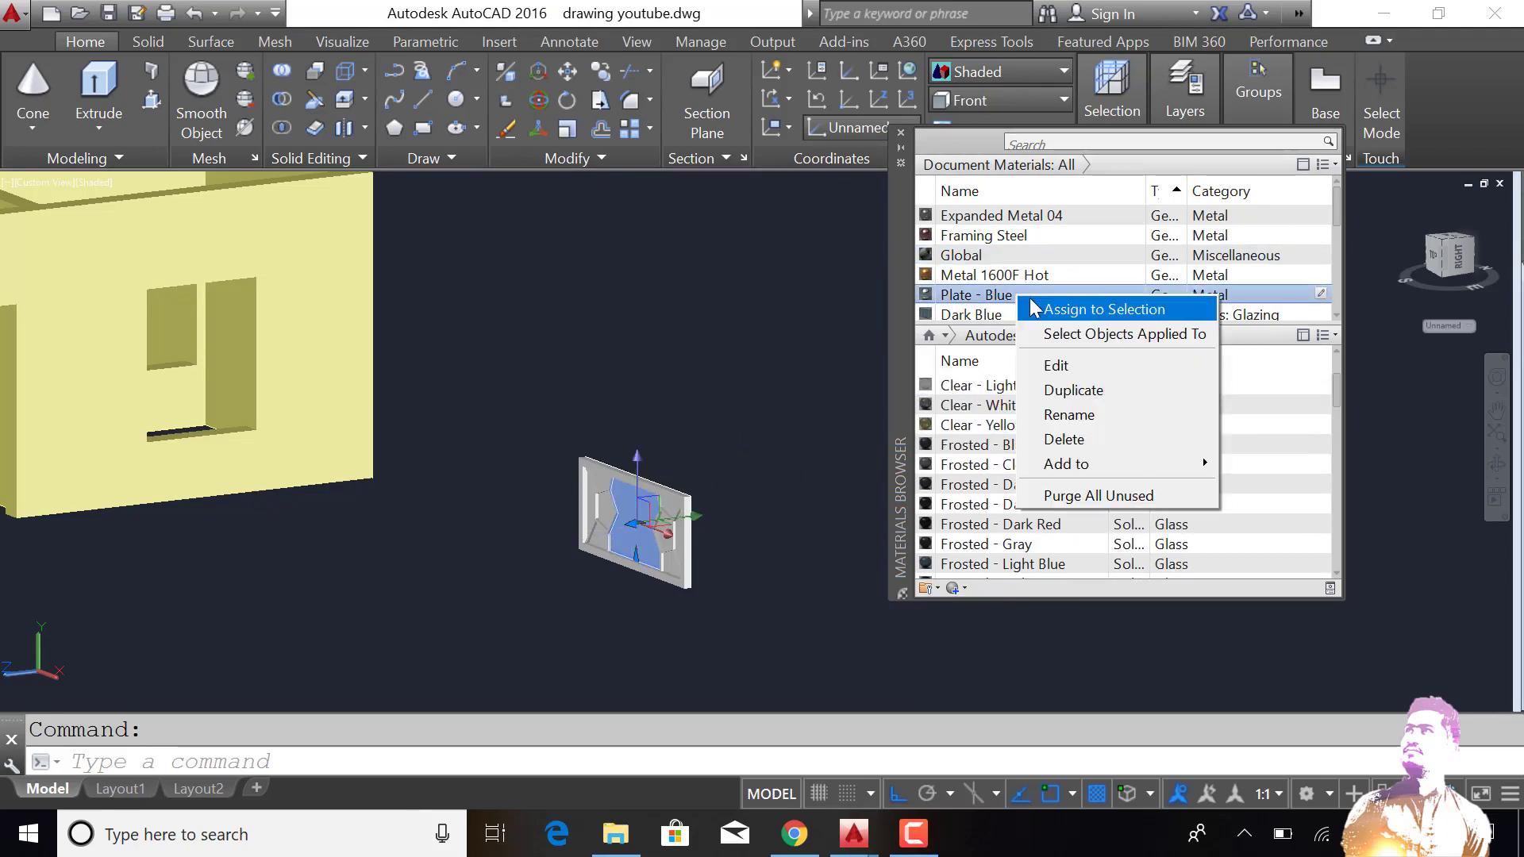
click(1030, 299)
scroll(683, 498, up, 4)
scroll(657, 495, up, 1)
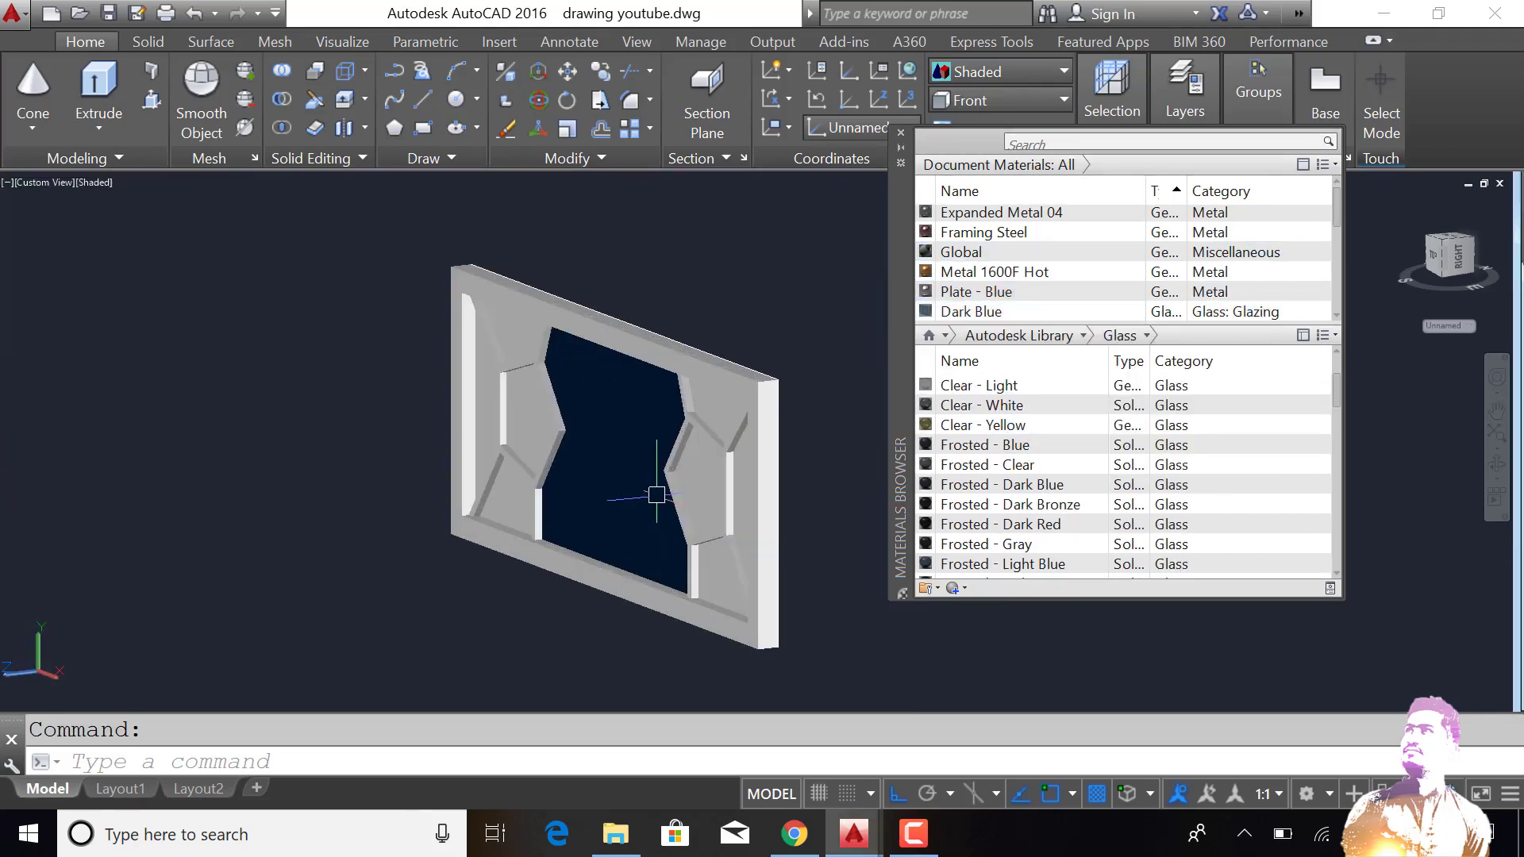
Step: Turn off material display in the viewport from the Visualize options
click(345, 41)
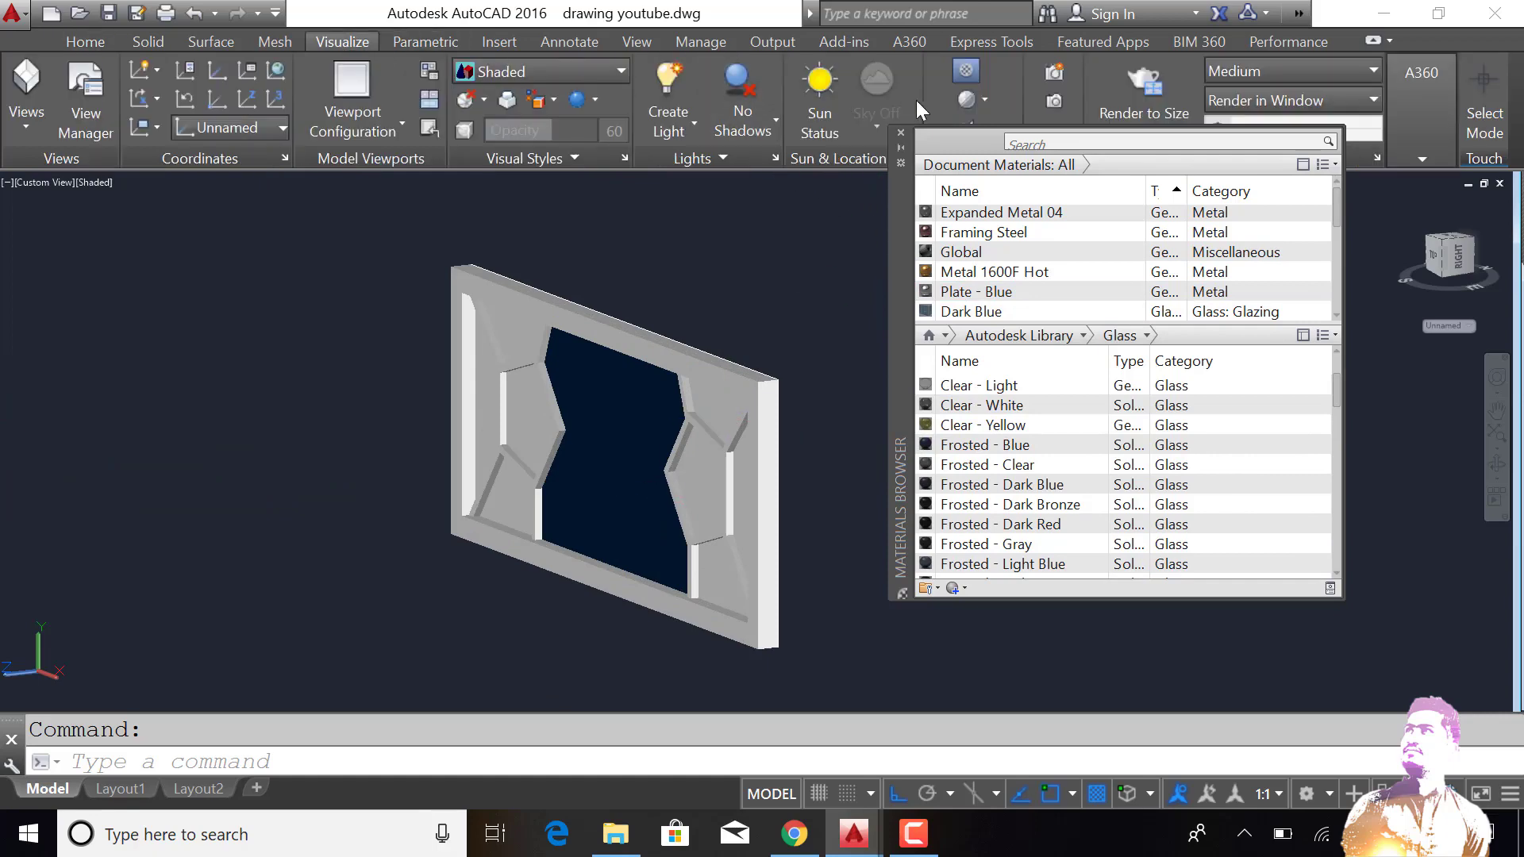
click(981, 102)
click(970, 150)
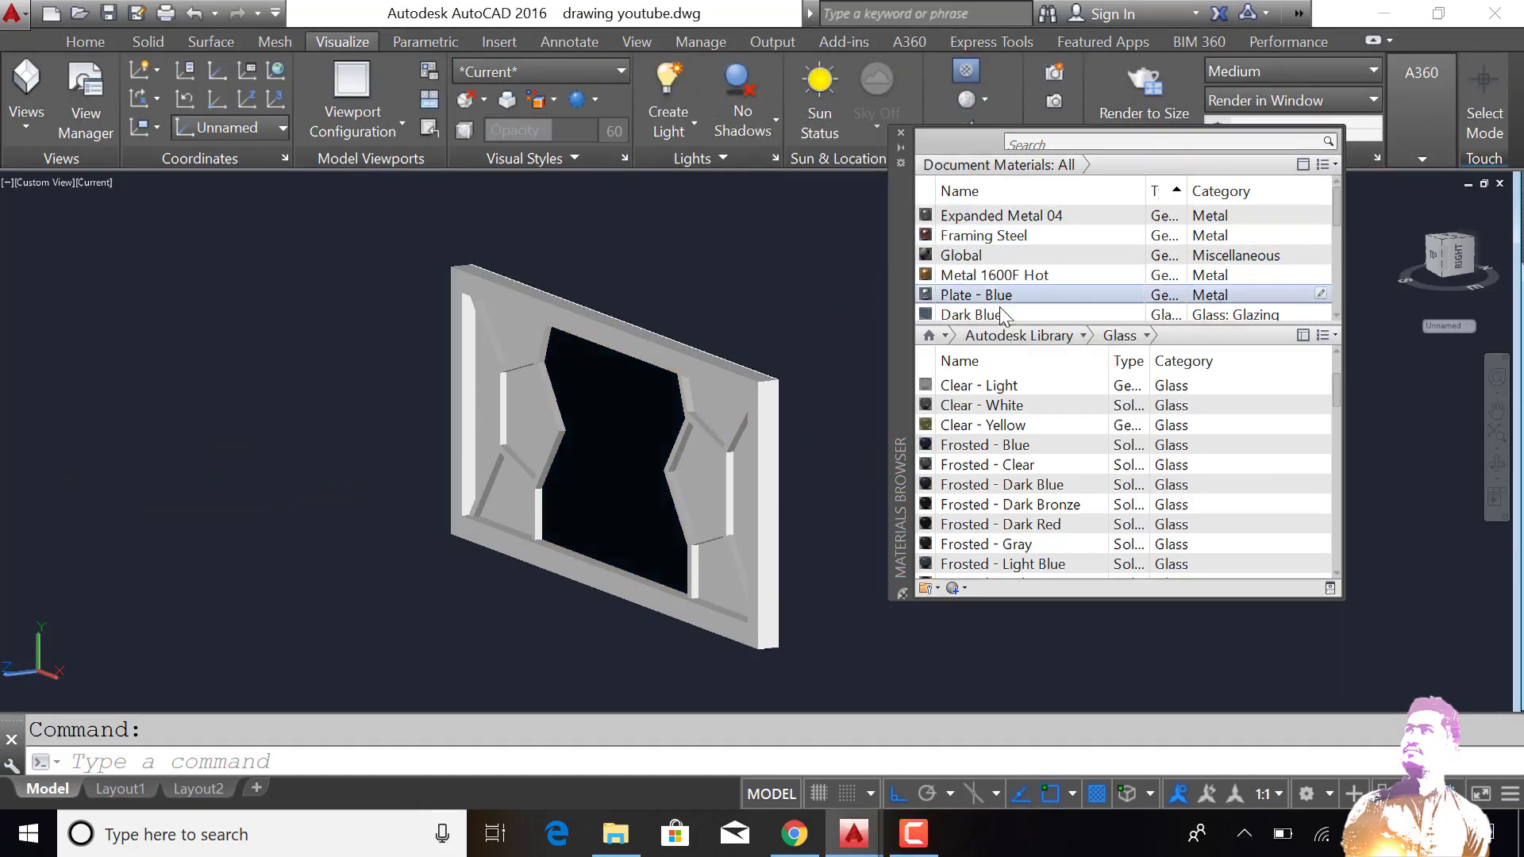
Step: Window-select the central glass pane and assign it the Dark Blue material
click(580, 493)
click(646, 477)
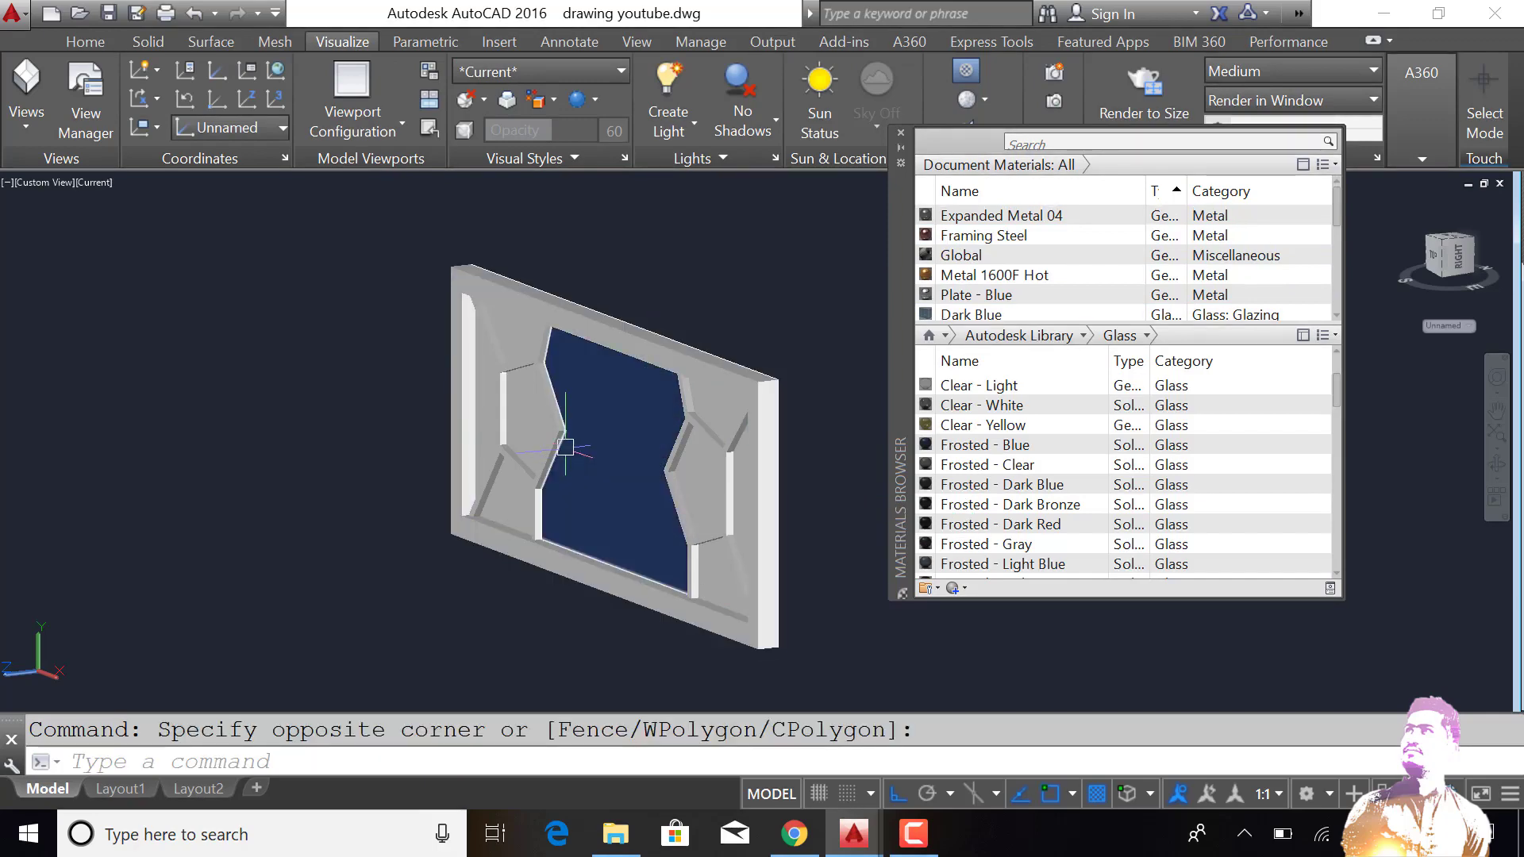
click(968, 314)
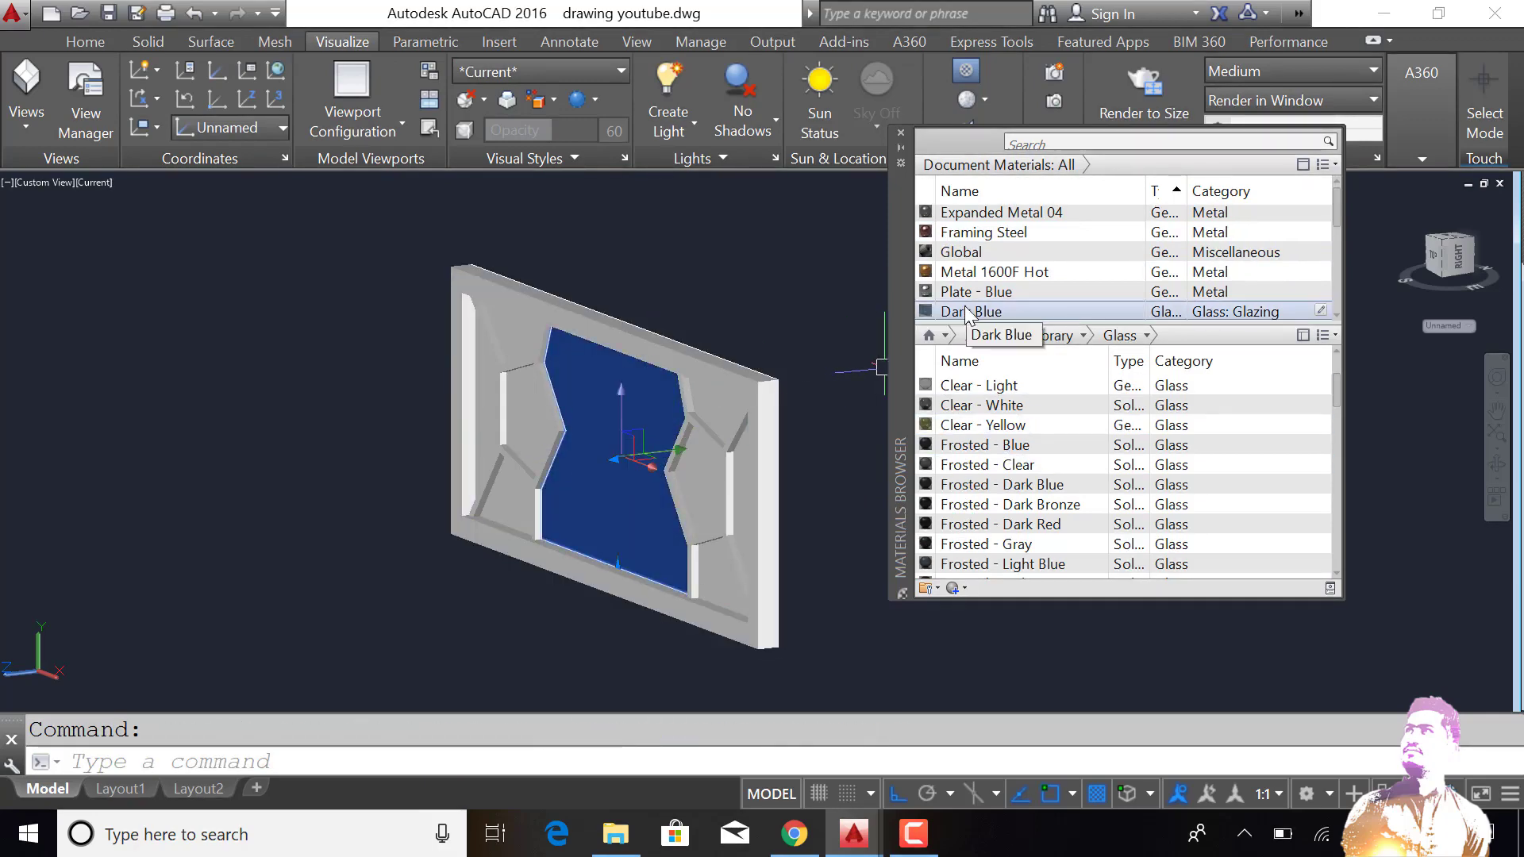
right_click(968, 314)
click(988, 325)
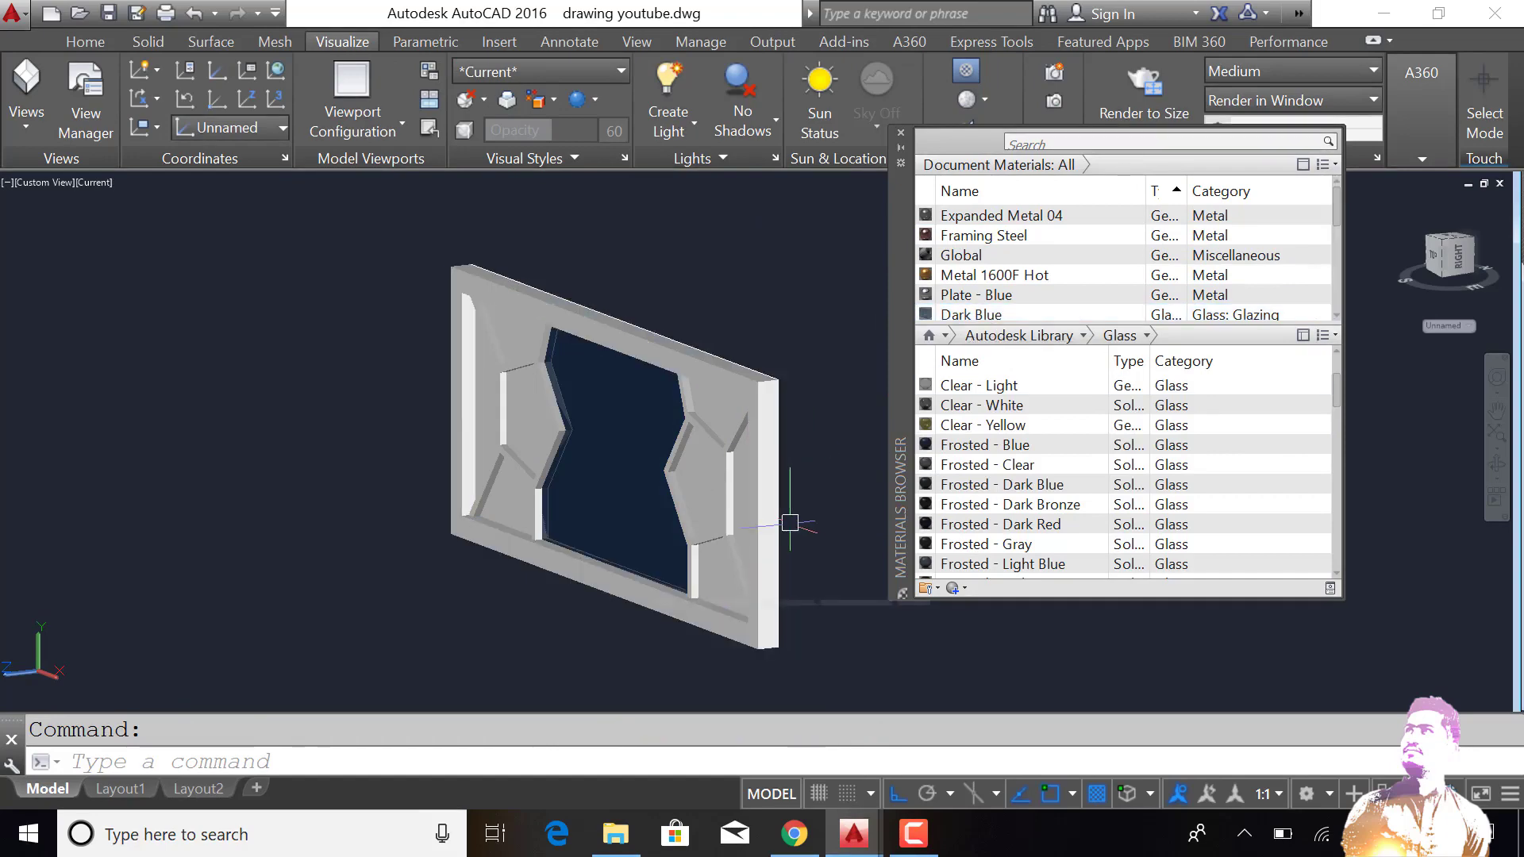
Step: Match the dark blue glass onto the six remaining panes with MATCHPROP
text(MA)
key(Return)
click(614, 479)
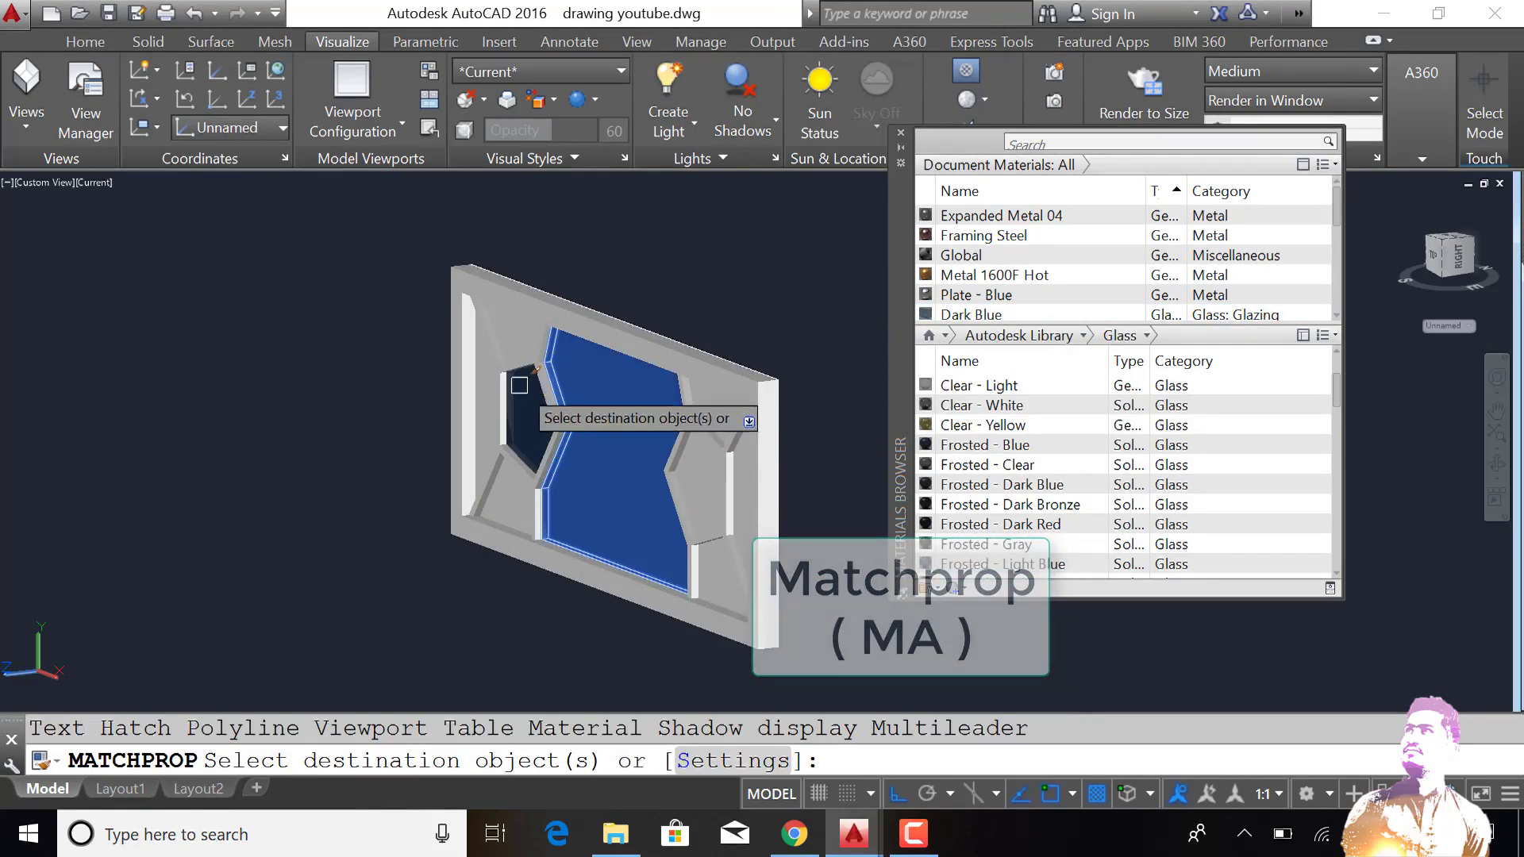
click(520, 409)
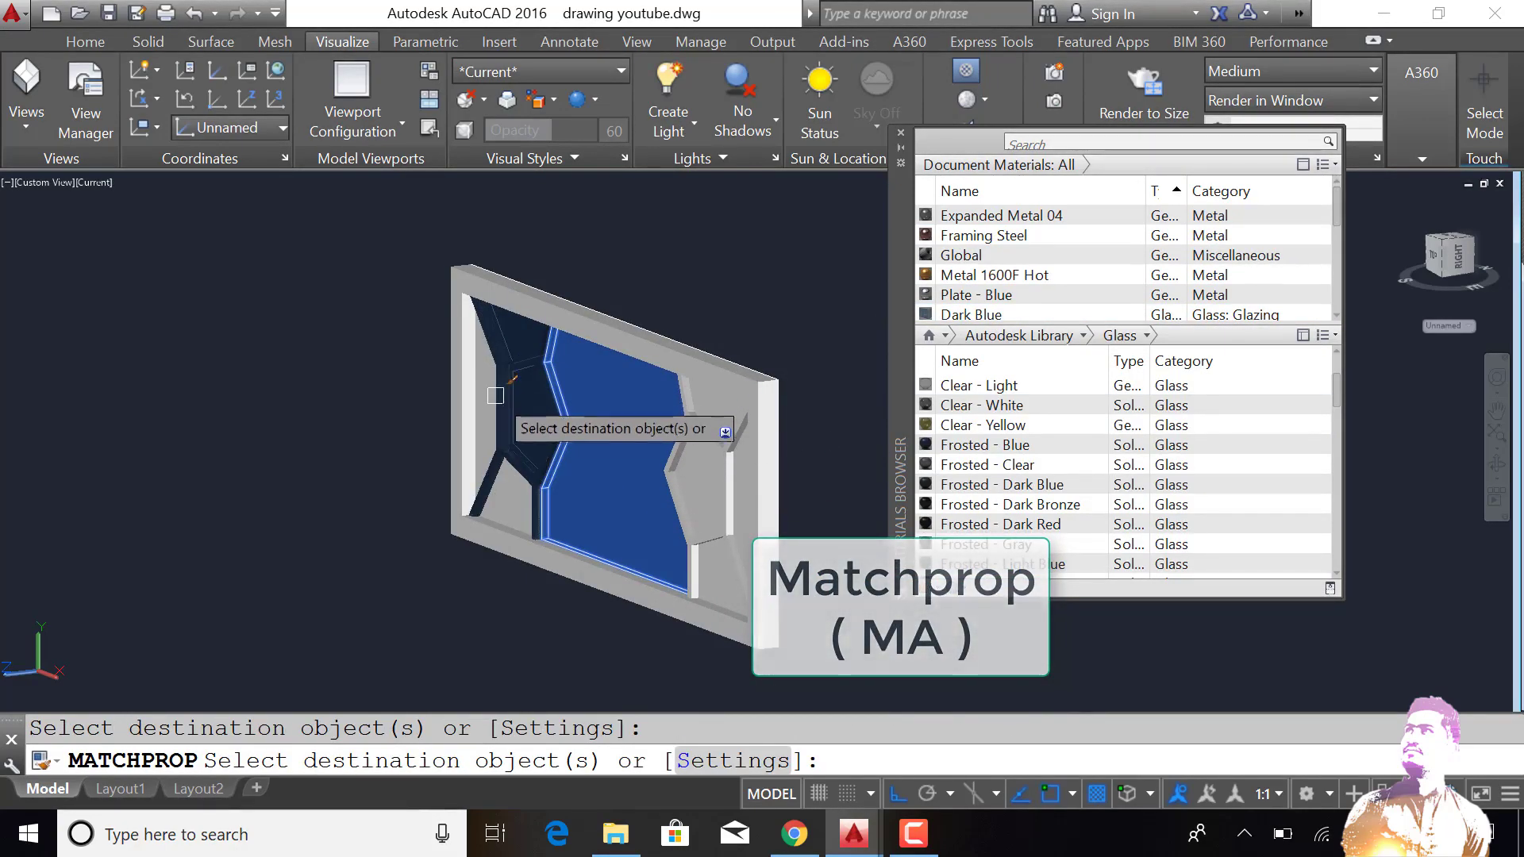
click(506, 482)
click(718, 480)
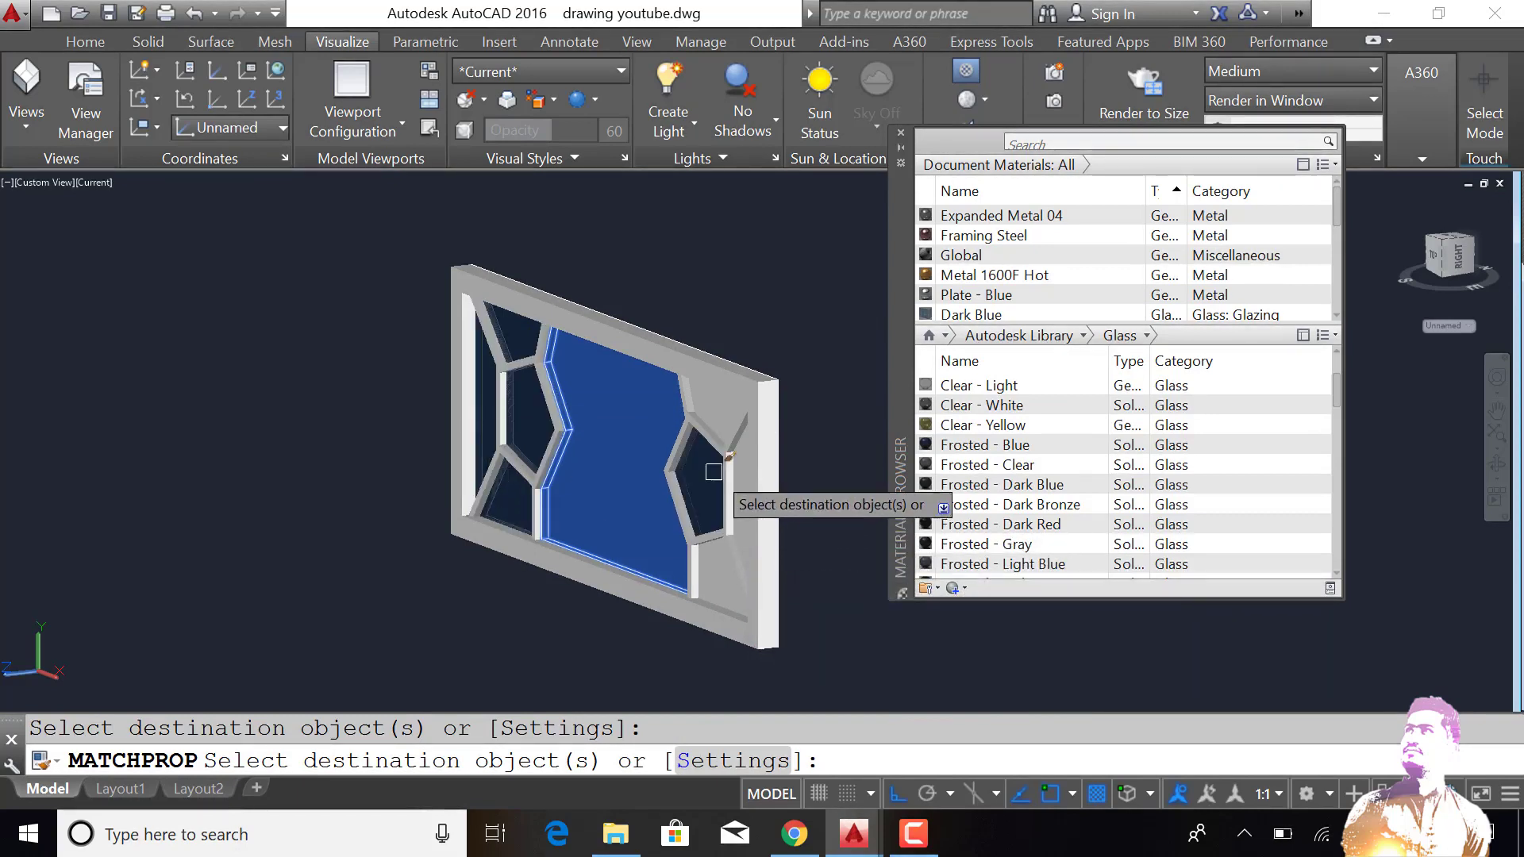
click(712, 420)
click(740, 472)
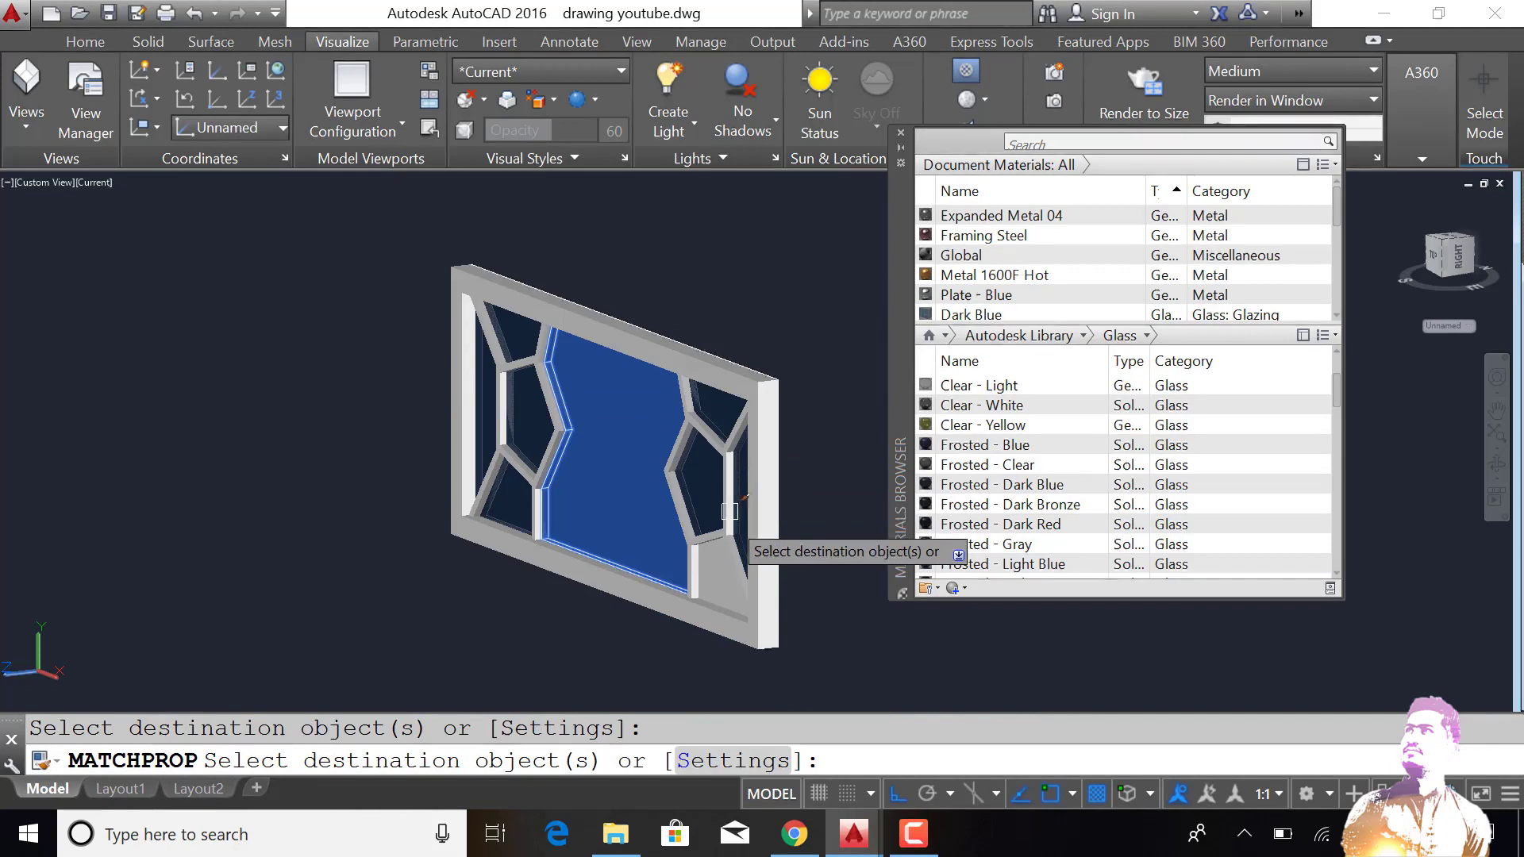
click(721, 565)
key(Return)
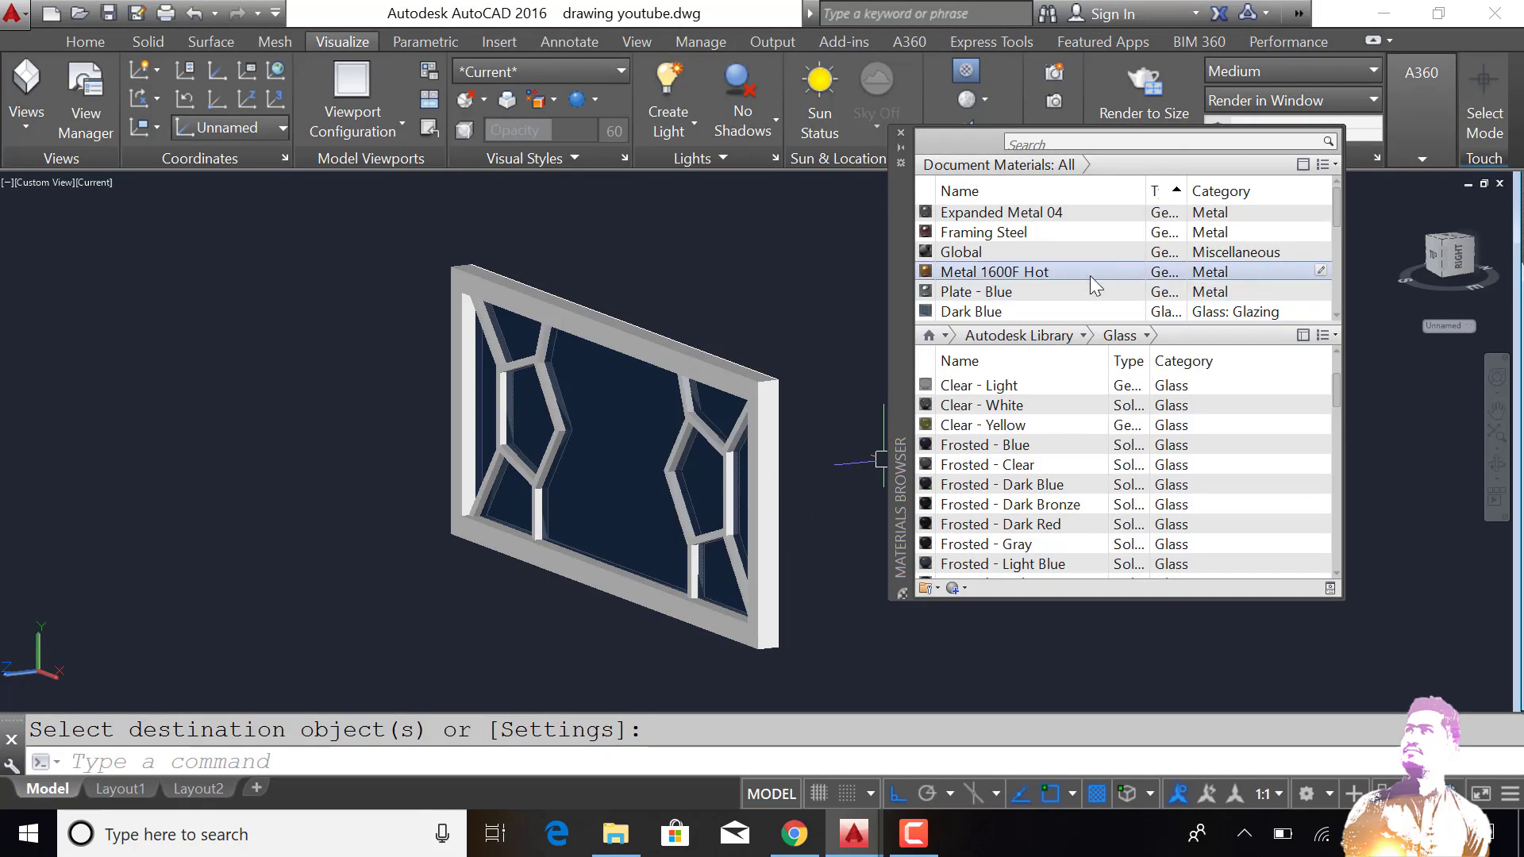
key(Return)
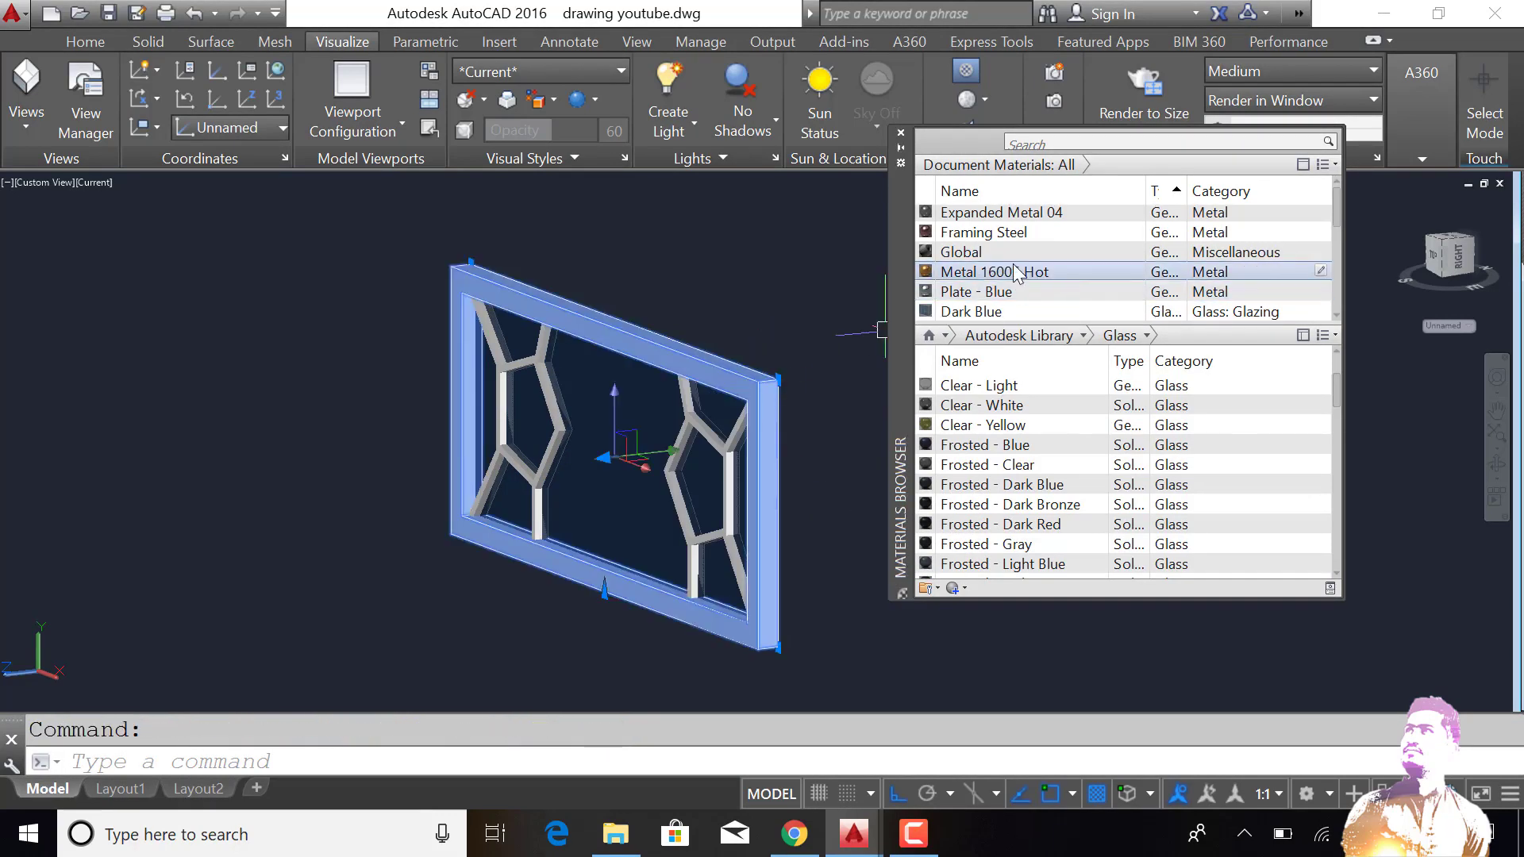
Step: Give the frame the brown Metal 1600F Hot material and match it onto the pentagon struts
click(1016, 274)
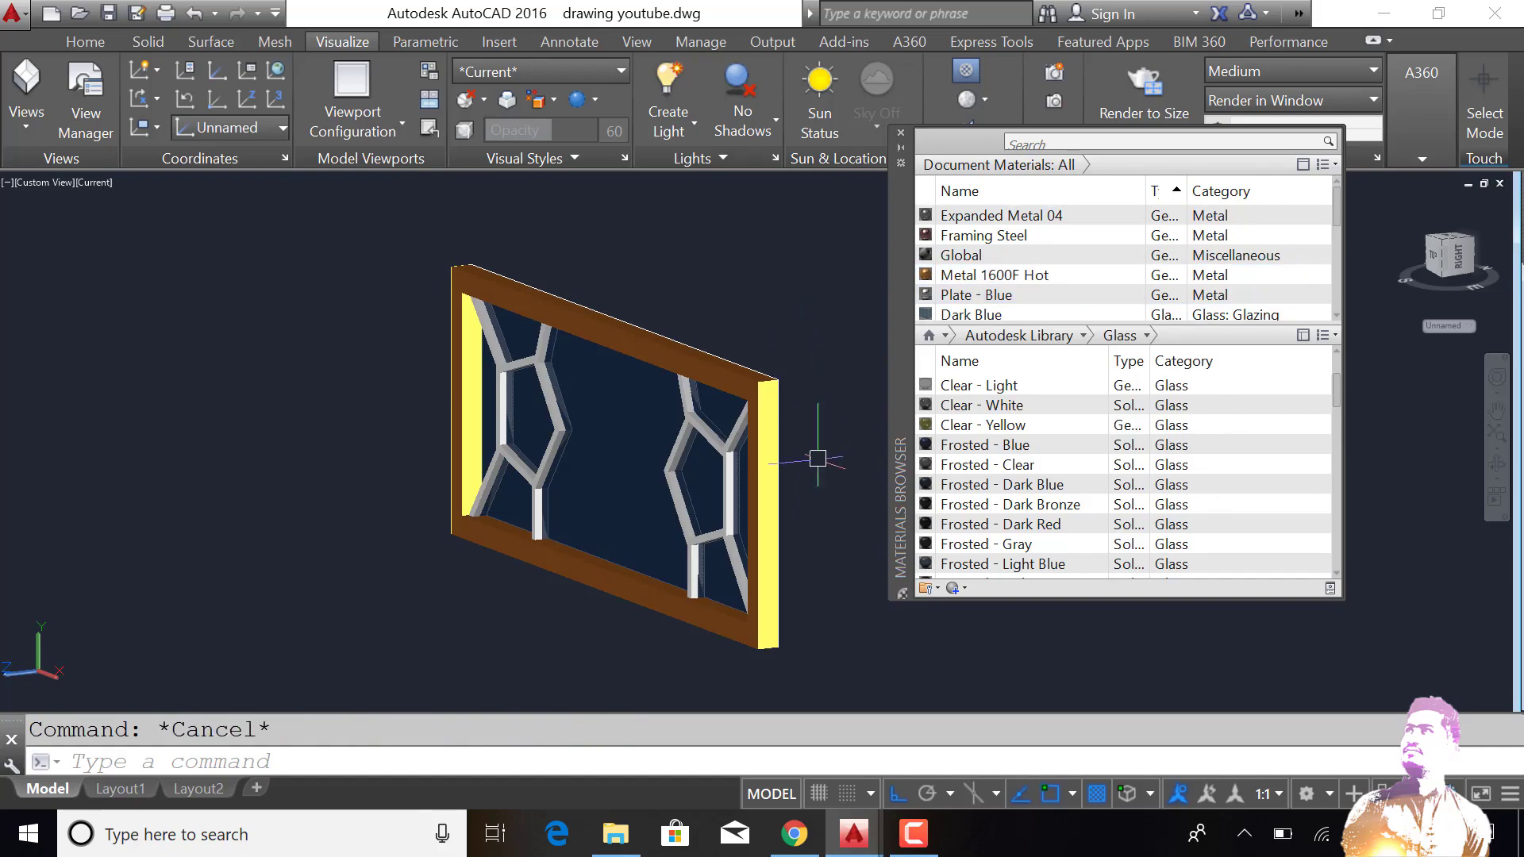
text(M)
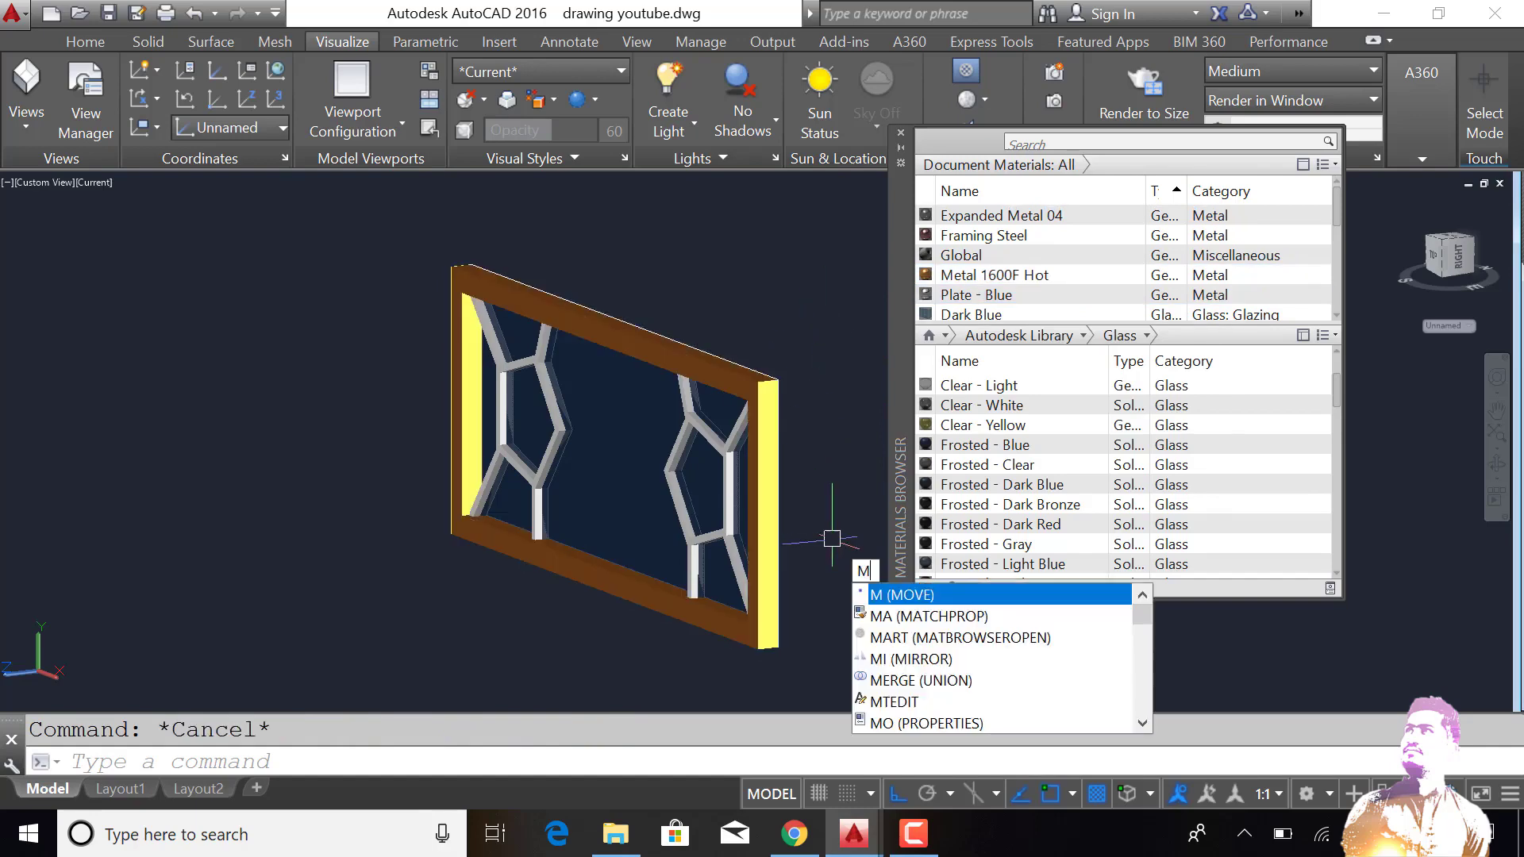
text(A)
key(Return)
click(762, 502)
click(720, 486)
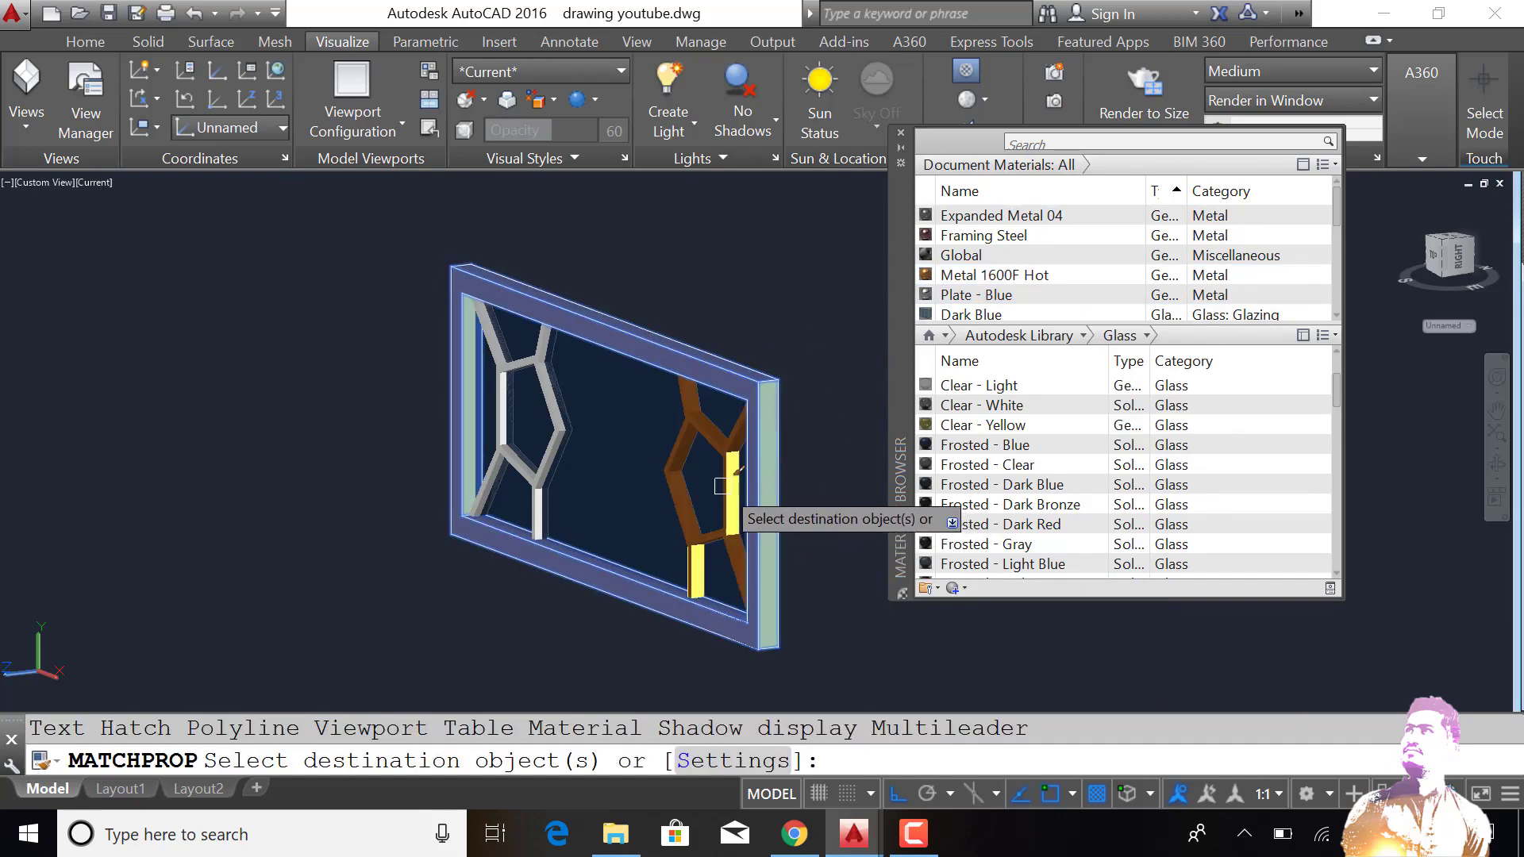
click(697, 570)
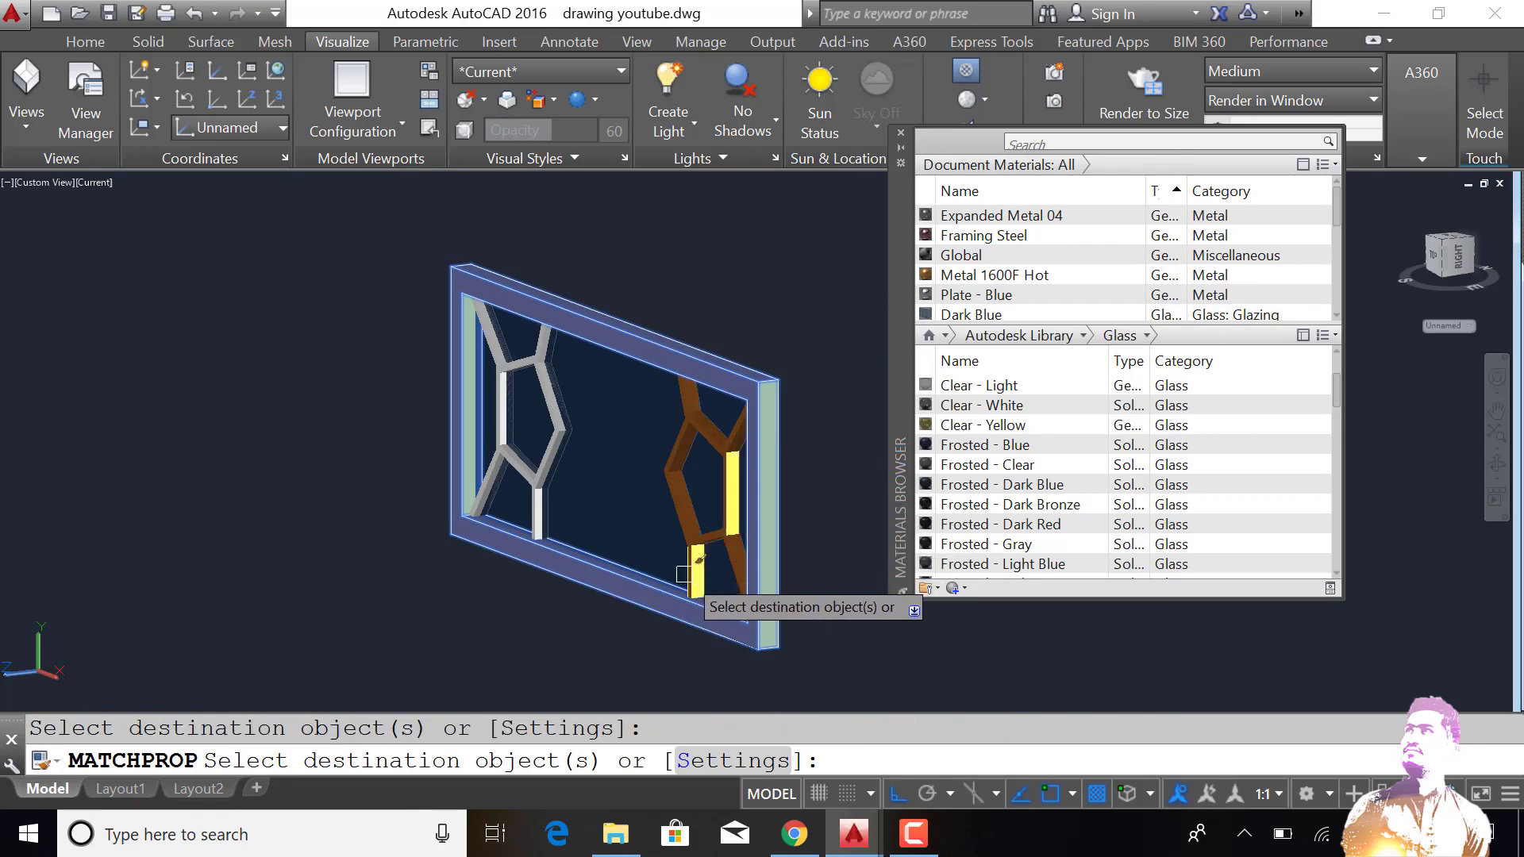
click(534, 473)
key(Return)
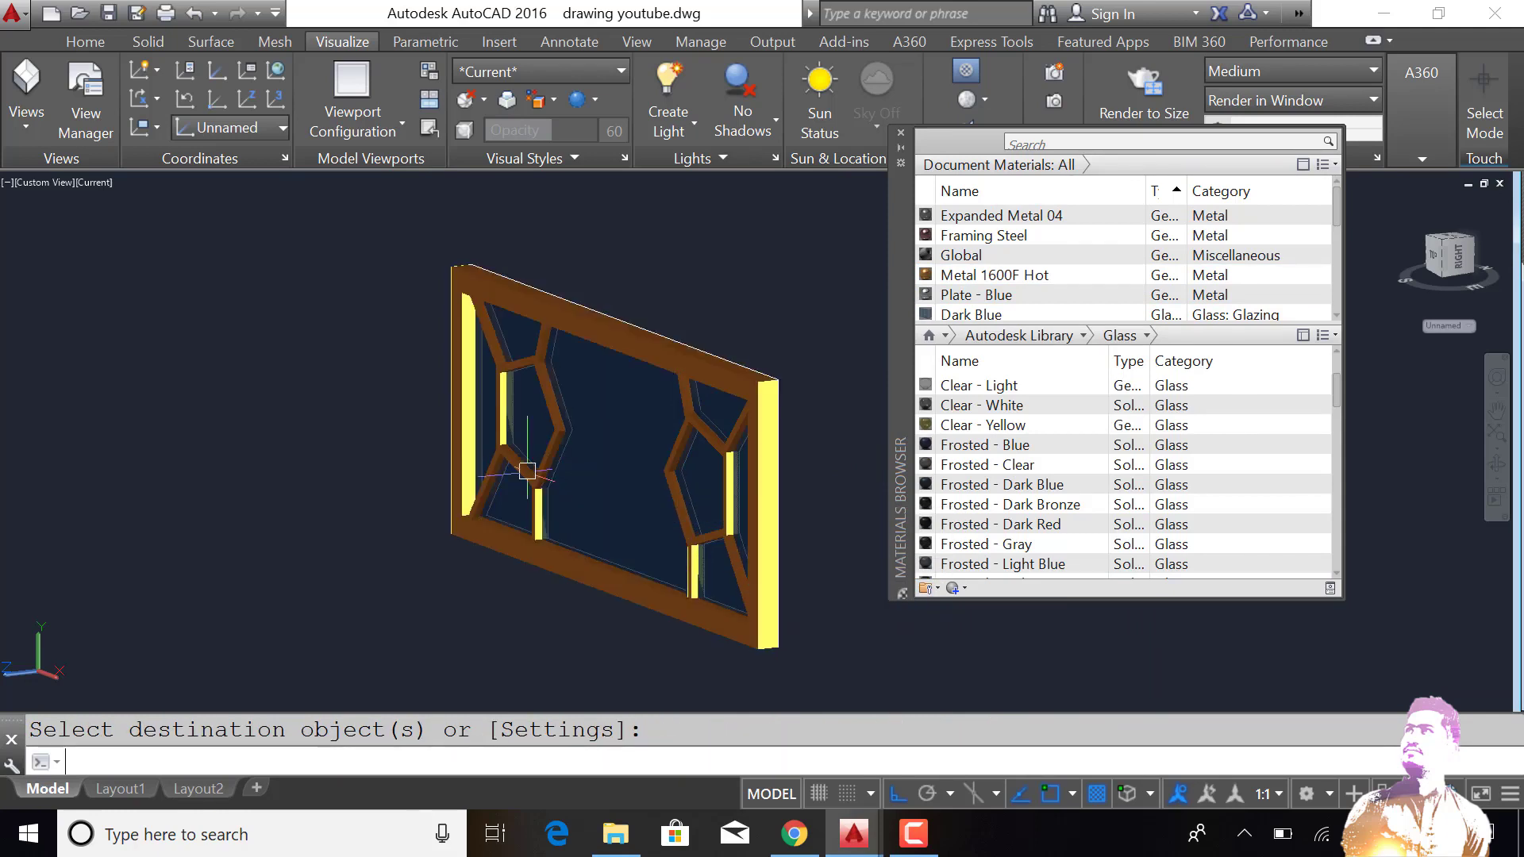
Step: Orbit the view so the window panel faces the camera
scroll(627, 460, down, 2)
click(1496, 463)
mouse_move(780, 502)
mouse_down()
mouse_move(851, 494)
mouse_move(832, 496)
mouse_up()
Step: Group the window frame, both pentagon lattices and the glass pane into one unnamed group
key(Return)
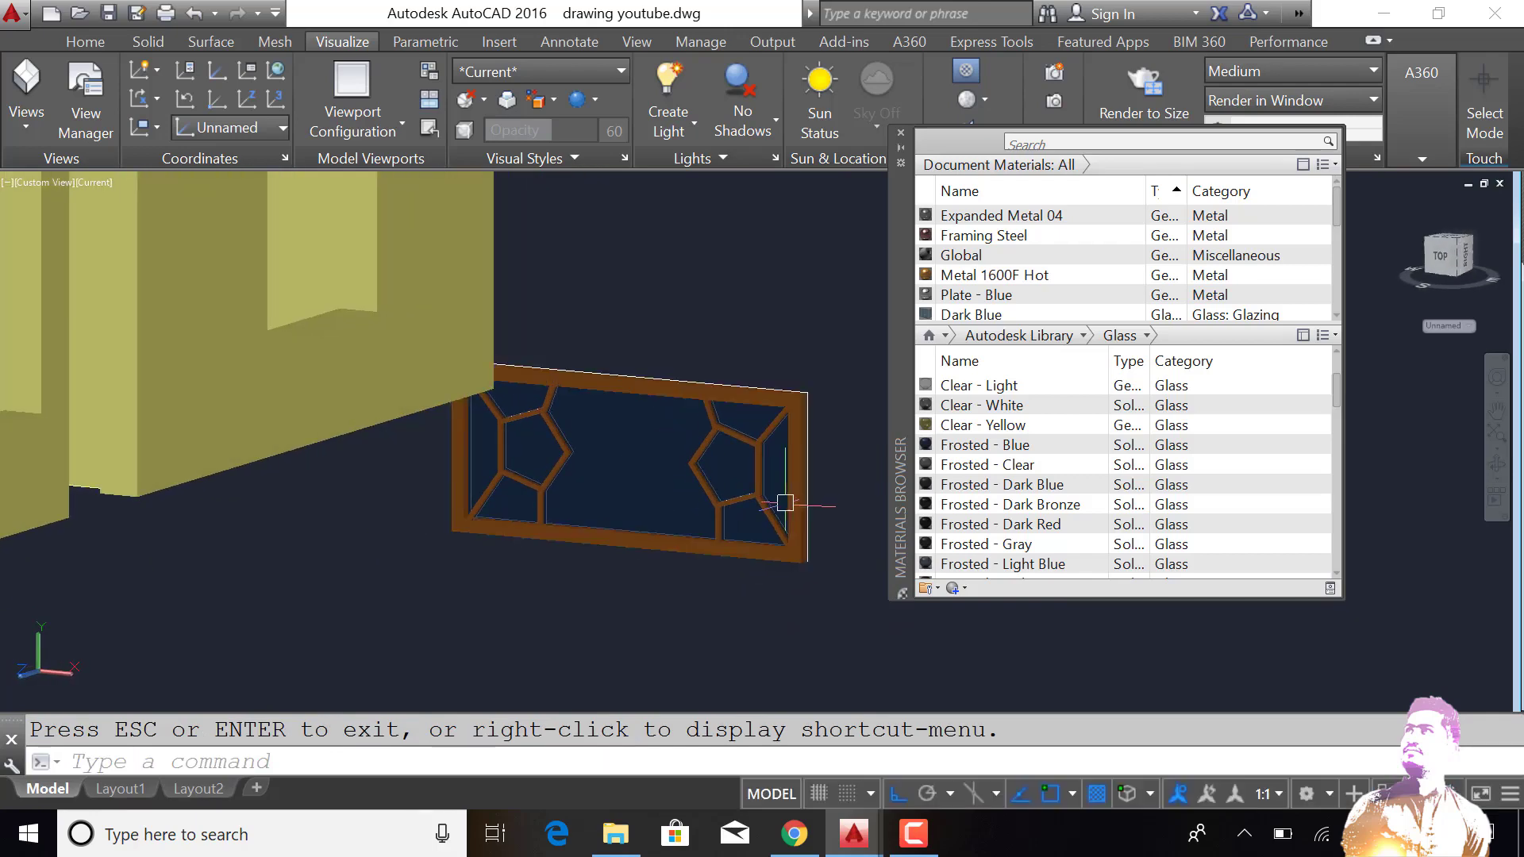
text(gr)
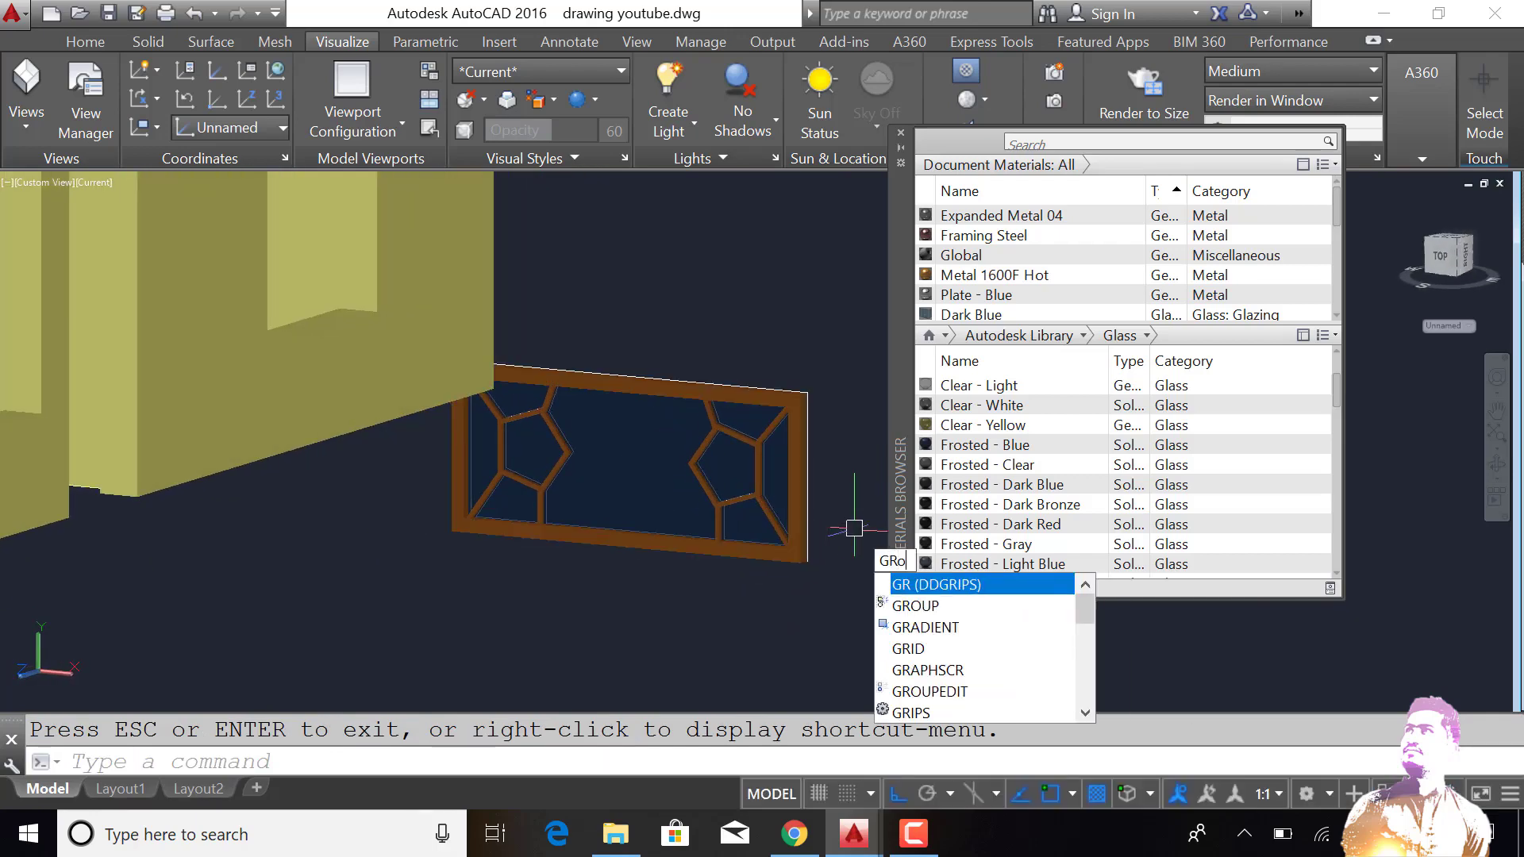
text(o)
key(Return)
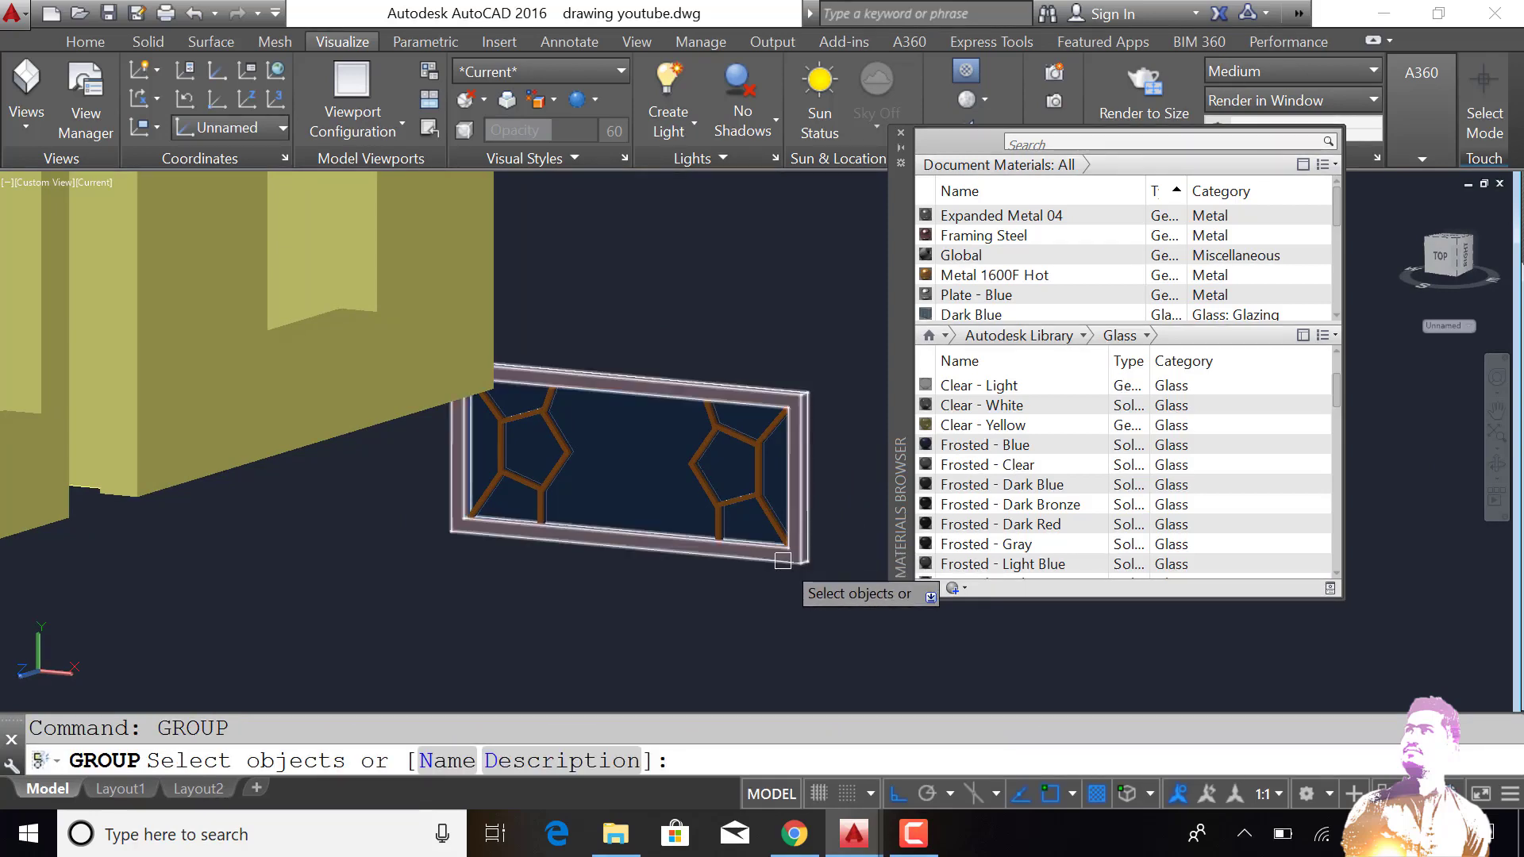
click(798, 555)
click(732, 508)
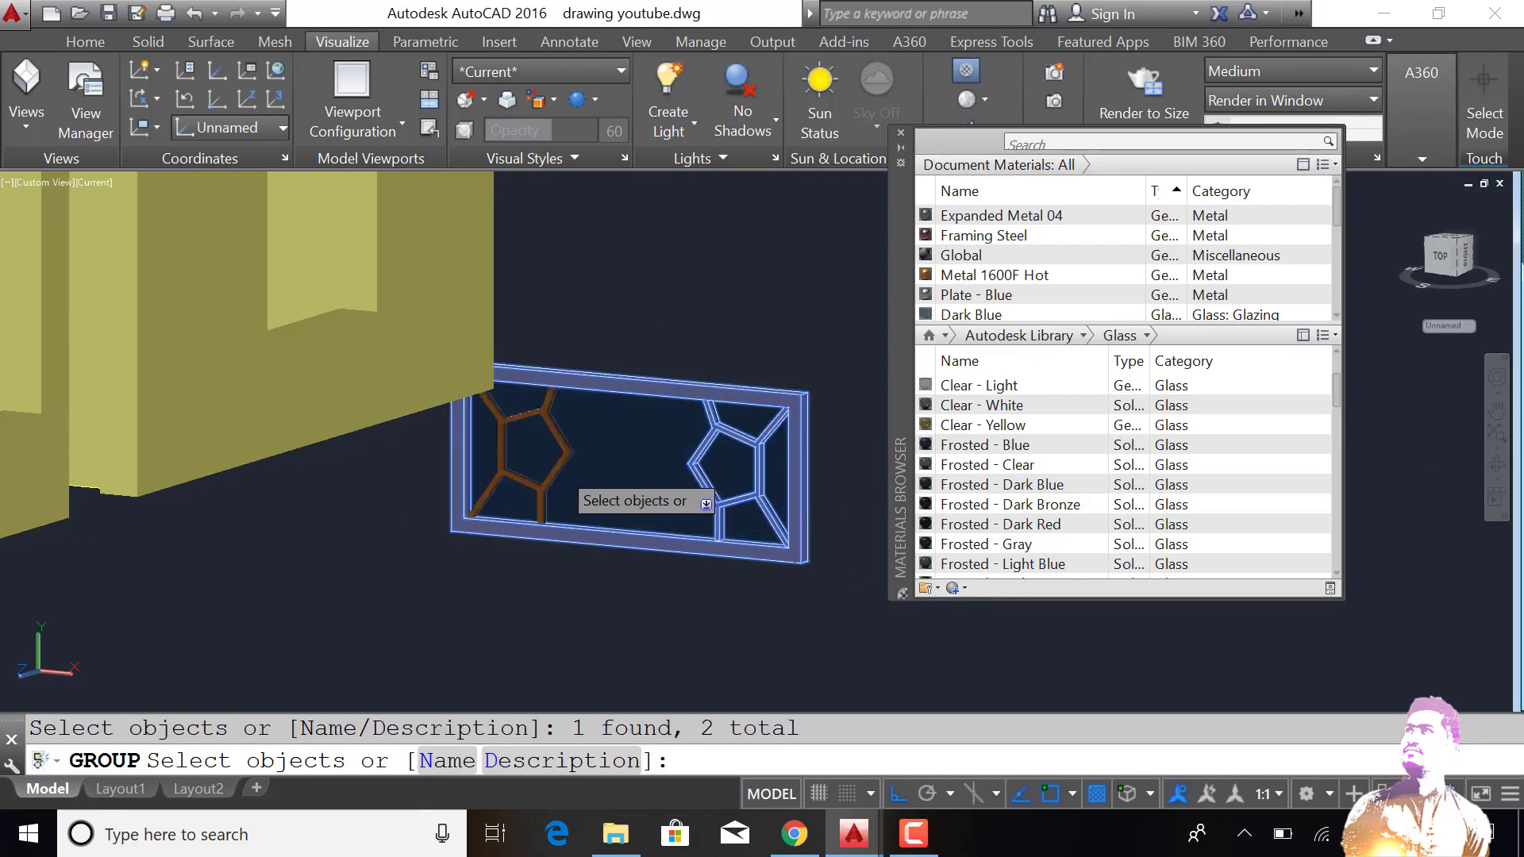
click(556, 480)
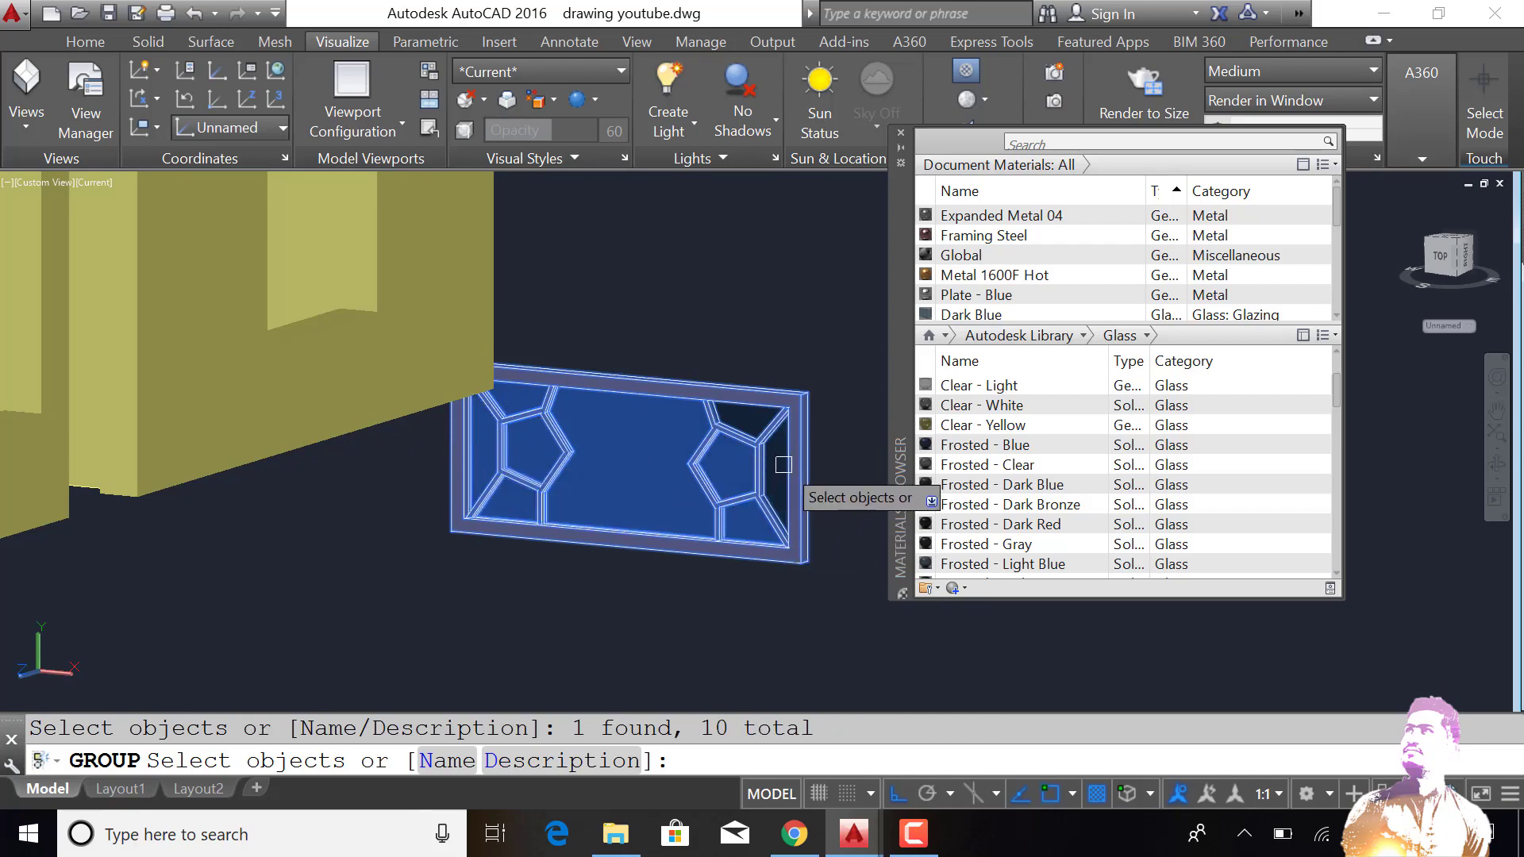
key(Return)
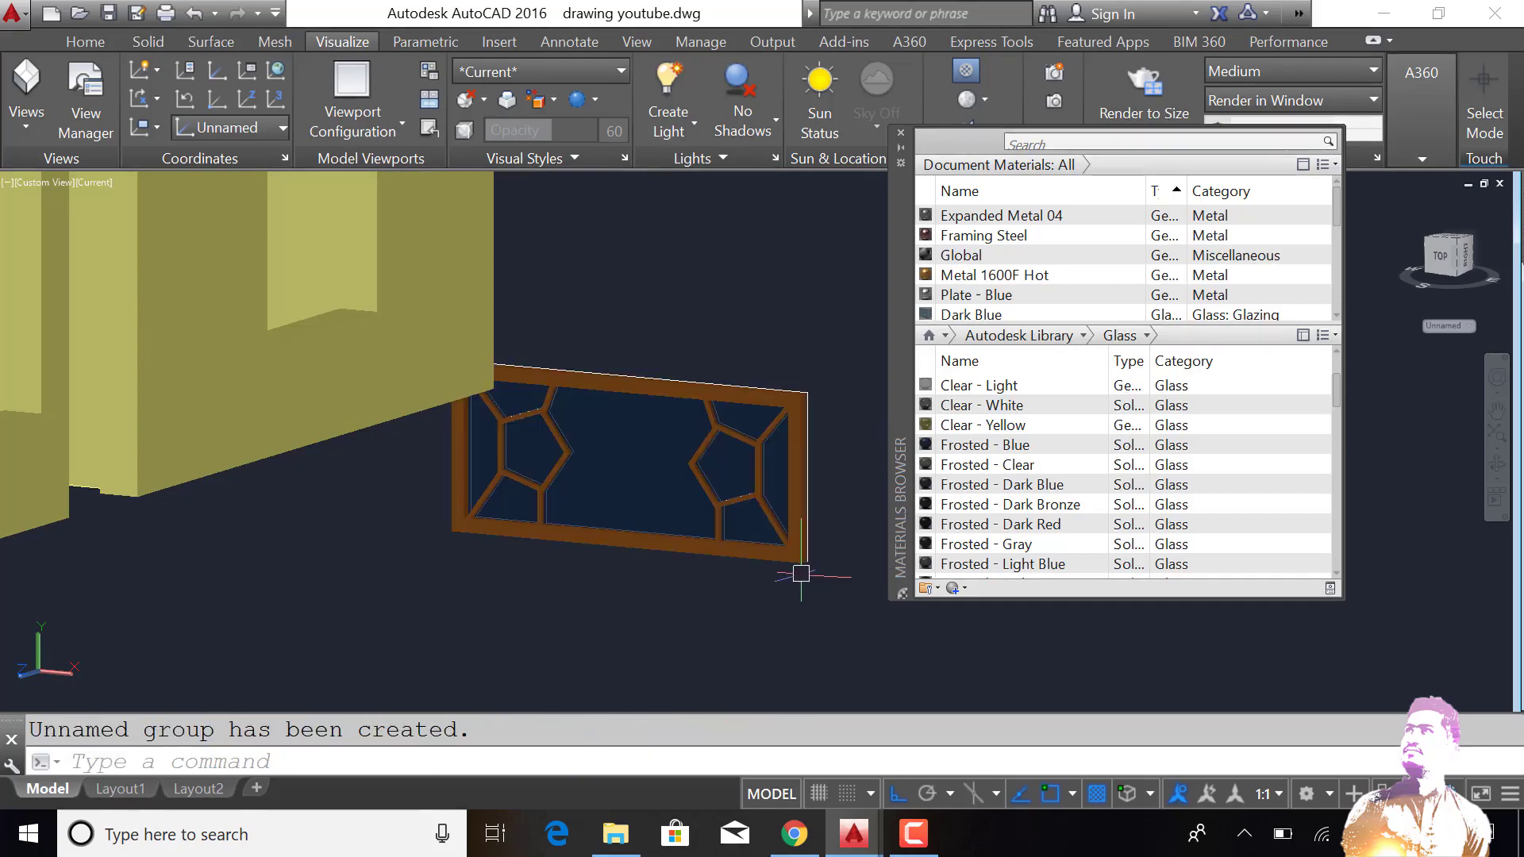
scroll(799, 576, down, 5)
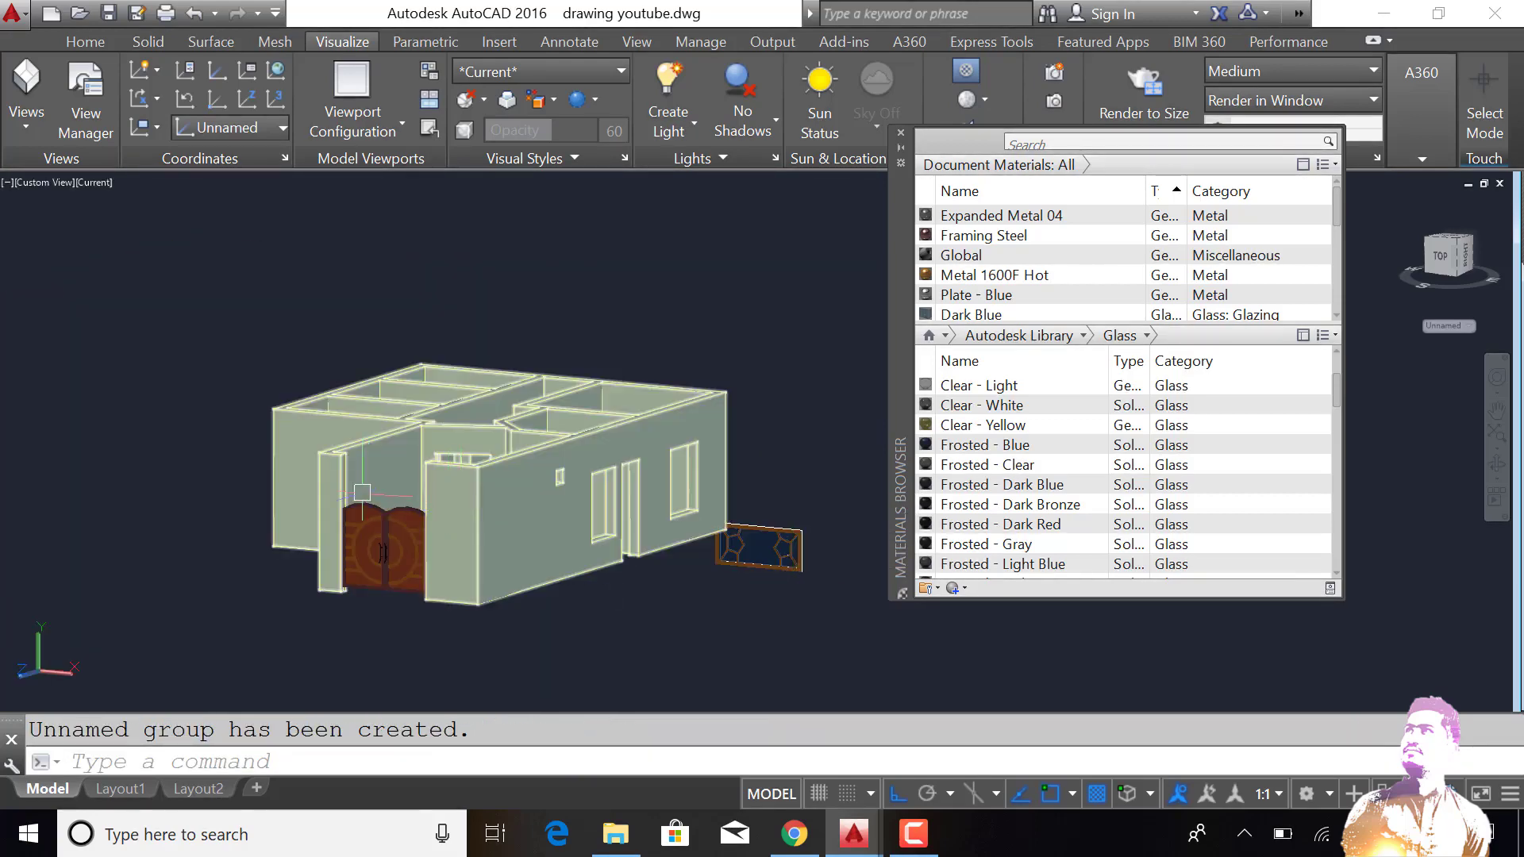
Step: Move the grouped window panel lower down beside the house
scroll(448, 509, up, 4)
scroll(448, 509, down, 5)
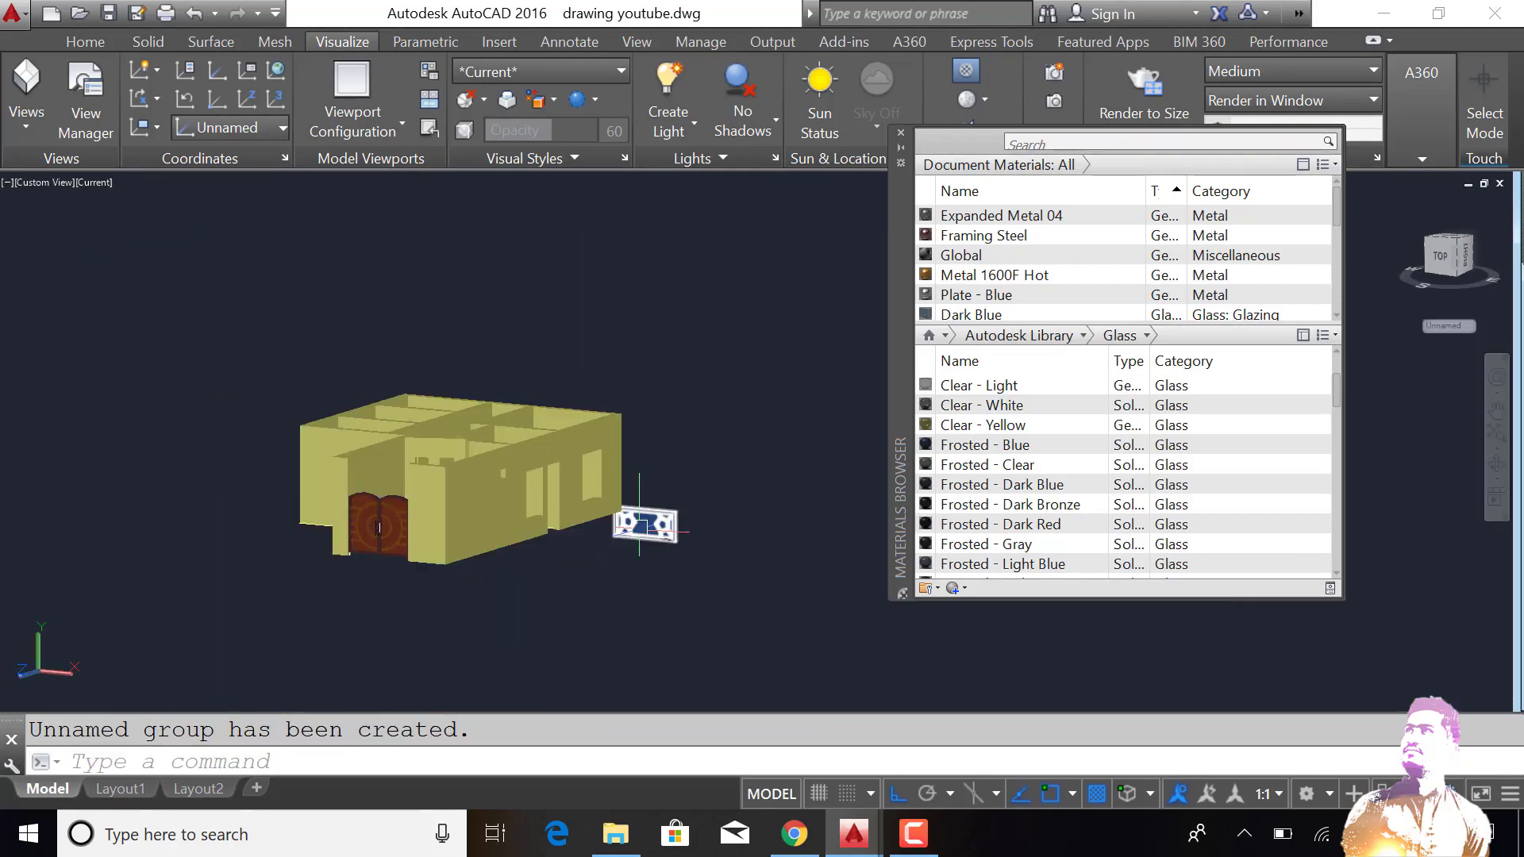
scroll(639, 531, up, 3)
text(m)
key(Return)
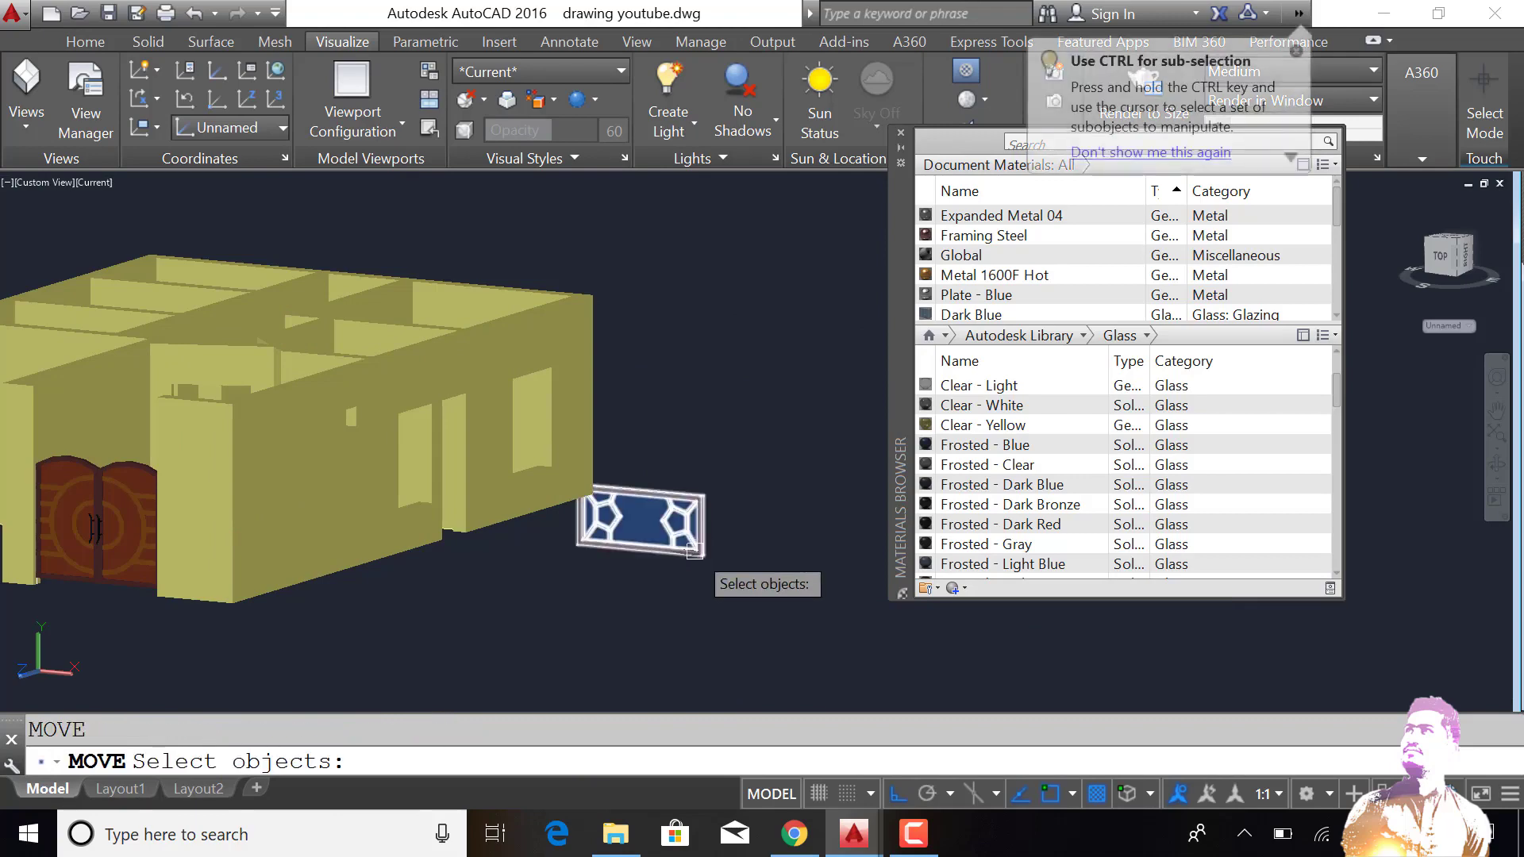
click(708, 550)
click(693, 550)
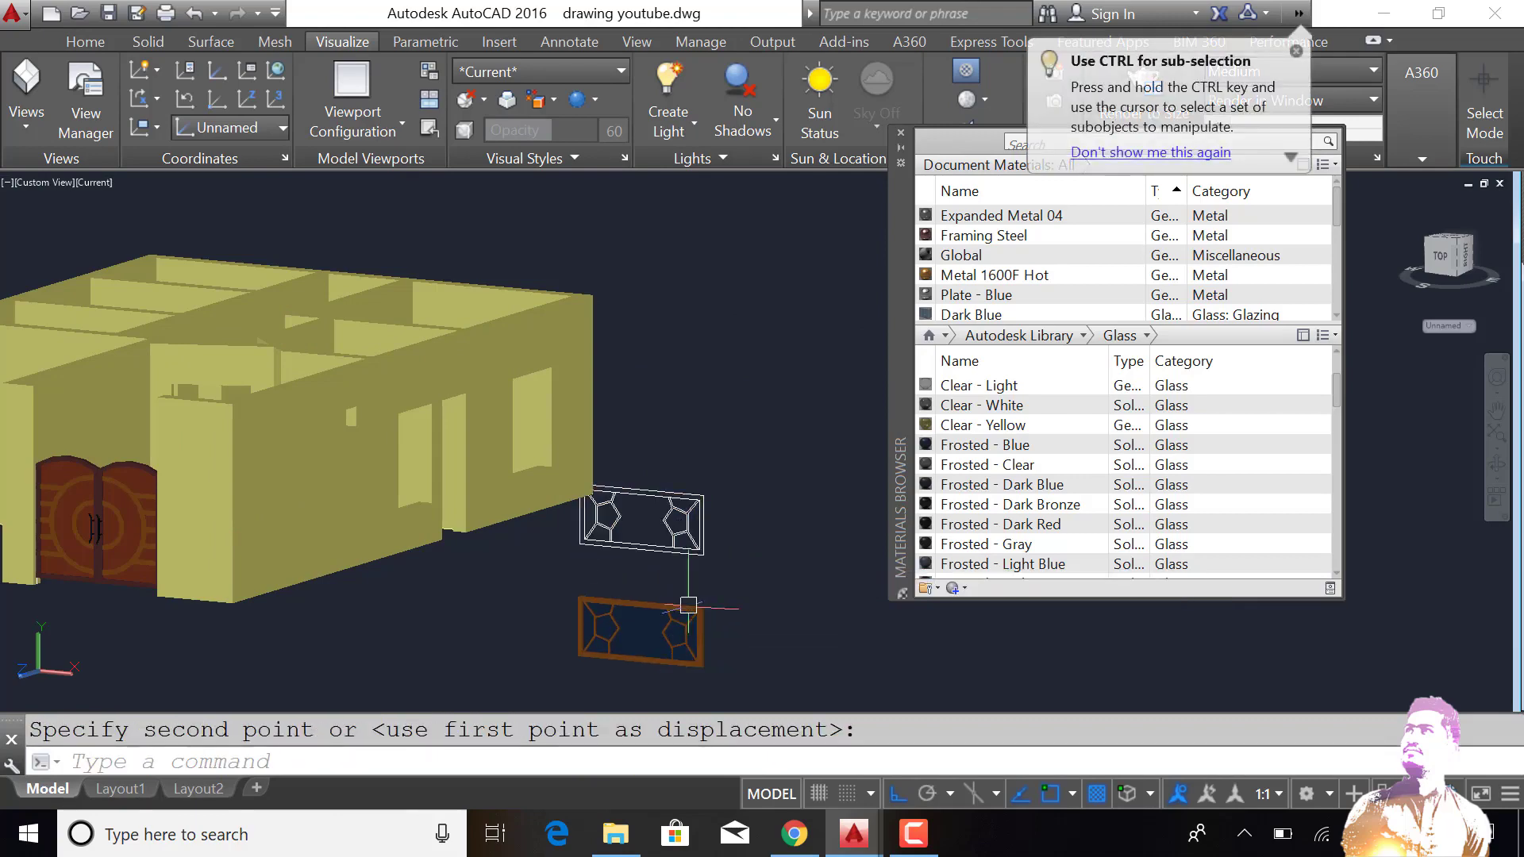
click(689, 606)
Step: Erase the stray leftover outline pieces near the house wall
click(753, 450)
click(717, 576)
key(Delete)
scroll(717, 575, up, 3)
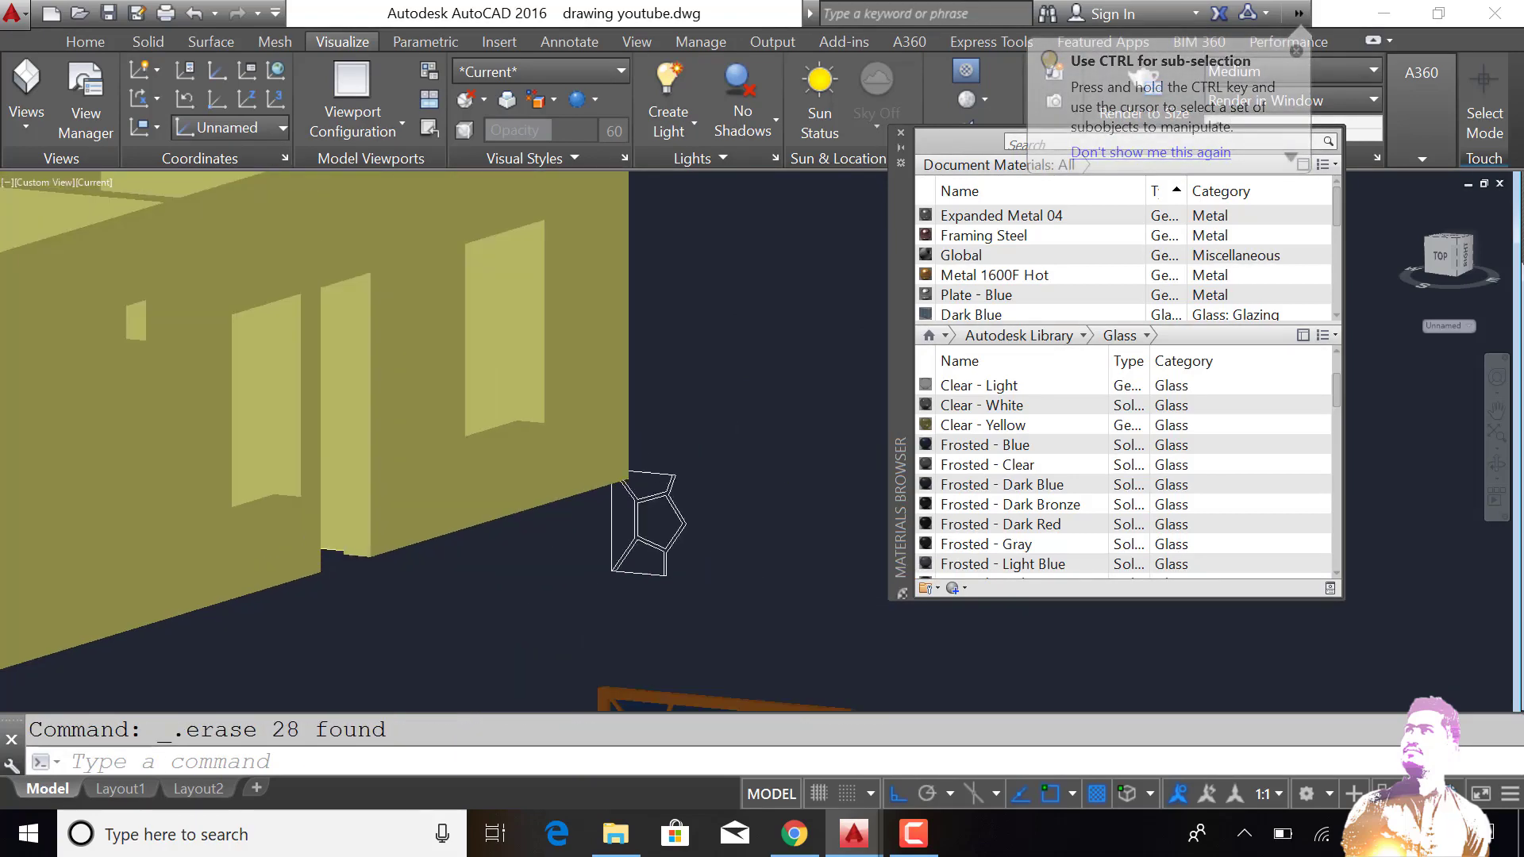
click(647, 570)
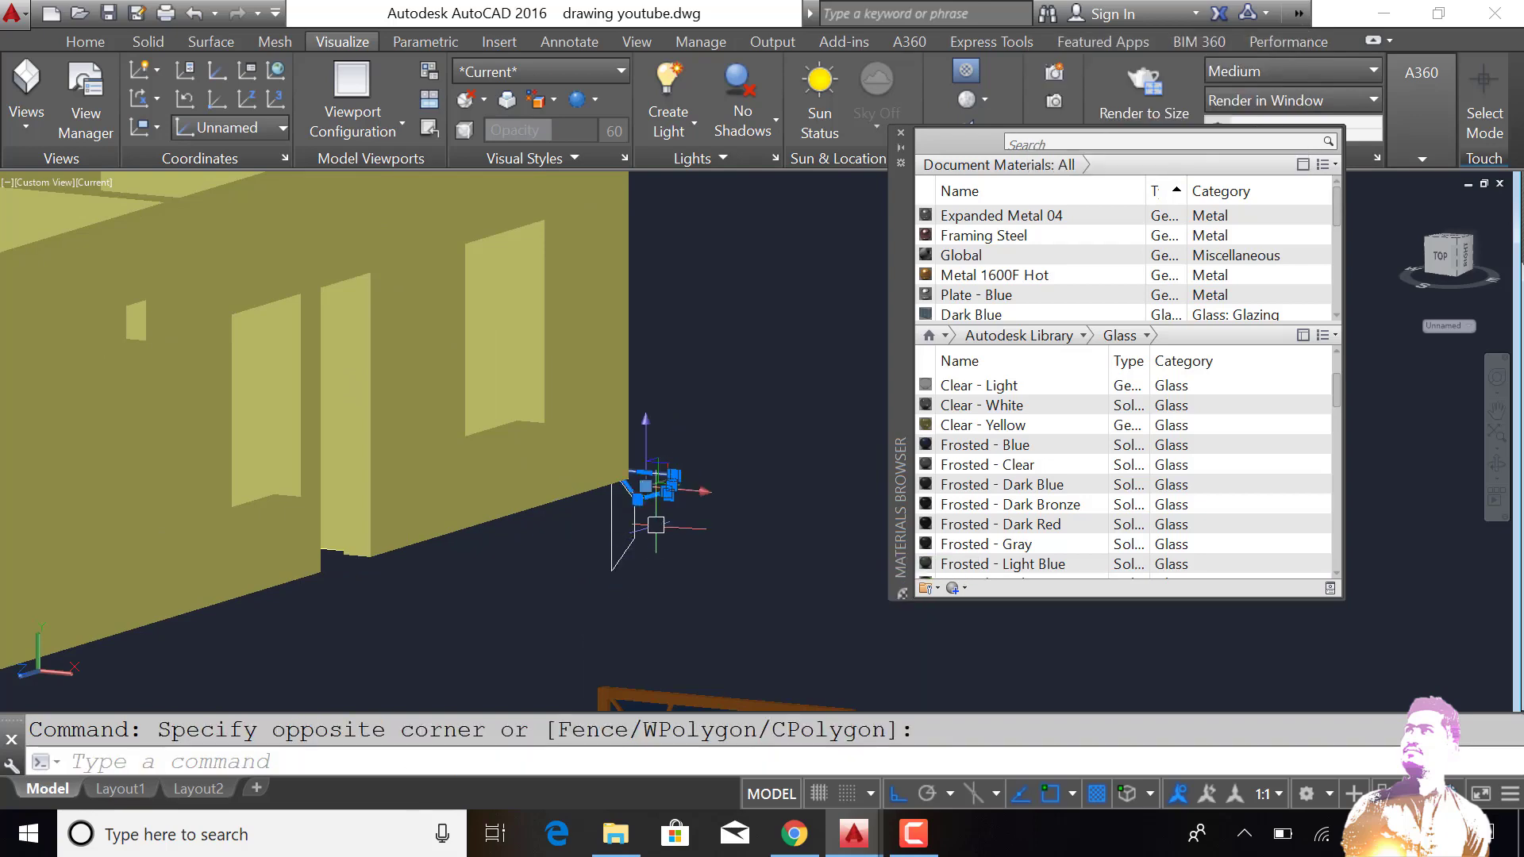
click(624, 486)
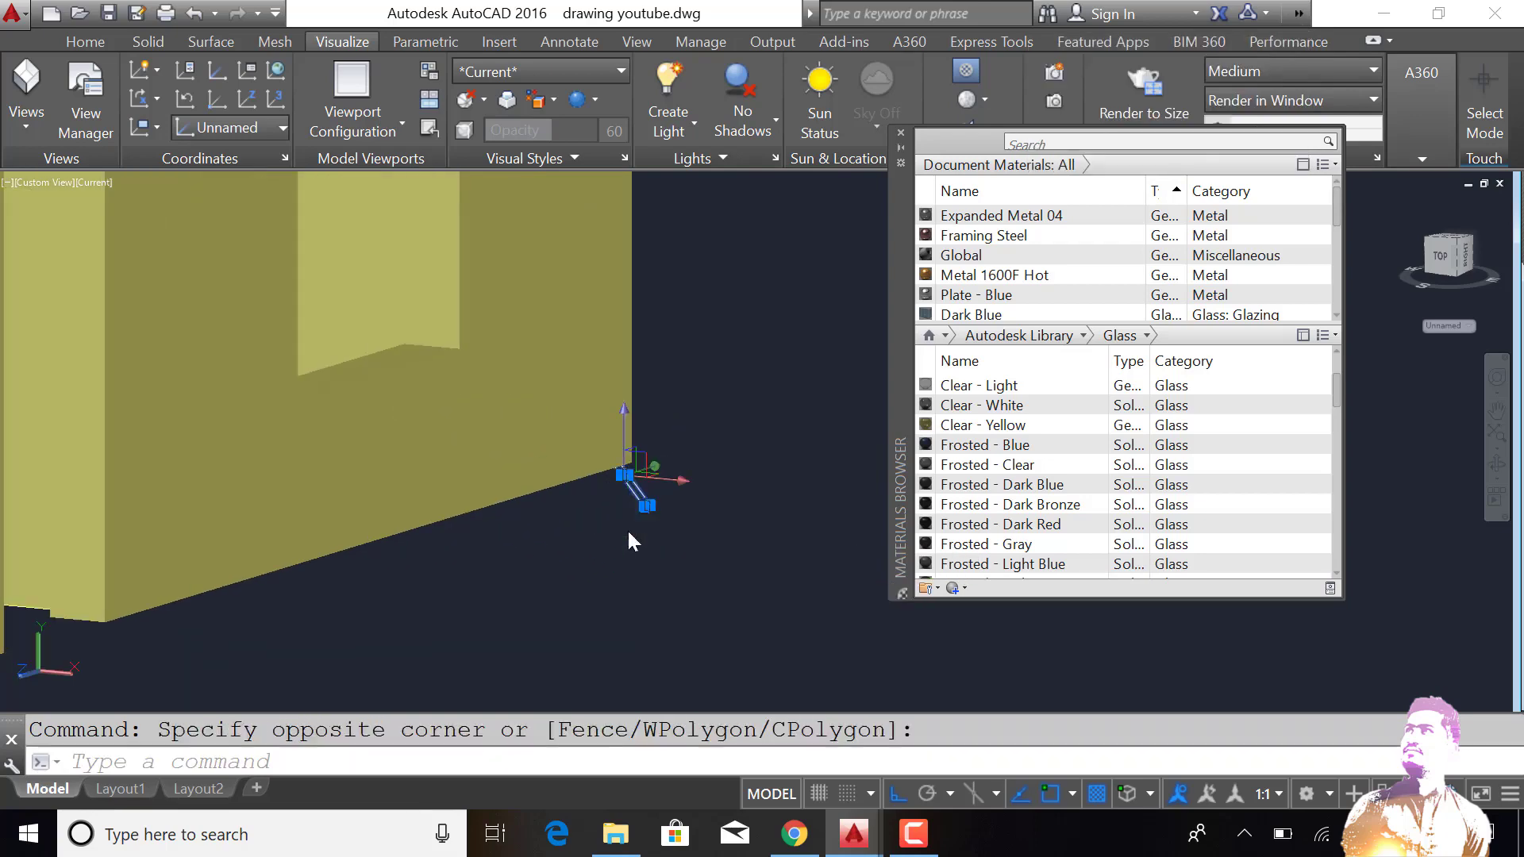
click(687, 409)
key(Delete)
scroll(627, 556, down, 5)
Step: Switch the viewport visual style to Hidden after trying 2D Wireframe and Shaded
click(95, 182)
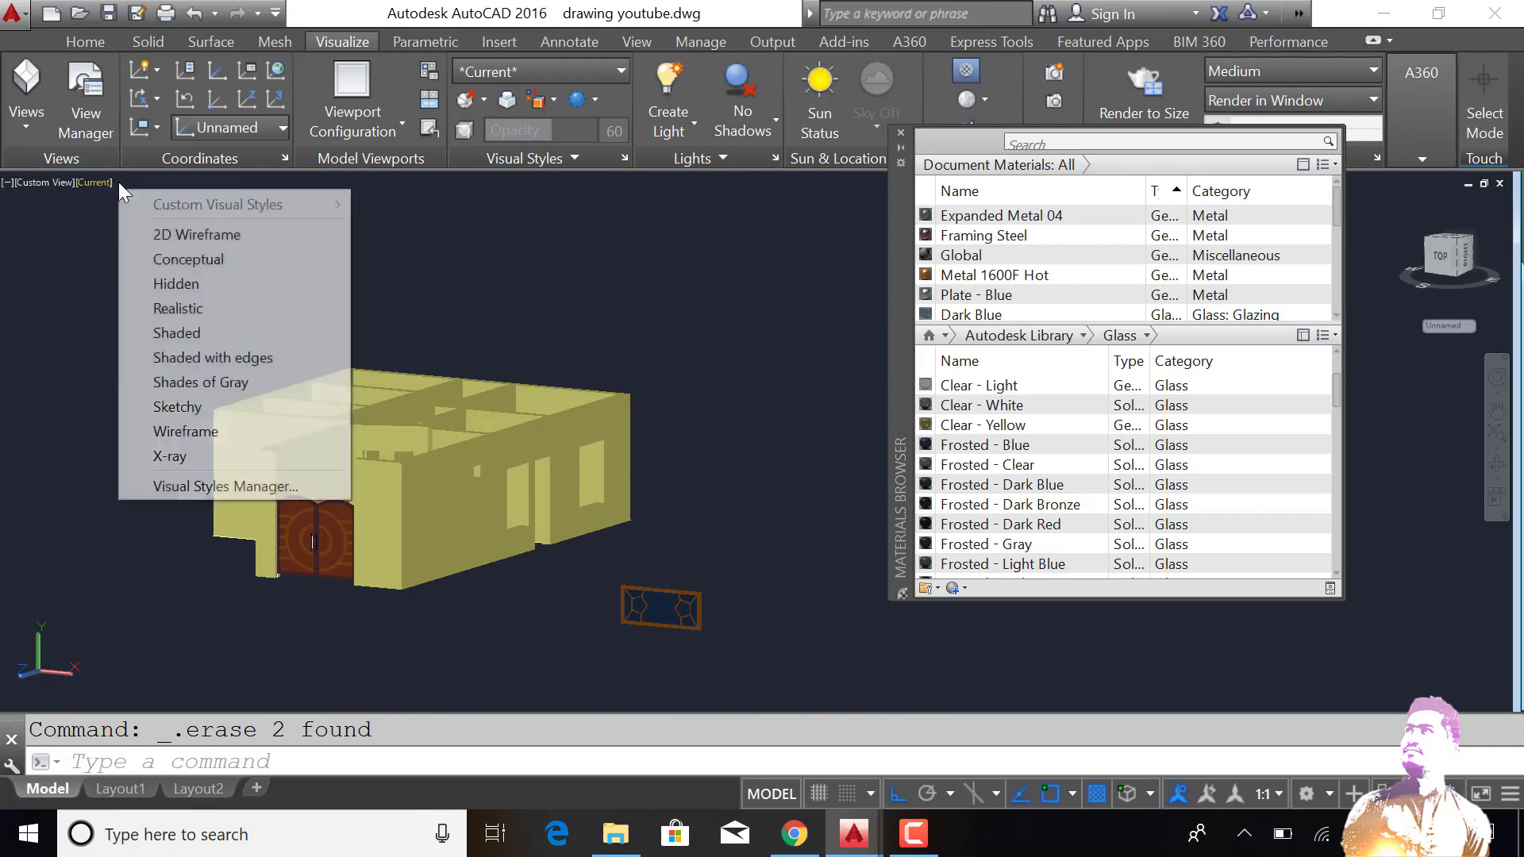
click(163, 232)
click(131, 190)
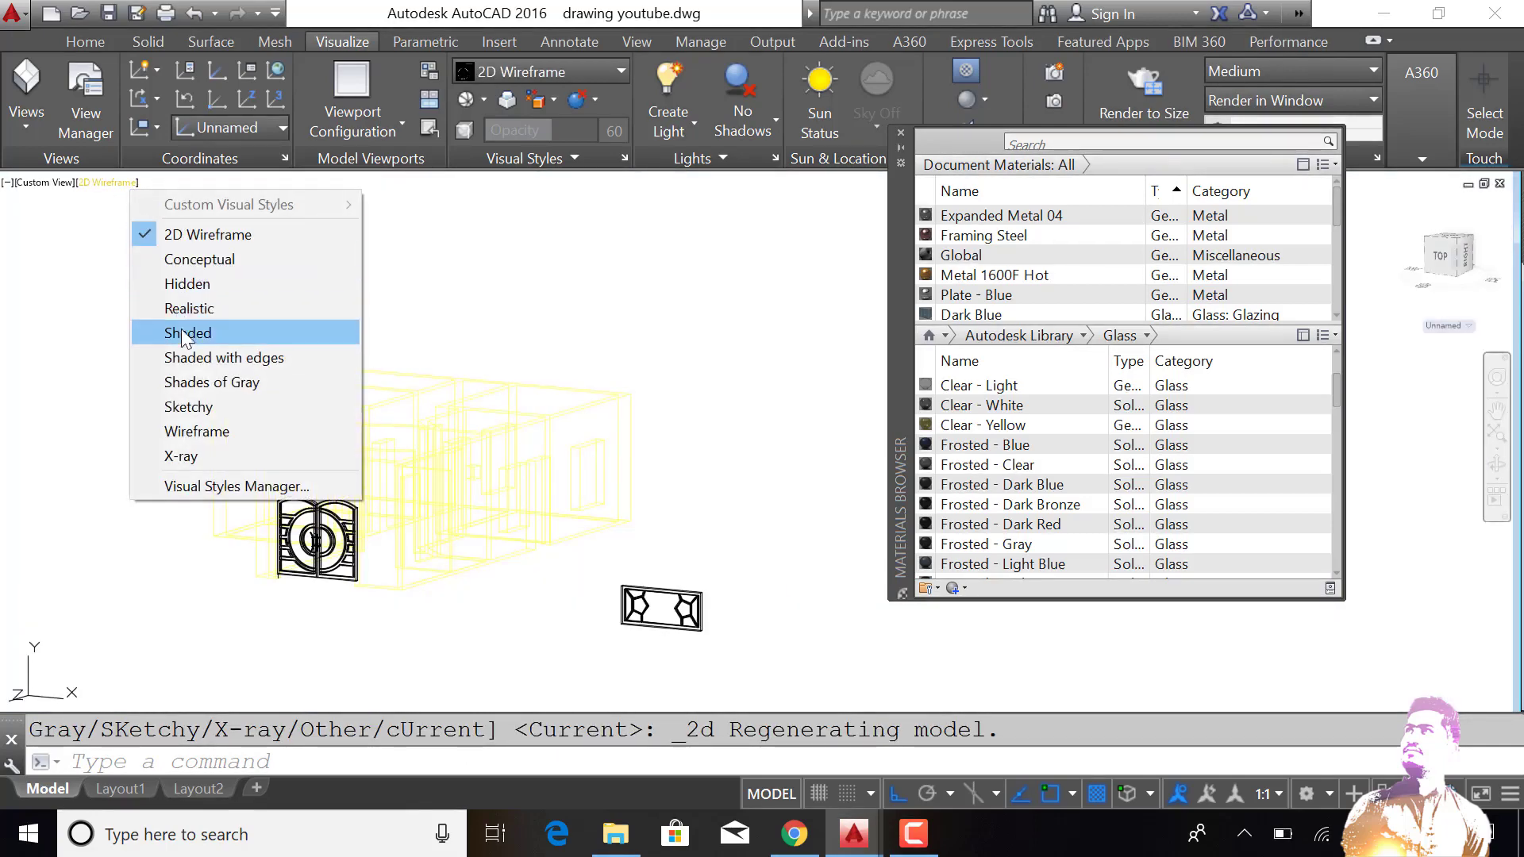
click(185, 332)
click(111, 183)
click(180, 286)
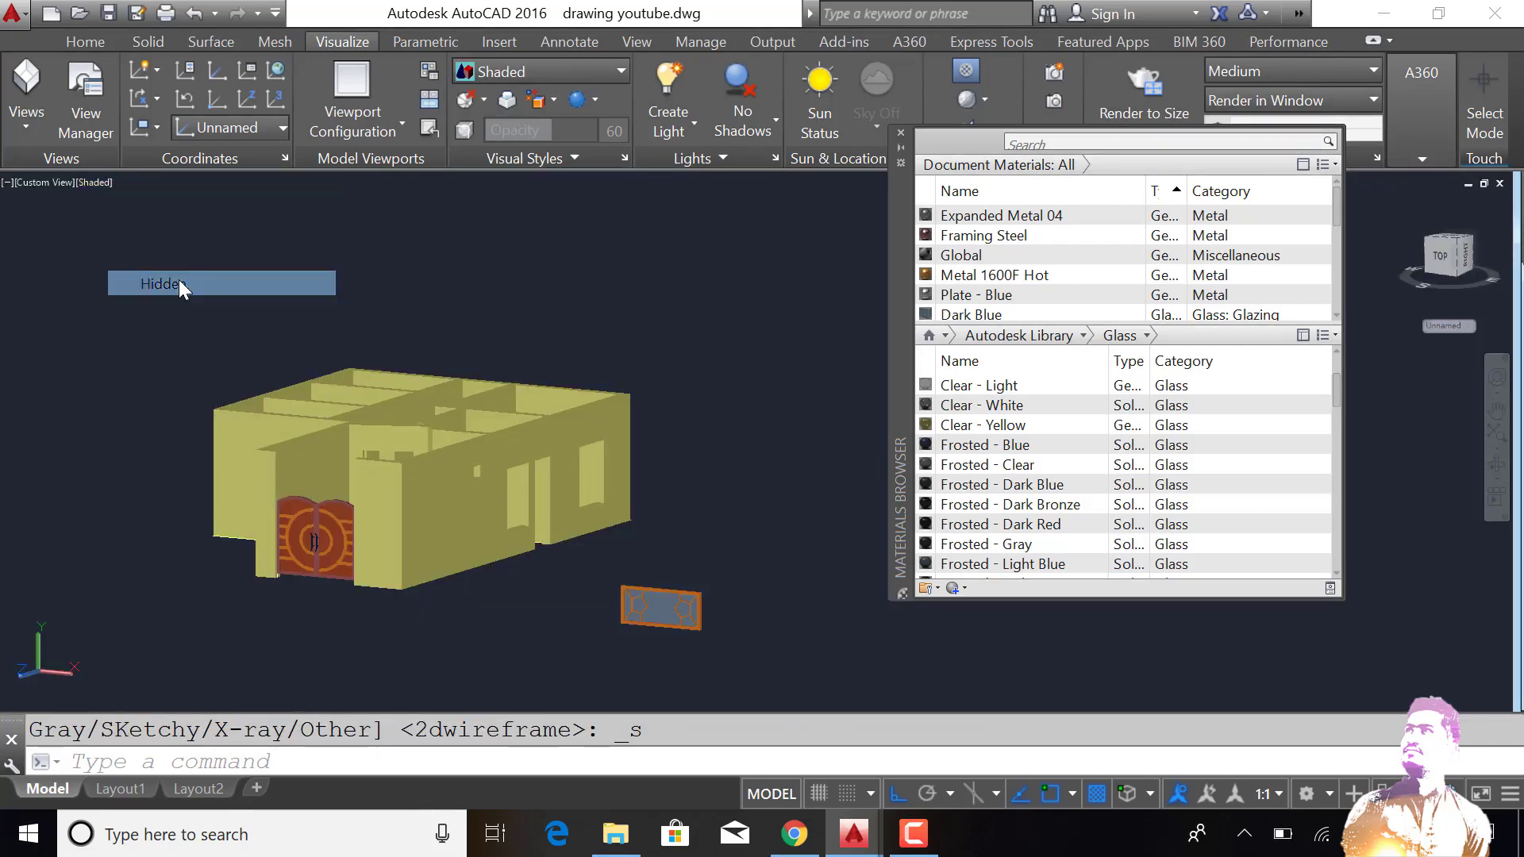
scroll(641, 621, up, 4)
scroll(730, 556, up, 1)
scroll(730, 557, up, 3)
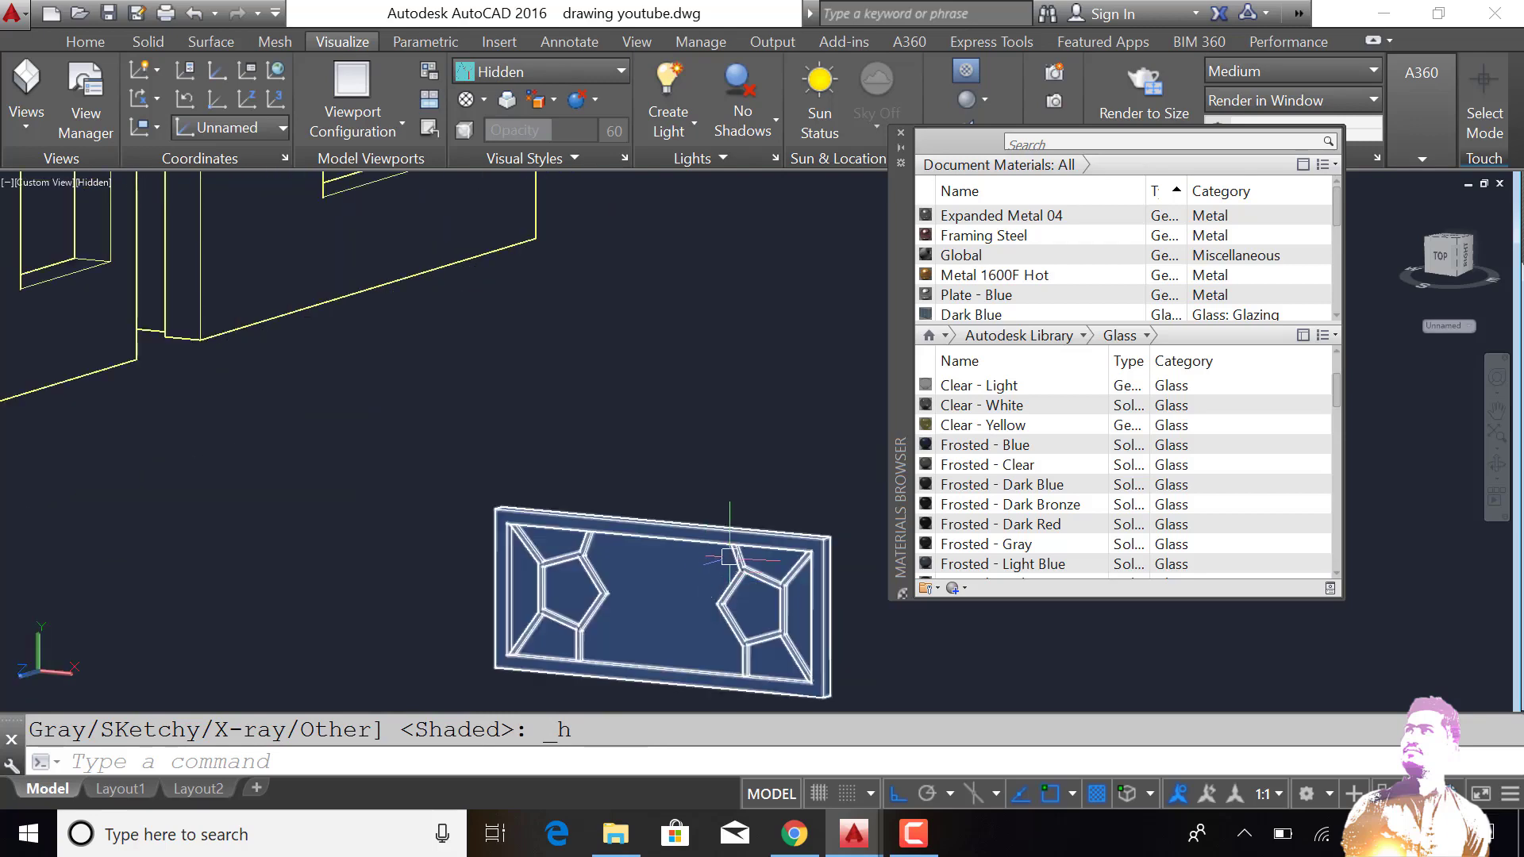
text(m)
Step: Move the window panel group onto the wall directly above the front gate
key(Return)
drag(733, 553, 519, 526)
scroll(596, 543, up, 3)
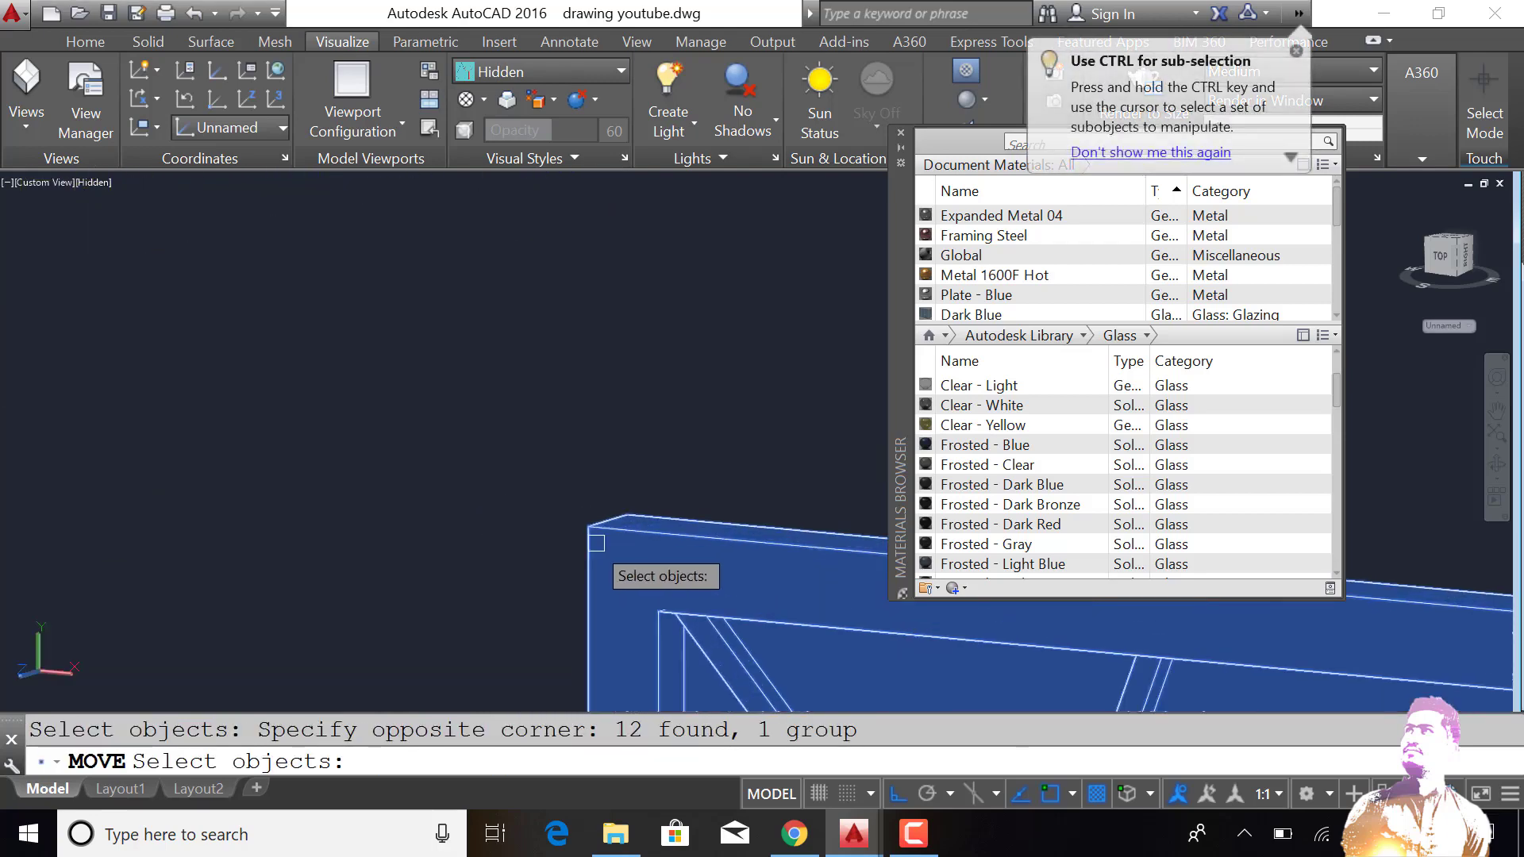
click(598, 526)
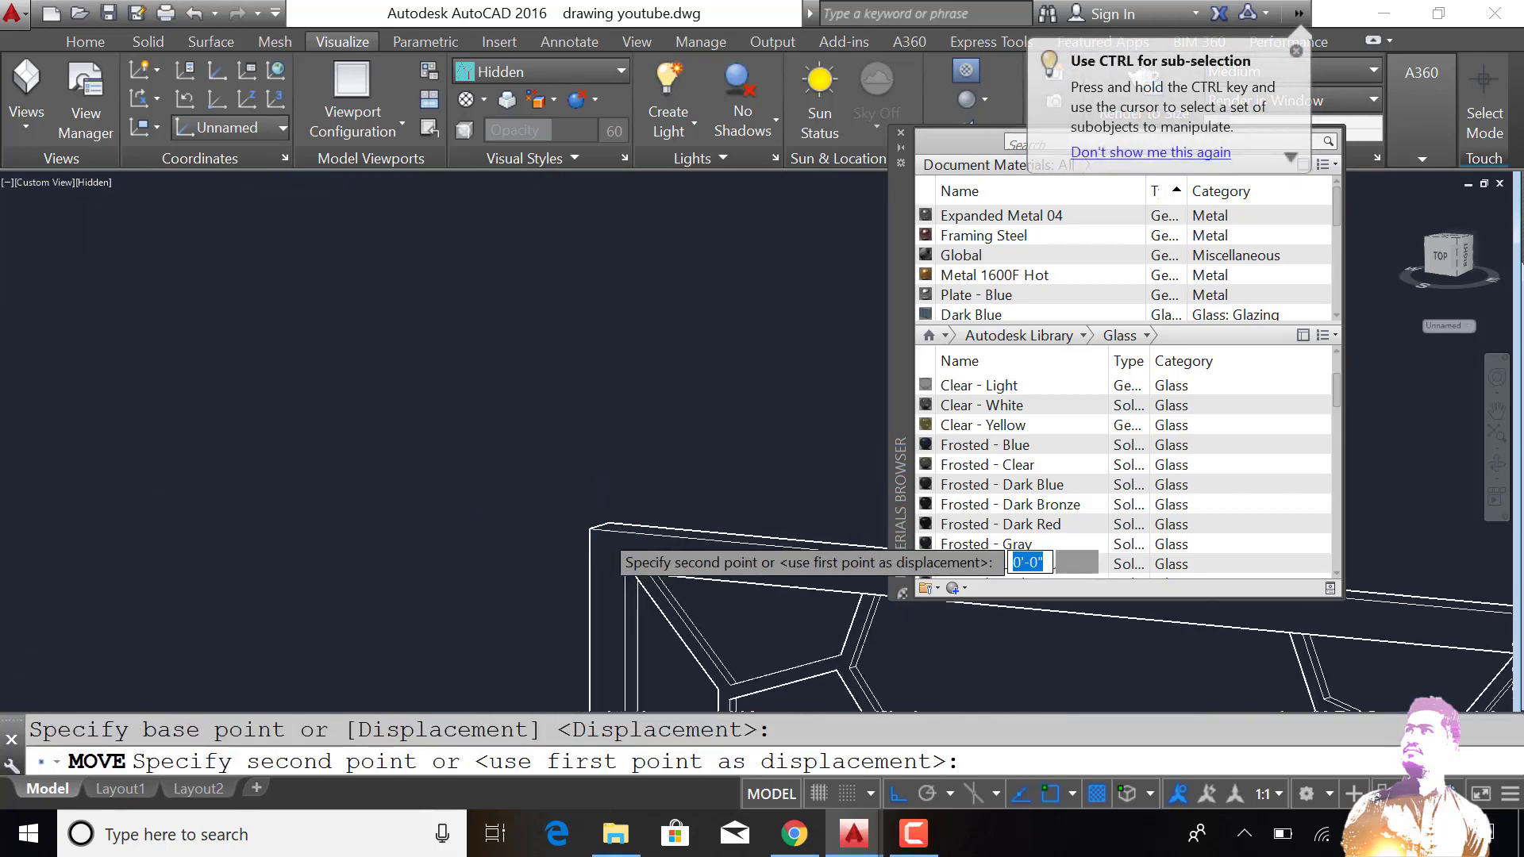
scroll(623, 537, down, 5)
scroll(391, 470, up, 3)
scroll(375, 410, up, 3)
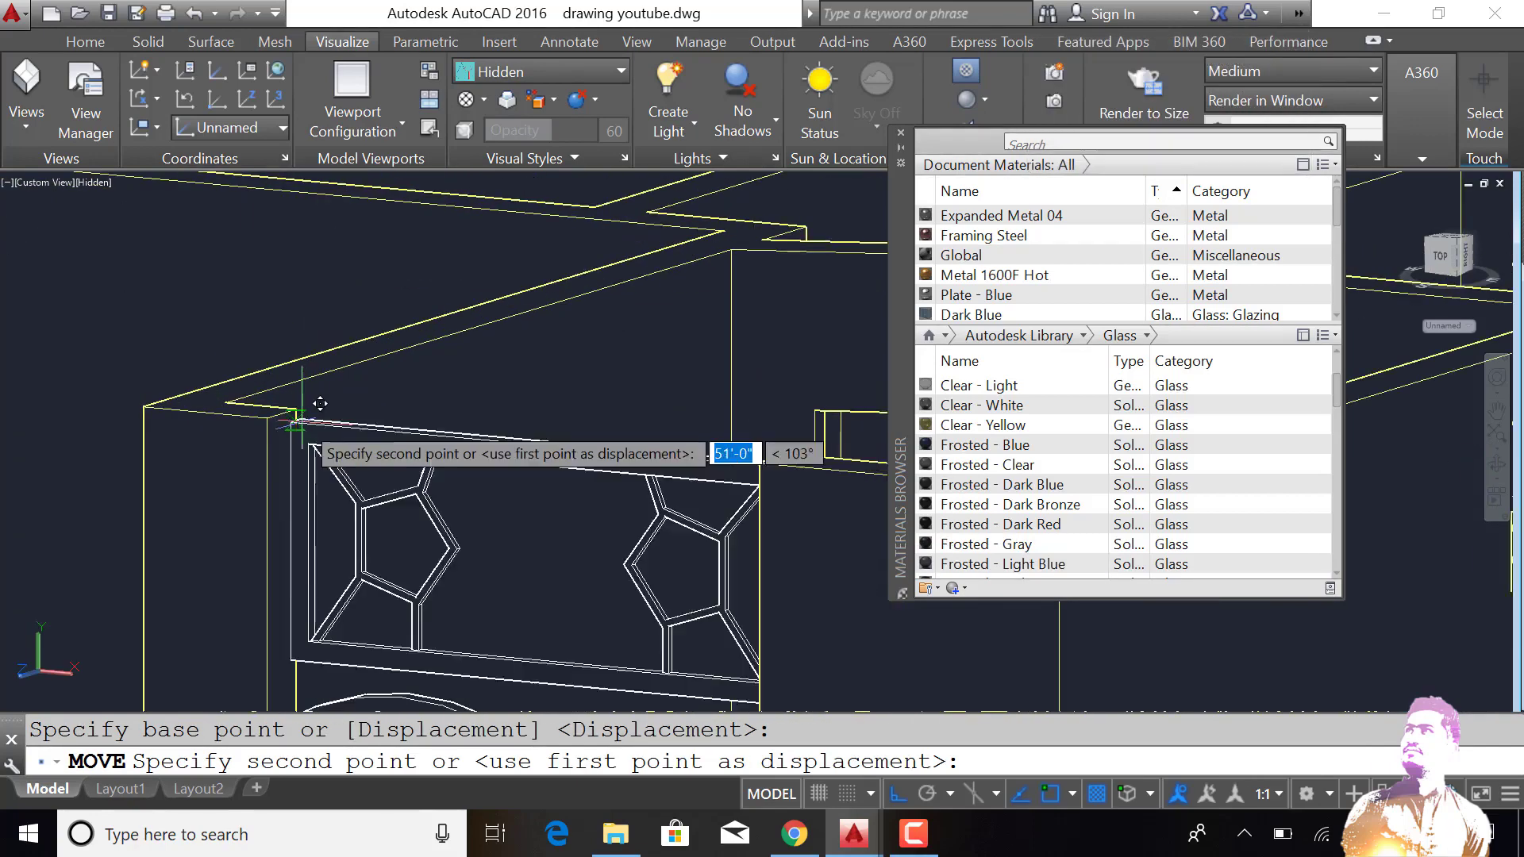
click(348, 447)
scroll(441, 478, down, 2)
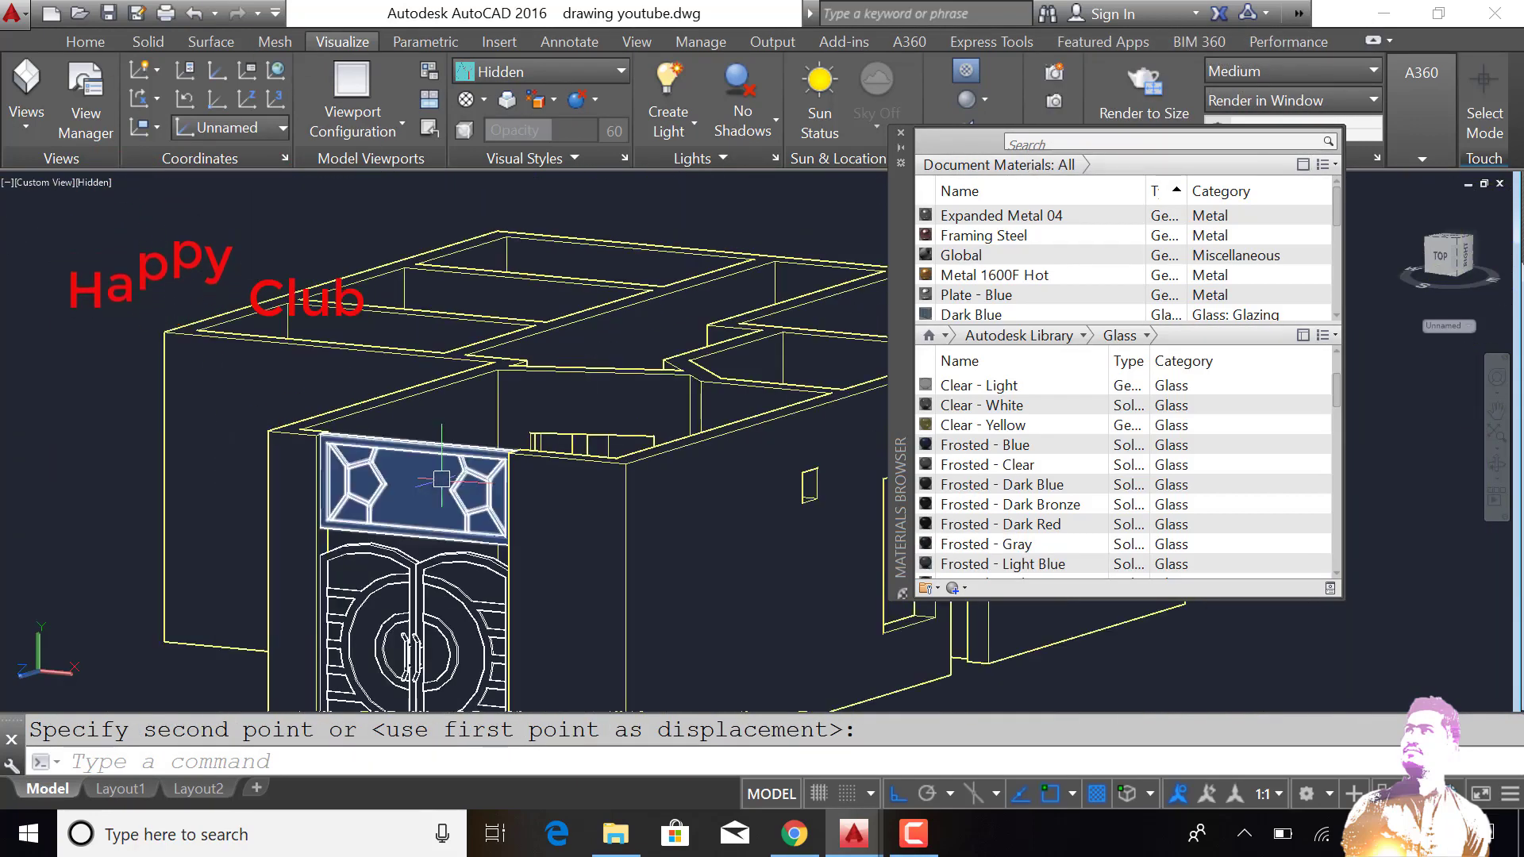
Step: Close the Materials Browser and orbit the house to a new angle
click(900, 133)
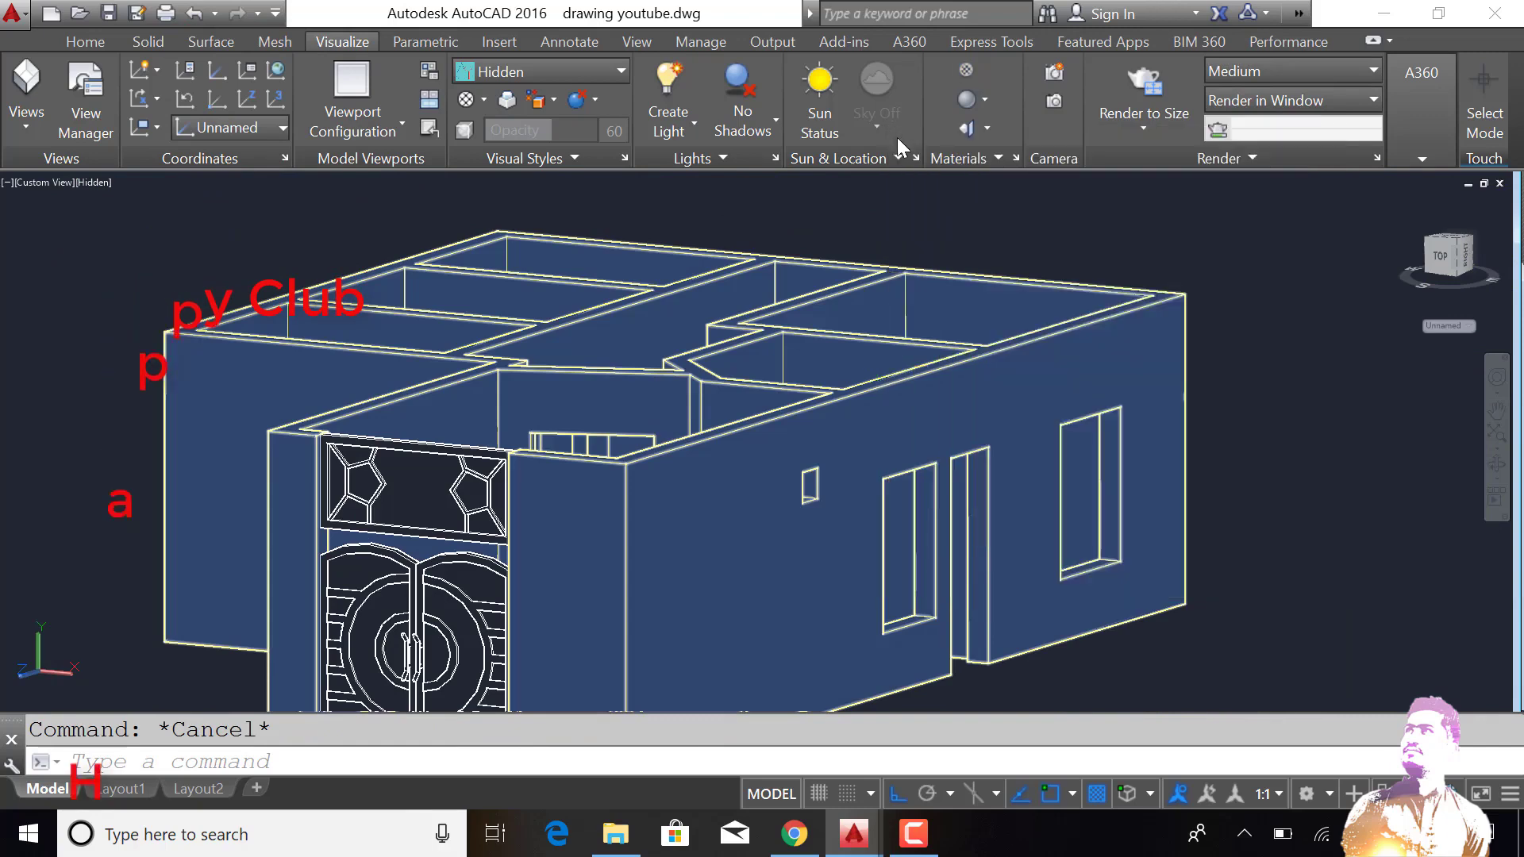
scroll(892, 342, down, 4)
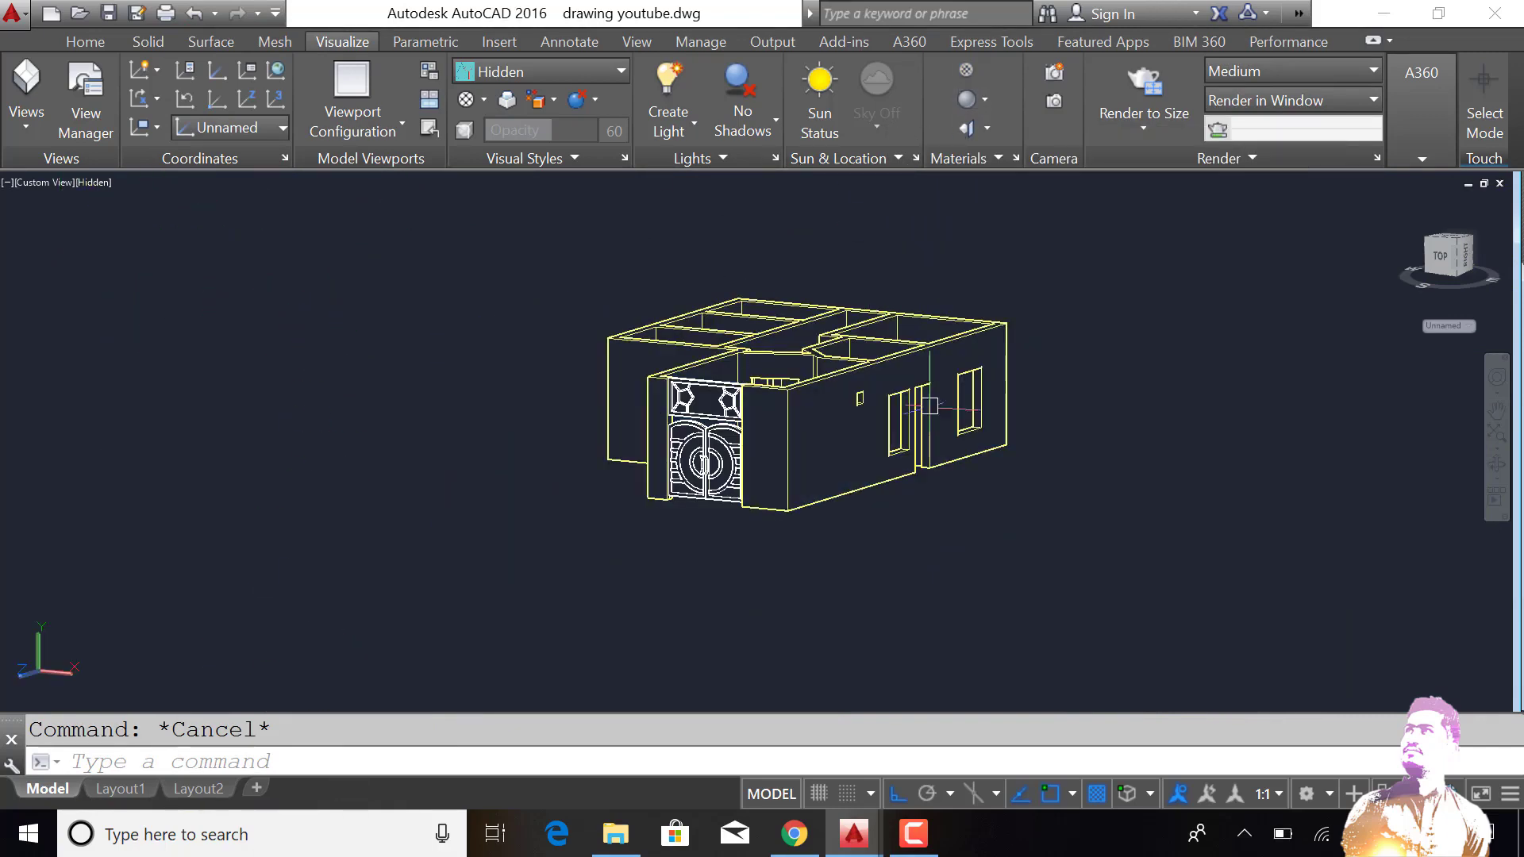
click(1498, 469)
drag(1072, 452, 1086, 462)
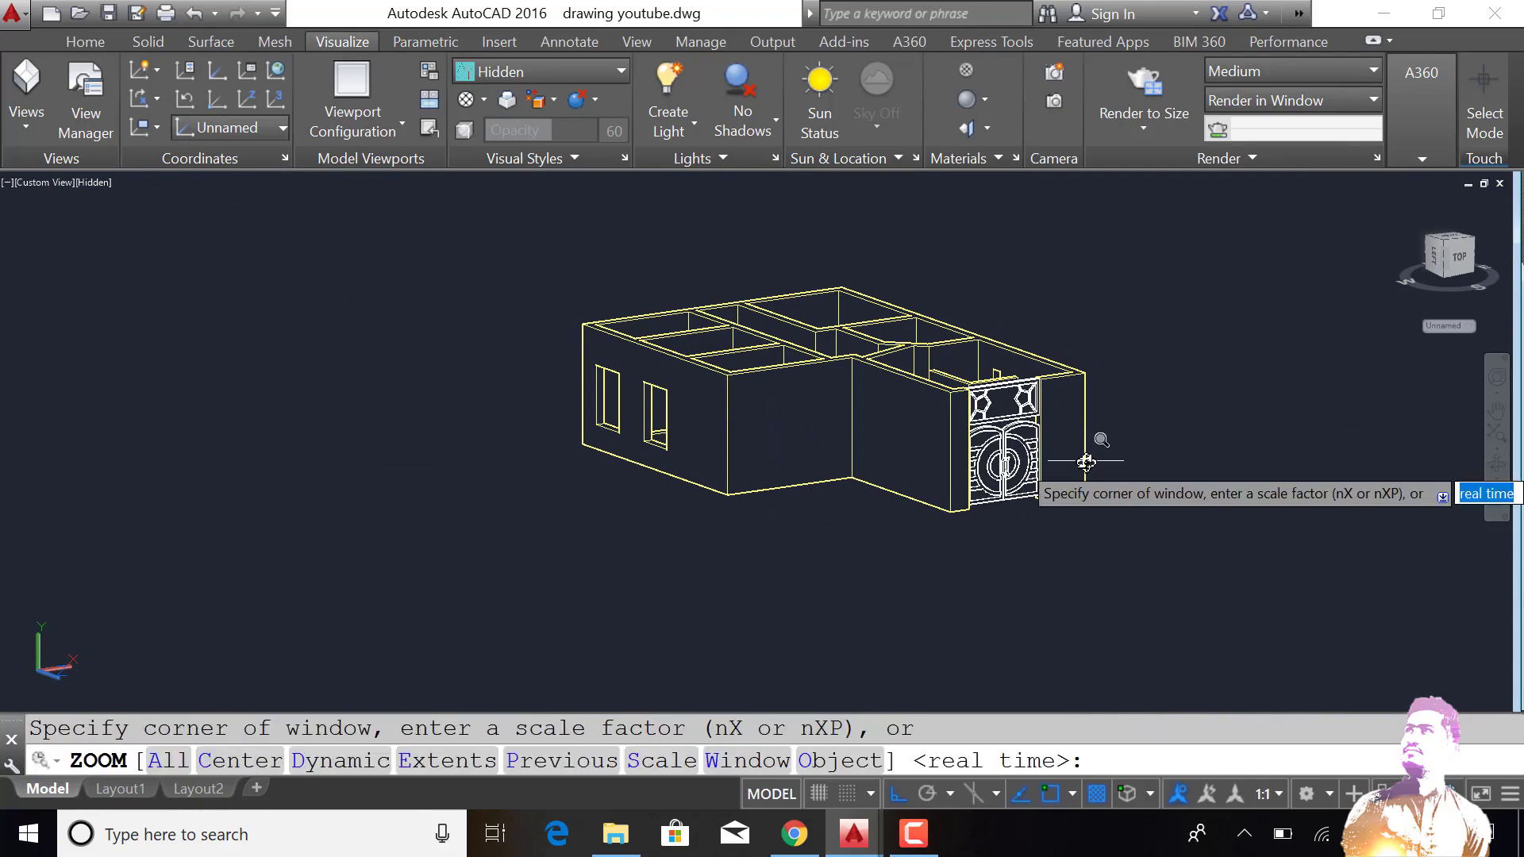
text(a)
Step: Zoom to fit the whole house and set the visual style to Shaded
key(Return)
key(Escape)
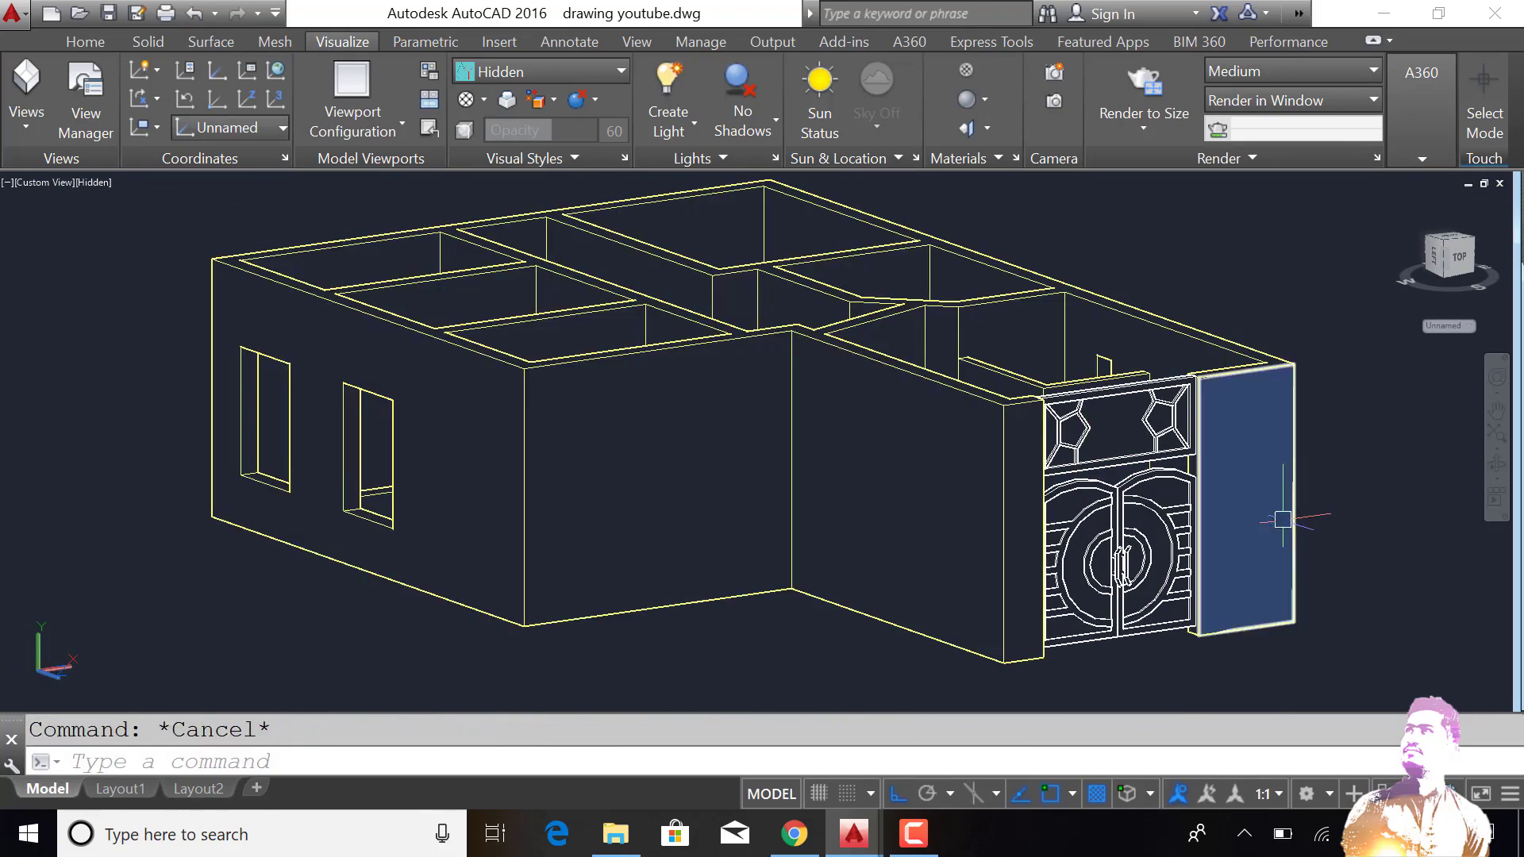
click(91, 182)
click(161, 333)
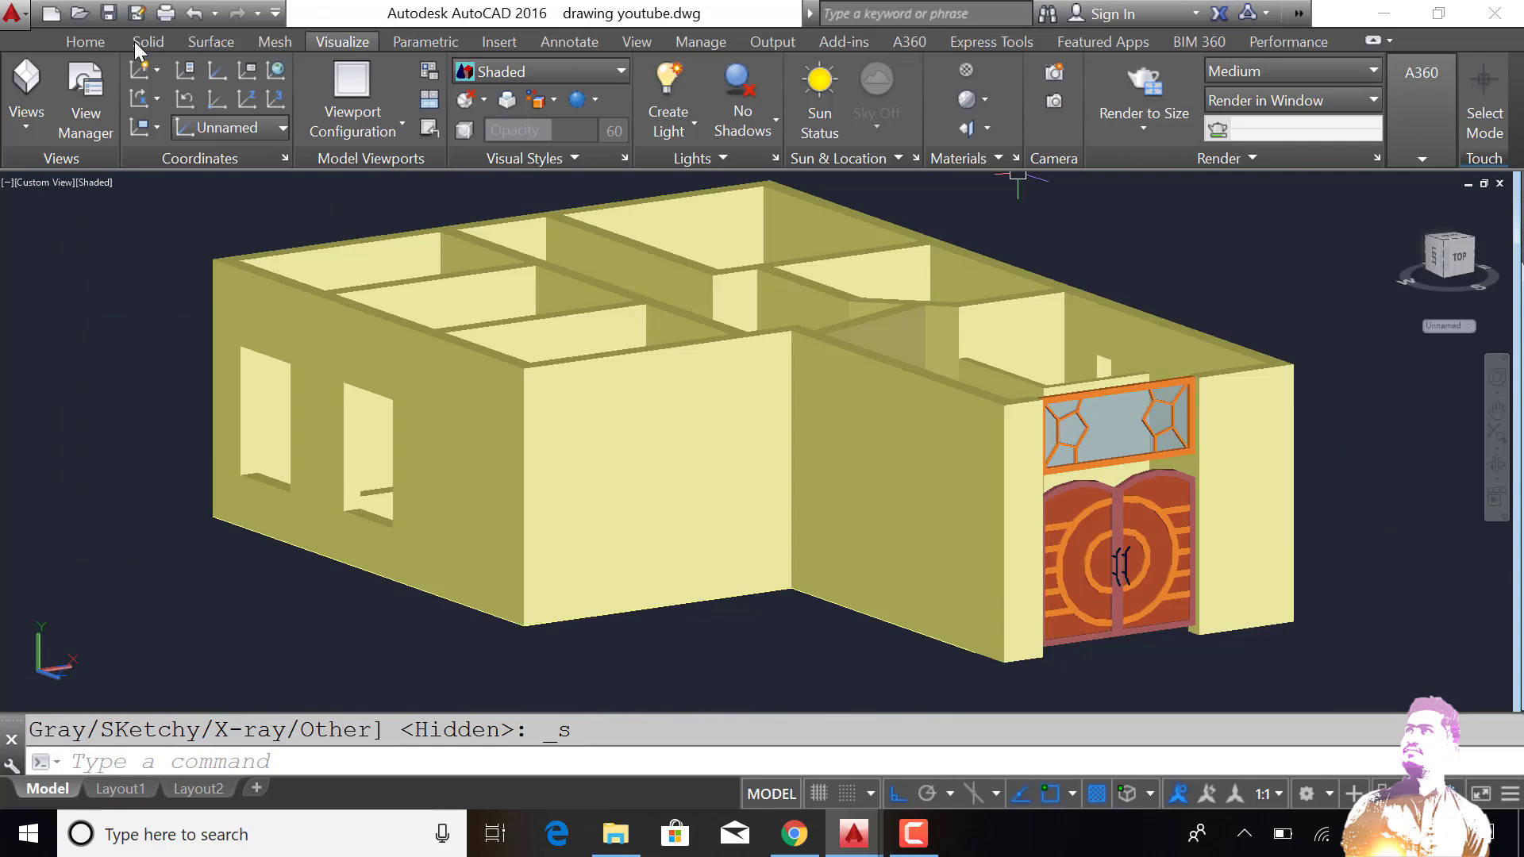
Step: Turn on the roof layer from the Home tab's Layers dropdown
click(85, 41)
click(1163, 159)
click(1167, 186)
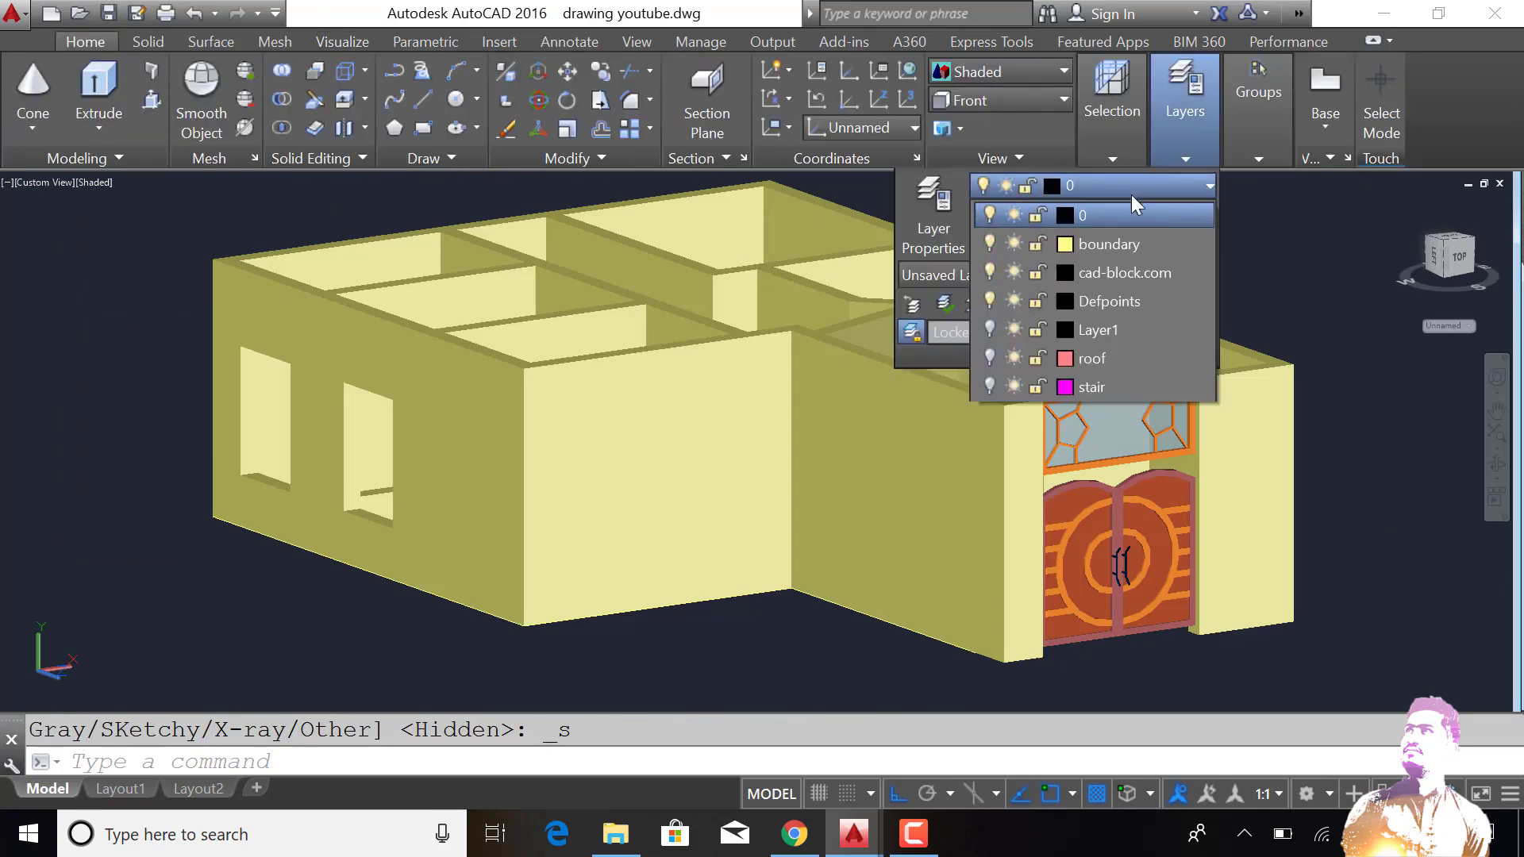
click(990, 358)
key(Escape)
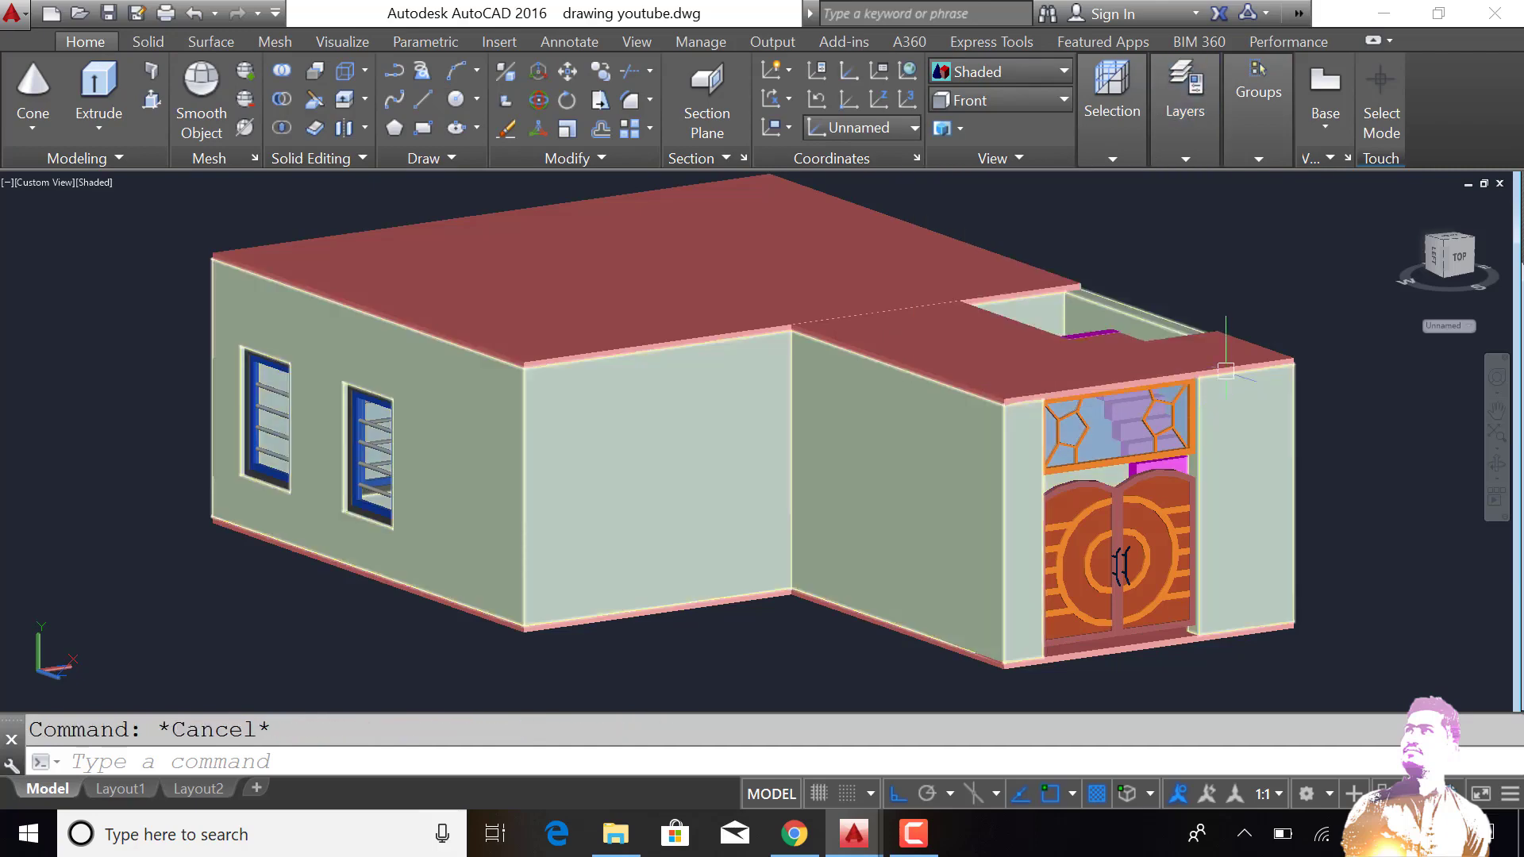
Step: Start a union and pick the small roof solid
key(Return)
click(921, 357)
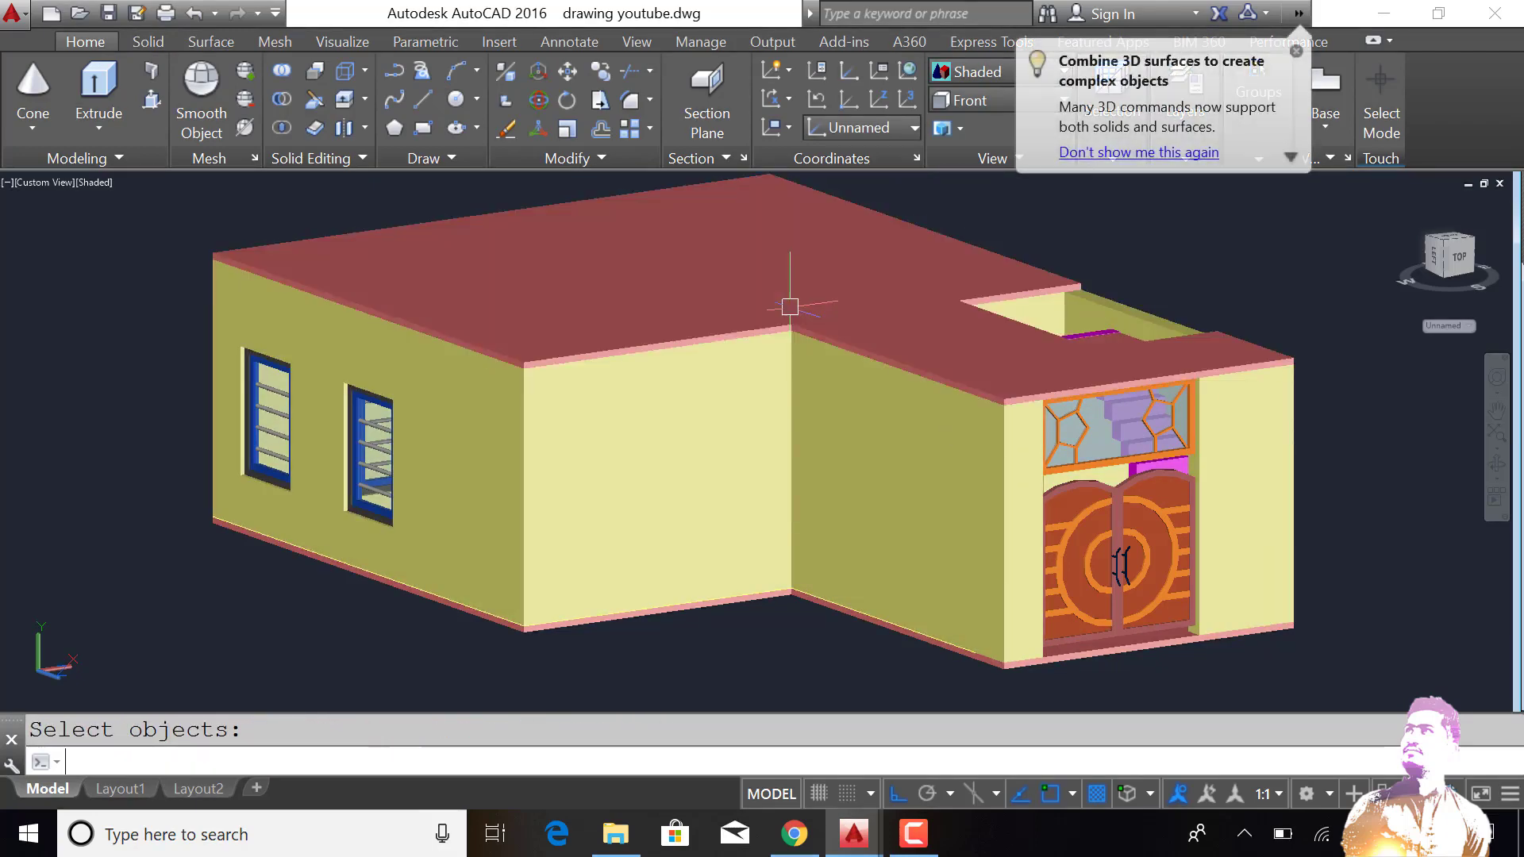
scroll(790, 306, down, 4)
scroll(1032, 377, up, 1)
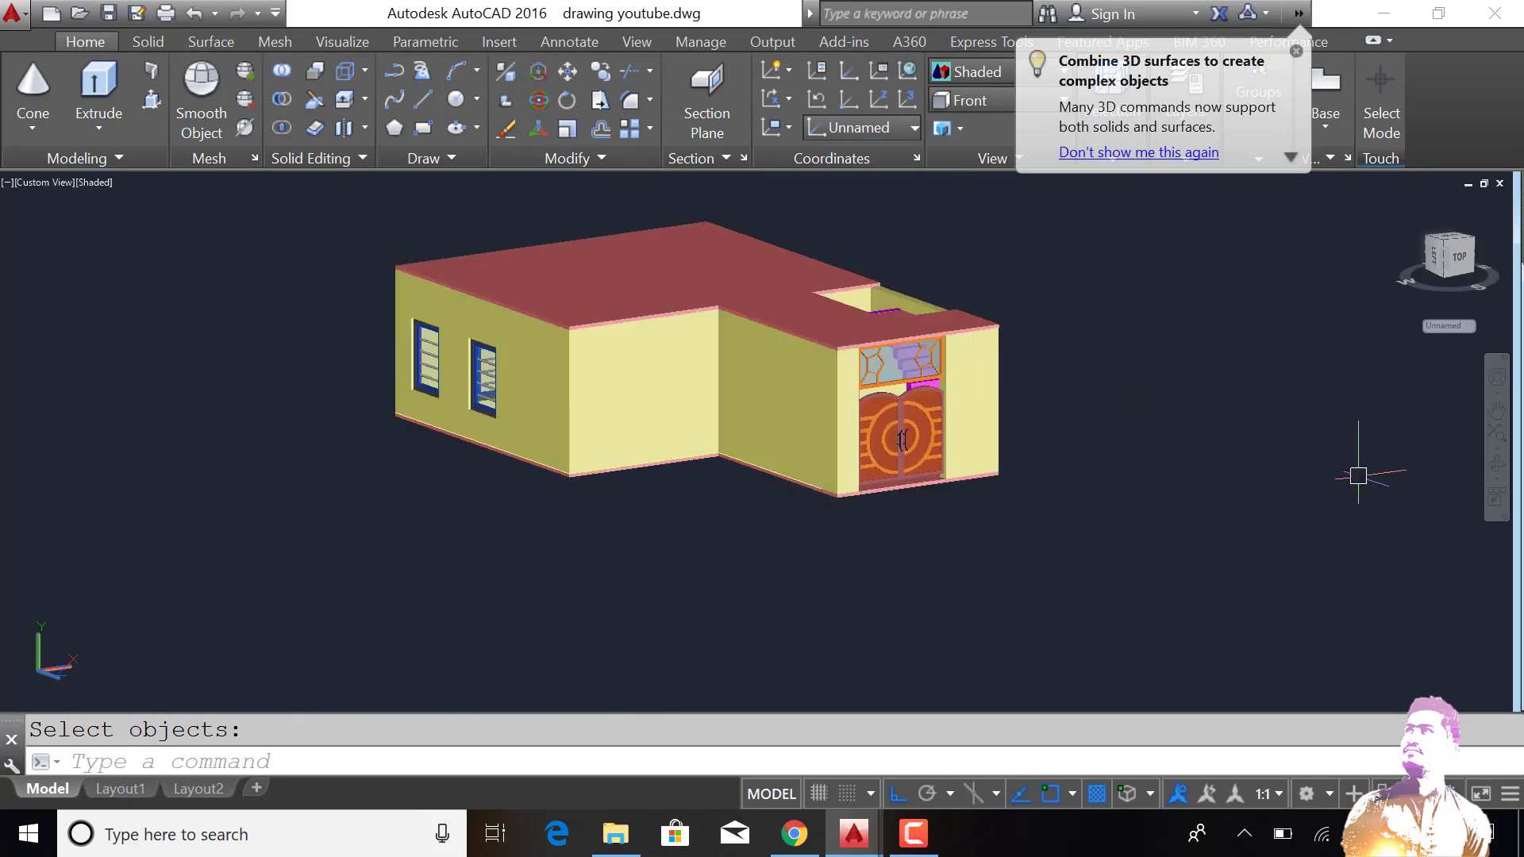
Step: Orbit the house to inspect its other side and long side wall
click(1499, 473)
drag(1085, 426, 940, 426)
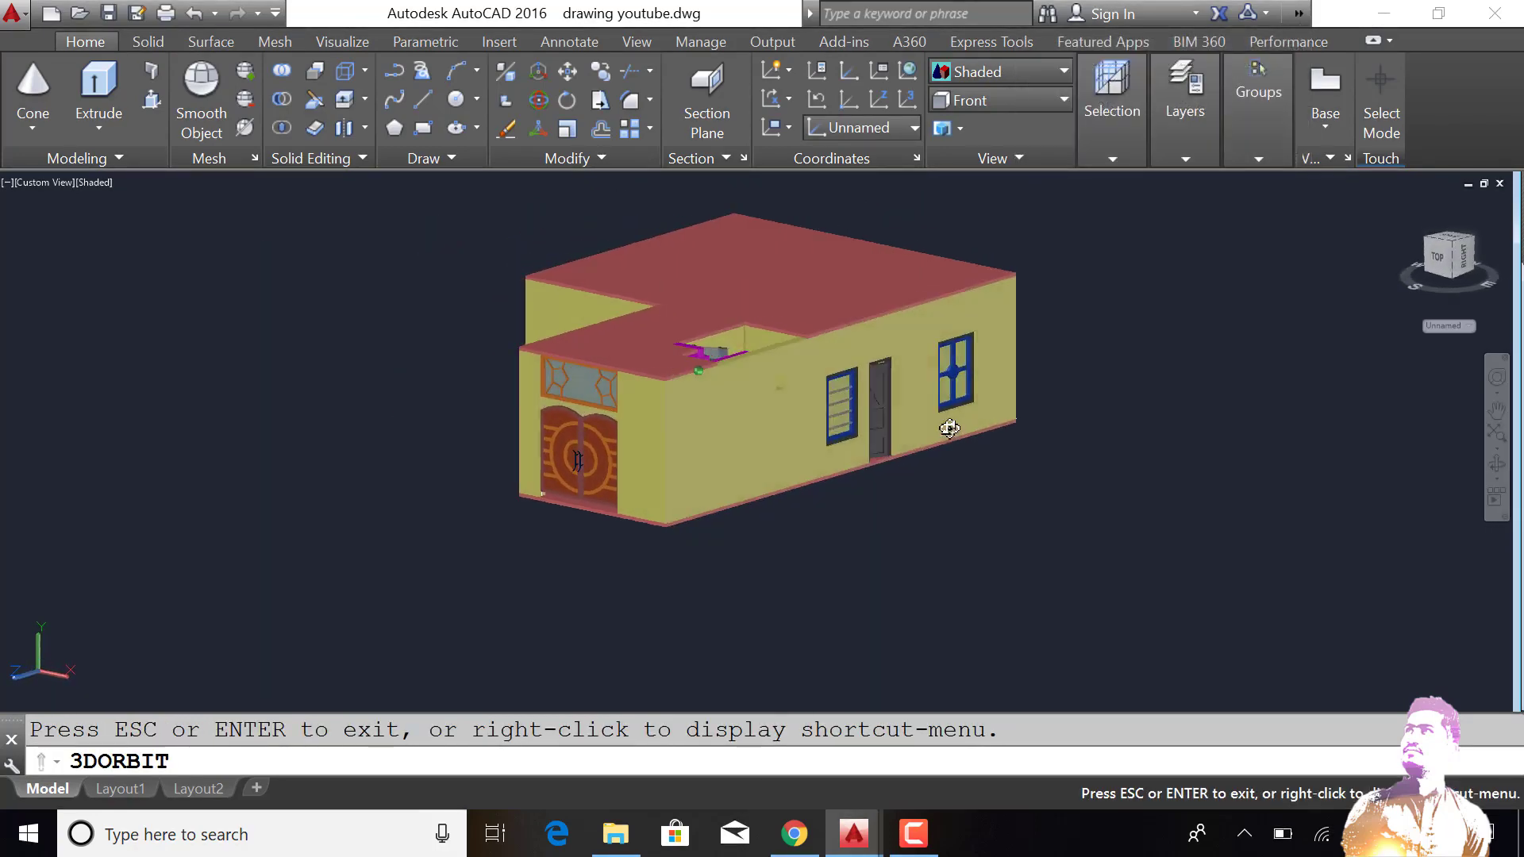
scroll(636, 401, up, 2)
scroll(527, 381, up, 1)
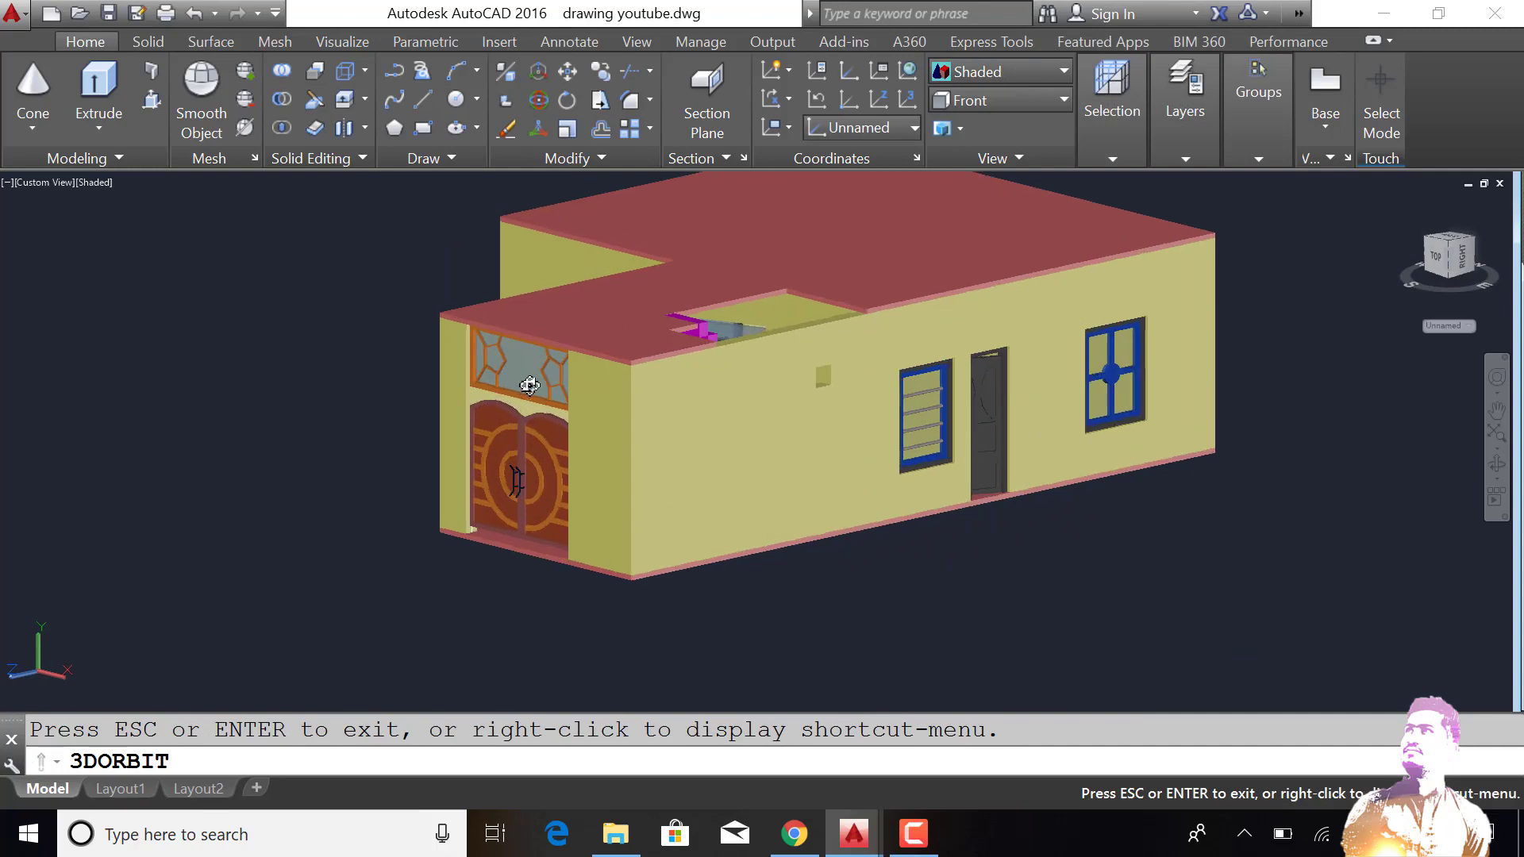
scroll(561, 418, up, 1)
mouse_move(641, 445)
mouse_down()
mouse_move(826, 469)
mouse_move(977, 436)
mouse_move(1201, 422)
mouse_move(1409, 432)
mouse_move(865, 436)
mouse_move(568, 412)
mouse_move(524, 436)
mouse_move(49, 414)
mouse_up()
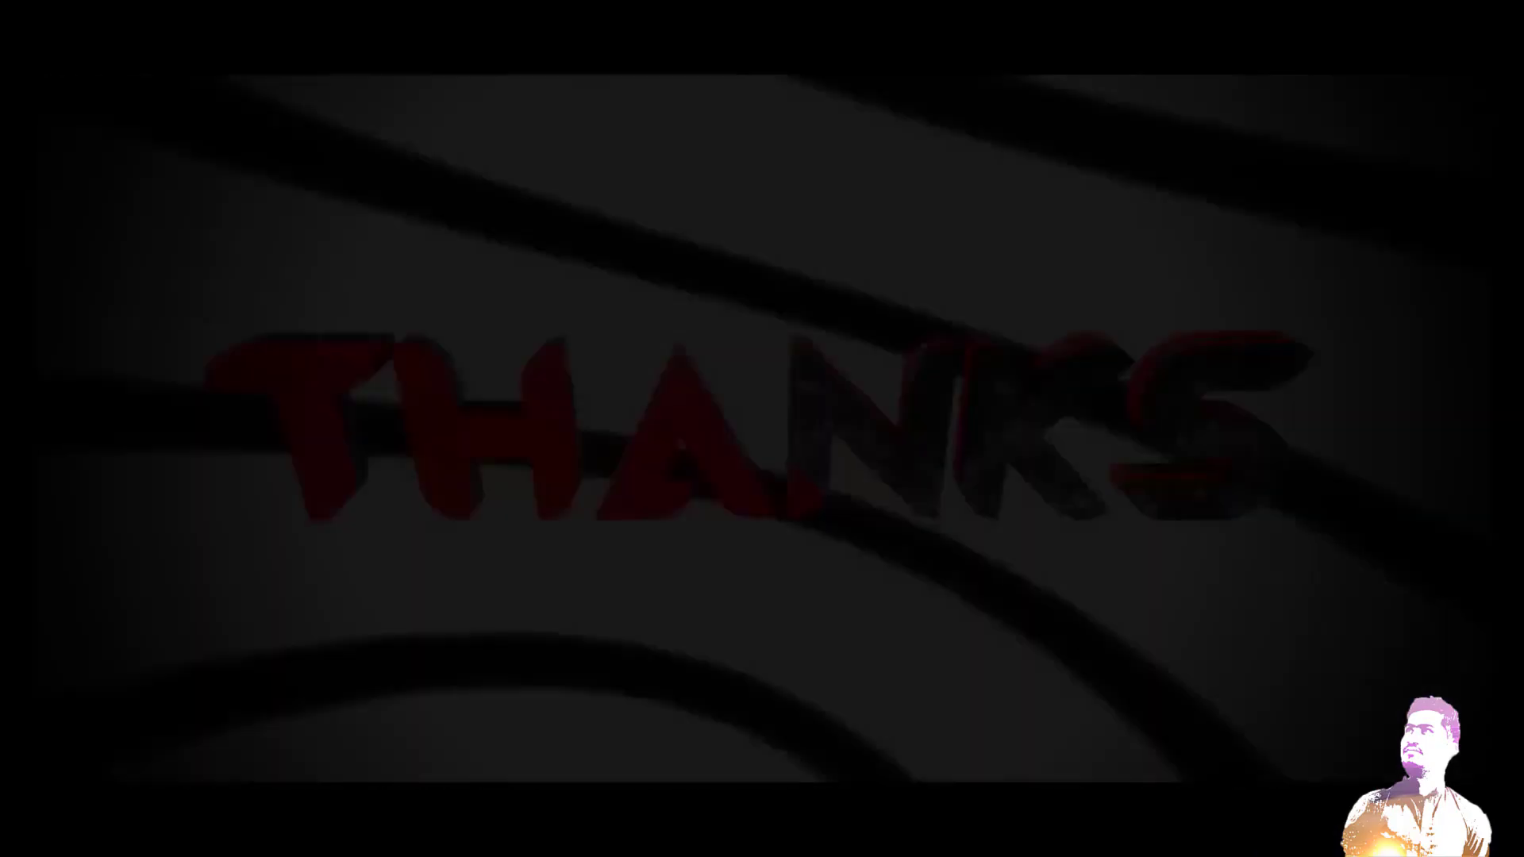